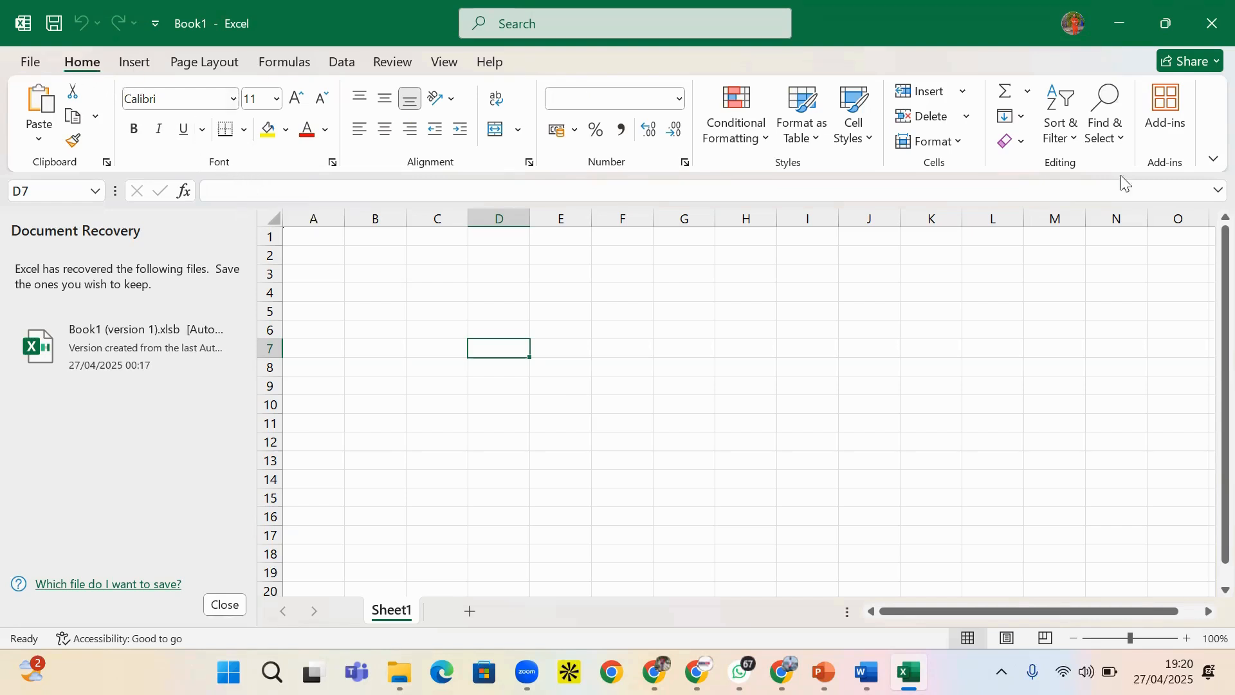
- Close the Document Recovery pane and choose to remove the recovered files
scroll(1206, 257, down, 1)
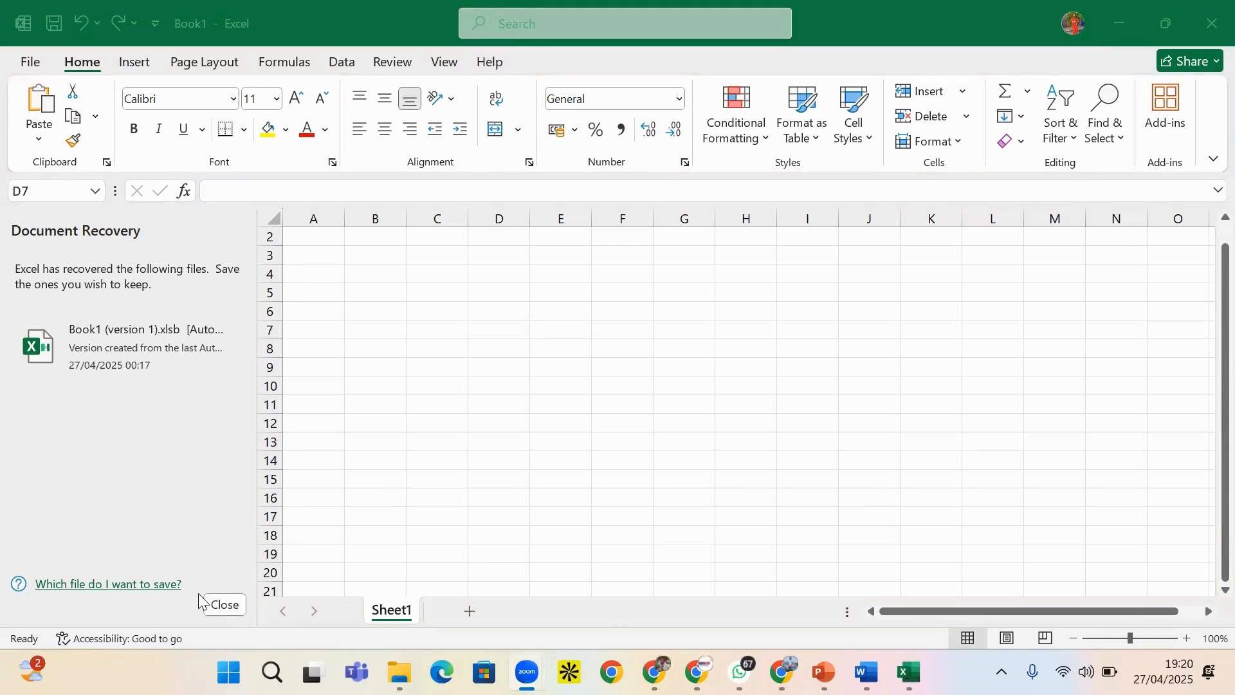
click(223, 608)
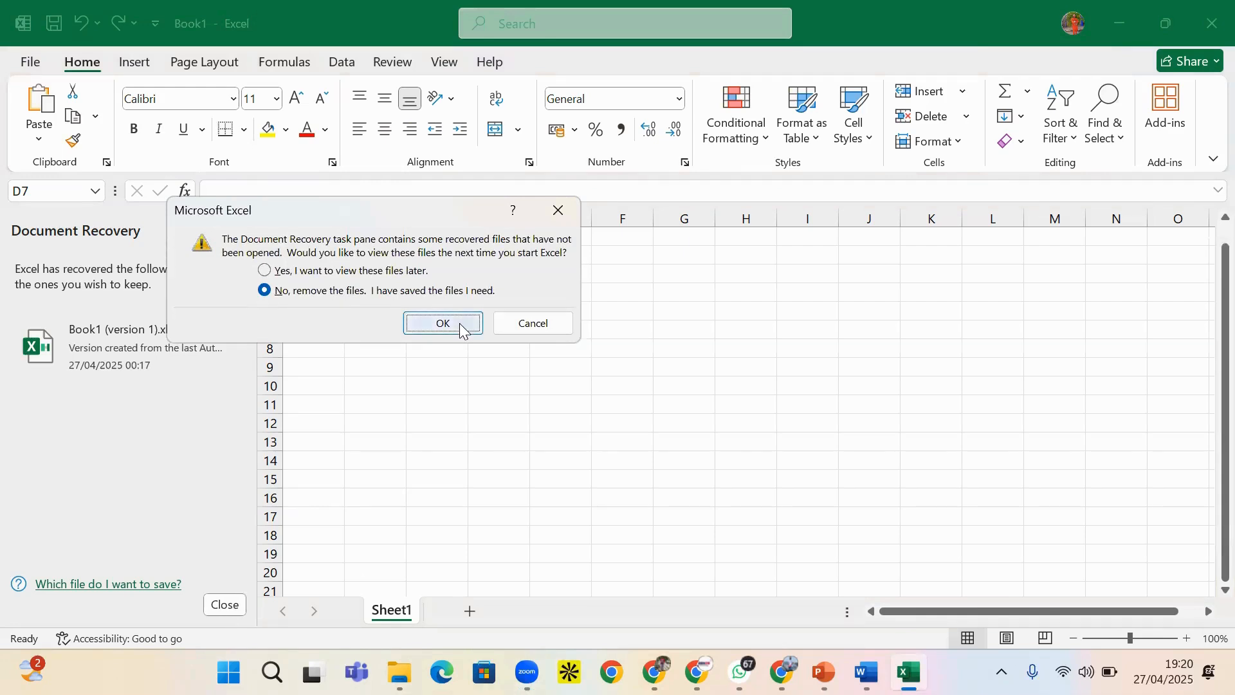
click(468, 325)
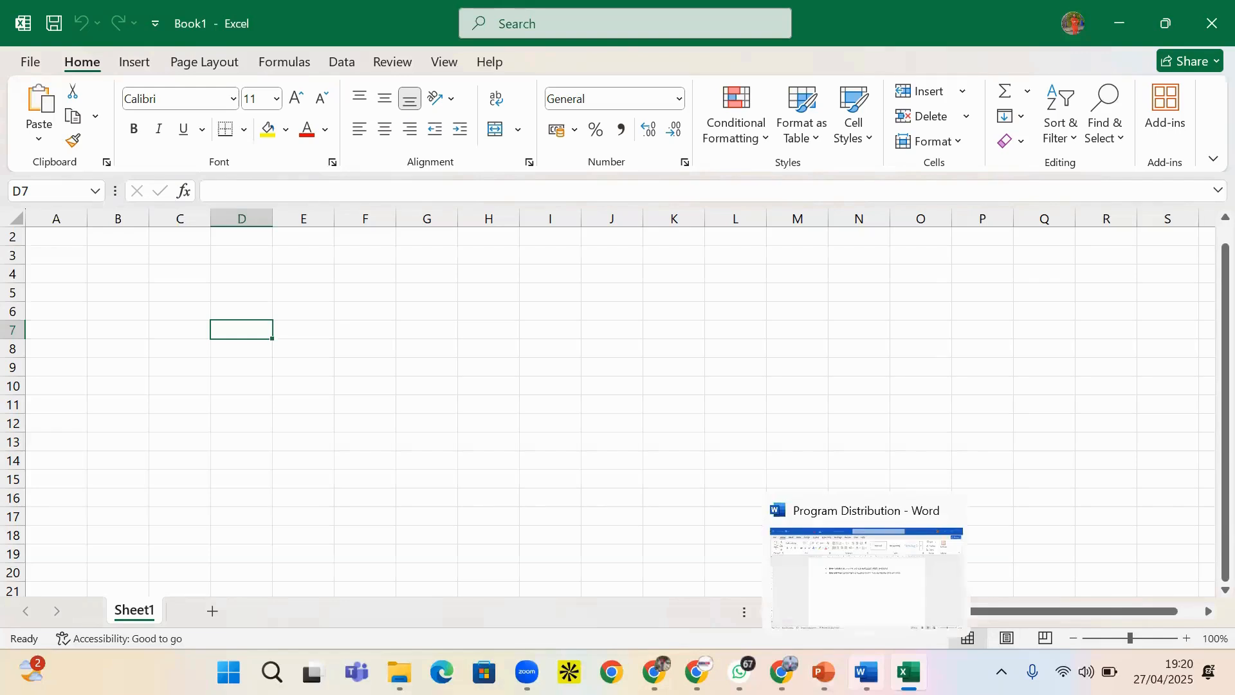
click(866, 672)
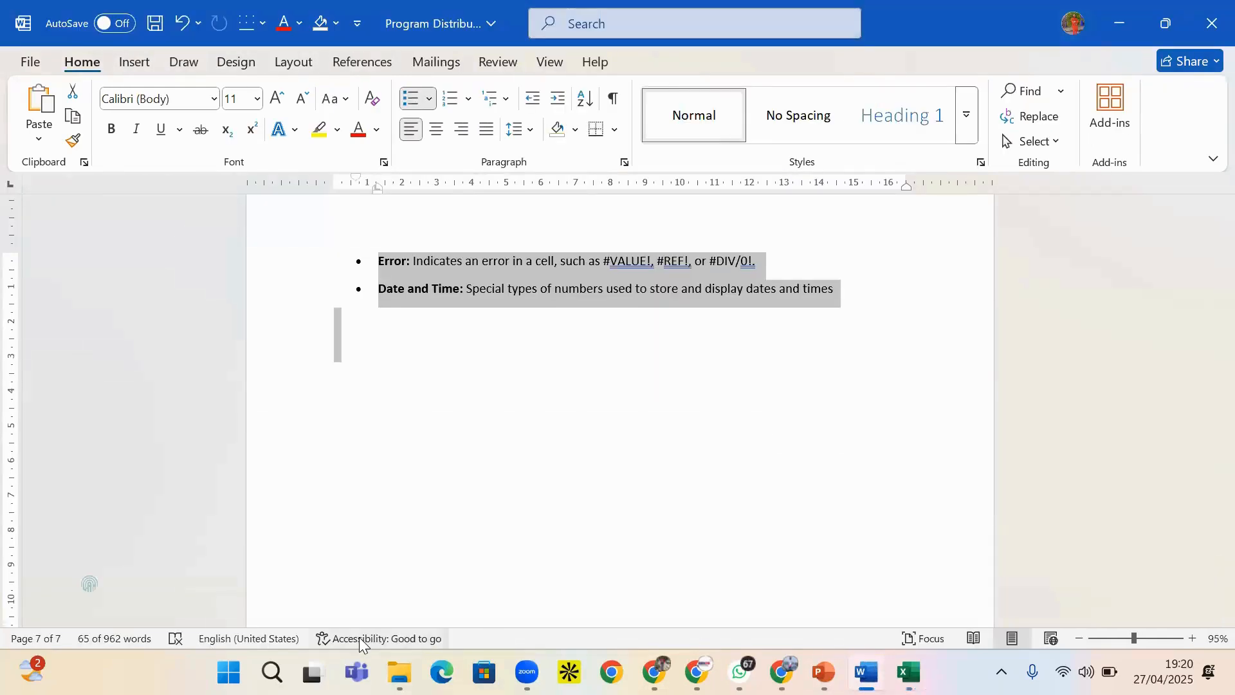
mouse_move(654, 672)
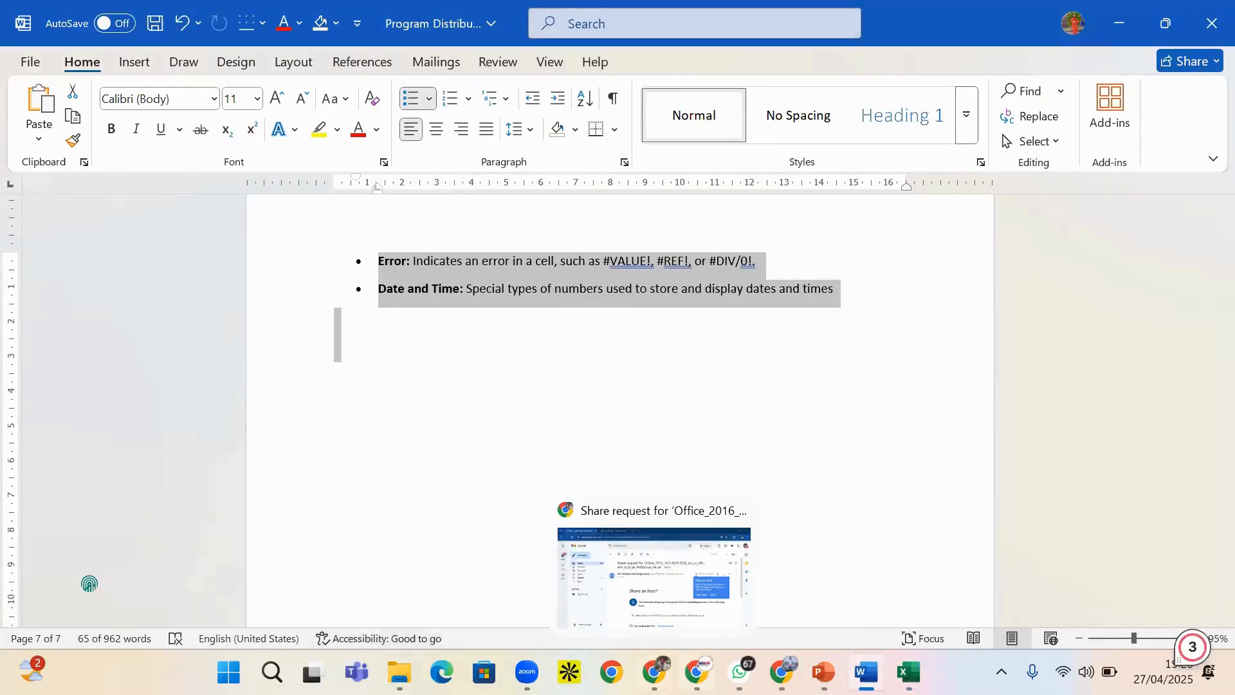
click(909, 672)
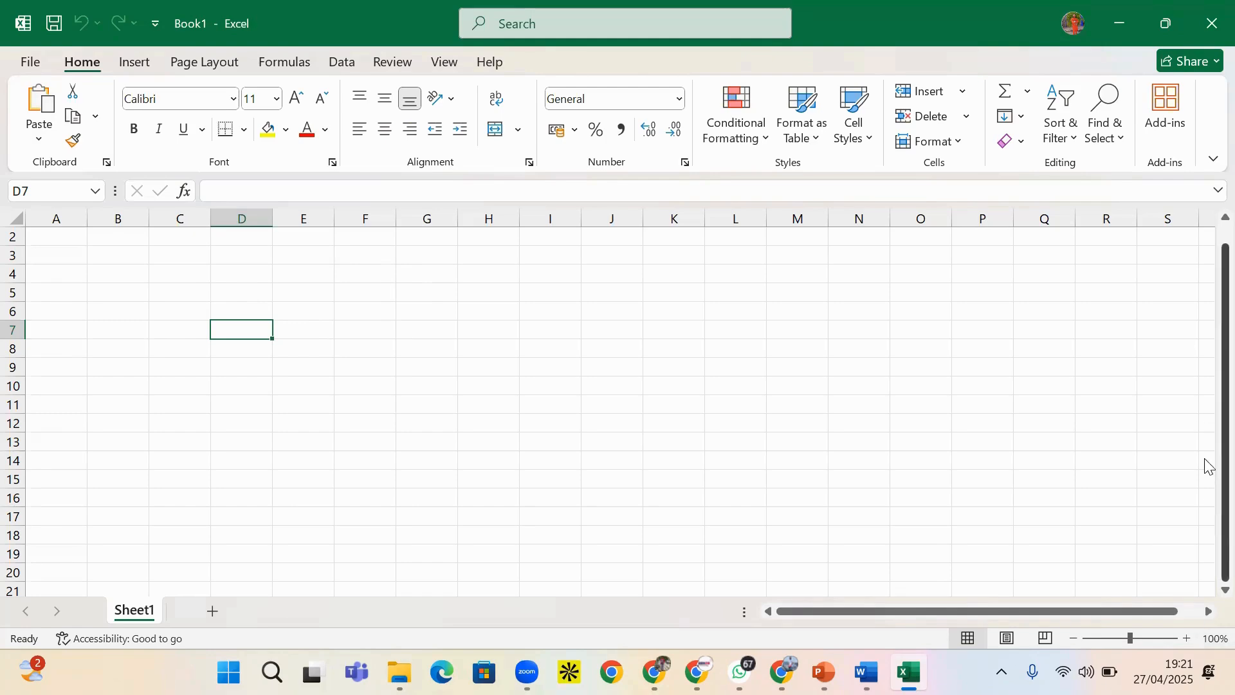
scroll(1207, 464, up, 1)
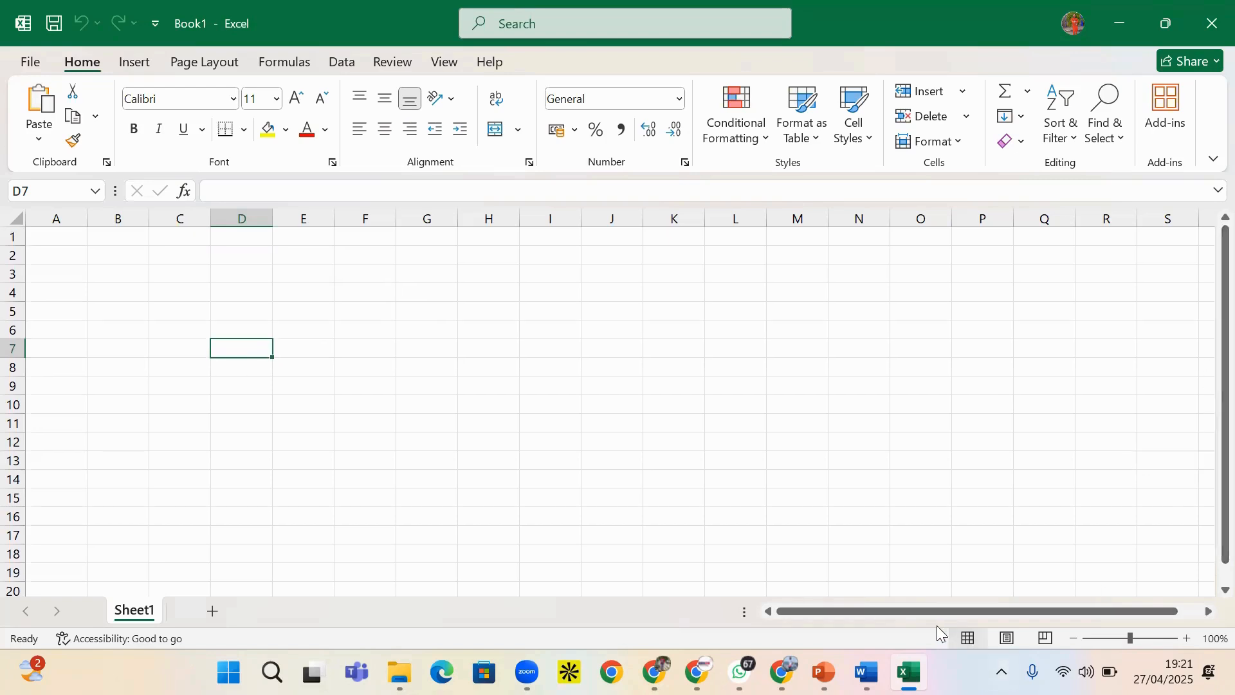
drag(916, 613, 945, 620)
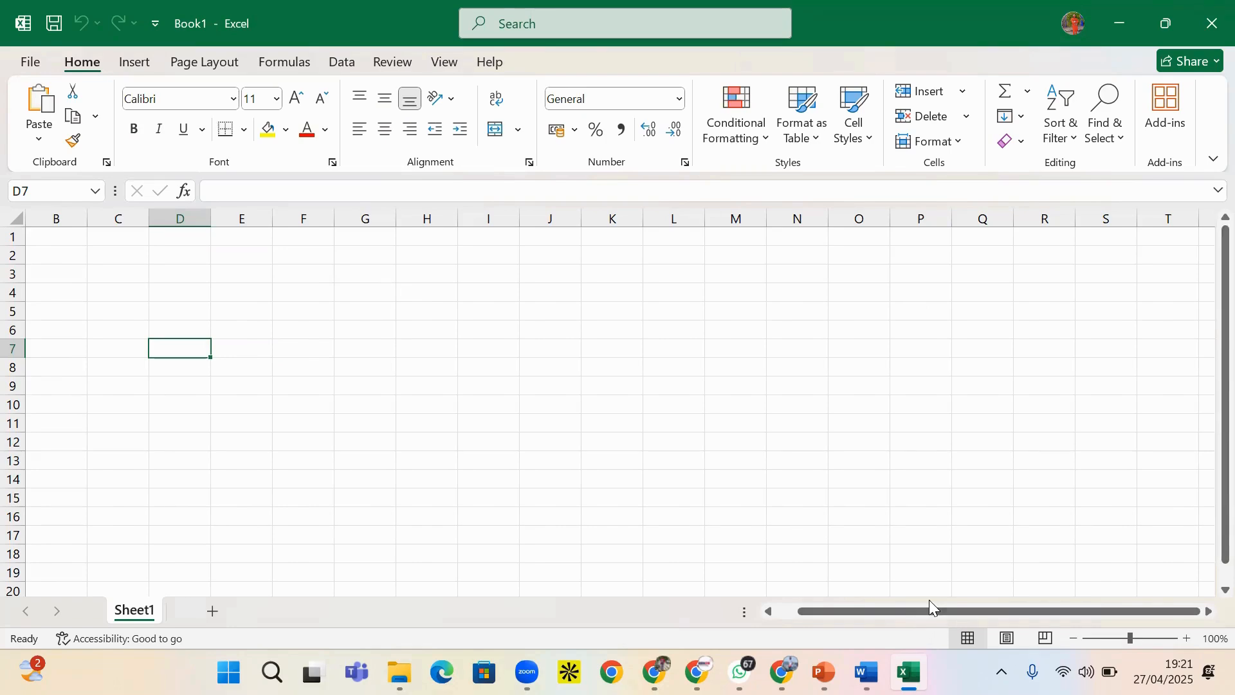
drag(927, 610, 888, 619)
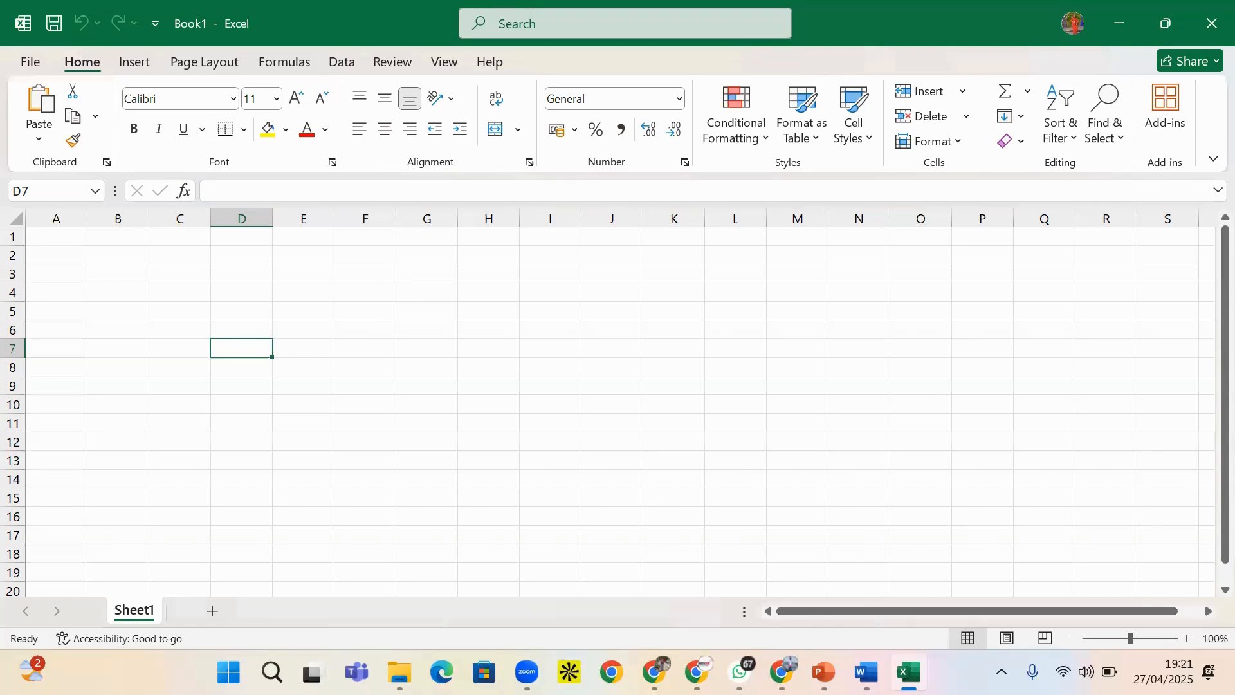
mouse_move(866, 672)
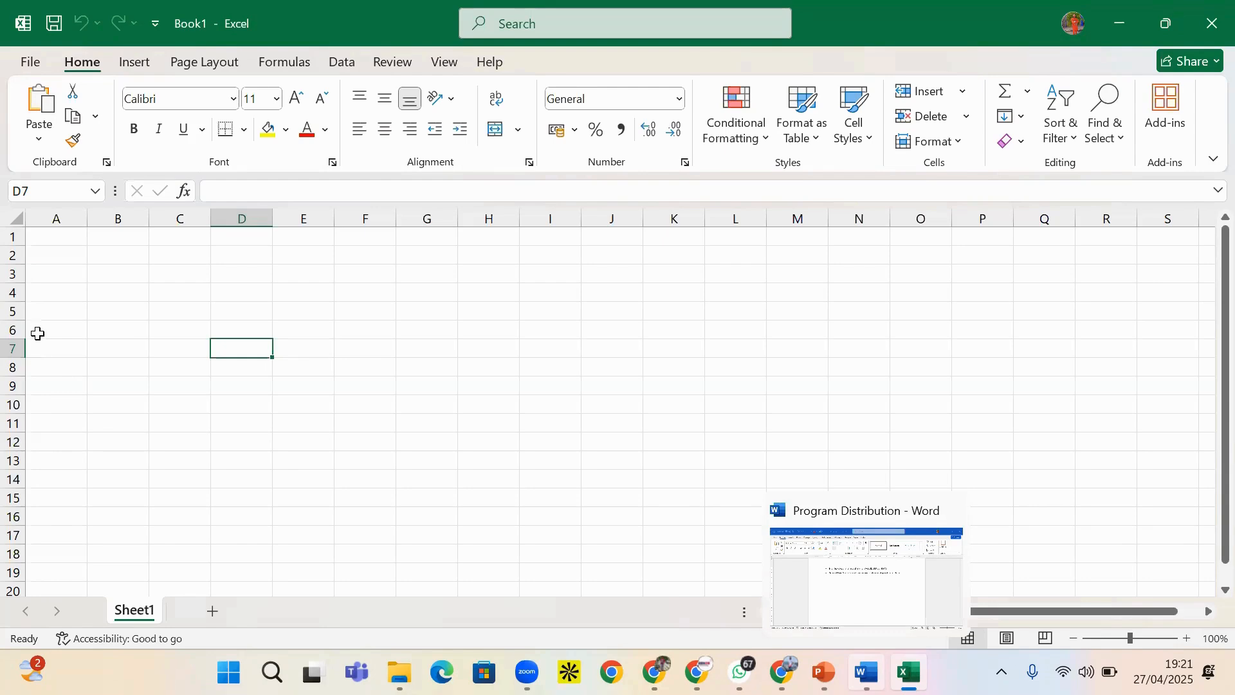
drag(44, 337, 46, 342)
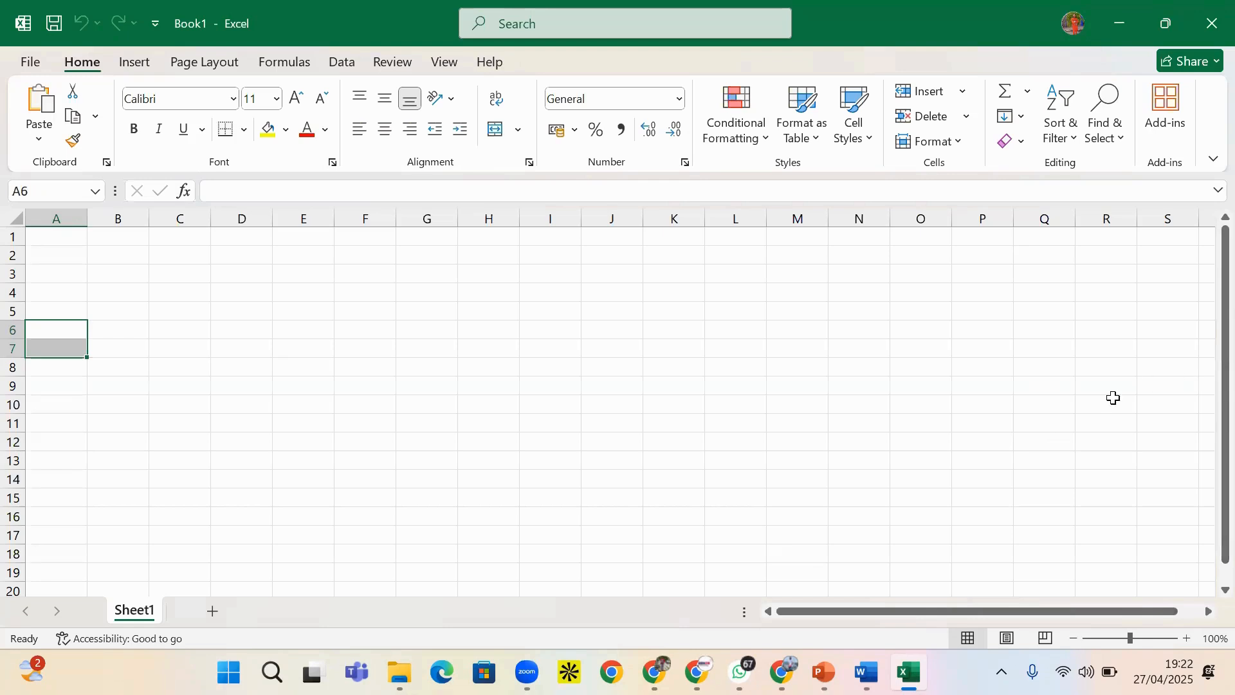
- Switch to the Program Distribution document in Word and examine the Date and Time data type note up close
click(866, 673)
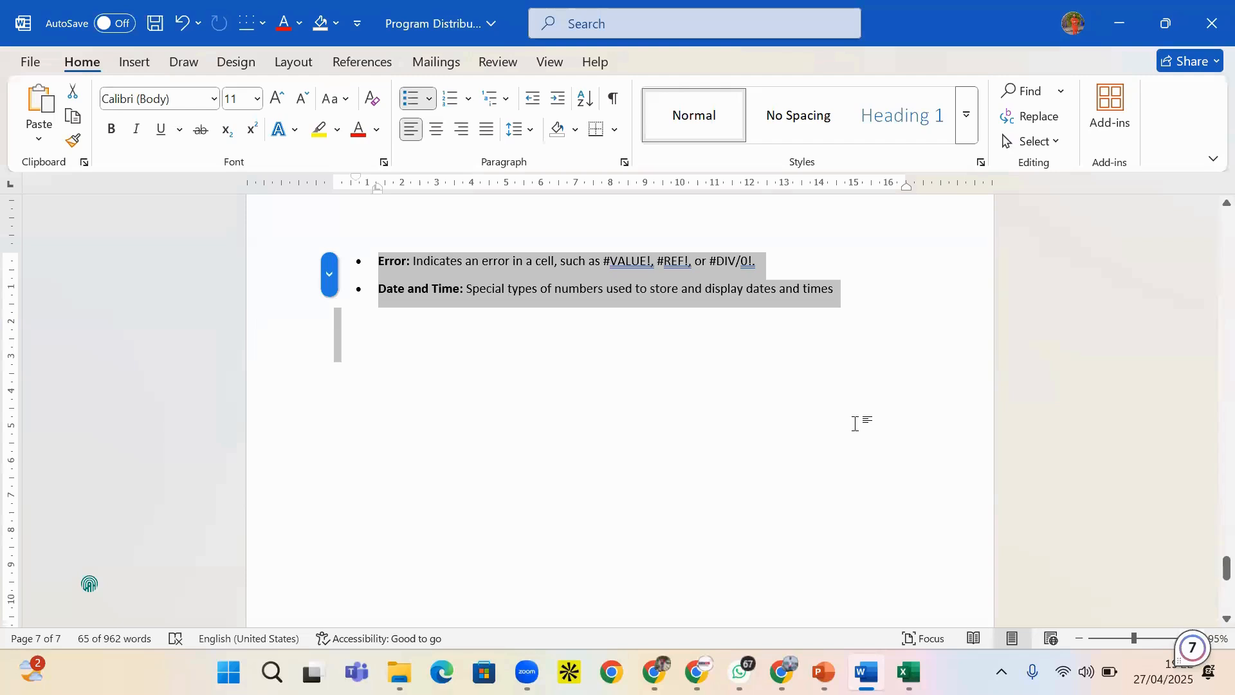
ctrl+scroll(855, 423, up, 10)
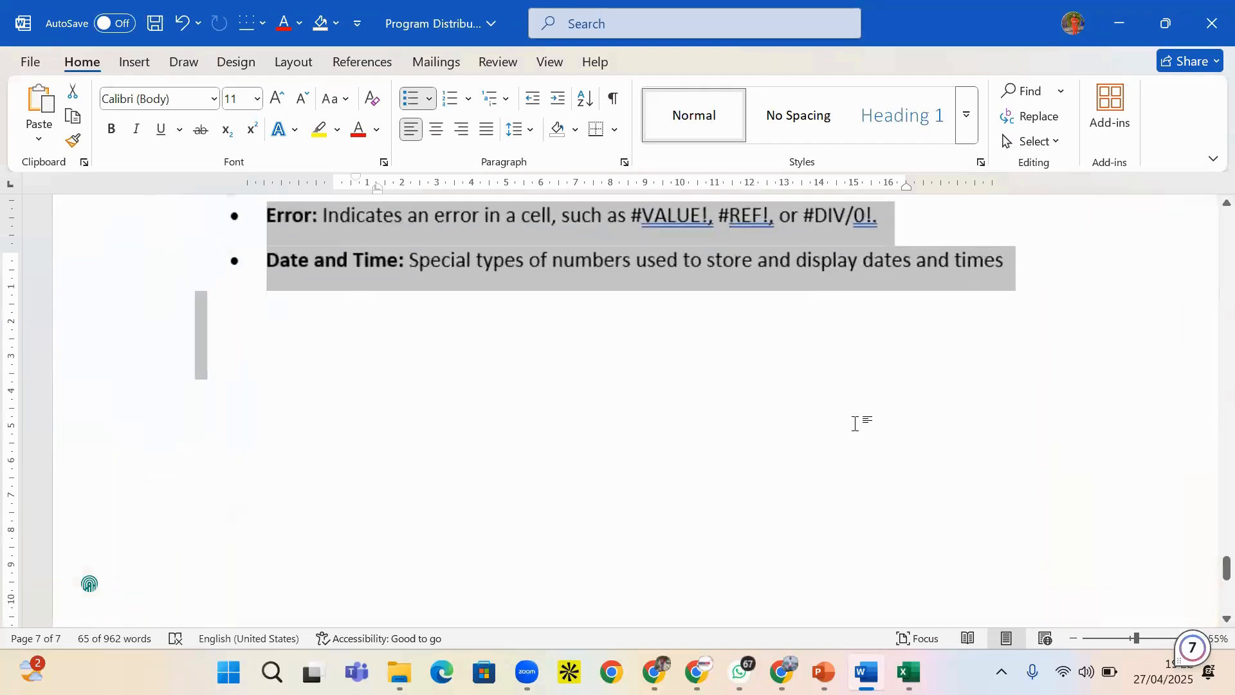
ctrl+scroll(855, 423, up, 1)
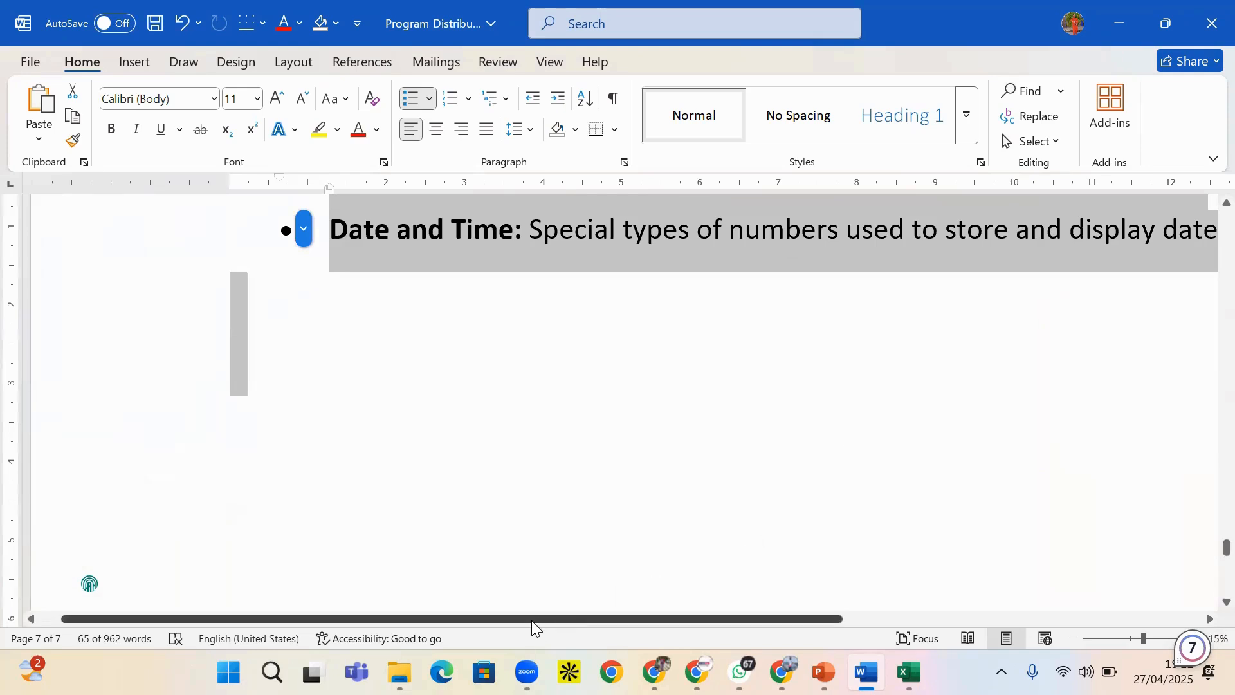
drag(533, 622, 502, 601)
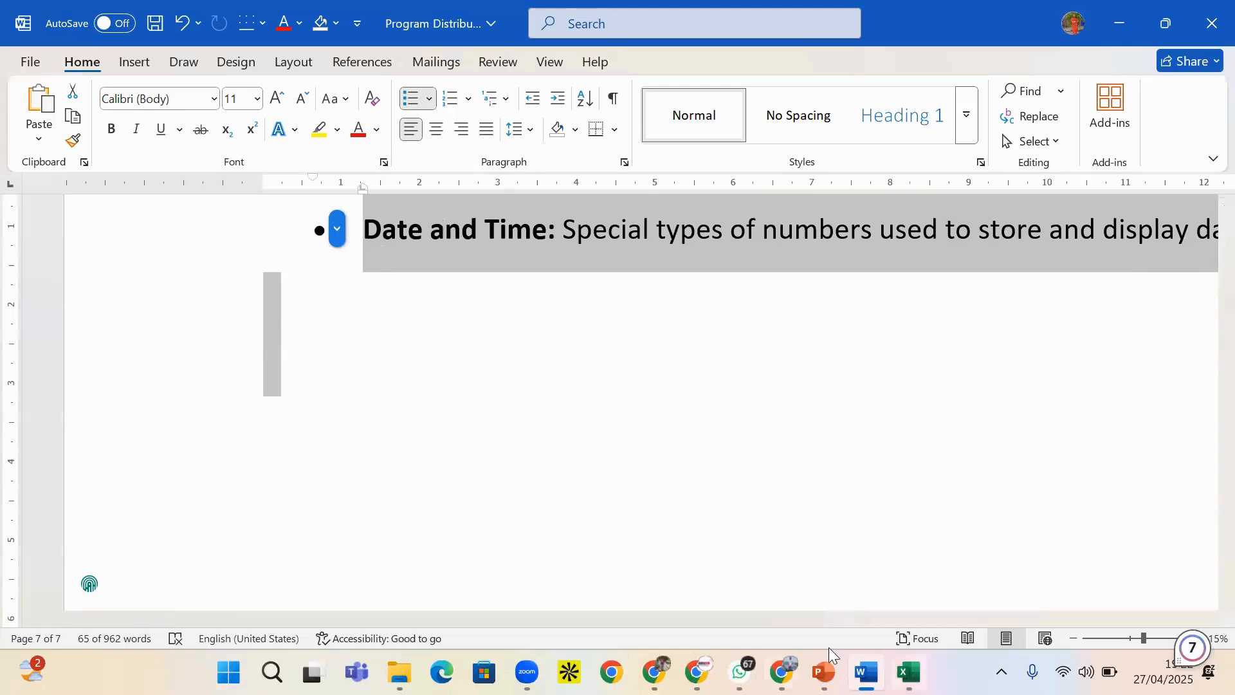
- Switch back to Excel, jump from cell A1 to the sheet's last column and last row, and return to A1
click(909, 673)
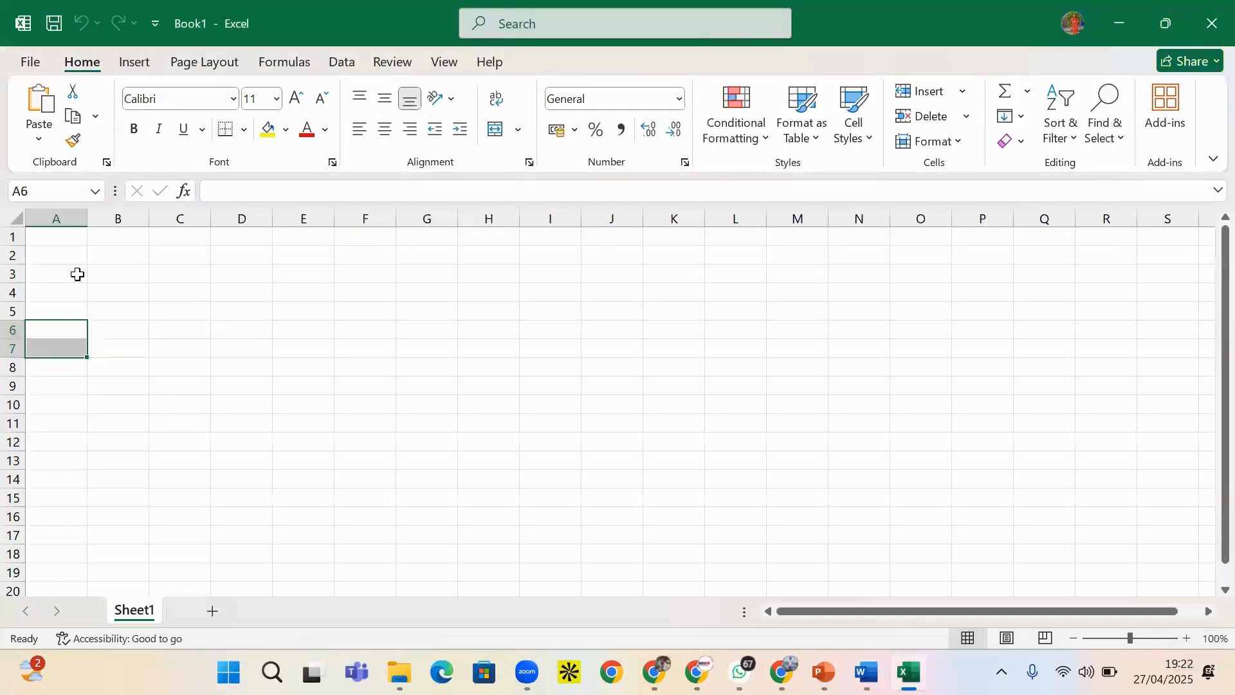
click(78, 253)
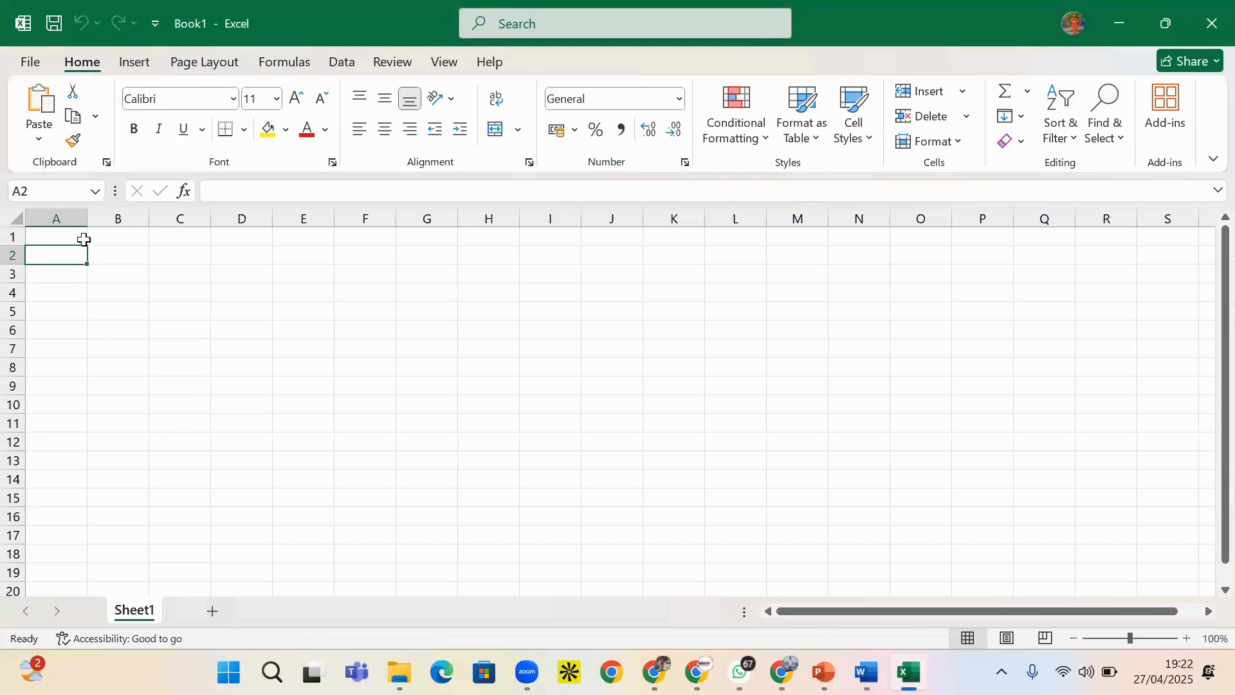
click(84, 239)
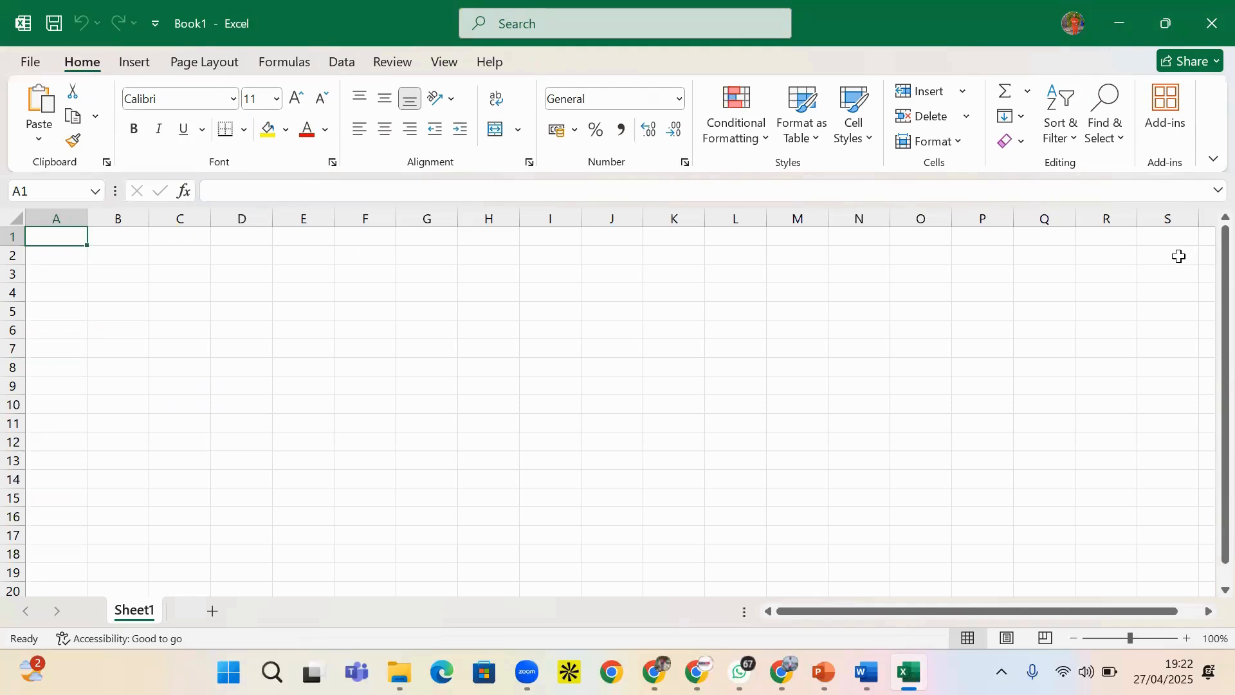
key(ctrl+Right)
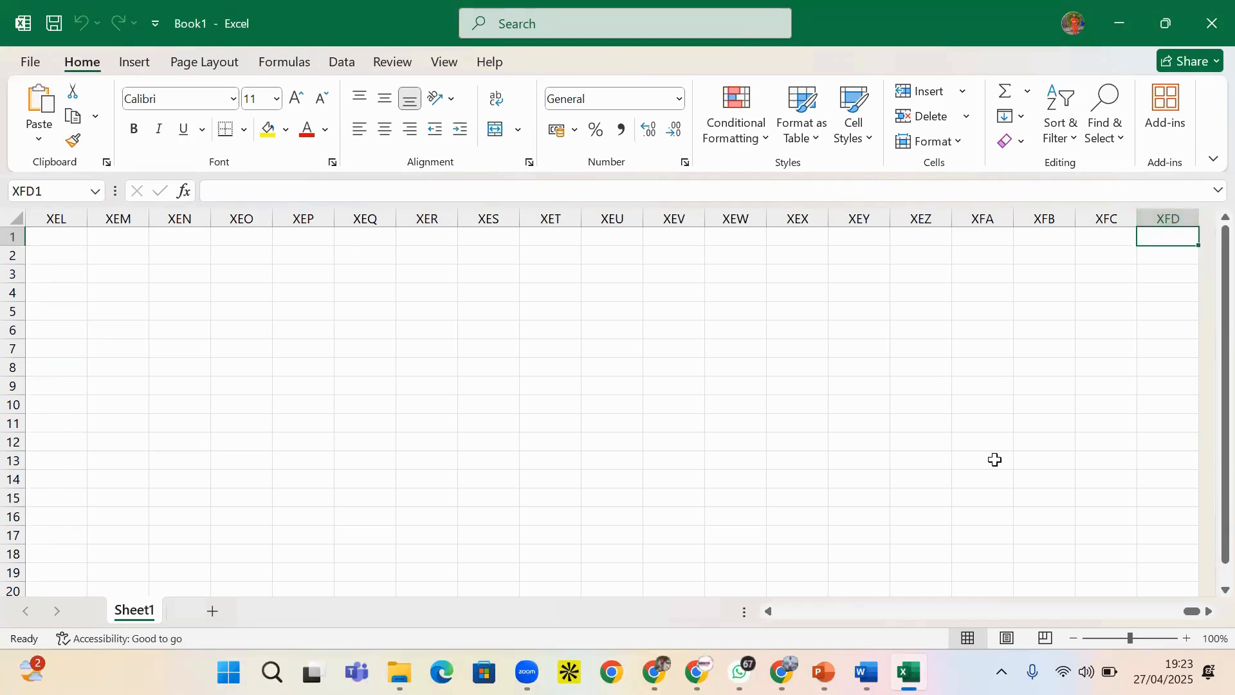
key(ctrl+Down)
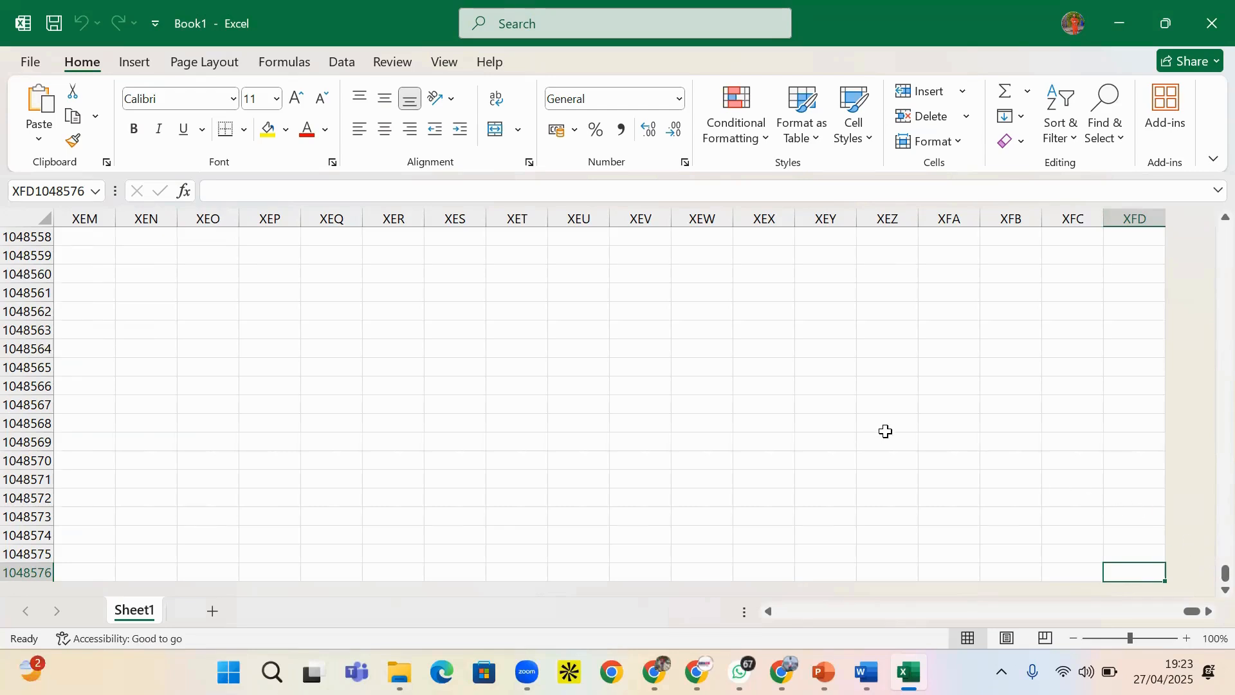
key(ctrl+Home)
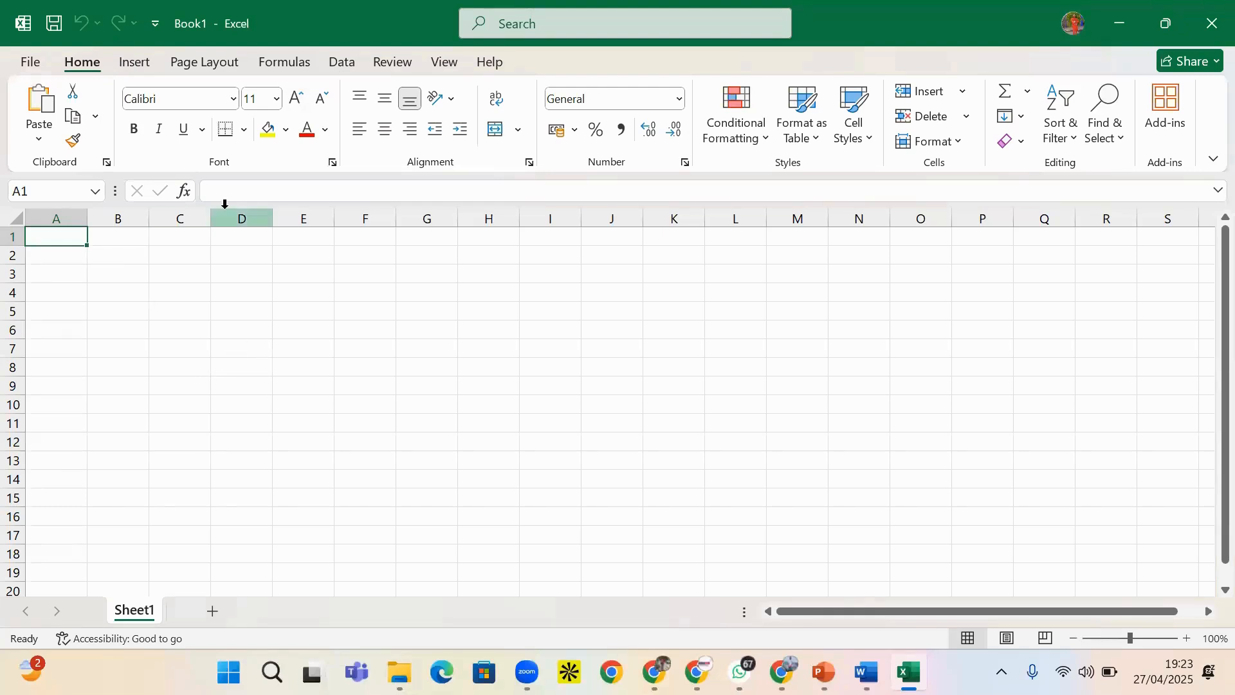
- Enter "de" in cell D4 and "GENESIS" in cell D5
click(255, 190)
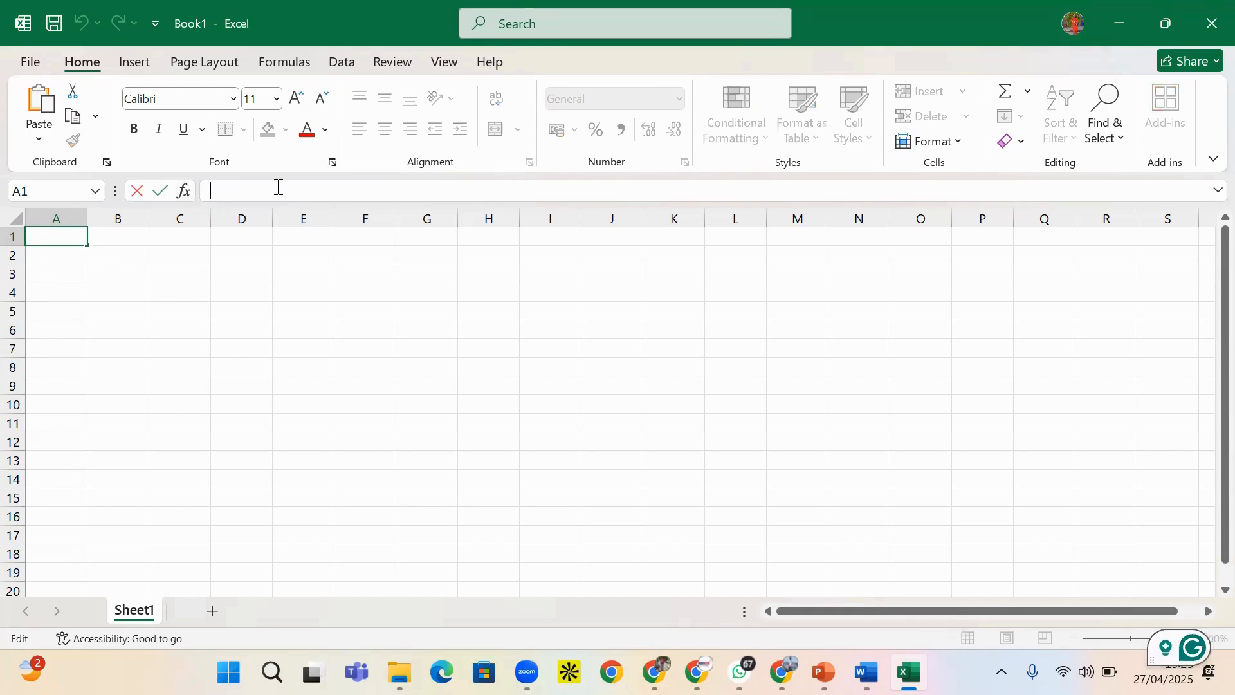
drag(272, 329, 273, 341)
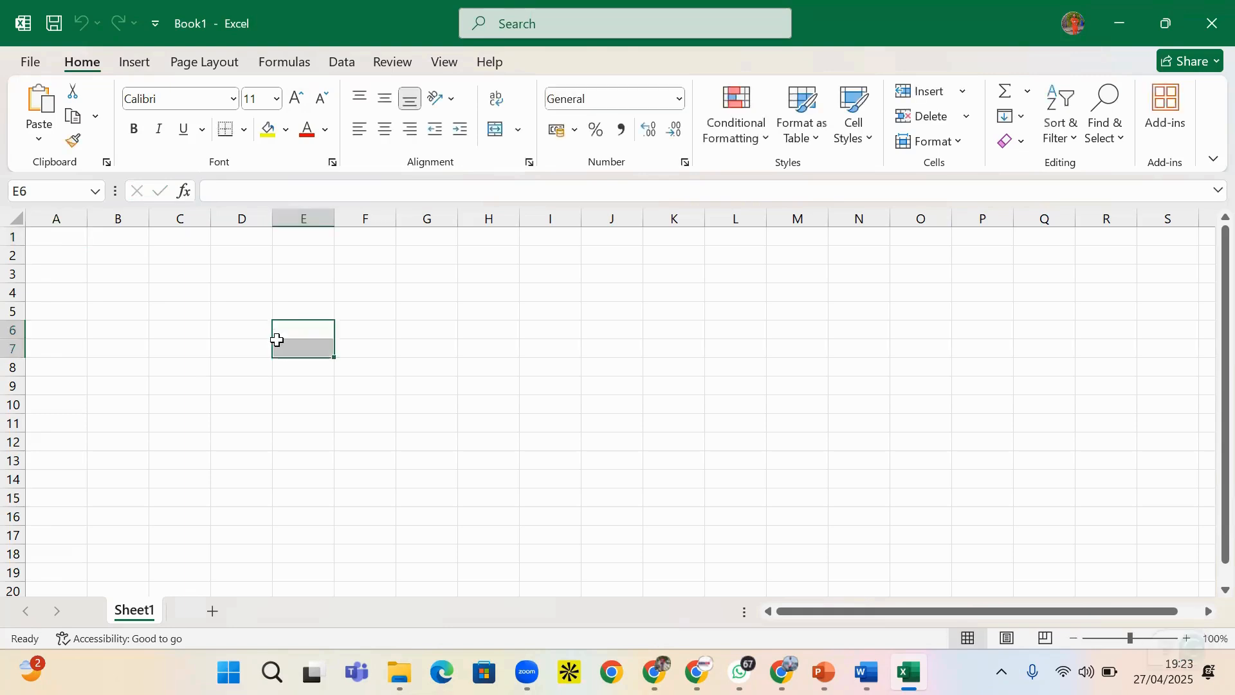
click(220, 297)
text(deg)
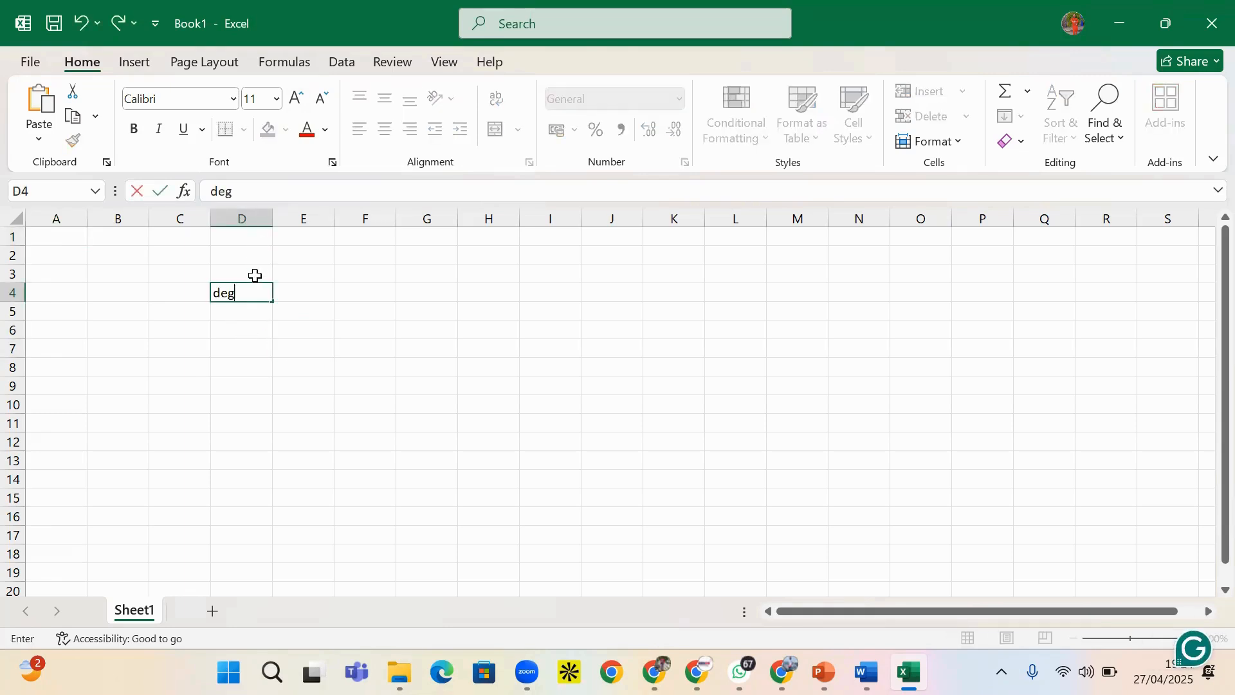
key(BackSpace)
double_click(269, 308)
text(GENESIS)
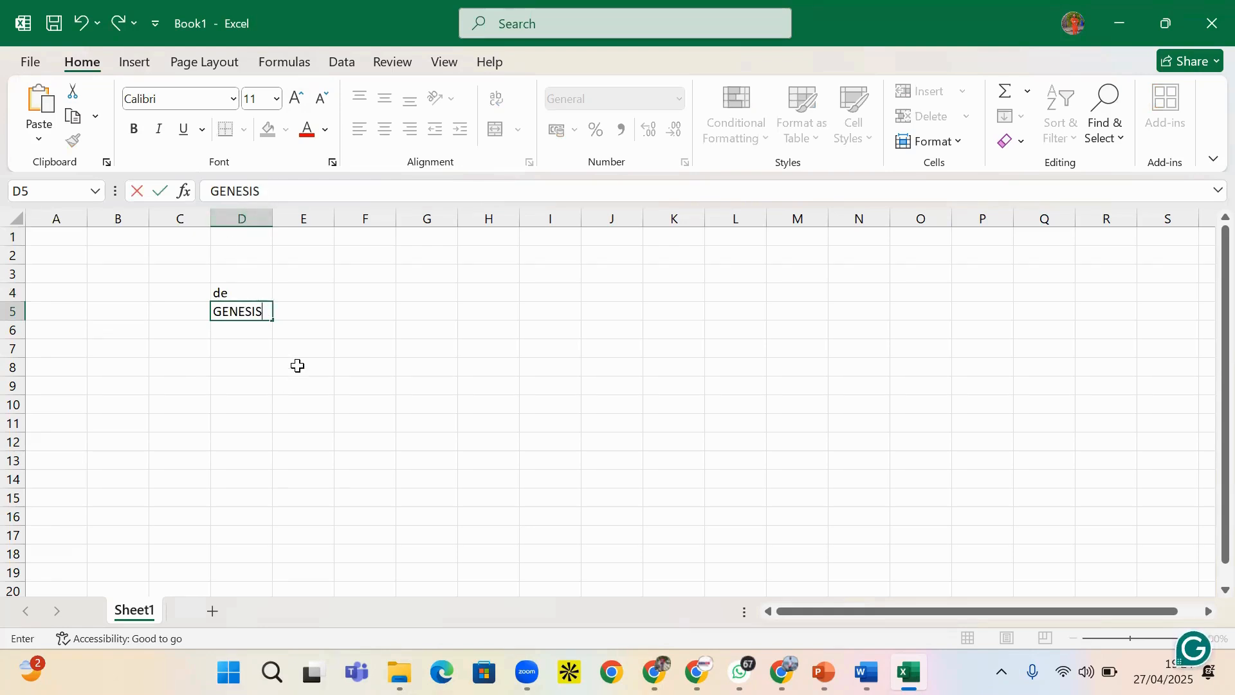
- Enter the number 1 in cell E8 and 2 in cell E9
click(299, 365)
text(1)
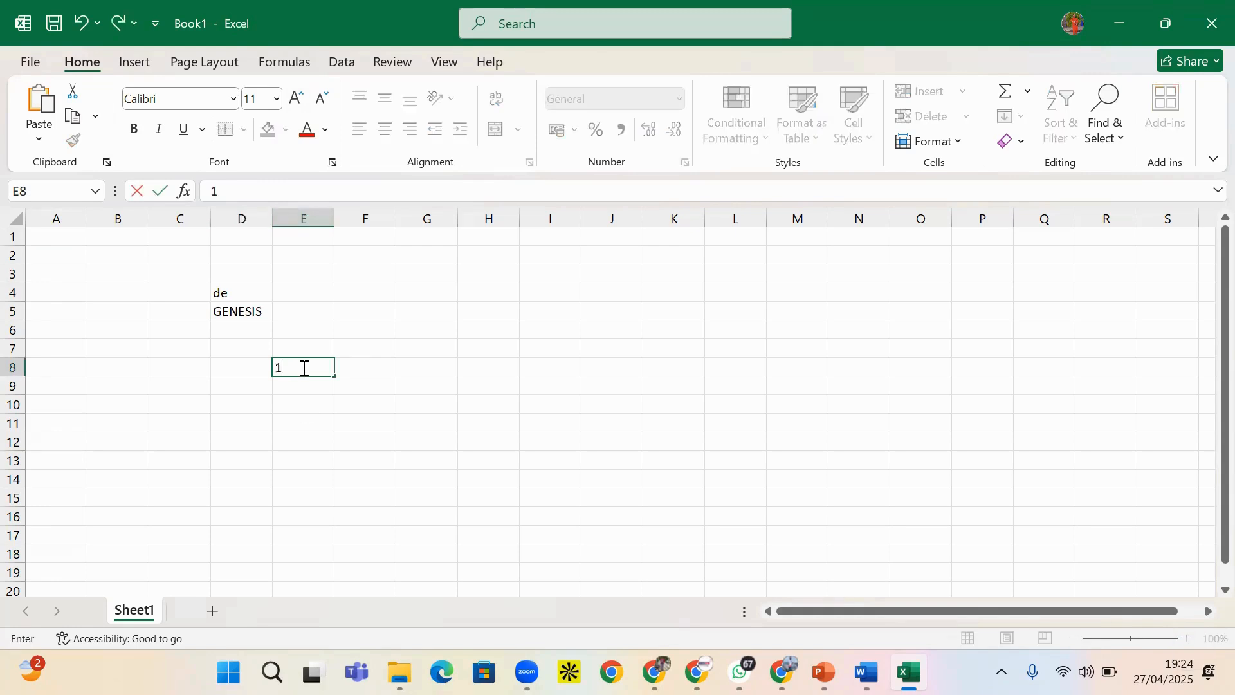
click(309, 402)
click(319, 388)
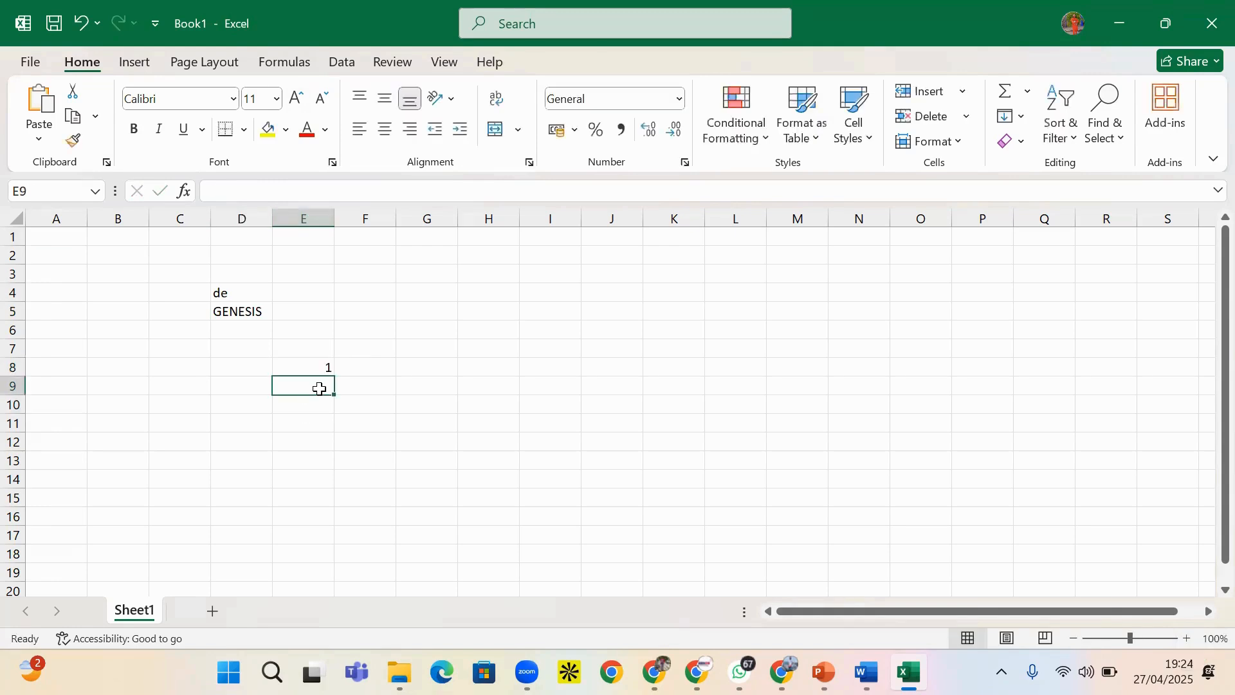
text(1)
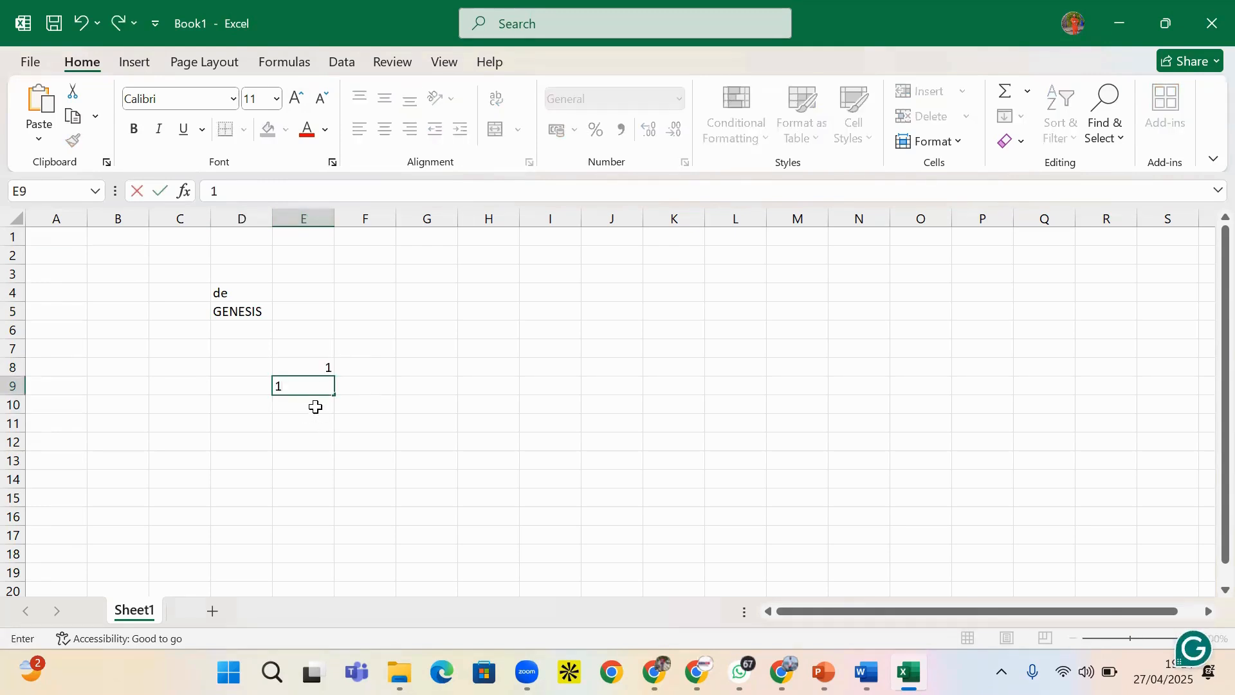
key(BackSpace)
text(2)
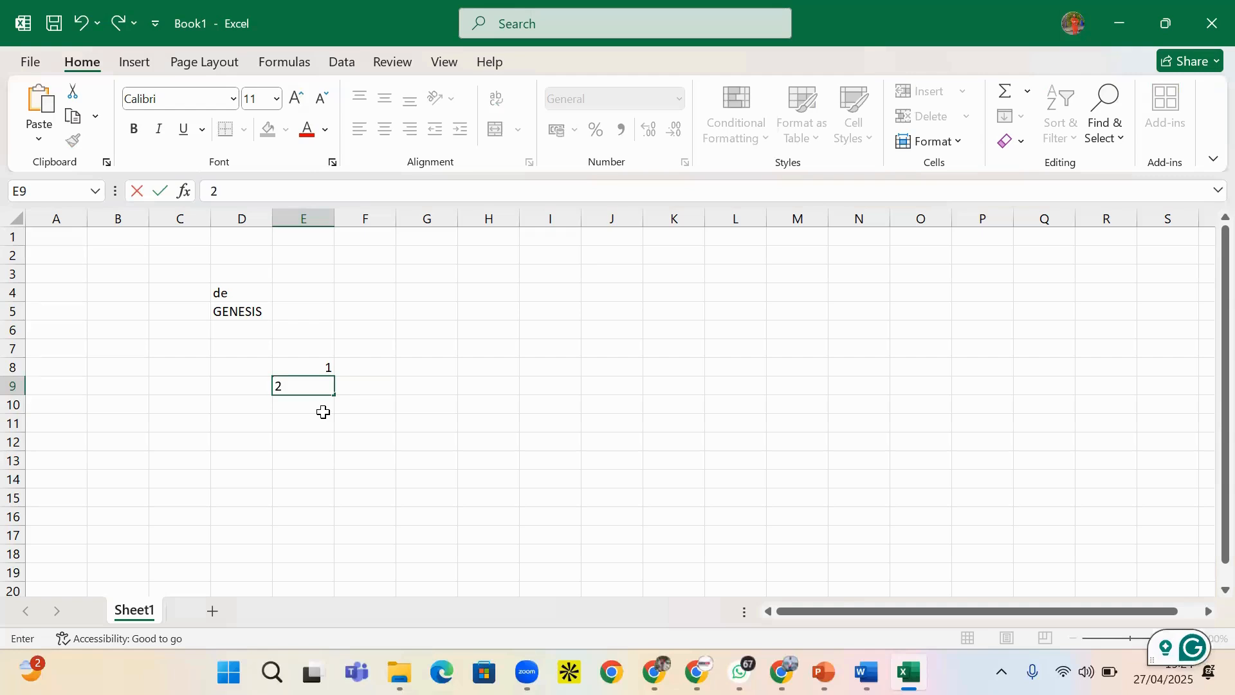
- Add up E8:E9 in cell E10 with AutoSum and inspect the resulting formula
click(318, 419)
click(326, 405)
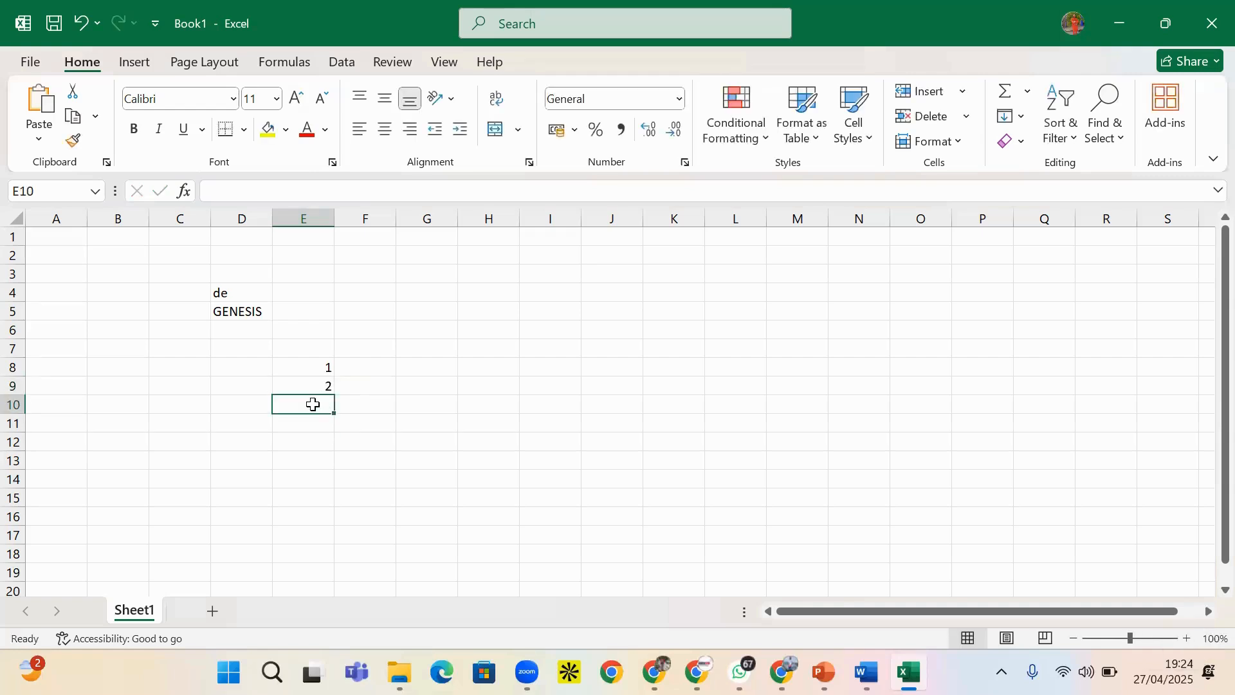
click(1005, 90)
key(Return)
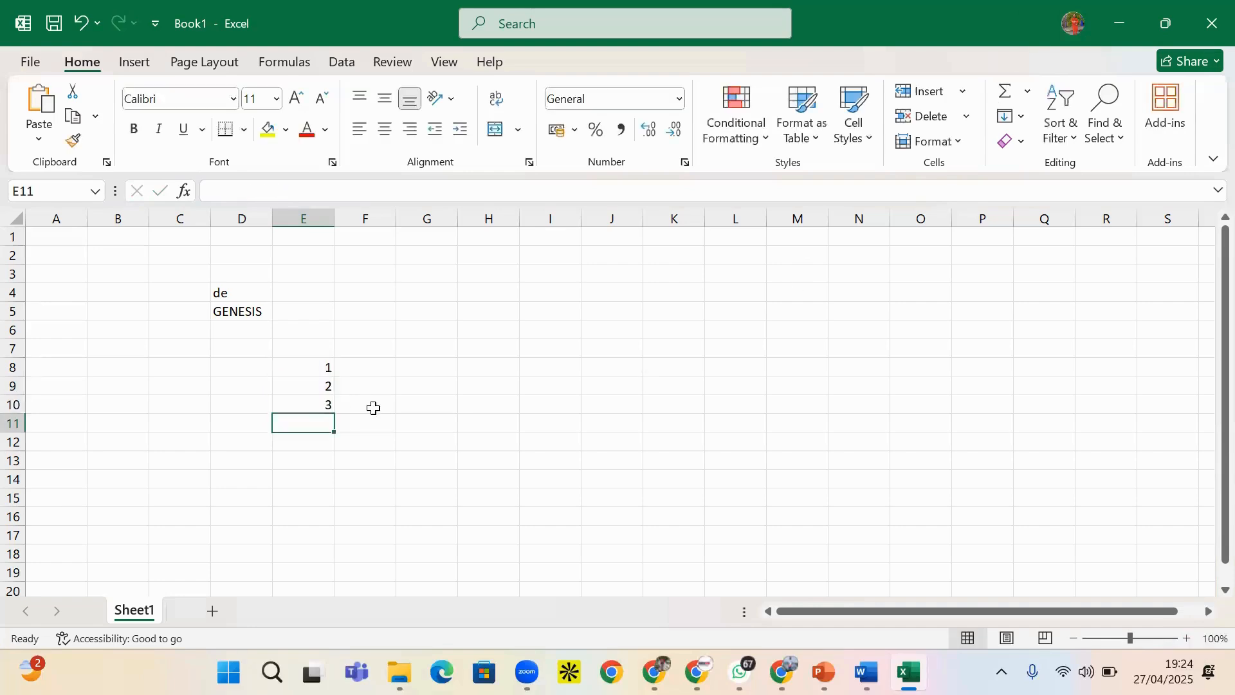
click(307, 402)
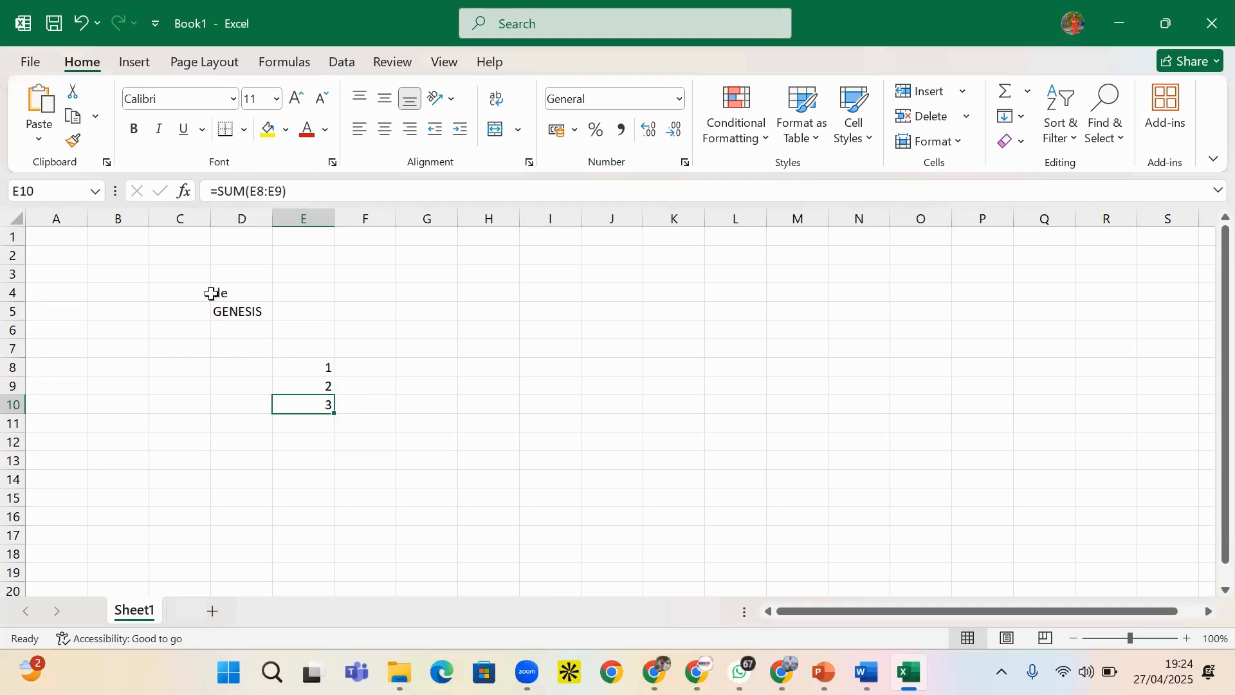
- Clear the contents of the range C4:E11 and select cell A1
drag(204, 292, 312, 427)
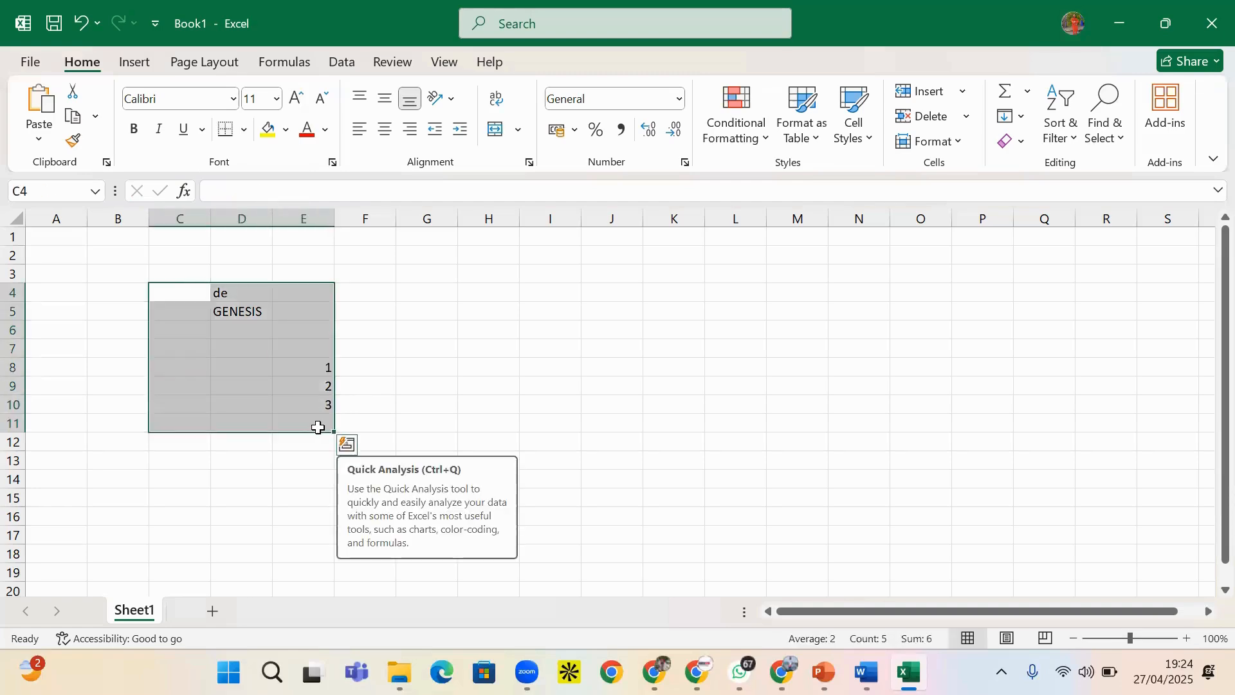
key(Delete)
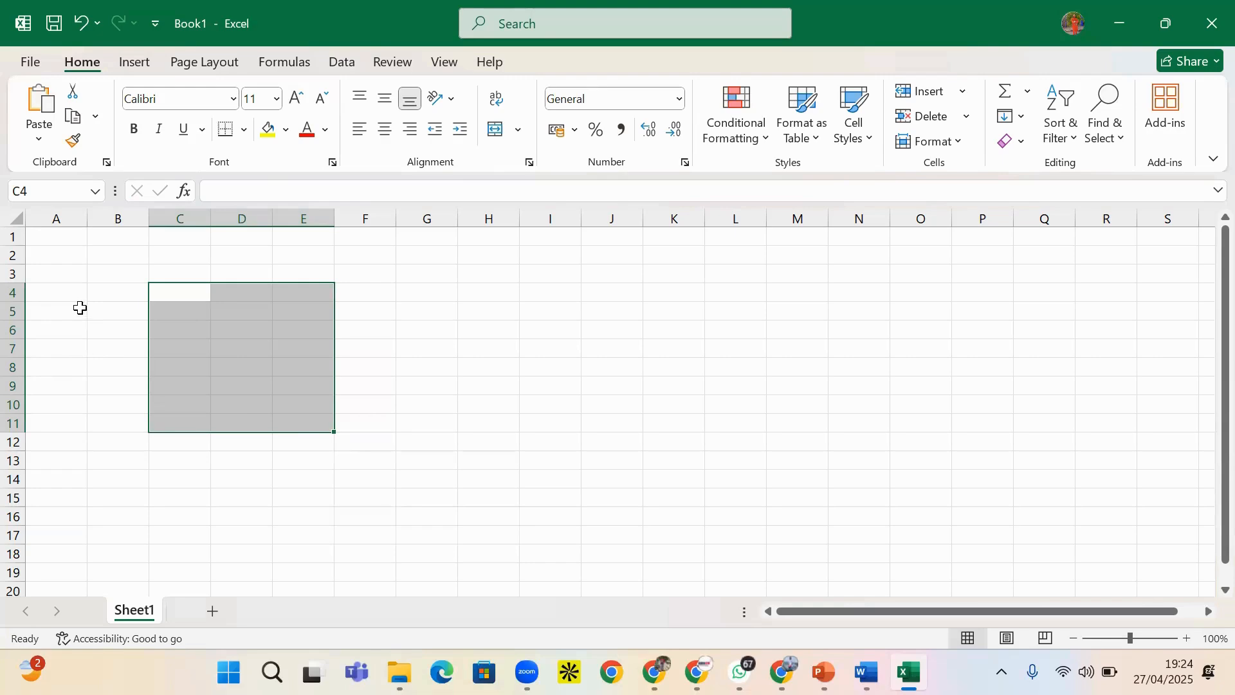
click(54, 241)
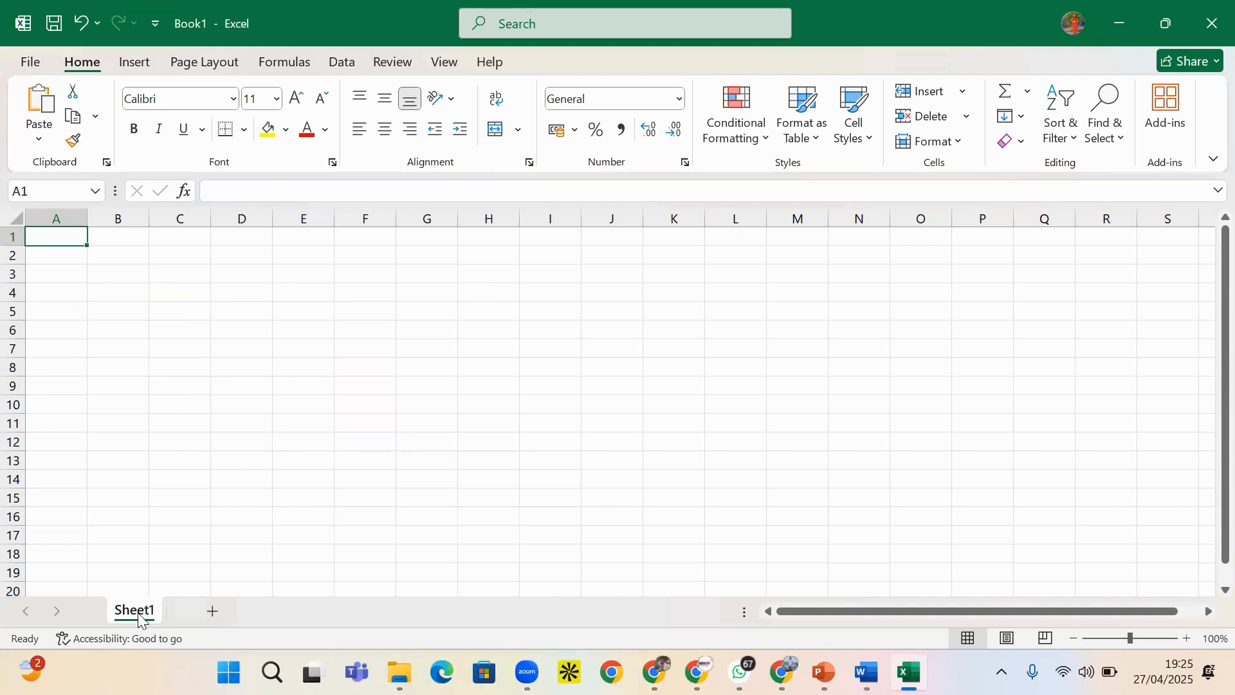
- Switch to the Word notes to view the end of the last page, and return to cell G7 of the Excel workbook
click(866, 674)
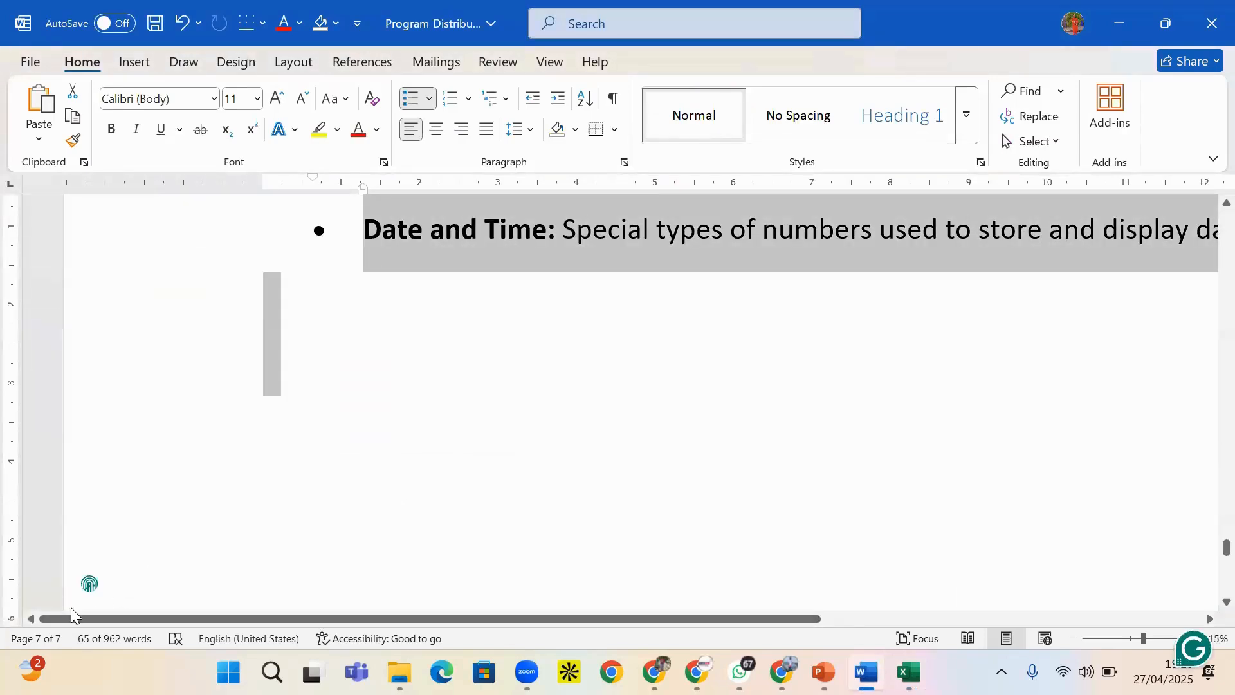
click(1034, 491)
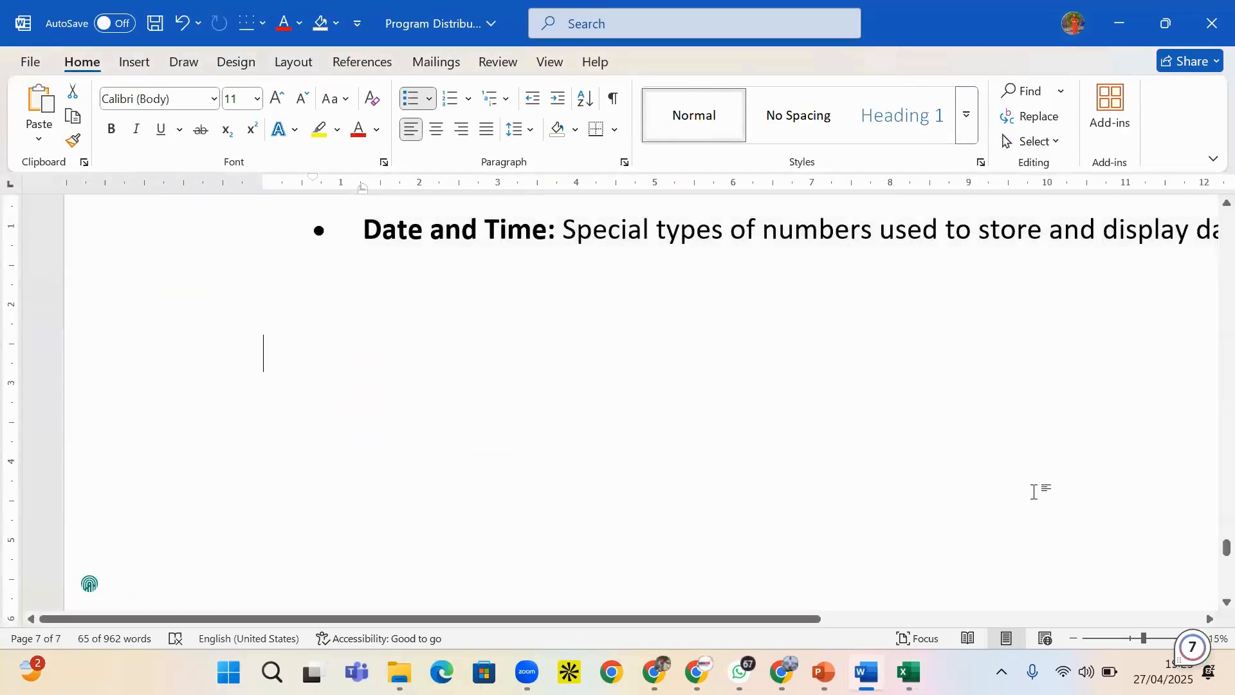
scroll(626, 386, down, 3)
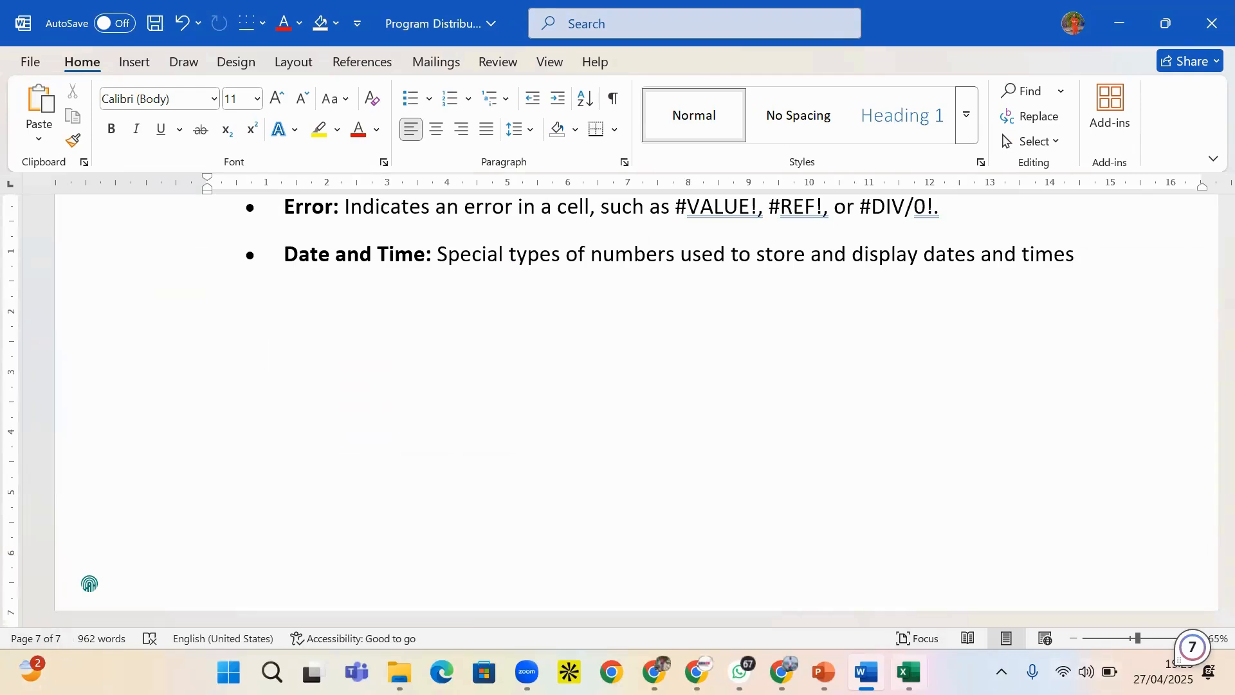
click(786, 591)
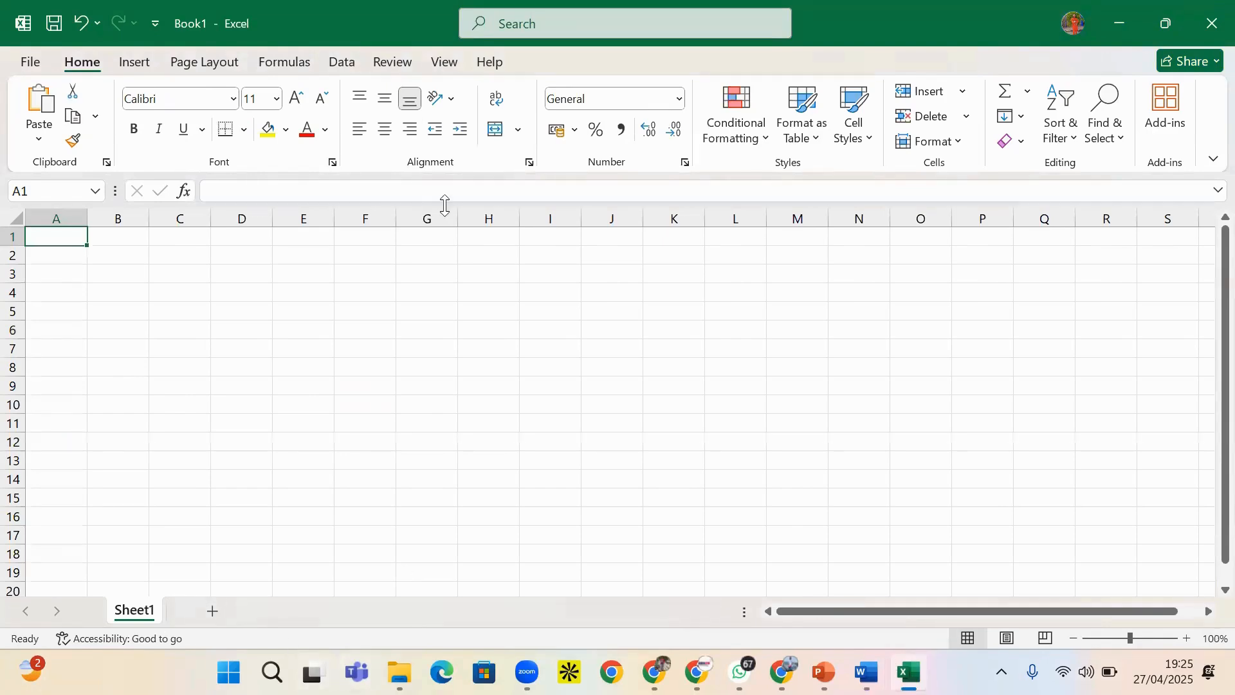
click(424, 285)
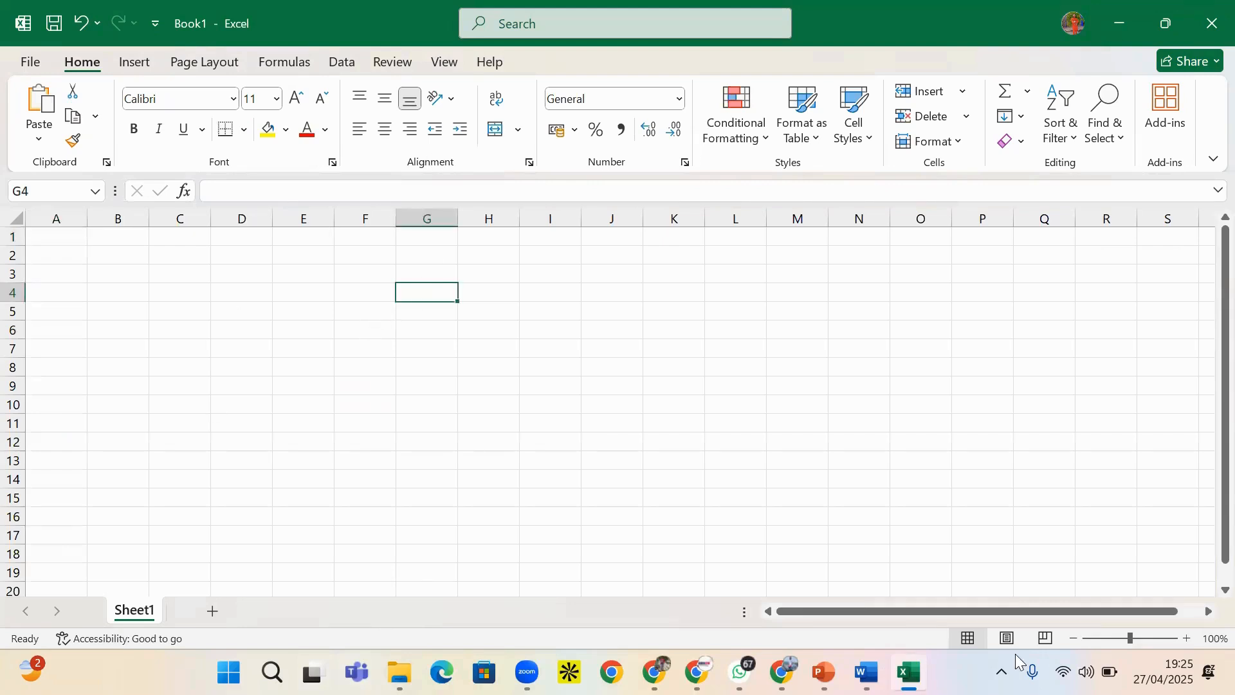
click(443, 346)
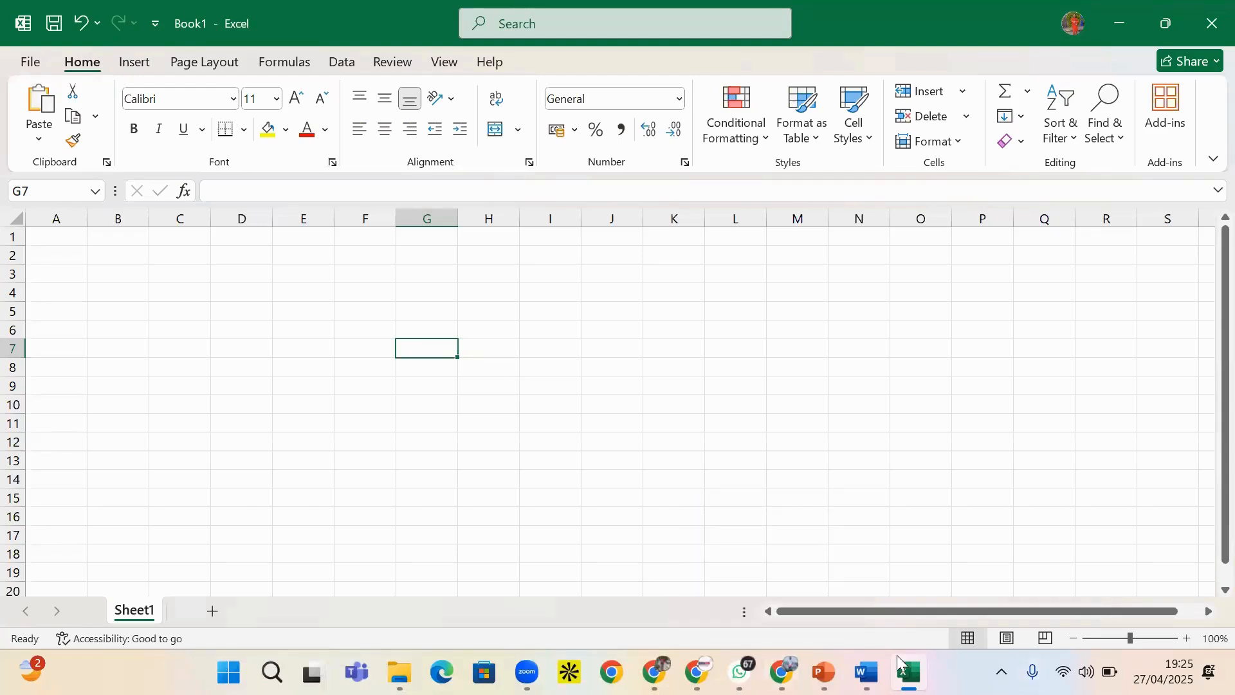
- Switch to Word, create a new blank document for comparison, and return to the Excel workbook
click(867, 672)
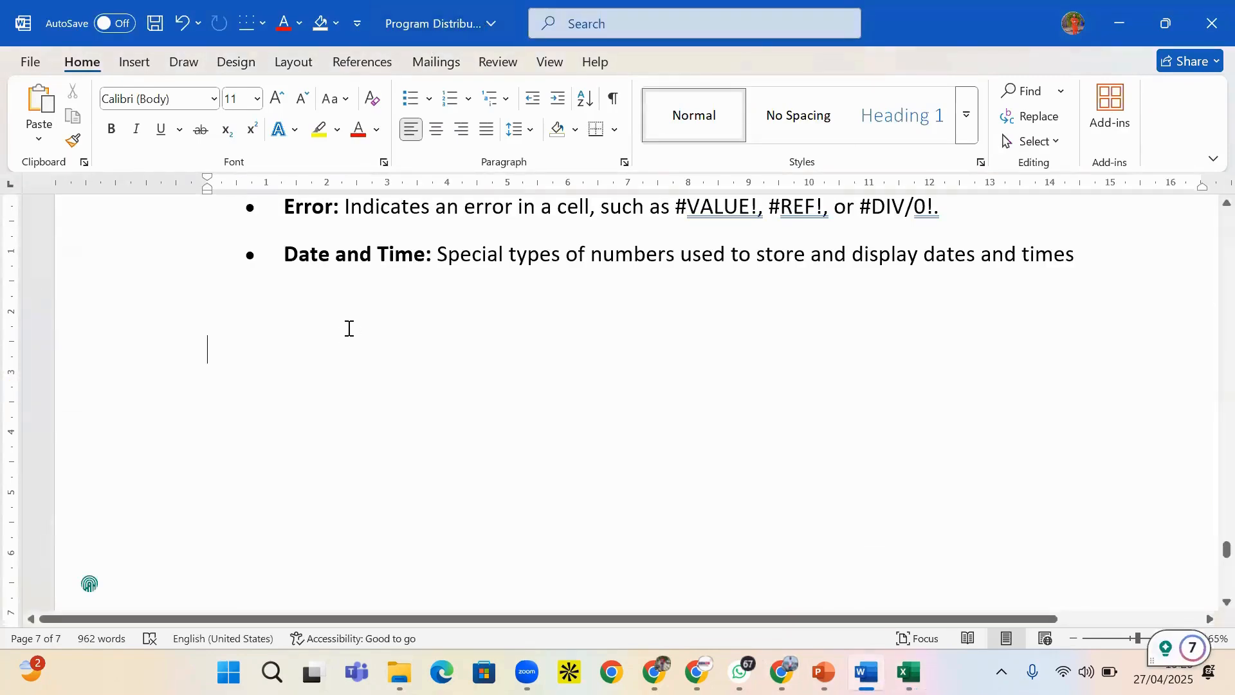
key(ctrl+n)
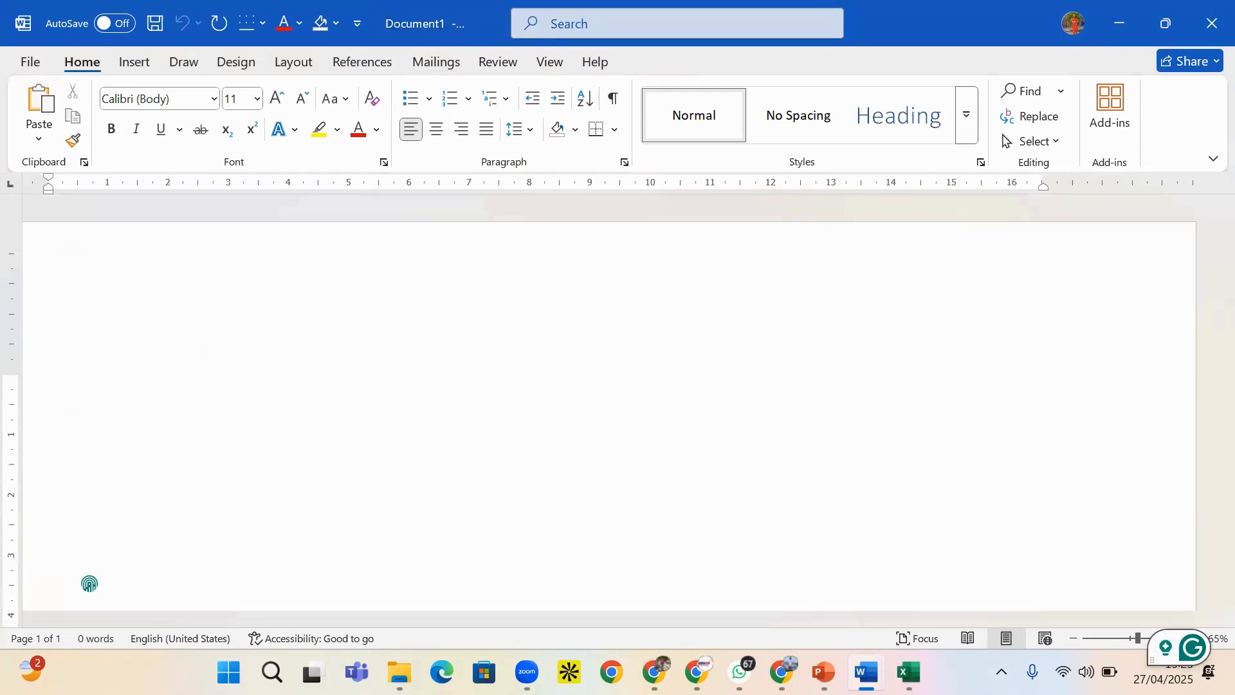
click(909, 672)
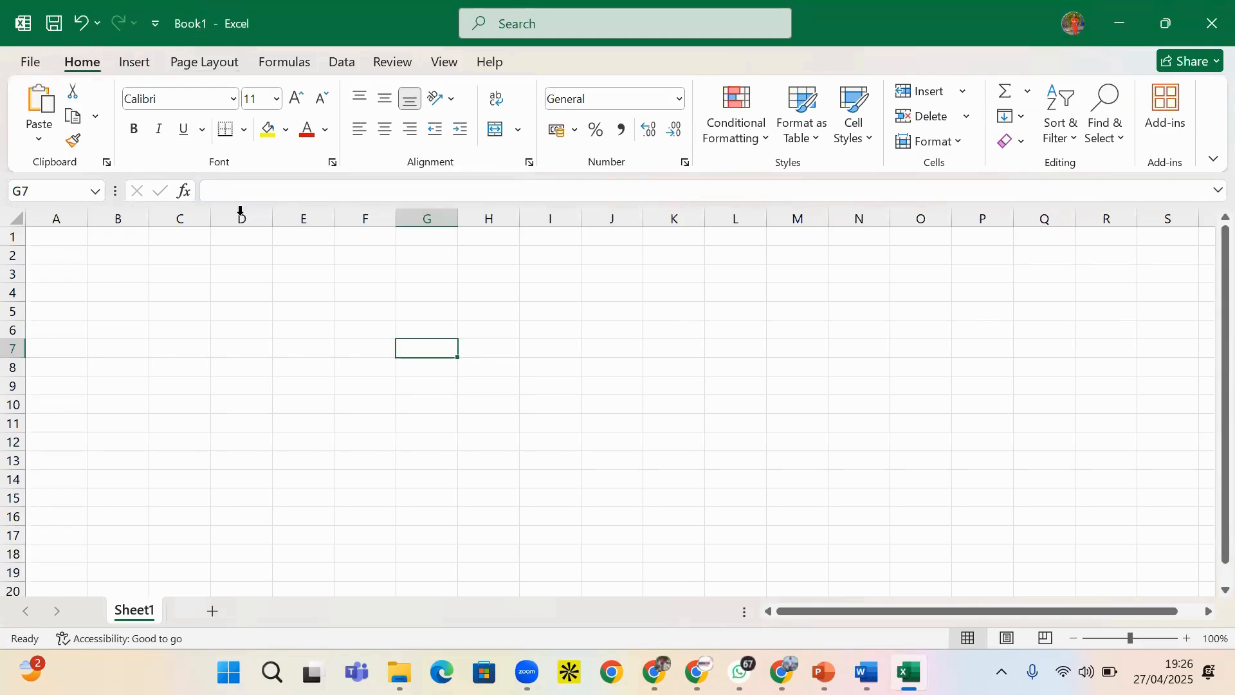
key(Left)
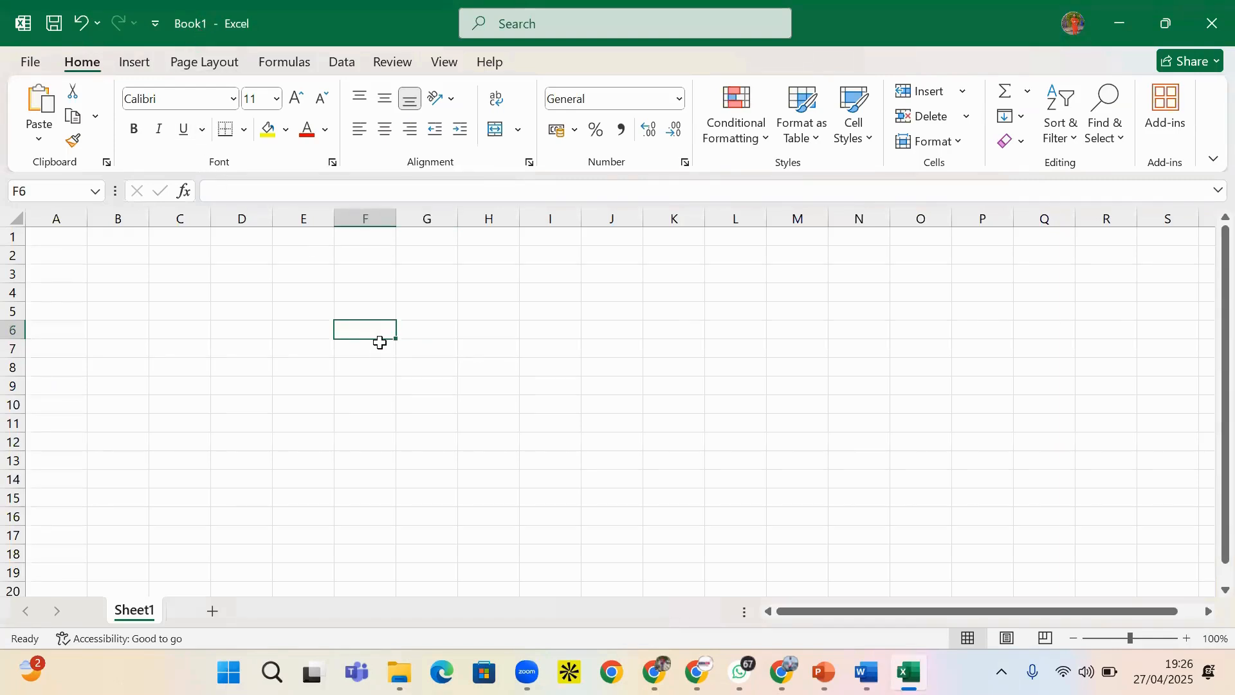
click(370, 329)
click(373, 353)
click(371, 329)
click(371, 351)
click(370, 328)
click(264, 238)
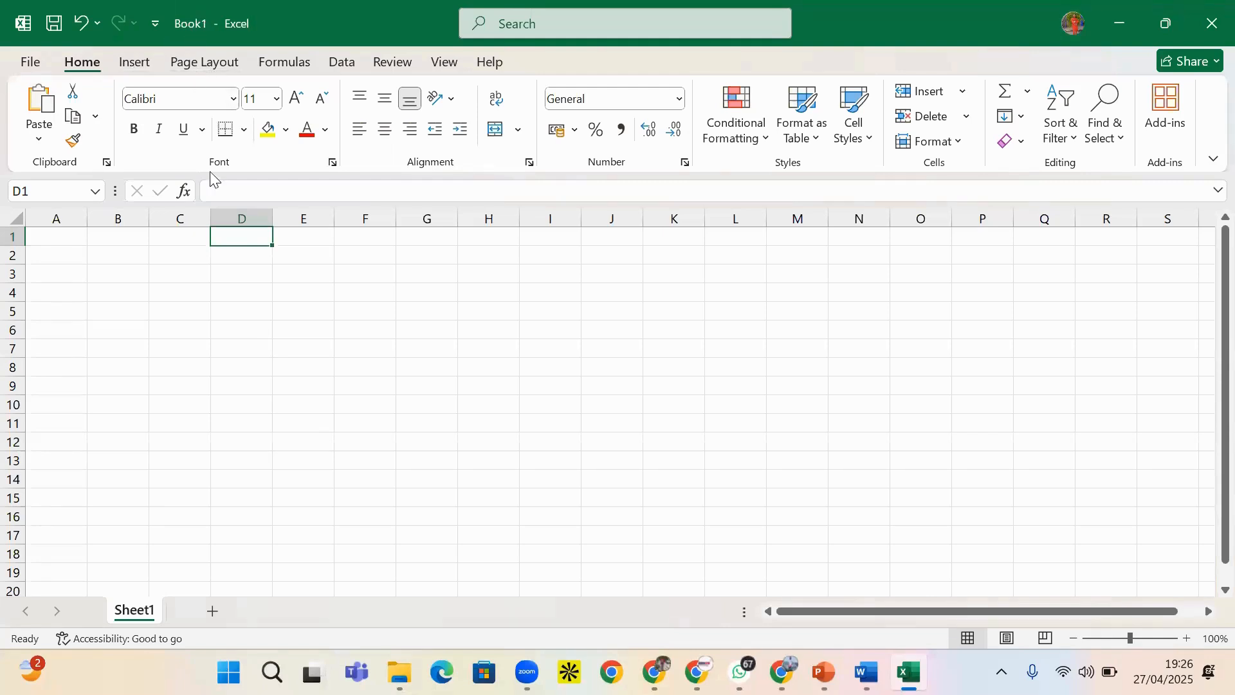
click(220, 273)
drag(174, 269, 193, 309)
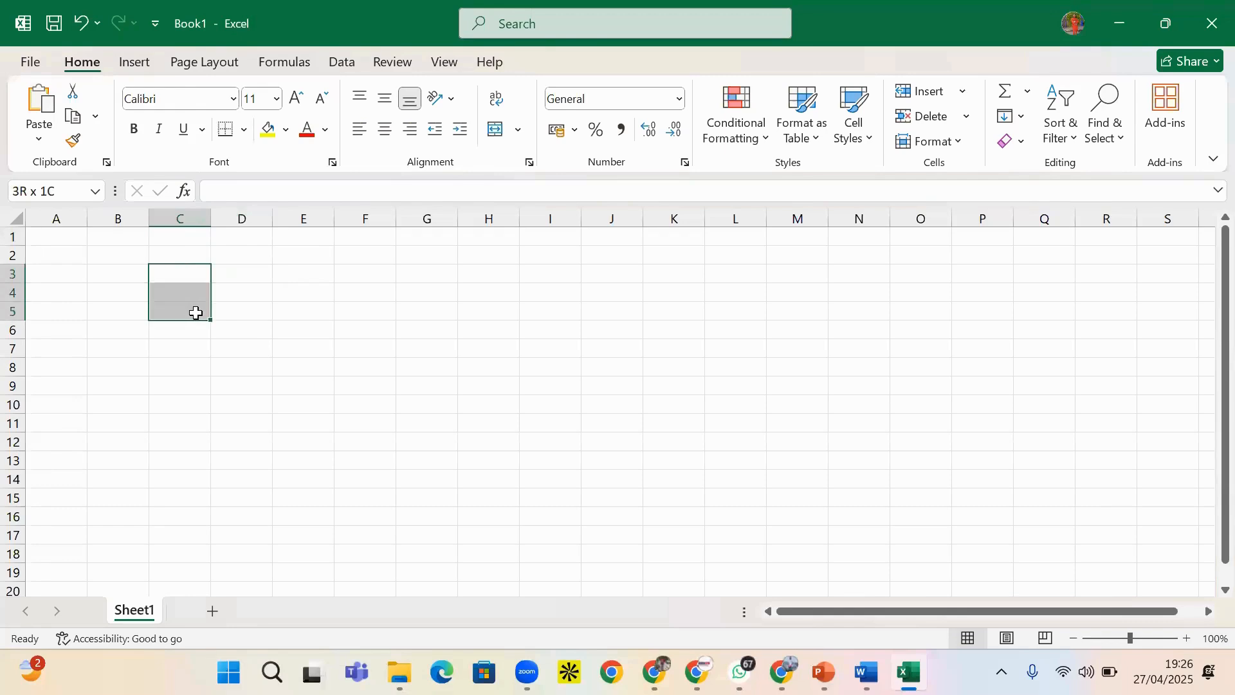
click(228, 304)
click(160, 273)
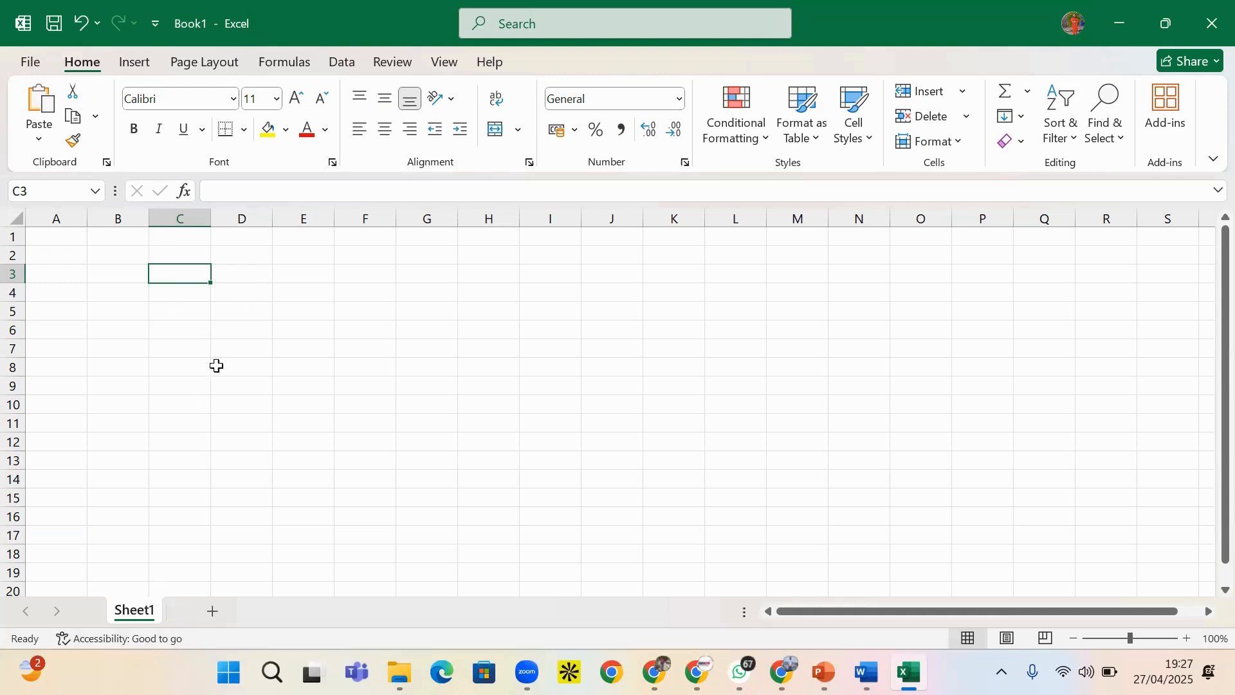
click(235, 334)
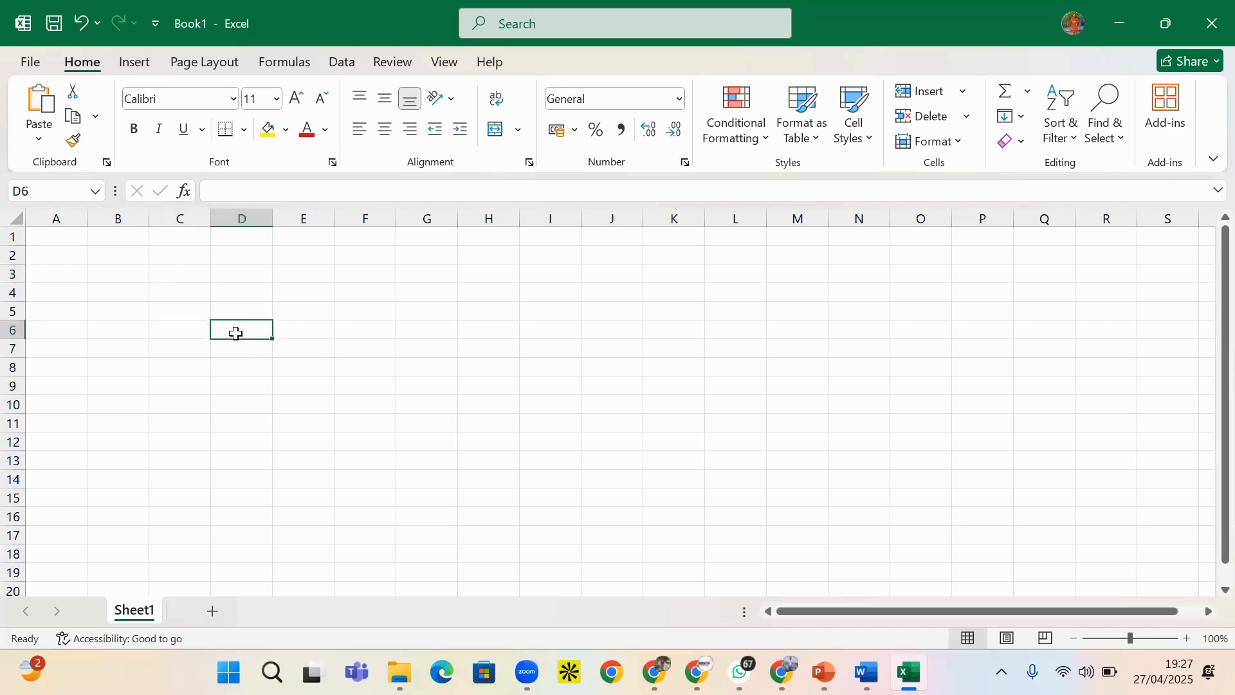
click(190, 295)
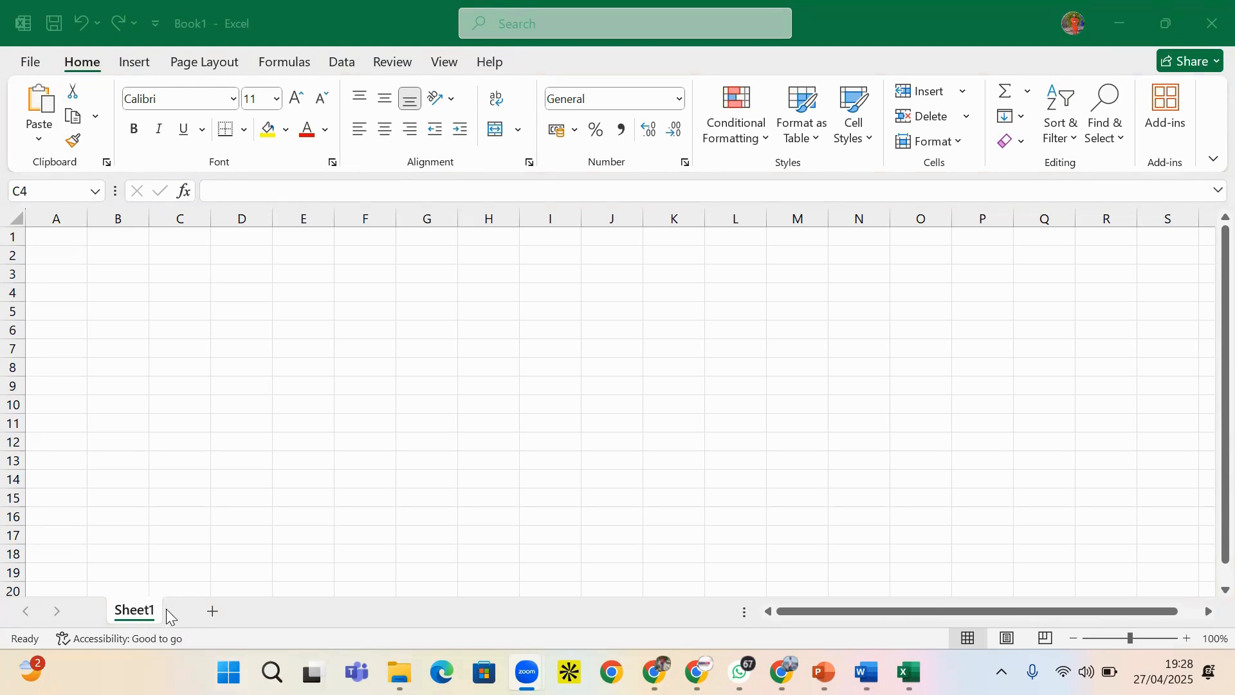
click(173, 329)
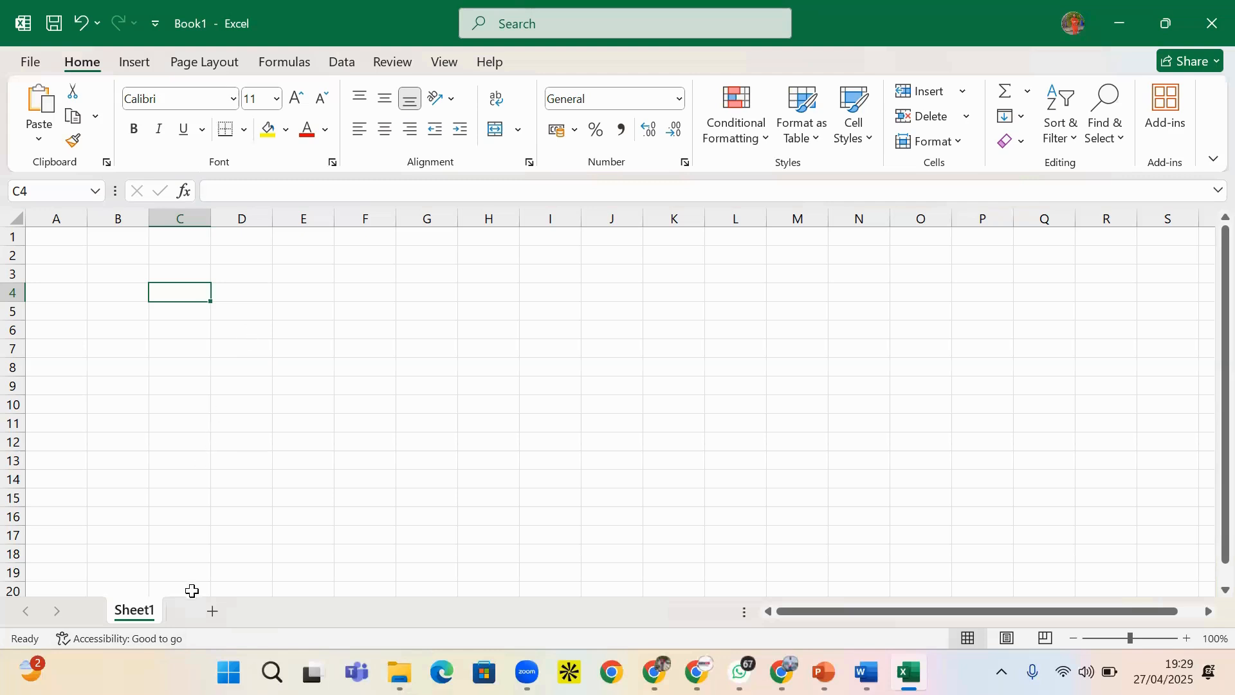
- Add a second worksheet to the workbook and switch between Sheet1 and Sheet2, ending on Sheet2
click(215, 614)
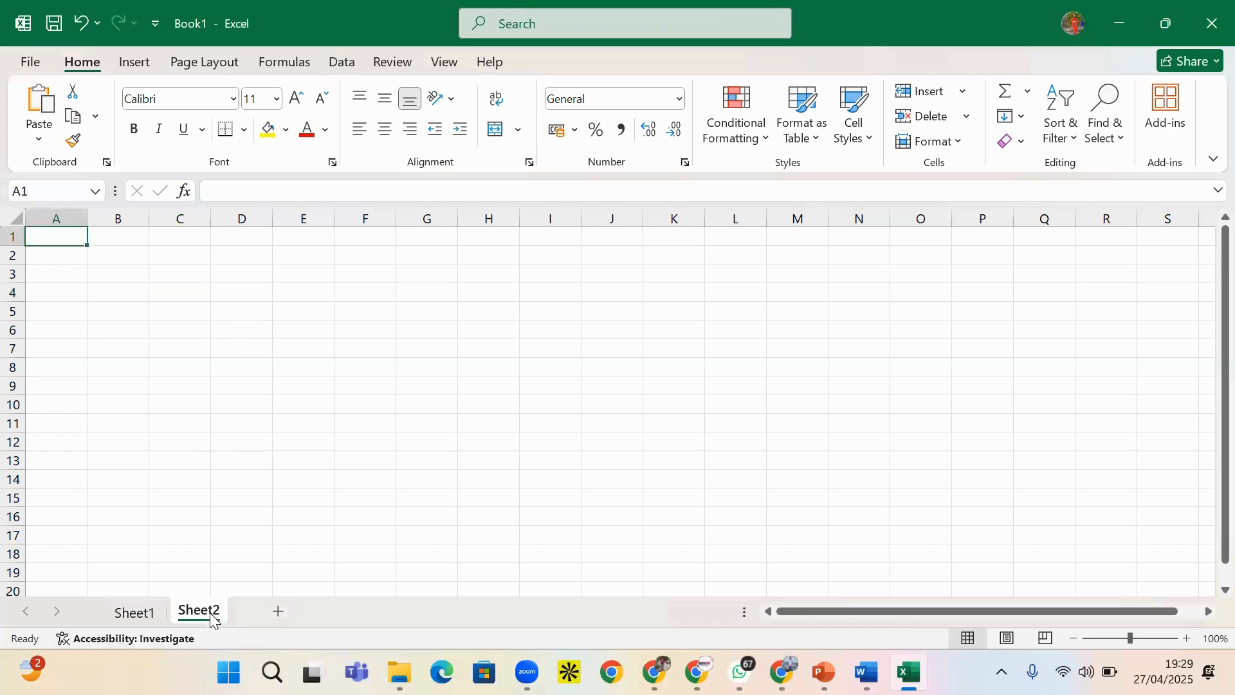
click(135, 614)
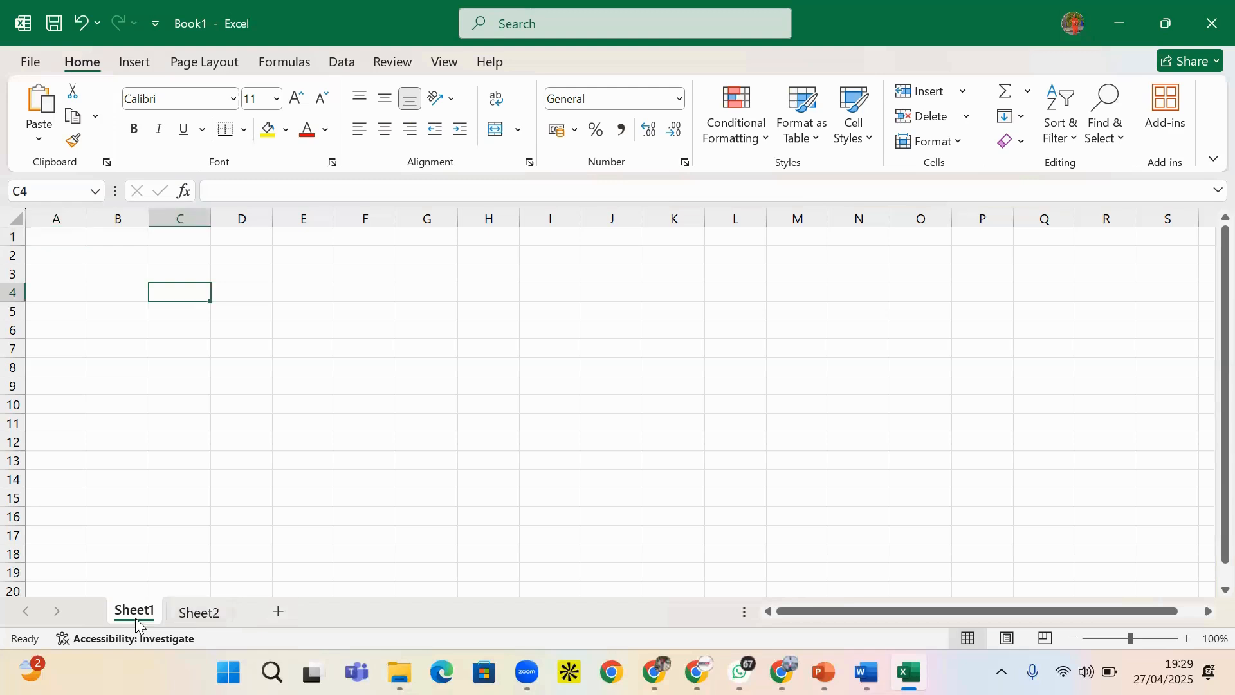
click(210, 623)
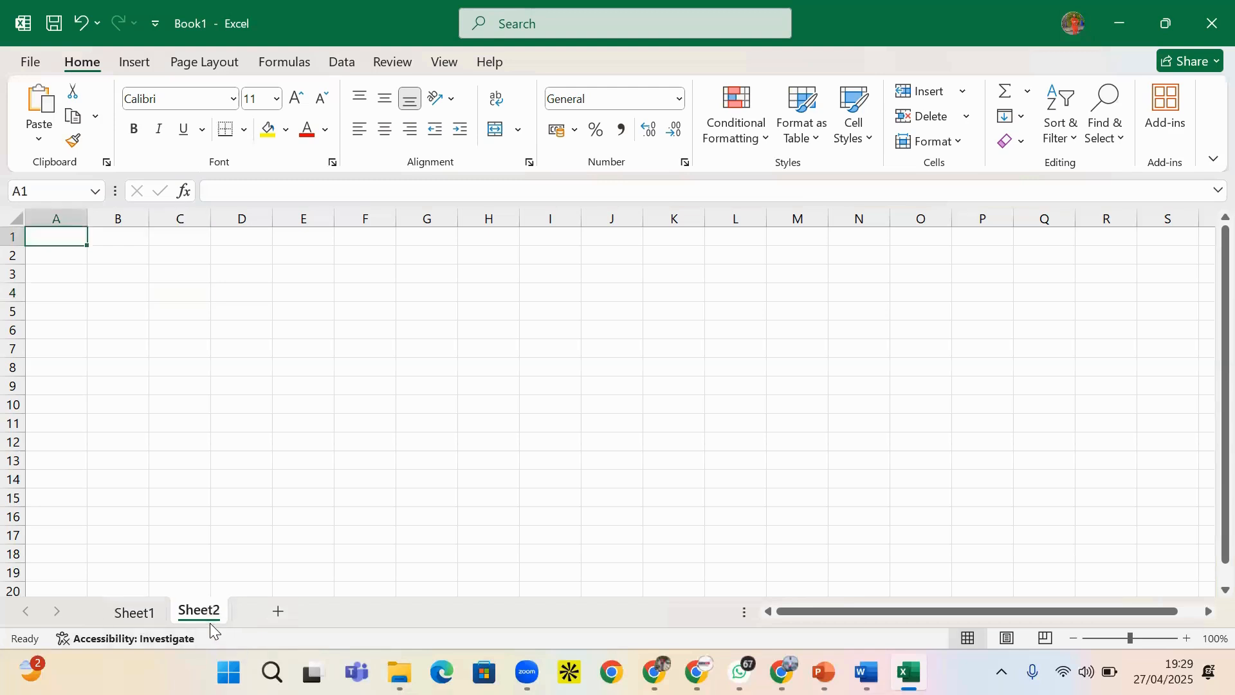
- Enter "fds" in cell A1 of Sheet2 and switch between the two sheets to compare their contents
text(fis)
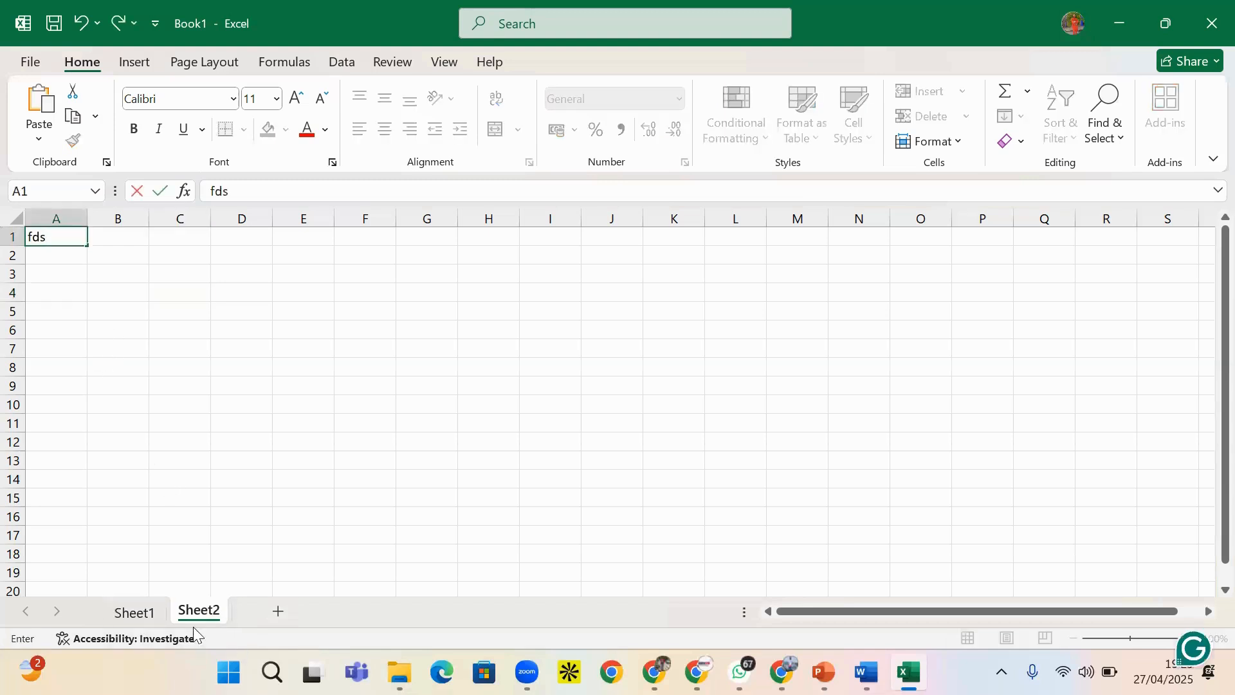
click(132, 612)
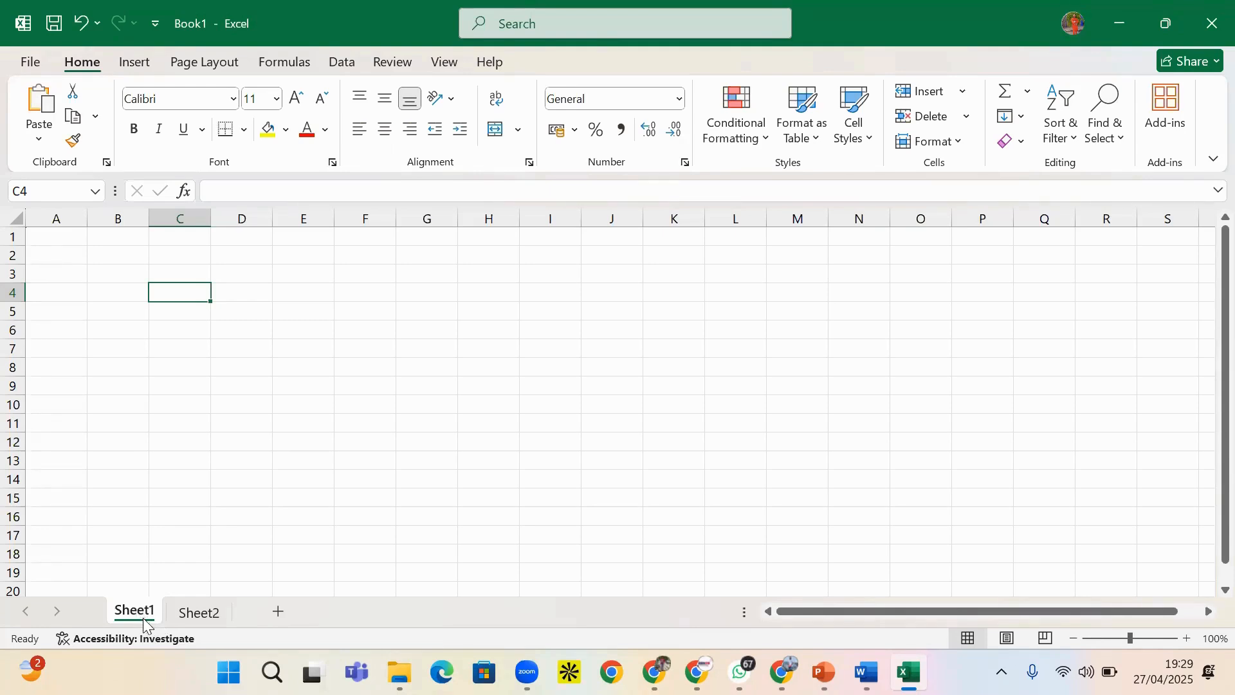
click(199, 614)
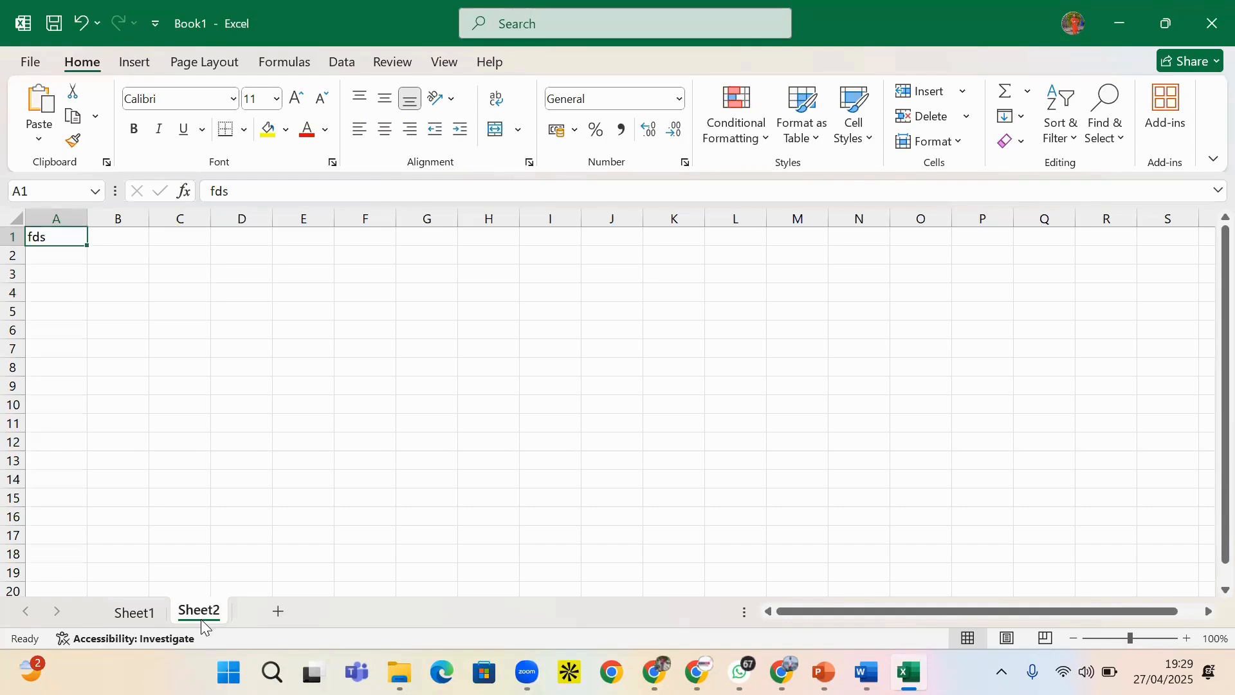
click(145, 619)
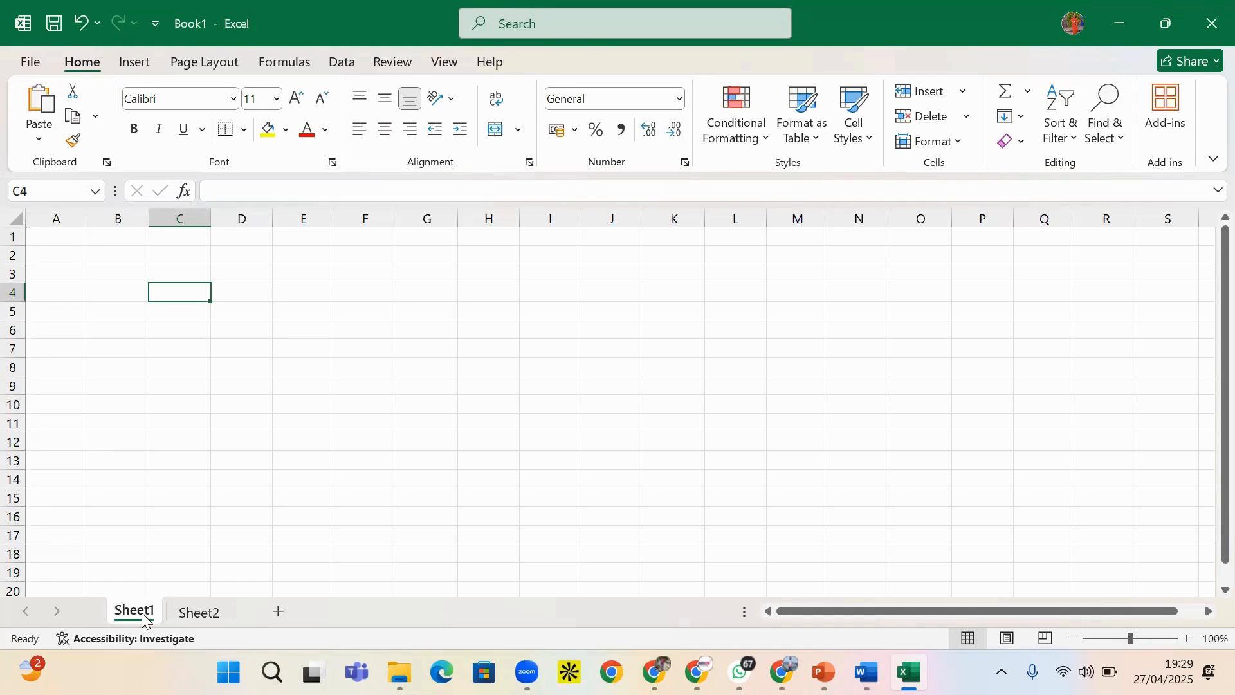
right_click(144, 616)
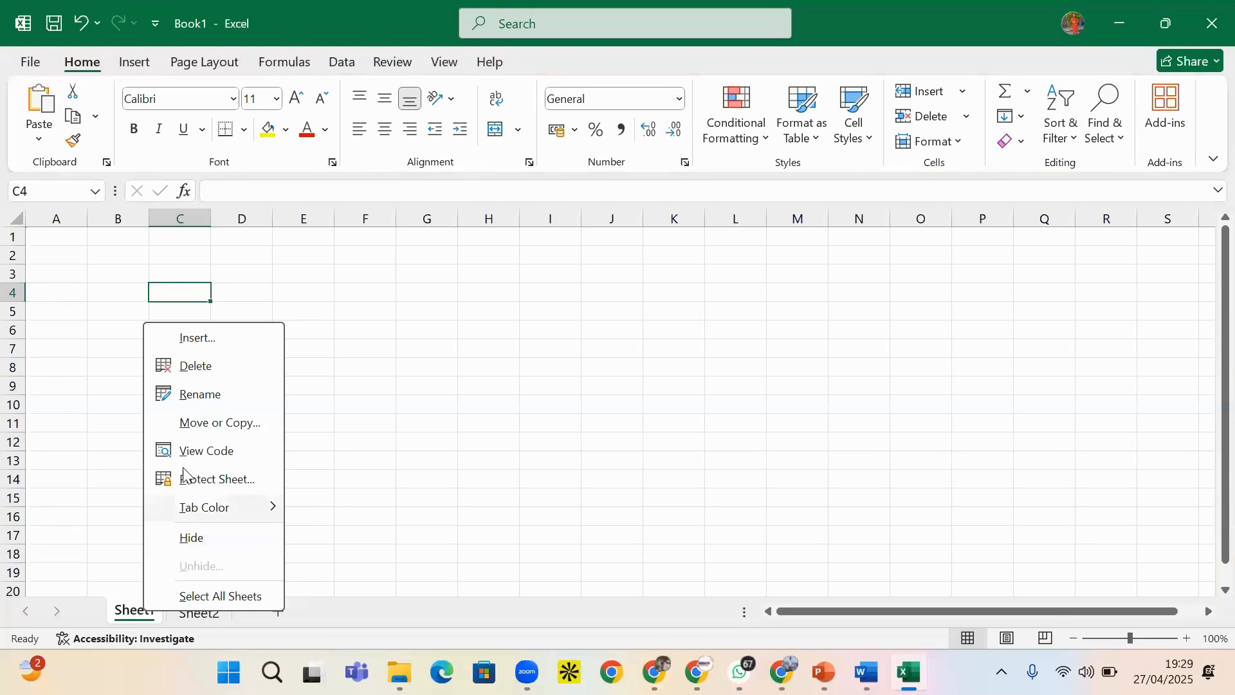
click(403, 364)
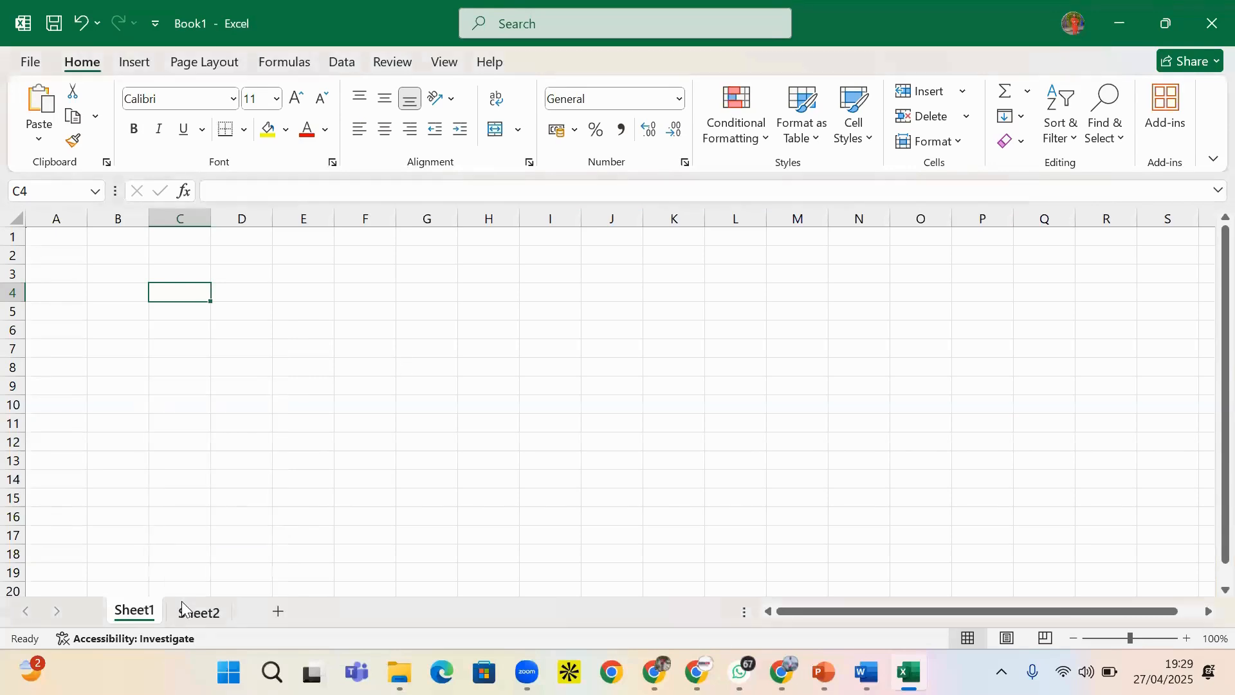
double_click(142, 613)
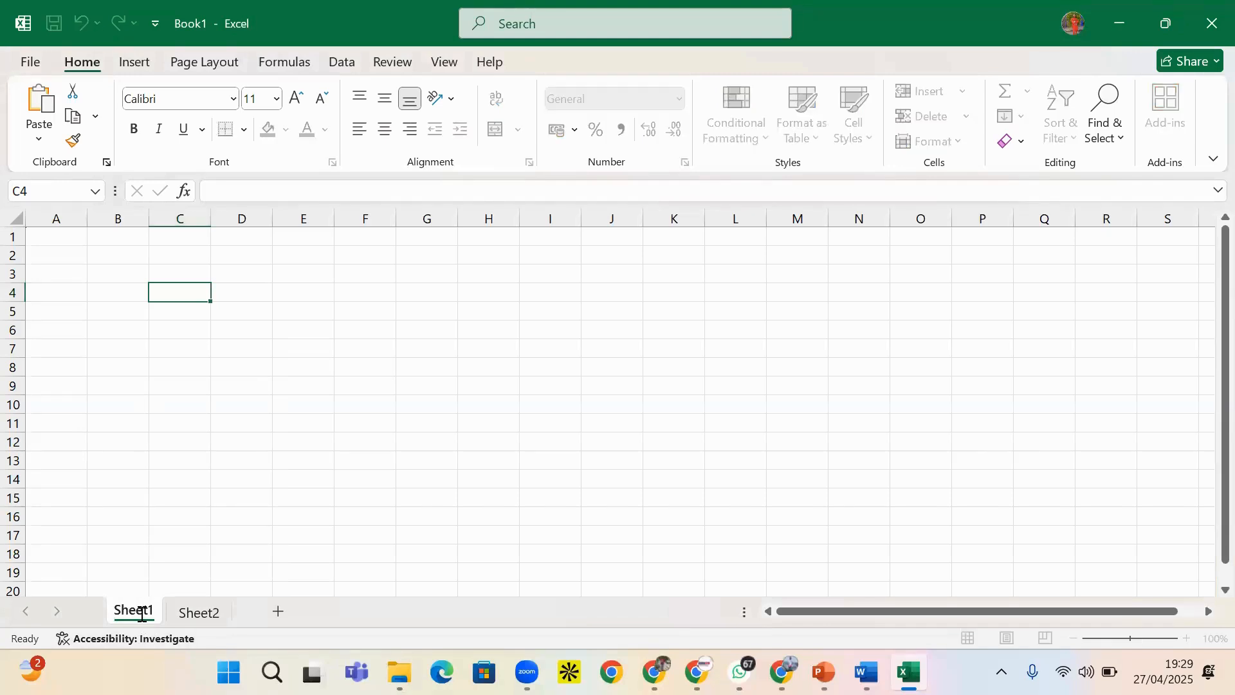
drag(153, 612, 141, 609)
click(274, 416)
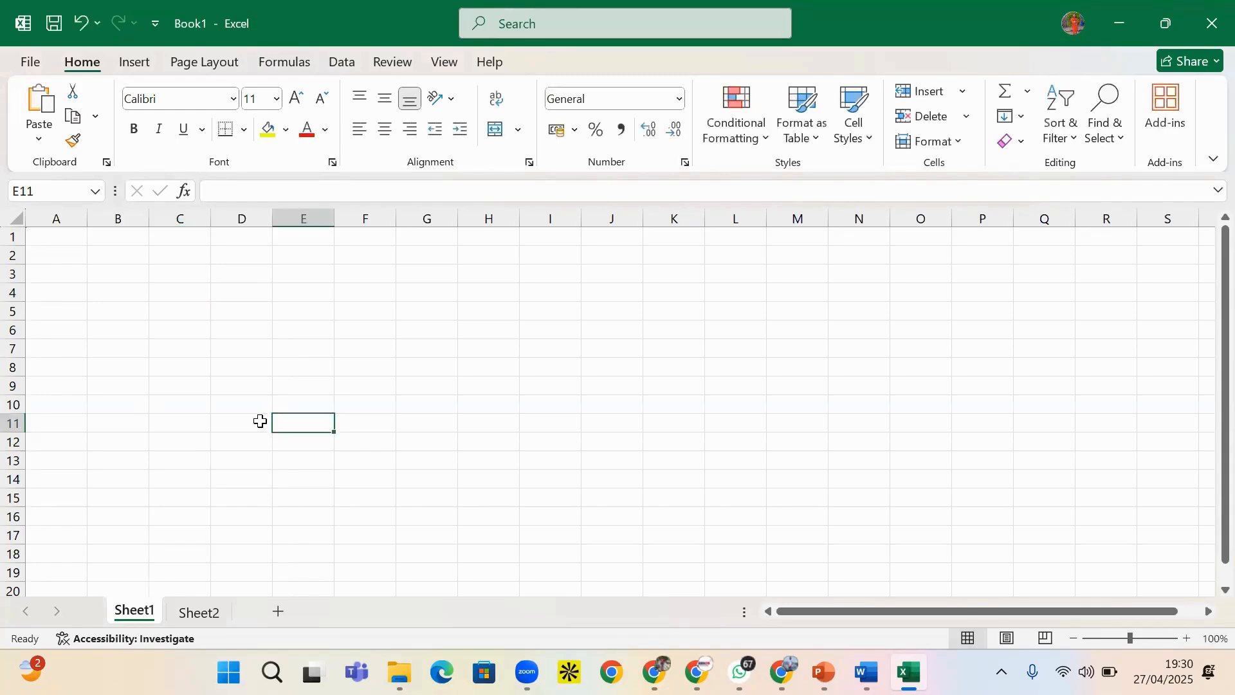
- Rename the worksheet Sheet1 to "content"
right_click(149, 615)
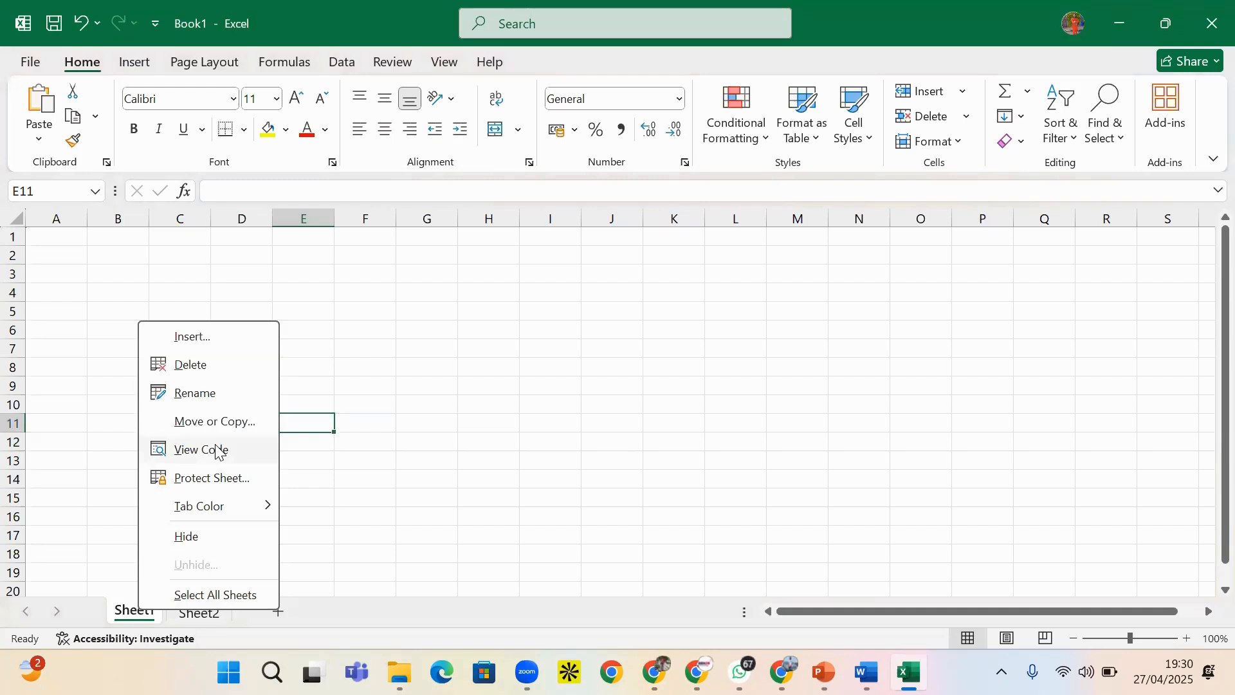
click(236, 401)
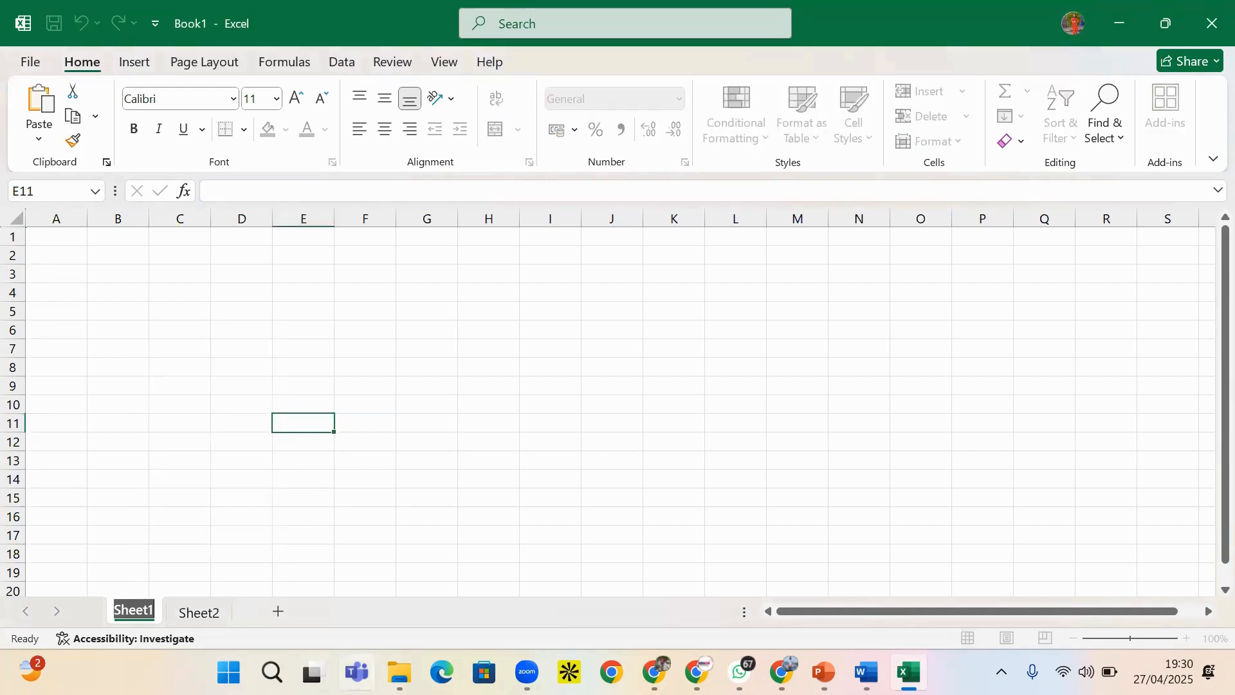
text(conte)
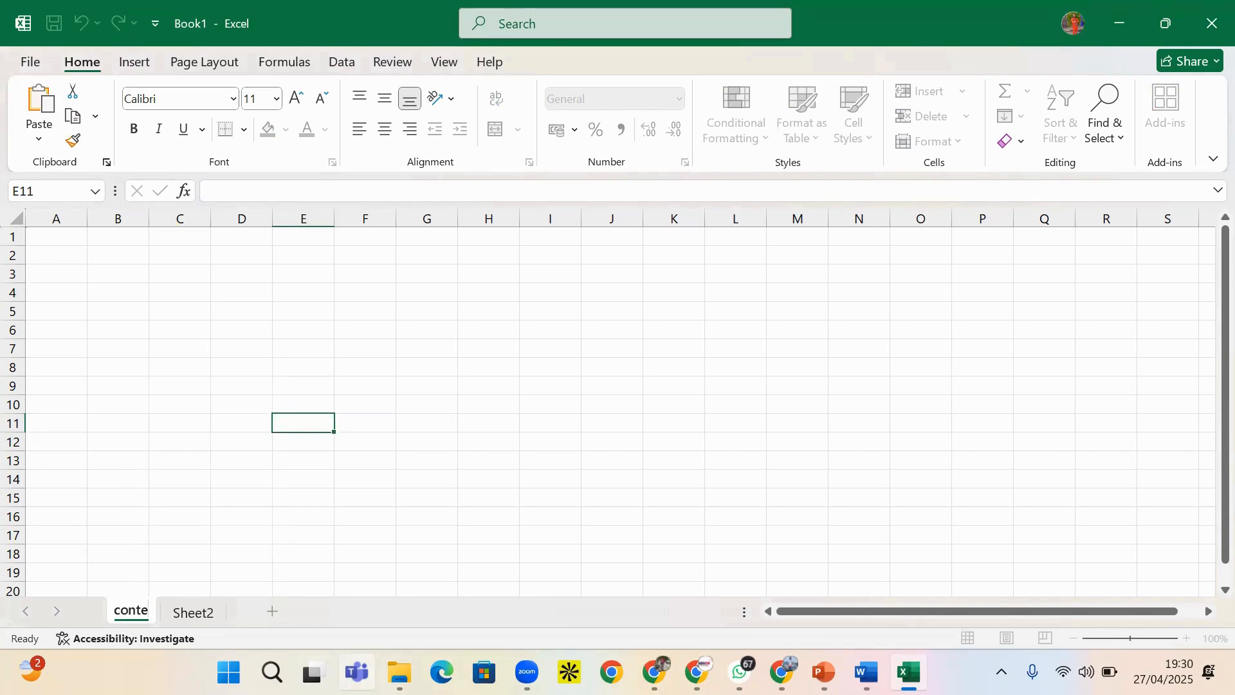
text(nt)
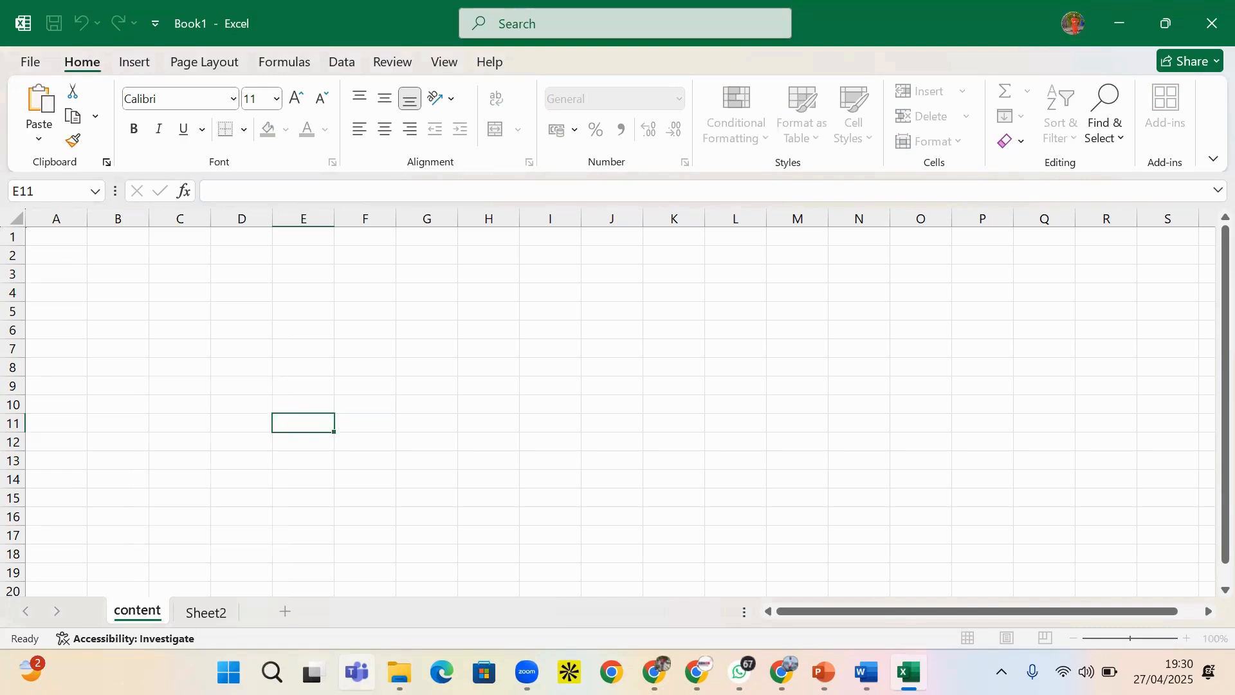
- Rename the worksheet Sheet2 to "practice"
click(206, 615)
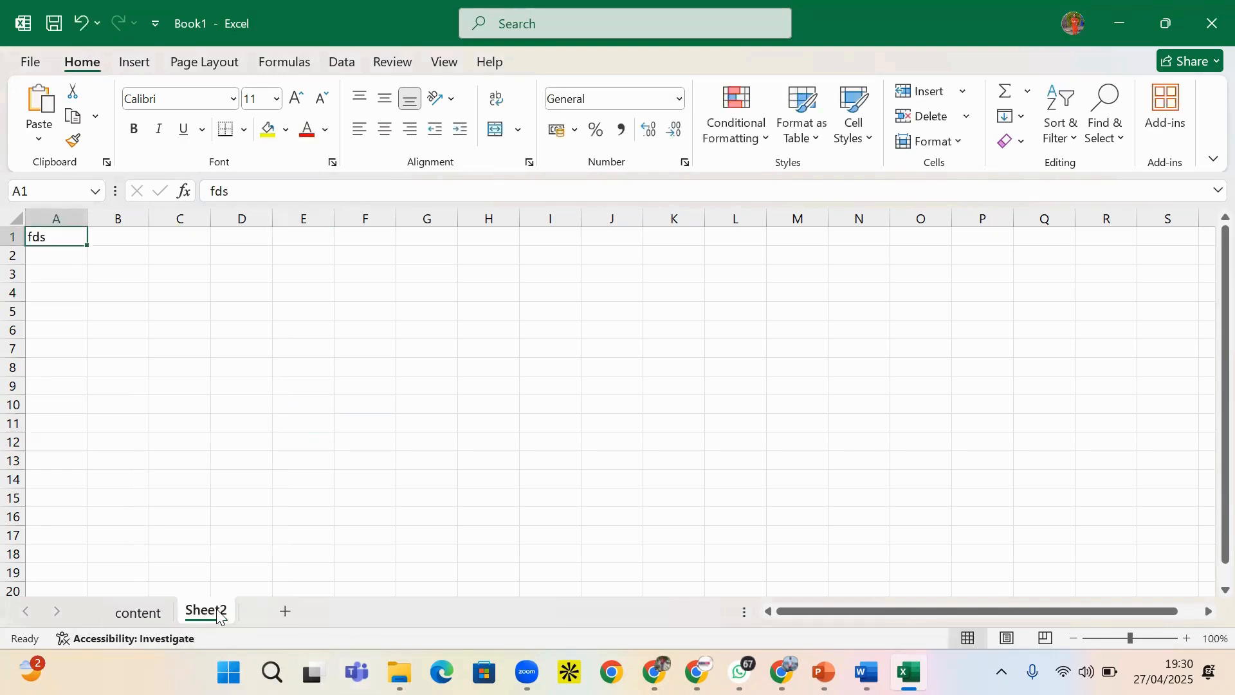
double_click(219, 612)
double_click(218, 609)
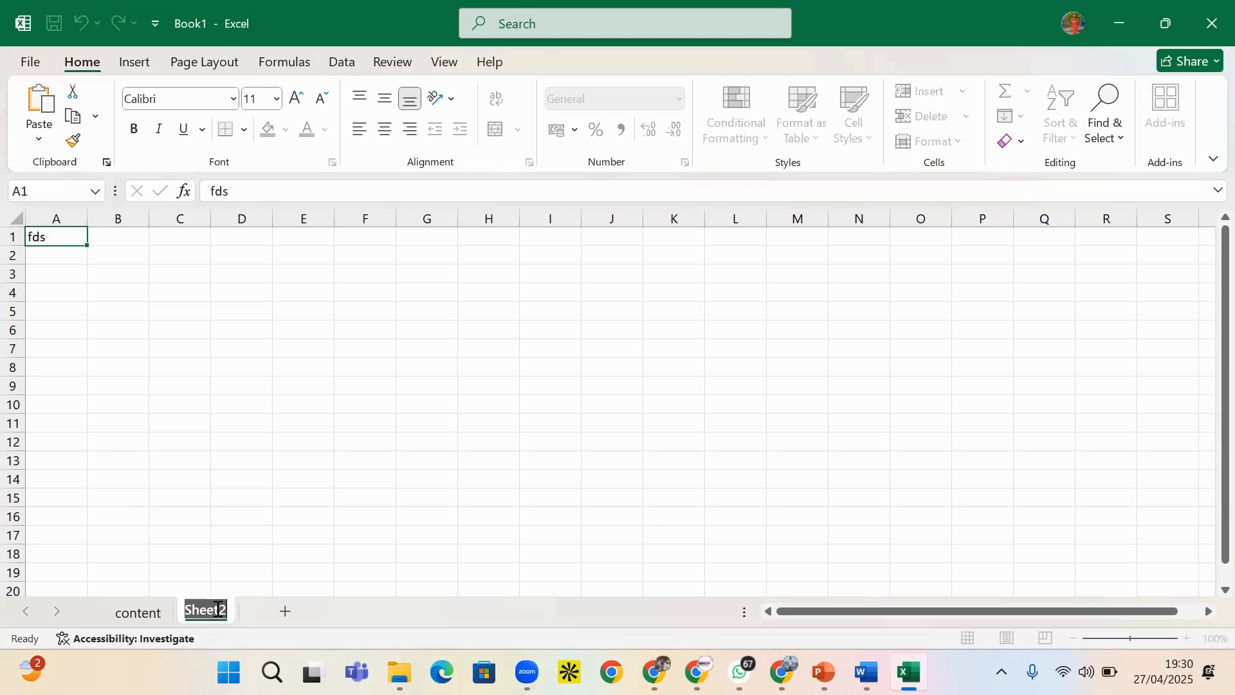
text(pract)
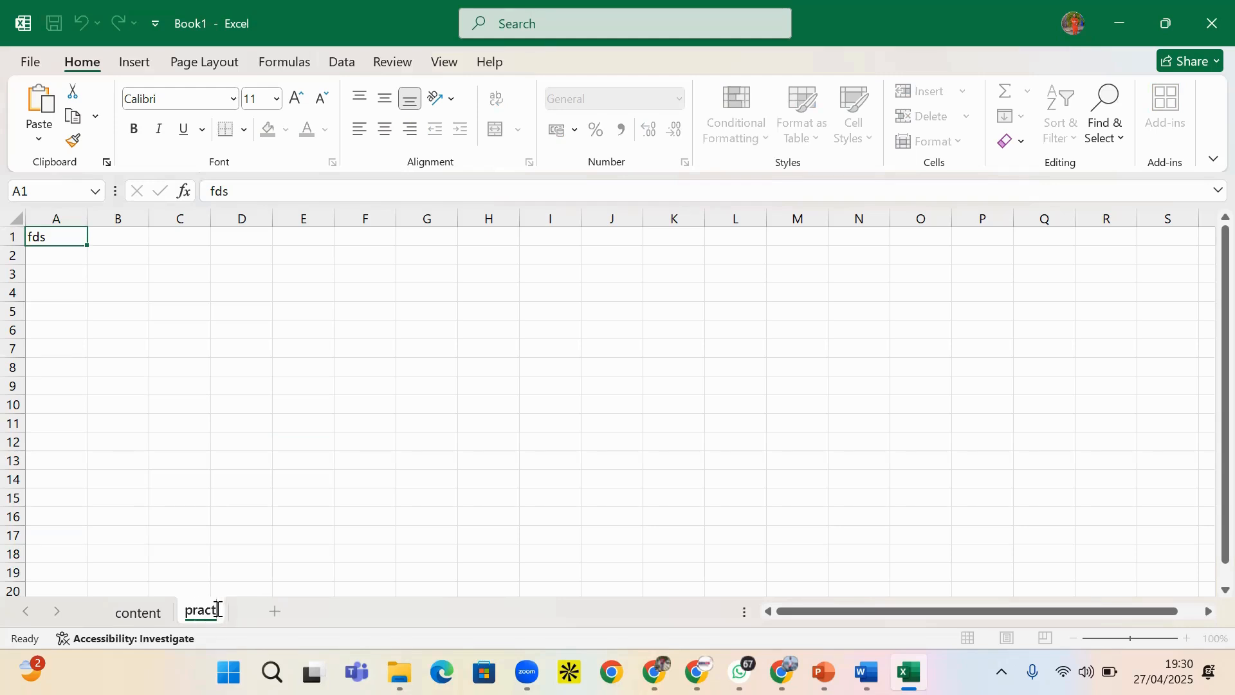
text(ice)
click(278, 426)
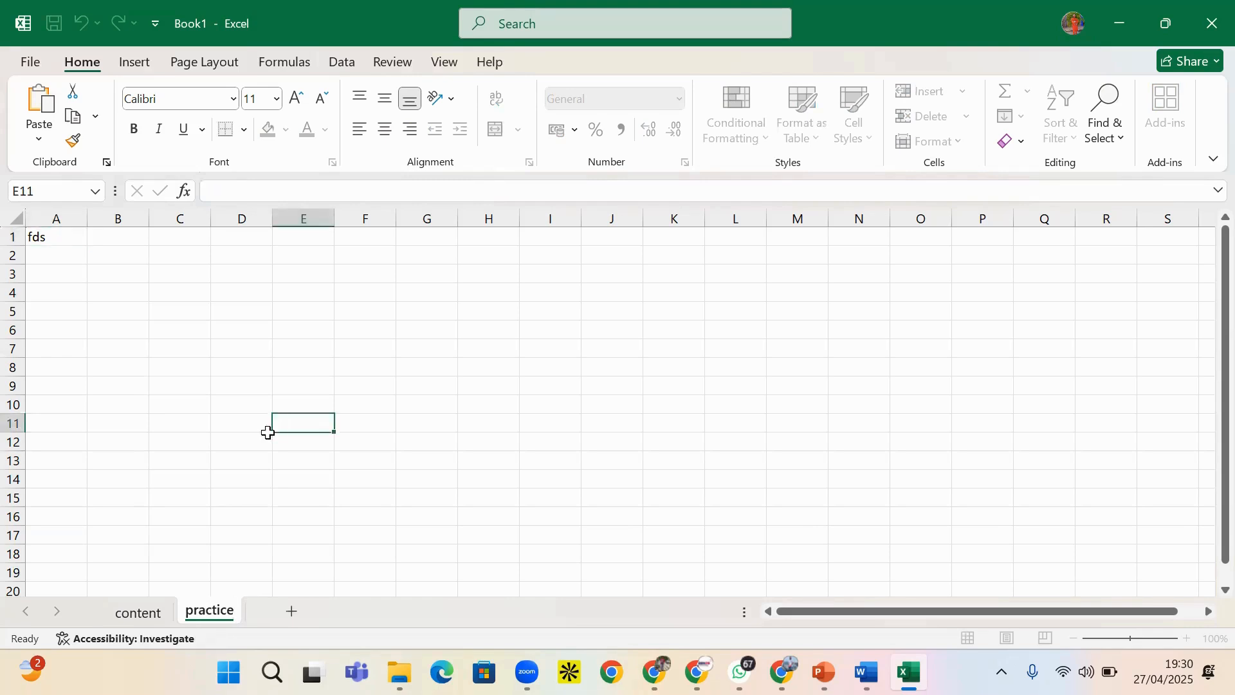
- Switch between the content and practice worksheets and insert a new worksheet directly after content
click(160, 616)
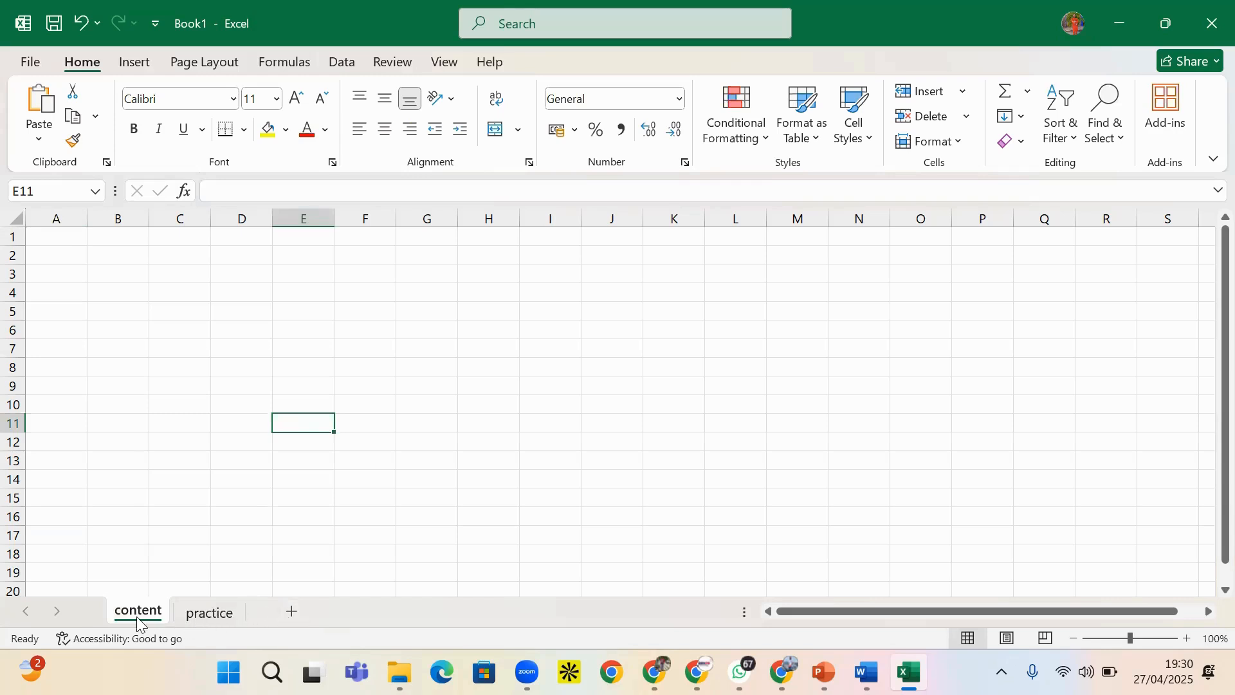
click(196, 612)
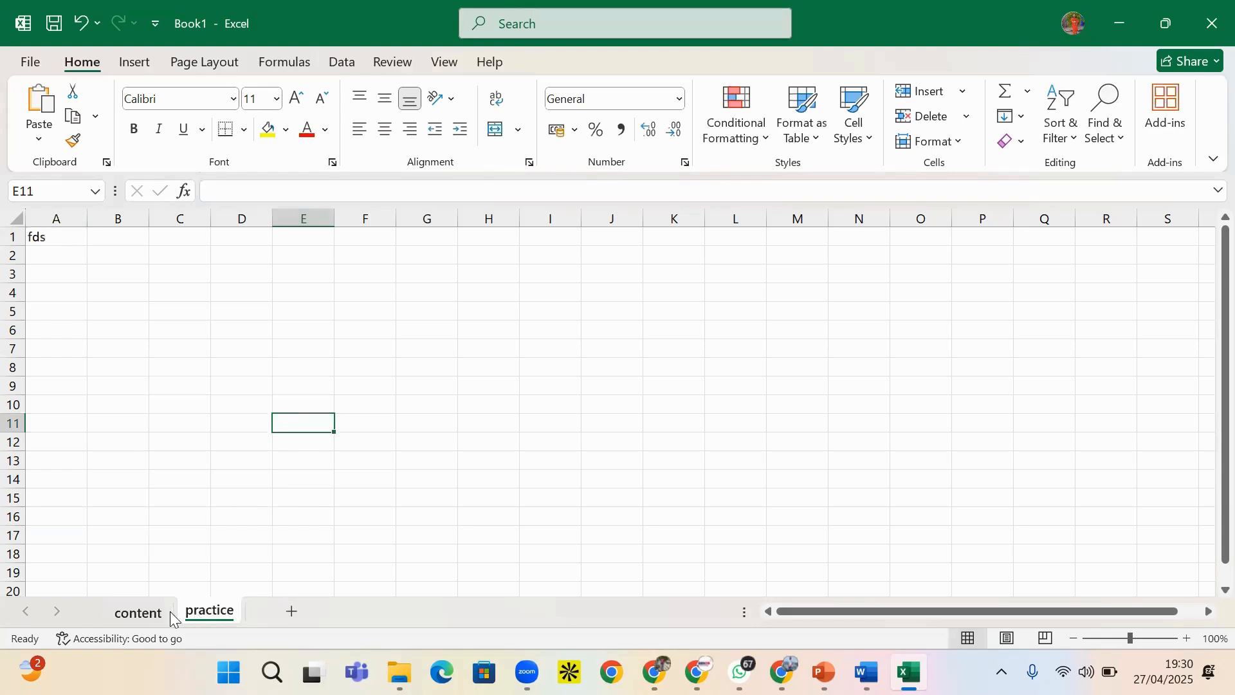
click(144, 615)
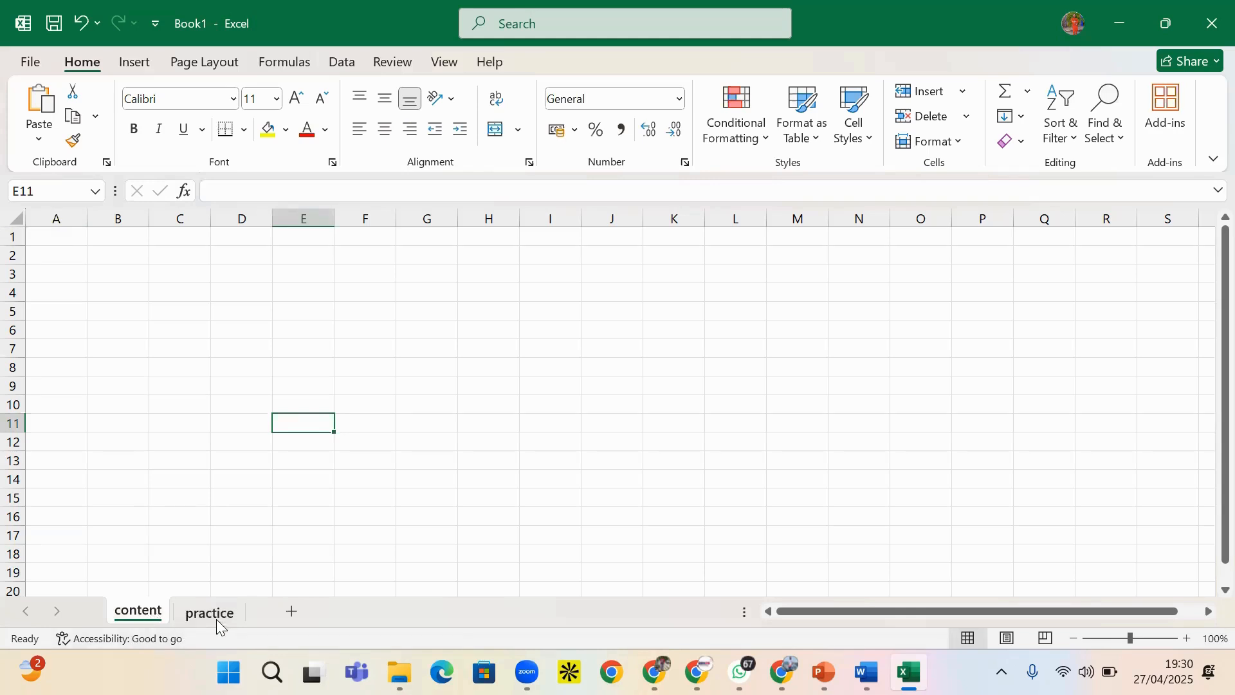
click(291, 611)
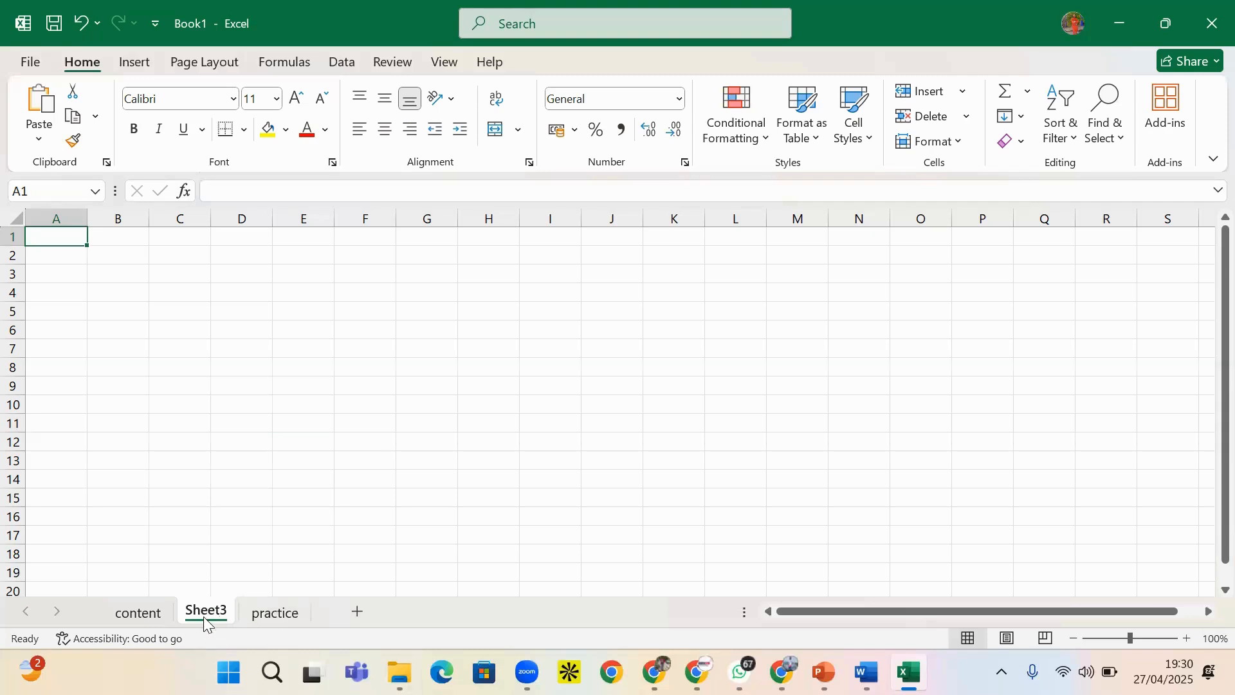
click(287, 329)
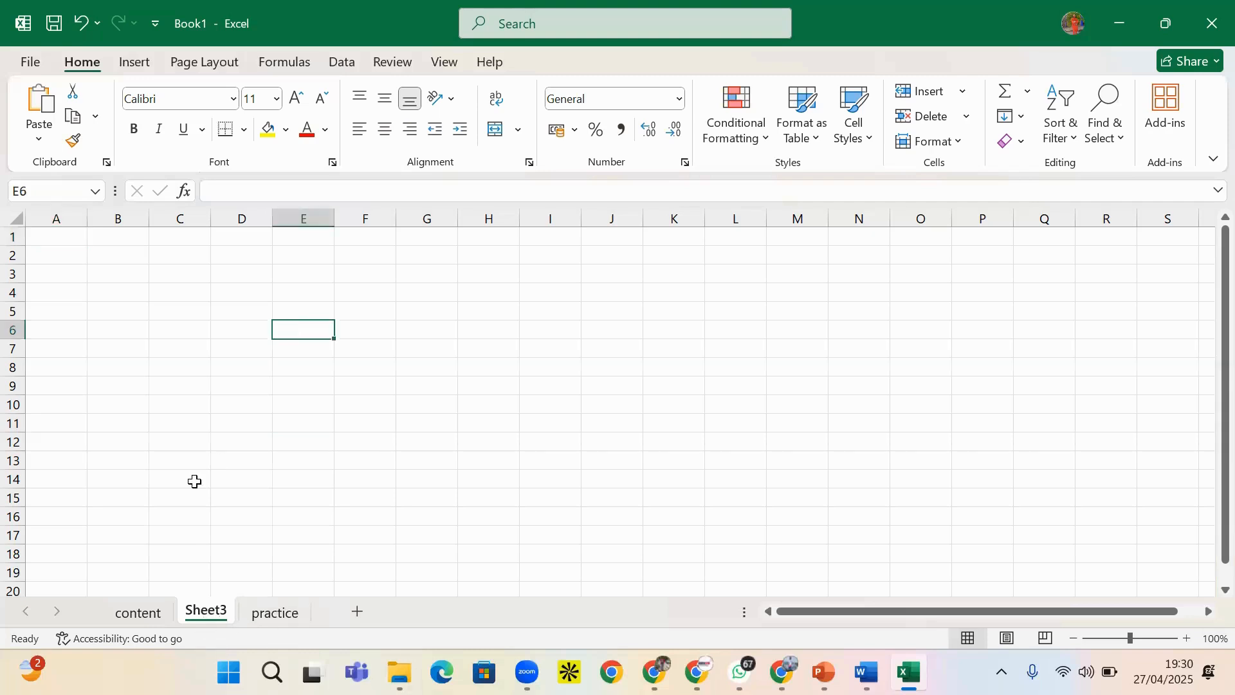
- Rearrange the worksheet order several times, finishing with the sequence Sheet3, practice, content
click(153, 612)
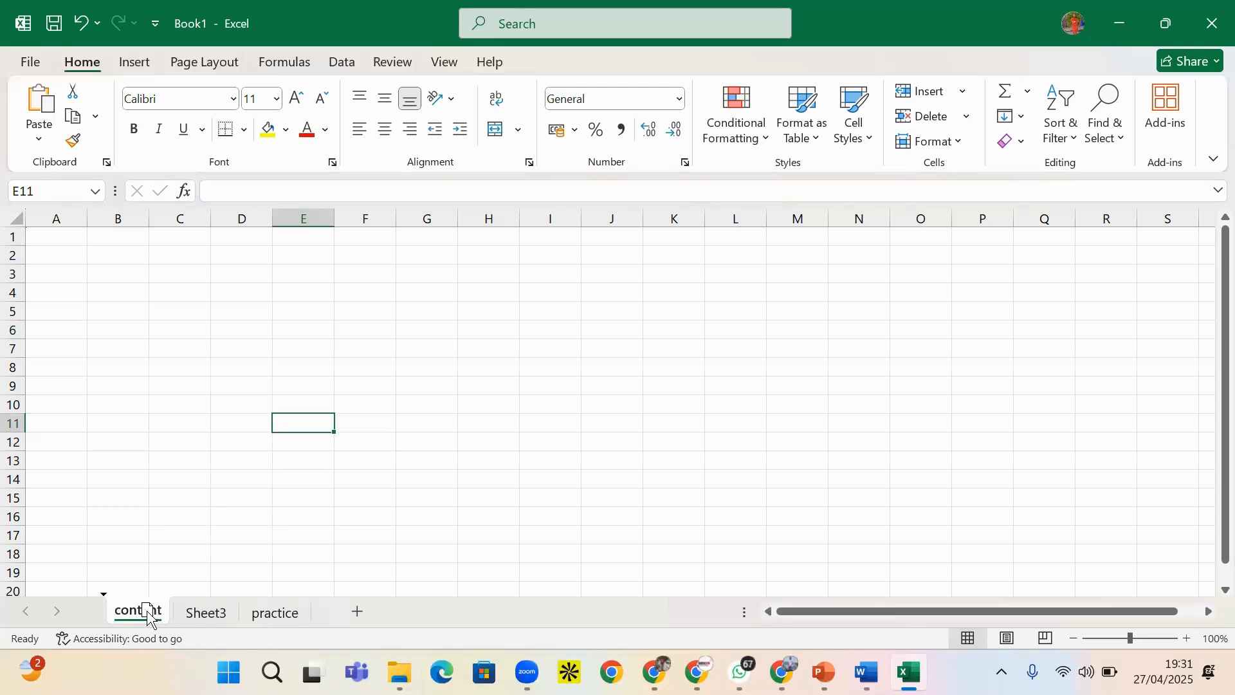
drag(148, 610, 200, 624)
drag(157, 615, 220, 621)
drag(249, 613, 187, 621)
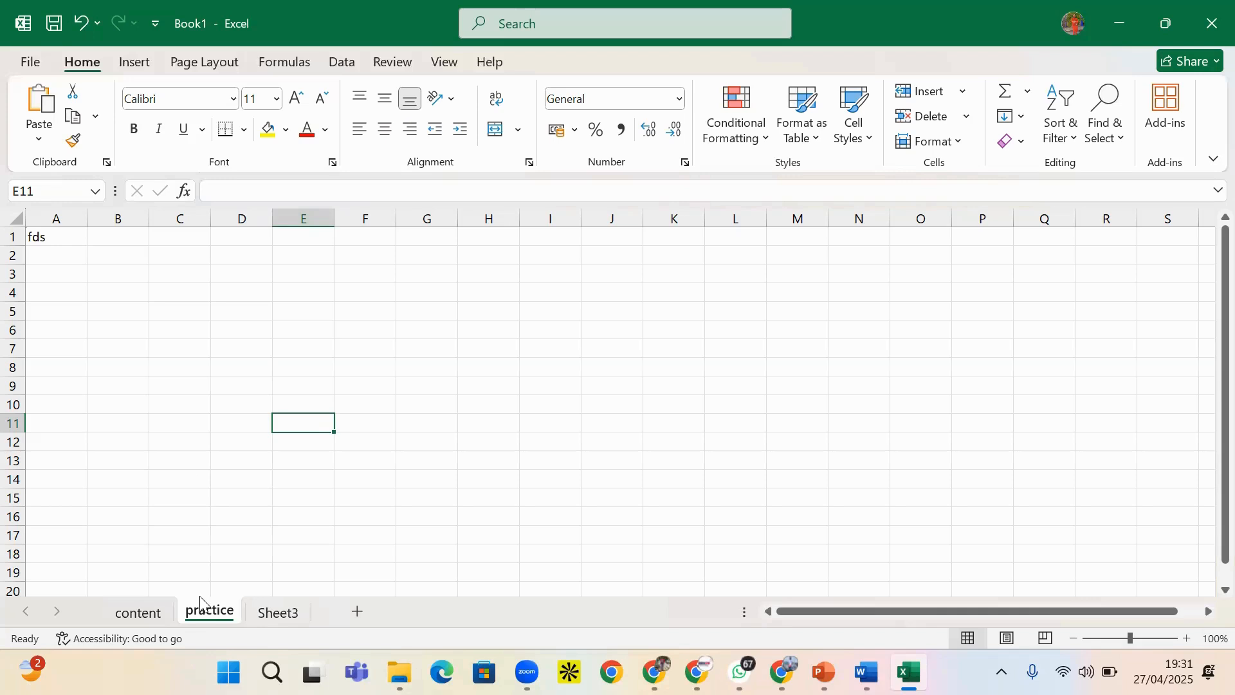
drag(266, 616, 204, 626)
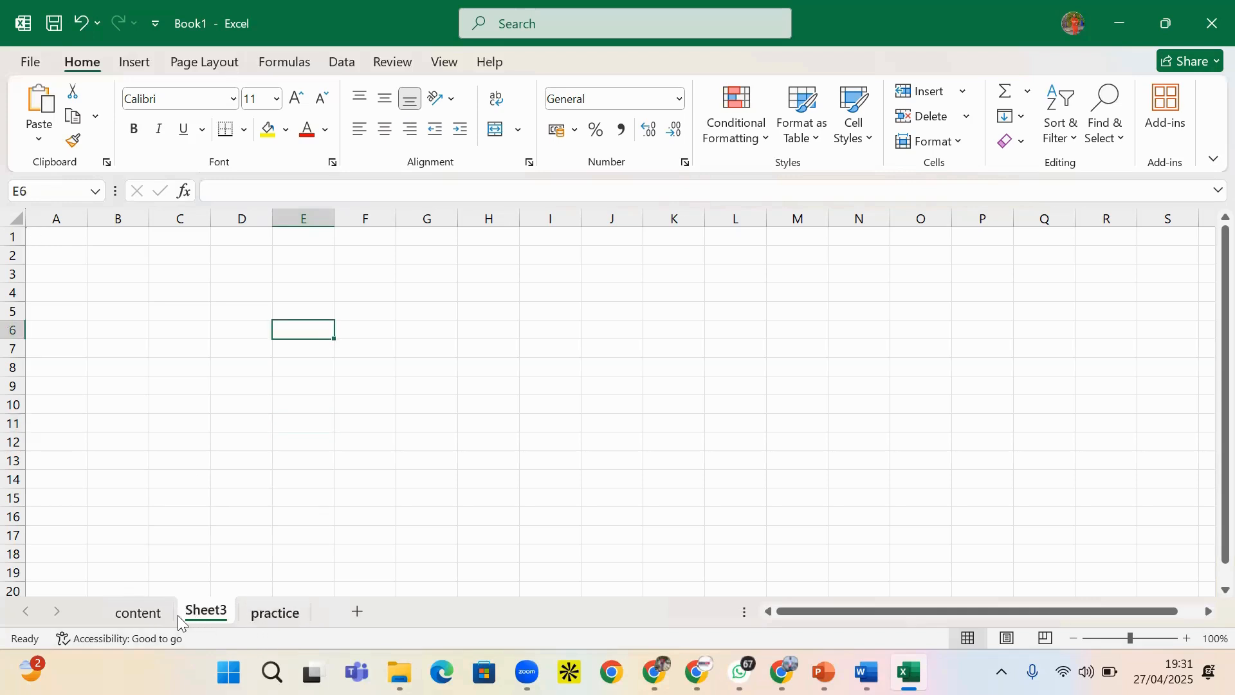
key(ctrl+Page_Up)
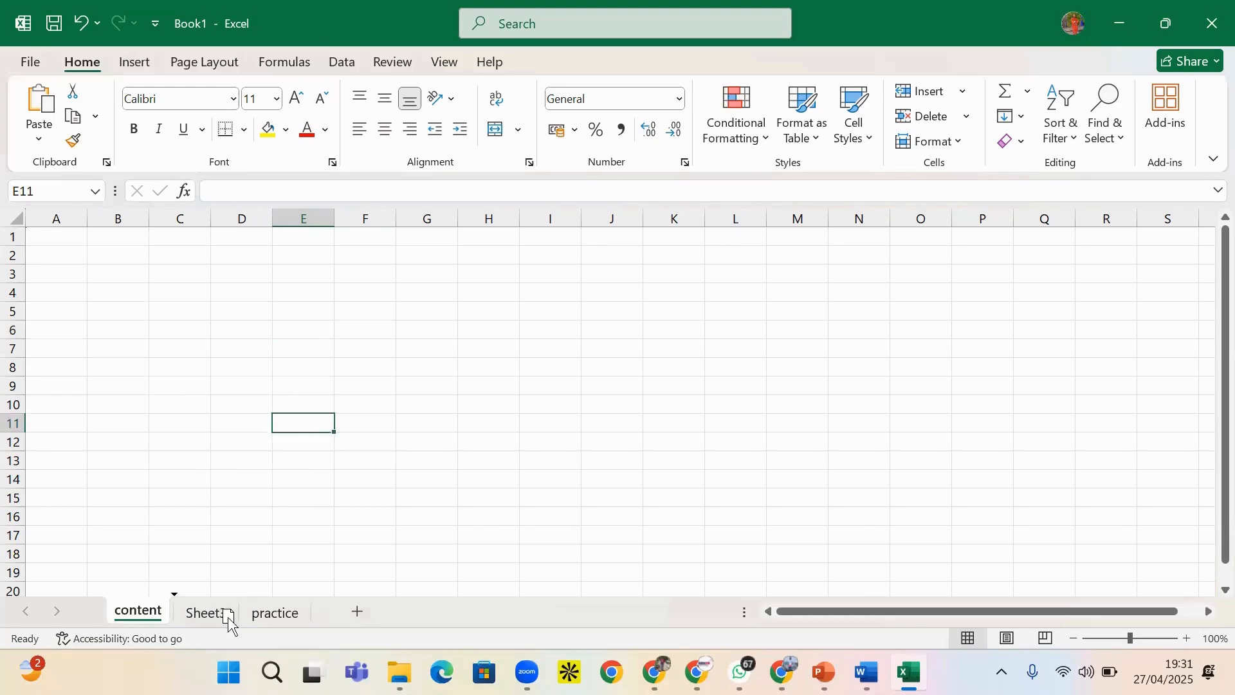
mouse_move(147, 618)
mouse_down()
mouse_move(290, 615)
mouse_move(196, 611)
mouse_move(343, 639)
mouse_move(320, 618)
mouse_up()
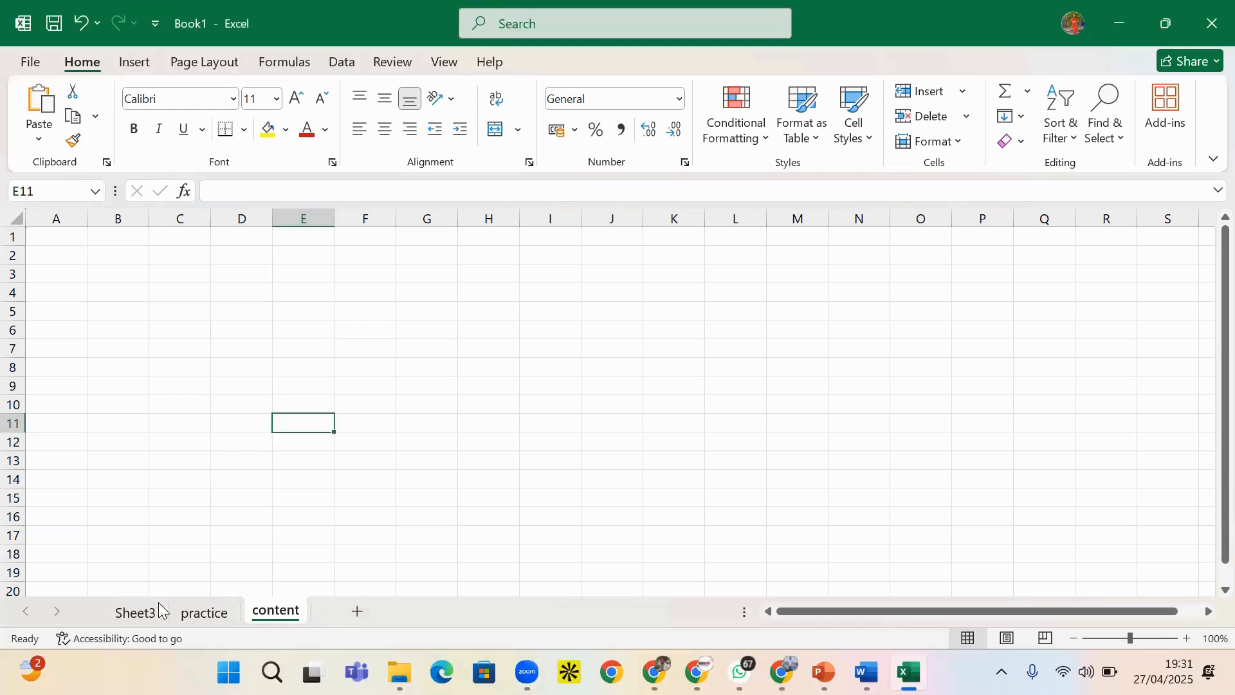
- Activate the practice worksheet from the list of all sheets and return to Sheet3
right_click(118, 613)
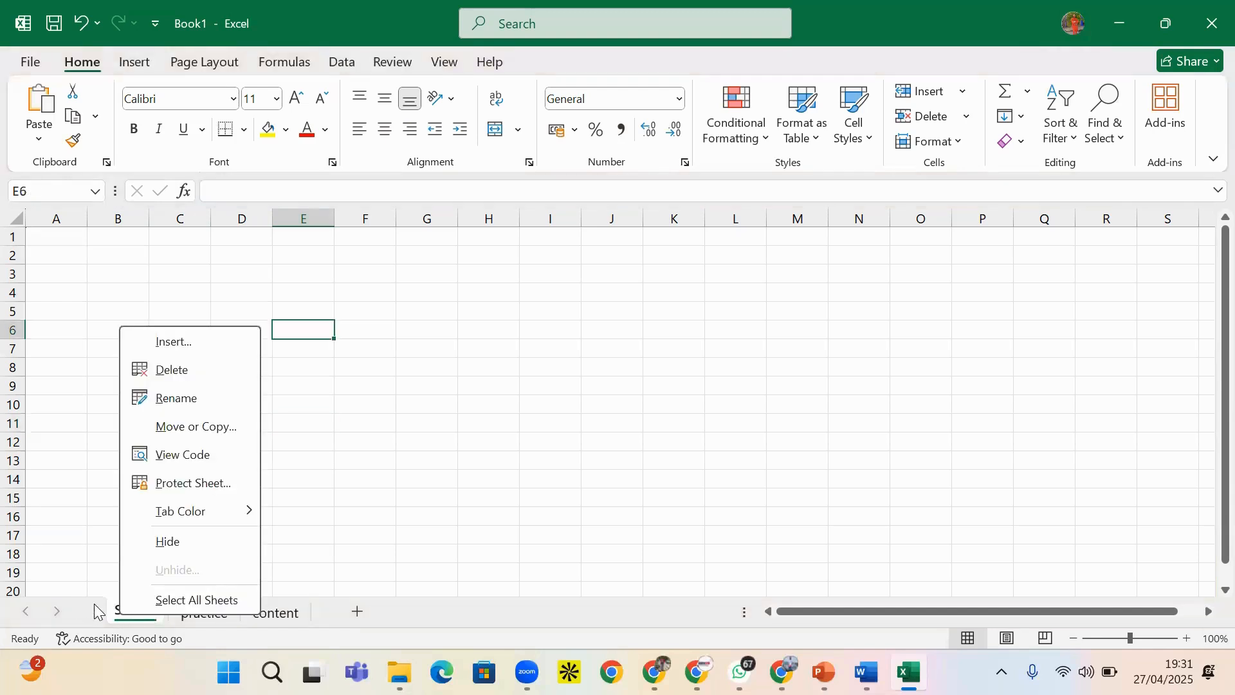
click(93, 604)
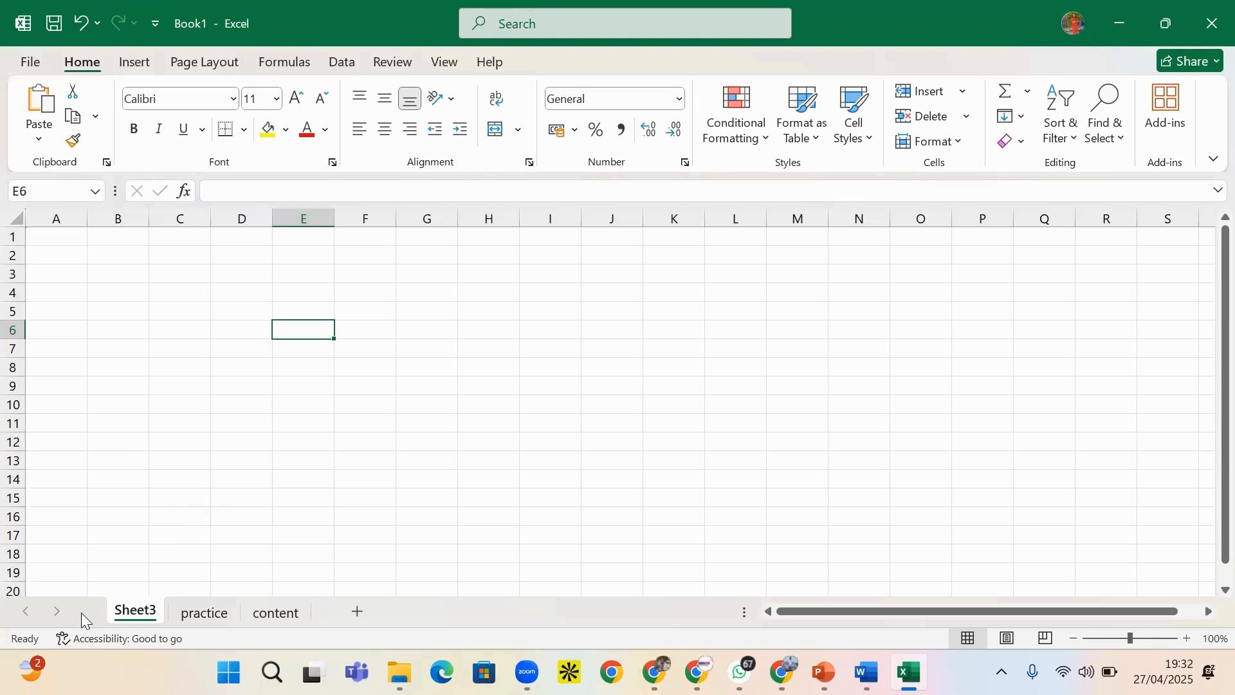
right_click(59, 606)
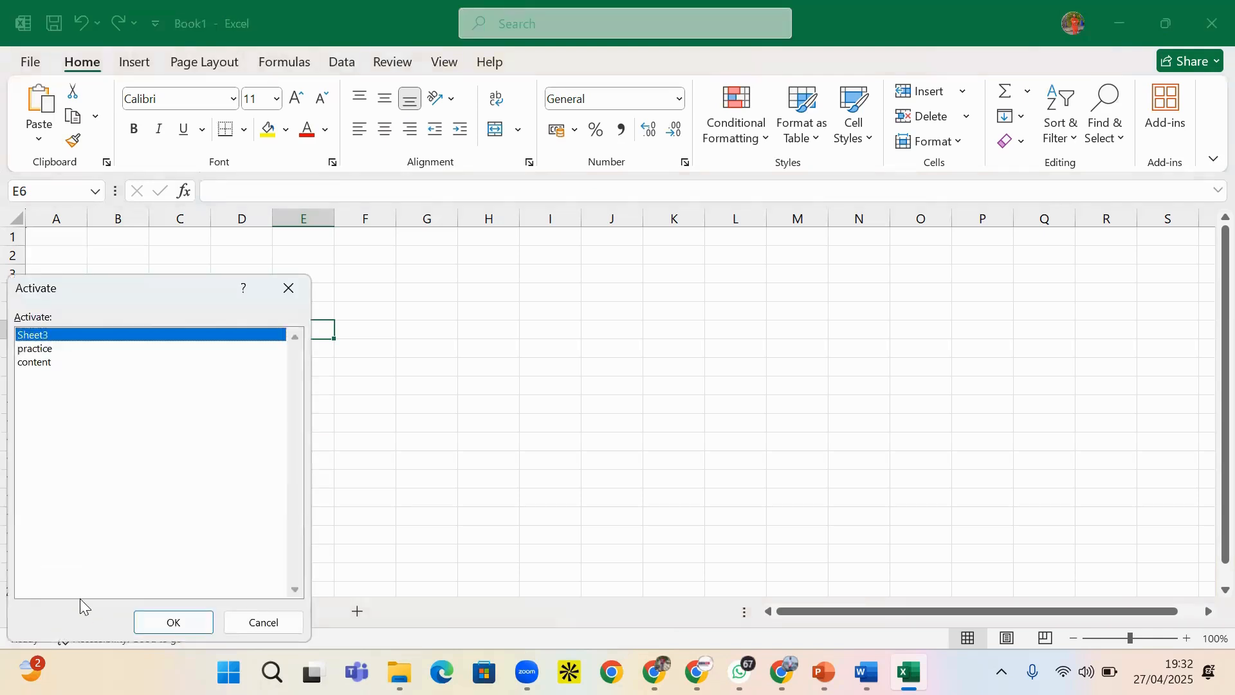
click(64, 354)
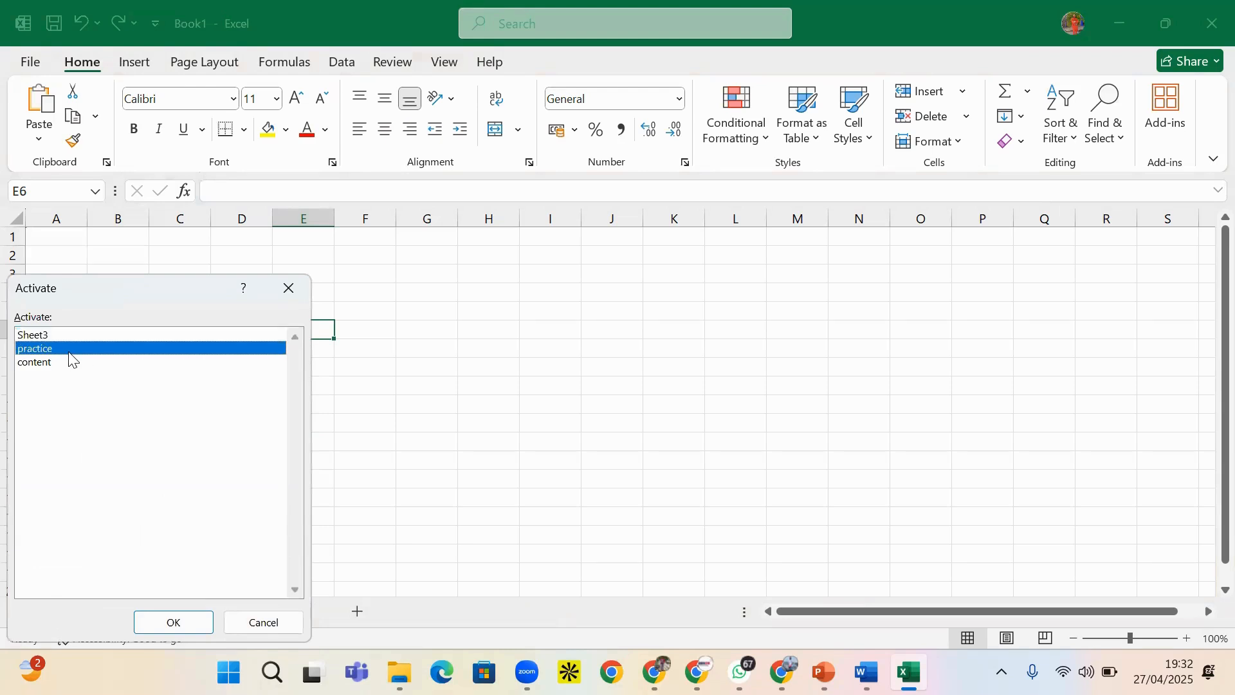
double_click(120, 354)
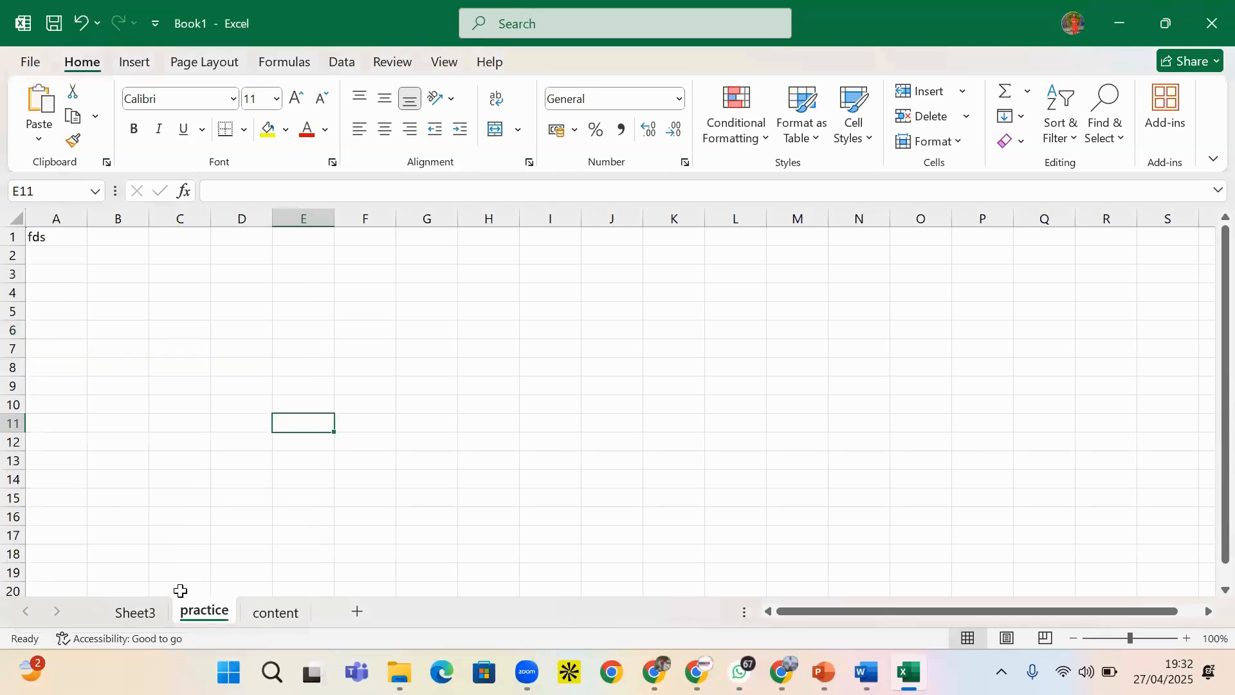
click(135, 617)
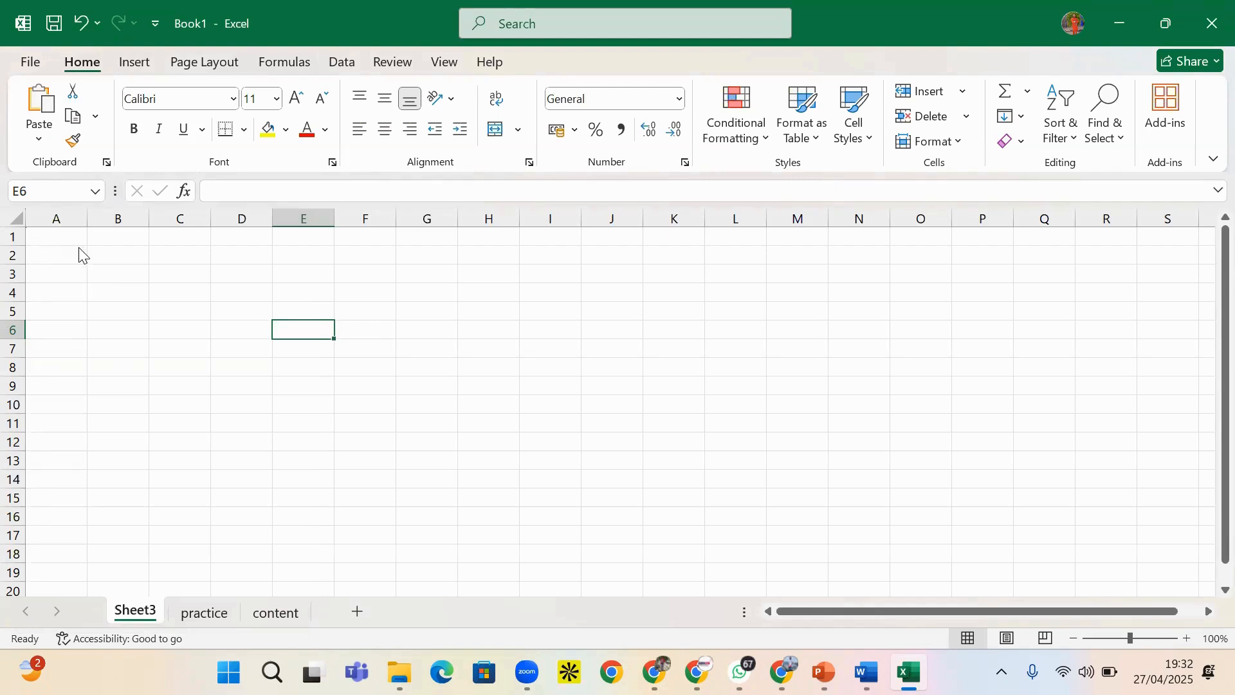
- Delete the Sheet3 worksheet and move the content worksheet in front of practice
right_click(144, 619)
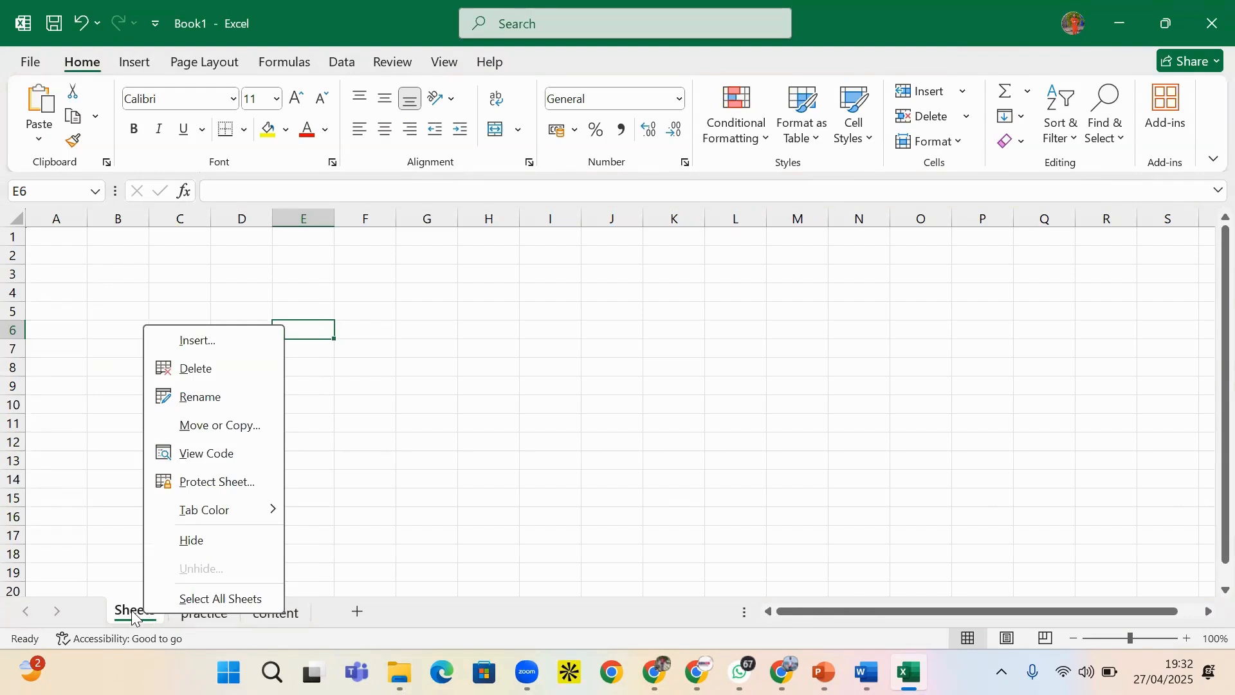
right_click(131, 612)
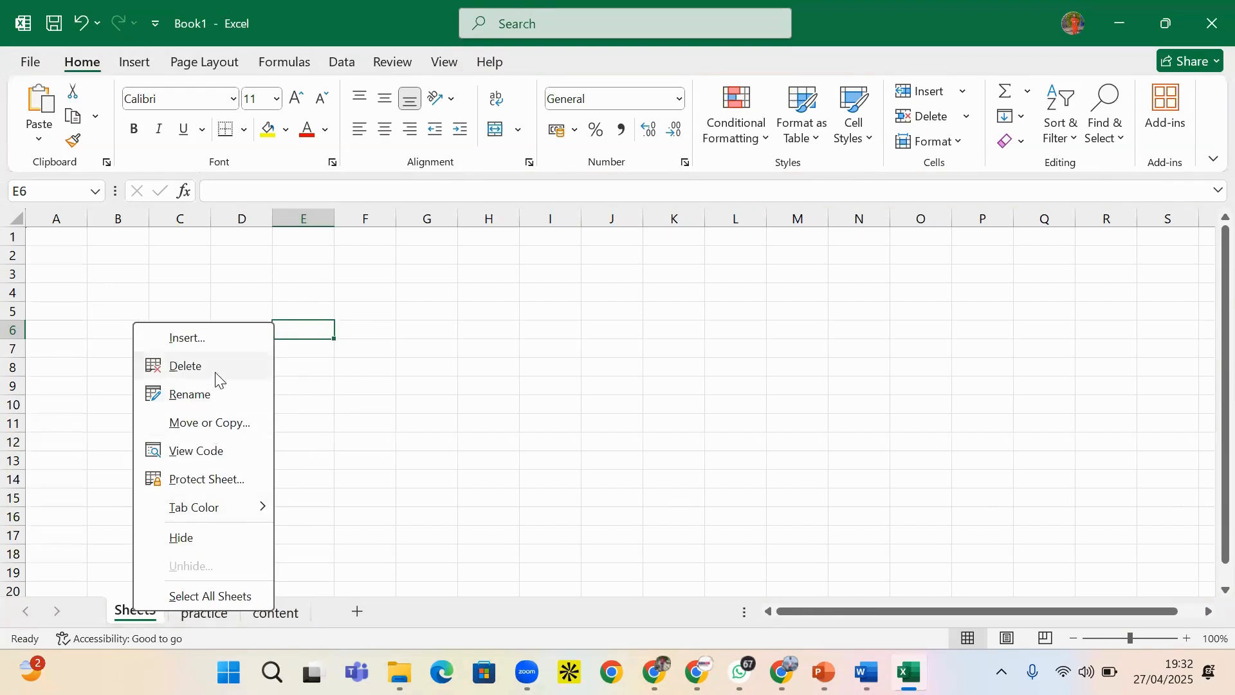
click(217, 379)
drag(207, 612, 128, 613)
- Create a copy of the content worksheet within Book1, placed before the original content sheet
right_click(161, 612)
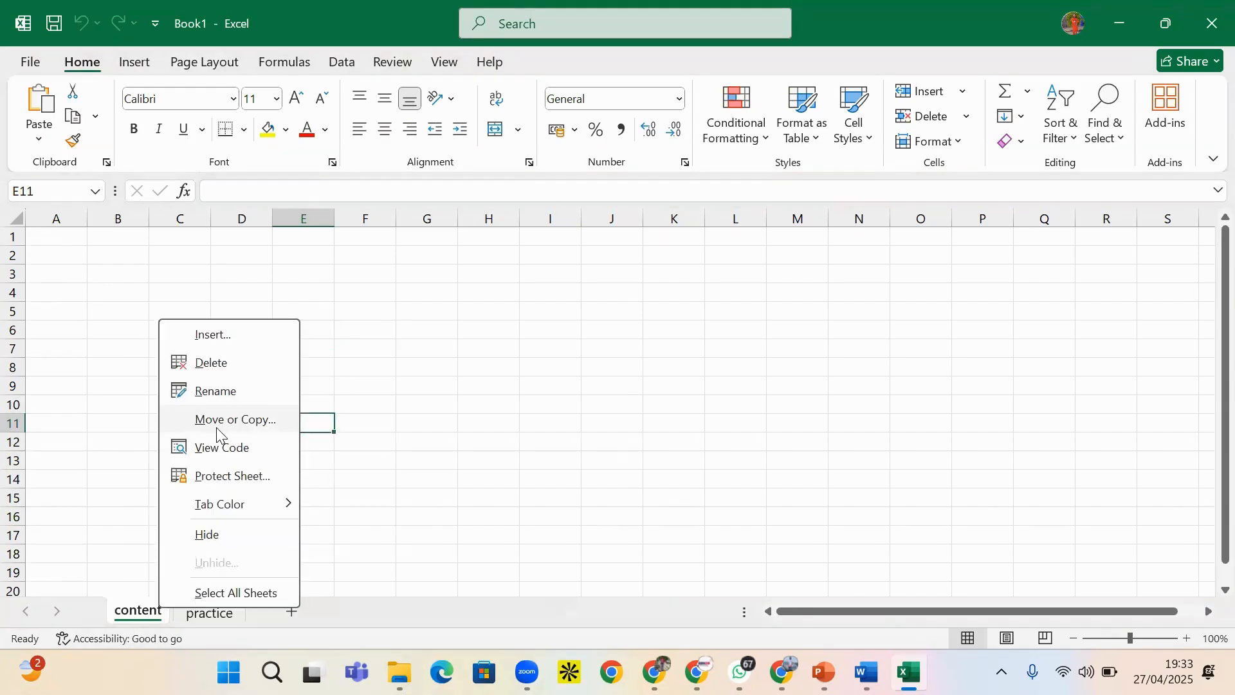
click(217, 425)
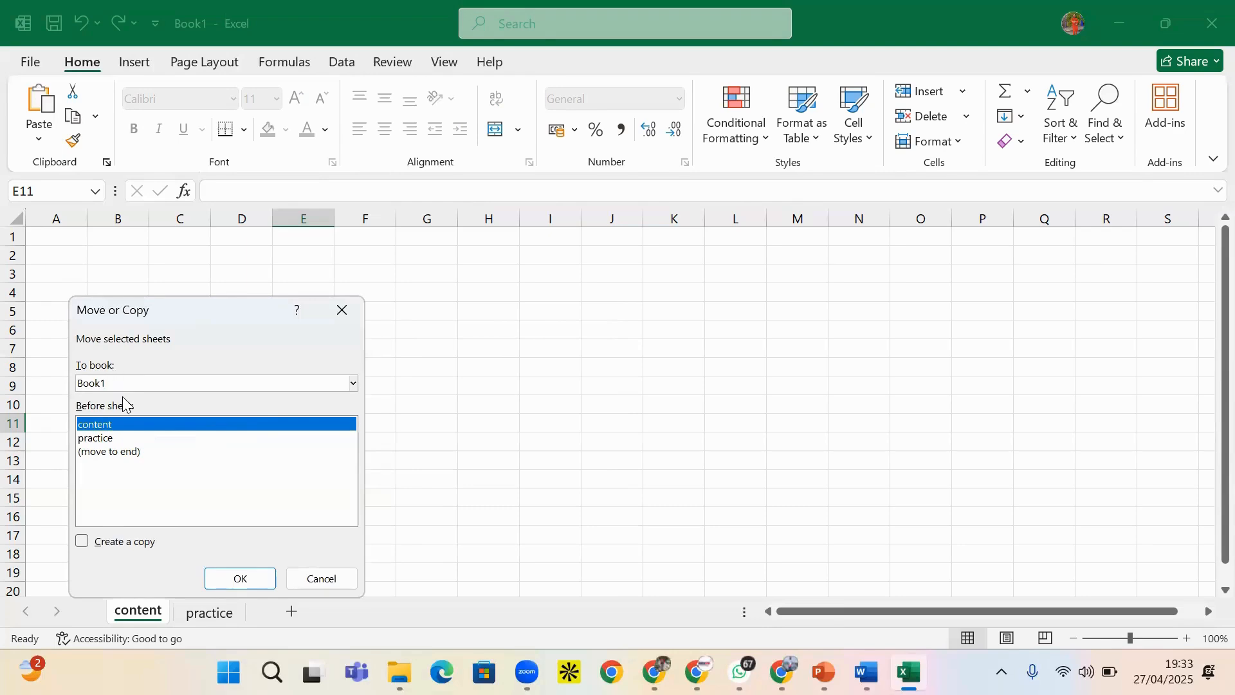
click(101, 551)
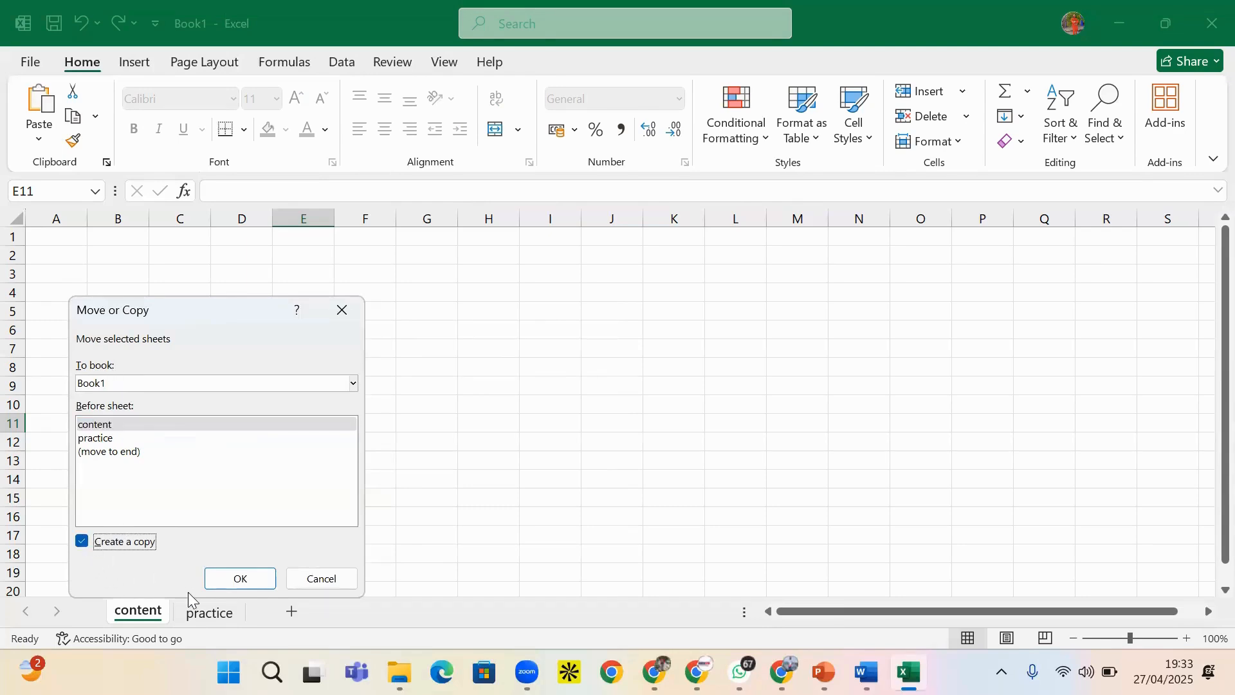
click(251, 581)
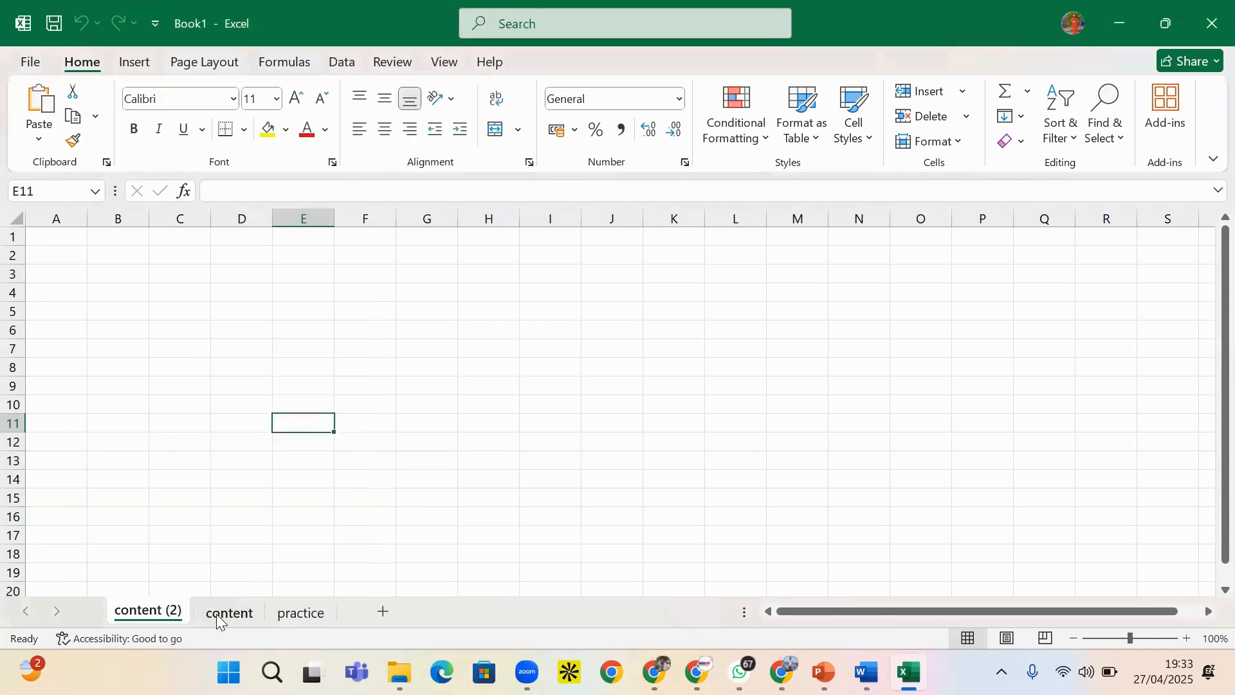
- Make another copy of the content worksheet, placed between content (2) and content, and switch among the copies
click(216, 614)
click(152, 616)
drag(137, 612, 248, 616)
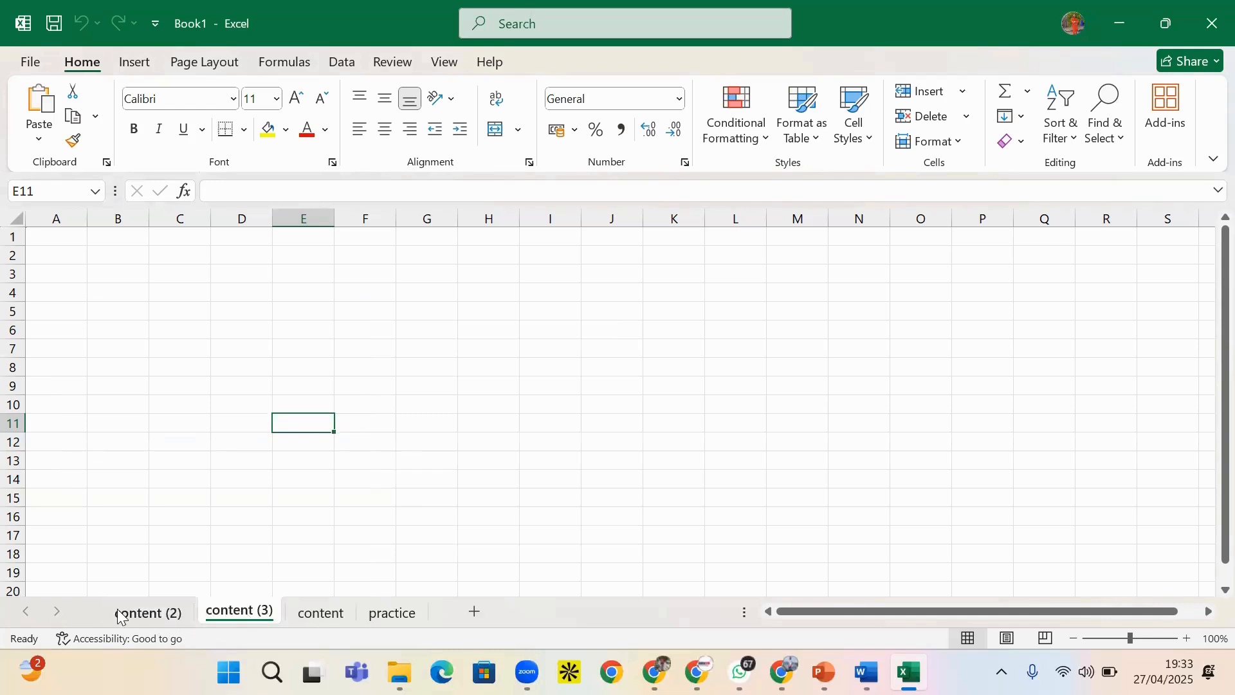
click(301, 611)
click(224, 616)
- Delete the content (3) worksheet permanently
right_click(224, 617)
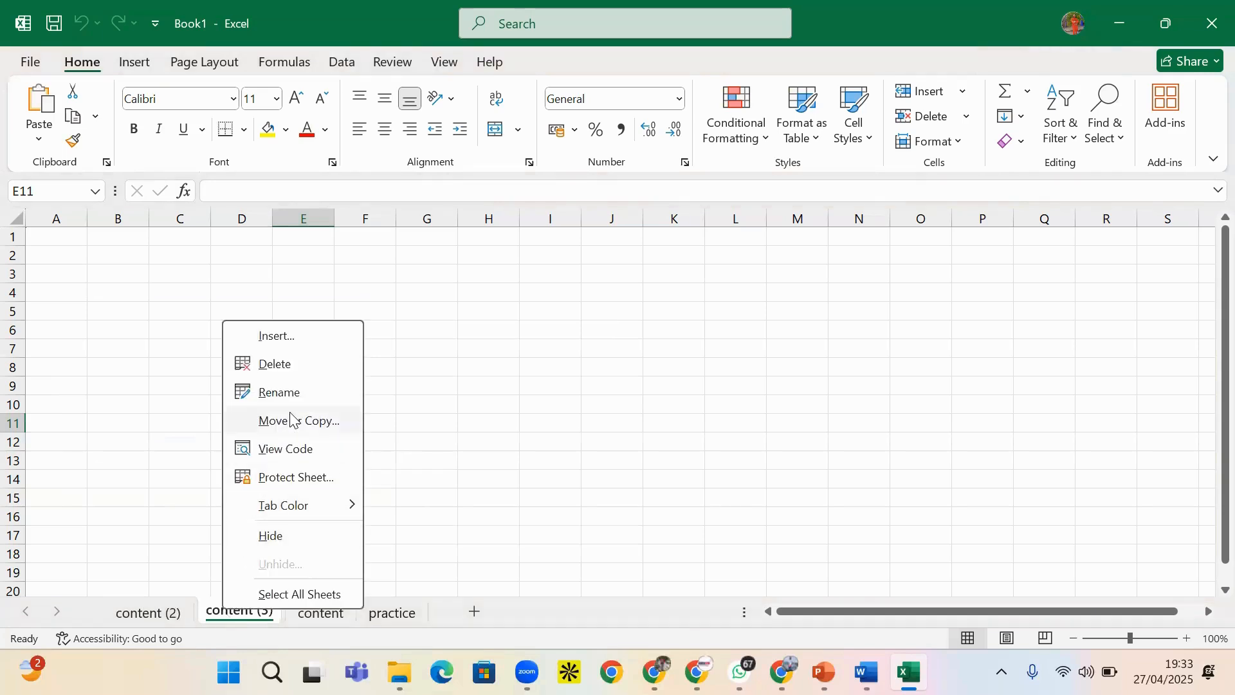
click(307, 371)
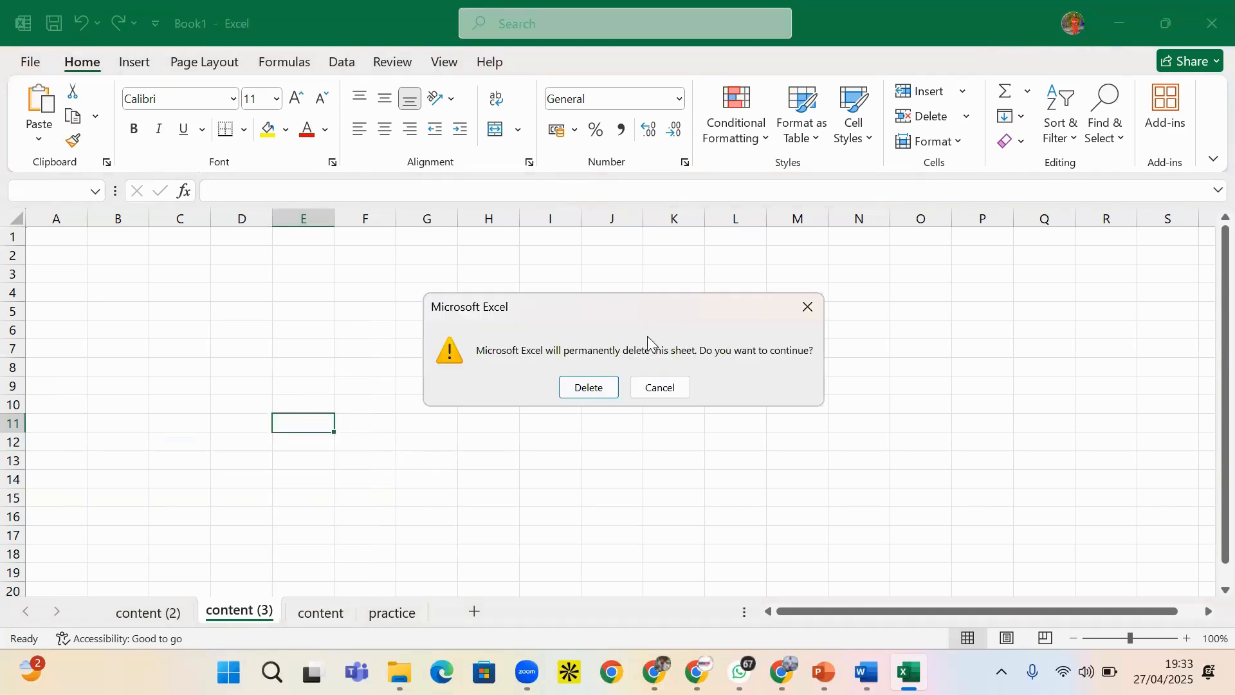
click(590, 386)
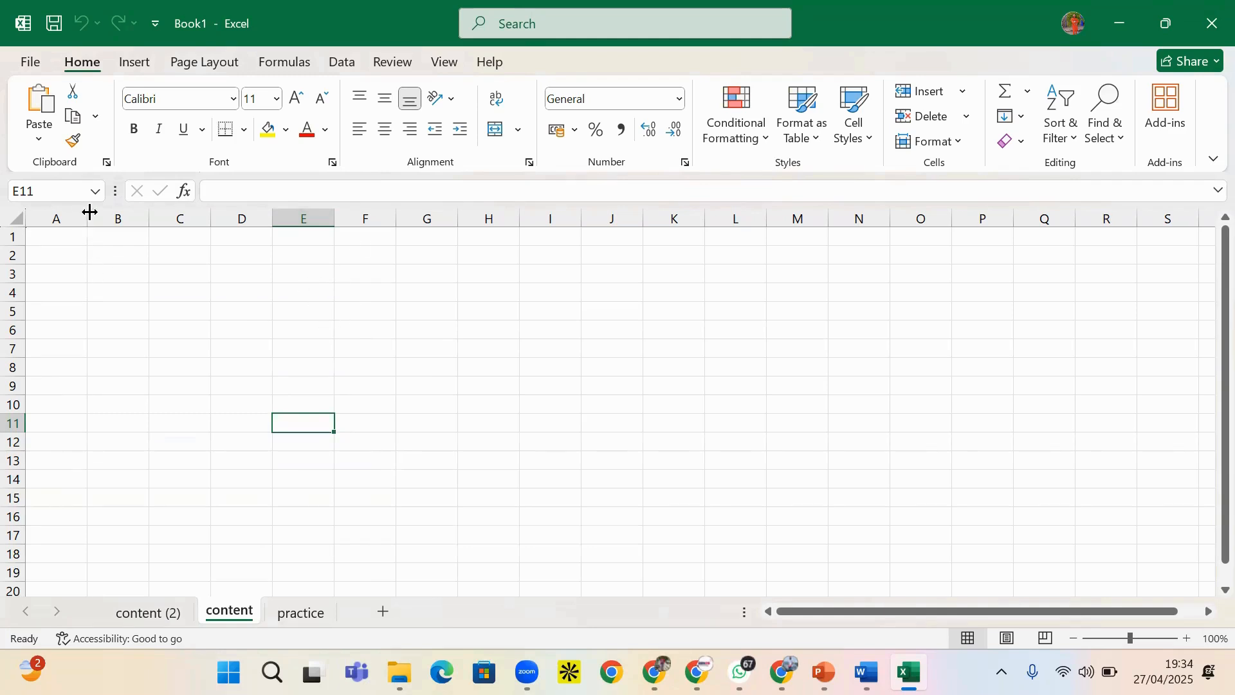
- Narrow column A slightly and try out the resize borders between the other column and row headings
drag(88, 218, 86, 217)
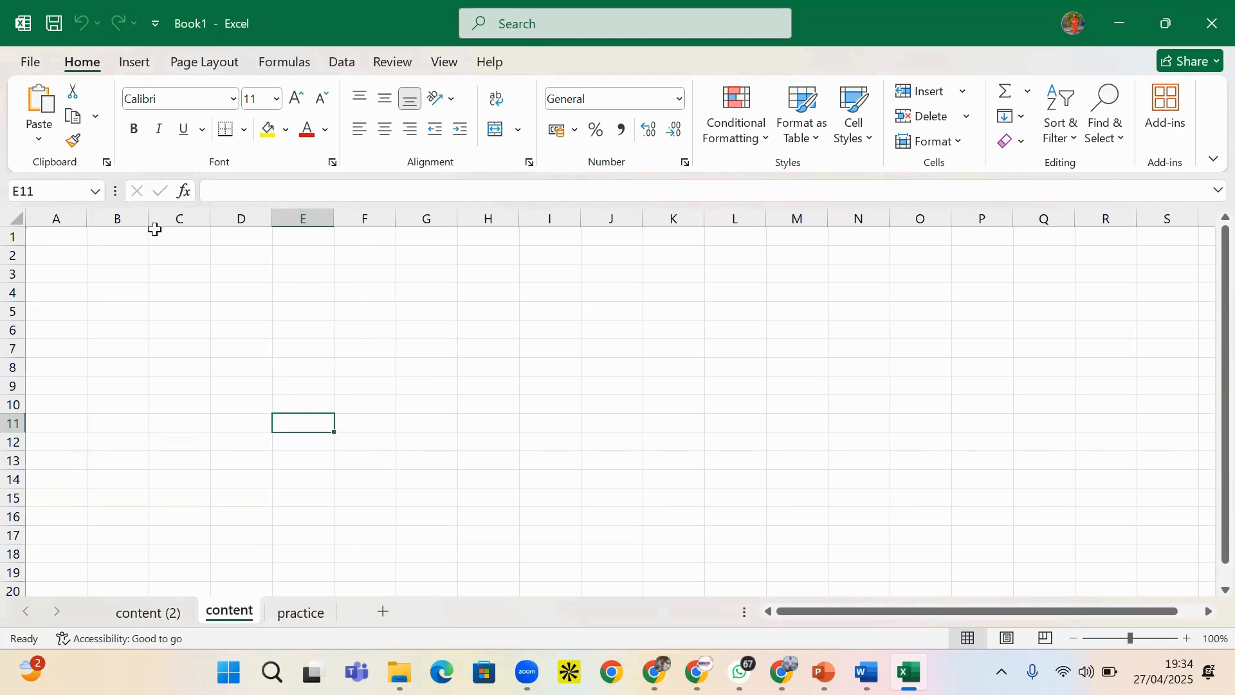
click(209, 220)
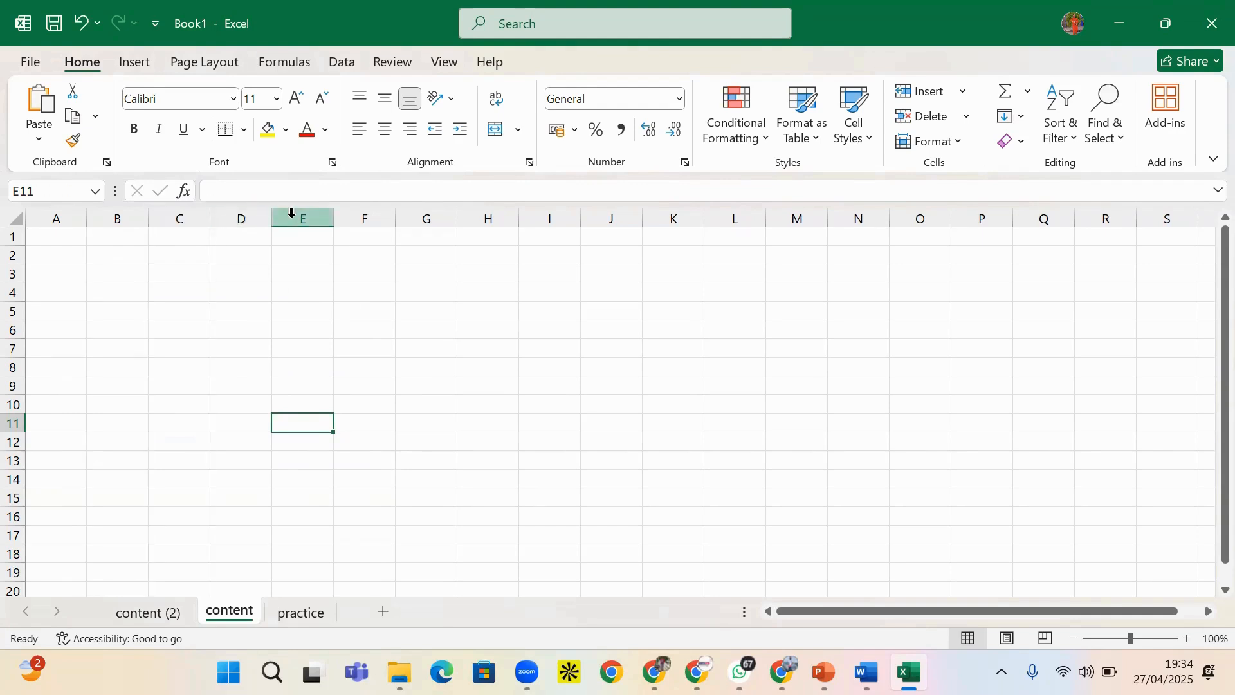
drag(333, 217, 333, 217)
drag(21, 284, 21, 283)
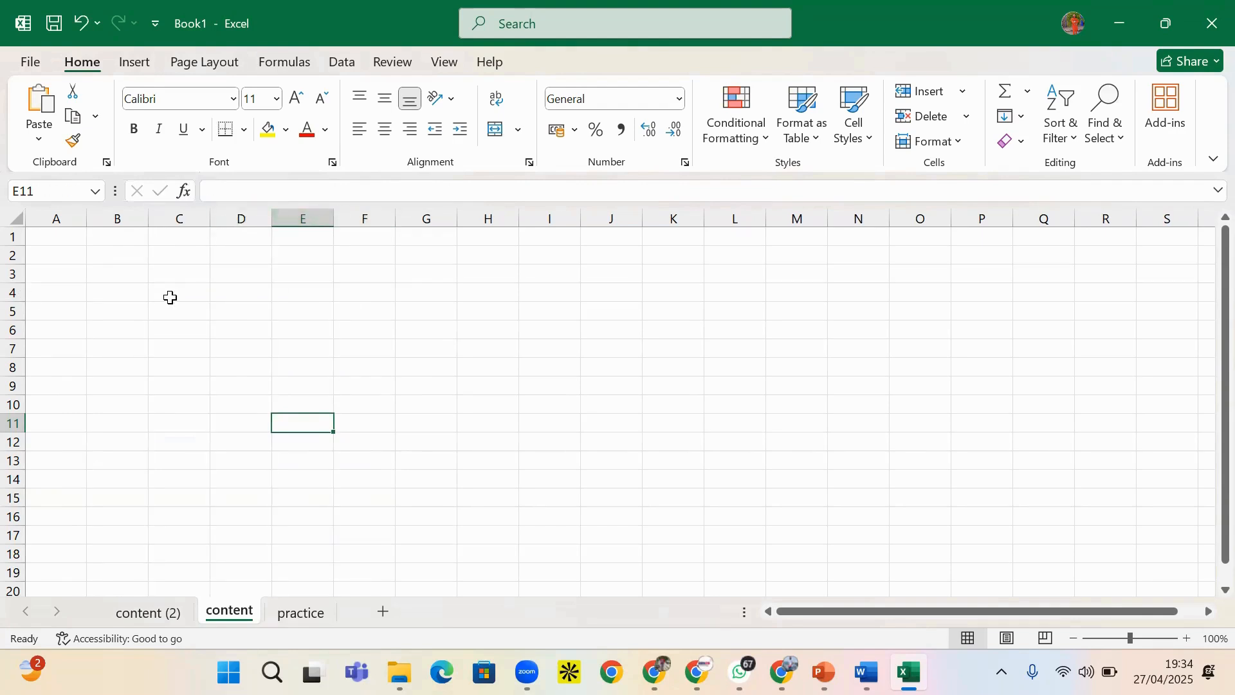
- Select entire columns one after another on the content worksheet, including columns E, G and H
click(179, 259)
click(265, 222)
click(295, 220)
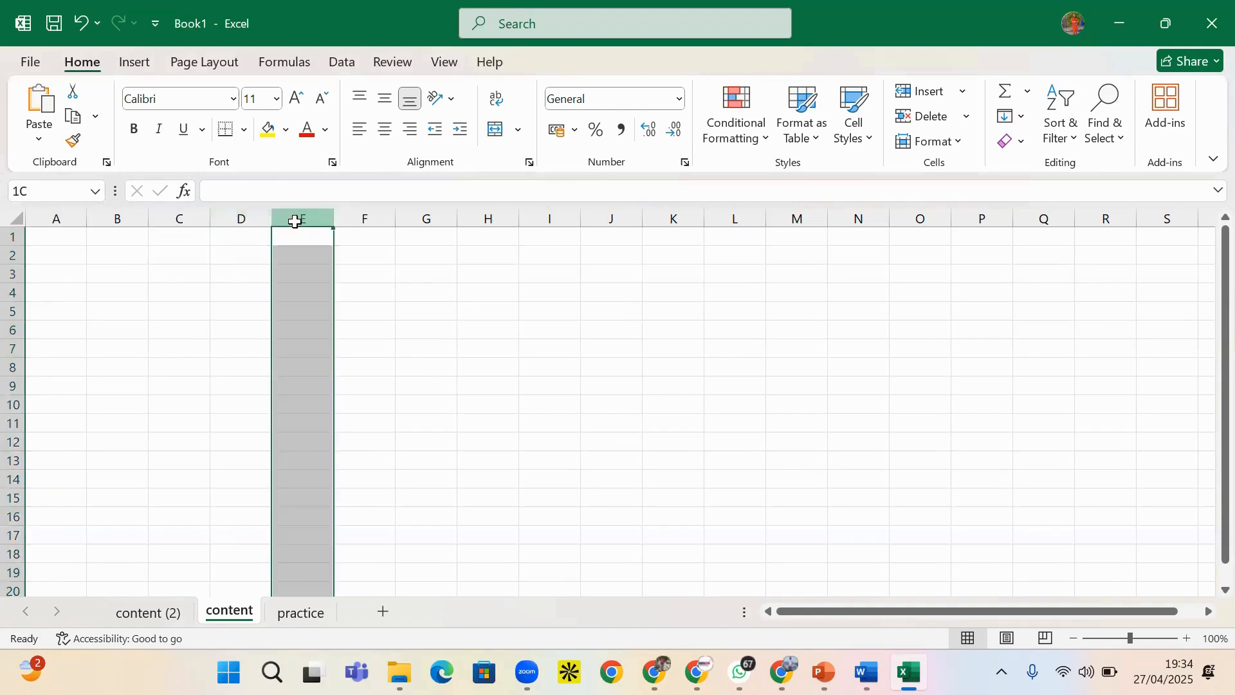
click(393, 237)
click(428, 222)
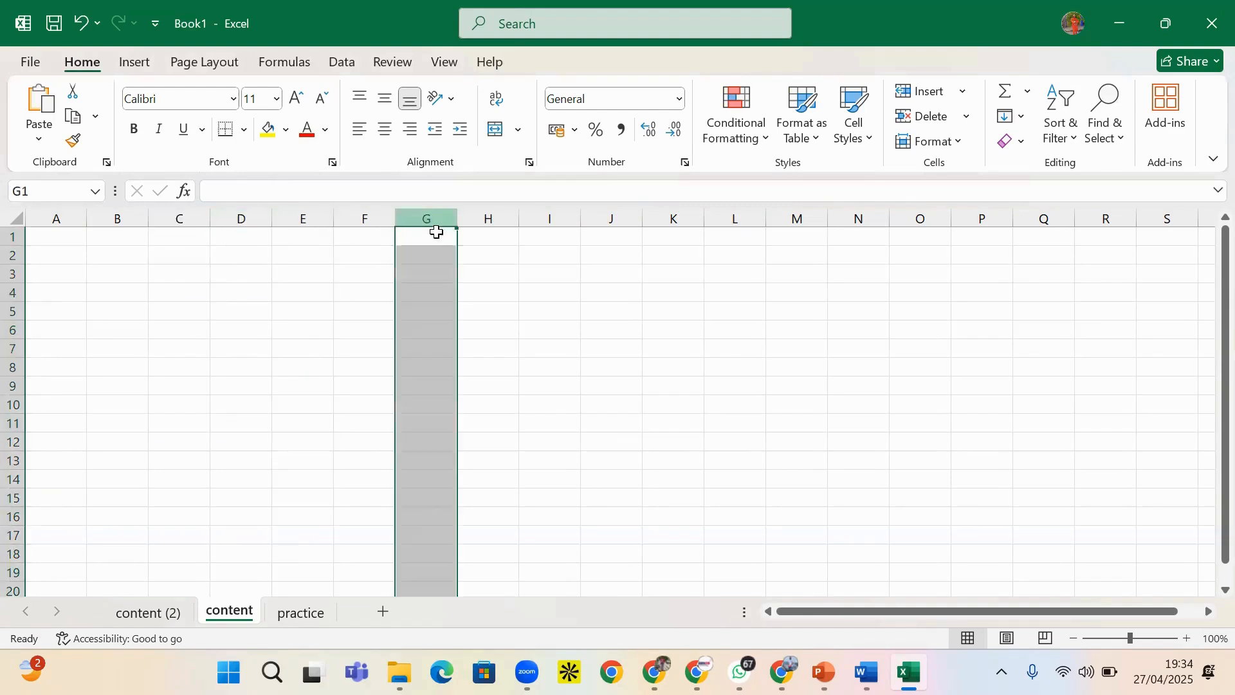
click(472, 218)
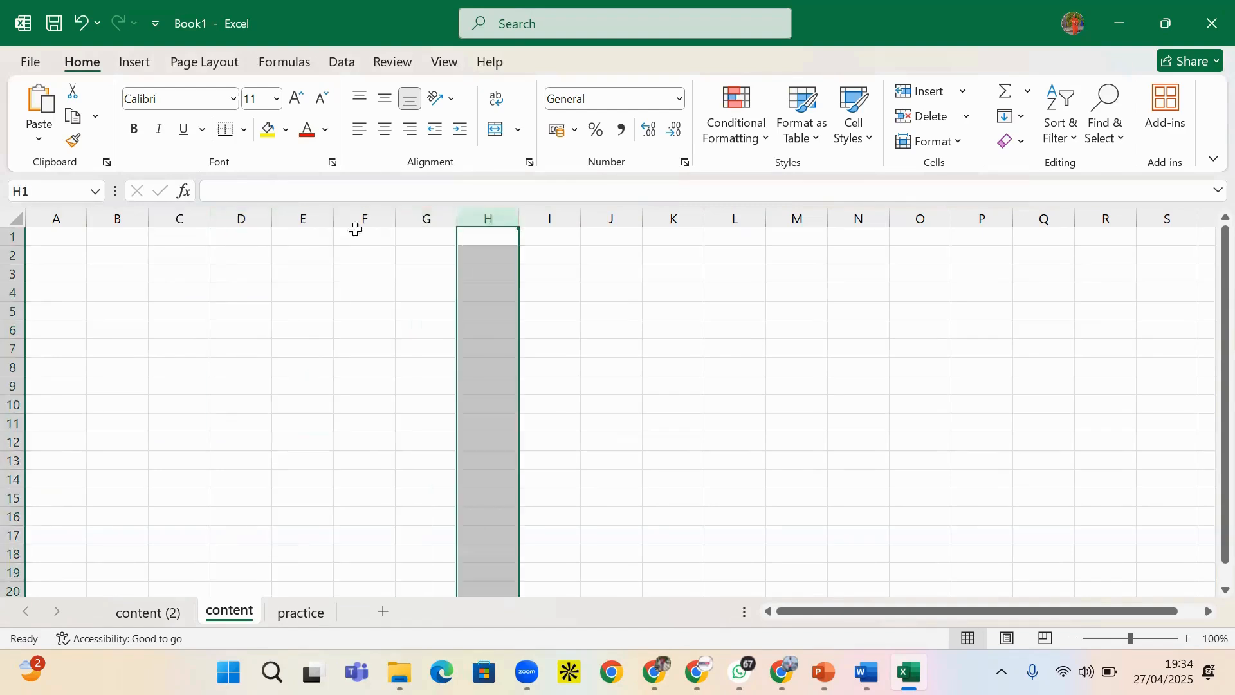
- Select rows 1, 2 and 3 one at a time and add column B to the row 3 selection
click(13, 237)
click(12, 256)
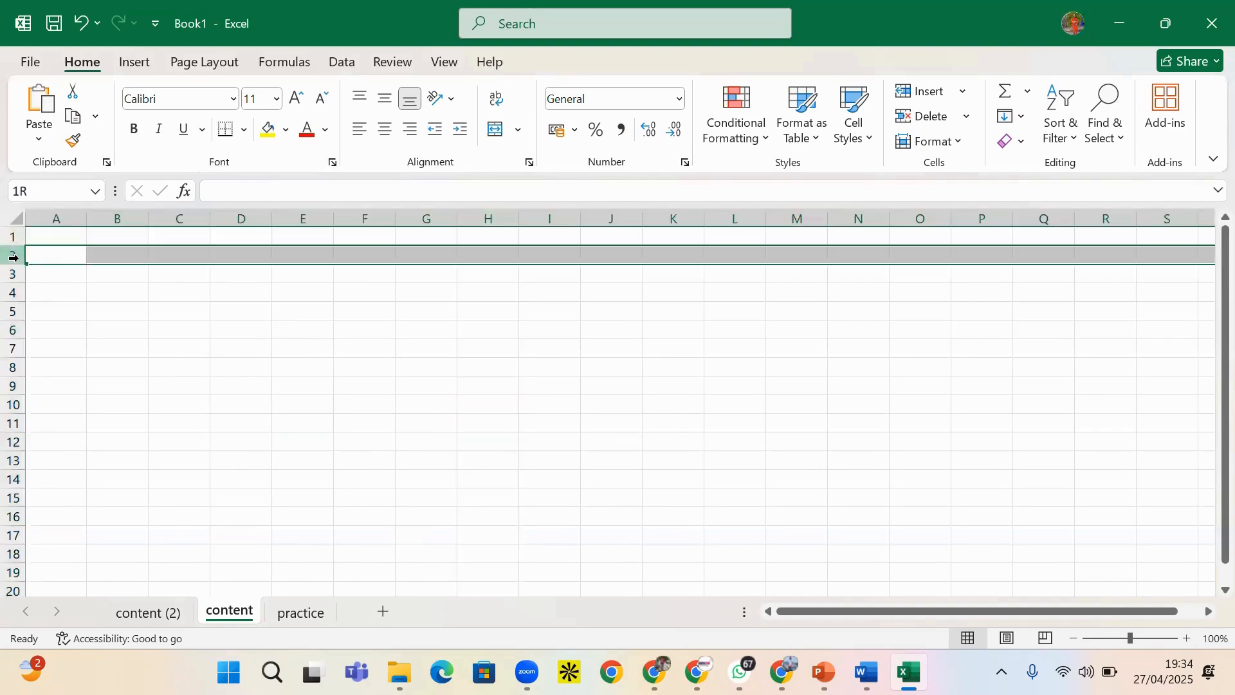
click(16, 273)
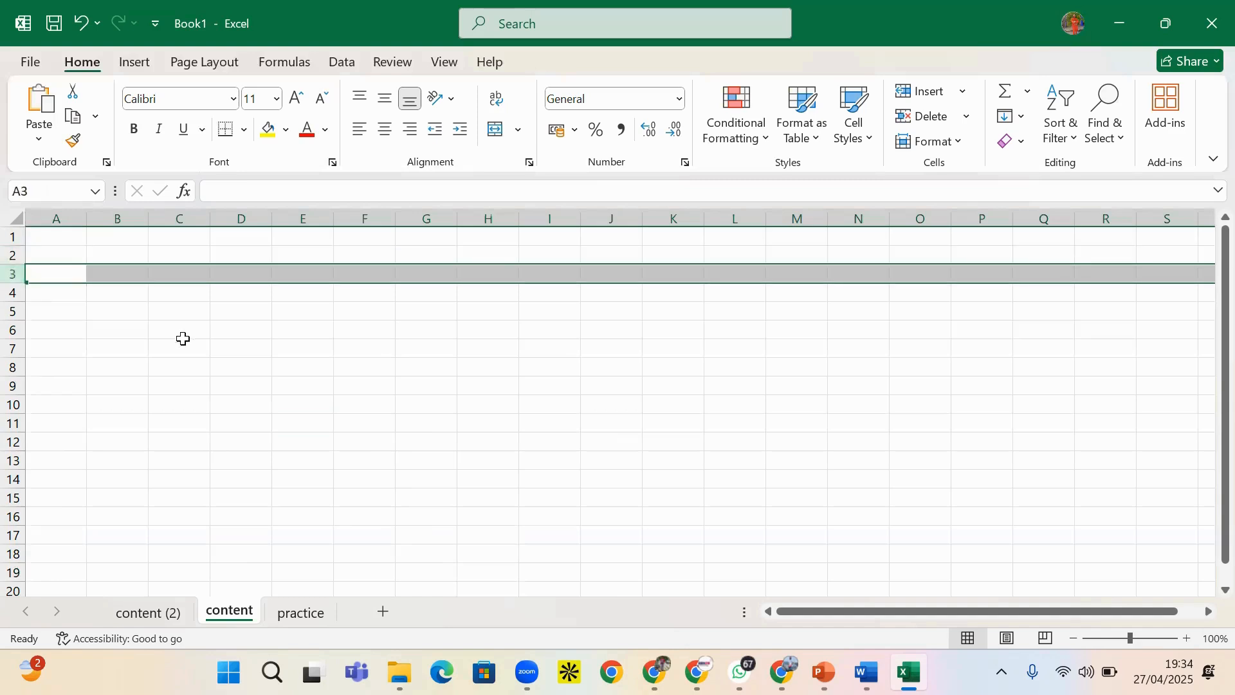
ctrl+click(110, 216)
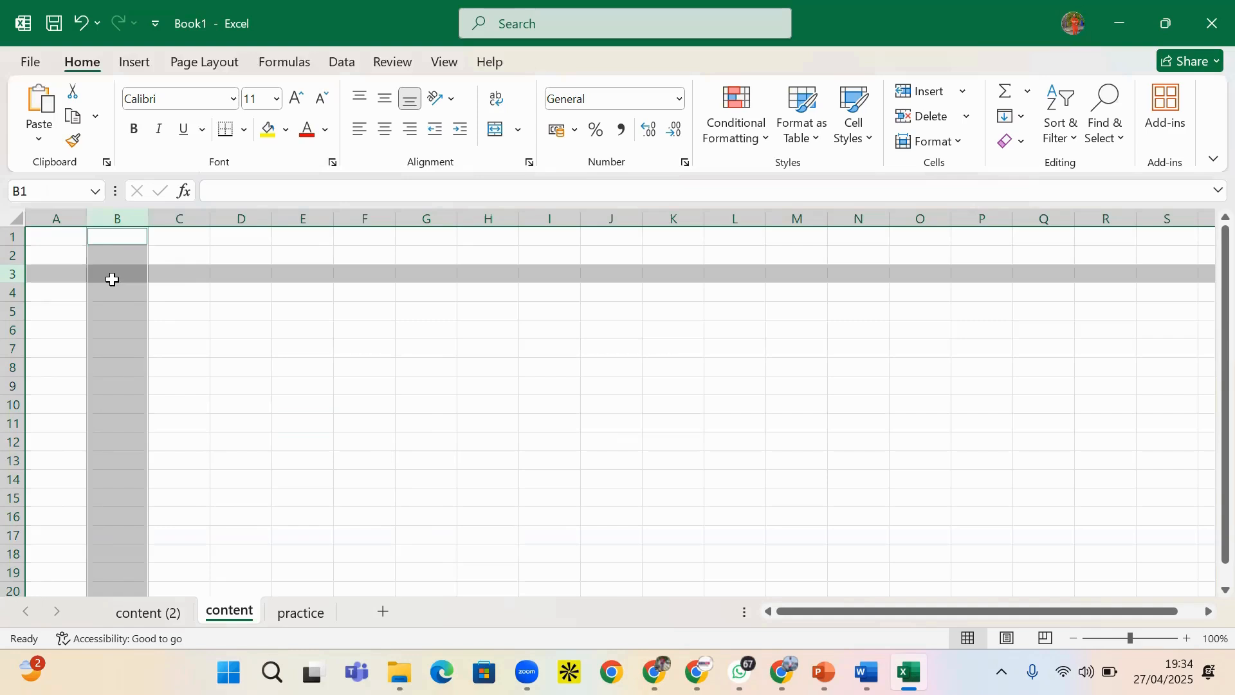
- Select single cells such as B3, C3, B2, D4 and A4 in turn, and the range A7 to A1 in column A
click(113, 276)
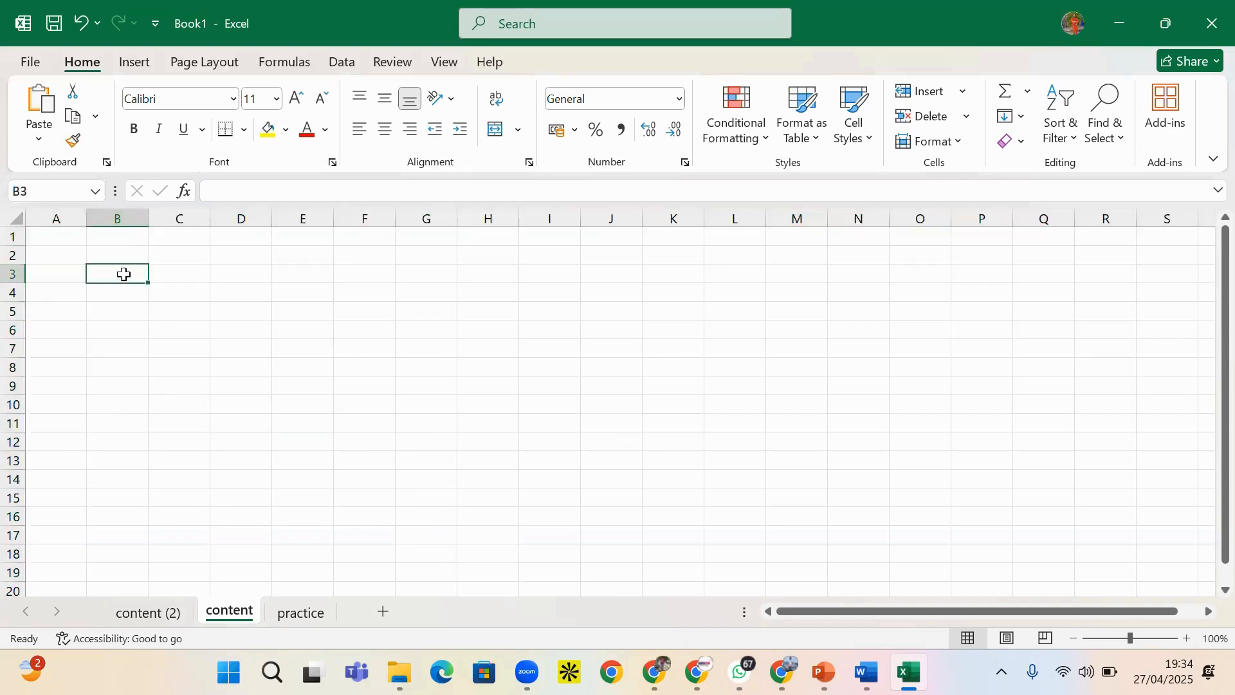
click(179, 274)
click(166, 307)
click(90, 287)
click(128, 261)
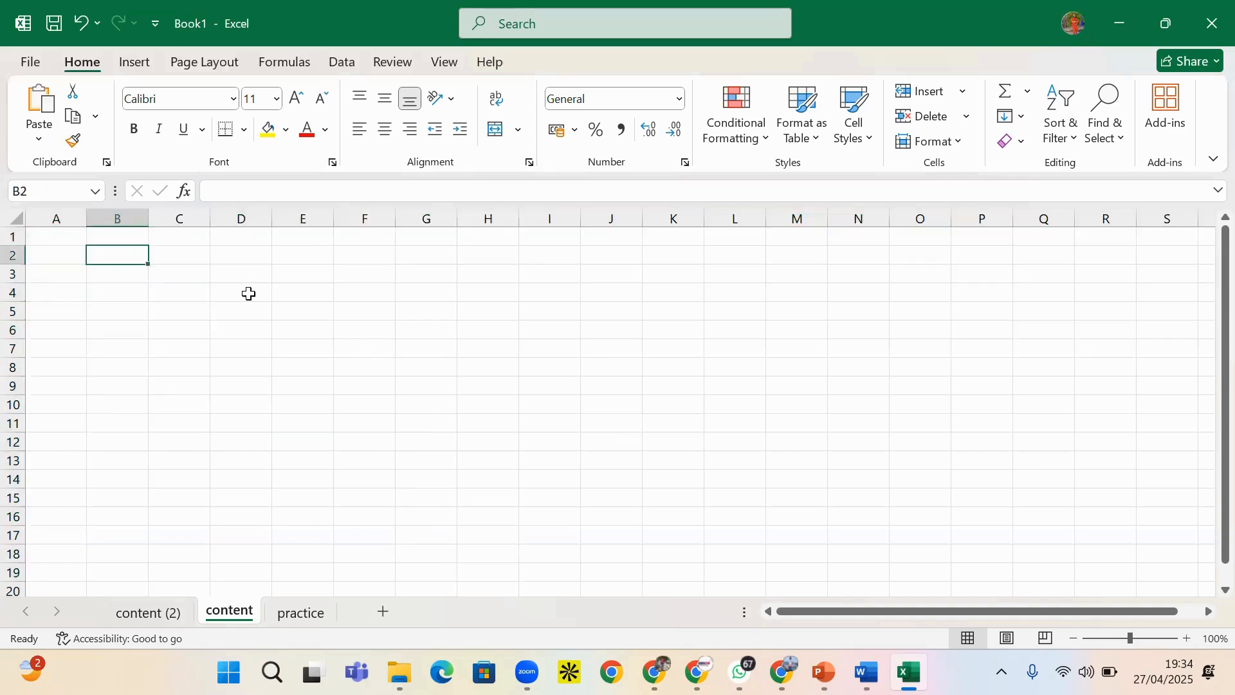
click(248, 292)
click(152, 288)
click(81, 290)
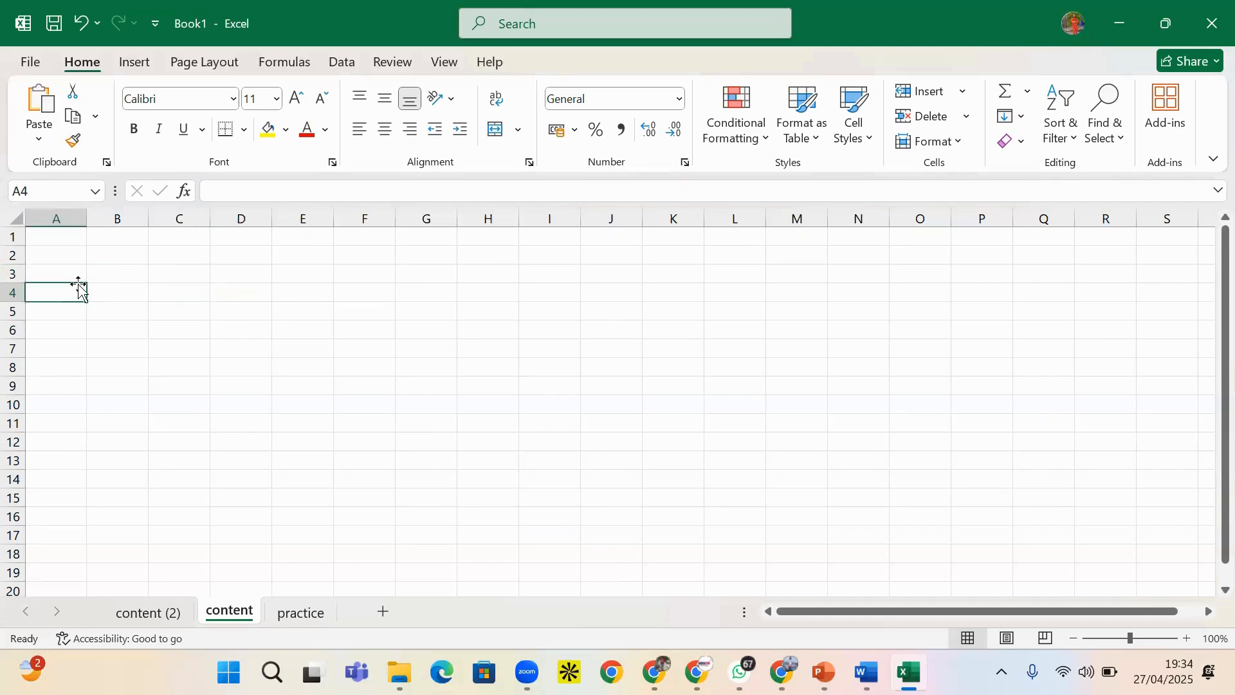
drag(47, 346, 56, 243)
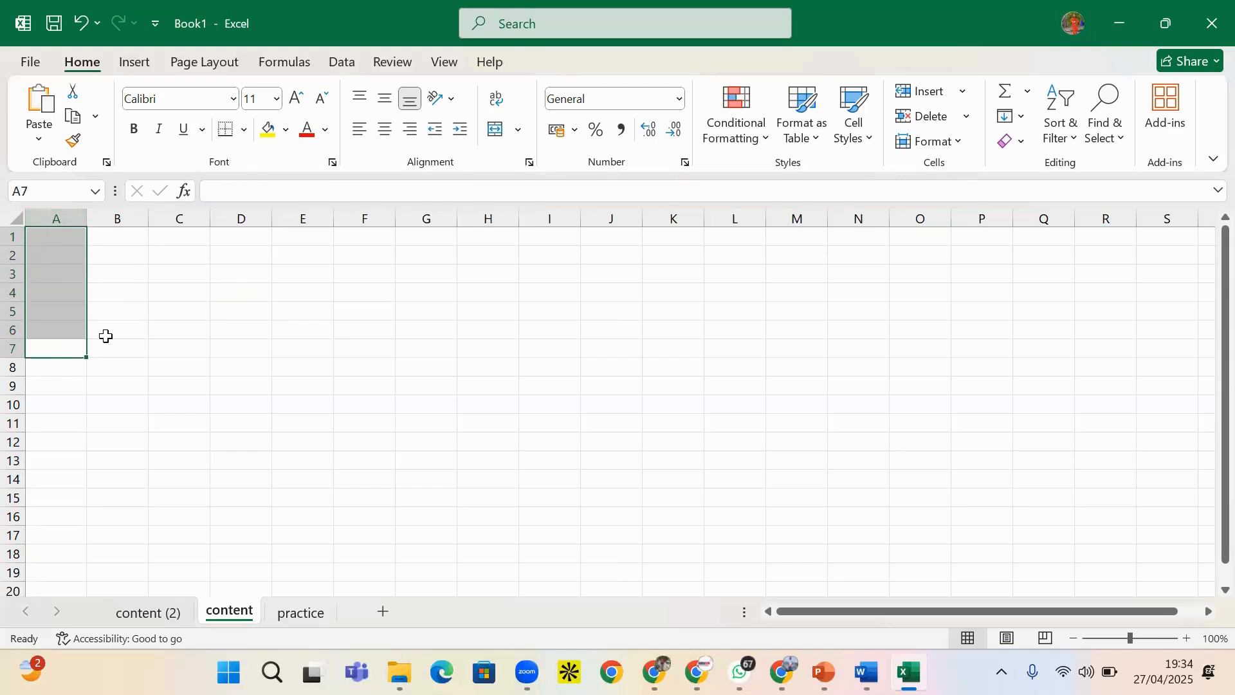
click(103, 288)
- Select the entire columns A through I one after another on the content worksheet
click(64, 219)
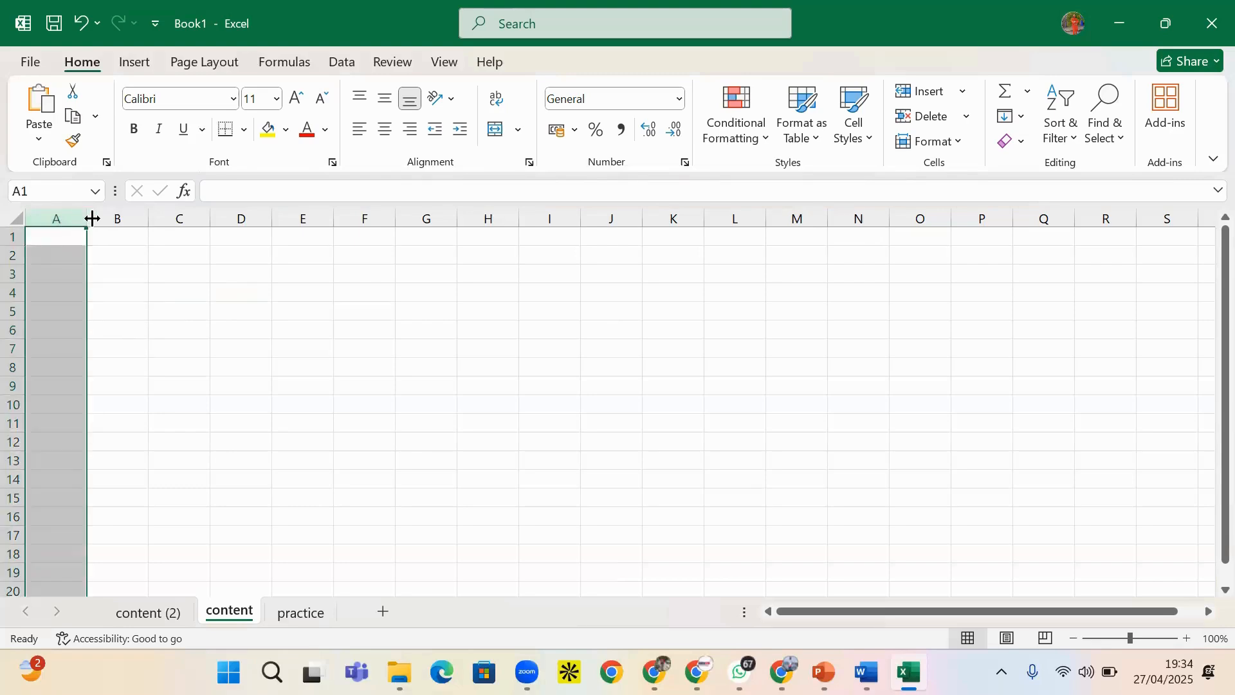
click(128, 218)
click(181, 218)
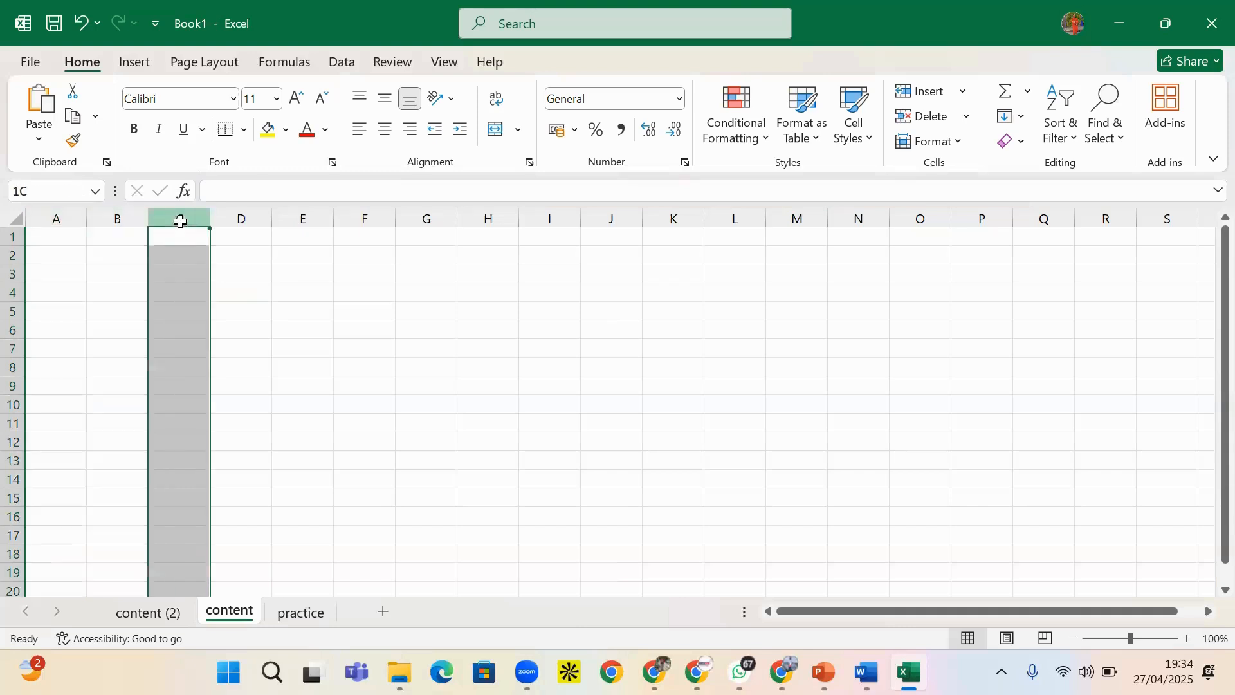
click(227, 215)
click(307, 215)
click(386, 216)
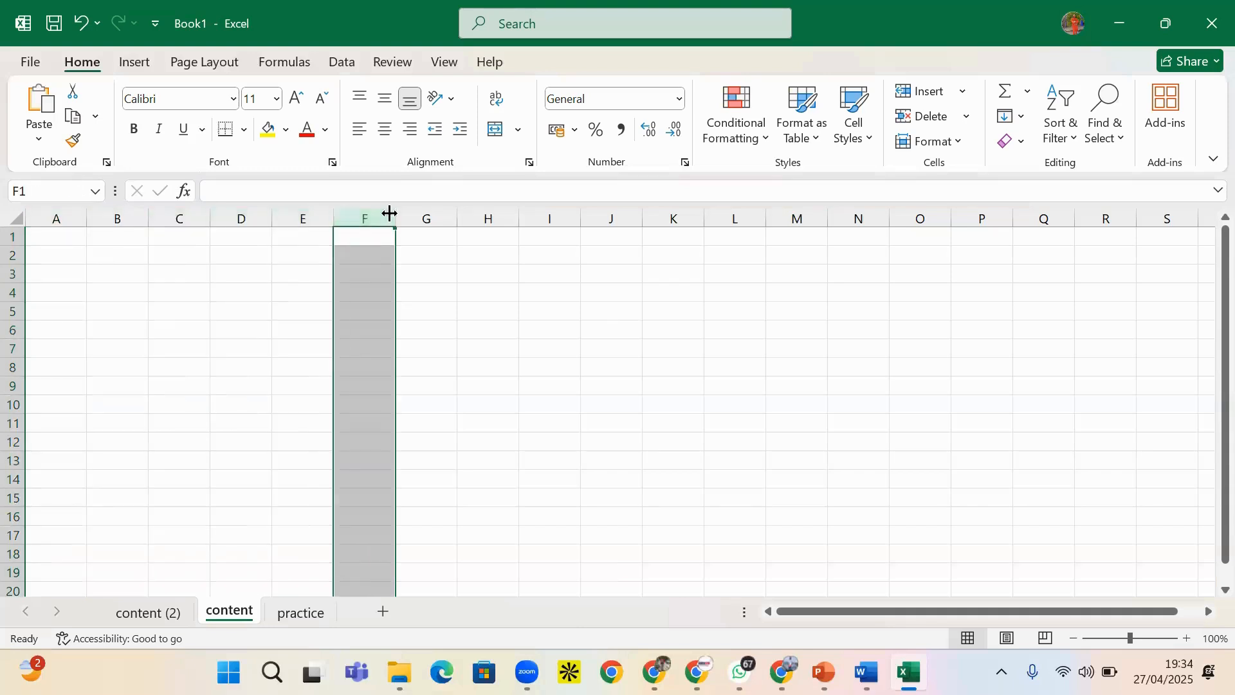
click(409, 217)
click(491, 218)
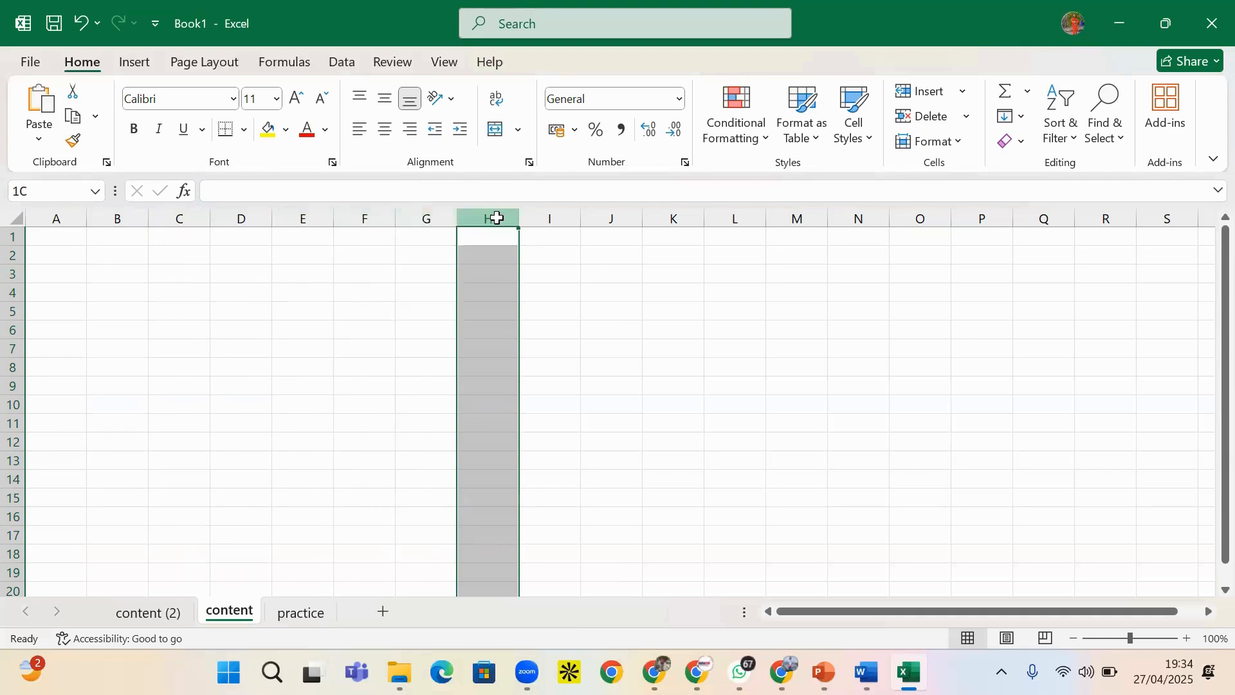
click(559, 219)
- Select entire rows one at a time, going through row 2, row 1, row 2 again and row 3
click(11, 246)
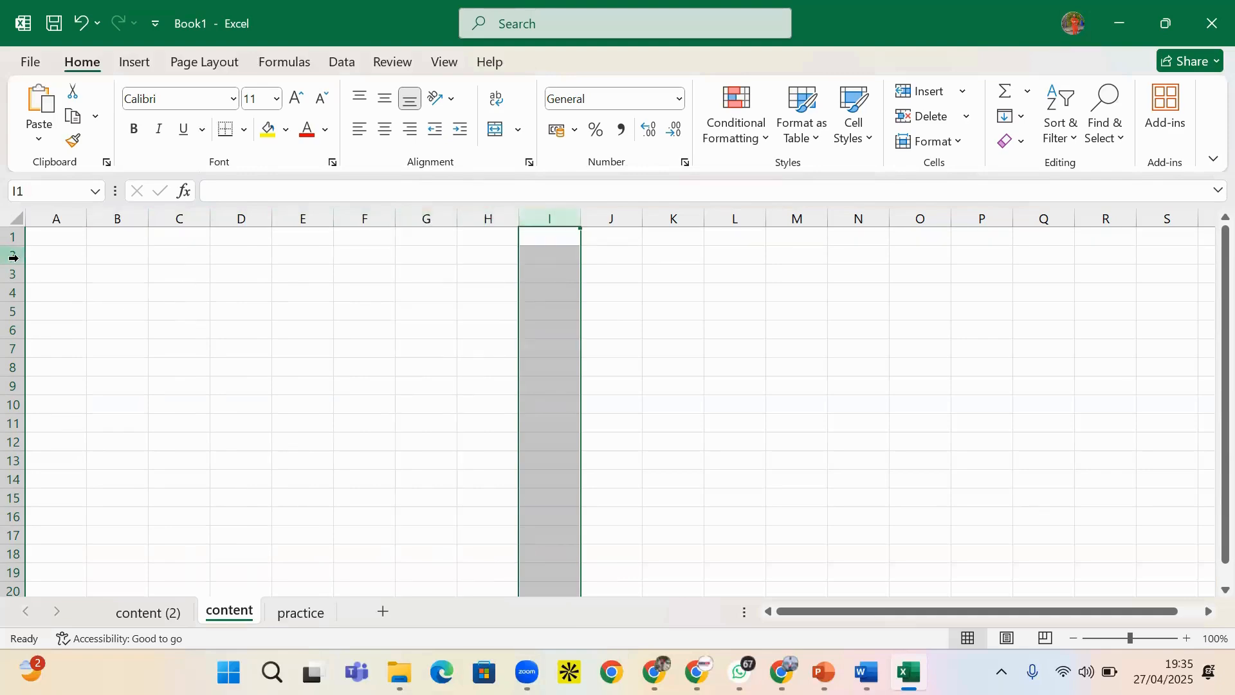
click(13, 257)
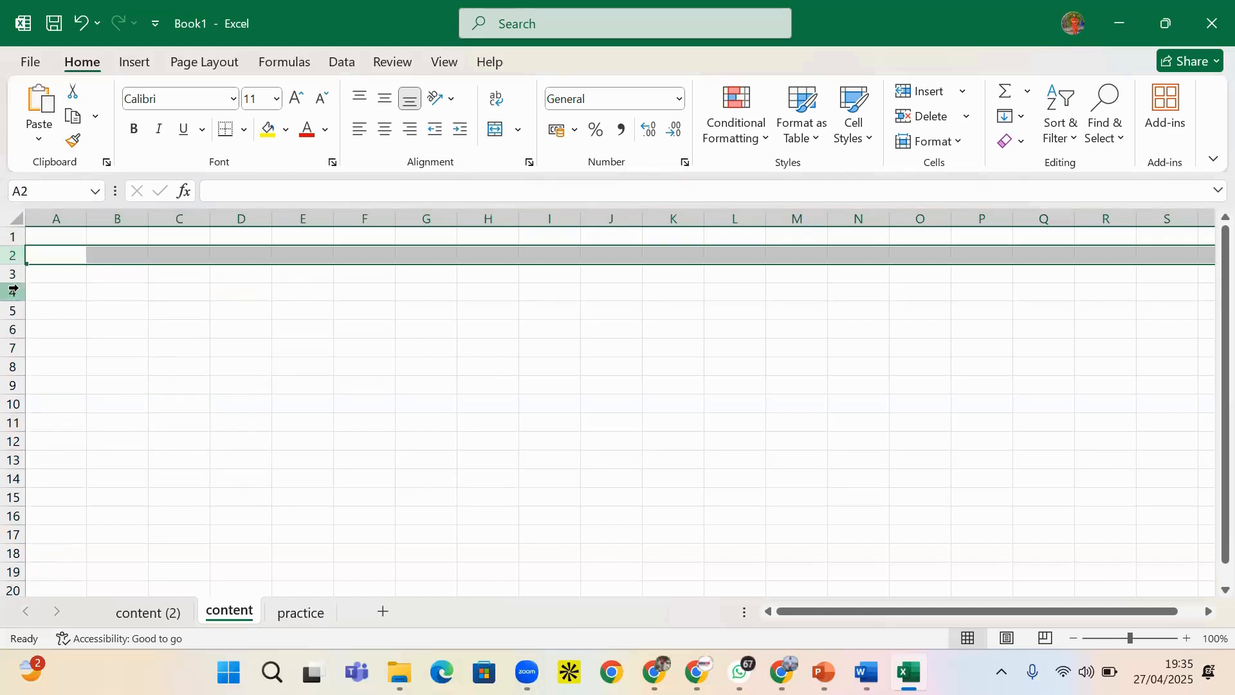
click(16, 238)
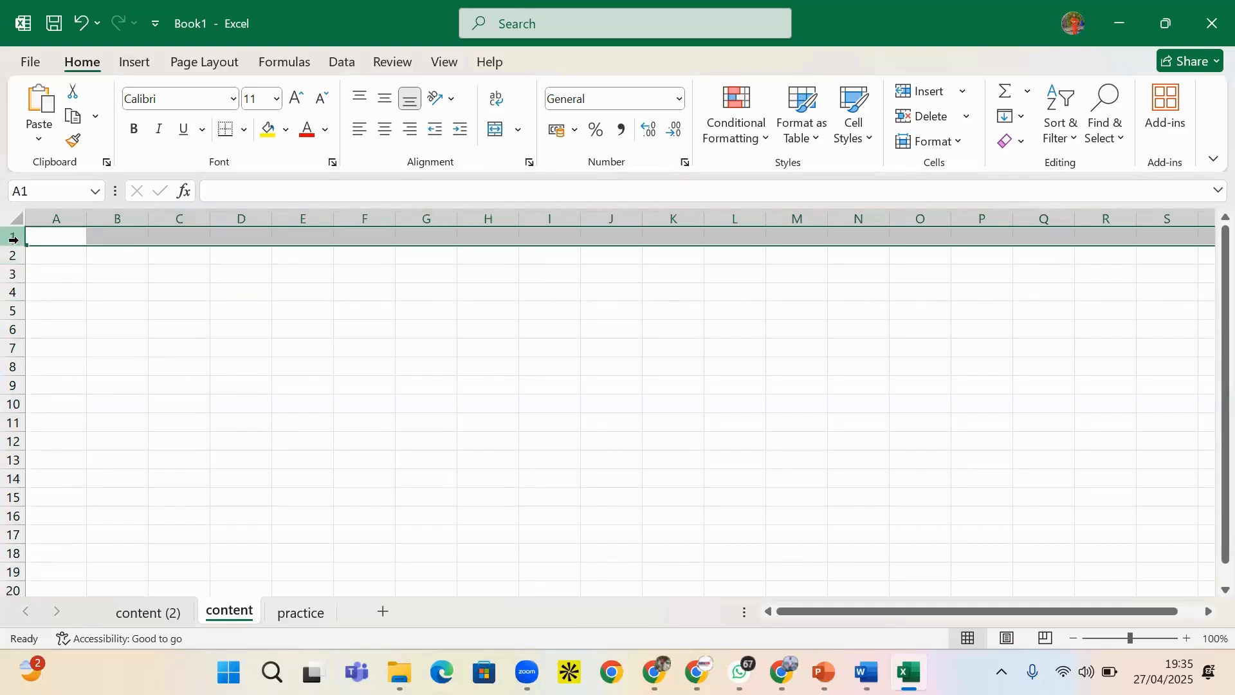
click(13, 255)
click(13, 273)
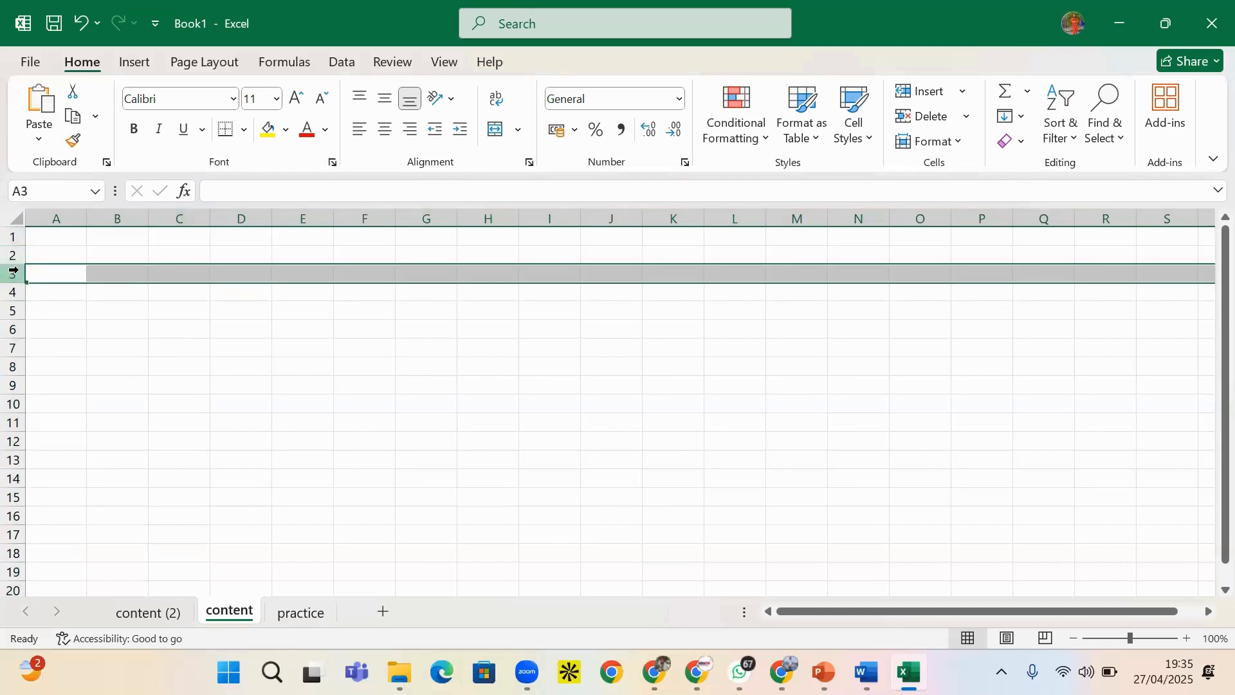
- Select the entire columns A, B and C one at a time
click(52, 216)
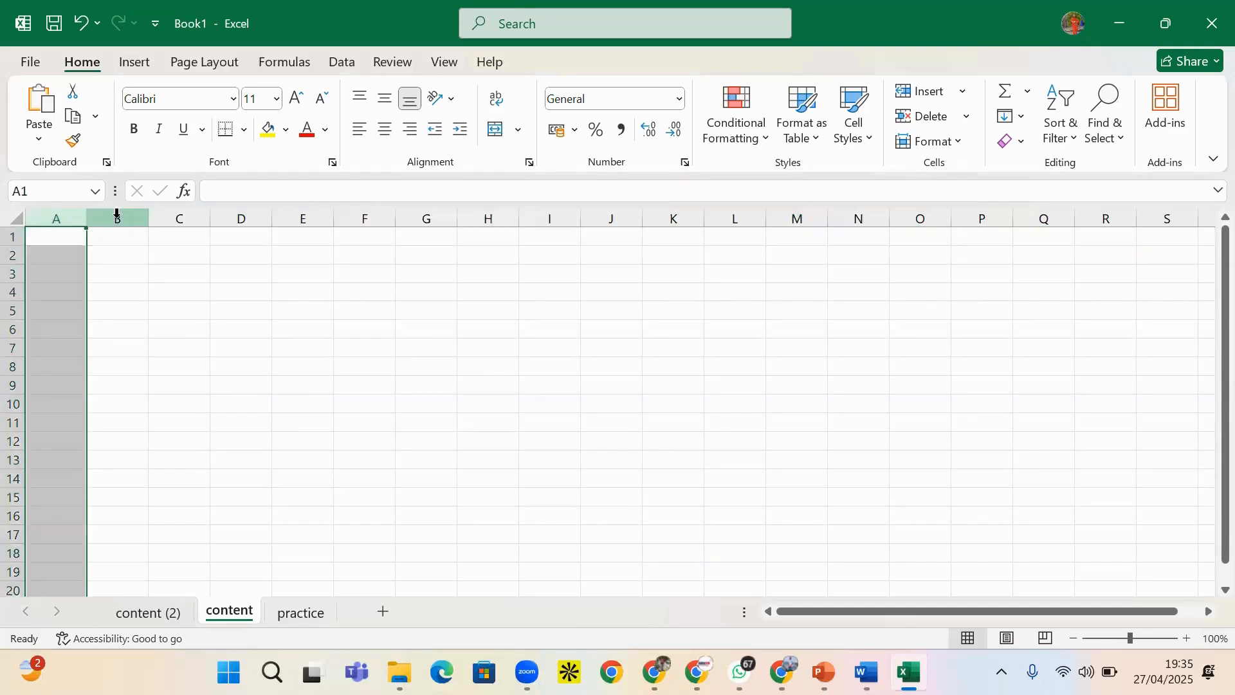
click(116, 217)
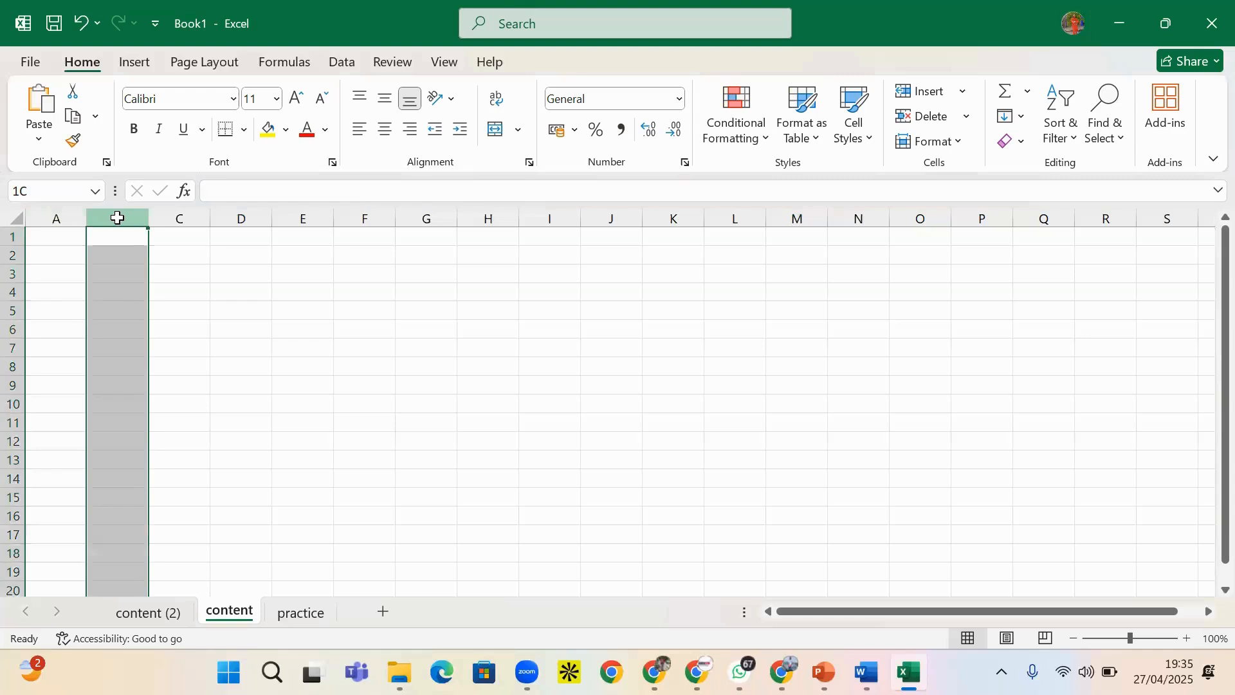
click(180, 218)
- Jump to the worksheet's last row and last column, and return along the outer edges to cell A1
key(ctrl+Down)
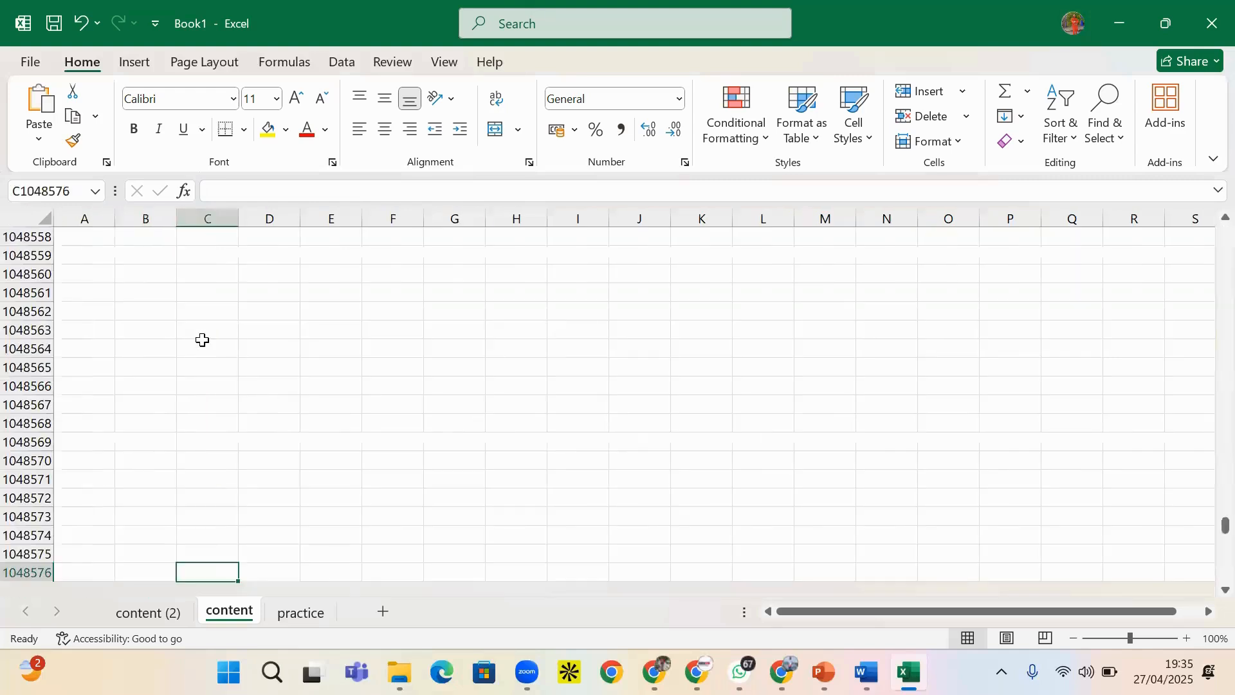
key(ctrl+Right)
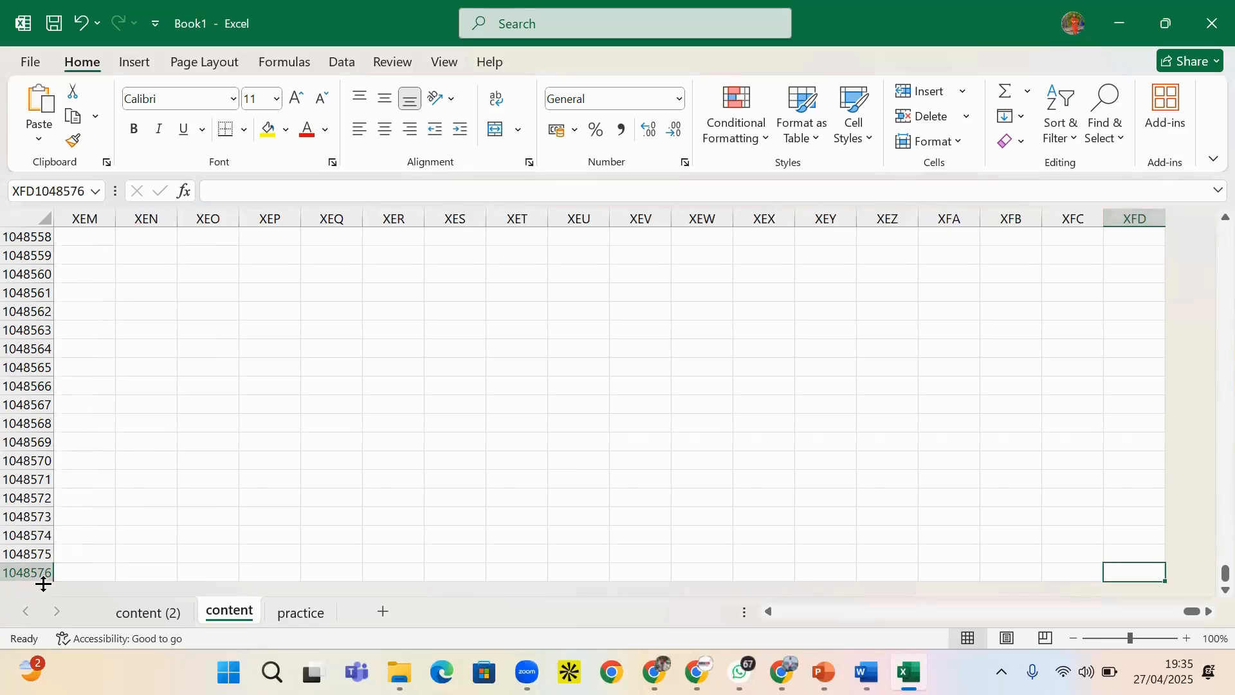
key(ctrl+Up)
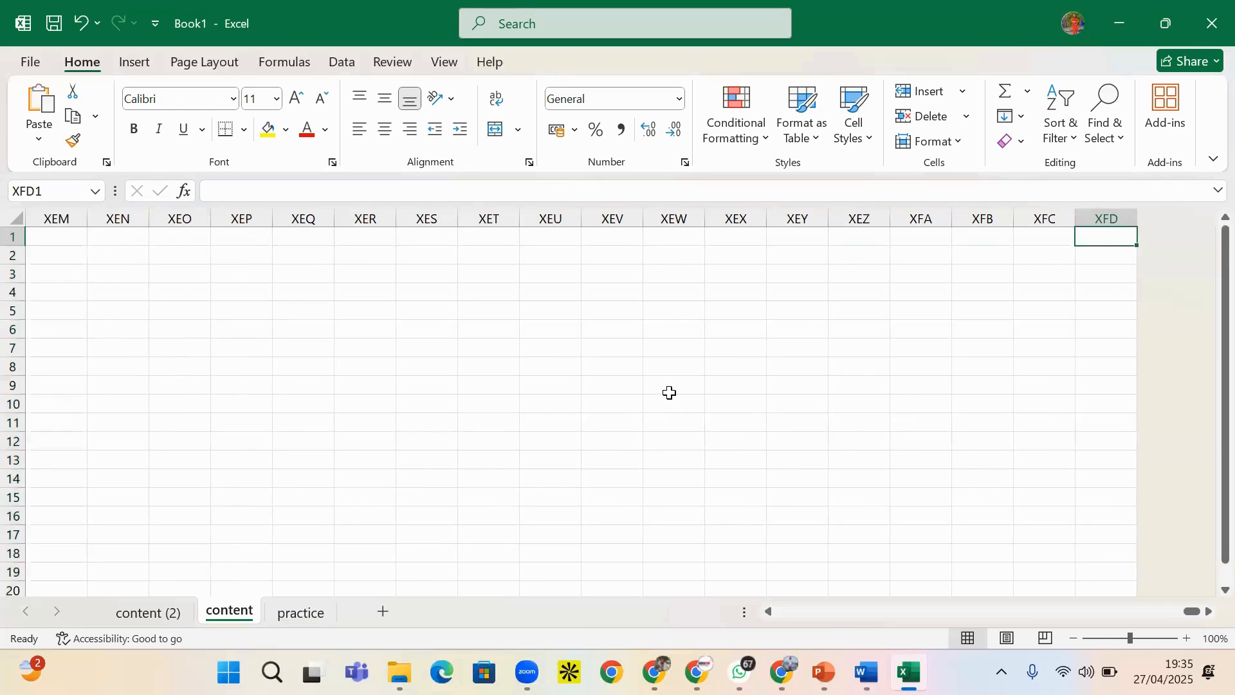
key(ctrl+Left)
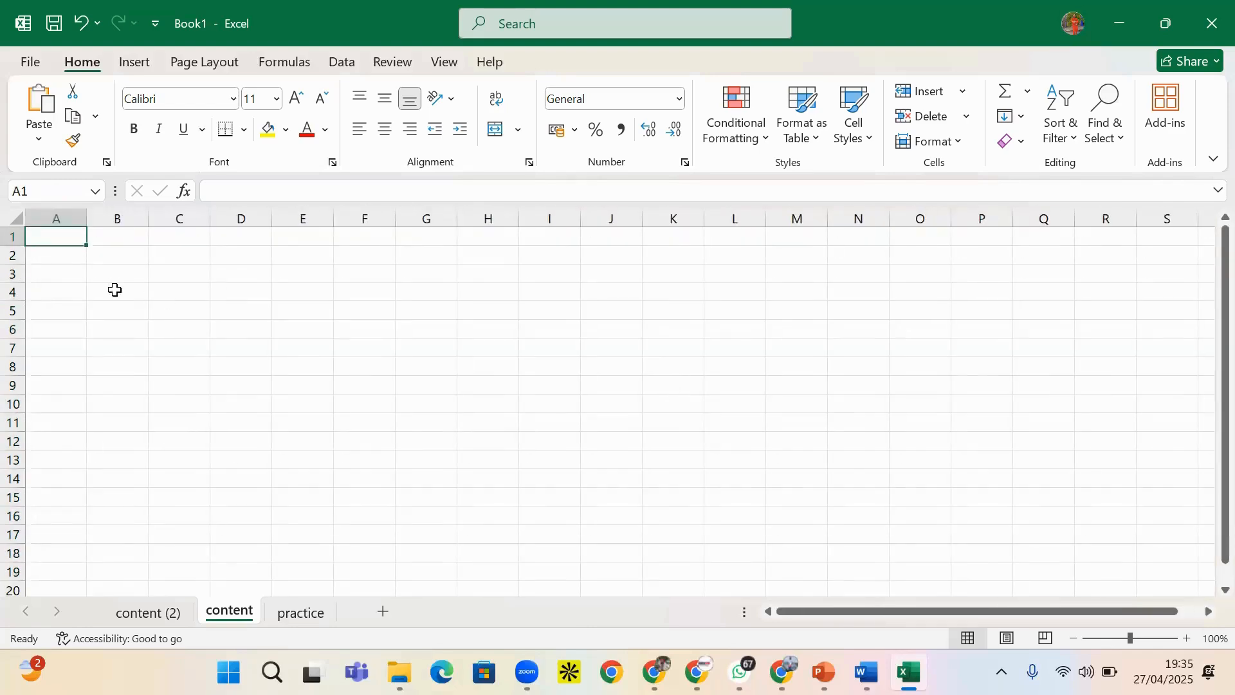
- Add column B and row 3 to the current selection, and select their intersection cell B3
ctrl+click(92, 220)
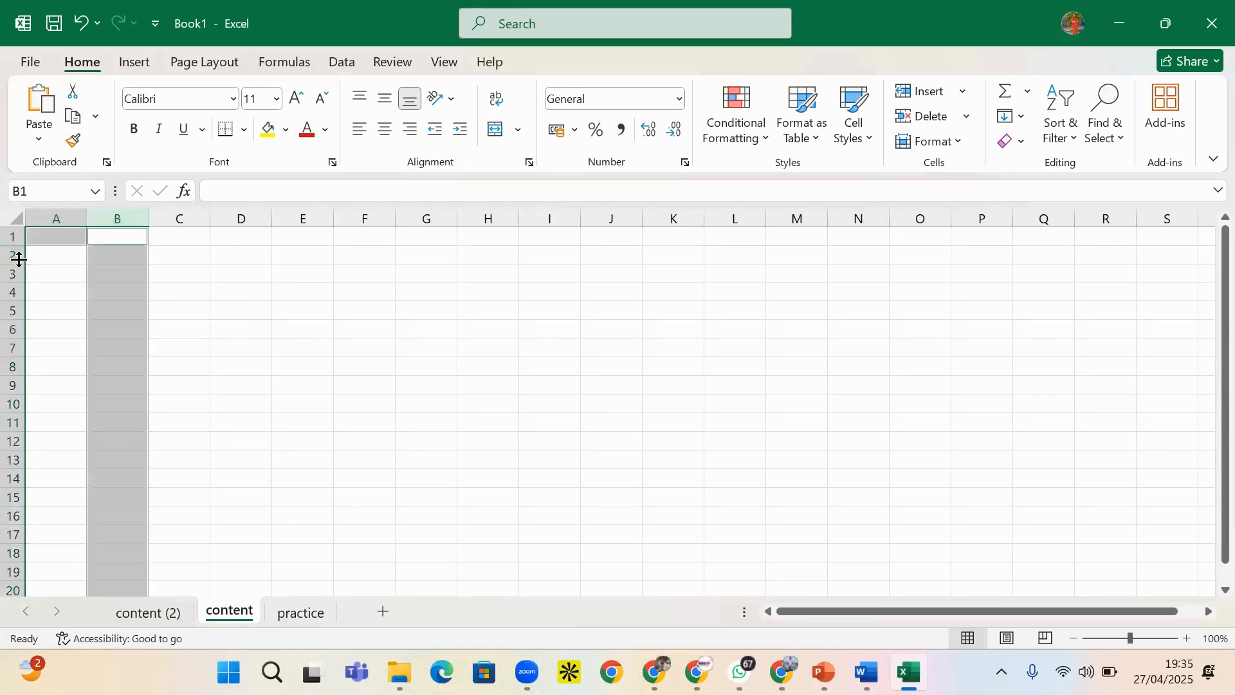
ctrl+click(13, 271)
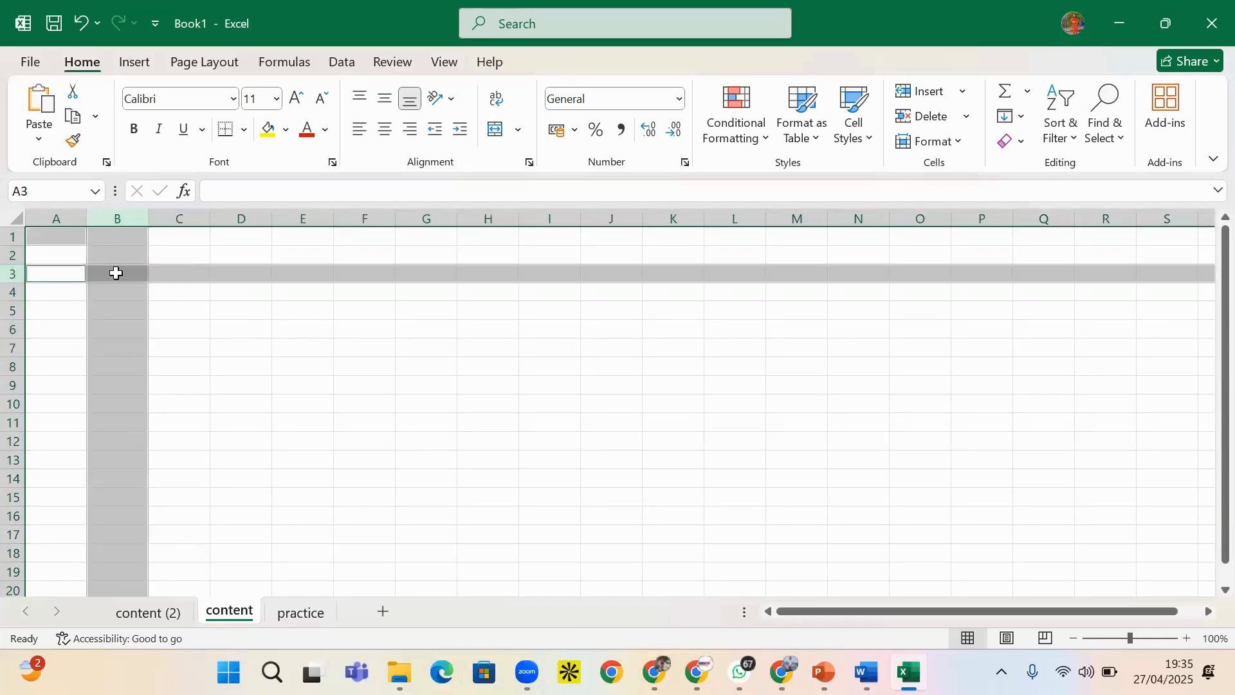
click(116, 272)
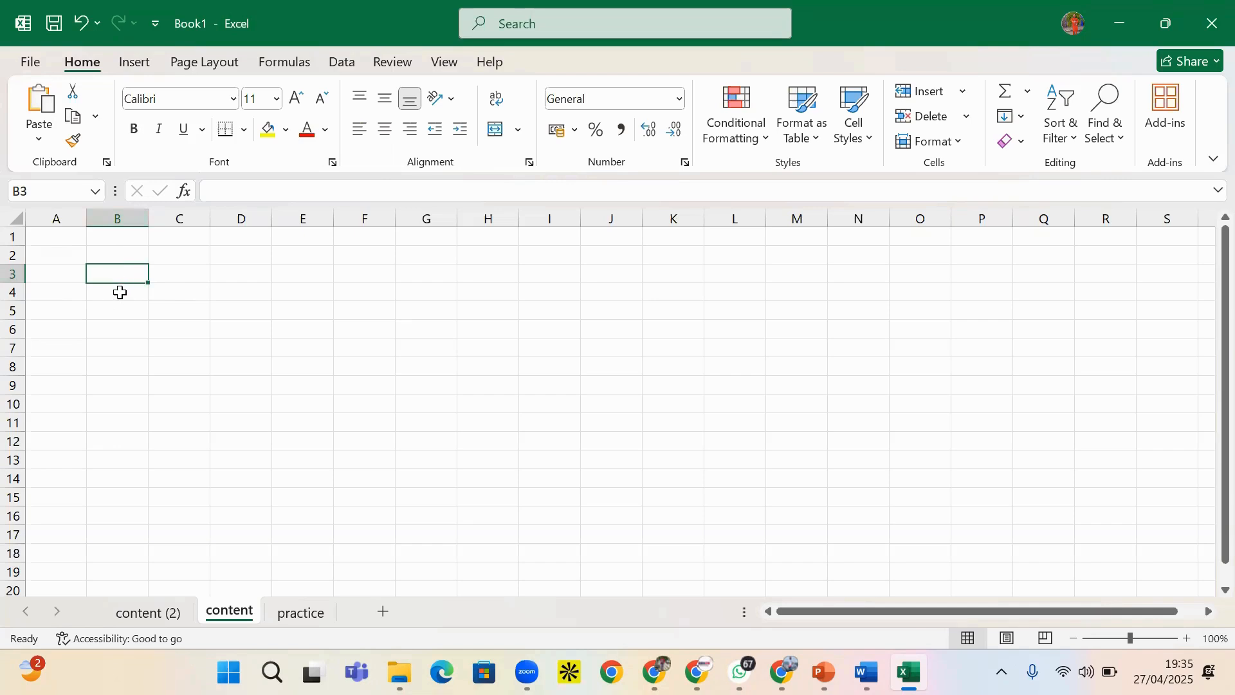
- Select column B and row 3 individually and together, toggling column B off and on and adding row 3 again
click(124, 215)
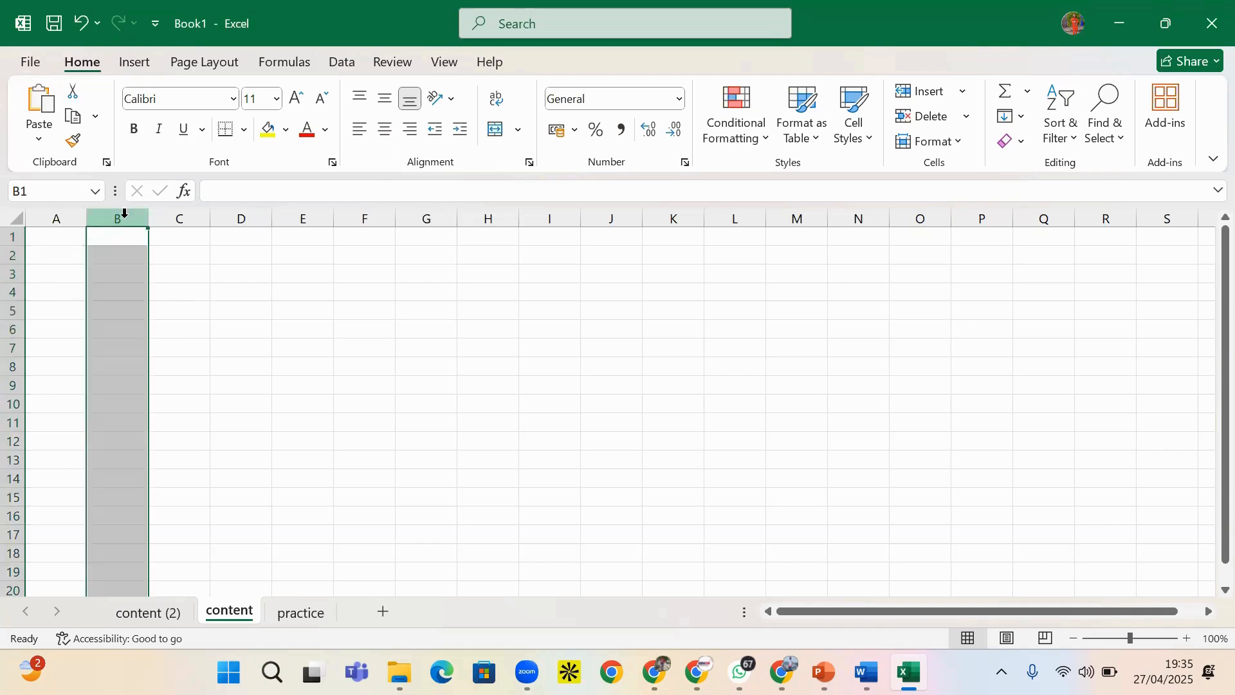
click(13, 273)
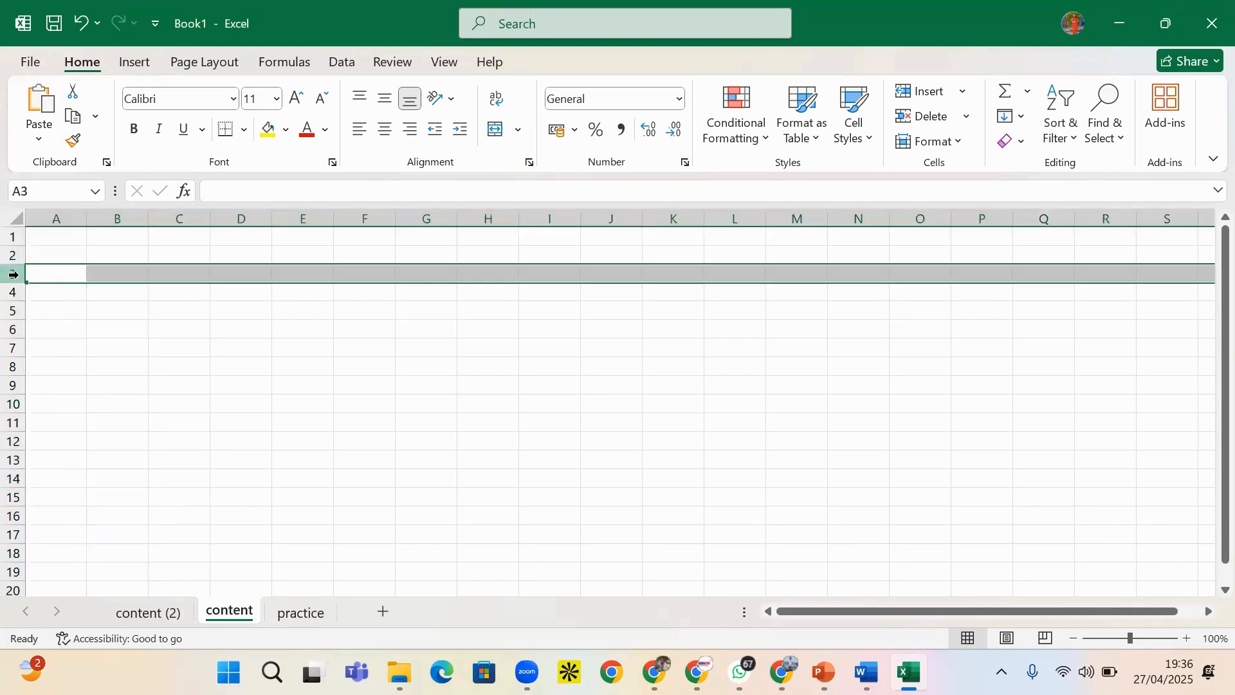
ctrl+click(125, 218)
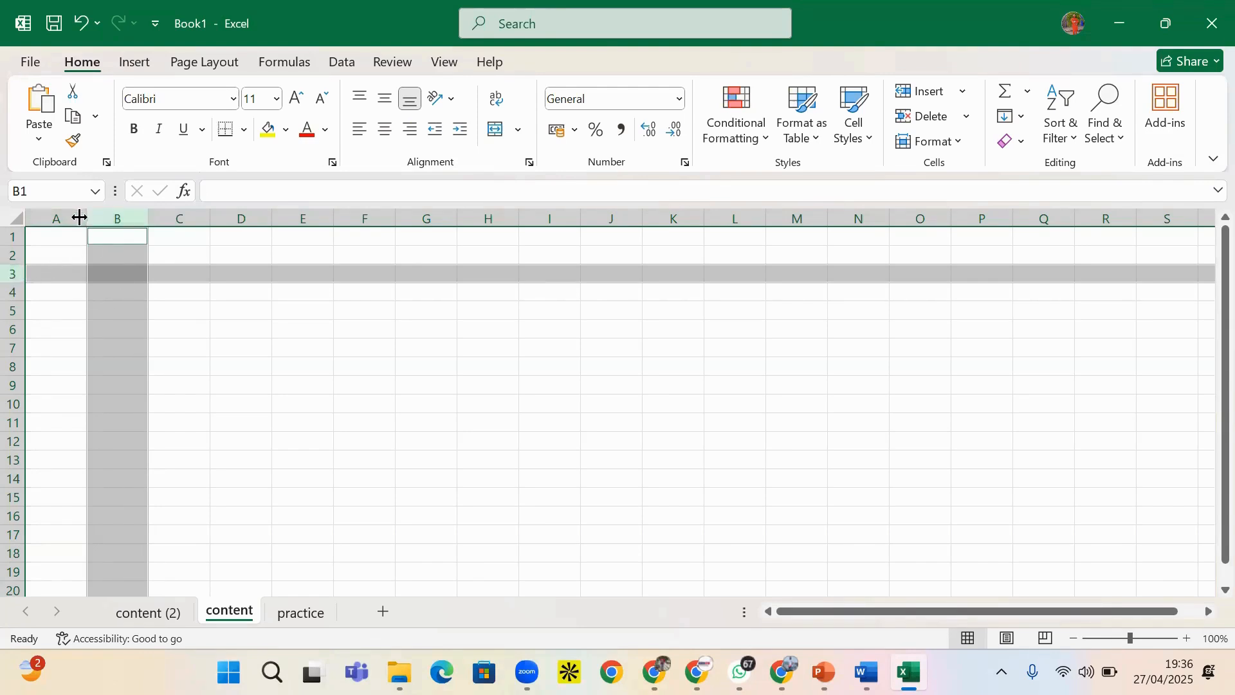
ctrl+click(113, 220)
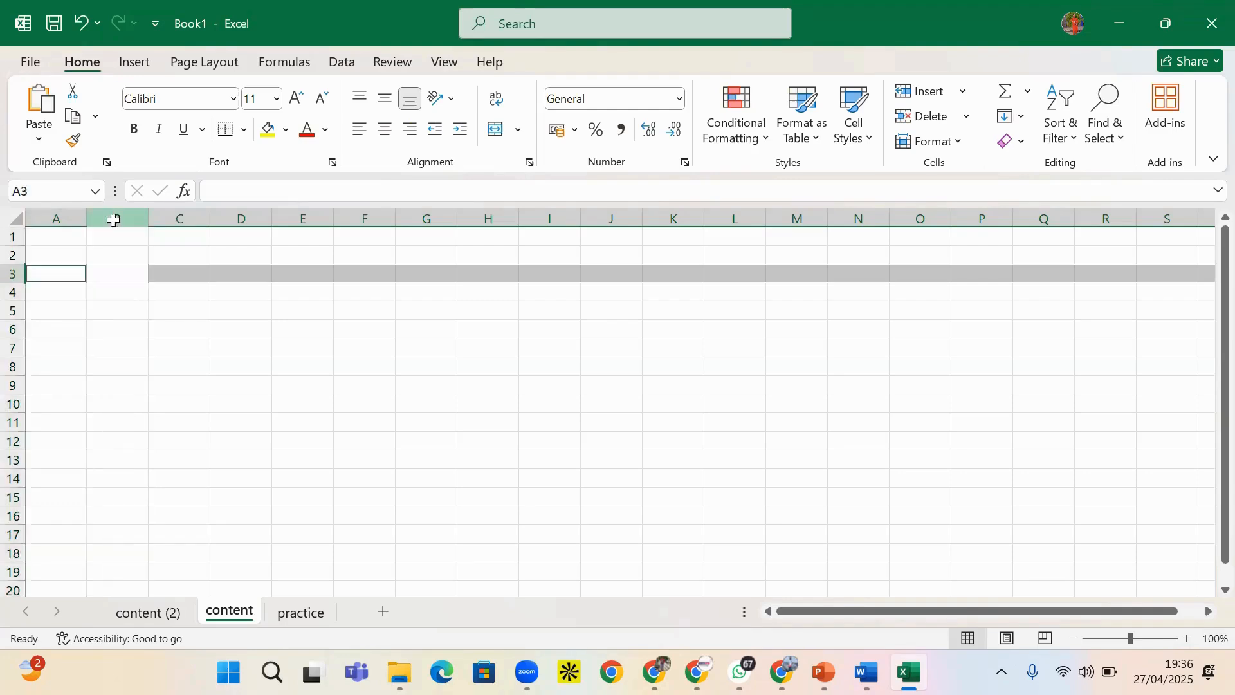
ctrl+click(114, 220)
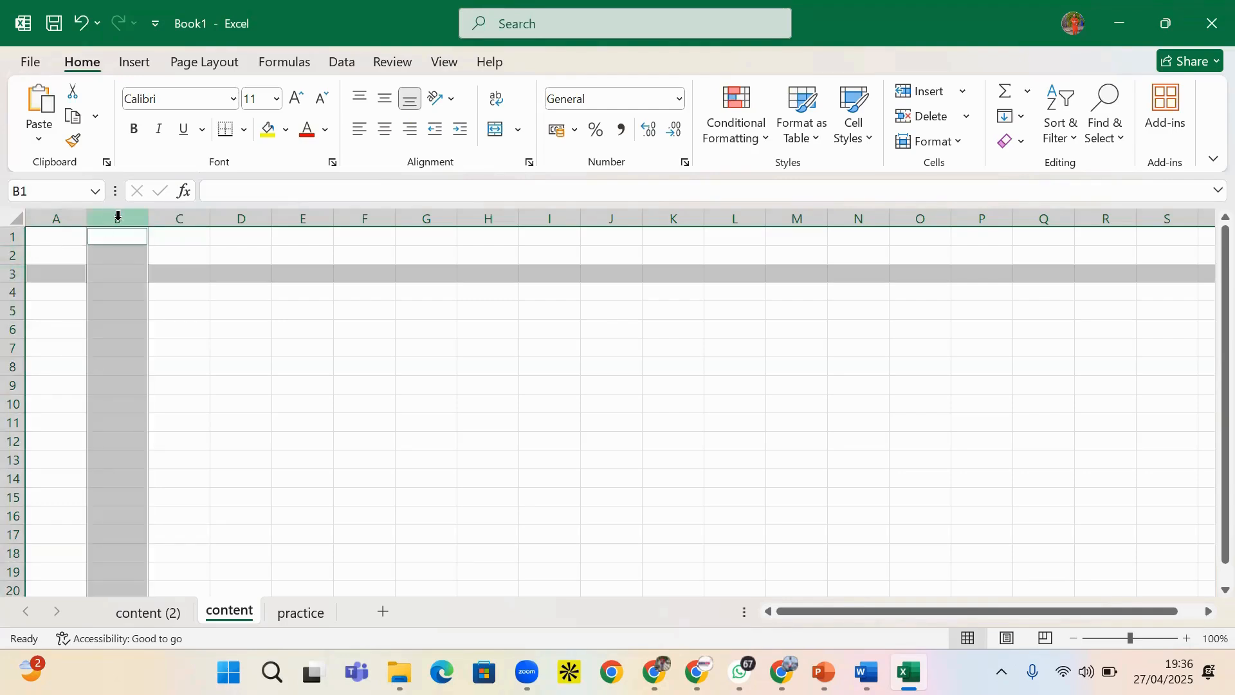
ctrl+click(12, 274)
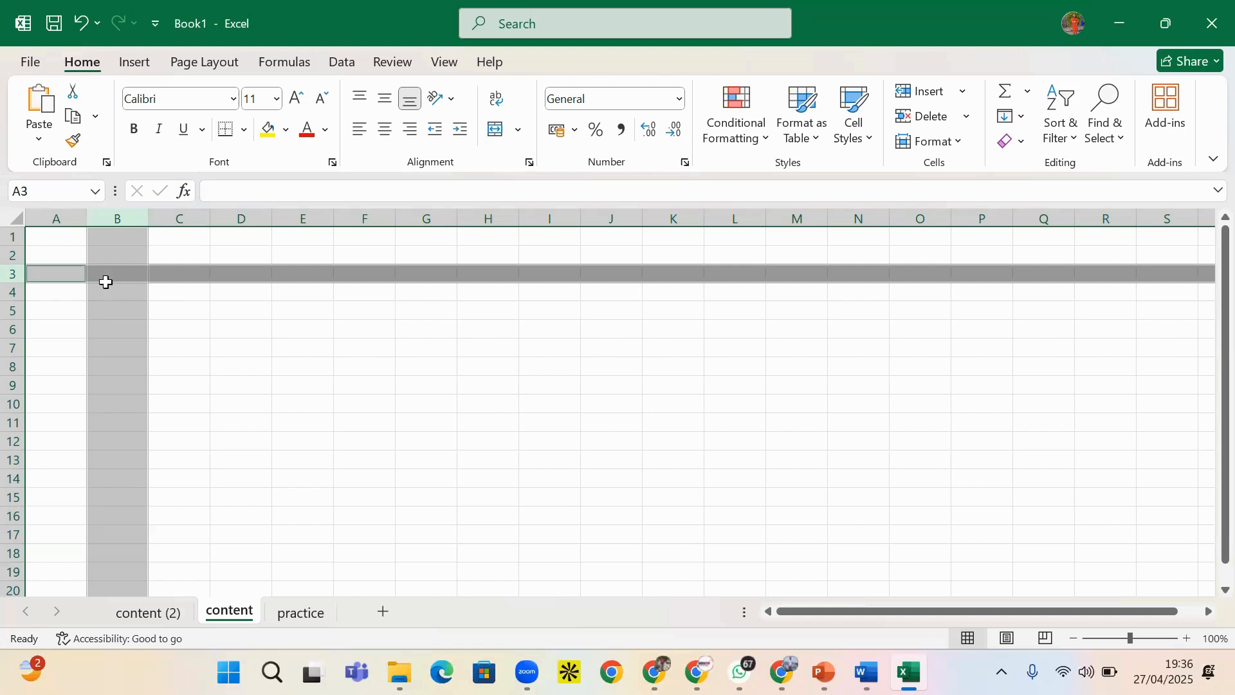
- Select the intersection cell B3 and the single cells C3, D5, C5, C7 and B4 in turn
click(113, 276)
click(201, 274)
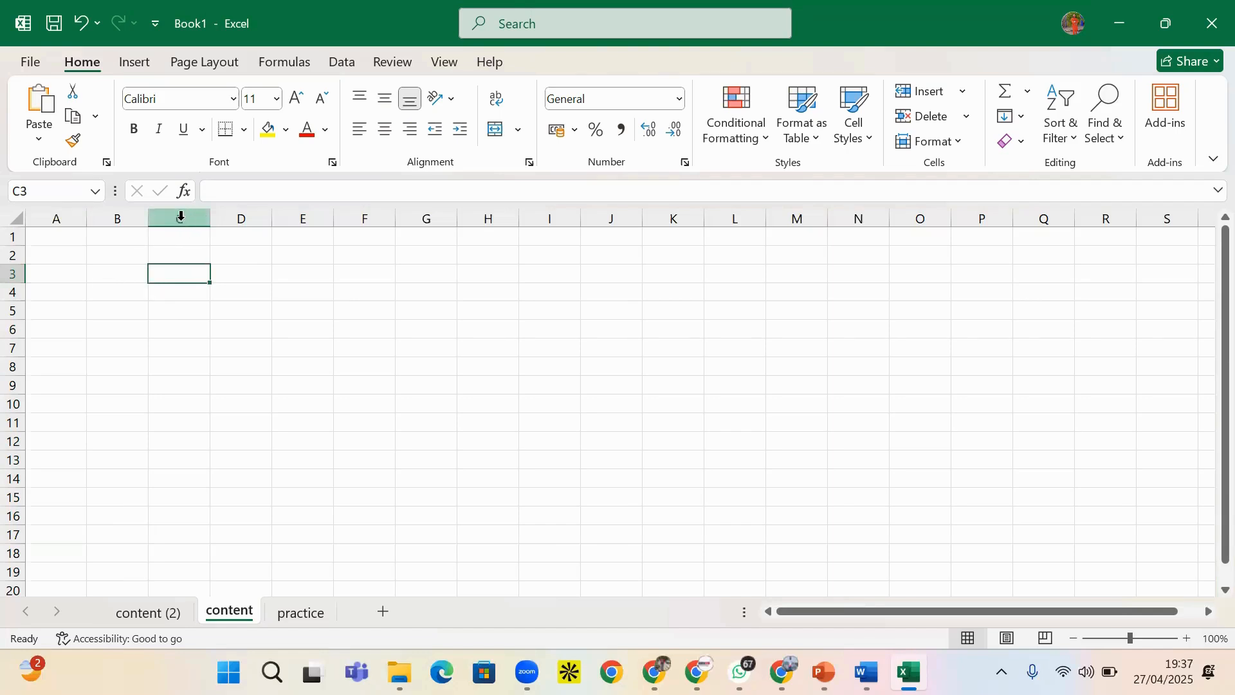
click(256, 309)
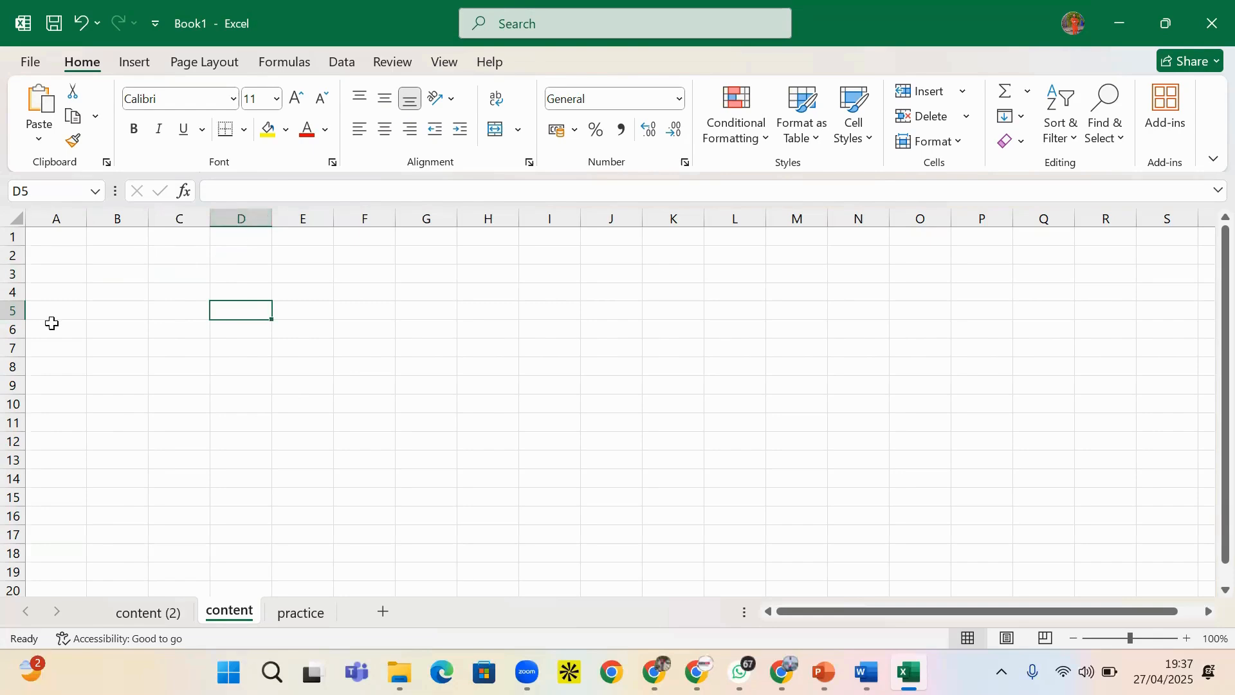
click(167, 313)
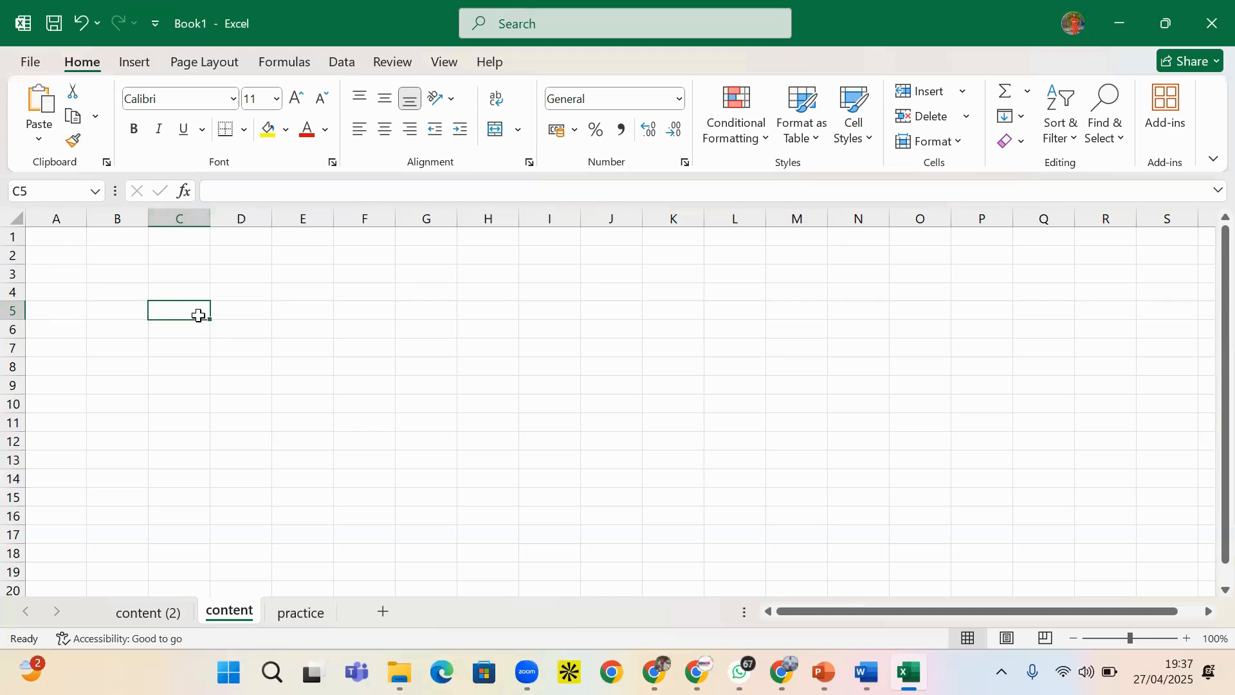
click(162, 342)
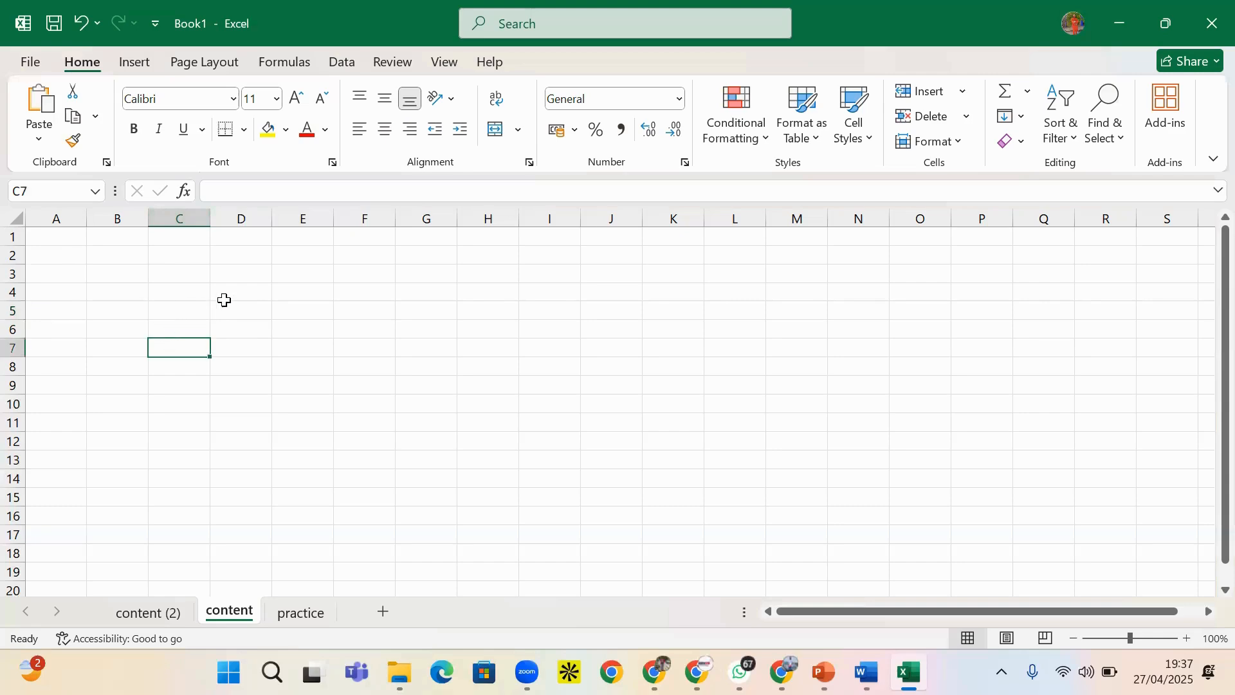
click(100, 286)
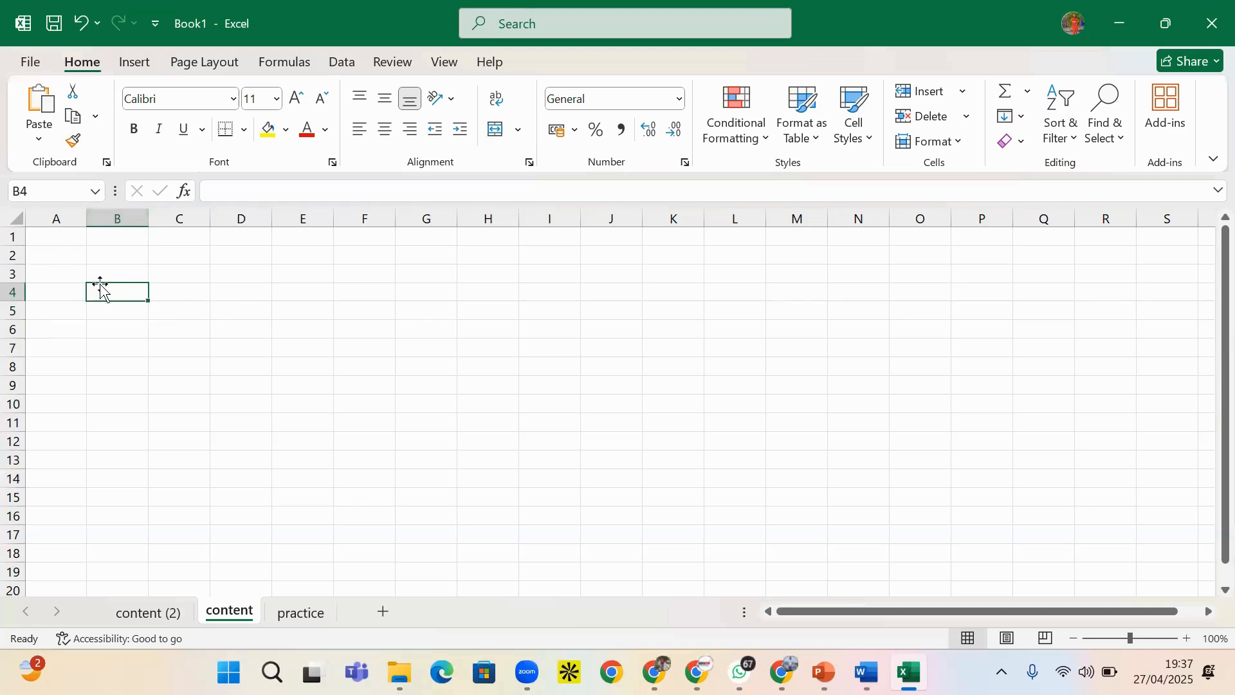
- Select the entire column B, followed by the single cells D7, B2 and D4
click(132, 210)
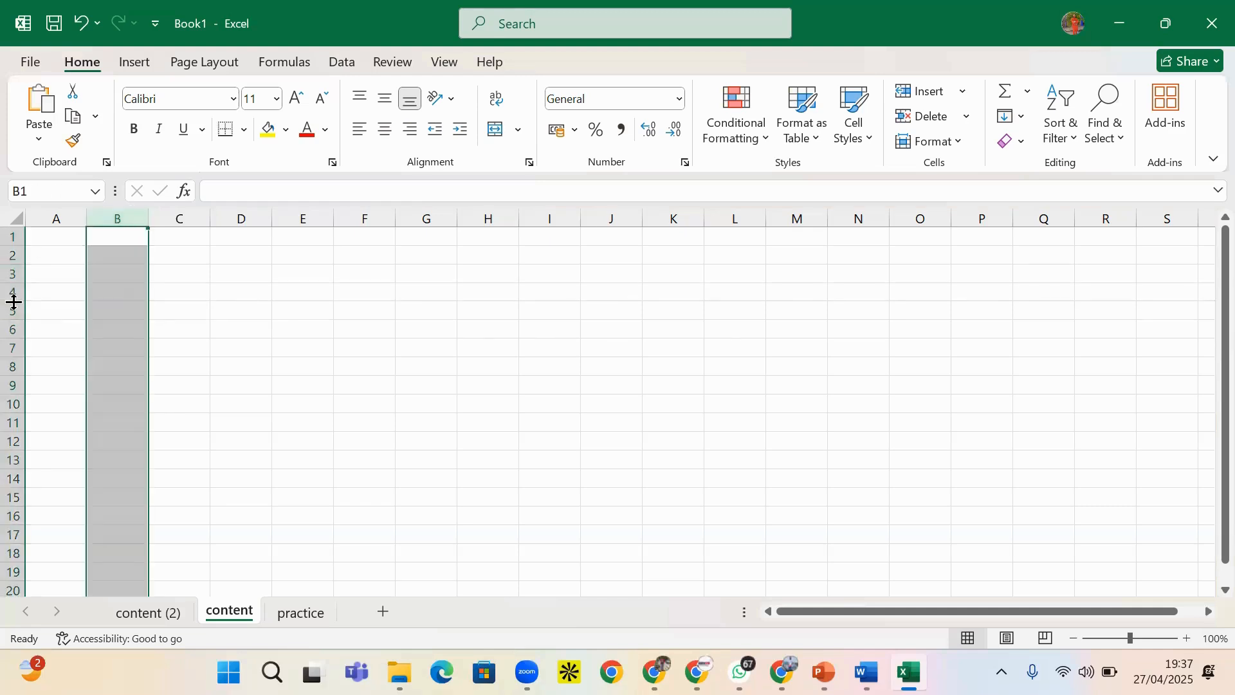
click(215, 341)
click(111, 250)
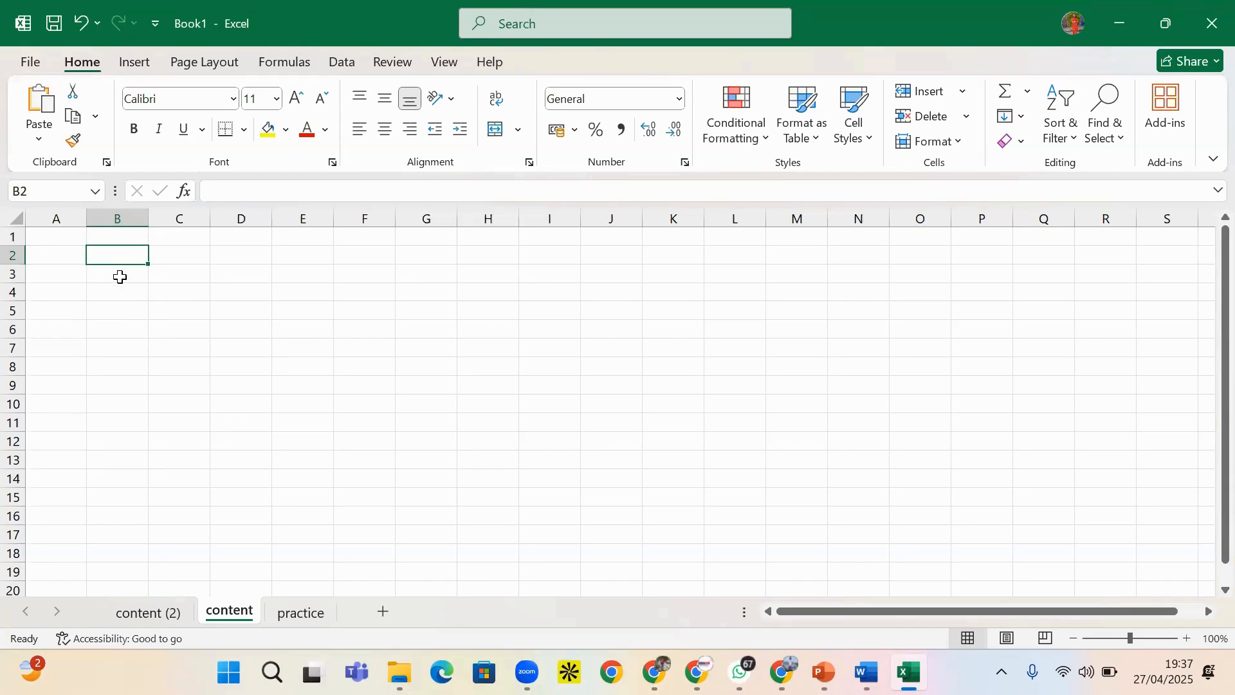
click(230, 287)
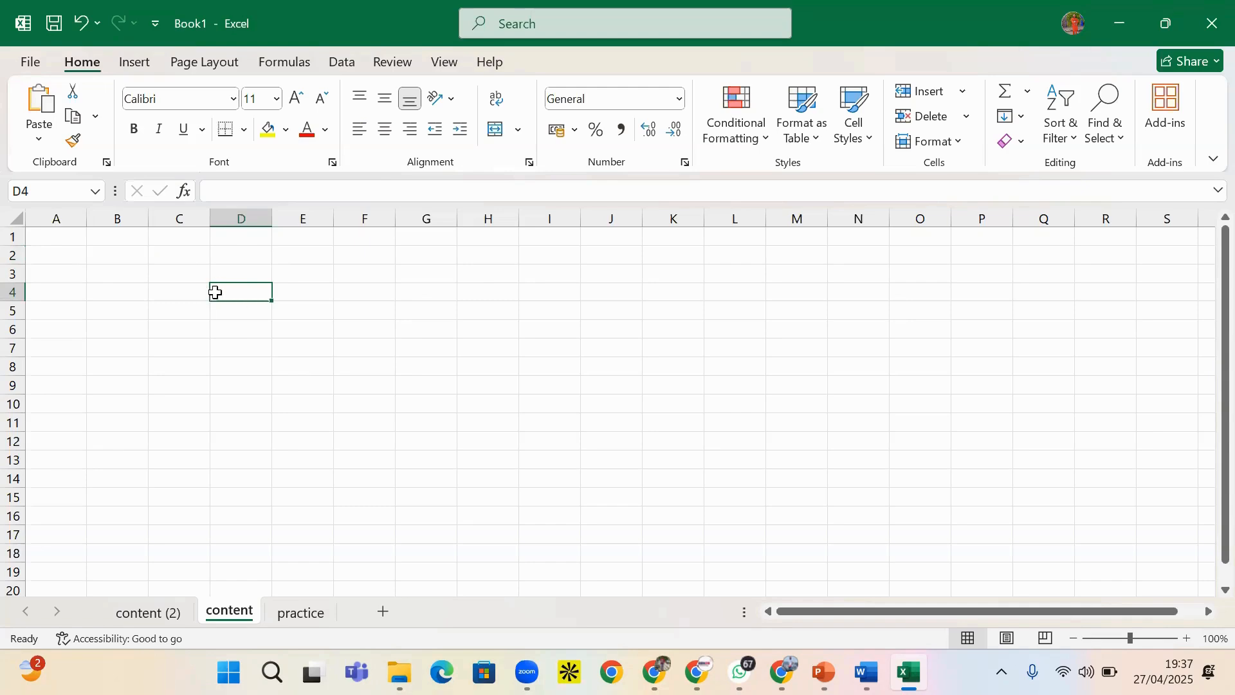
- Enter the sample text ccdcv in cell C4, vvv in cell D4 and vfvf in cell D6
click(180, 298)
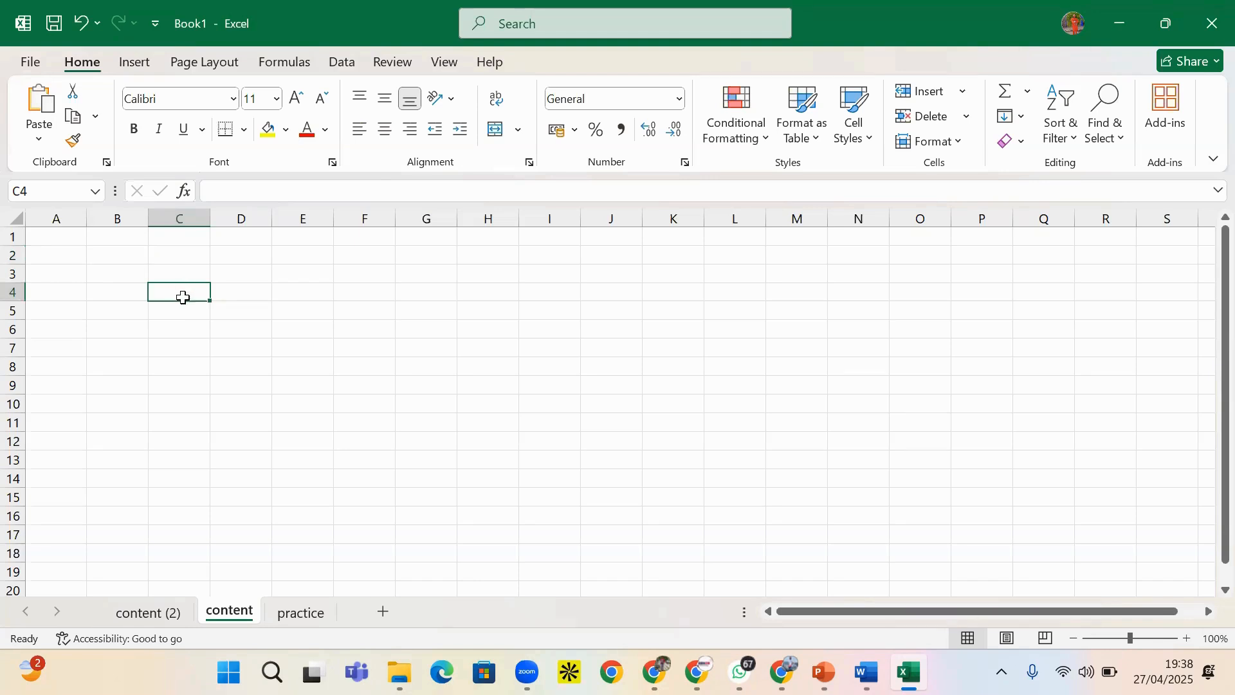
text(ccdcv)
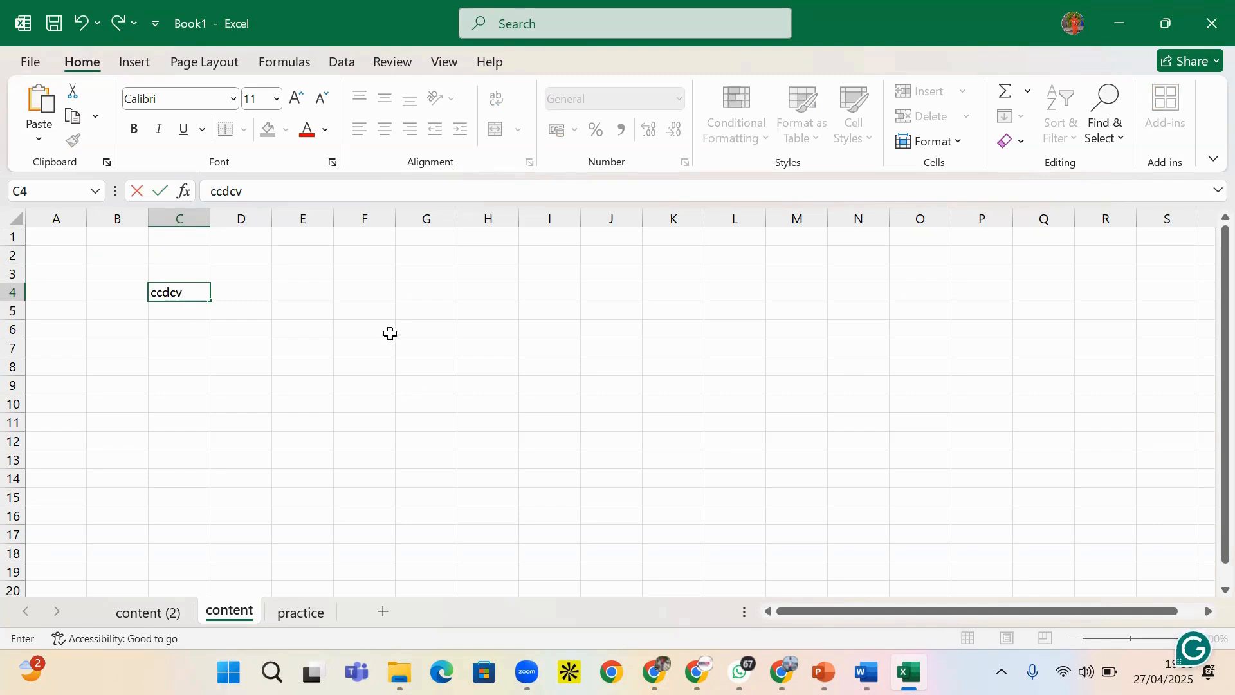
click(256, 299)
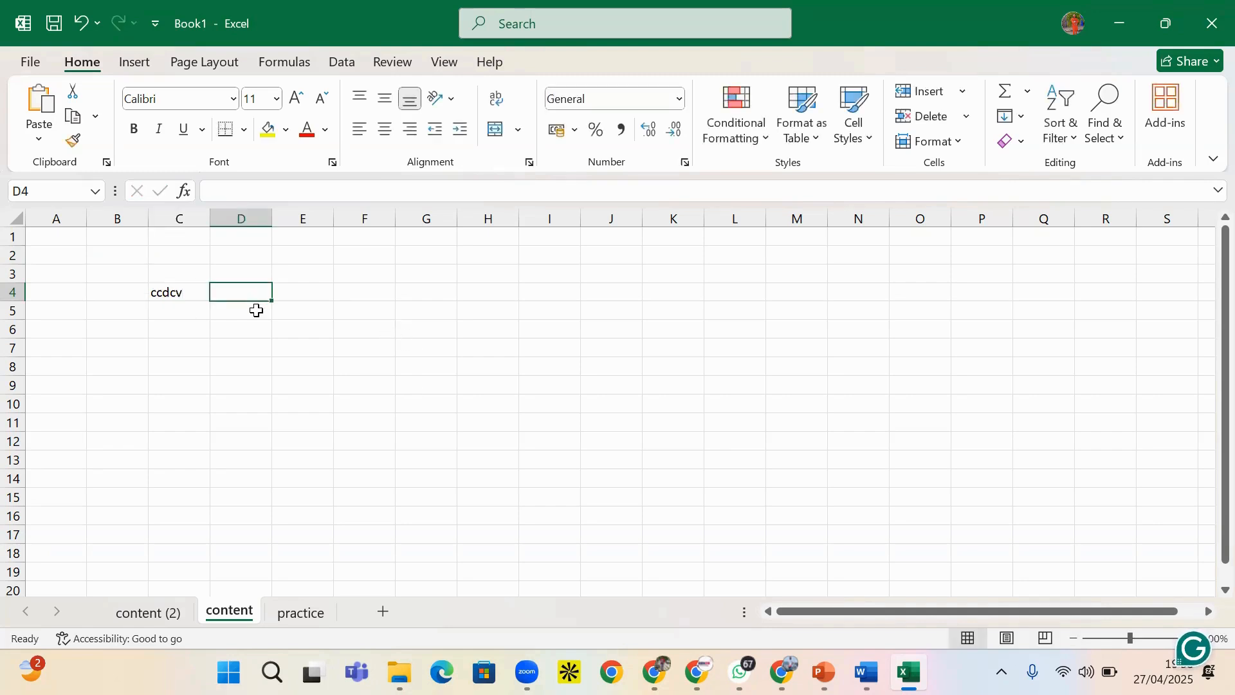
text(vvv)
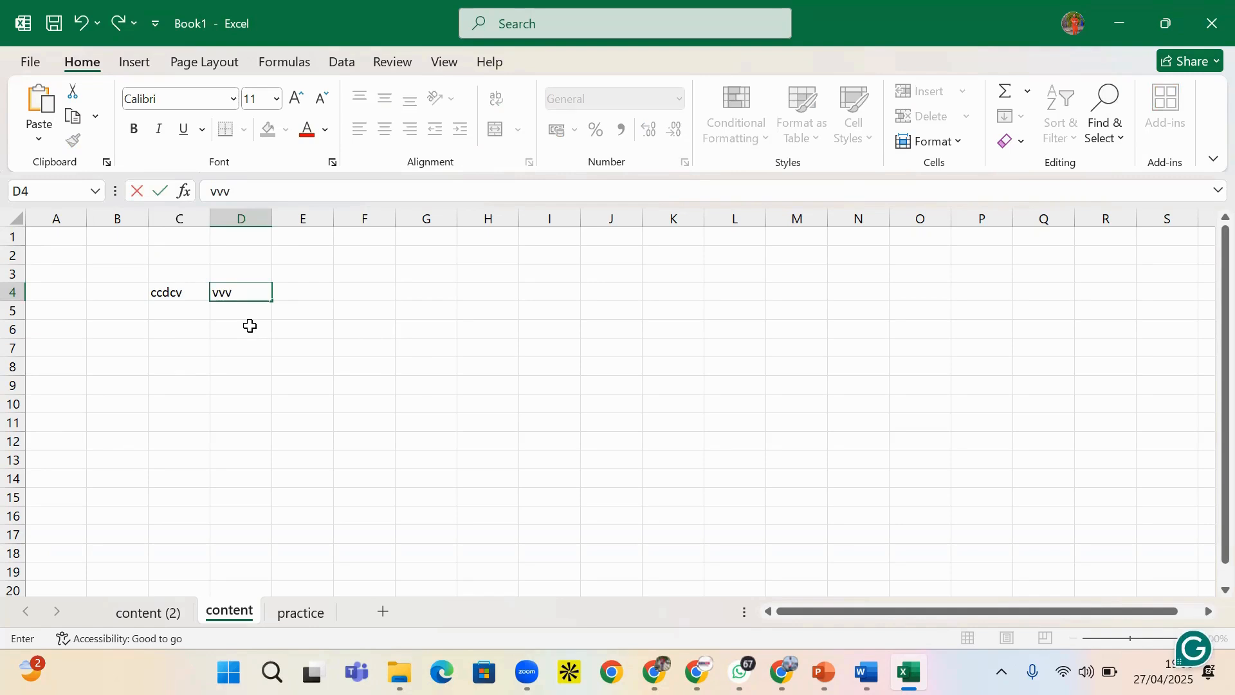
click(233, 325)
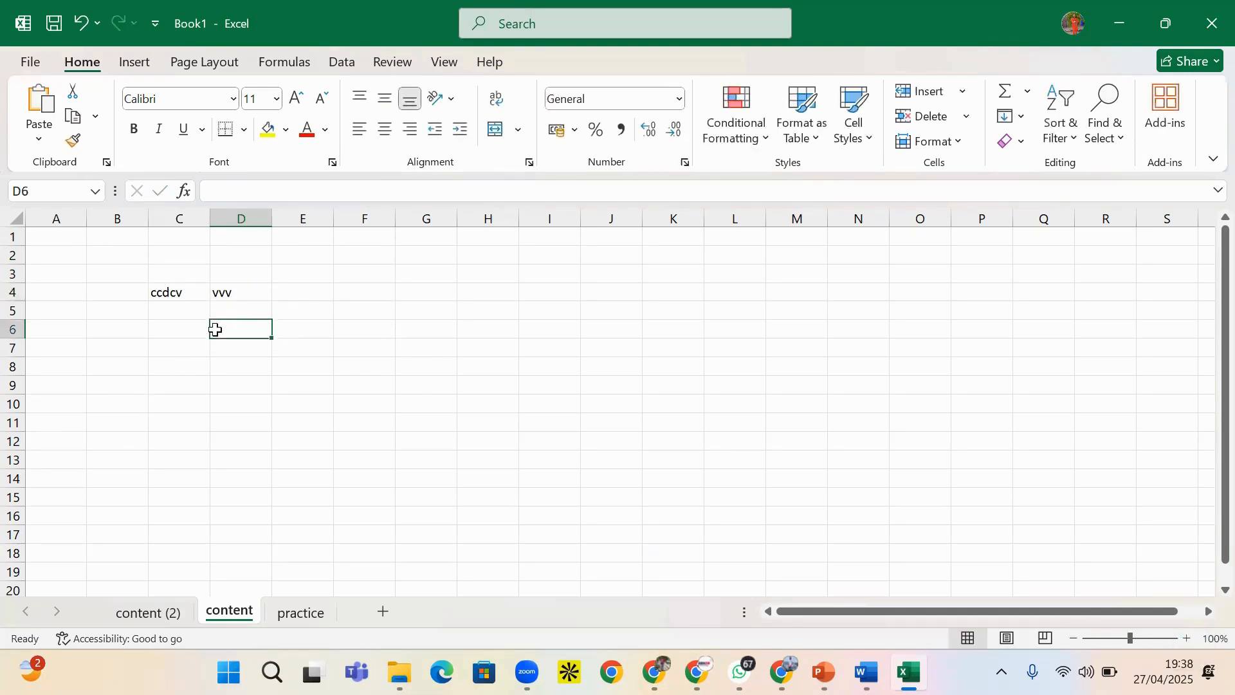
text(vfvf)
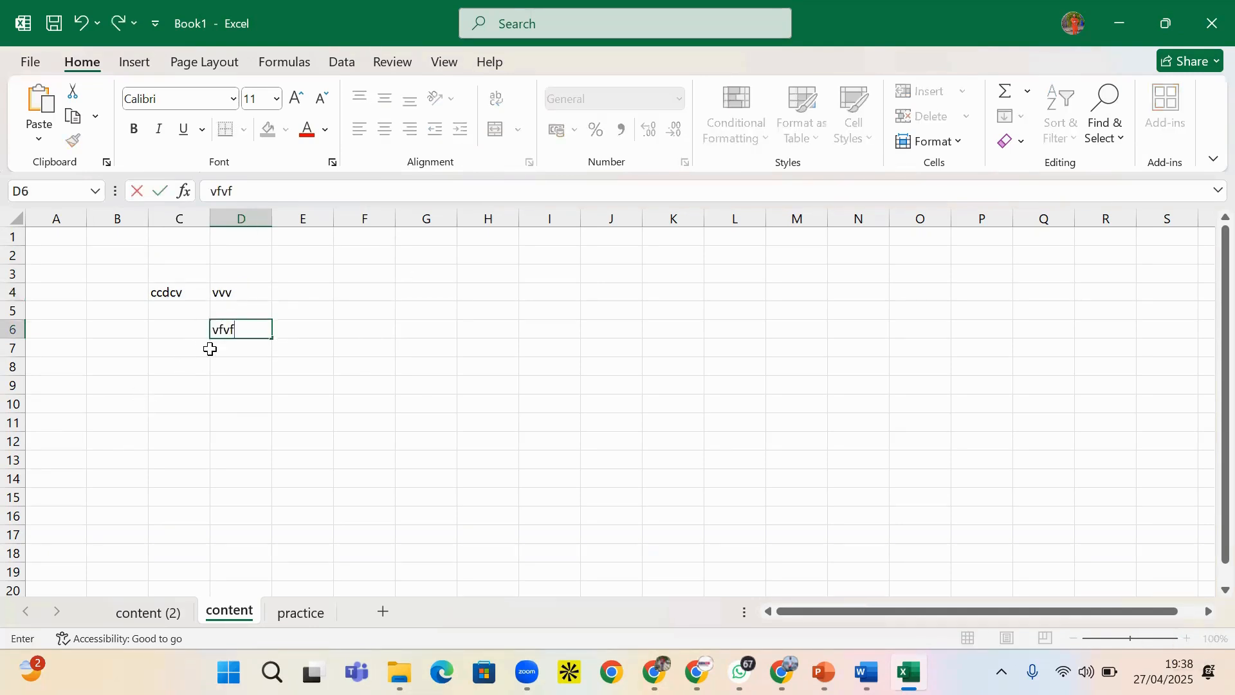
click(326, 321)
click(254, 317)
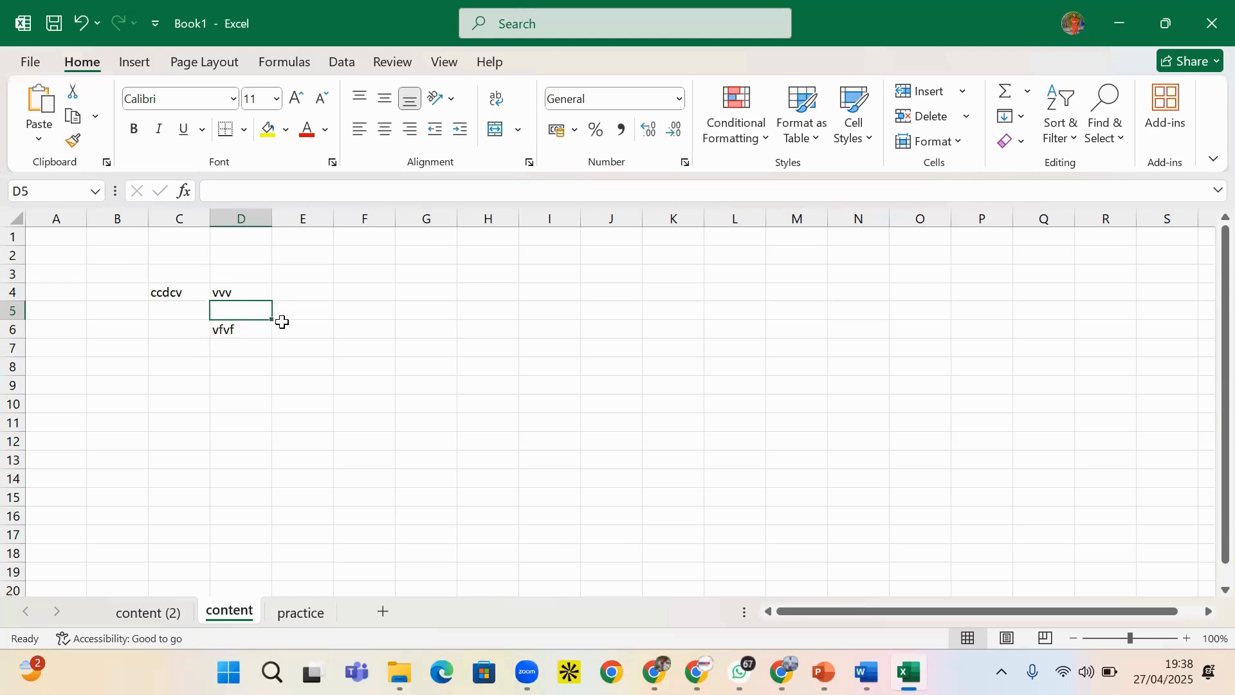
- Enter mon in cell E5 and autofill the weekday series down to cell E13
click(303, 310)
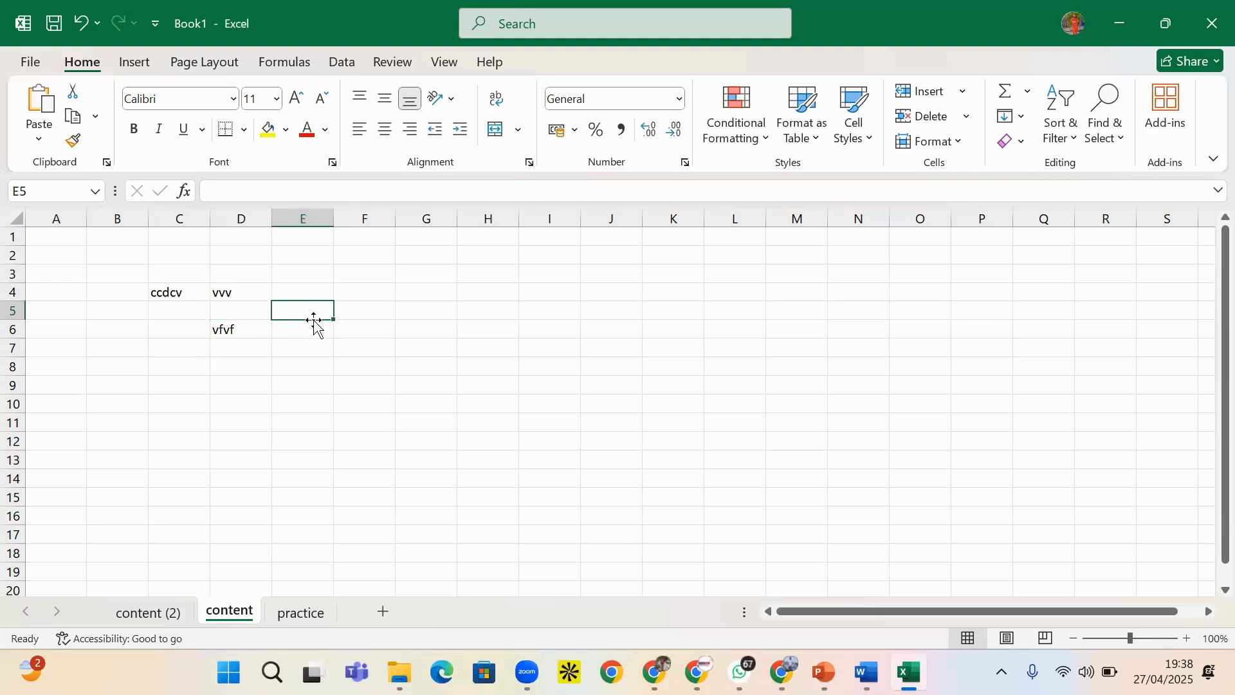
text(mon)
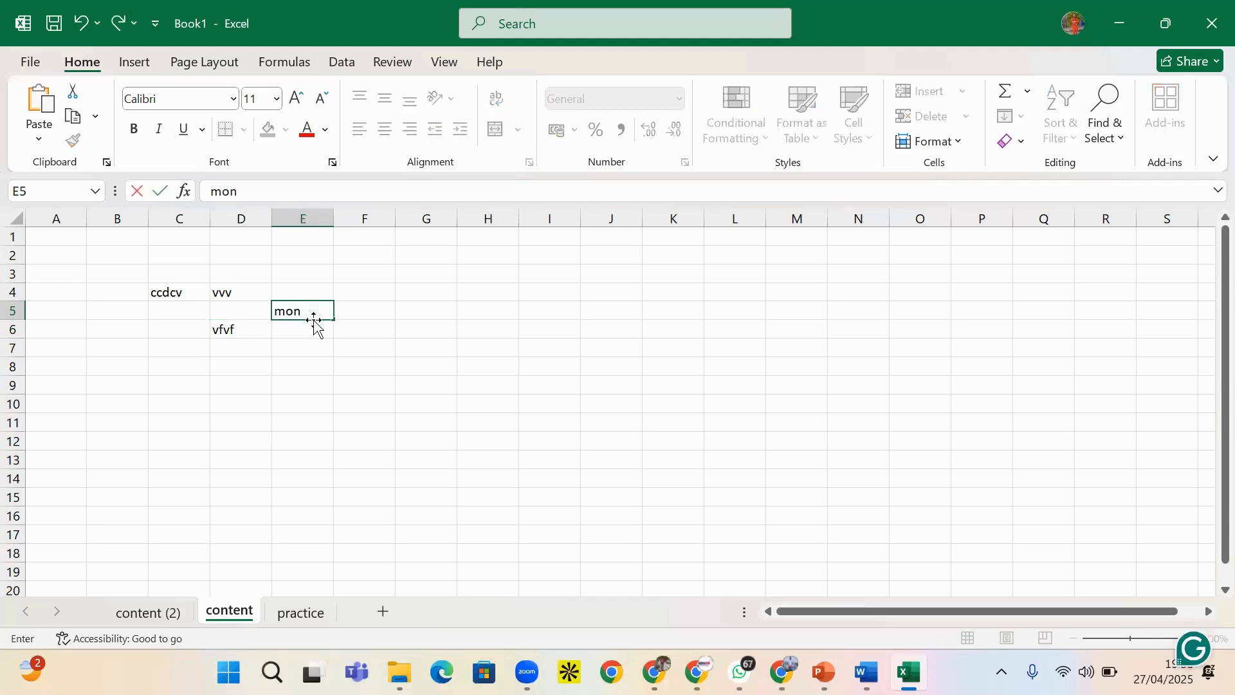
click(290, 342)
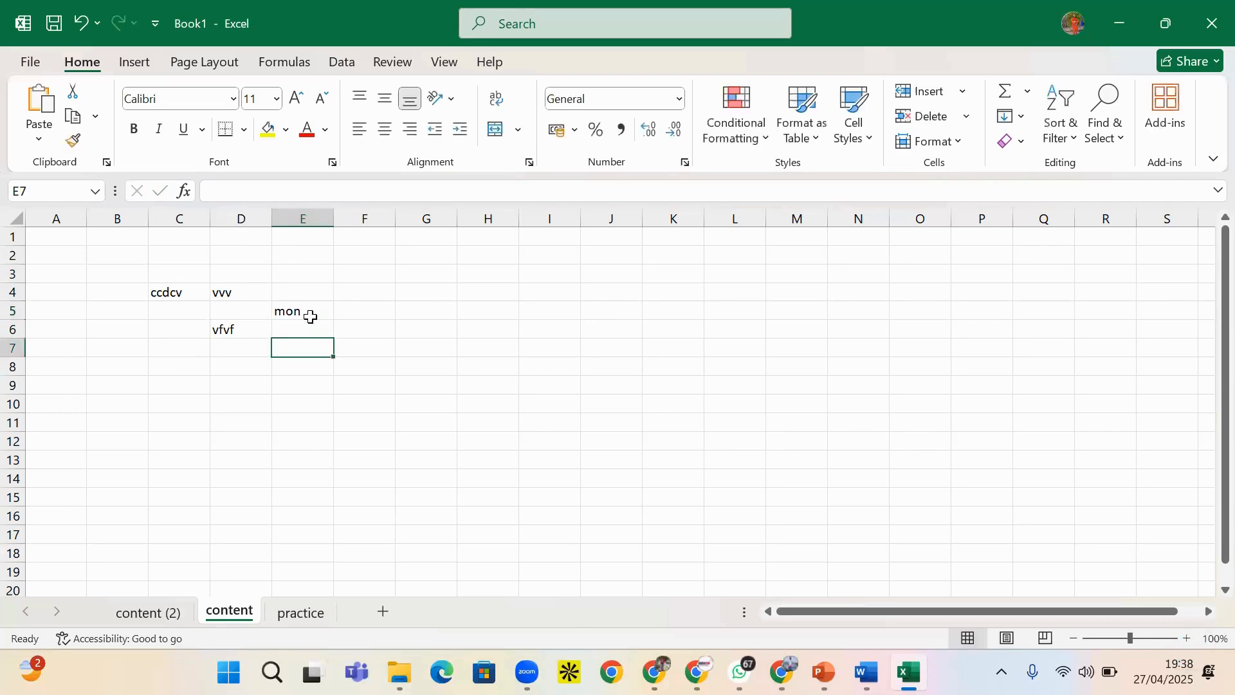
click(310, 315)
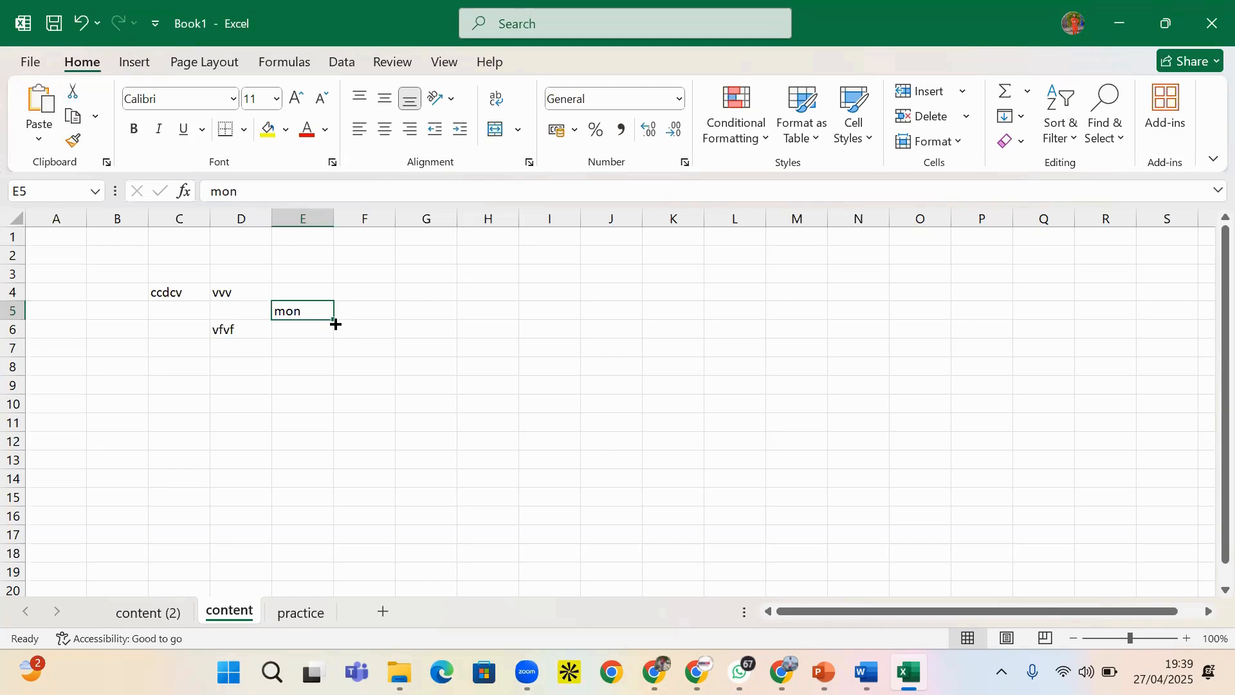
drag(332, 318, 310, 470)
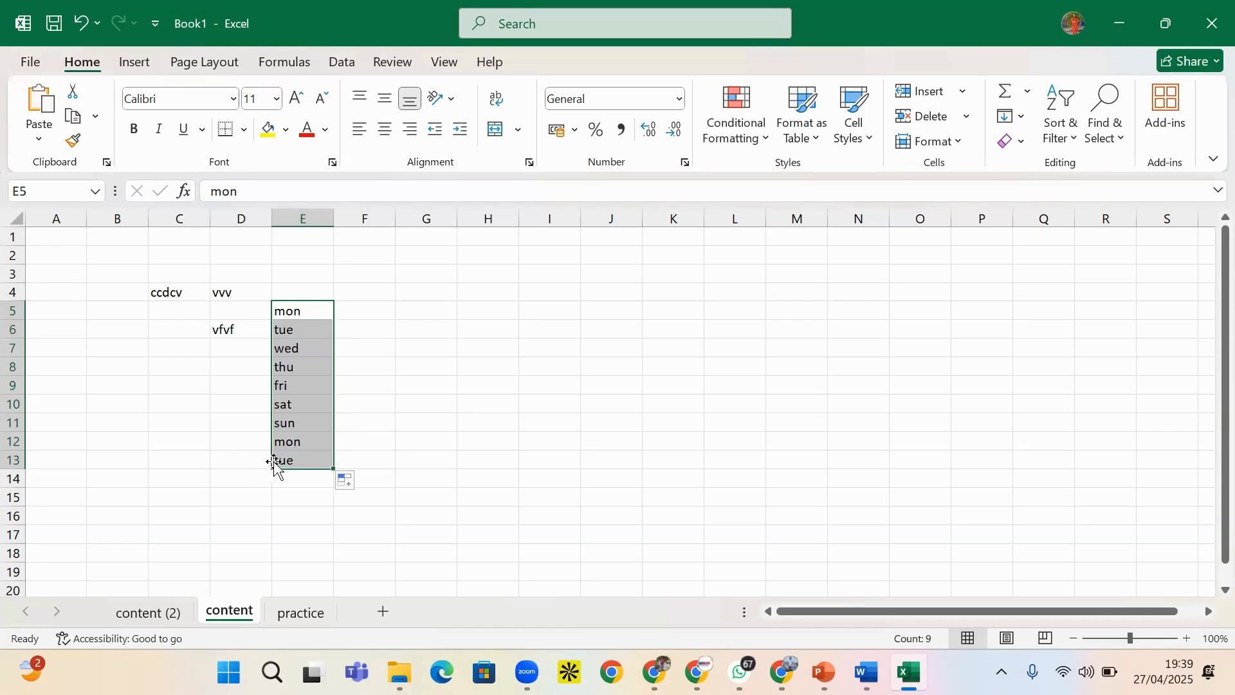
- Clear the weekday series from cells E5 to E13
click(371, 309)
drag(314, 316, 296, 460)
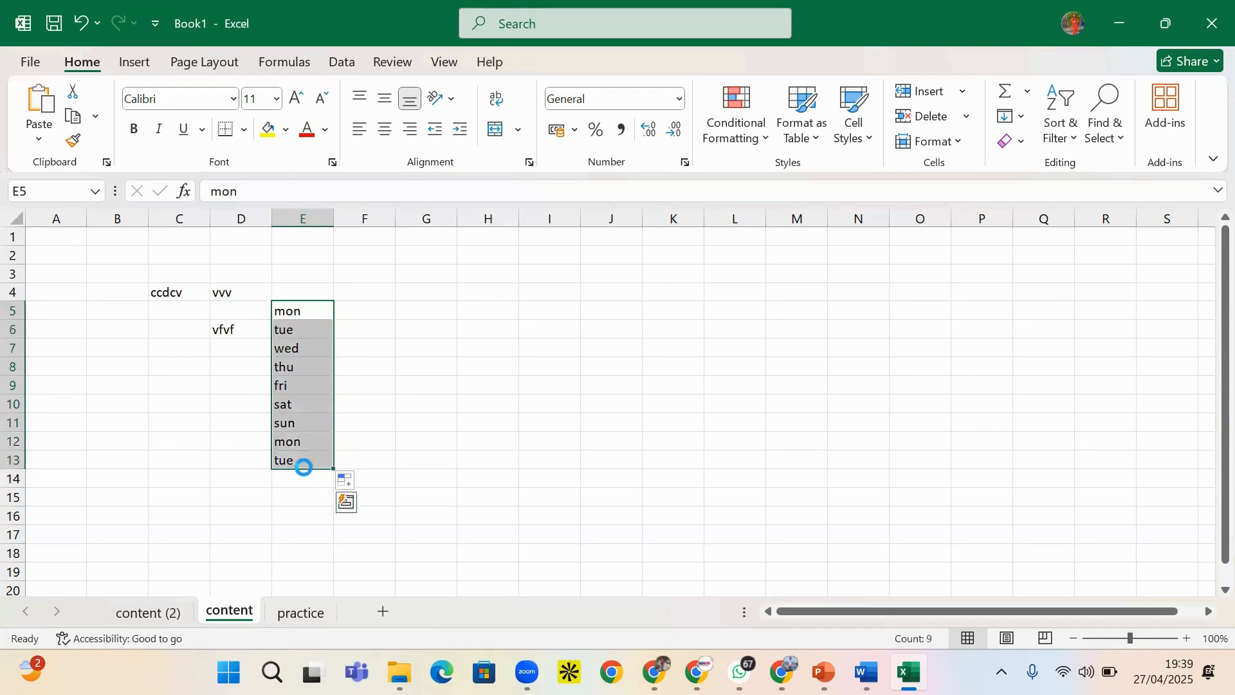
key(Delete)
- Enter jan in cell E5 and autofill the month series across row 5 to cell Q5
click(324, 311)
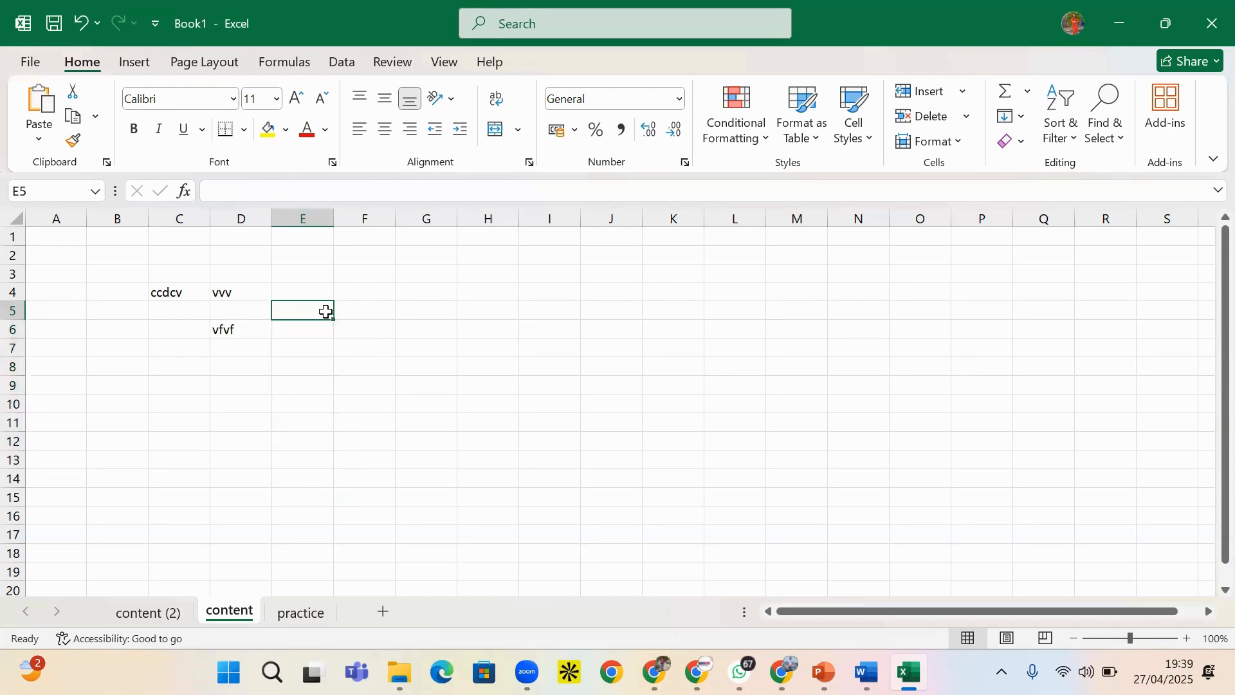
text(jan)
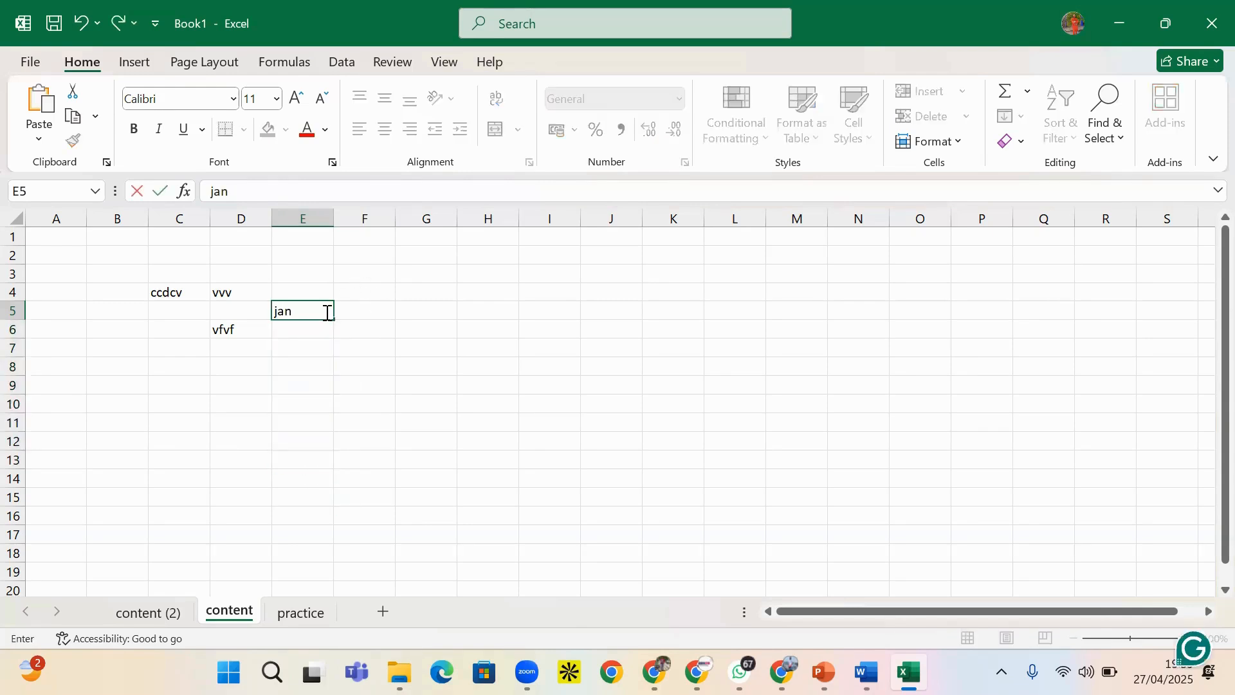
click(295, 353)
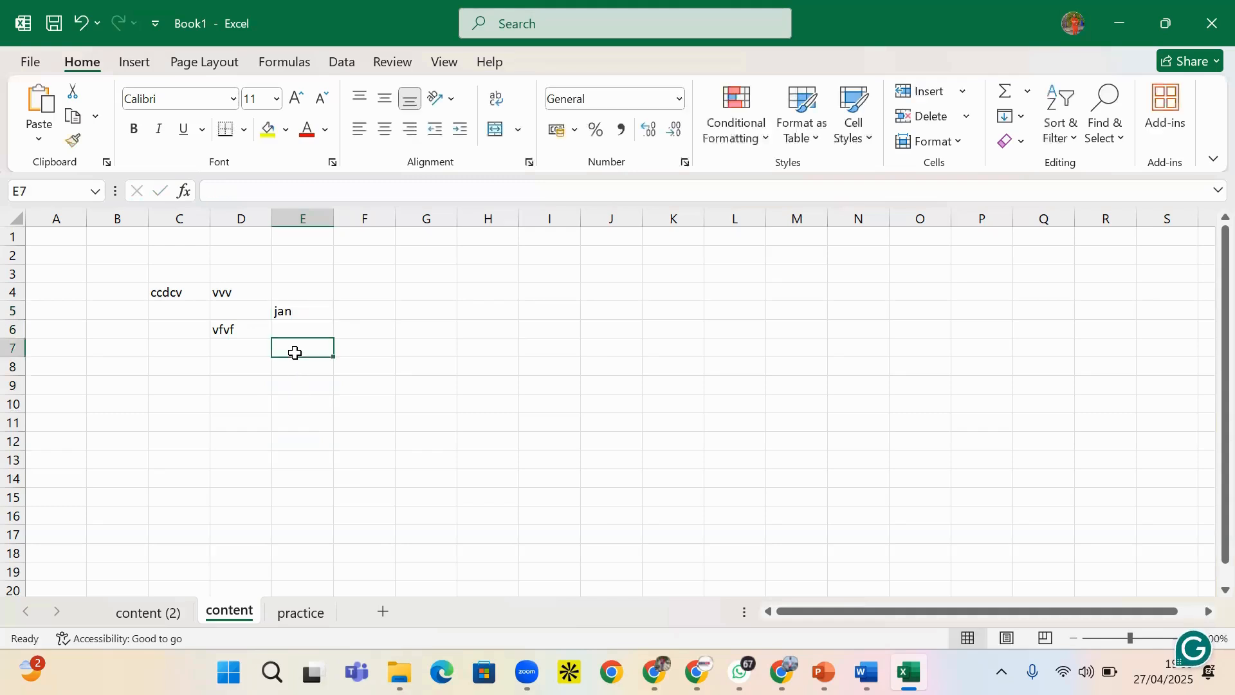
click(309, 313)
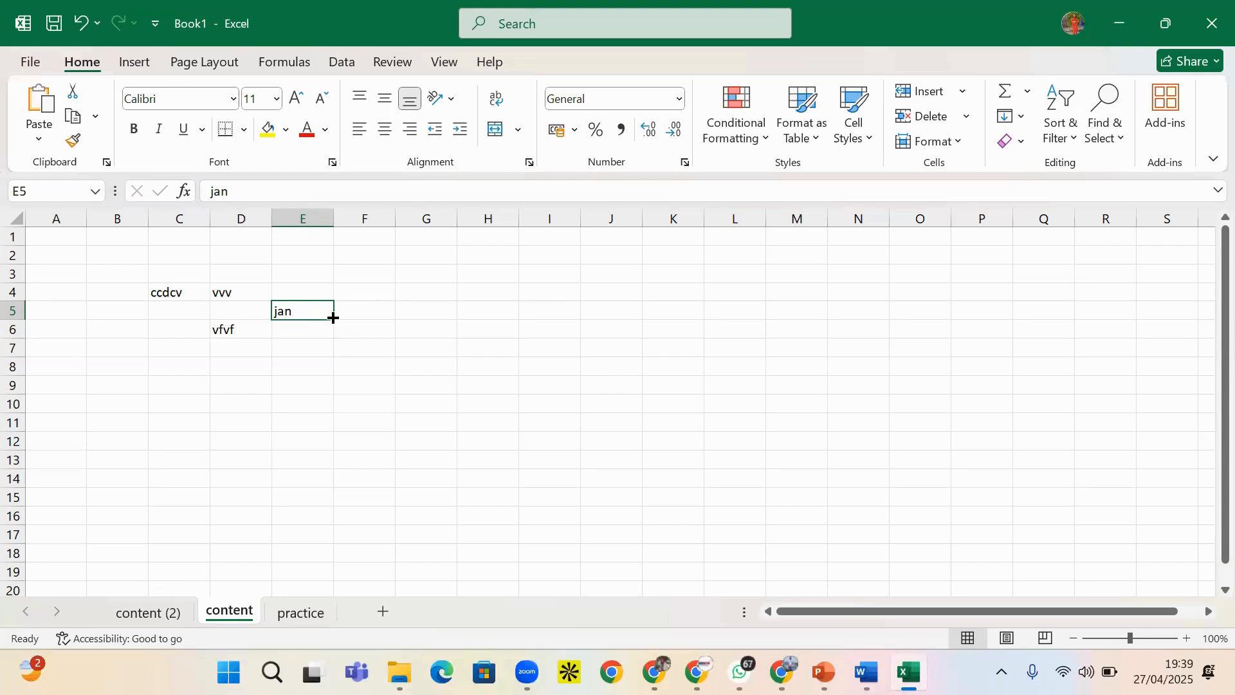
mouse_move(333, 320)
mouse_down()
mouse_move(643, 383)
mouse_move(599, 366)
mouse_up()
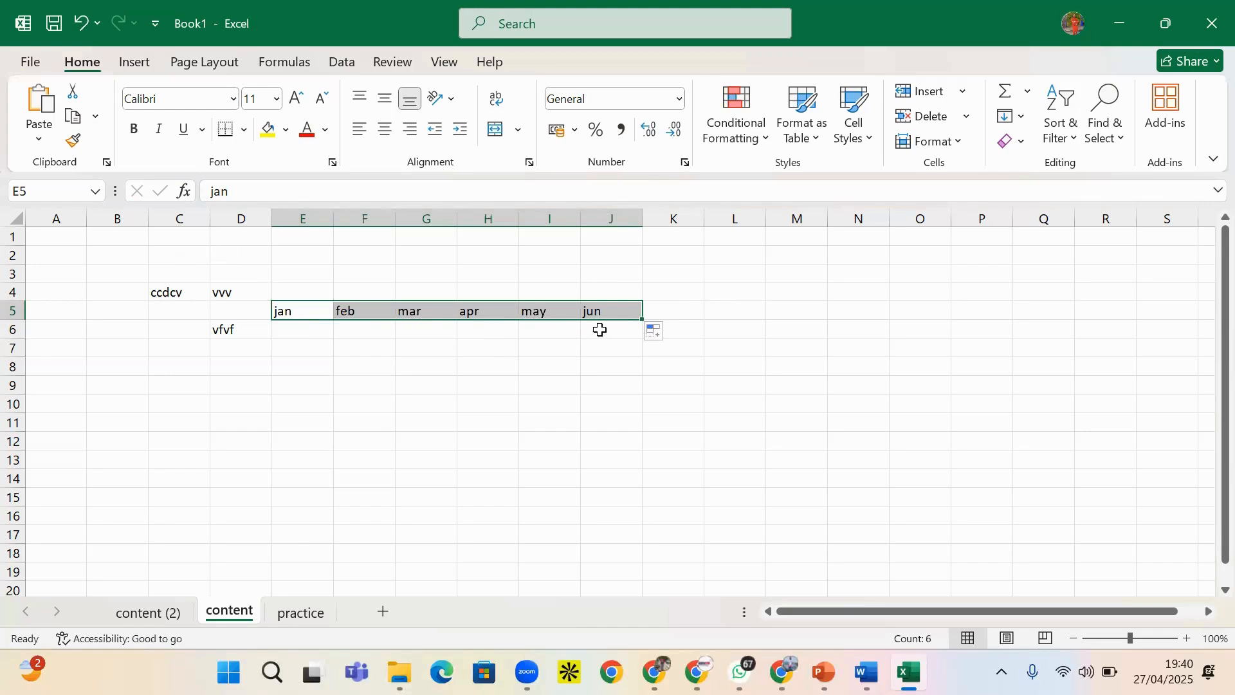
drag(642, 320, 963, 394)
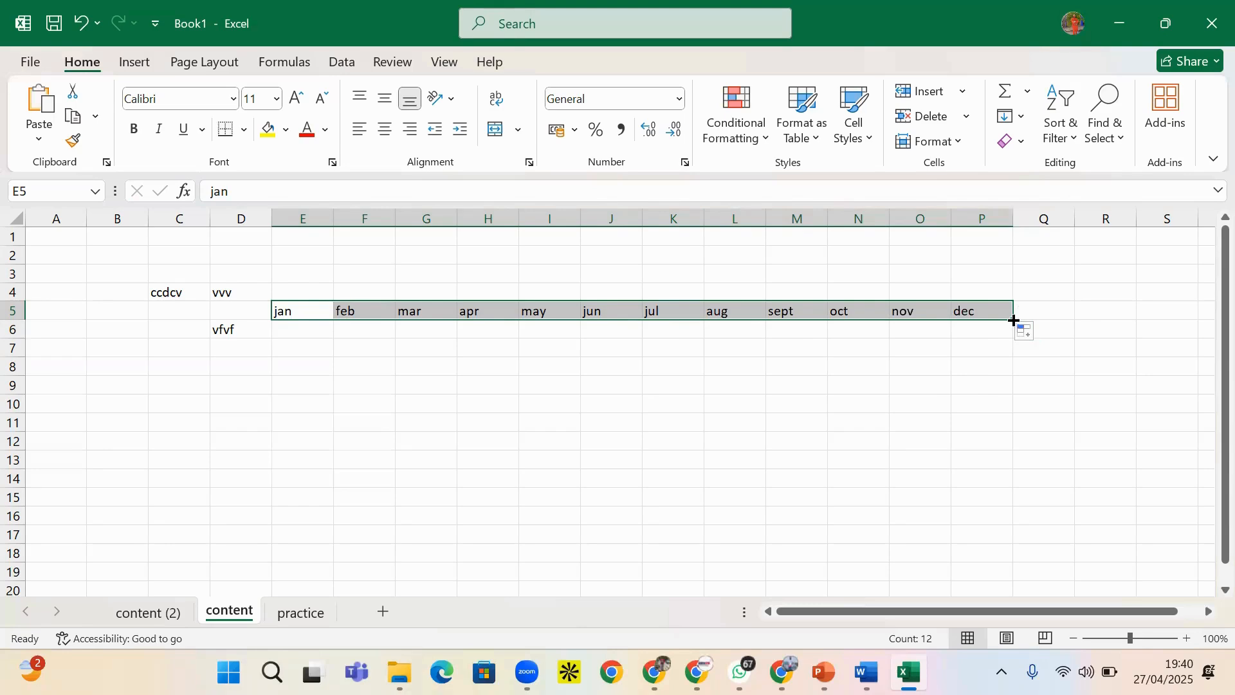
drag(1015, 320, 1068, 321)
- Enter the number 1 in cell E6, directly below jan, and reselect that cell
click(302, 332)
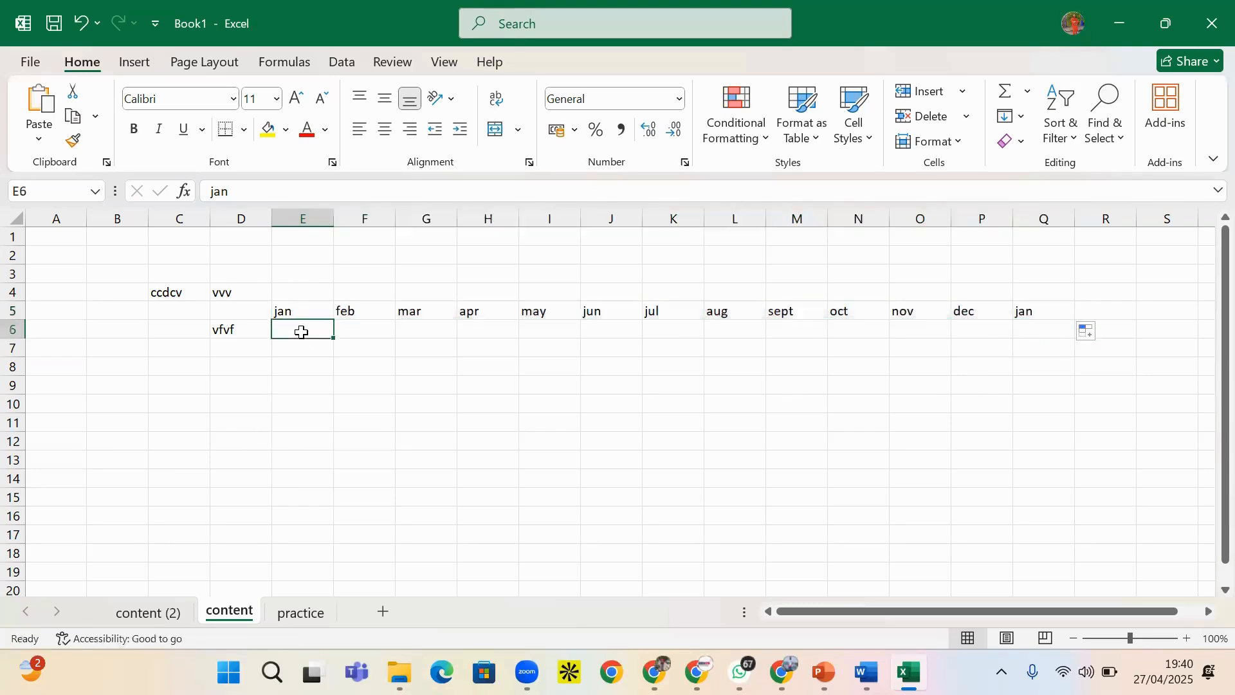
click(316, 309)
click(318, 331)
text(1)
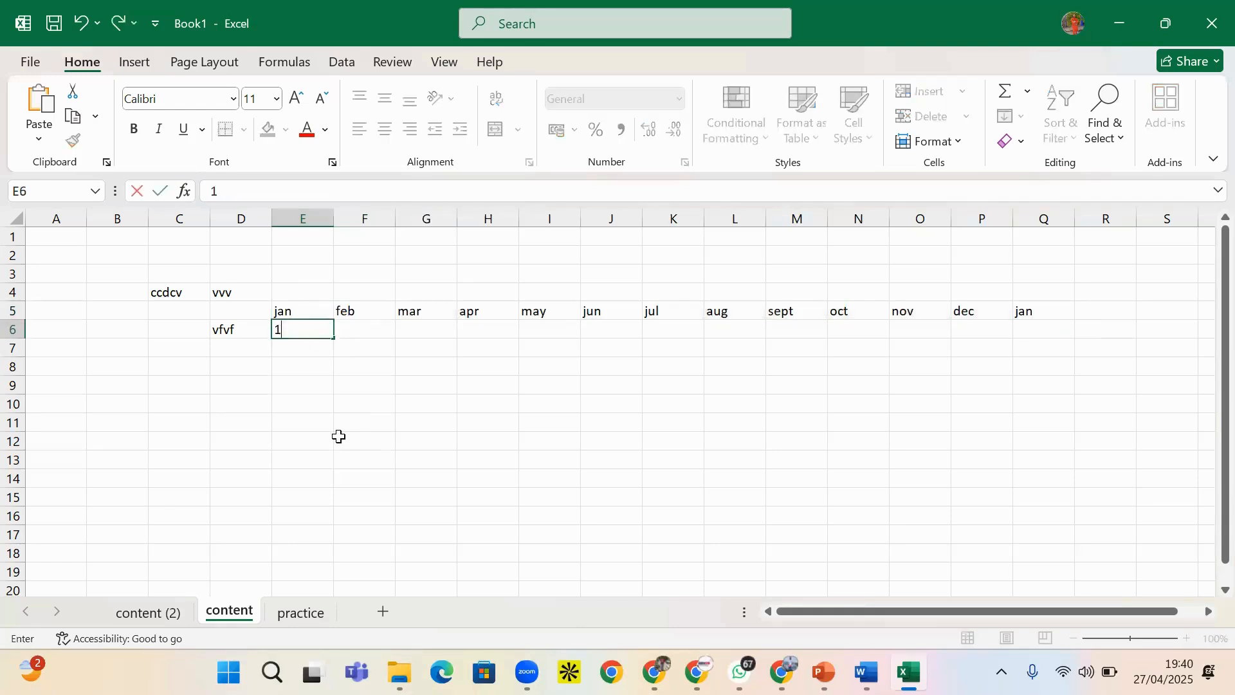
key(Return)
key(Up)
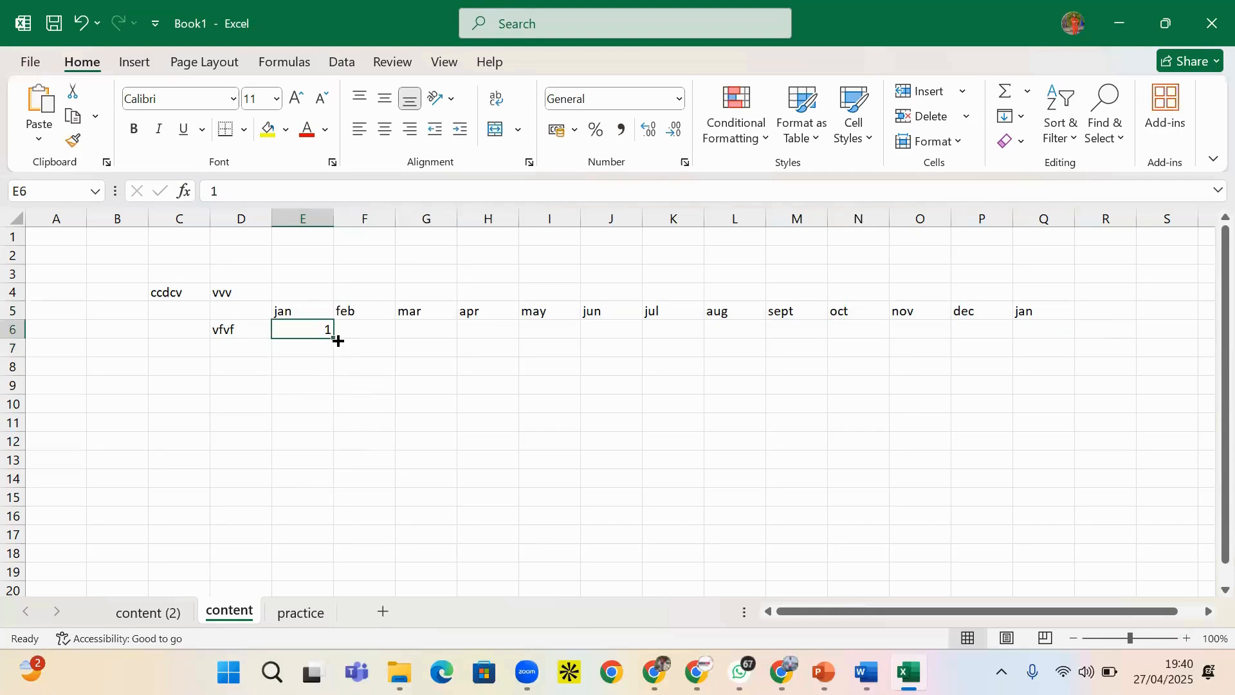
- Replace the text in cell D4 with mon and autofill the weekday series down to cell D15
click(243, 291)
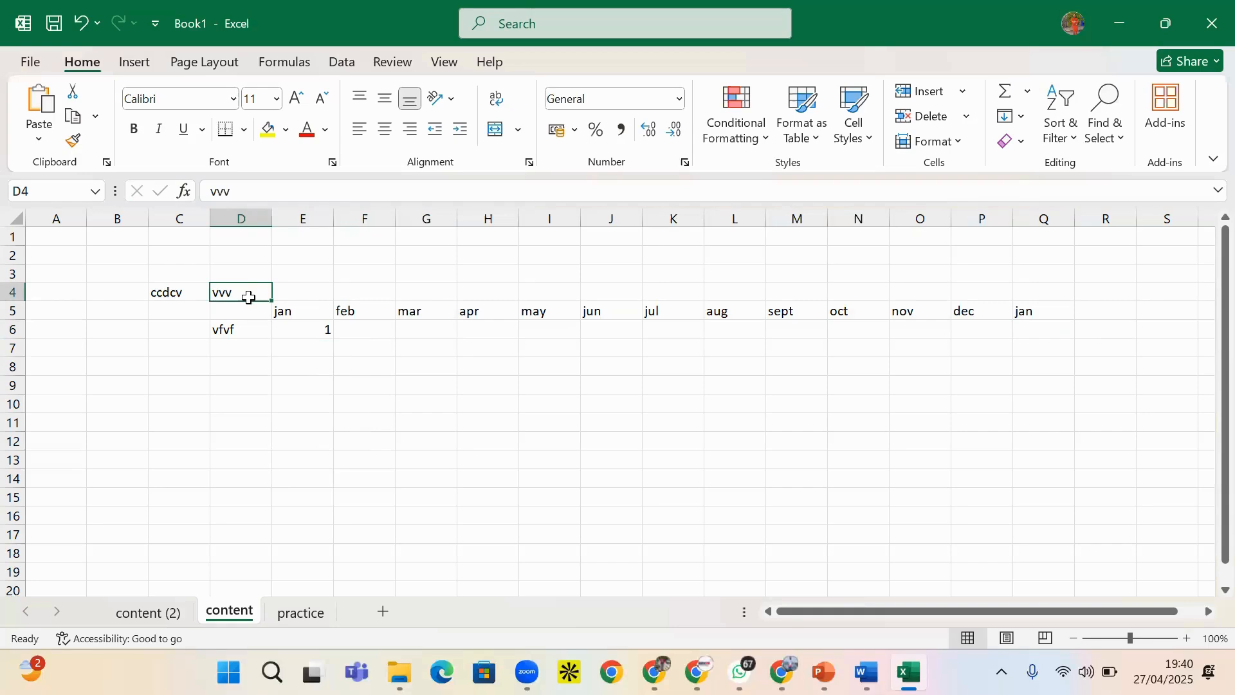
text(ma)
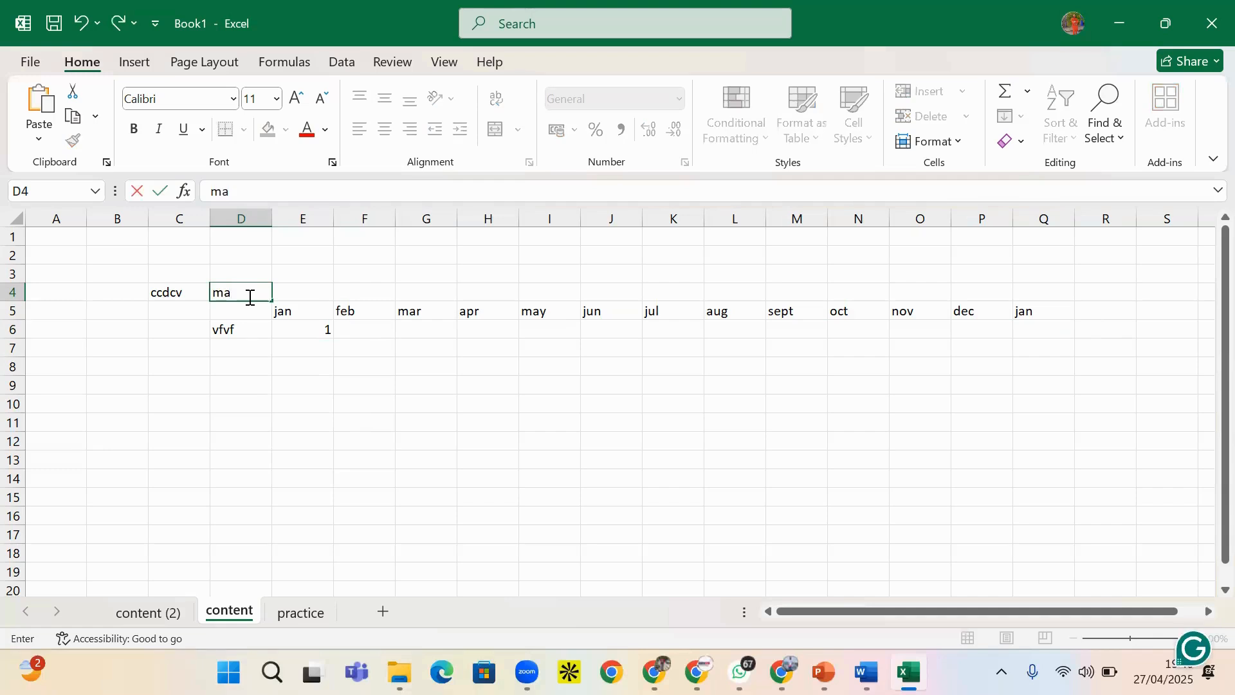
key(BackSpace)
text(on)
key(Return)
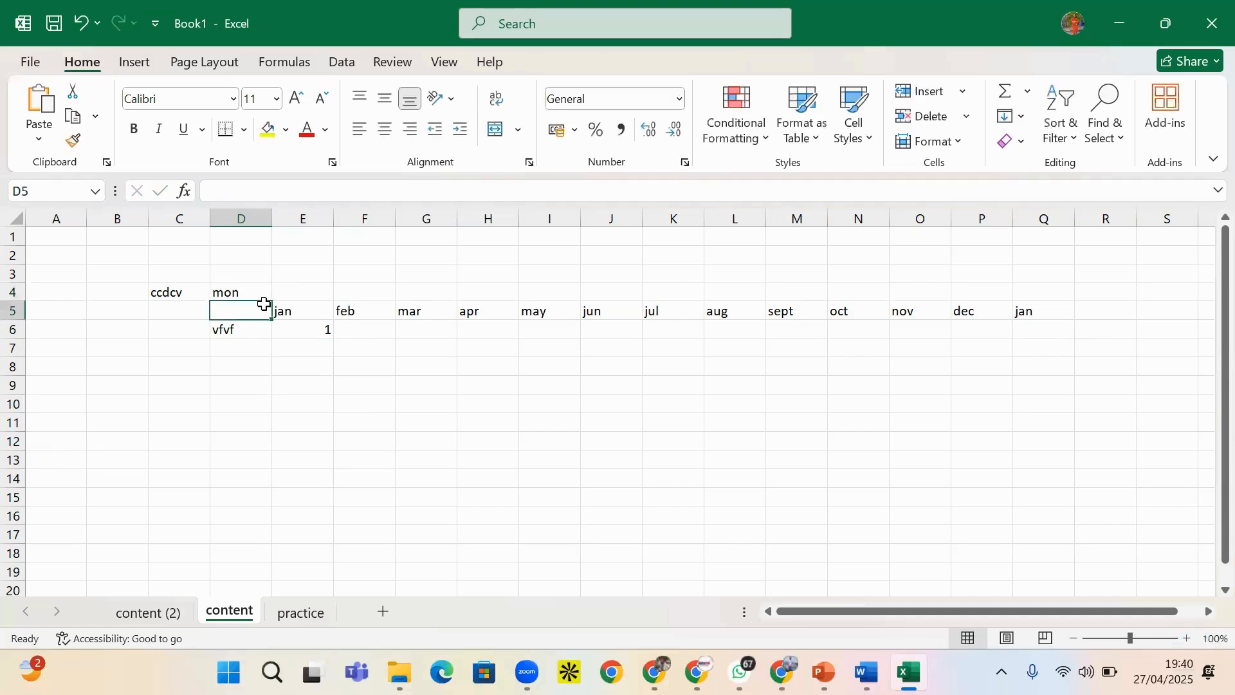
key(Up)
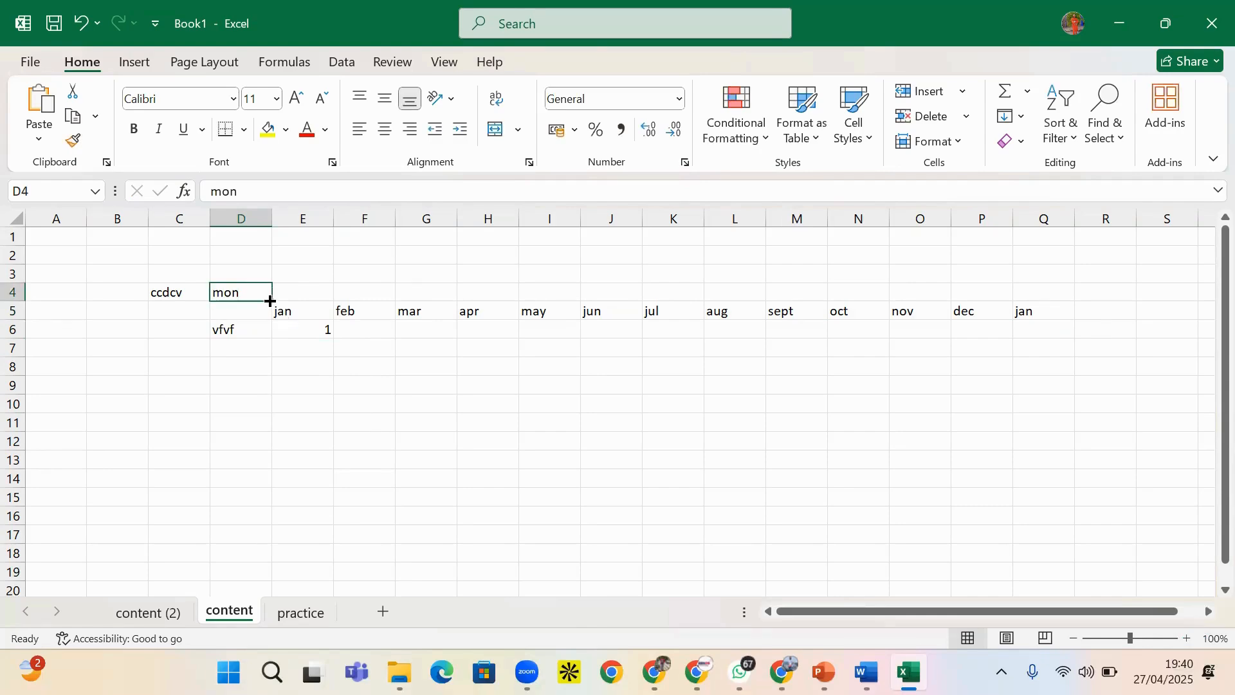
drag(277, 300, 231, 497)
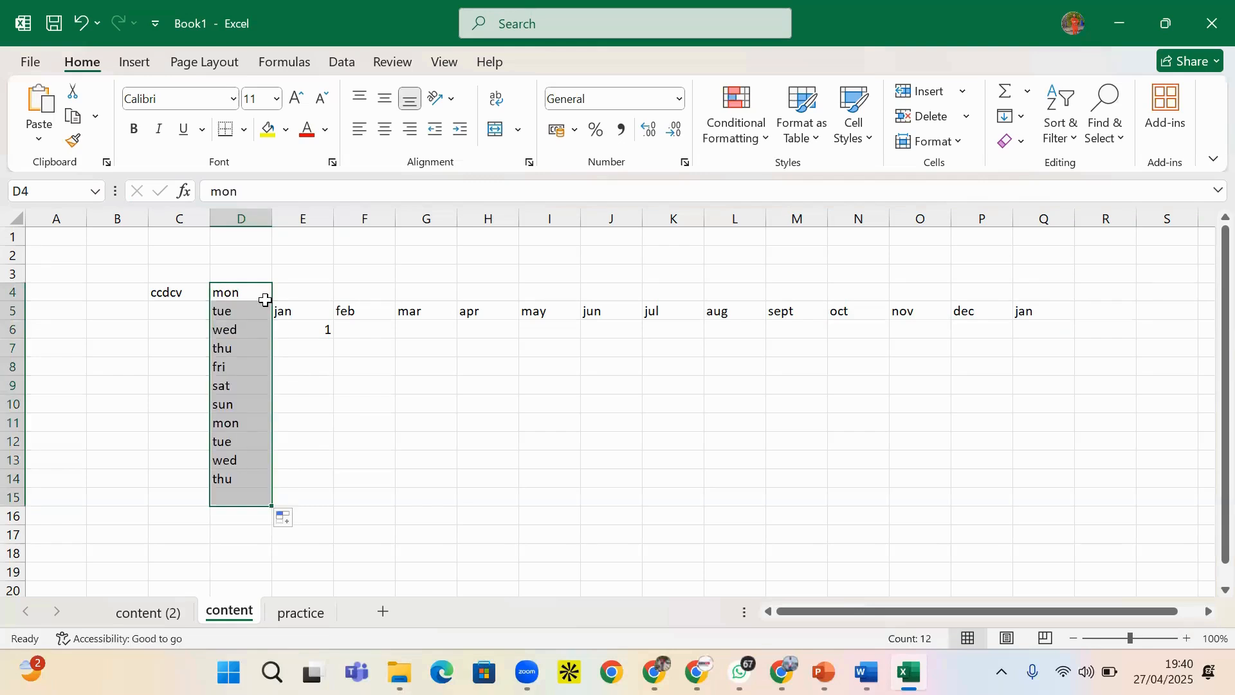
scroll(237, 345, down, 1)
scroll(237, 347, up, 1)
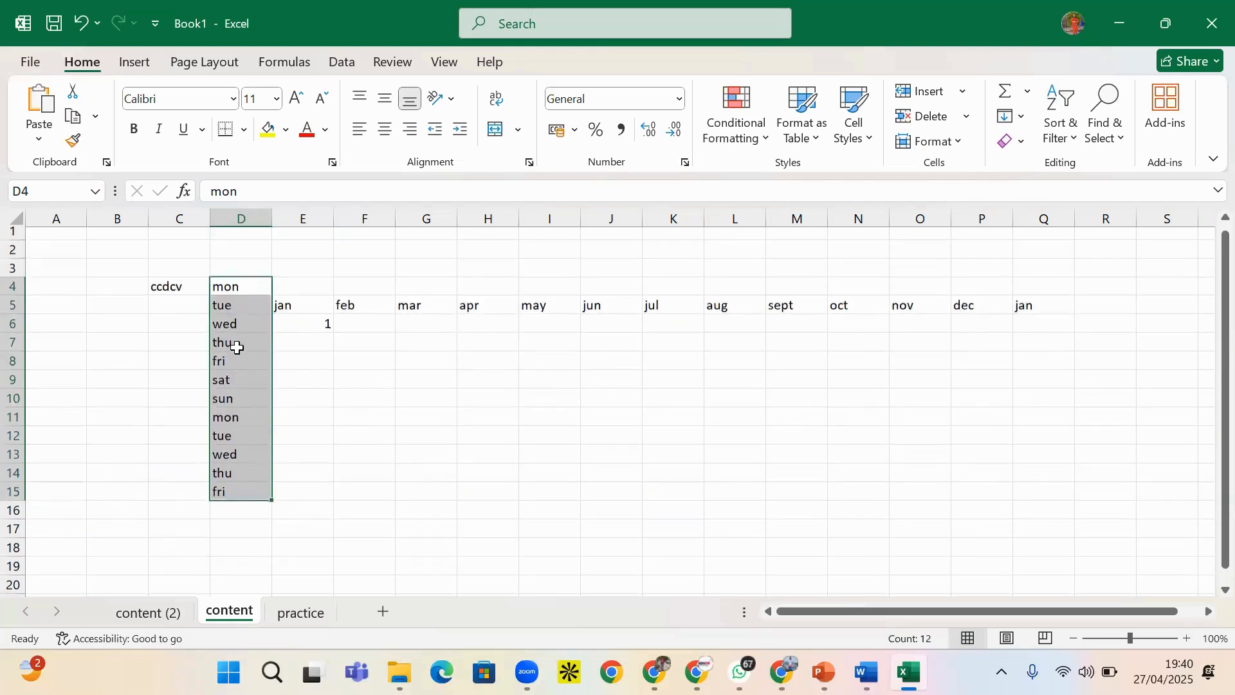
click(305, 361)
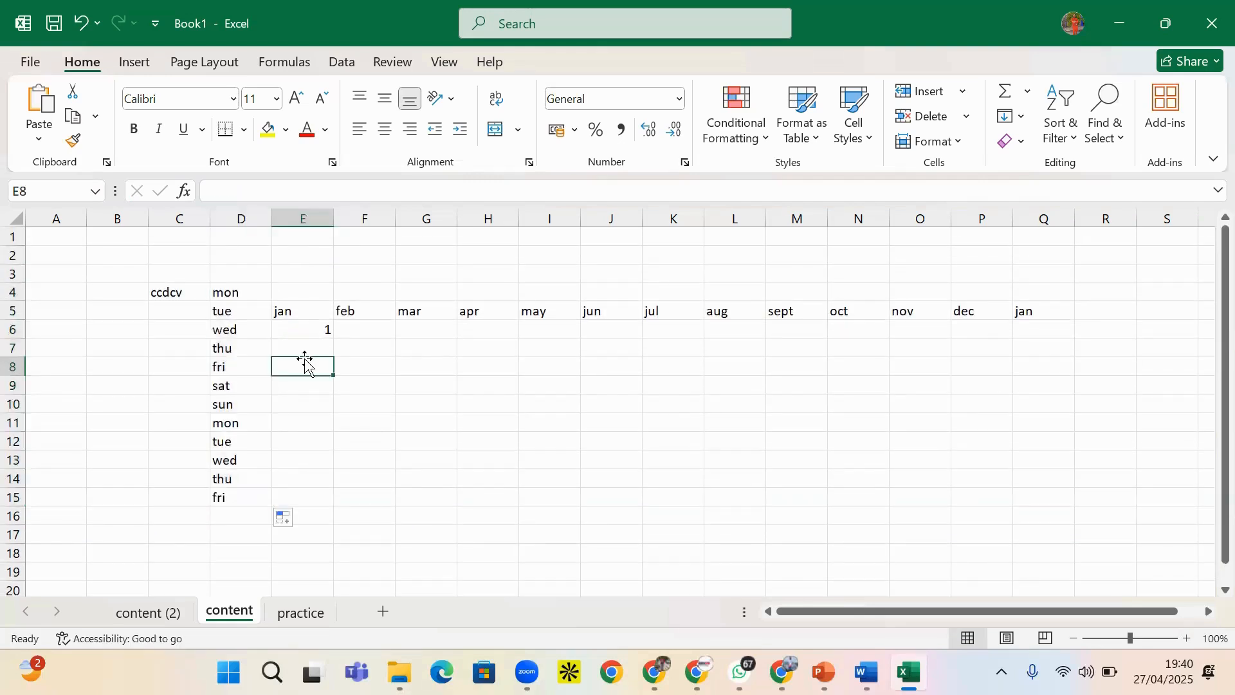
- Autofill the number 1 from cell E6 down to cell E15
click(322, 329)
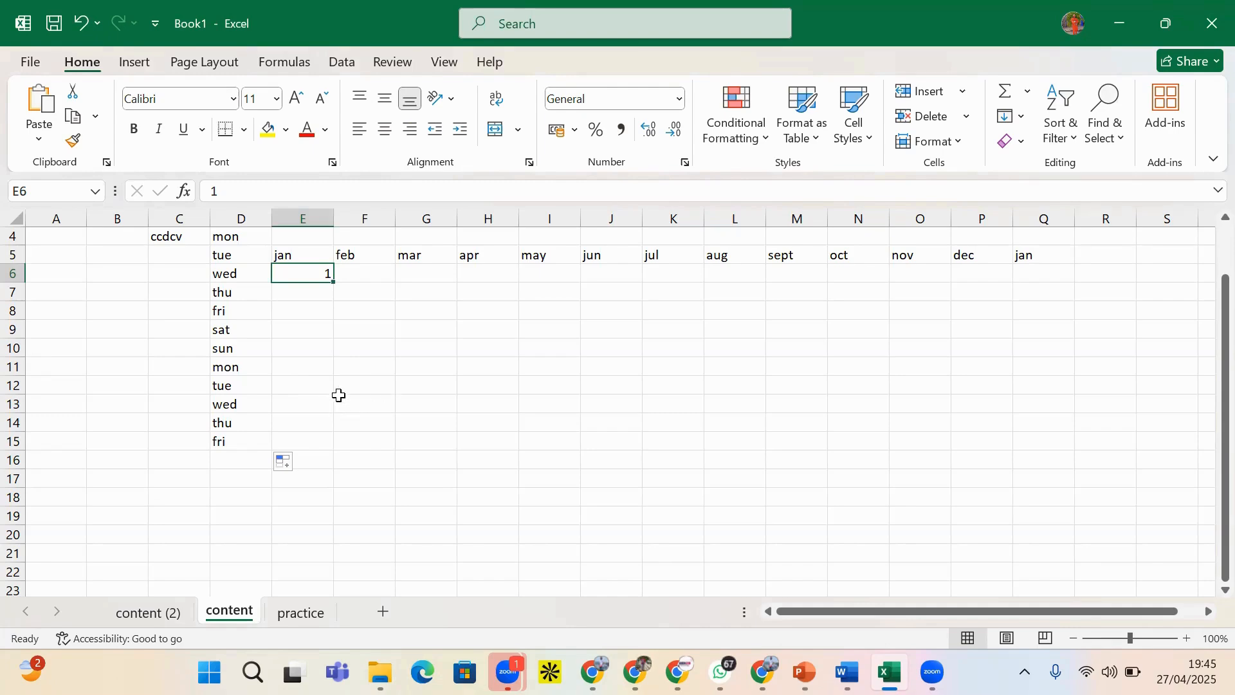
drag(334, 281, 294, 444)
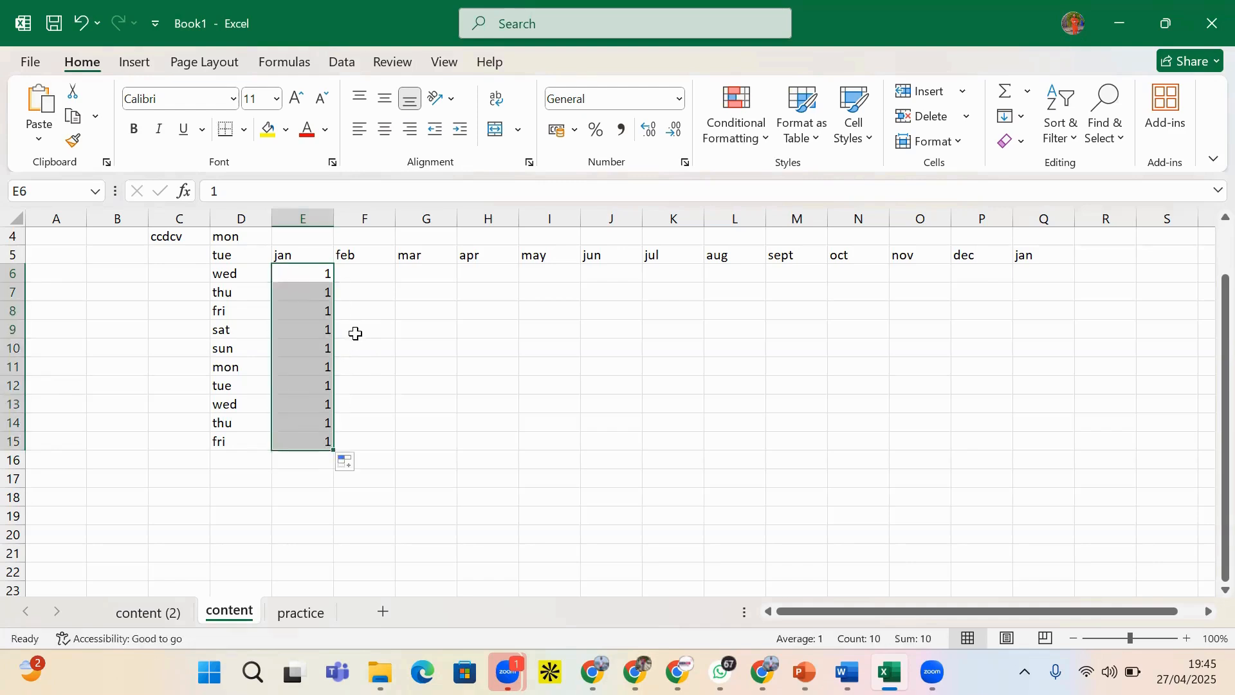
drag(356, 333, 358, 339)
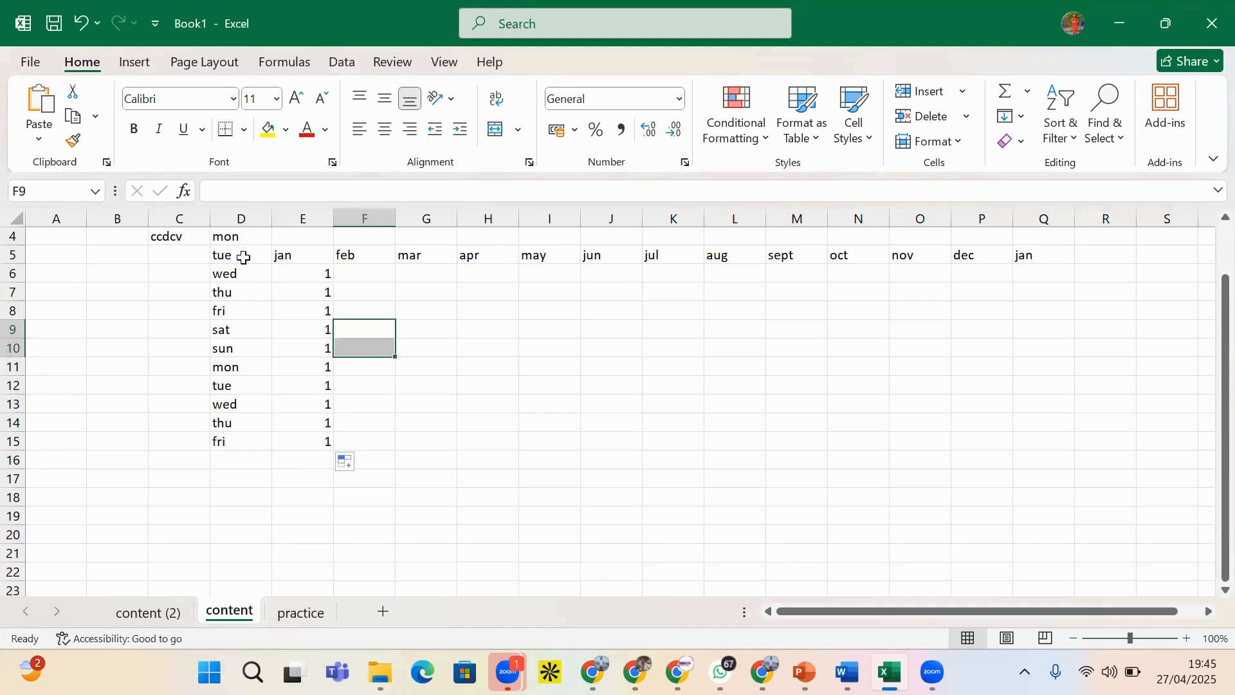
- Select the first two weekday cells D4 and D5, followed by the single cells D4 and E5
drag(218, 242, 220, 257)
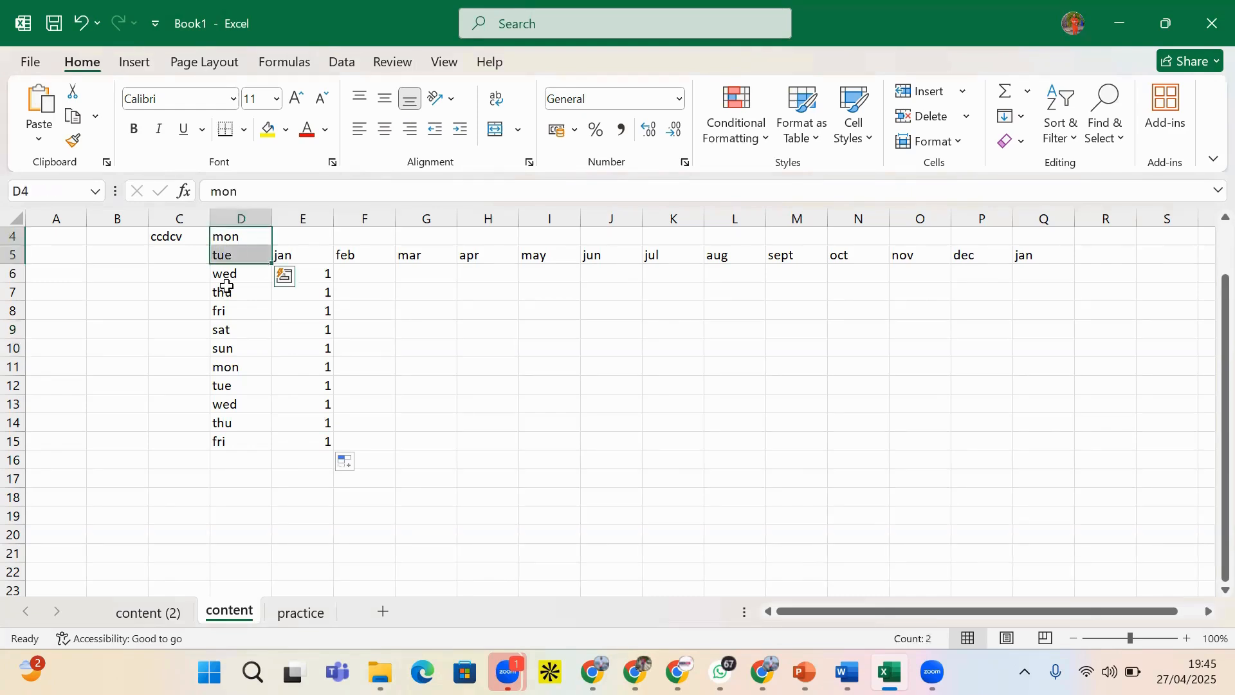
click(239, 239)
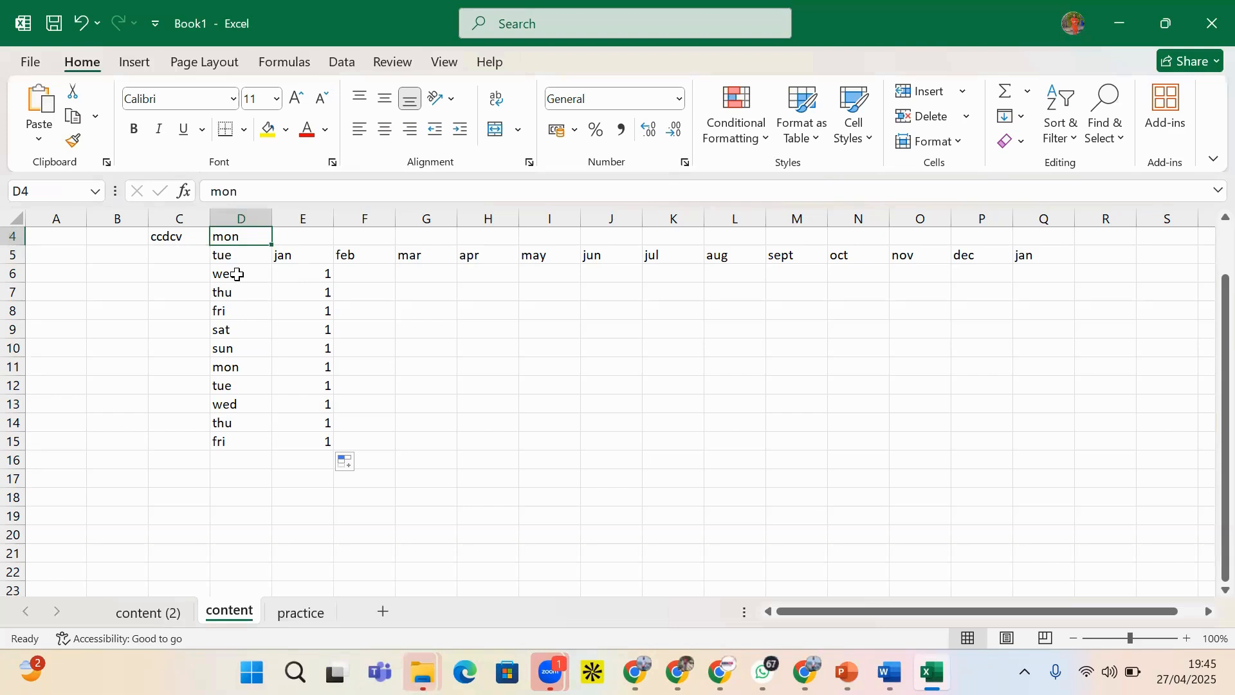
click(278, 257)
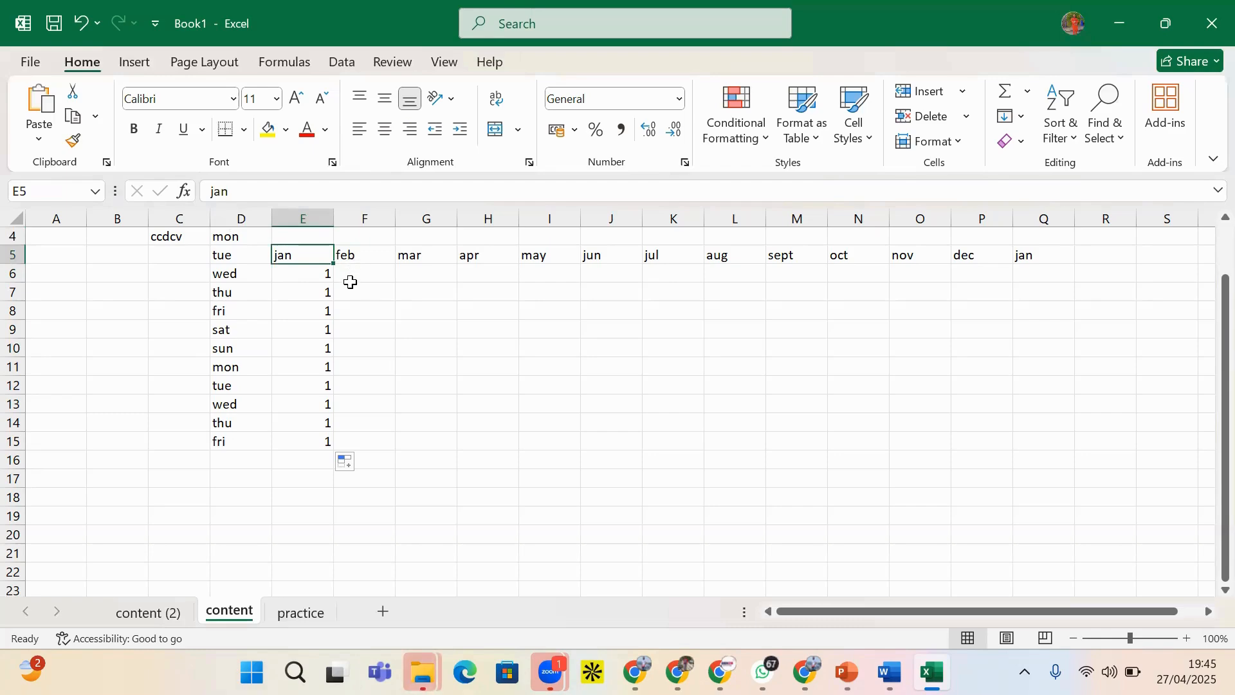
- Enter the decimal number 1.2 in cell F7, two rows below feb
click(327, 278)
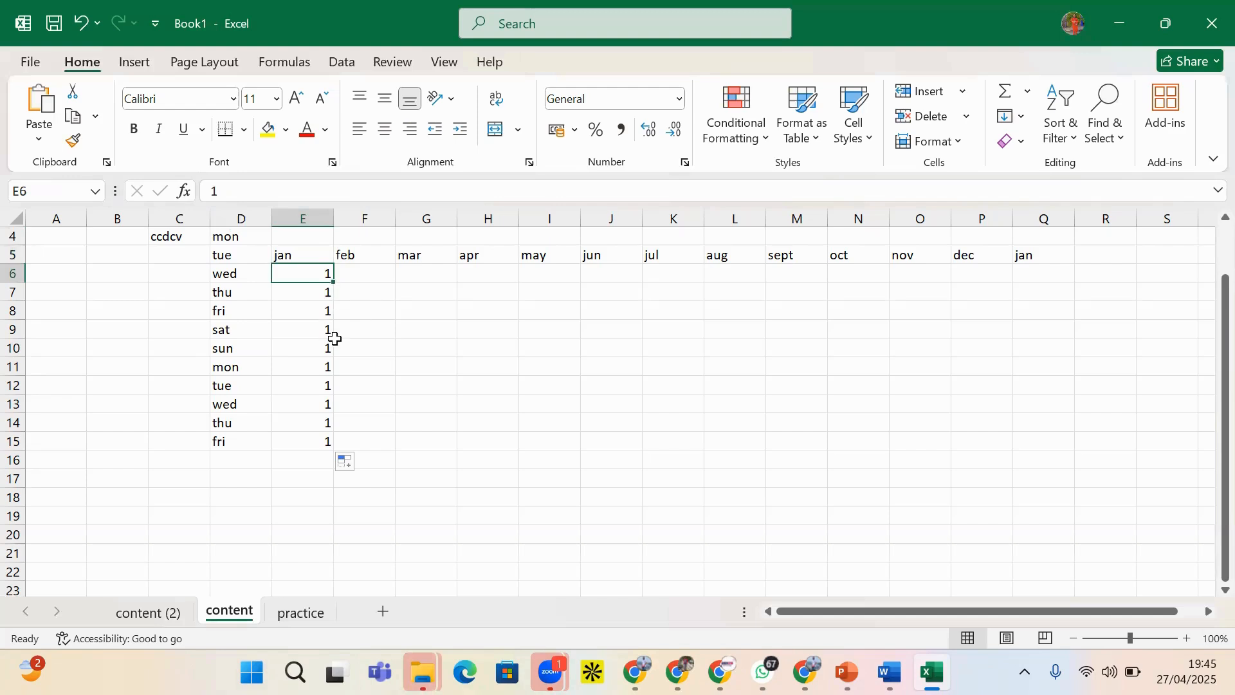
click(373, 290)
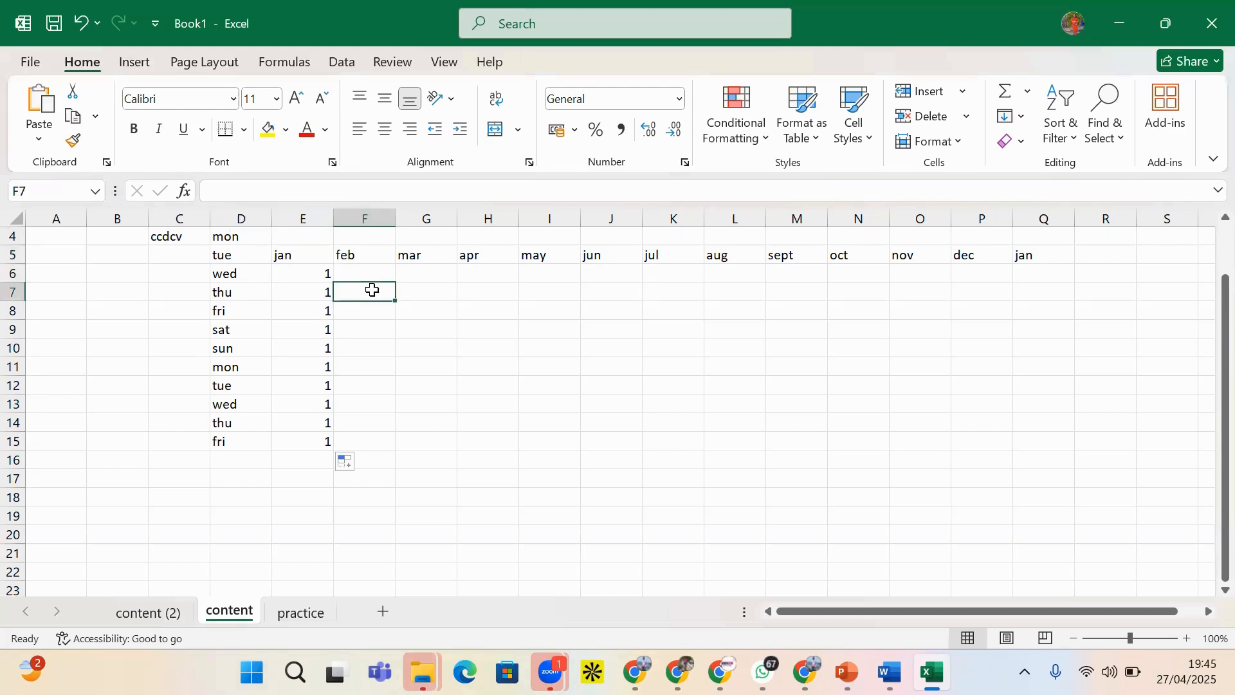
text(1.)
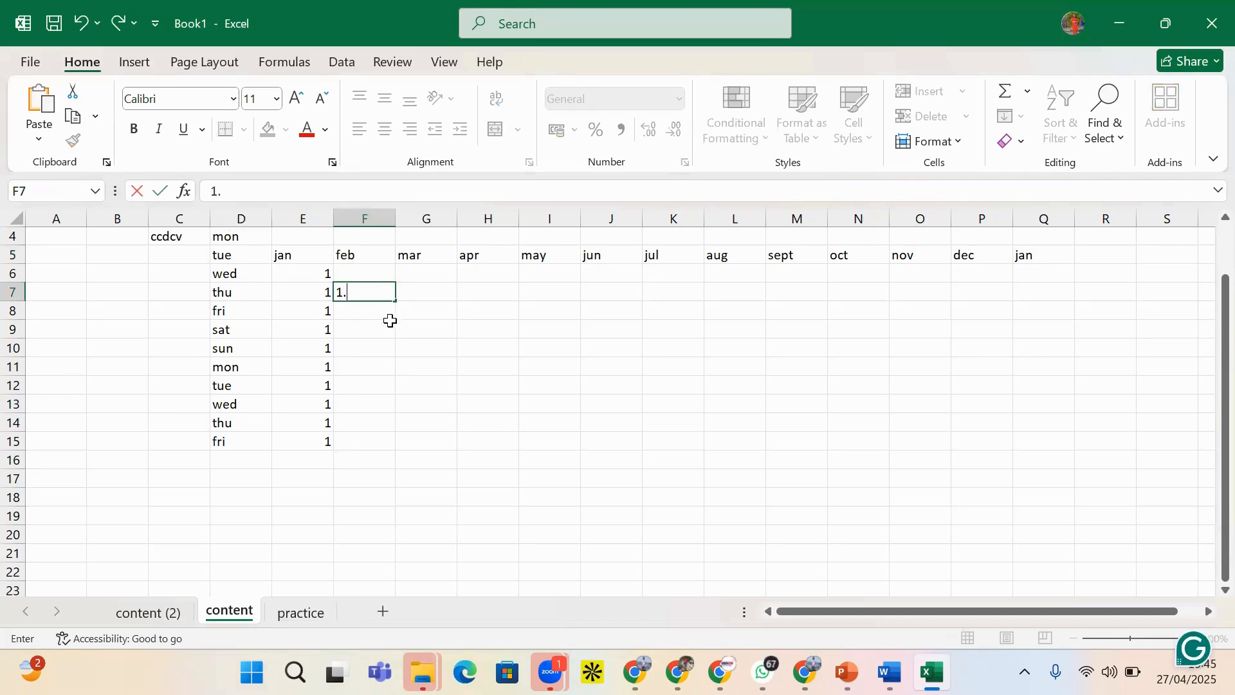
text(2)
key(Return)
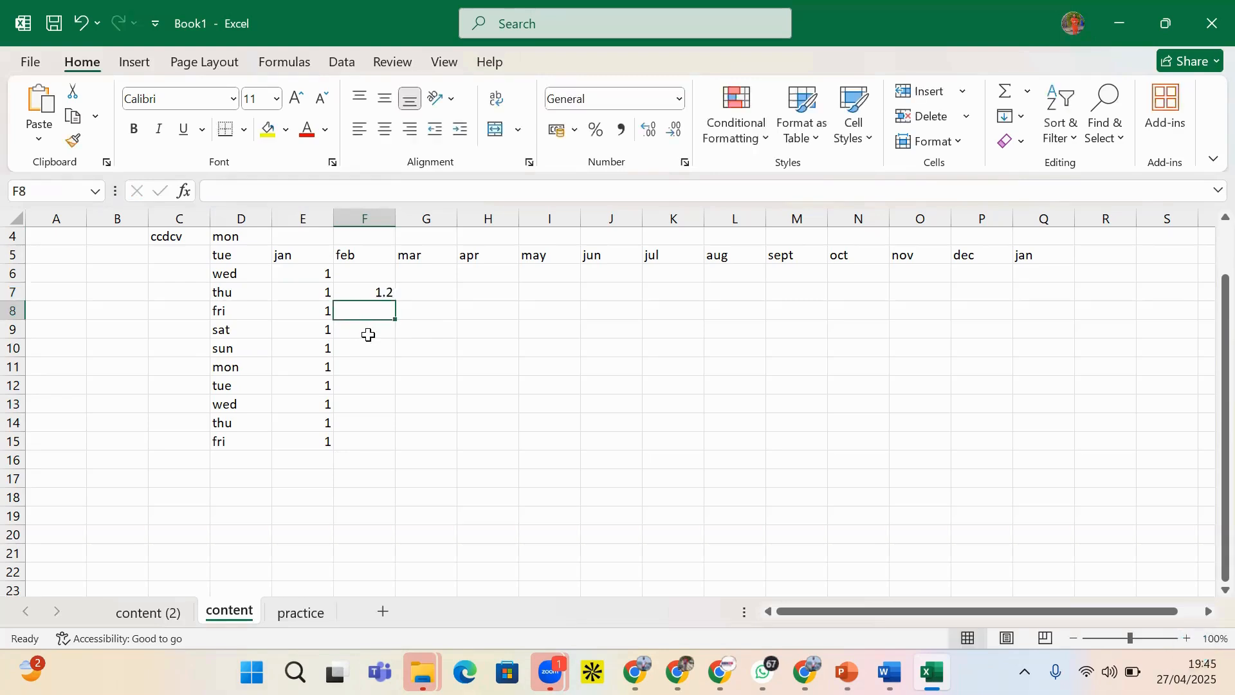
- Replace the number in cell E7 with 2
click(321, 280)
click(325, 294)
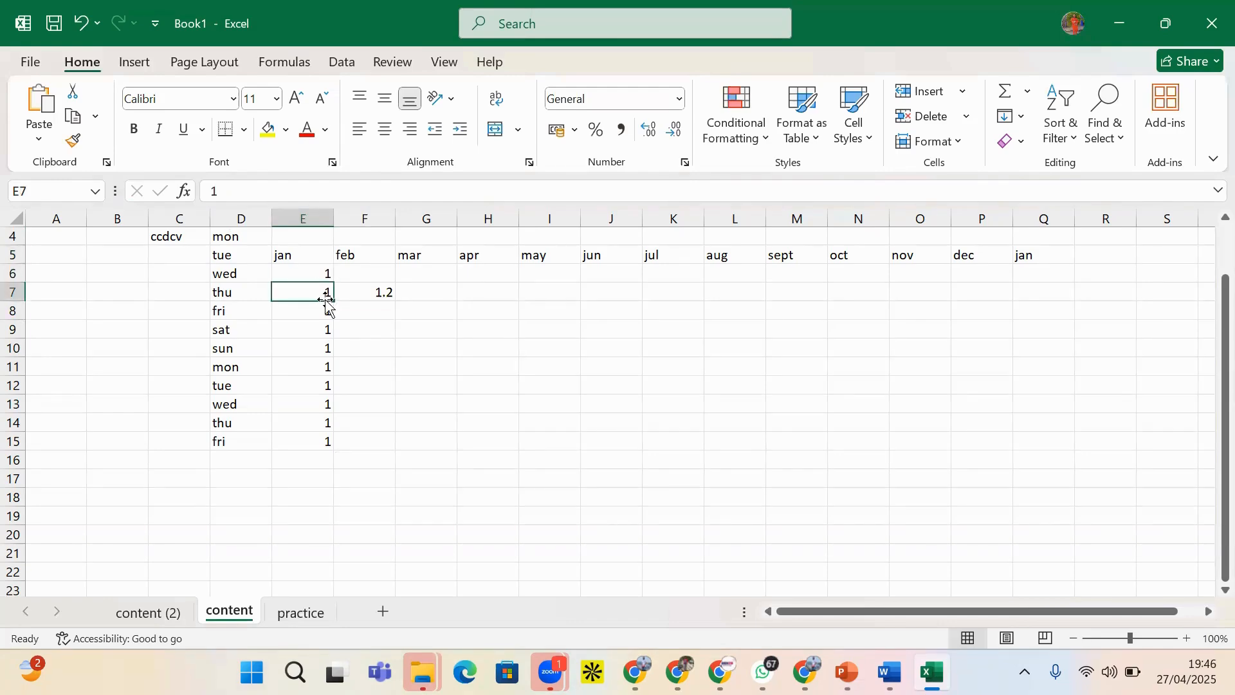
text(2)
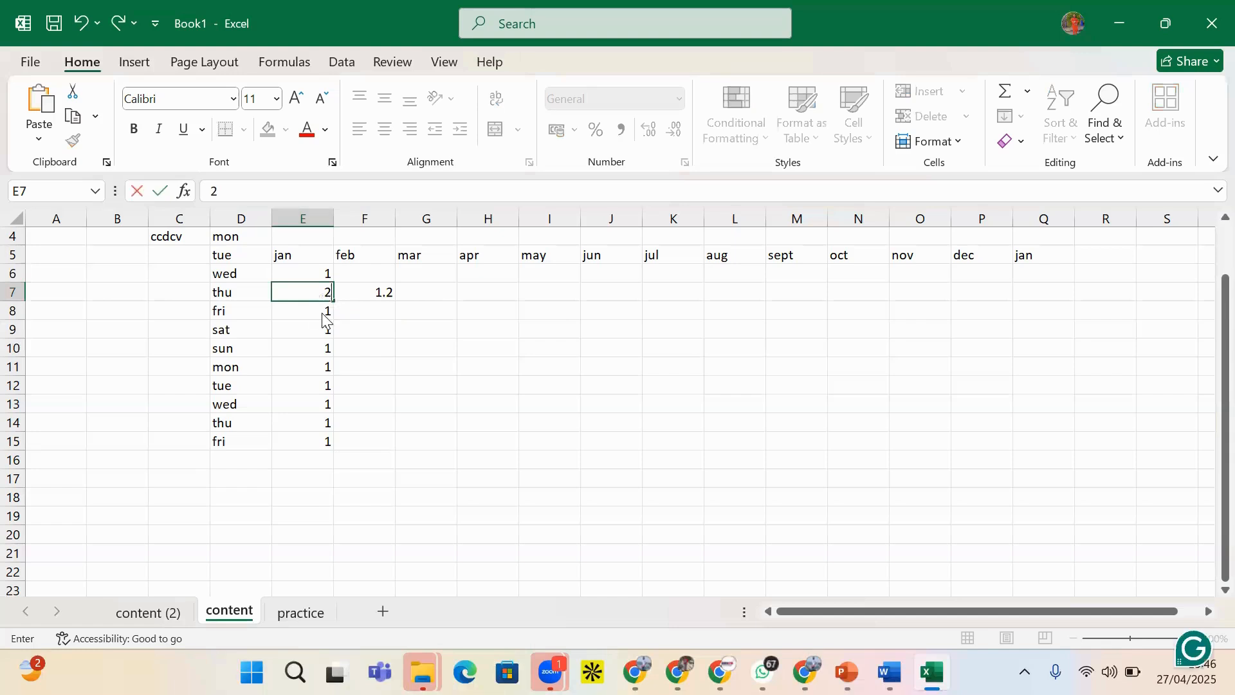
click(324, 314)
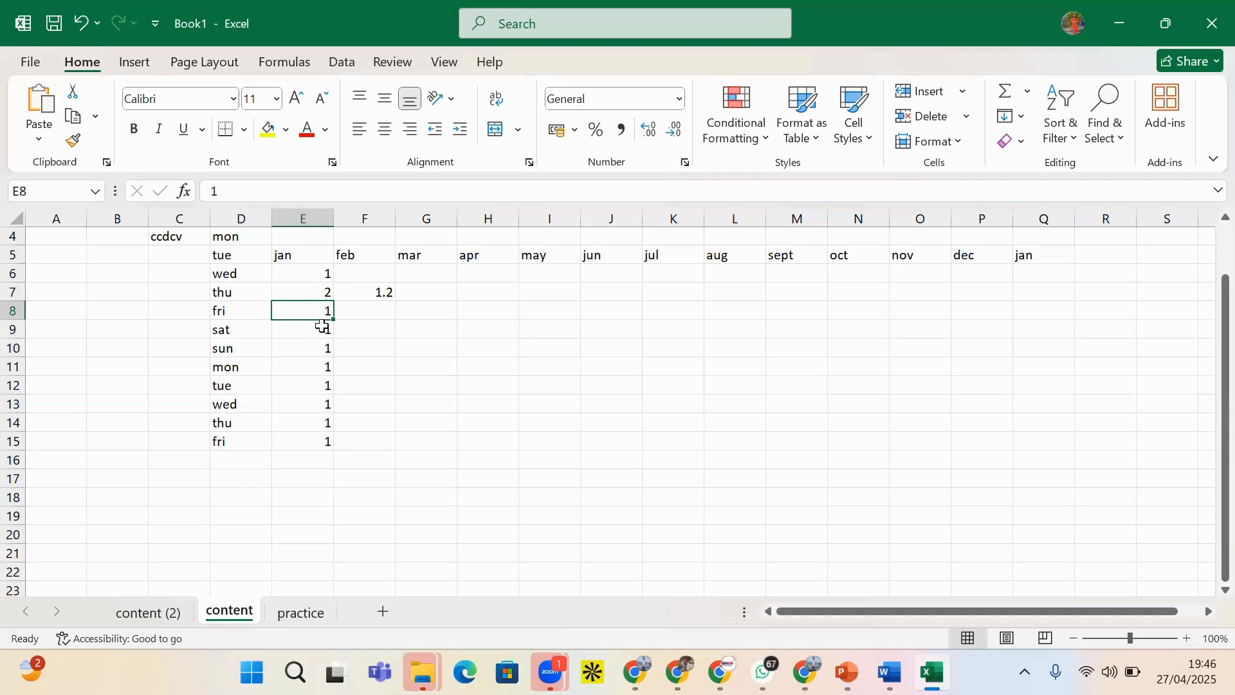
- Autofill the number 1 from cell E6 down to cell E15, overwriting the 2 in E7
click(326, 269)
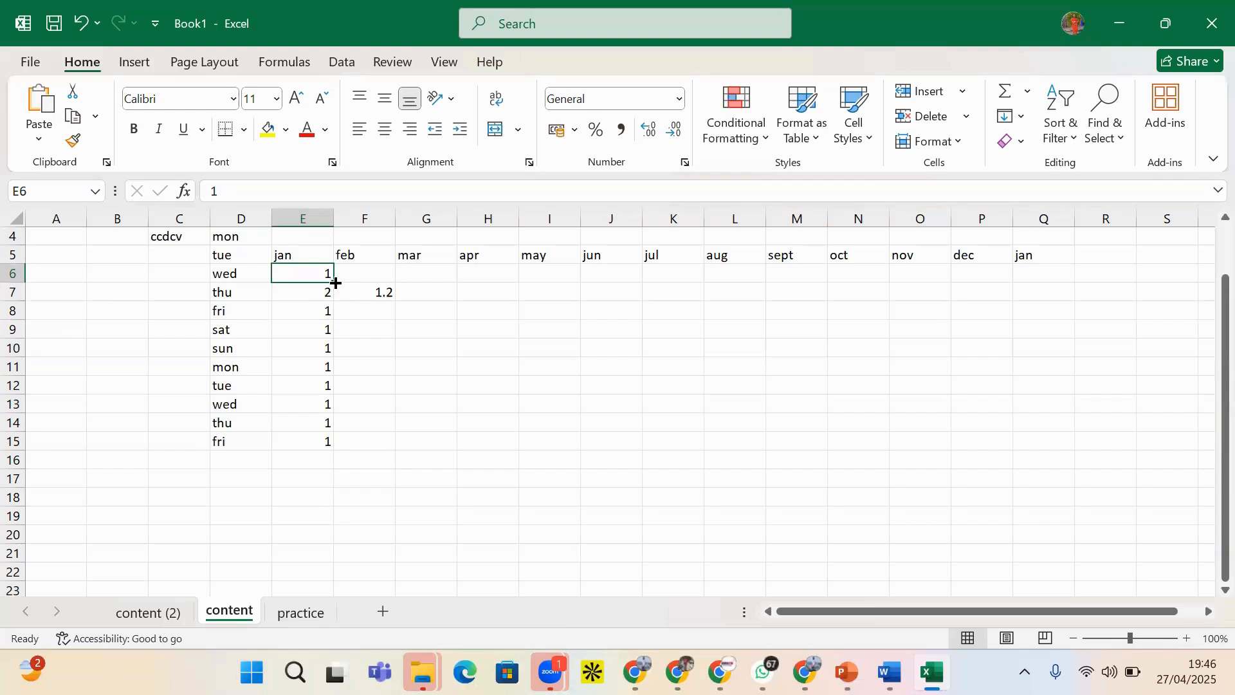
drag(335, 283, 322, 435)
click(289, 255)
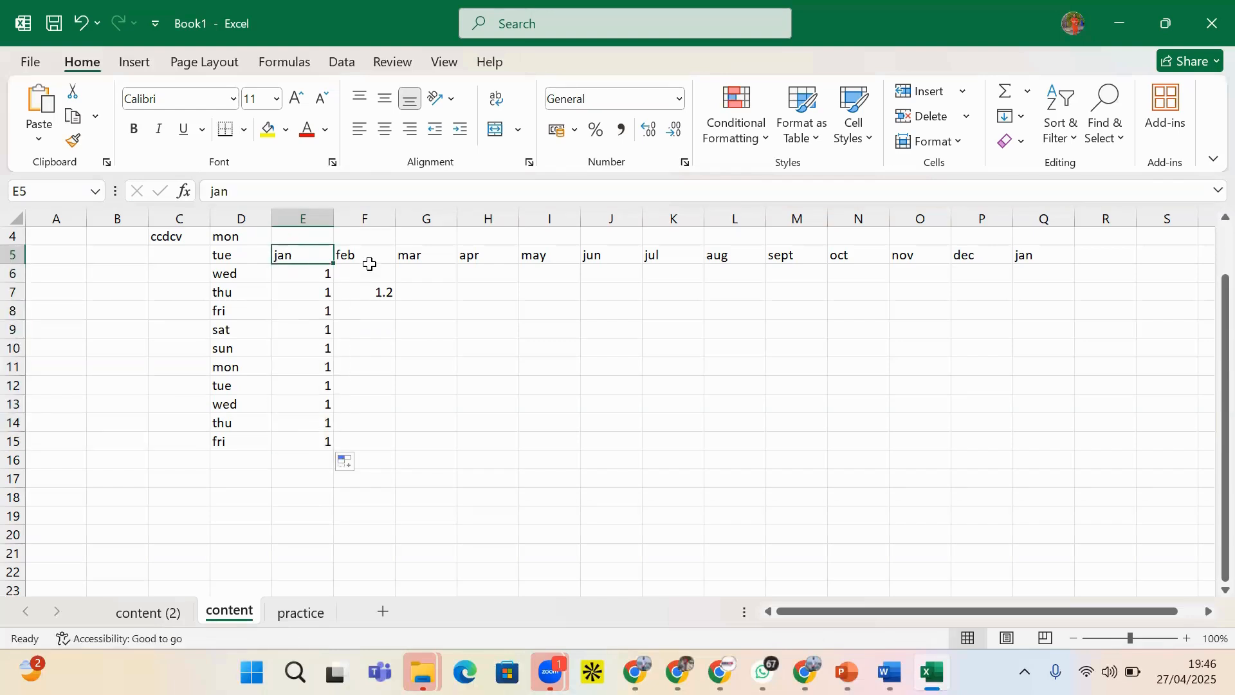
- Enter a person's first name as sample text in cell G9
click(415, 326)
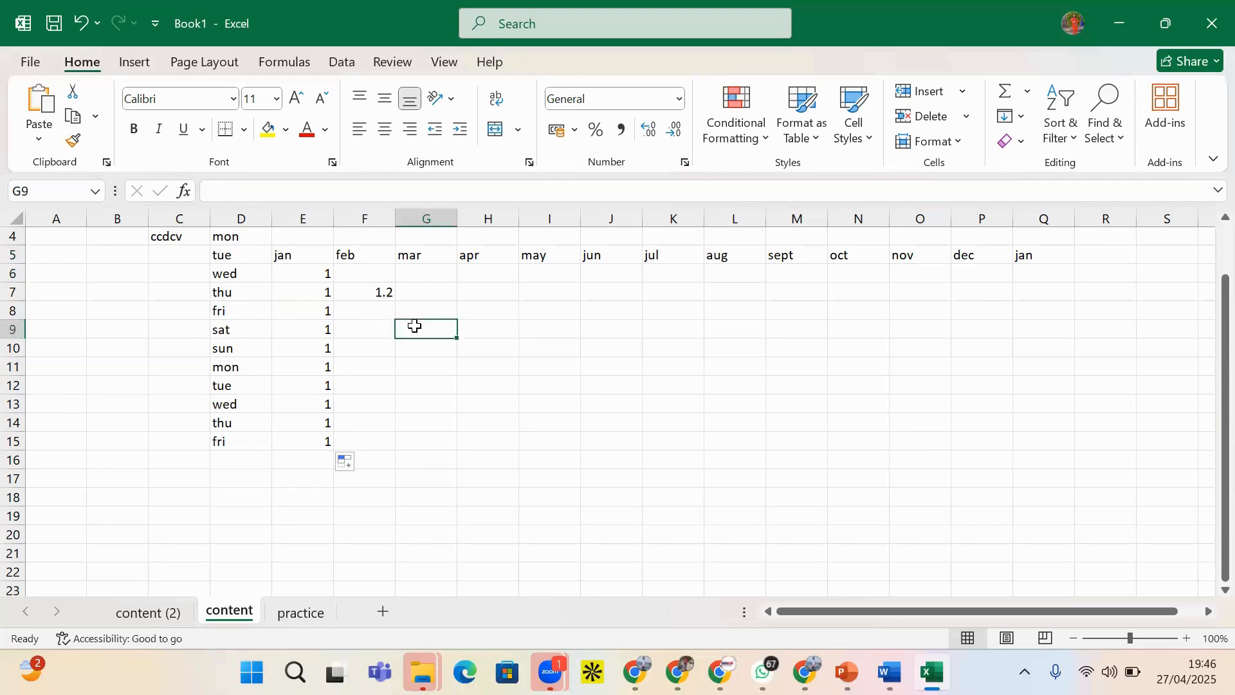
text(Ra)
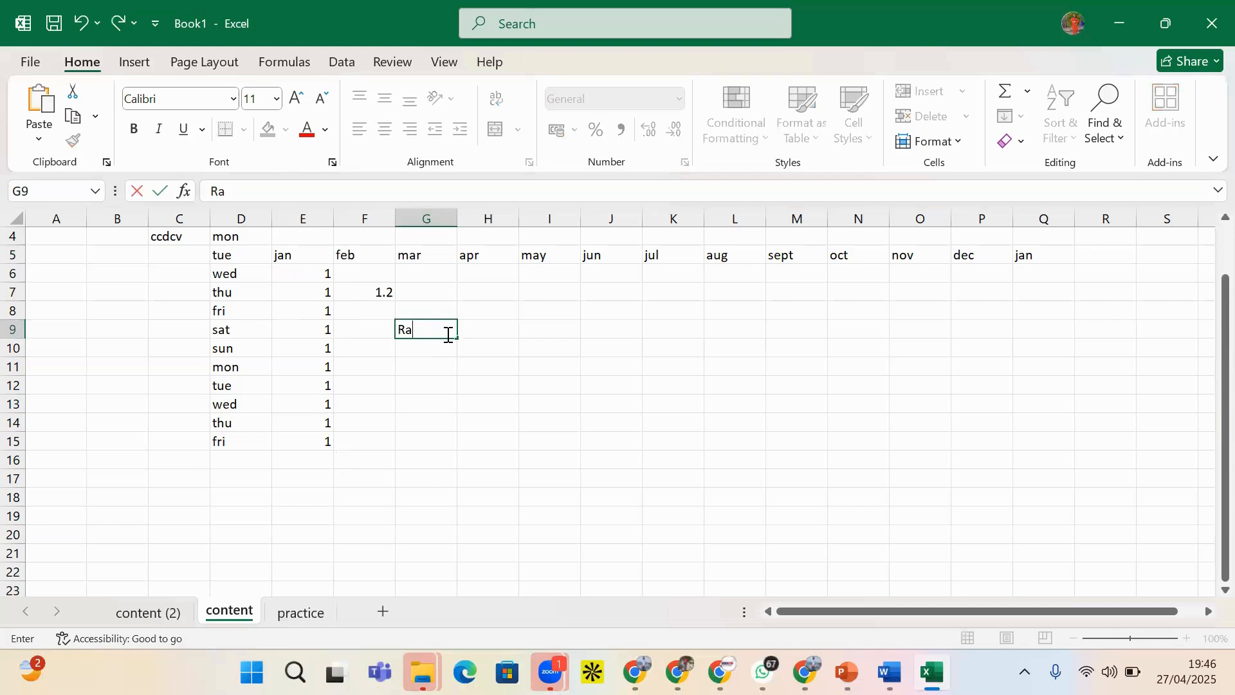
text(phael)
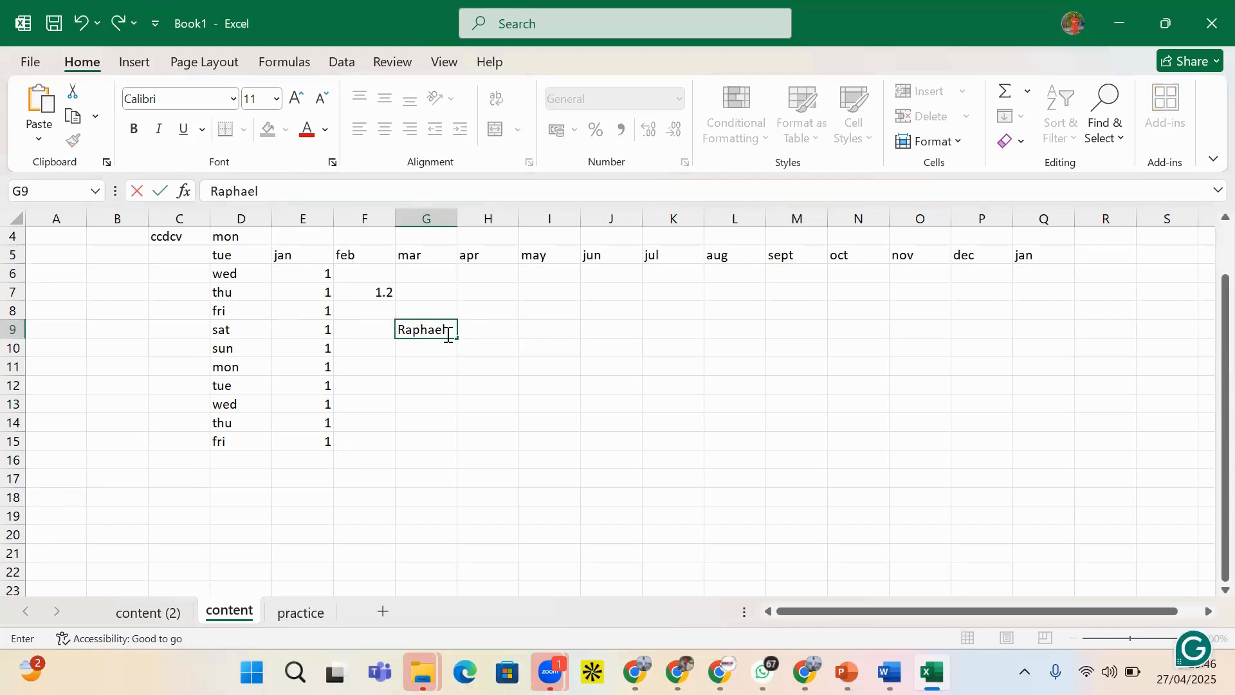
key(Return)
key(Return)
- Autofill the first name from cell G9 down to cell G14 and deselect the range
click(454, 333)
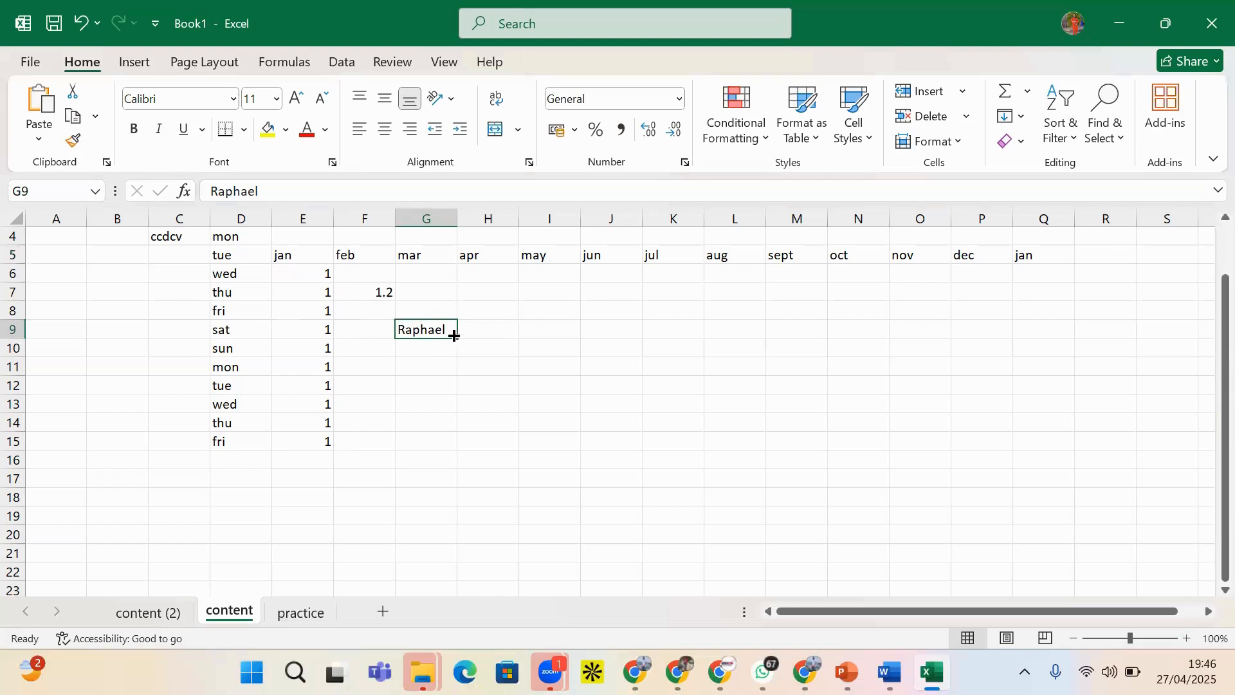
drag(454, 336, 451, 427)
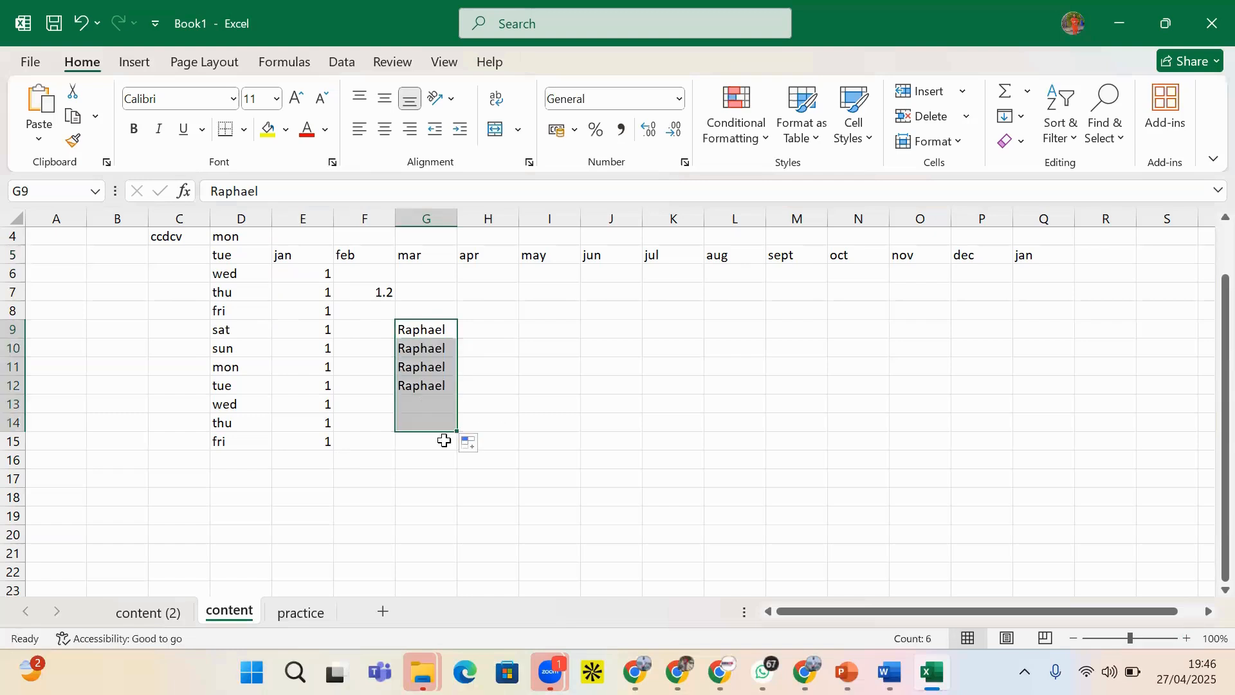
click(402, 329)
click(440, 372)
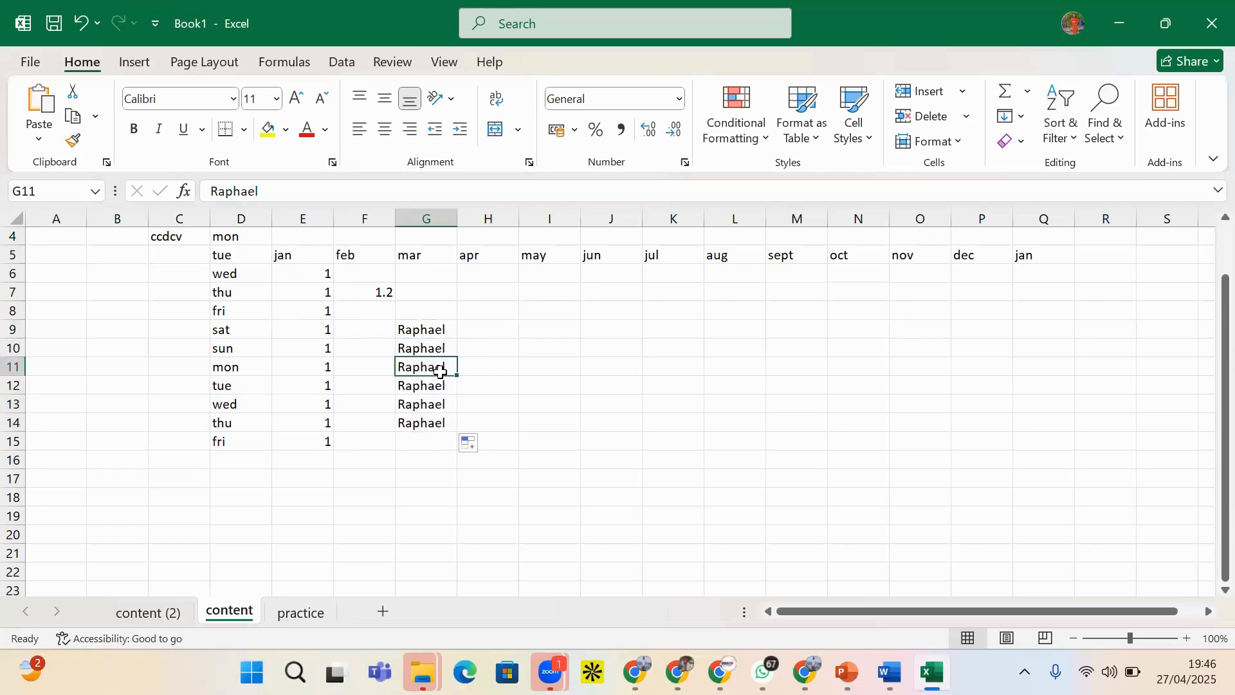
click(529, 347)
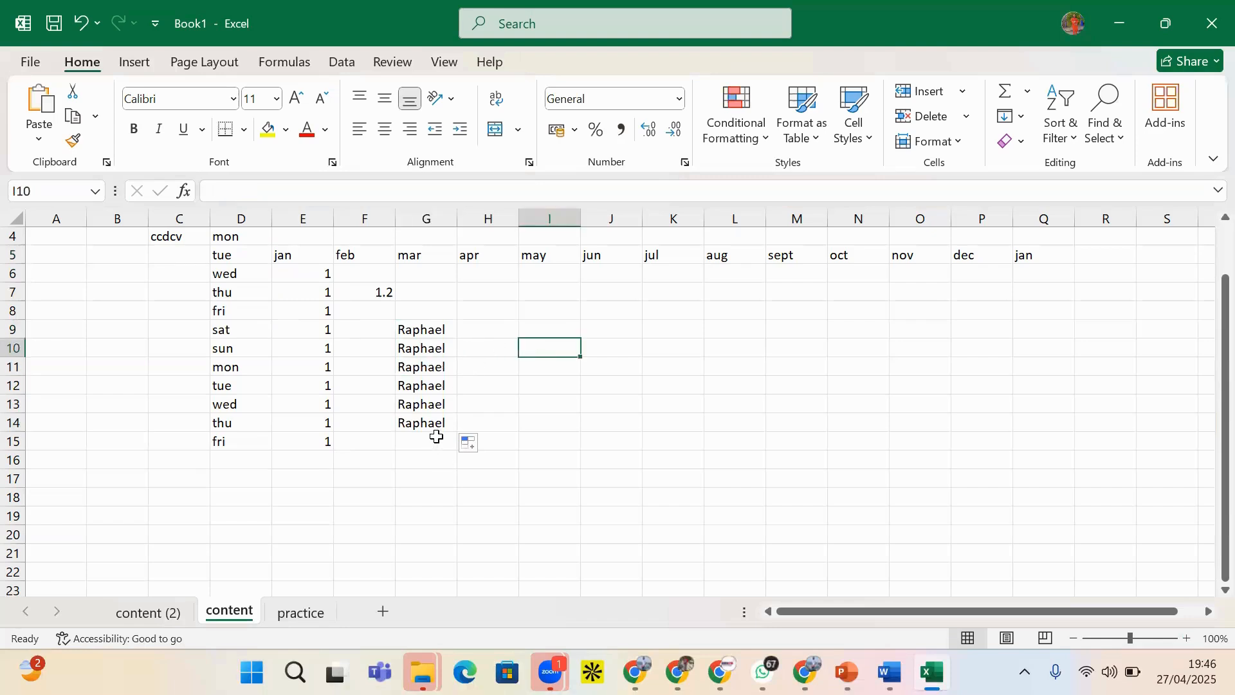
- Change cell E7 to 2 and select cells E6 and E7 as the start of a number series
drag(325, 294, 318, 444)
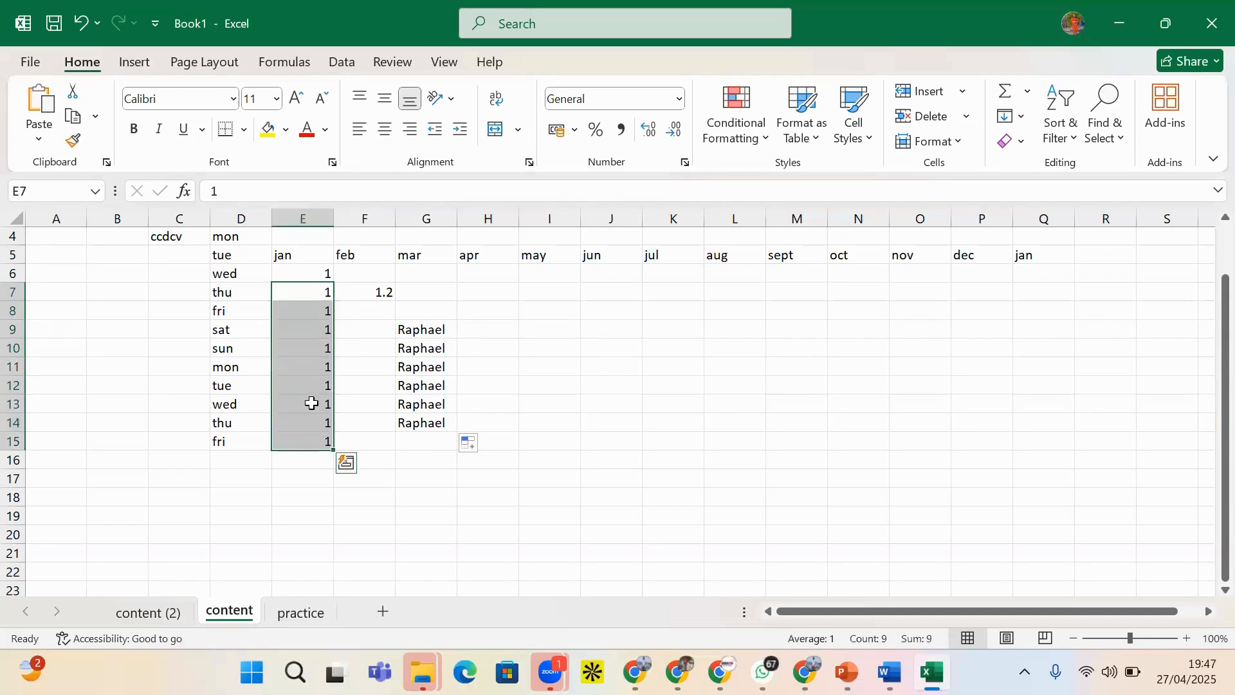
click(330, 292)
text(2)
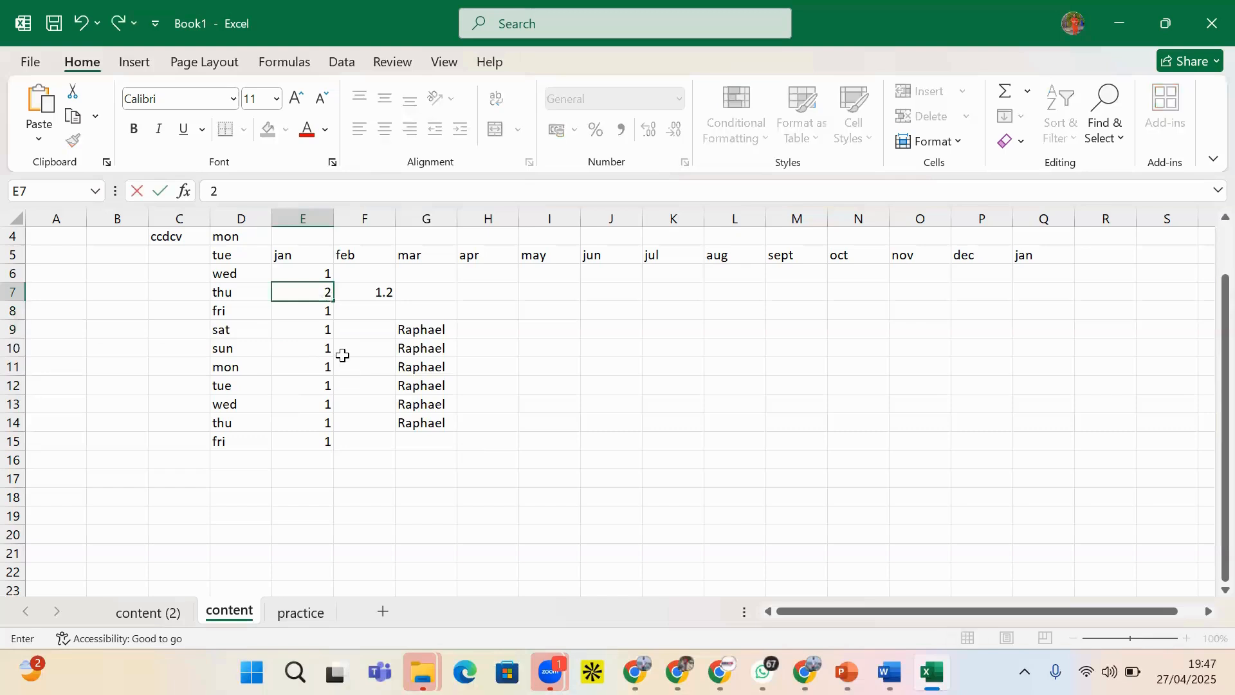
click(353, 323)
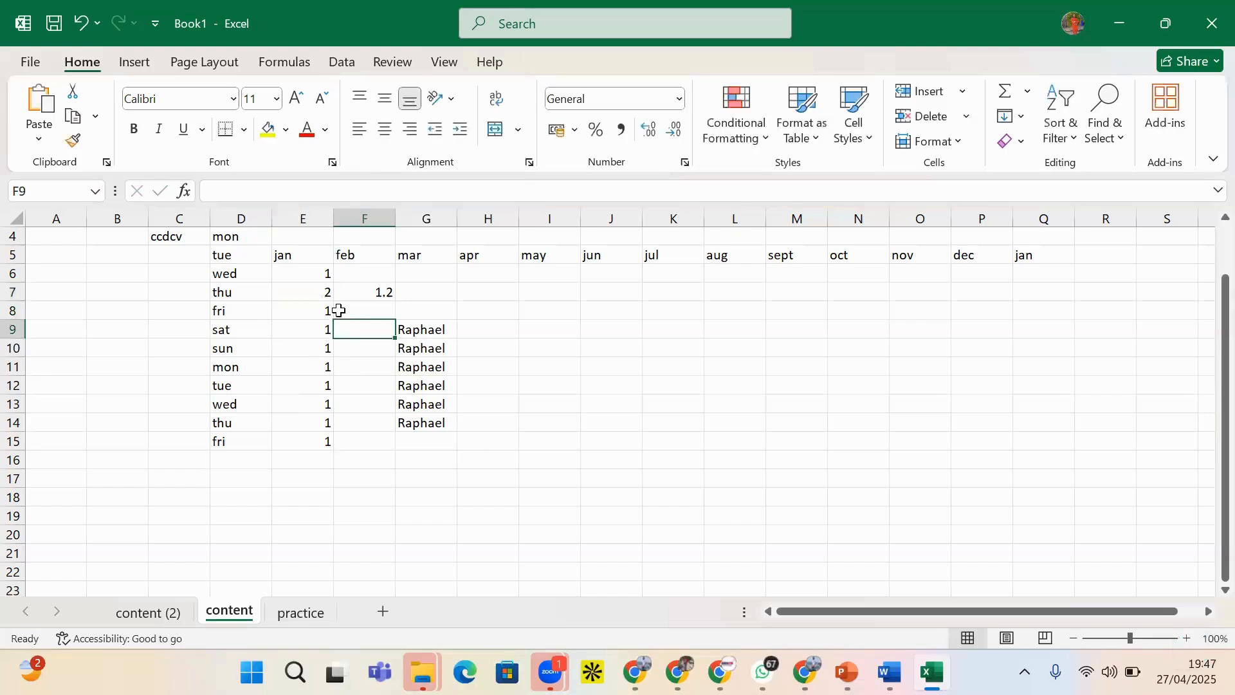
drag(327, 277, 326, 292)
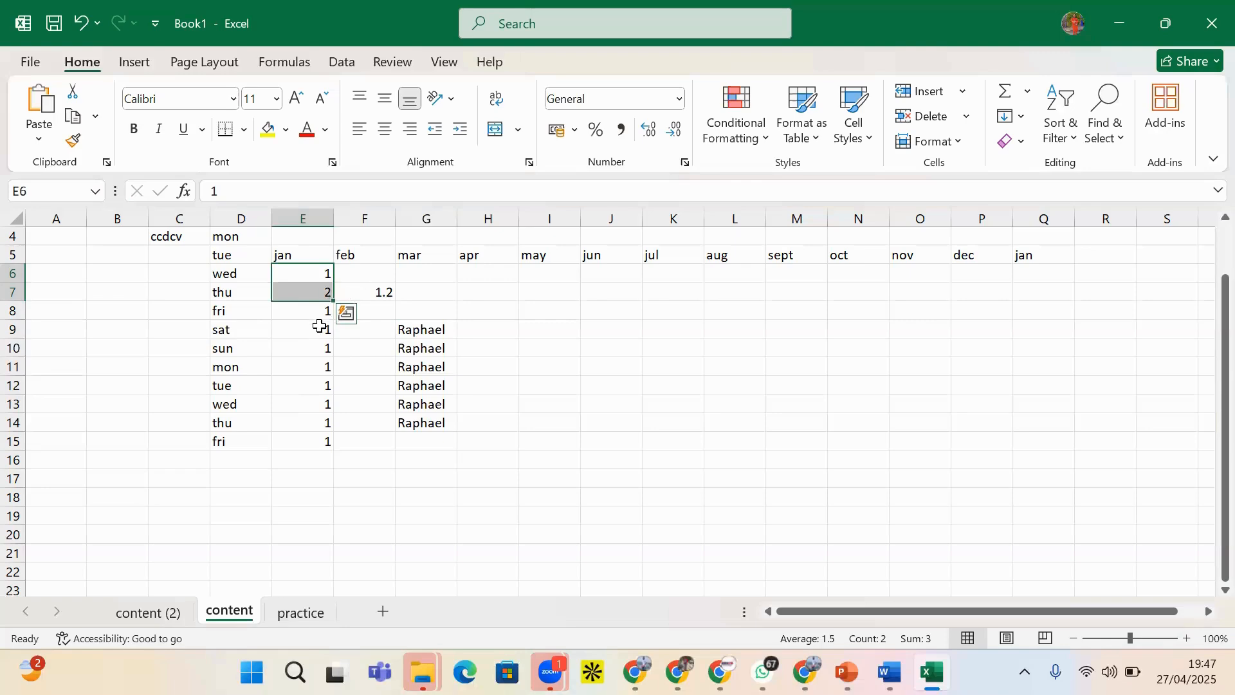
drag(334, 301, 334, 311)
- Try to autofill the number 2 from cell E7 upward to cell E4
click(326, 294)
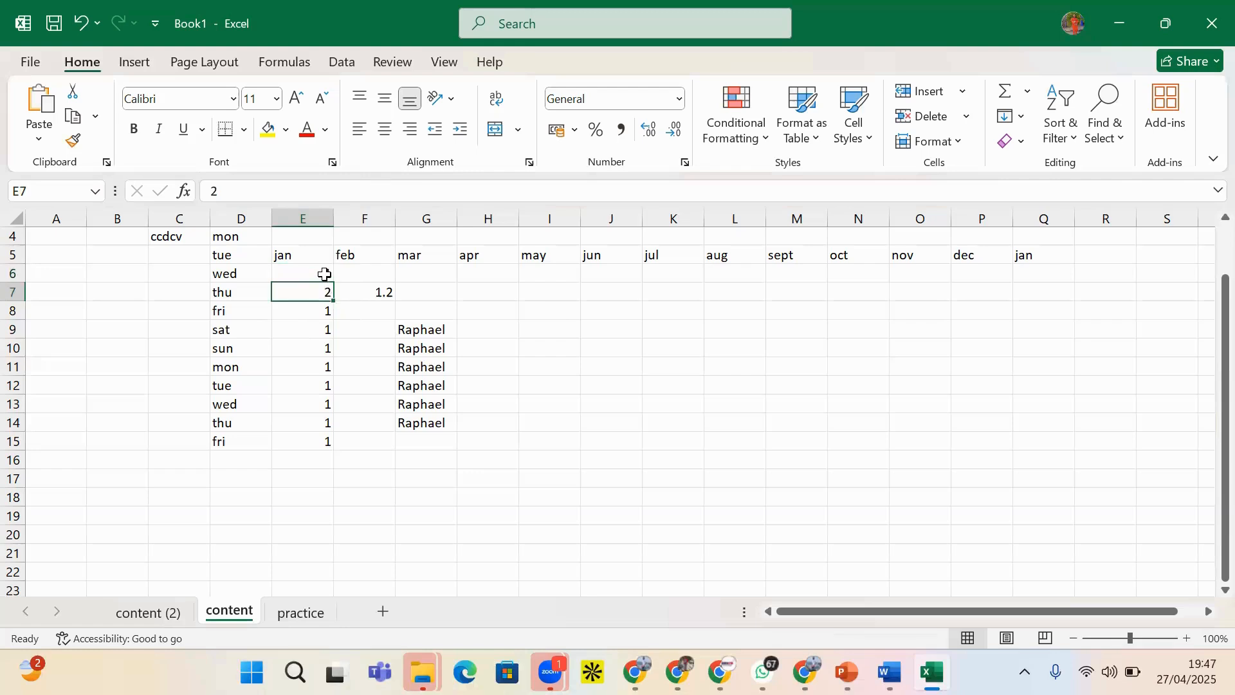
click(324, 274)
click(327, 294)
drag(332, 298, 332, 253)
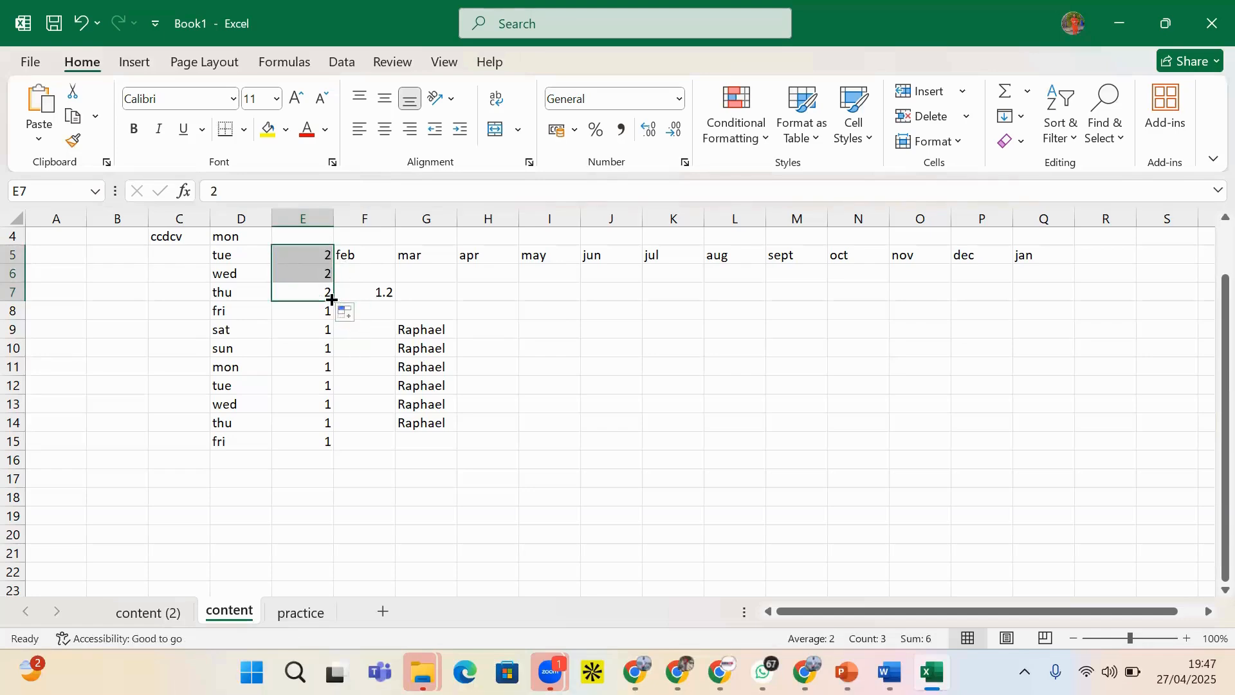
drag(332, 295, 325, 239)
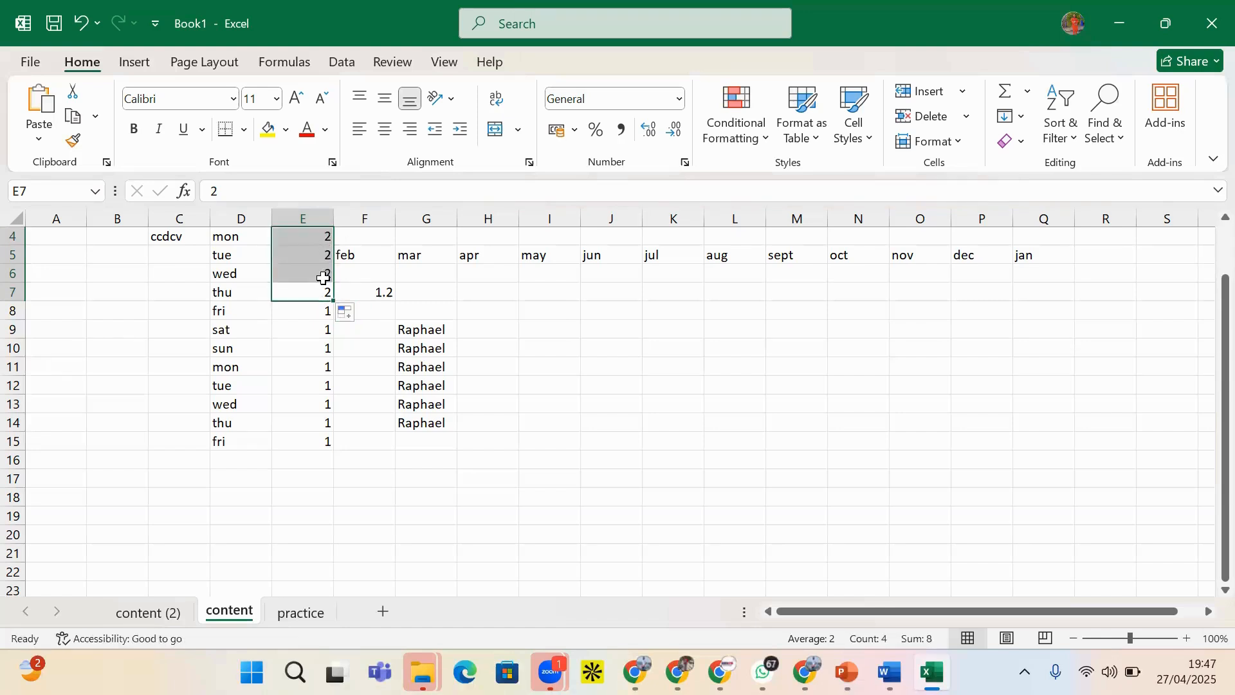
- Undo the upward fills of the number 2 in column E
scroll(320, 286, up, 1)
click(350, 332)
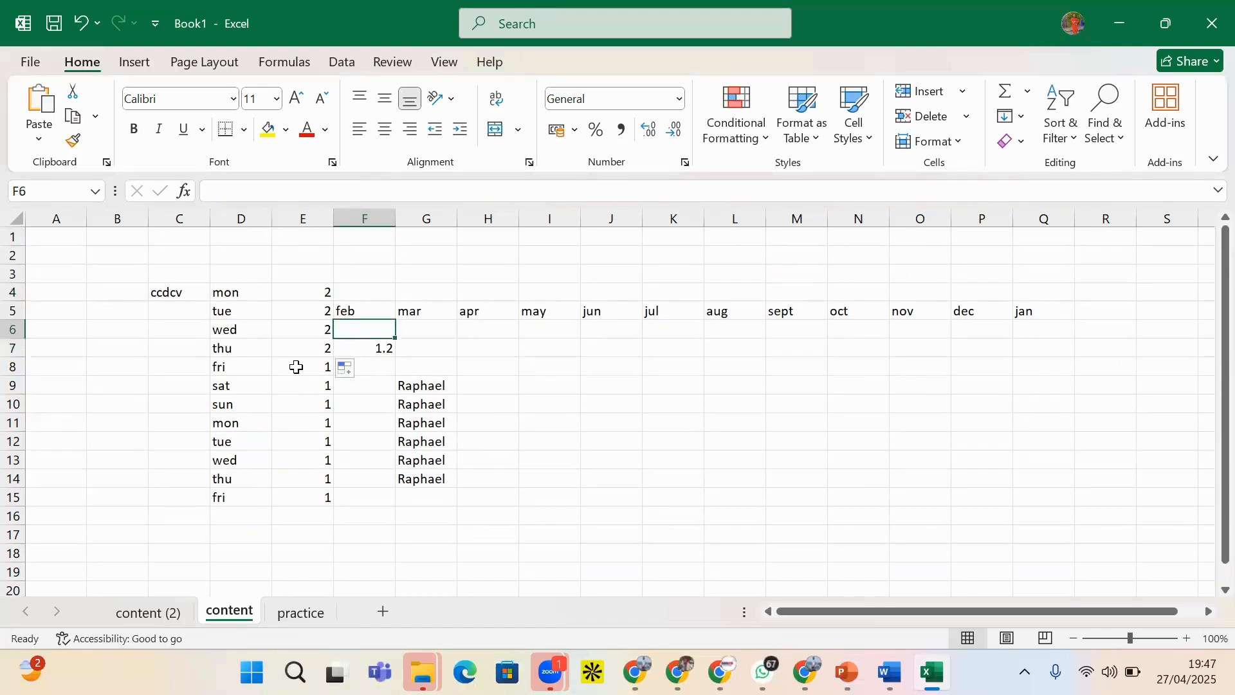
click(307, 368)
click(320, 348)
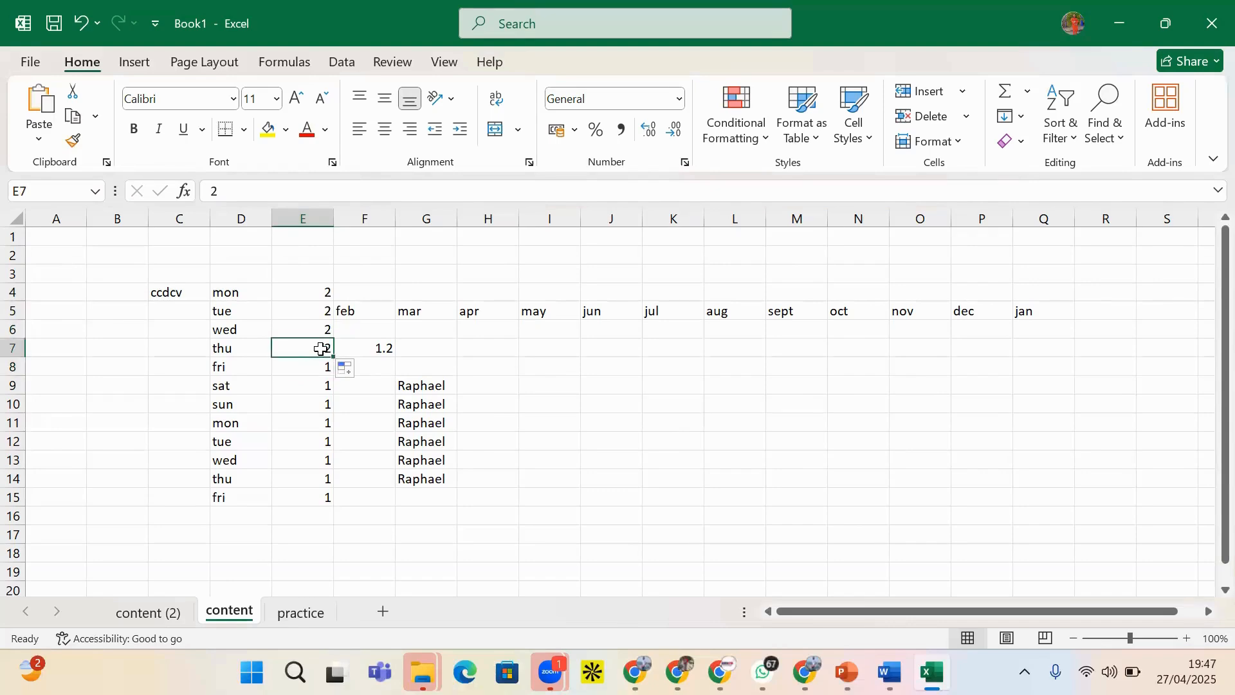
key(ctrl+z)
key(ctrl+z)
key(ctrl+z)
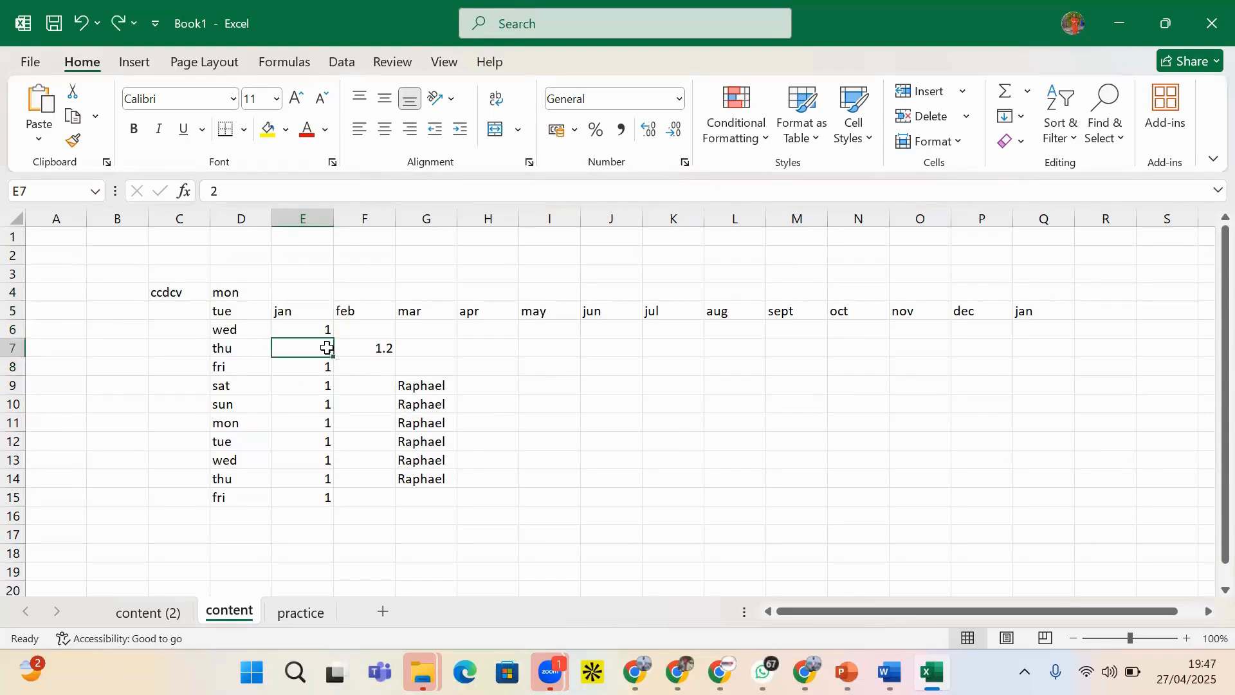
- Autofill the number series from cells E6 and E7 upward to cell E3 and downward to cell E14
drag(325, 349, 330, 266)
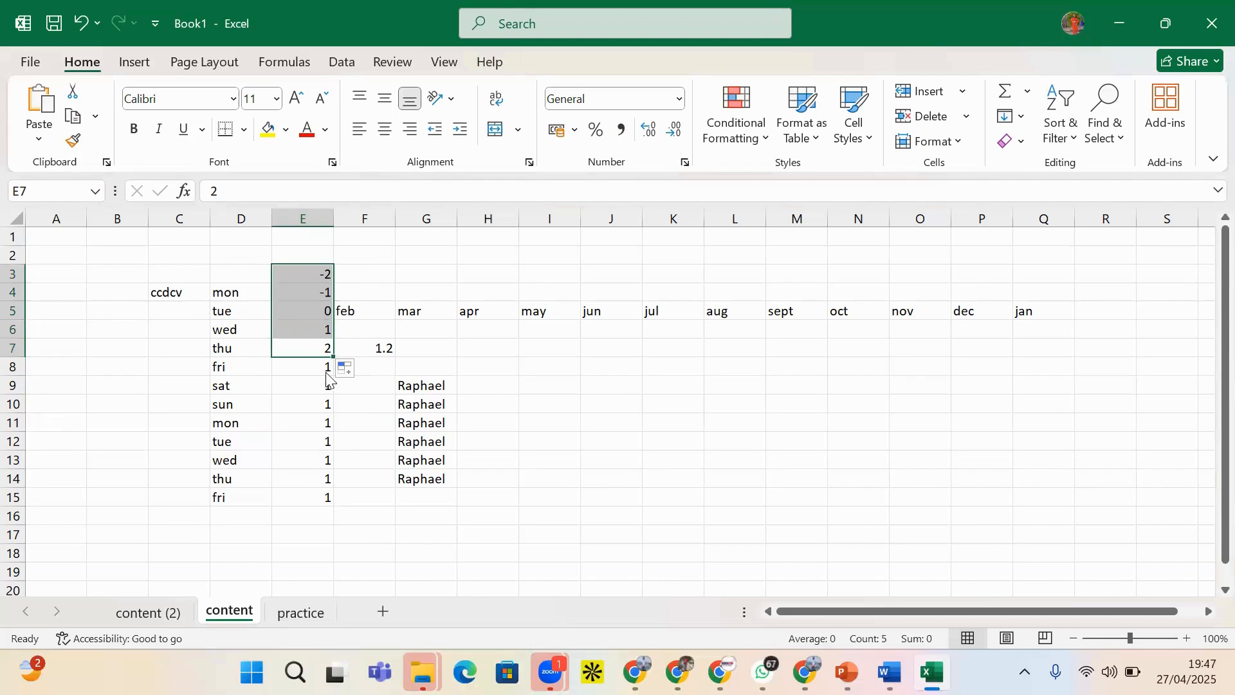
click(373, 375)
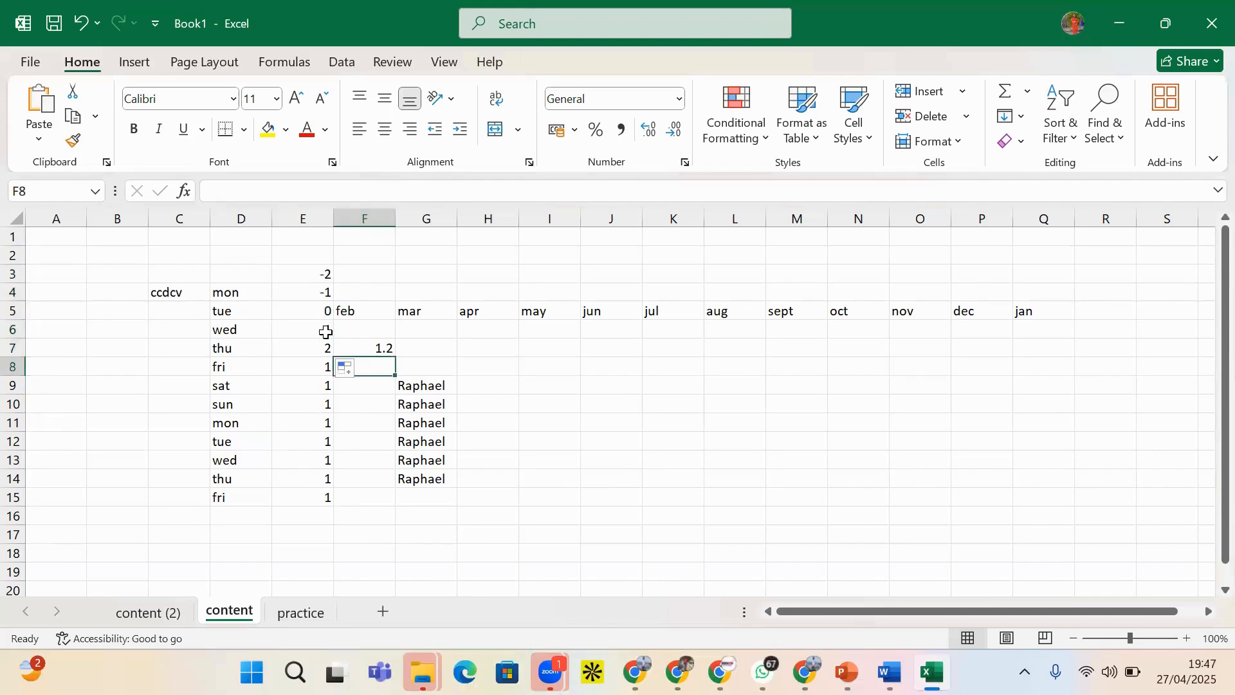
drag(325, 332, 327, 351)
scroll(370, 334, down, 1)
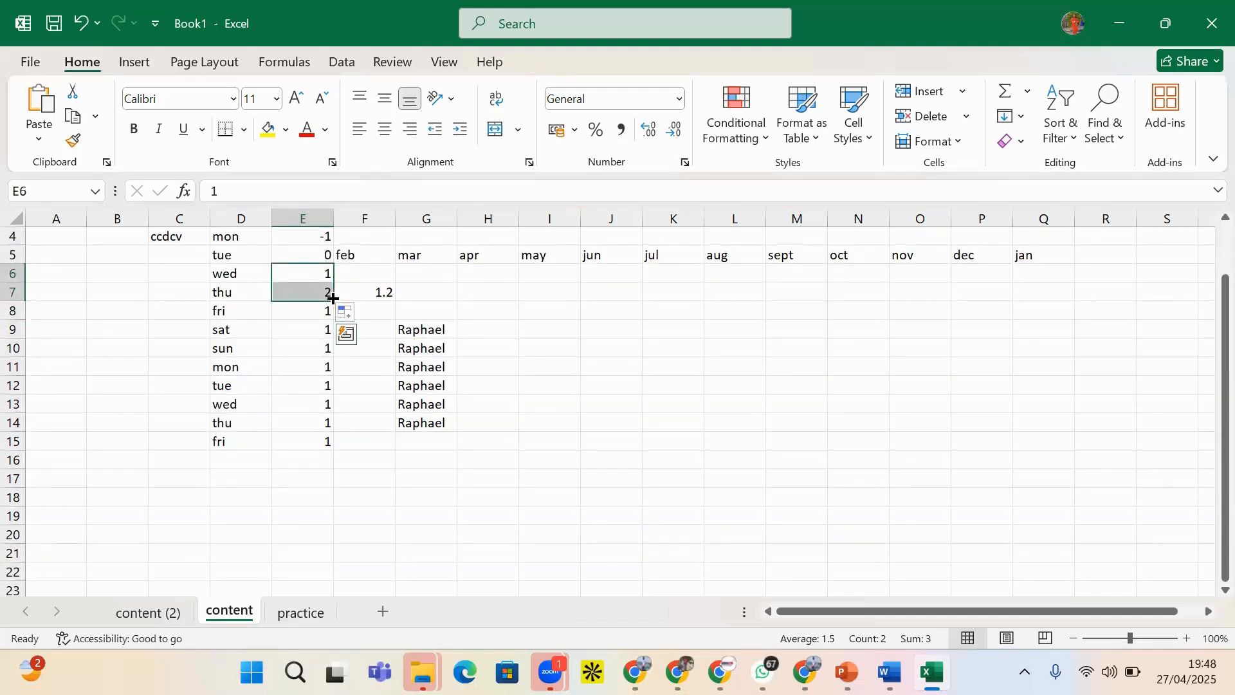
drag(333, 301, 333, 316)
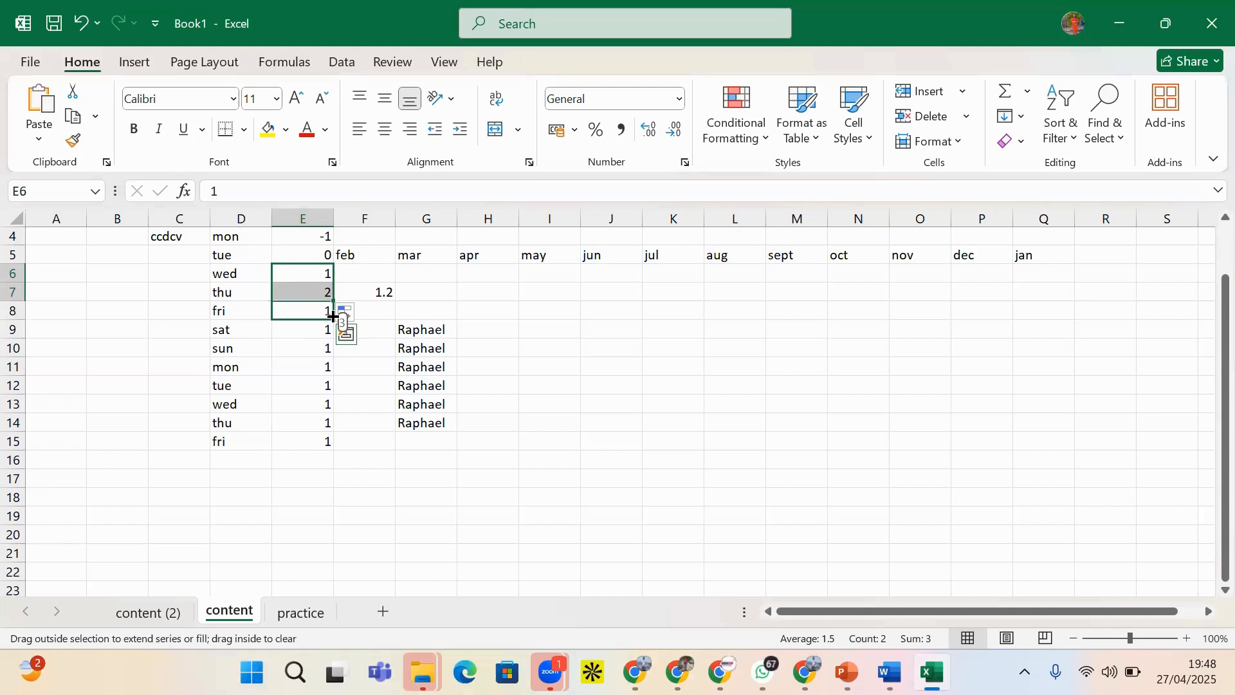
drag(333, 315, 325, 430)
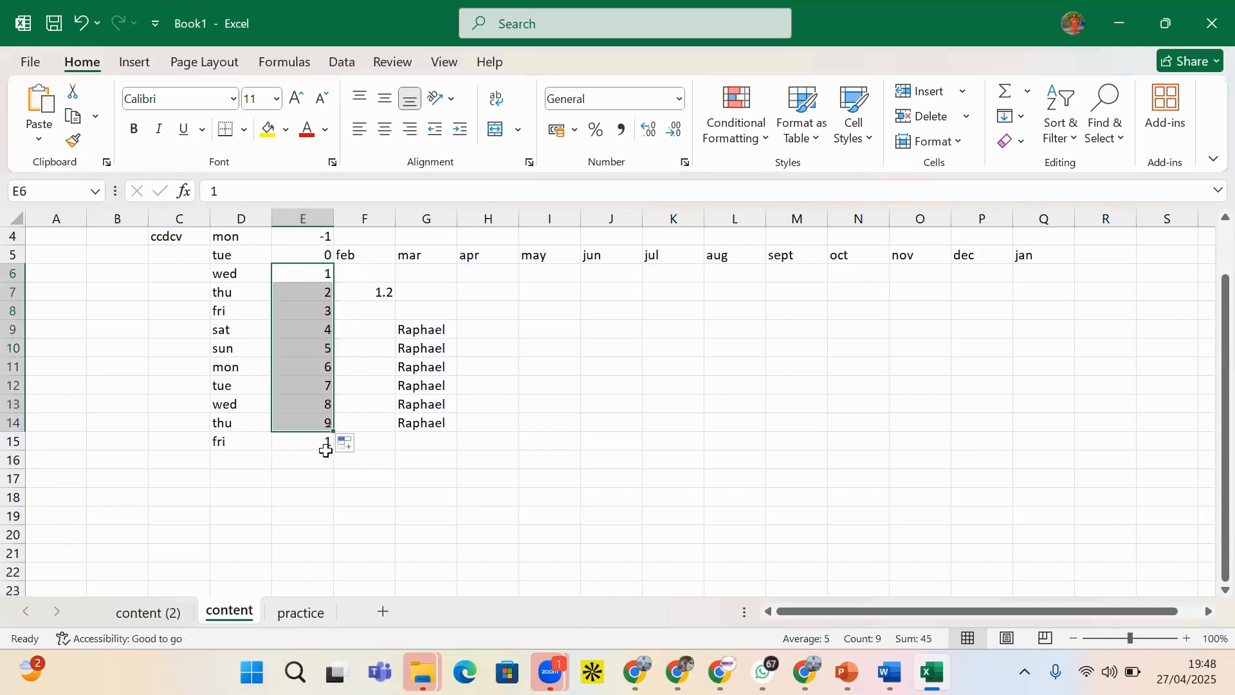
- Change cell E8 to 4 so that it follows the 2 in cell E7 as an even-number pattern
mouse_move(322, 273)
mouse_down()
mouse_move(327, 288)
mouse_move(321, 278)
mouse_up()
click(327, 291)
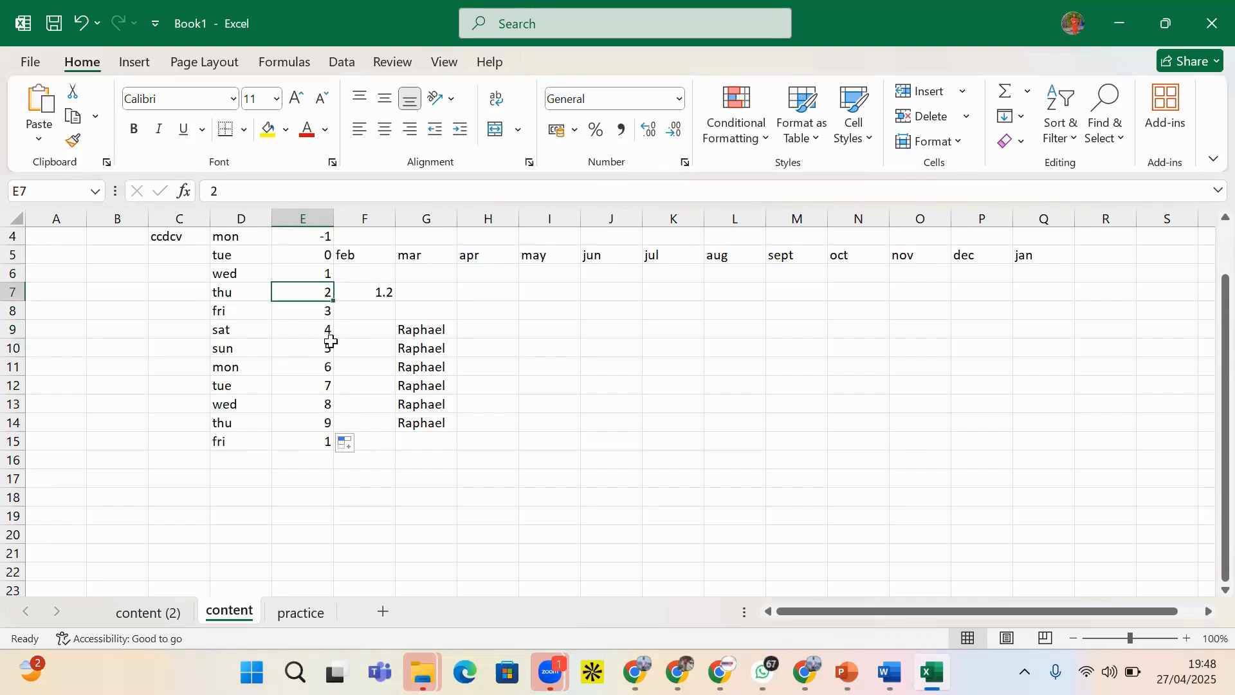
click(326, 312)
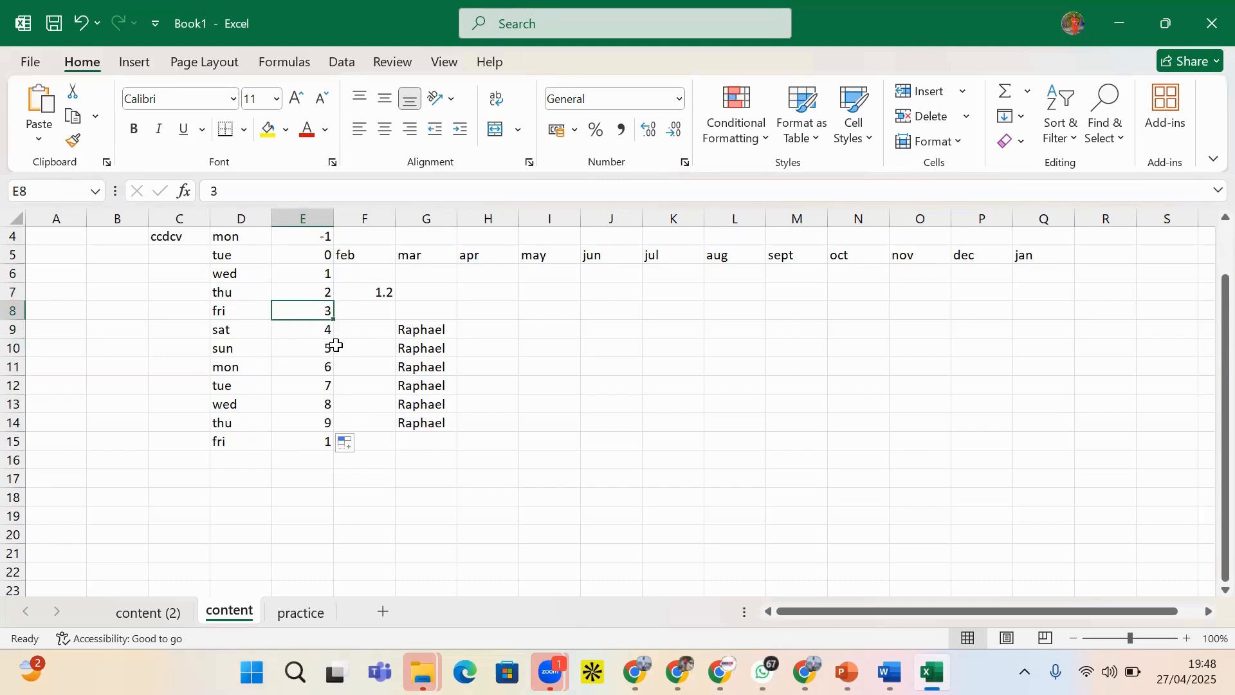
text(2)
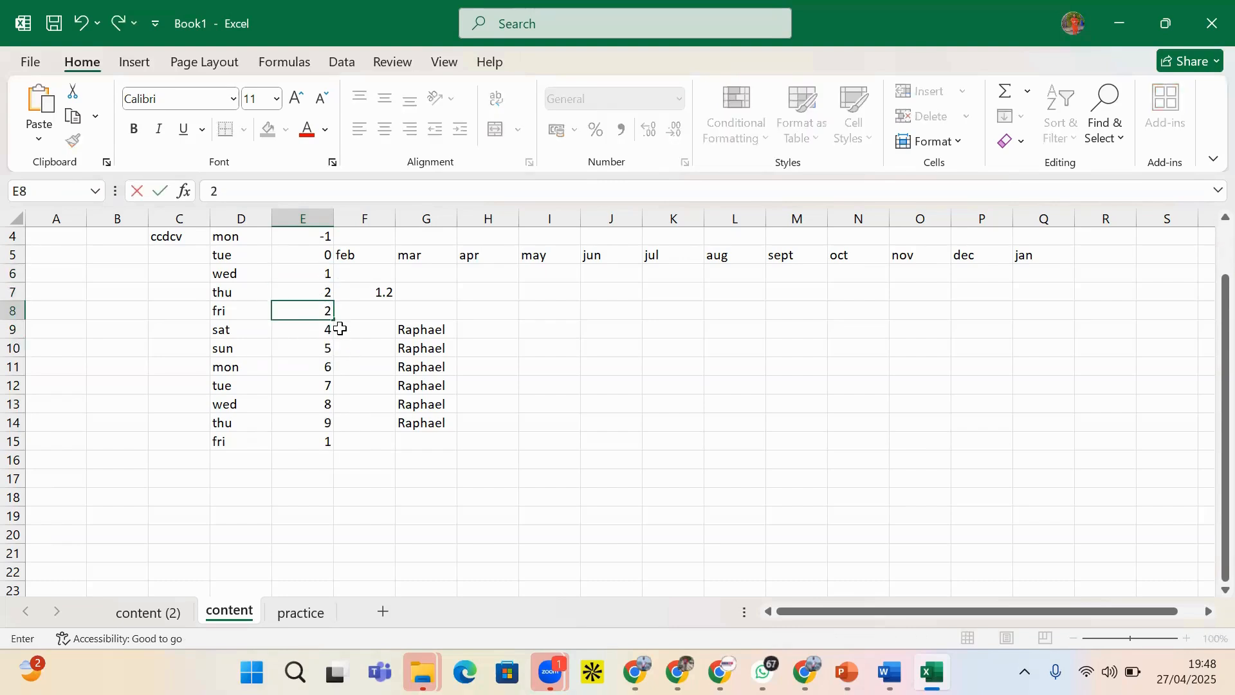
key(BackSpace)
text(4)
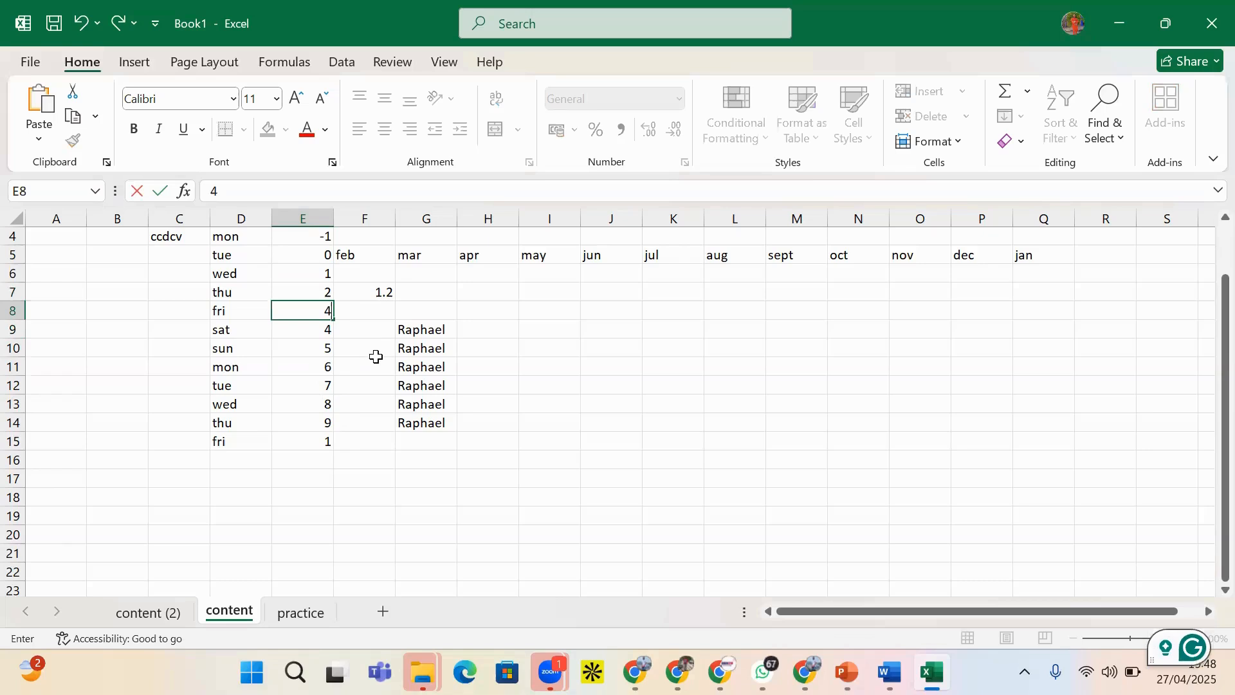
- Autofill the even-number series from cells E7 and E8 downward to cell E16
click(327, 295)
key(shift+Down)
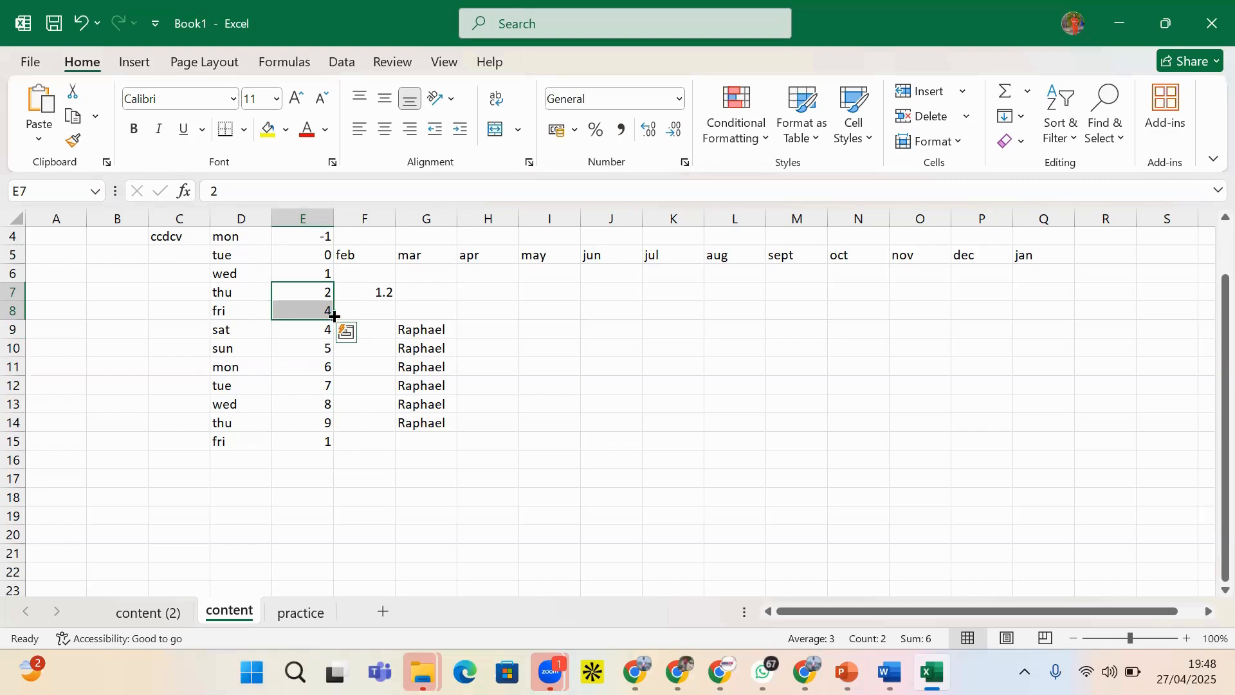
drag(334, 321, 345, 462)
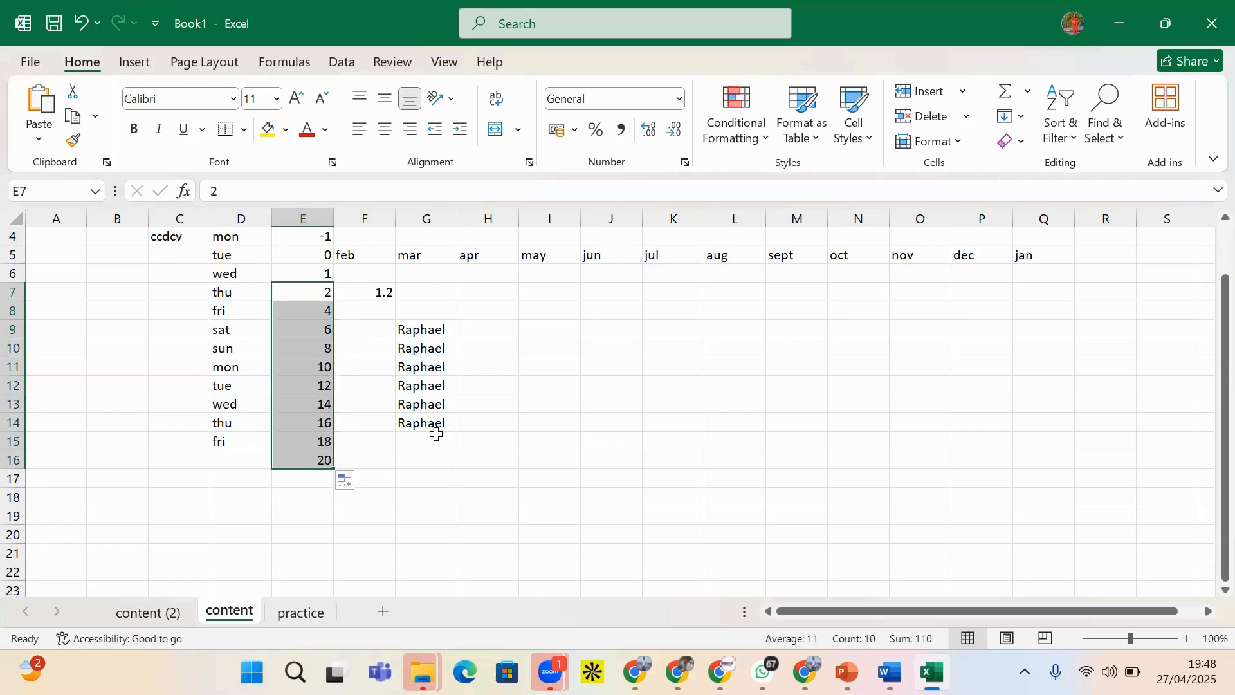
click(380, 390)
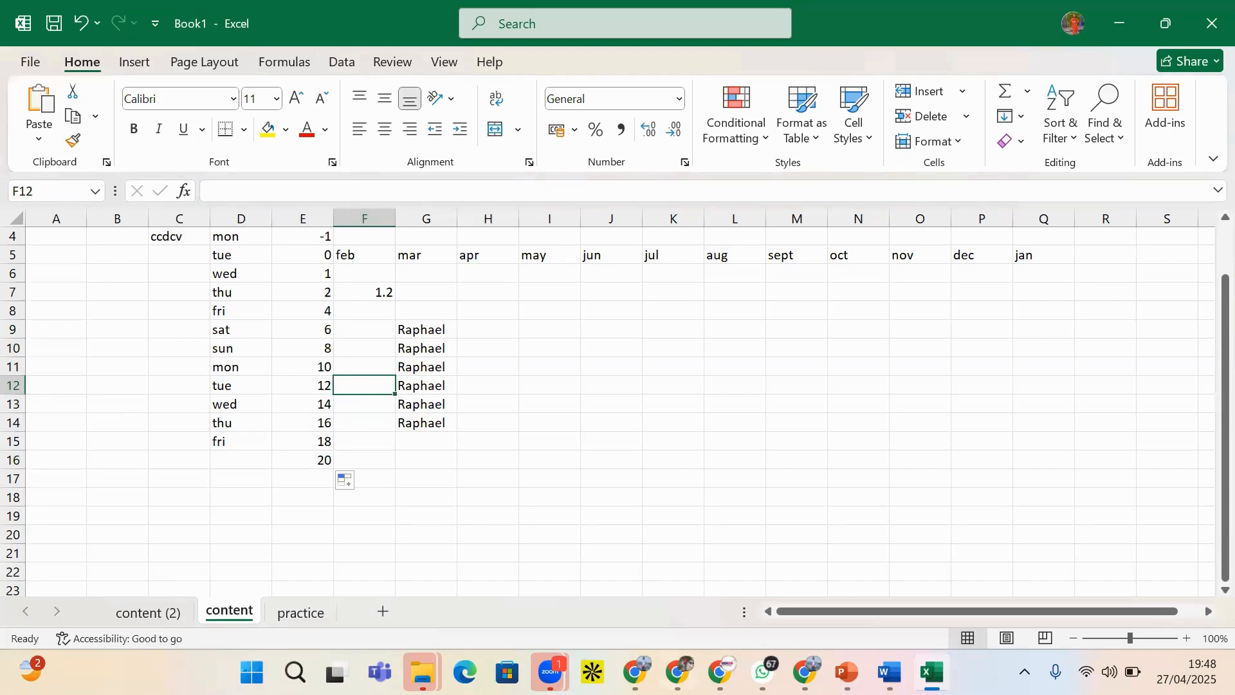
- Switch to PowerPoint to review the Day 1 Excel course outline slide, and return to the Excel worksheet
click(846, 672)
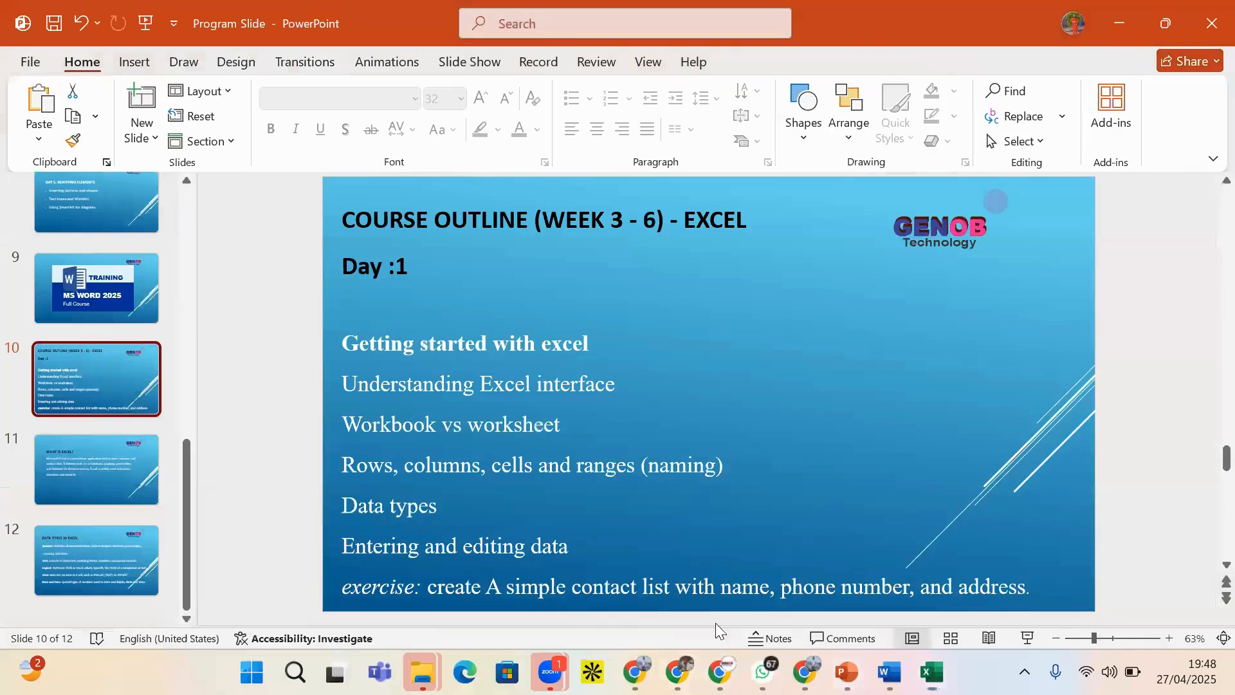
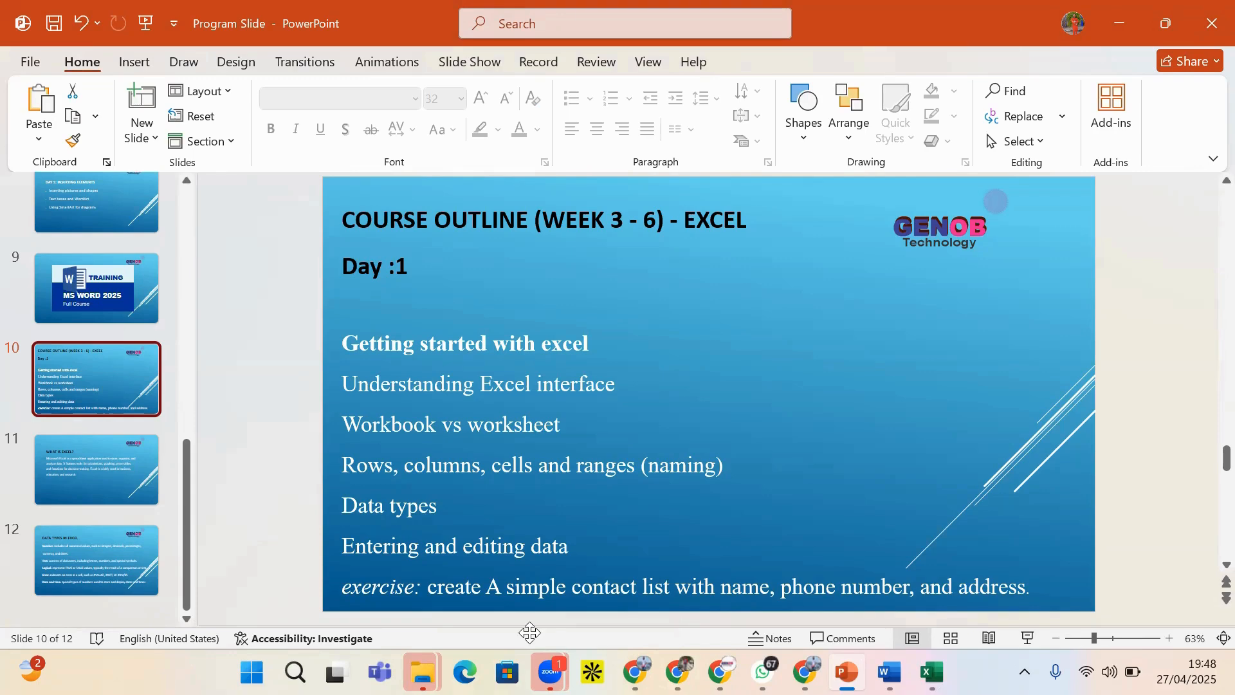
key(alt+Tab)
click(325, 325)
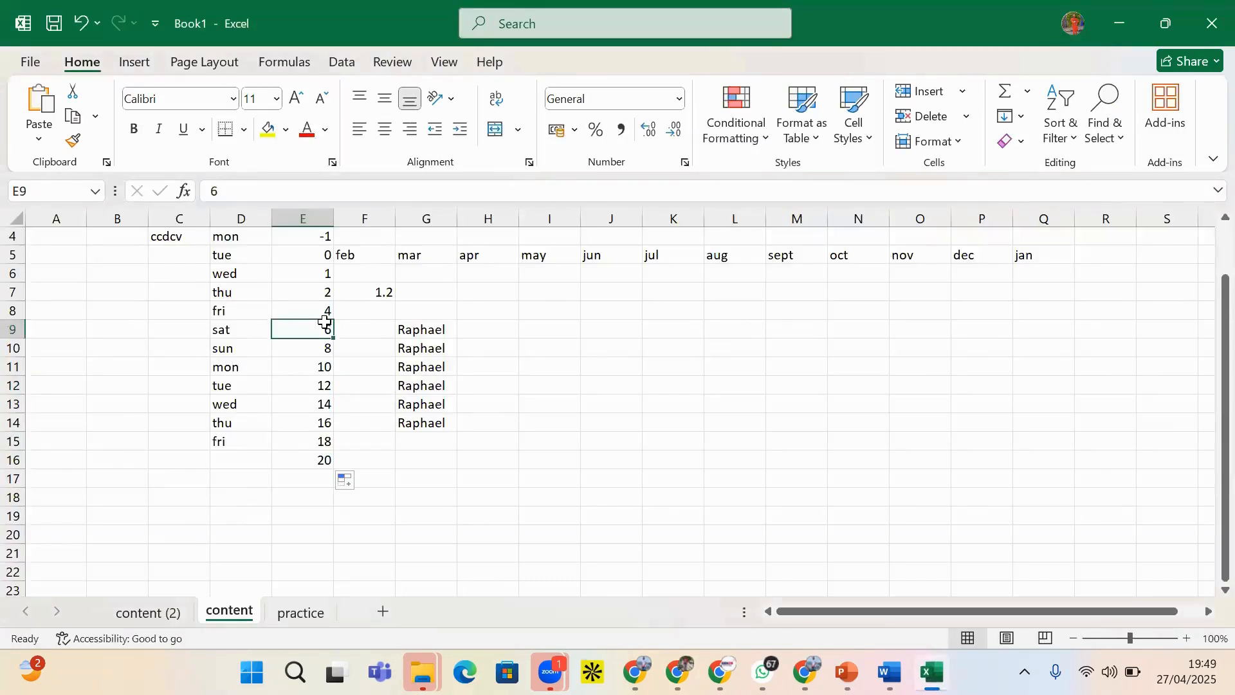
click(503, 307)
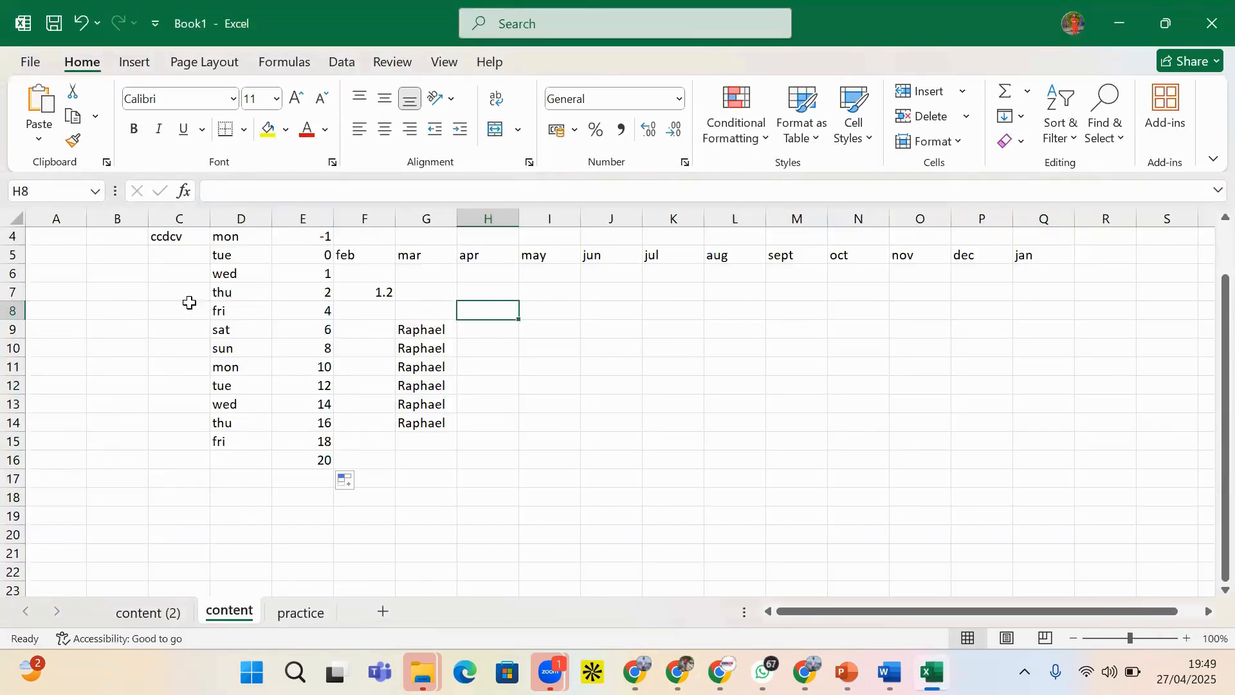
- Select row 6 and column B together, and select cell B6 where they intersect
drag(121, 237, 119, 248)
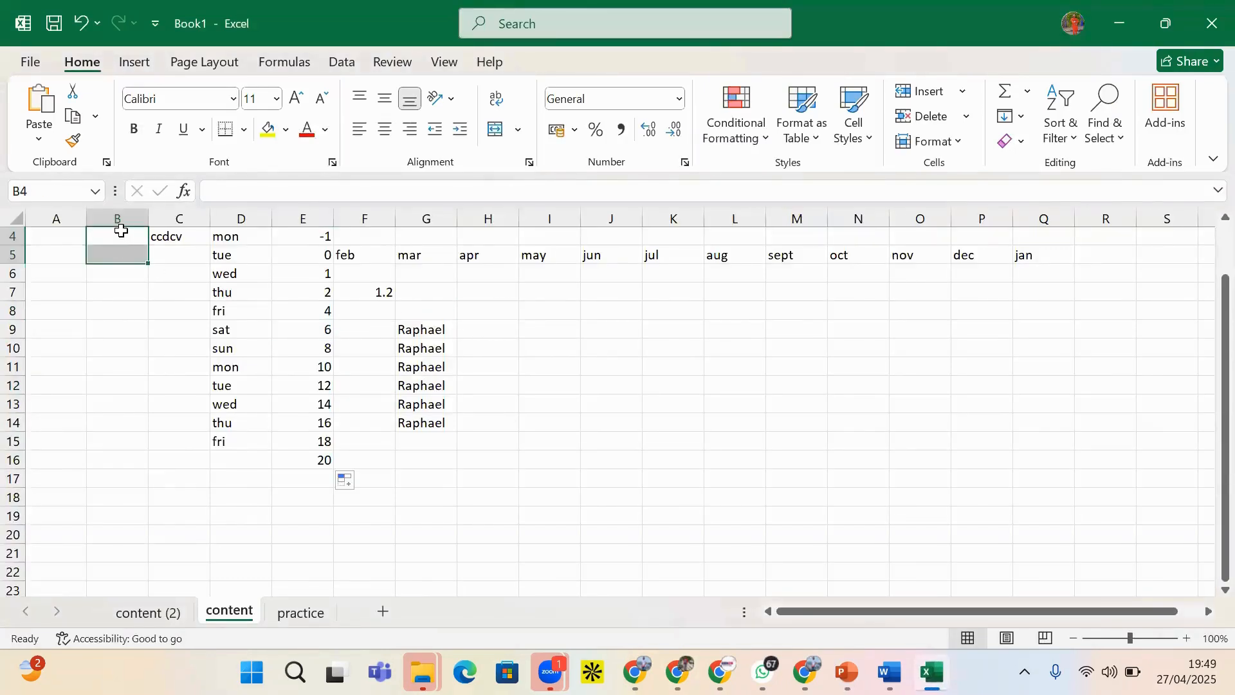
click(120, 217)
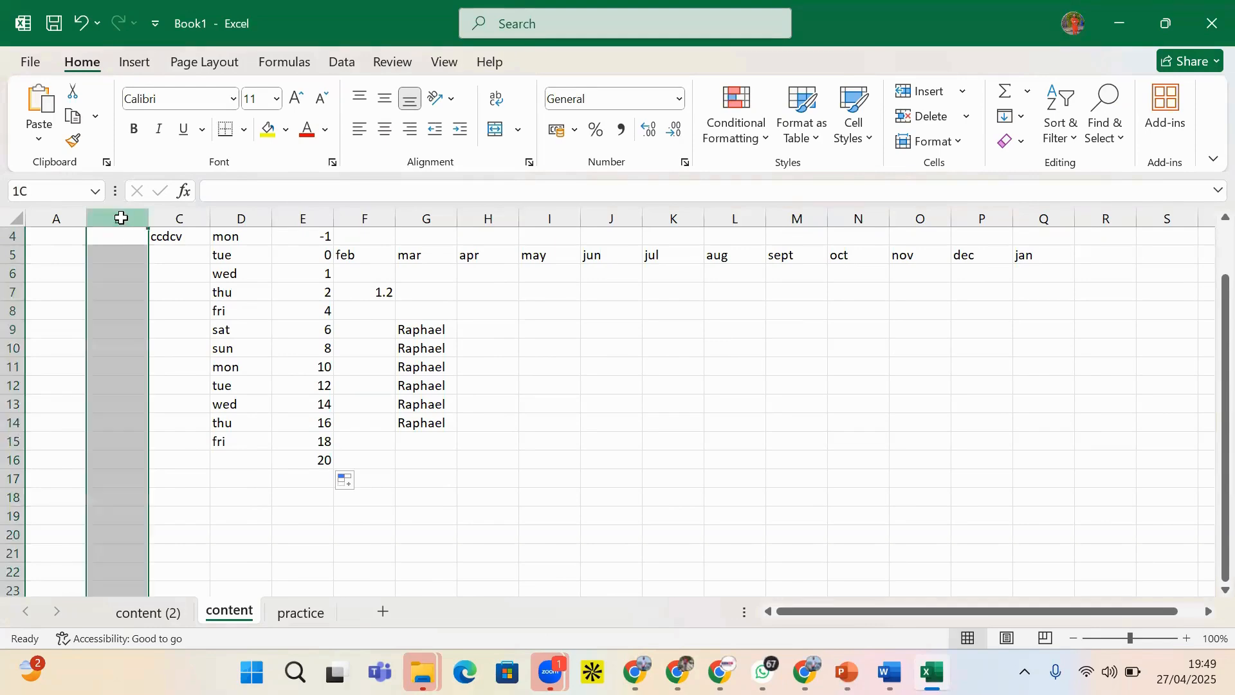
click(13, 274)
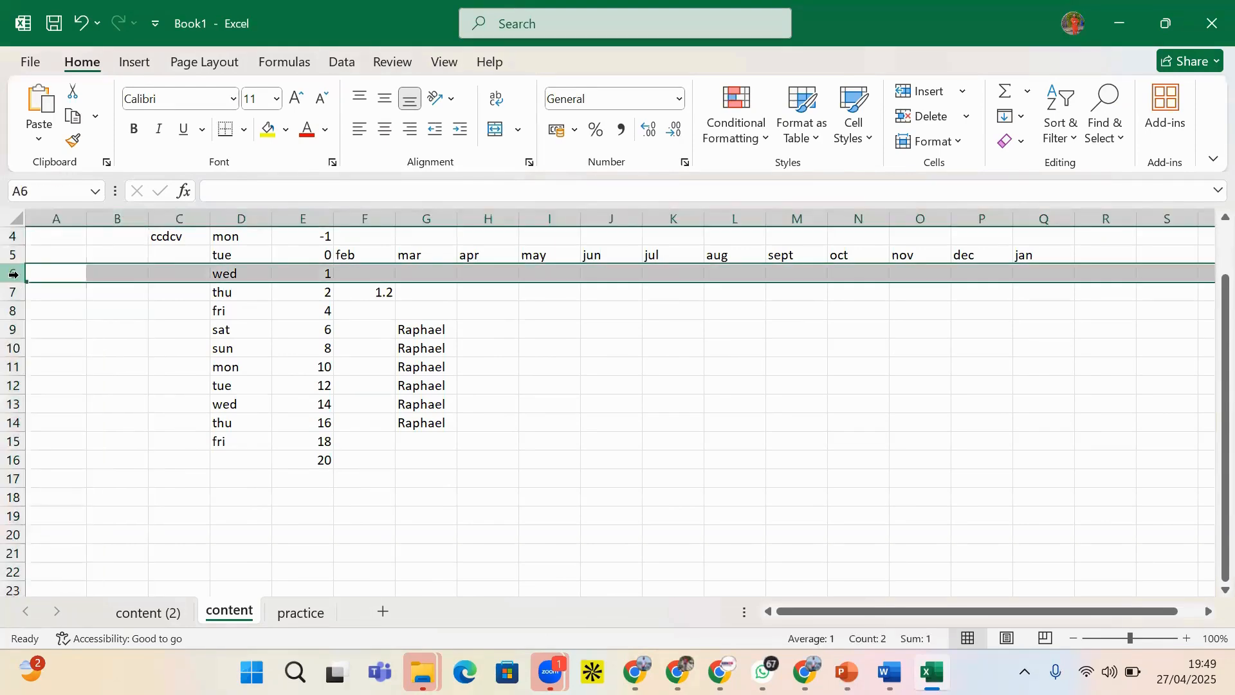
ctrl+click(120, 217)
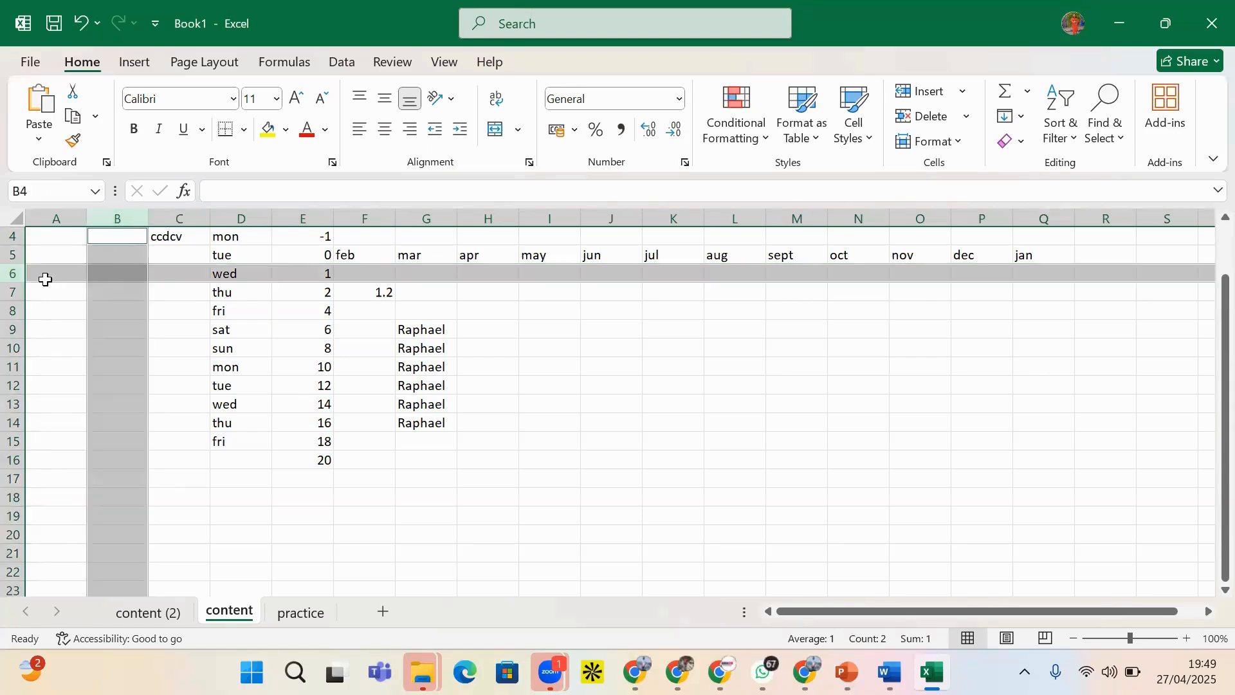
click(115, 272)
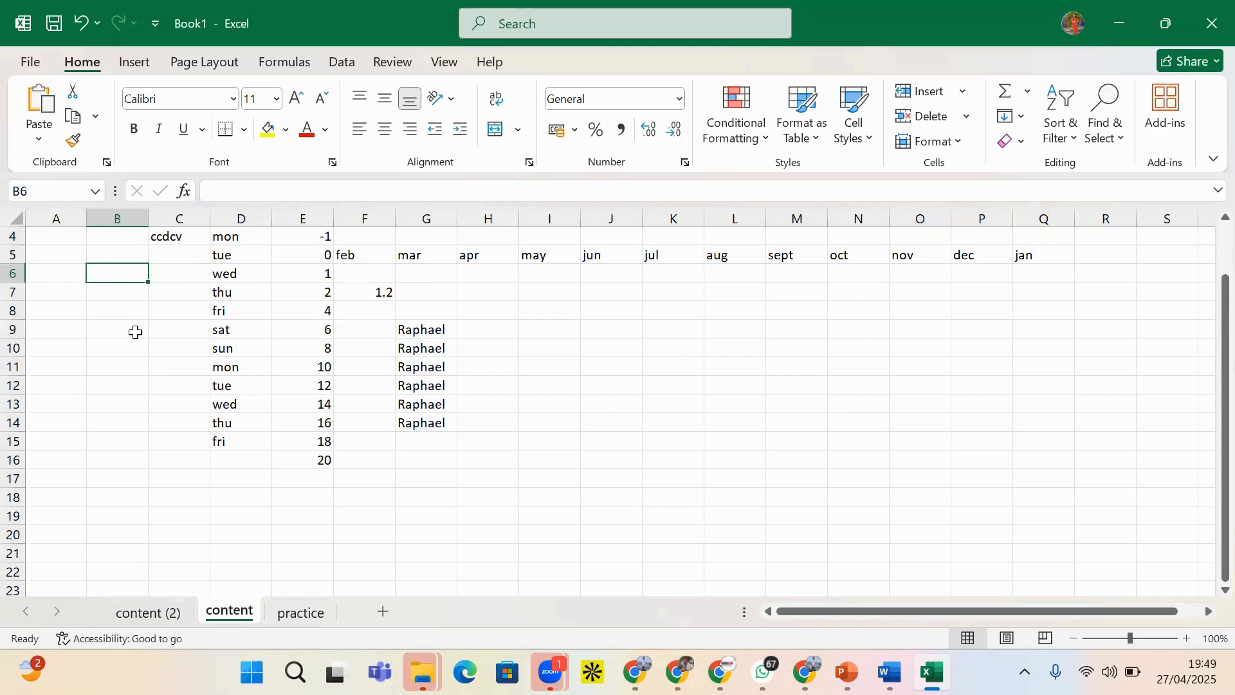
- Move between single cells in column B from row 5 to row 8, ending on cell B7
click(125, 317)
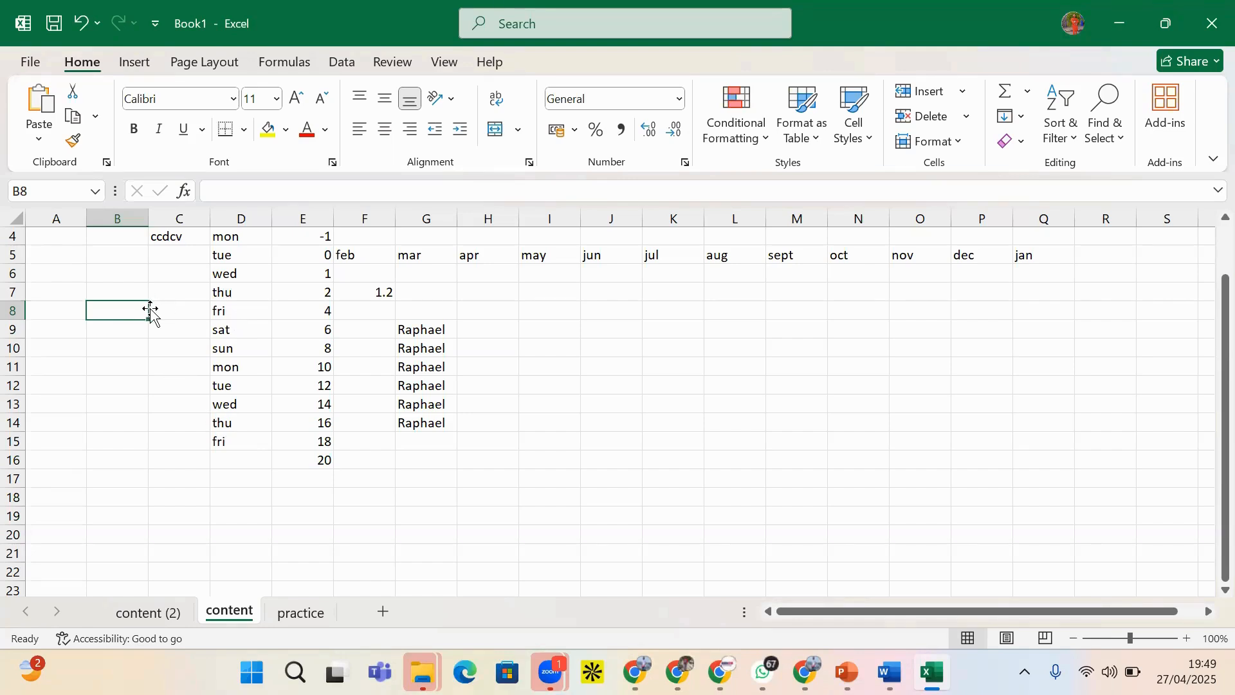
key(Up)
key(Up)
key(Up)
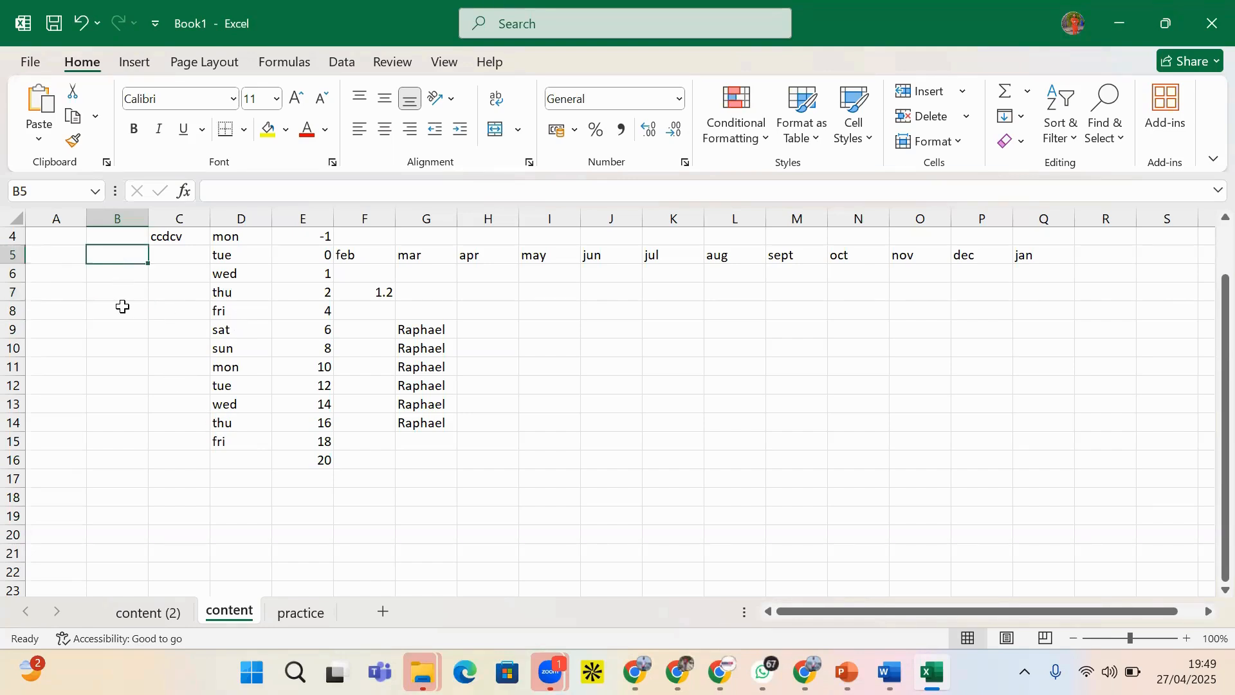
click(122, 307)
click(116, 279)
click(125, 312)
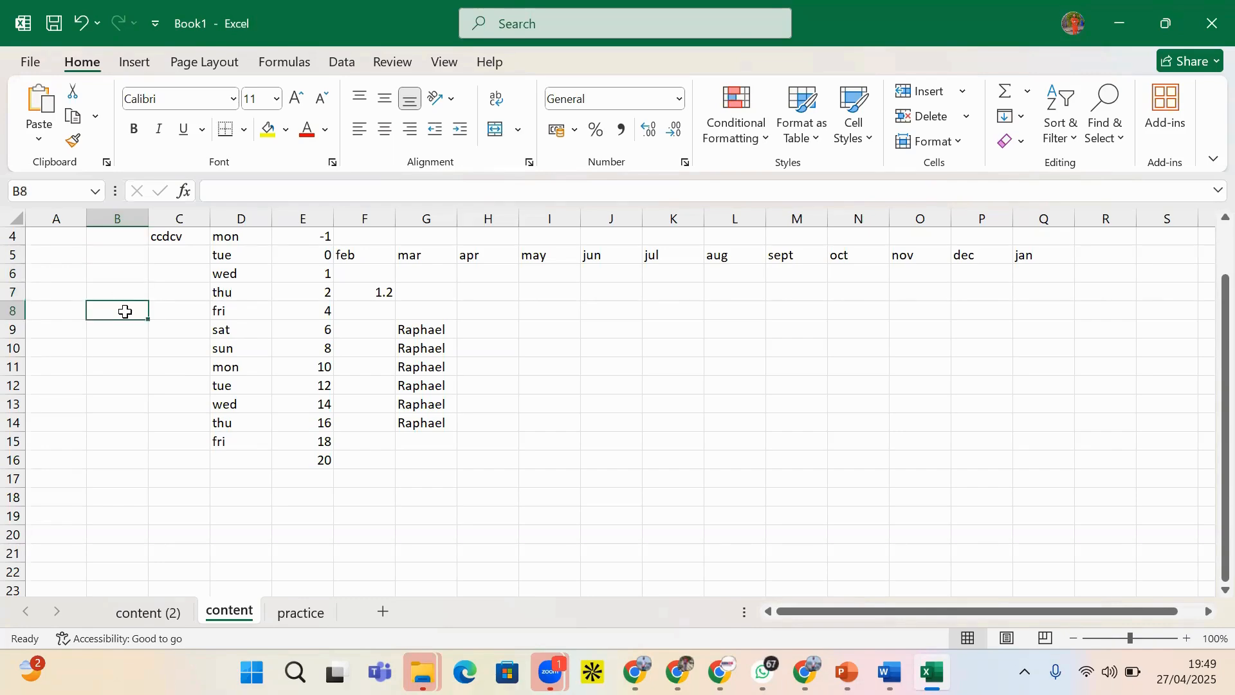
click(112, 290)
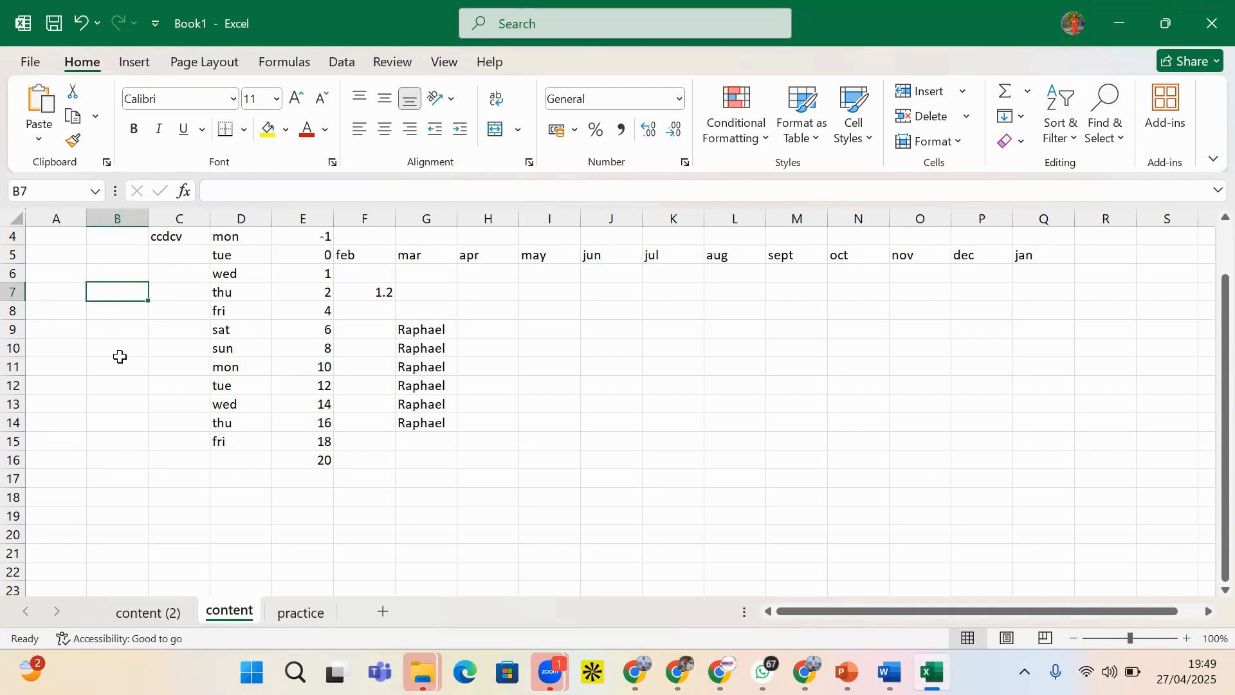
- Select the vertical cell ranges B7:B15, H7:H15, H7:H14 and H10:H15 one after another
drag(133, 298, 127, 435)
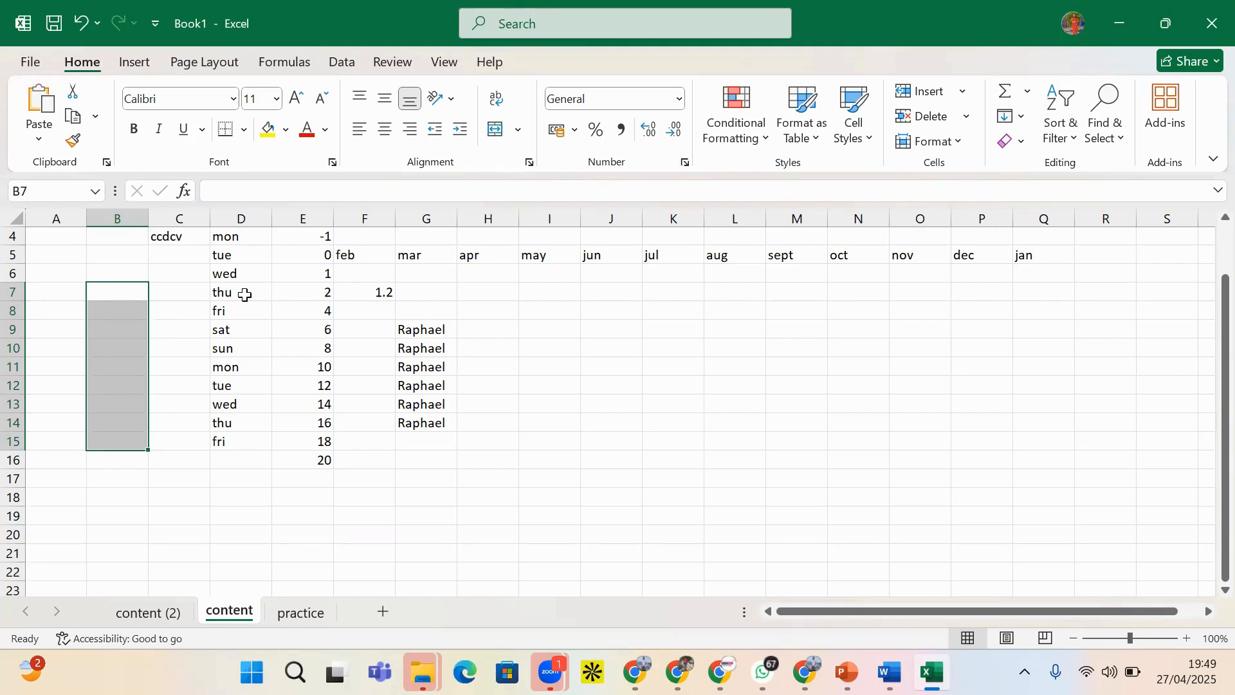
drag(512, 297, 494, 435)
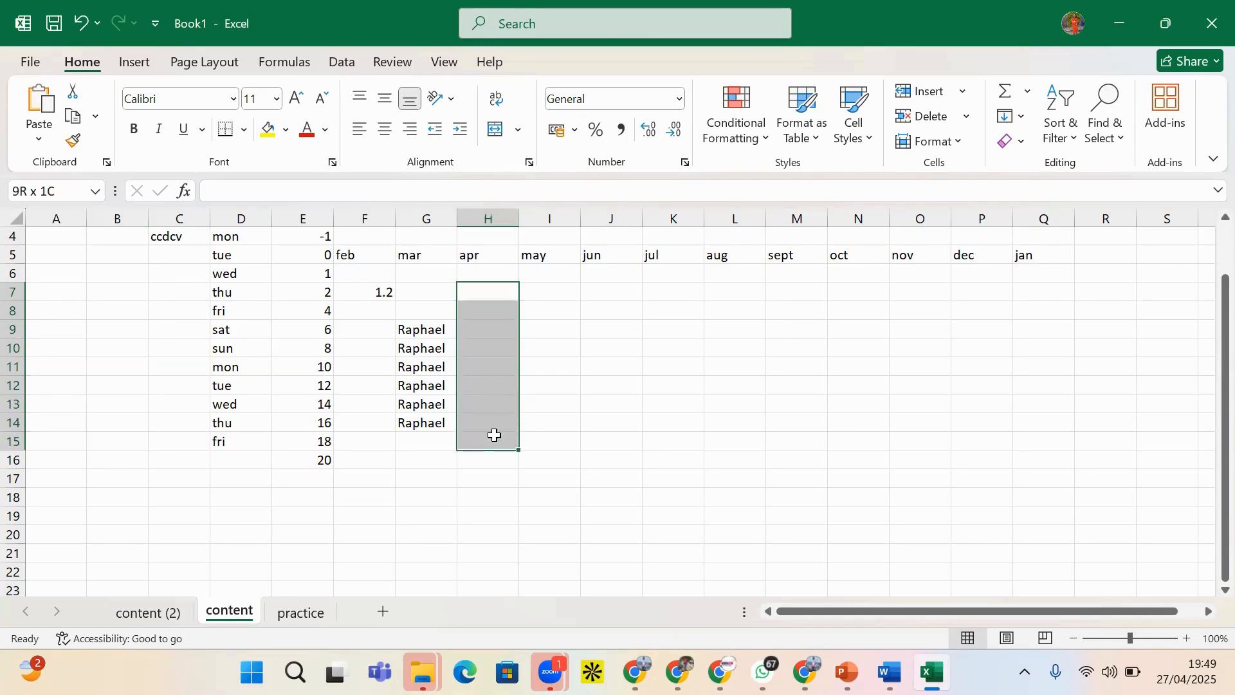
drag(490, 309, 485, 416)
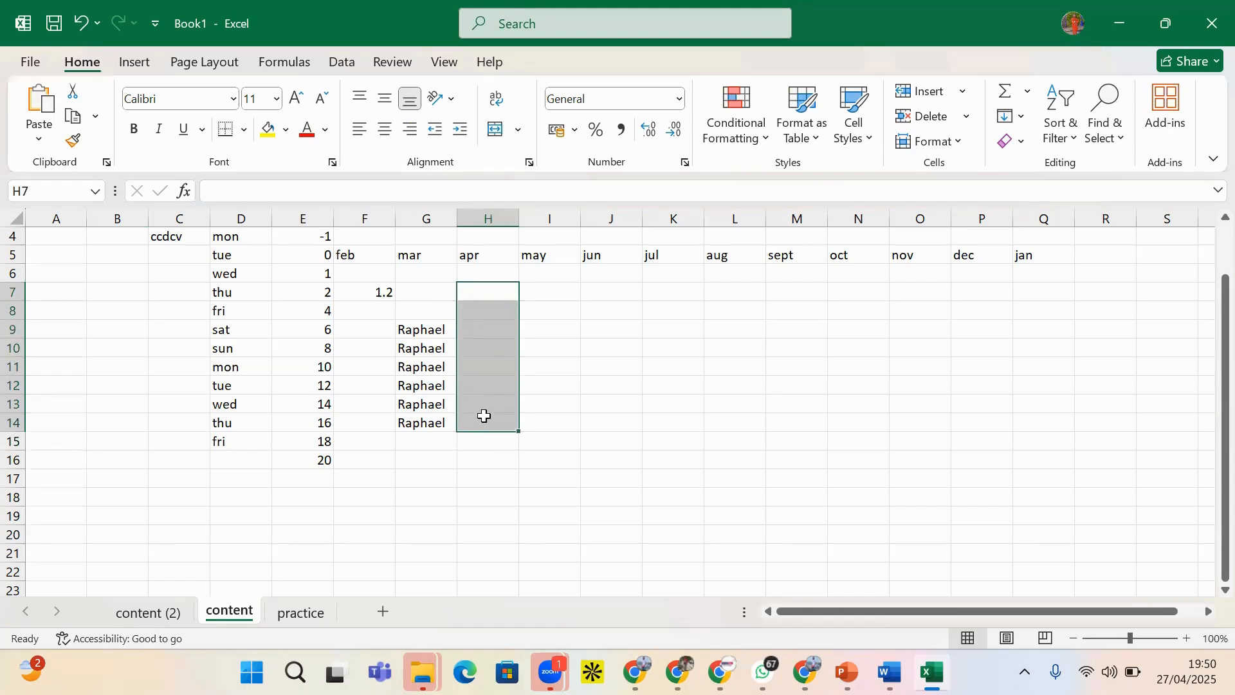
click(490, 343)
drag(494, 342, 486, 447)
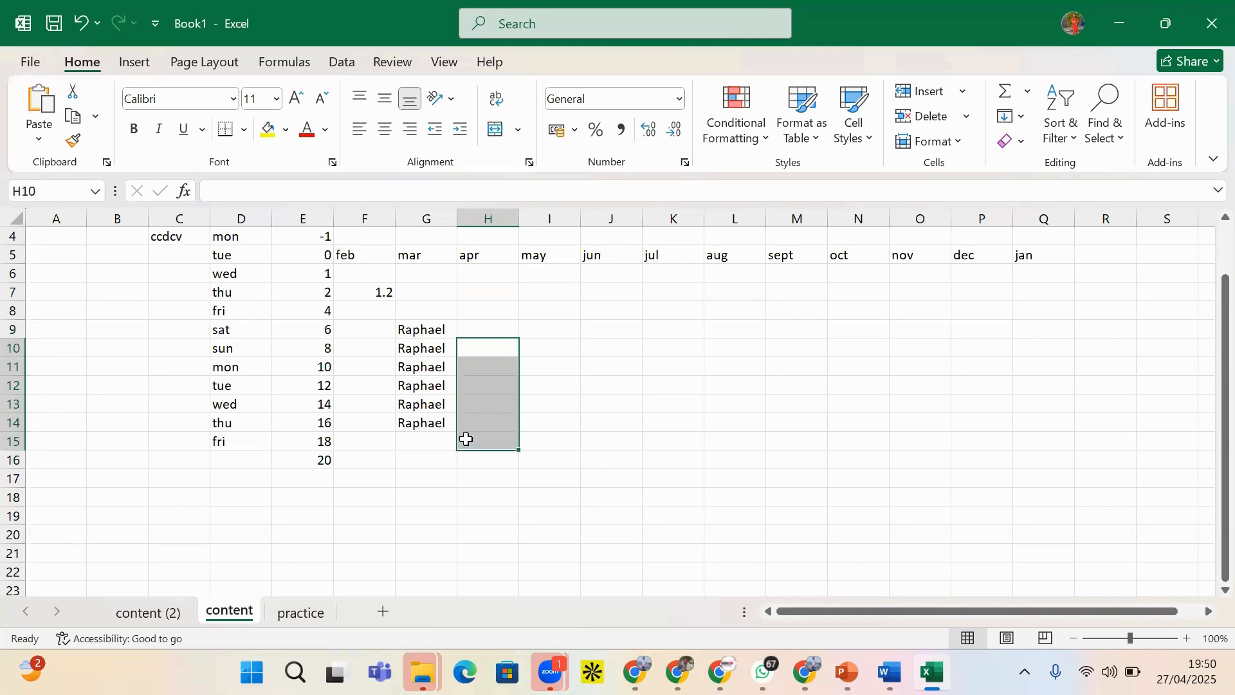
- Select the horizontal range H10:Q10, followed by the whole of row 10
click(501, 349)
drag(522, 348, 1017, 346)
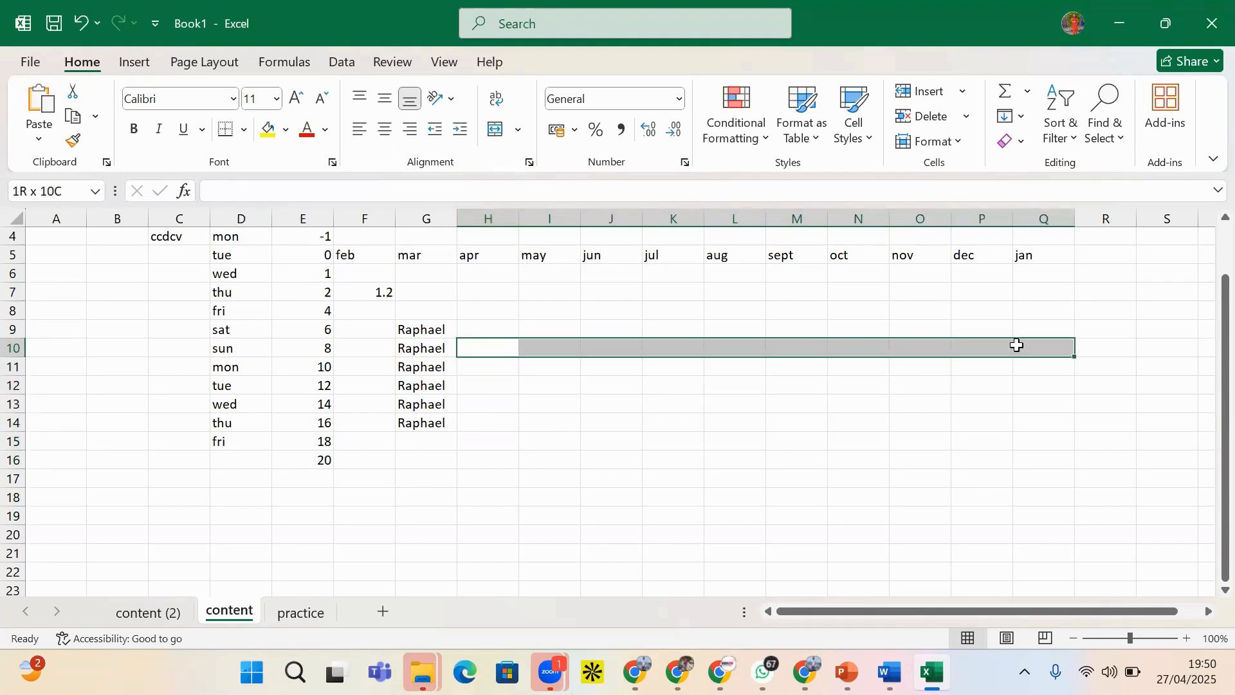
drag(1017, 346, 1004, 351)
click(14, 348)
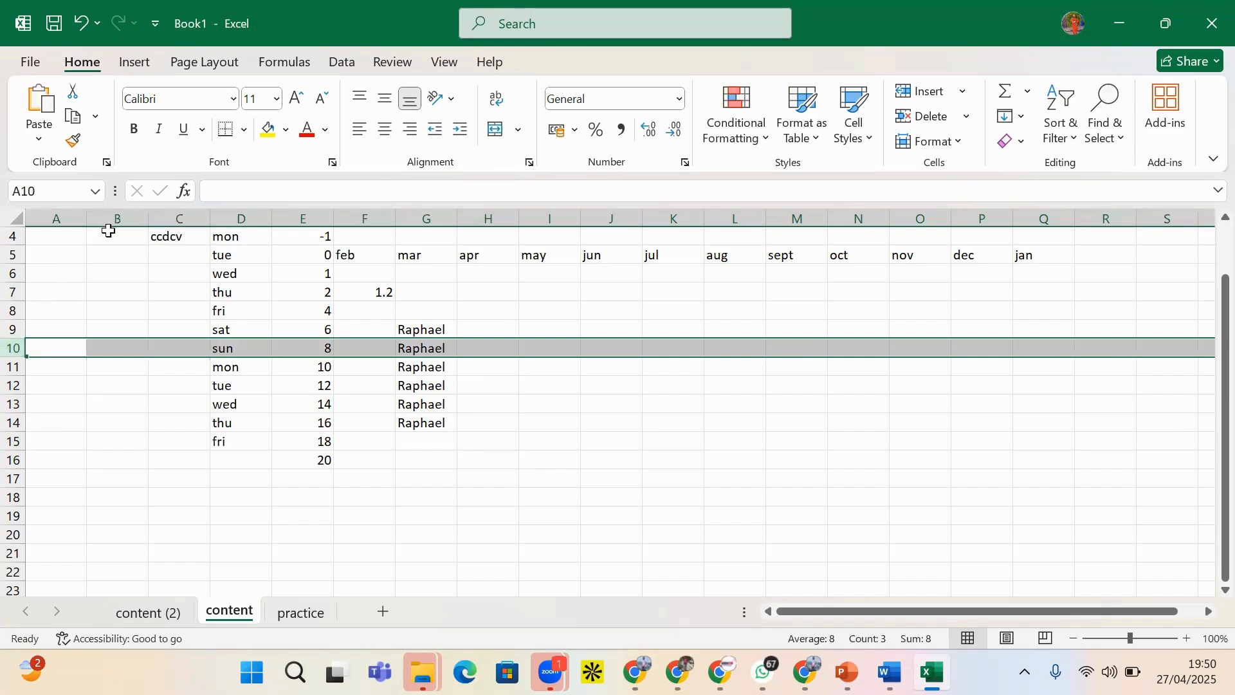
- Select the vertical range B4:B19, a horizontal range in row 11, and the vertical range J7:J20
drag(107, 235, 95, 500)
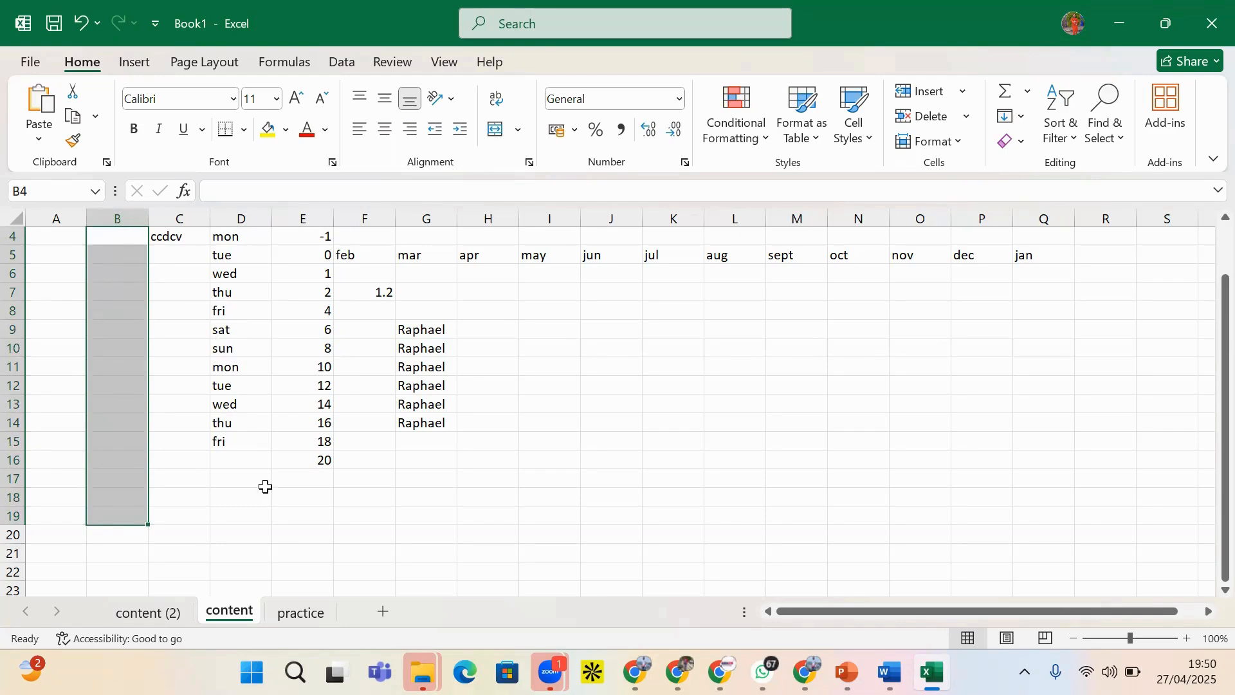
drag(552, 361, 1023, 370)
drag(637, 289, 587, 499)
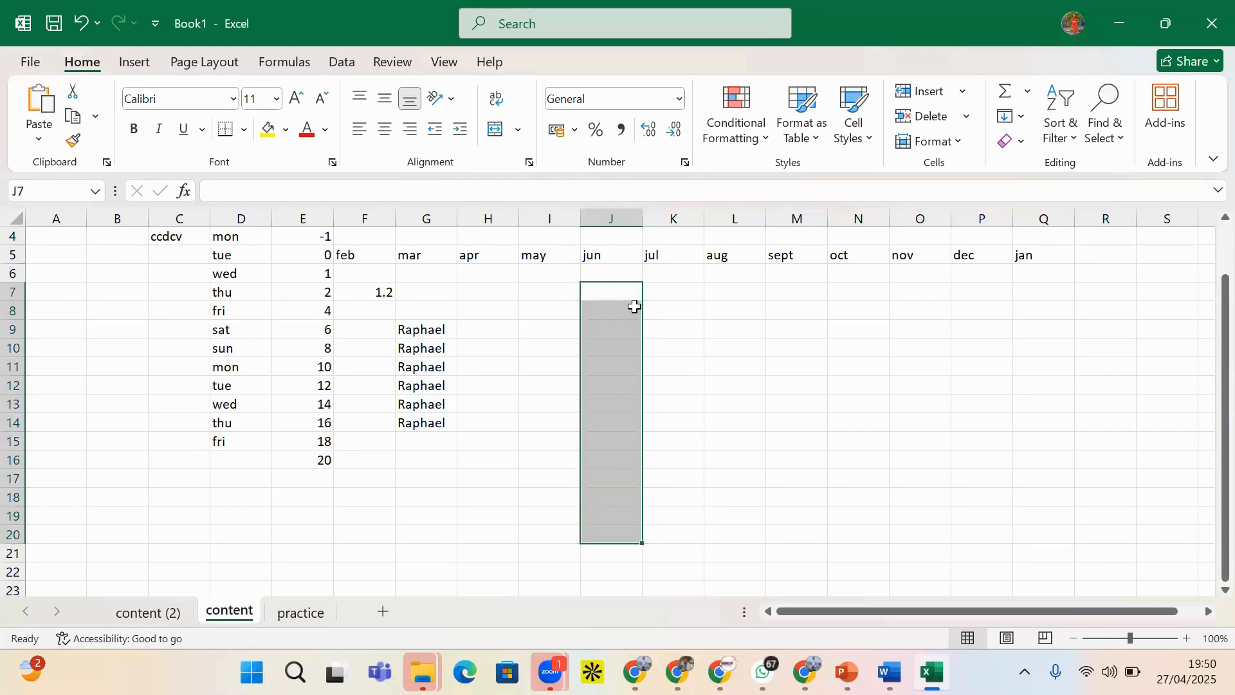
- Select the single cell C10 and the range I8:I14, and extend that range with the fill handle to column J
click(177, 348)
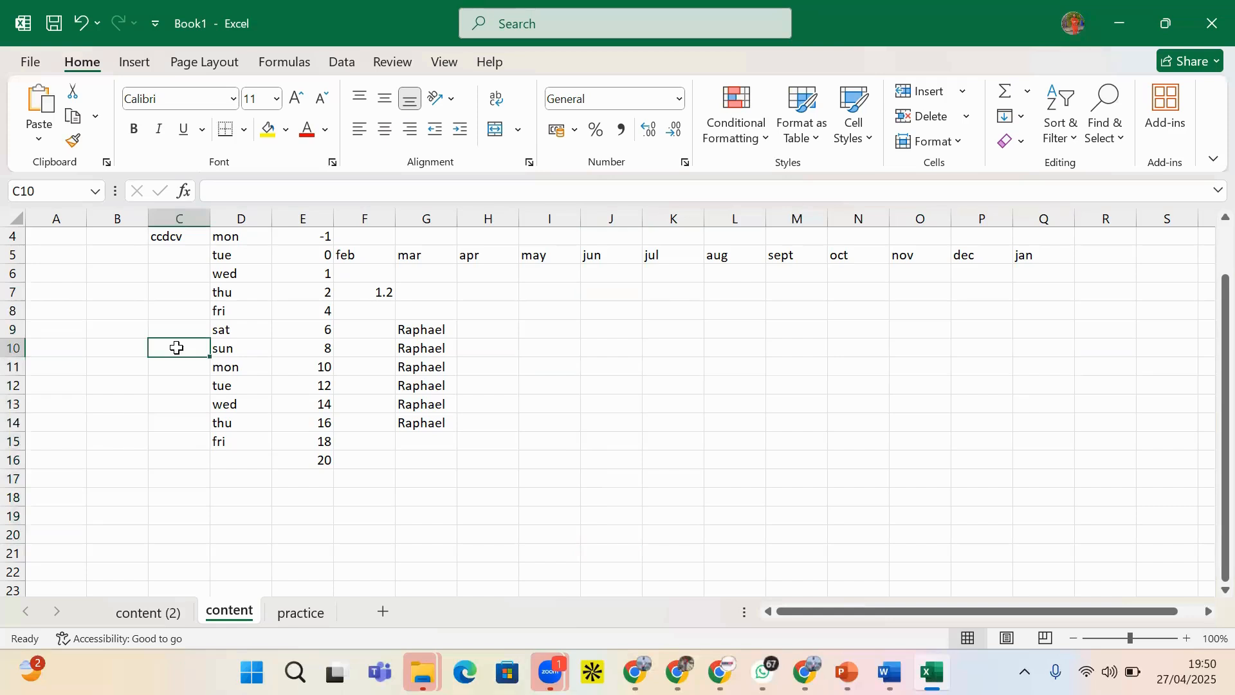
drag(562, 303, 550, 430)
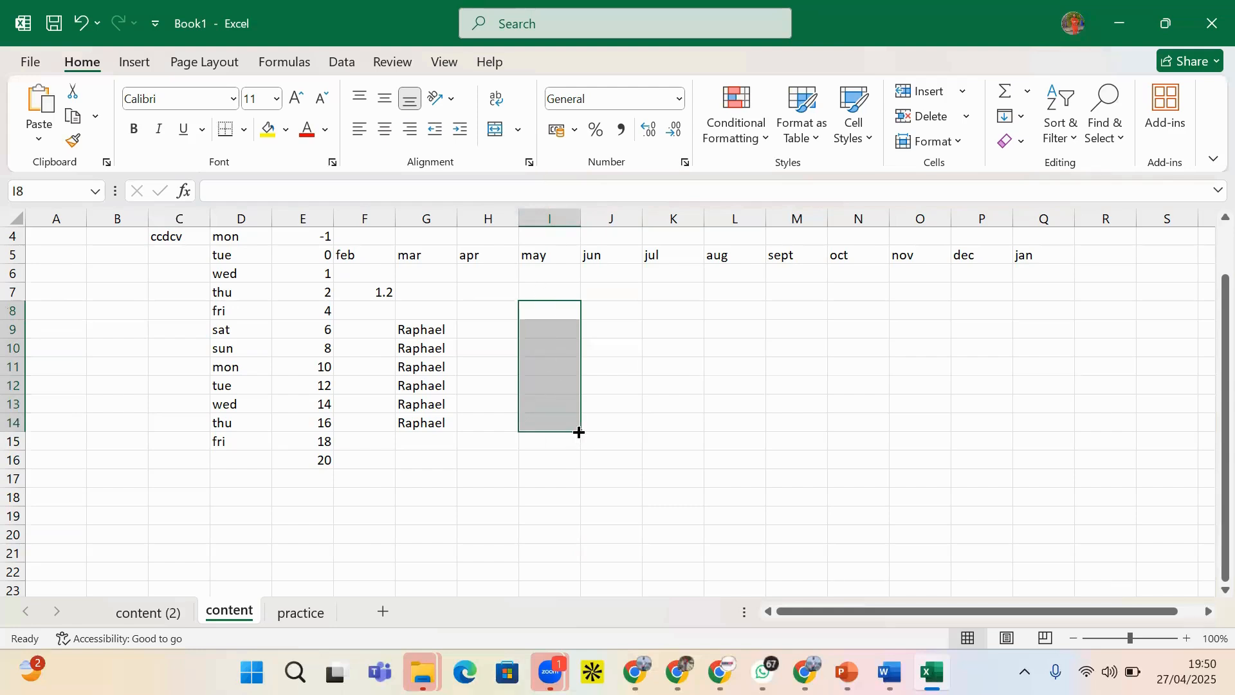
drag(580, 430, 623, 433)
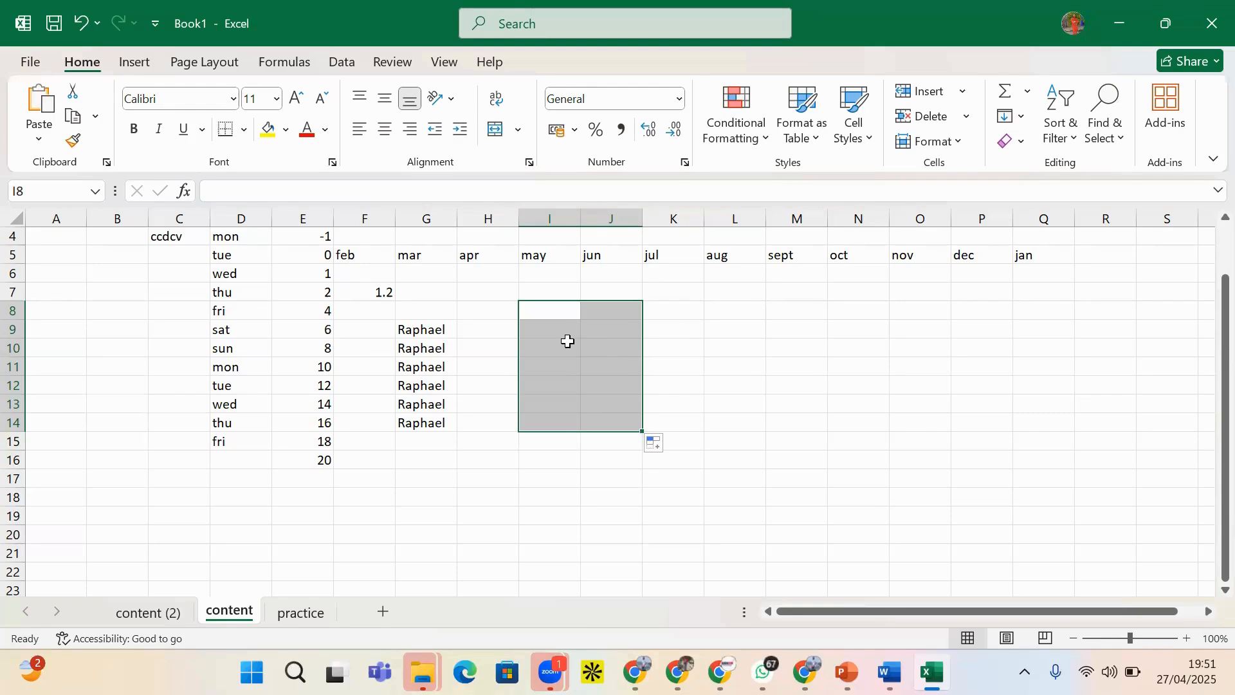
- Select cell B6, highlight its cell address in the Name Box, and move the selection to cell H9
drag(129, 279, 110, 405)
click(110, 325)
click(137, 287)
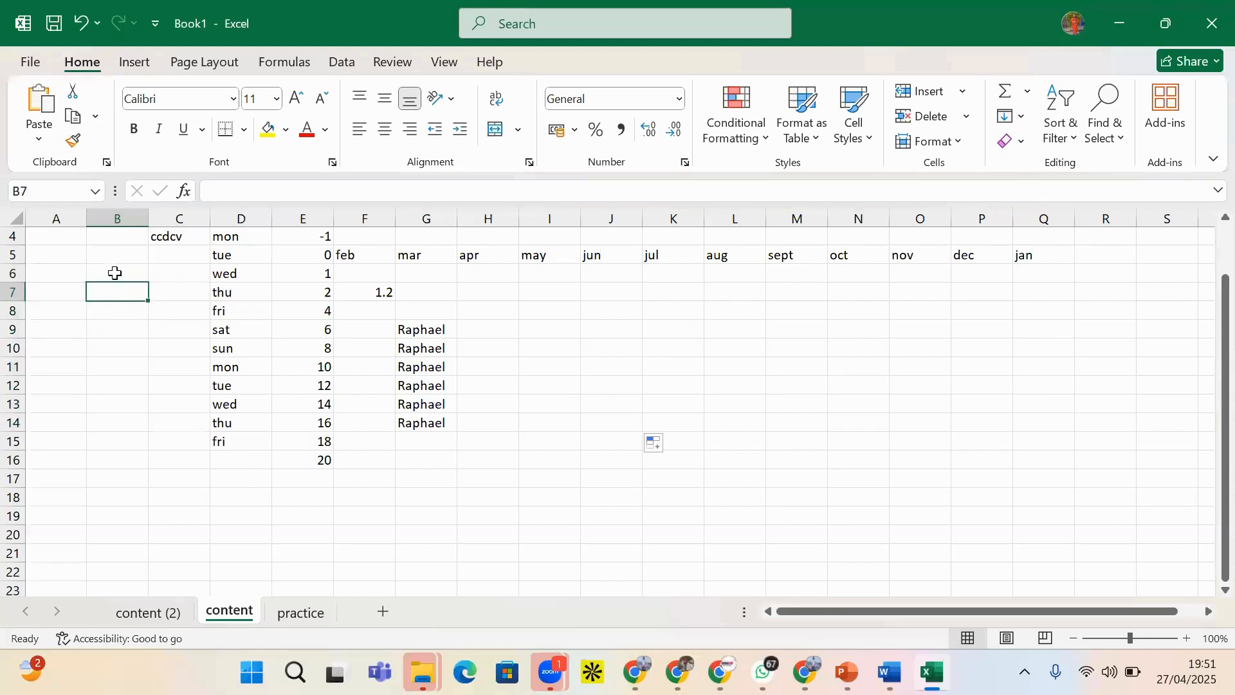
click(115, 274)
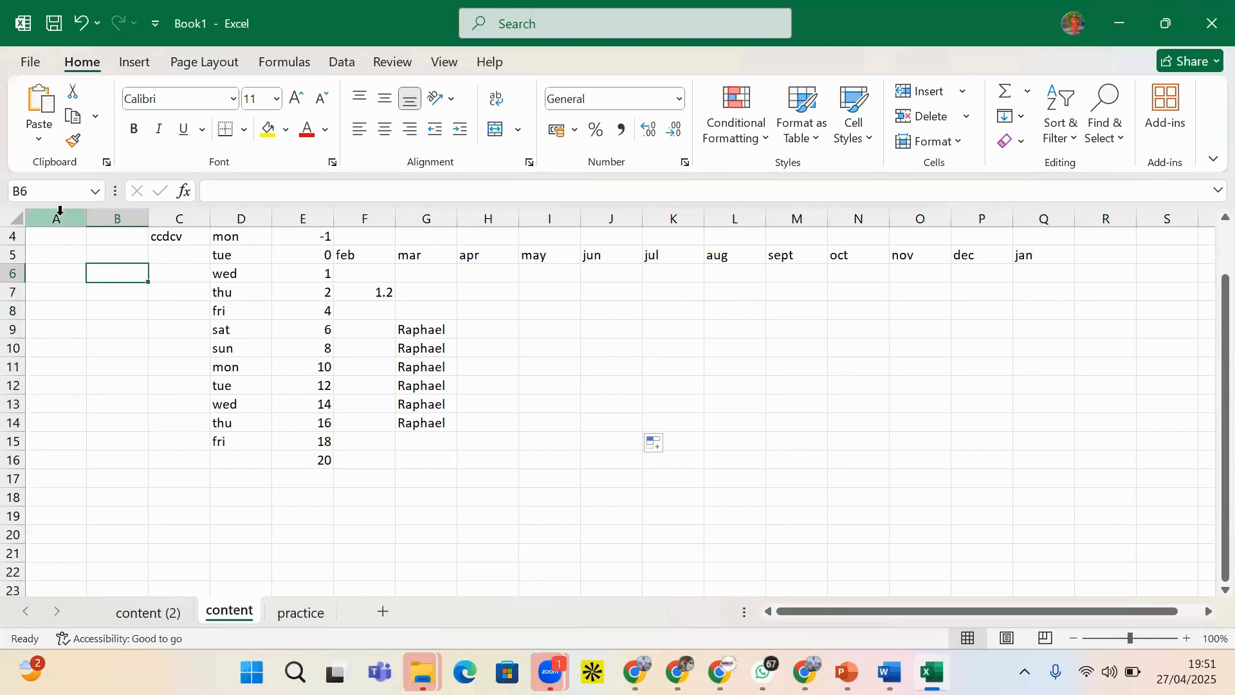
click(36, 192)
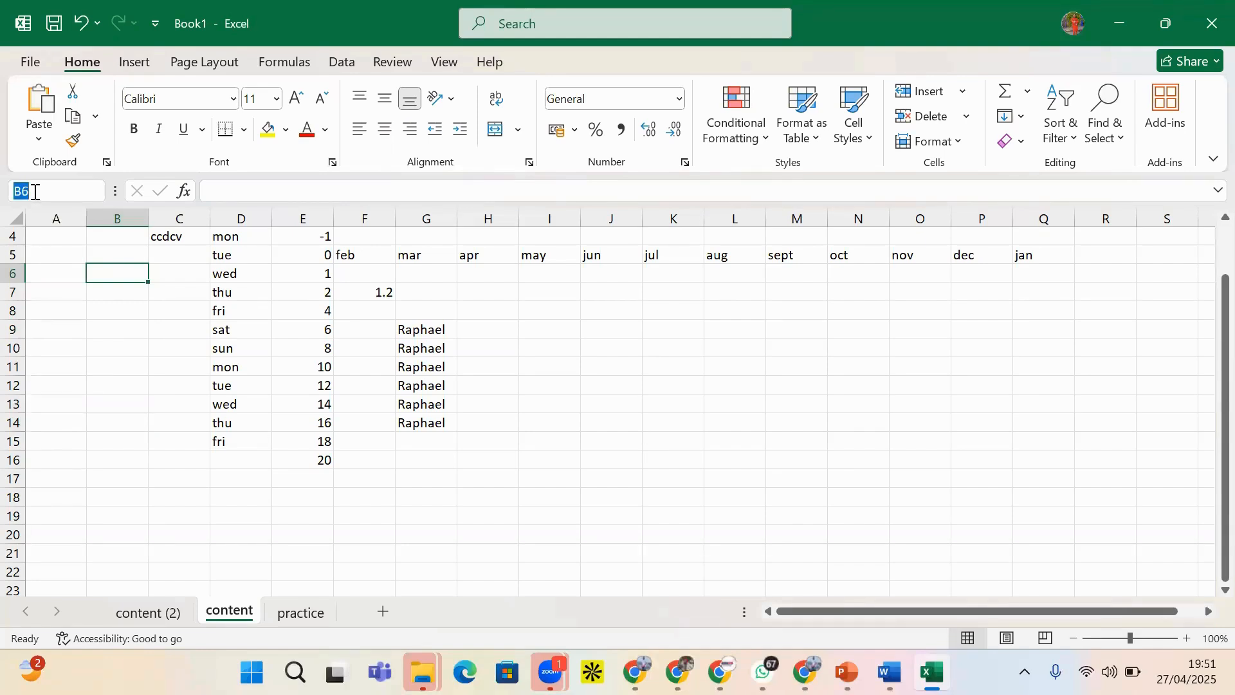
click(504, 325)
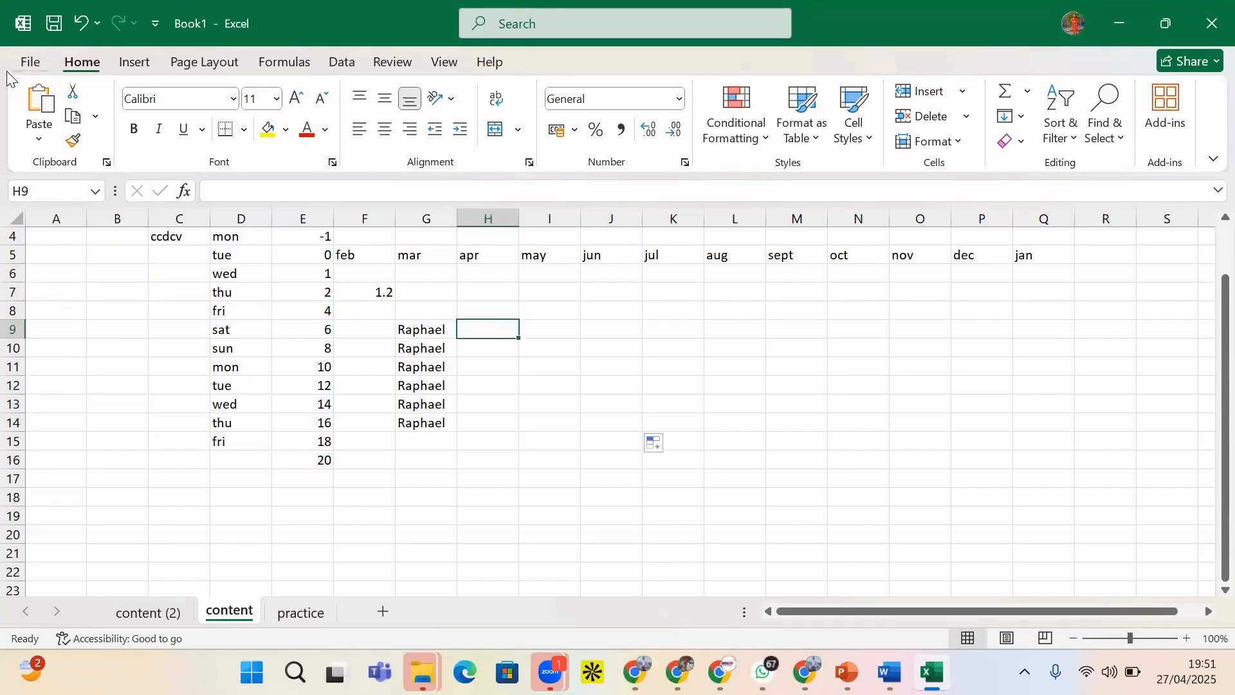
- Highlight the cell address H9 in the Name Box, and select the range I9:I15 to highlight its address
click(34, 192)
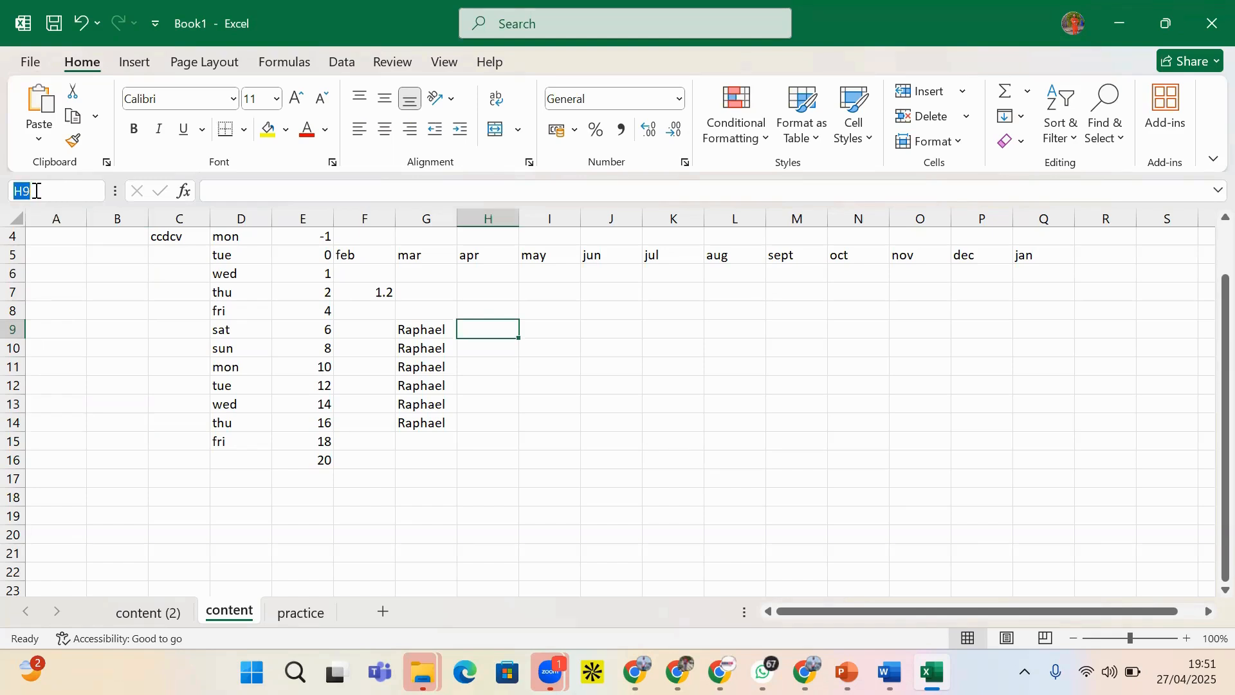
click(543, 322)
drag(569, 356, 560, 433)
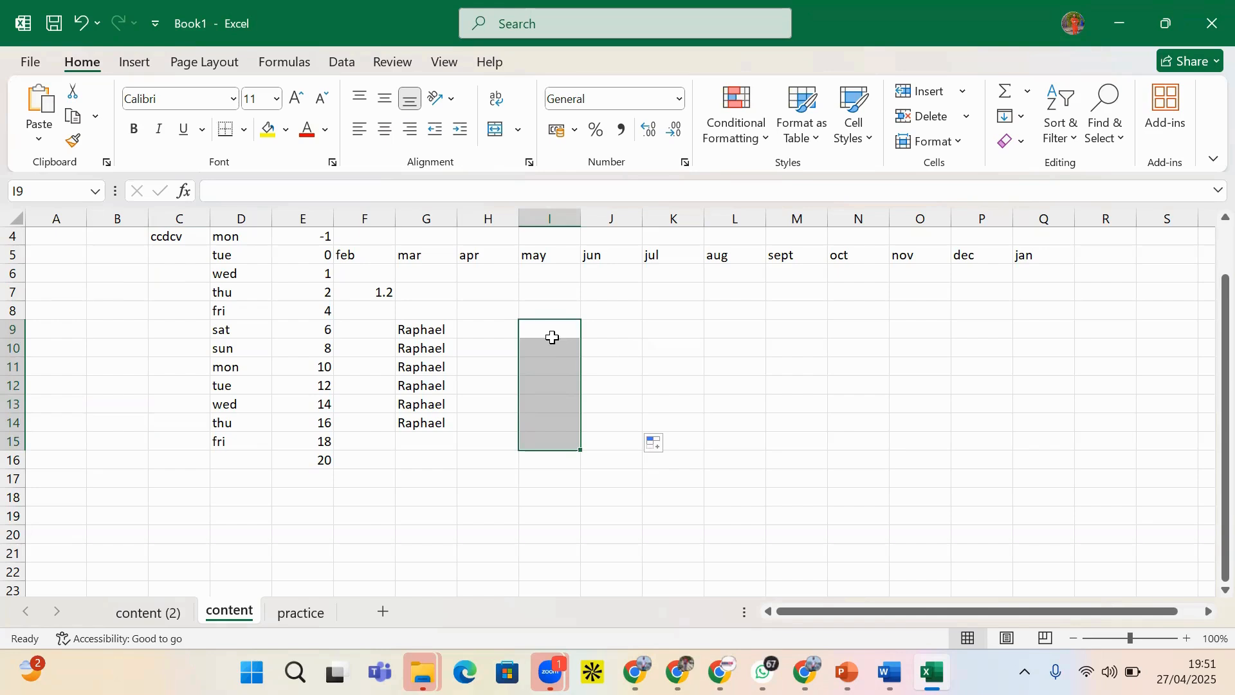
click(38, 188)
- Look through the review, view and formula commands, and select the single cells J10 and C7
click(377, 64)
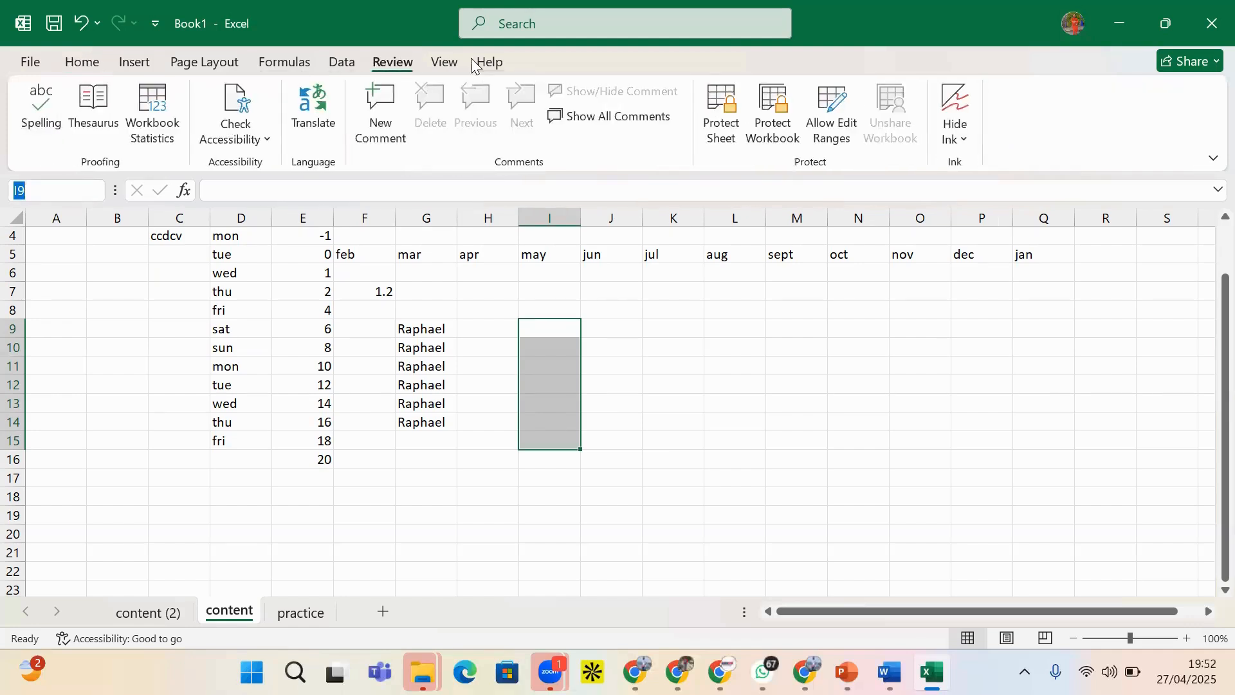
click(452, 65)
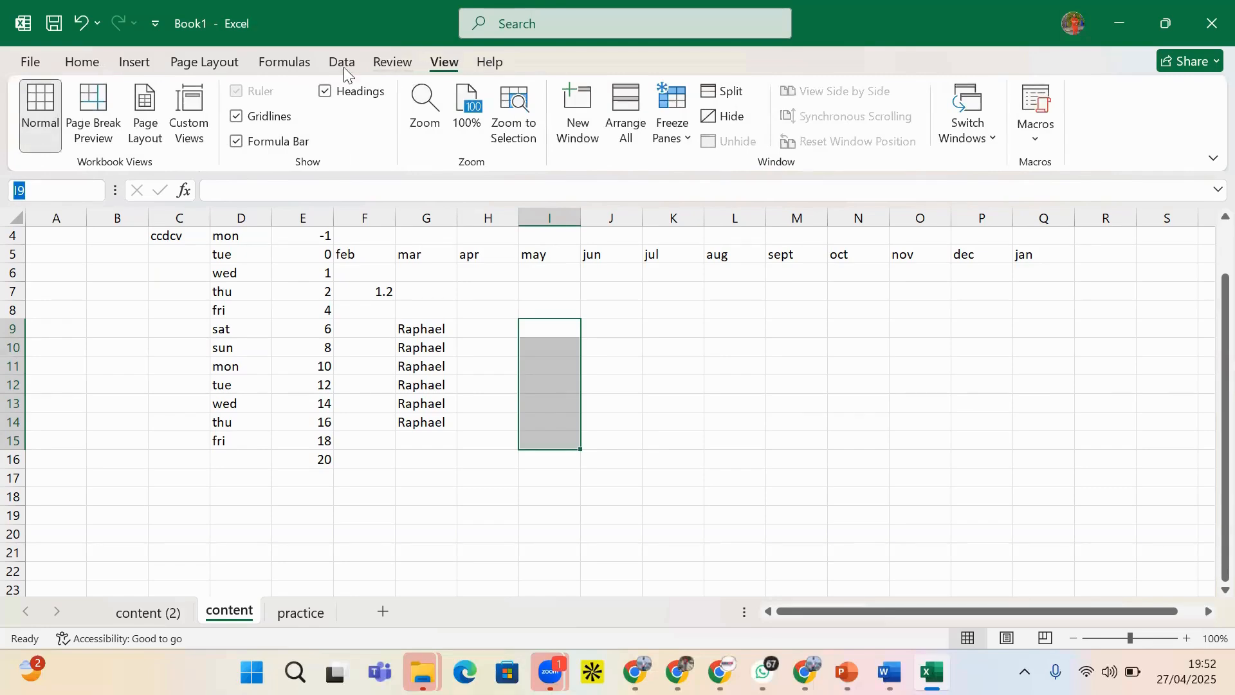
click(306, 64)
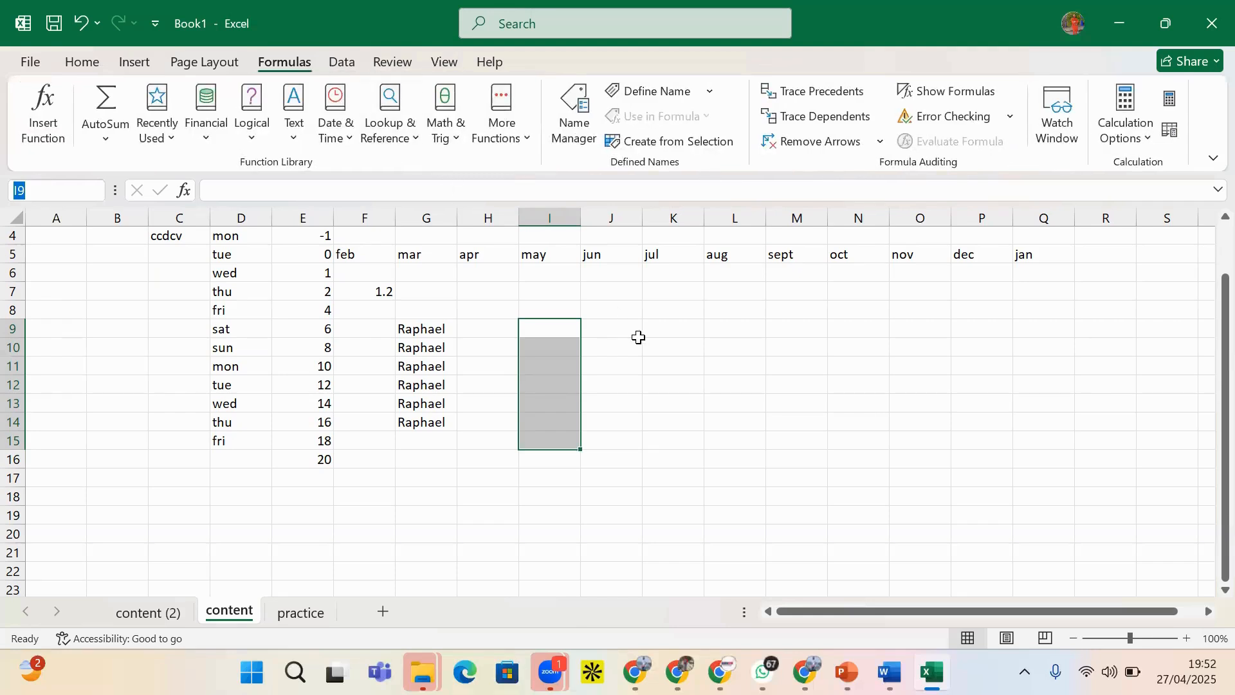
click(615, 345)
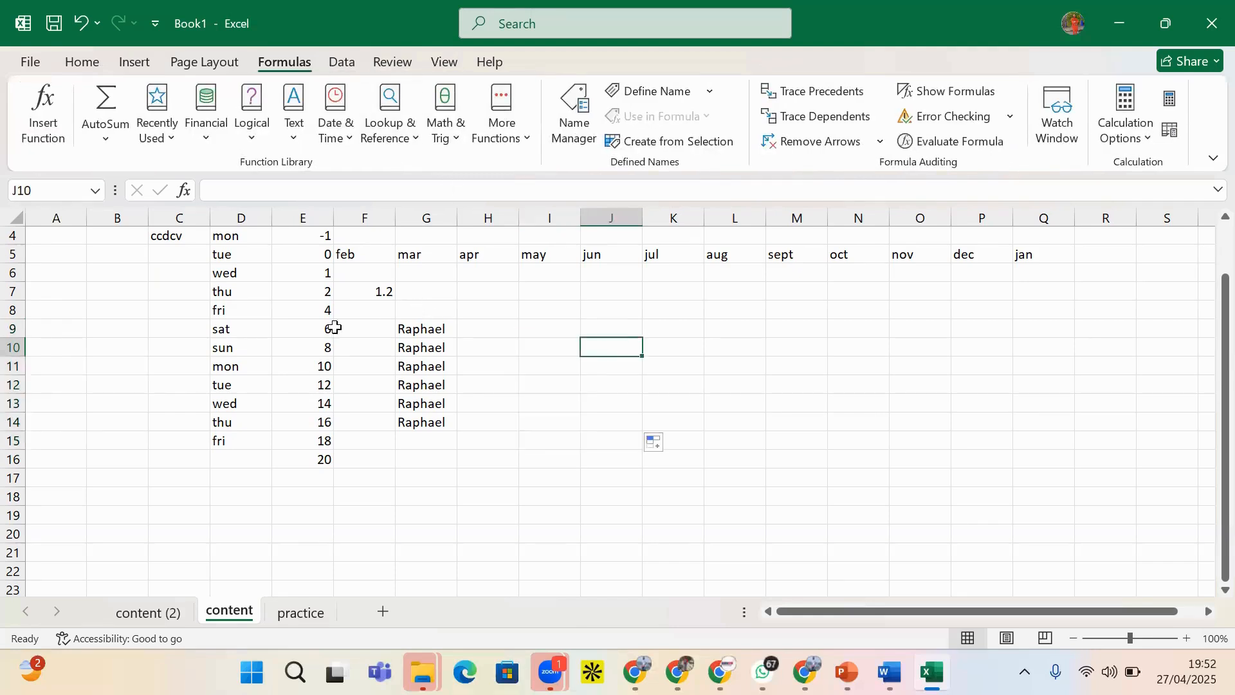
click(150, 287)
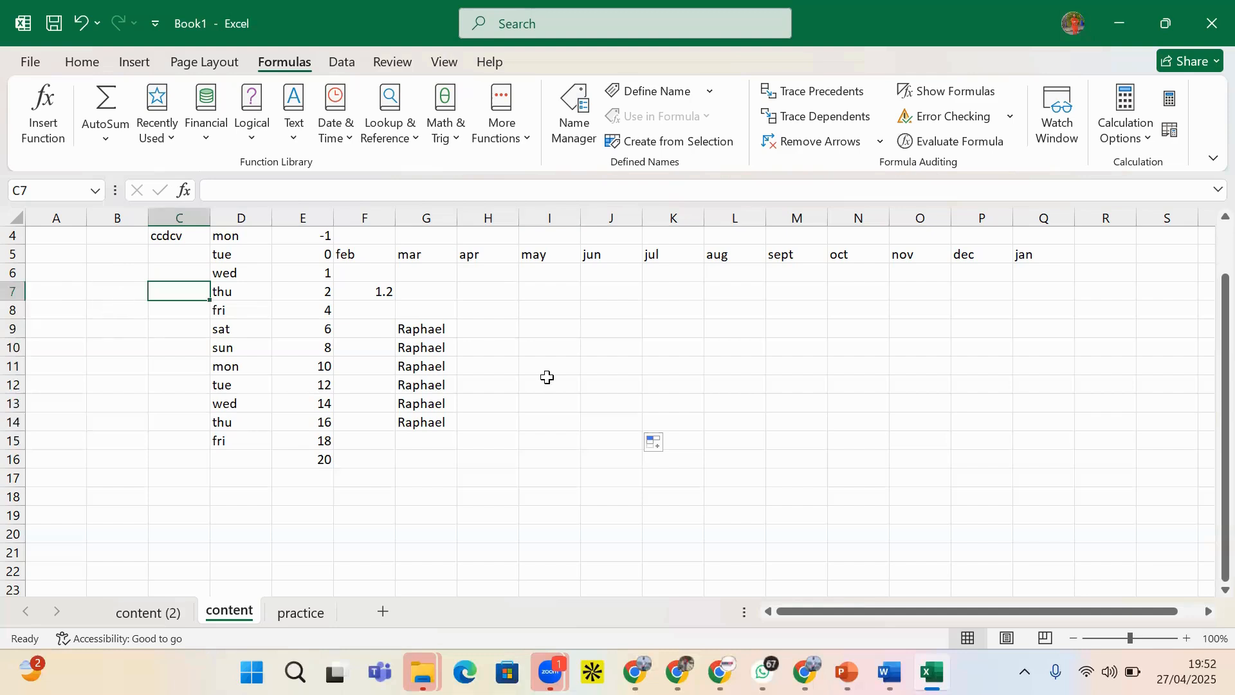
- Select the vertical ranges H7:H14 and C7:C16 as example ranges, ending on cell B10
drag(504, 305, 472, 463)
drag(523, 276, 485, 390)
click(487, 386)
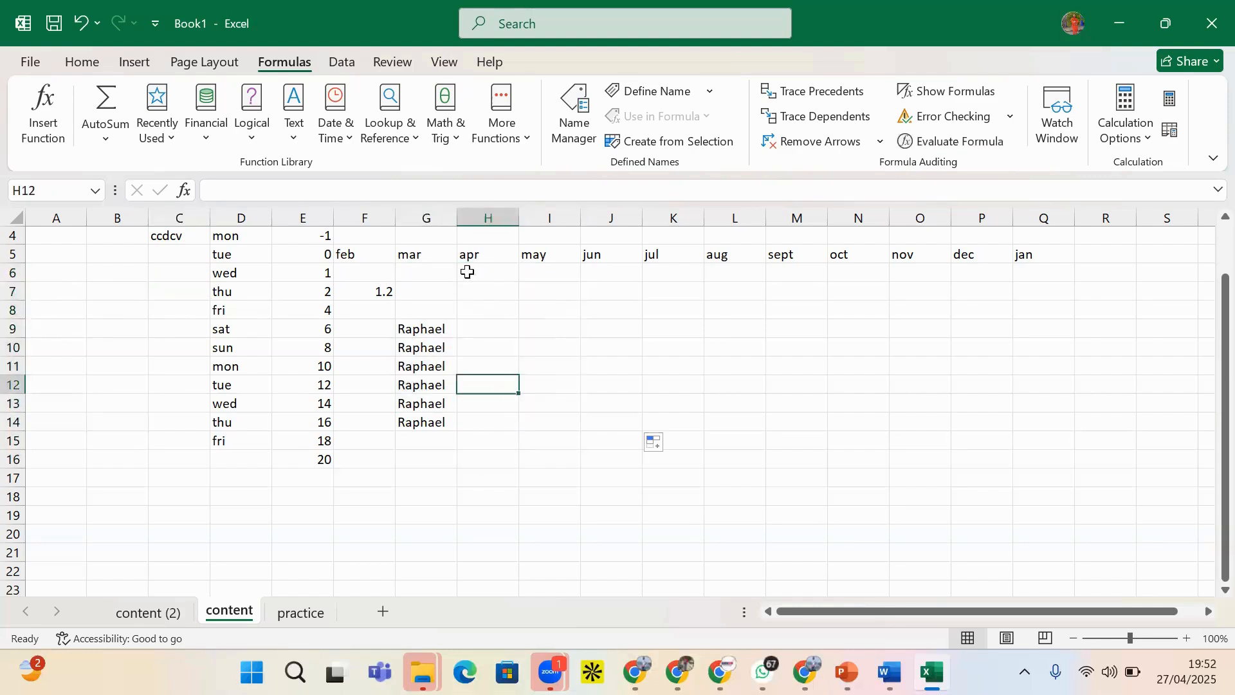
drag(471, 259, 480, 423)
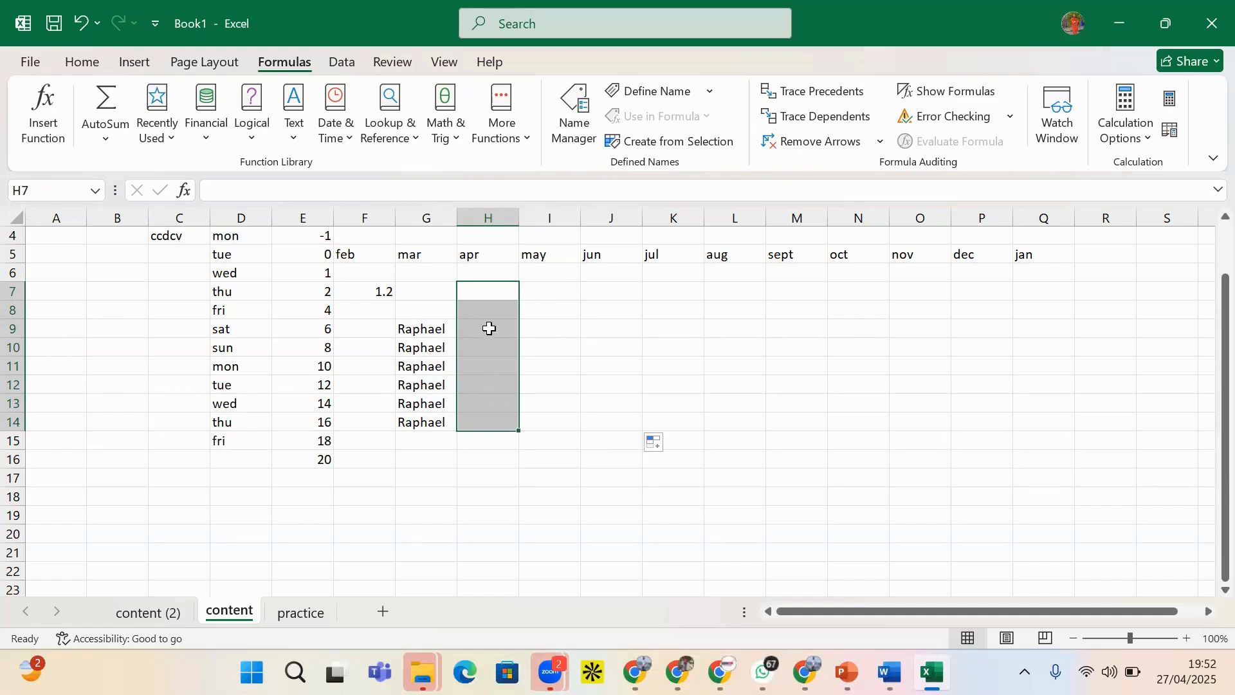
drag(174, 286, 156, 453)
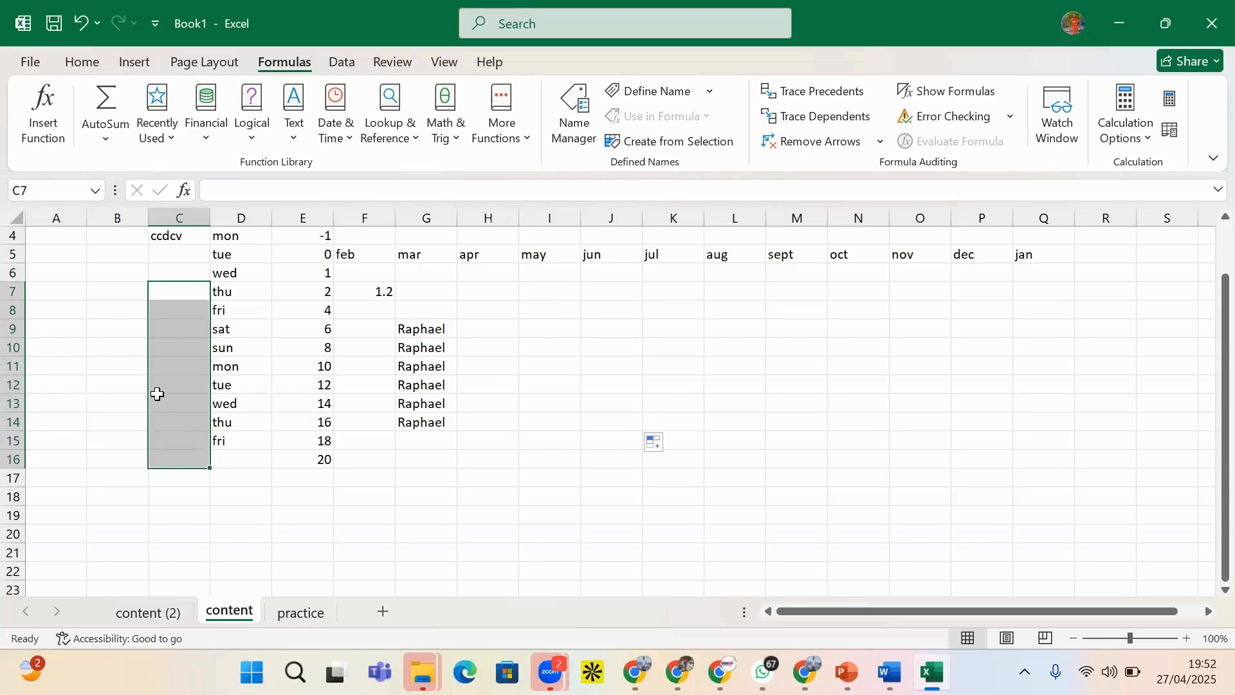
click(105, 345)
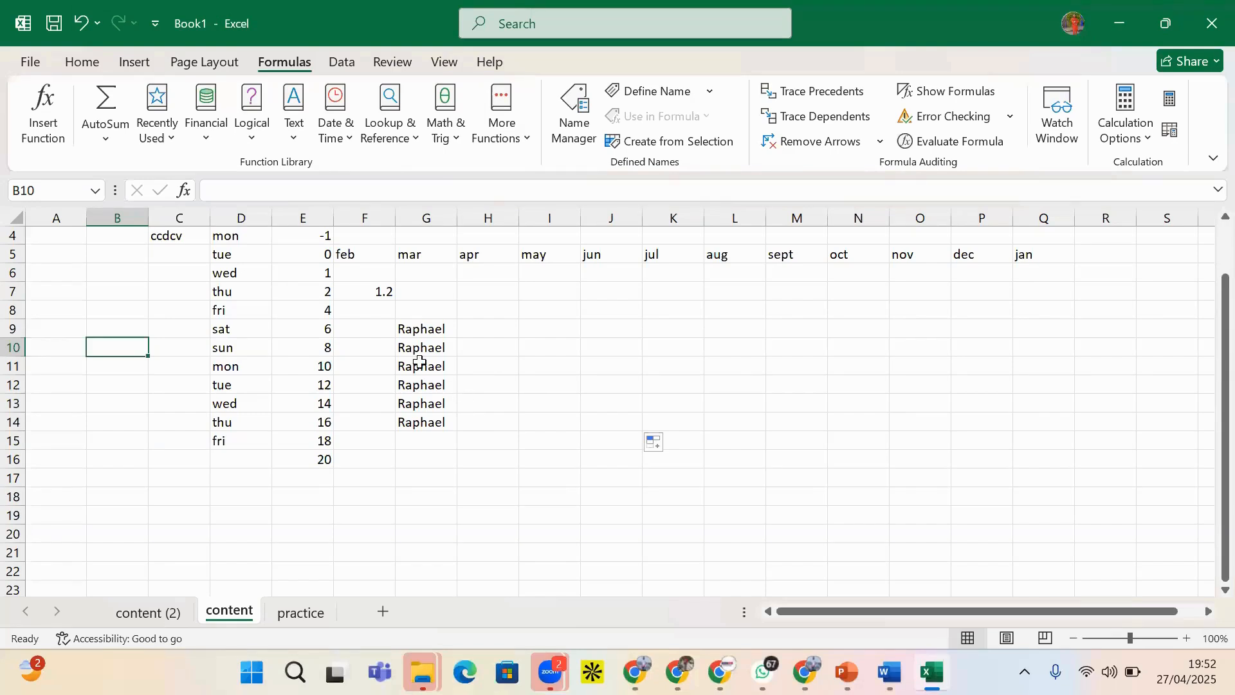
- Enter the label "Total Sale" in cell D17 below the list of days
click(319, 478)
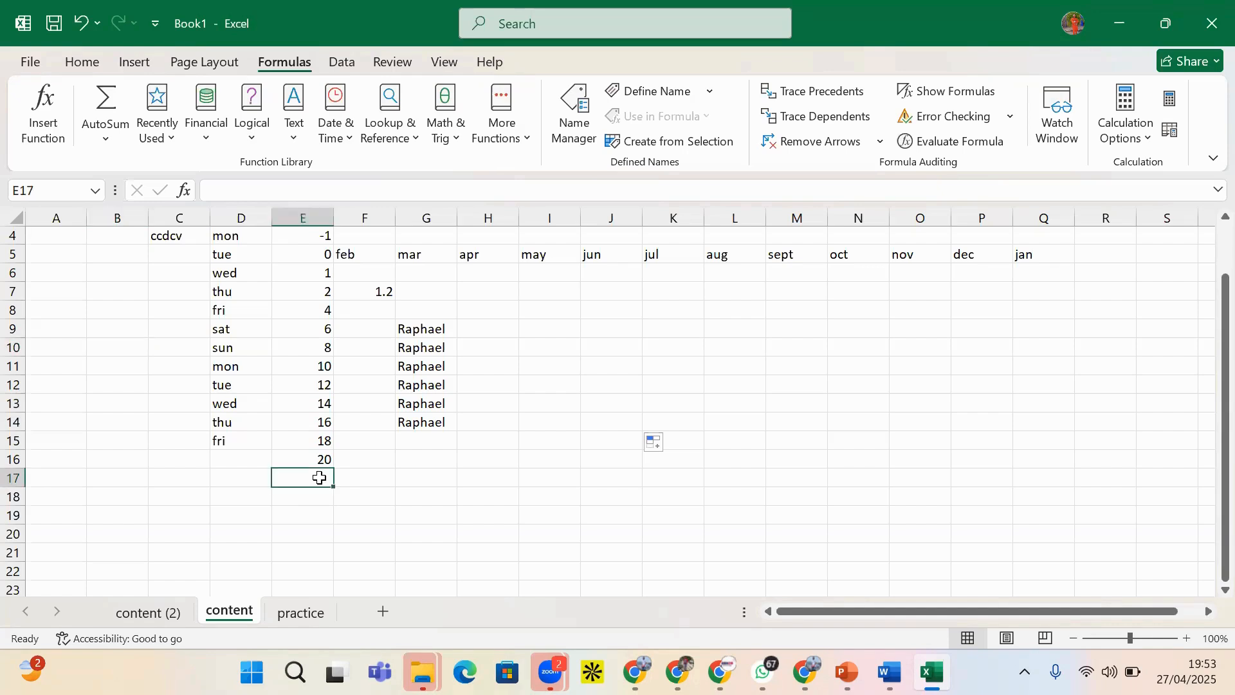
click(223, 476)
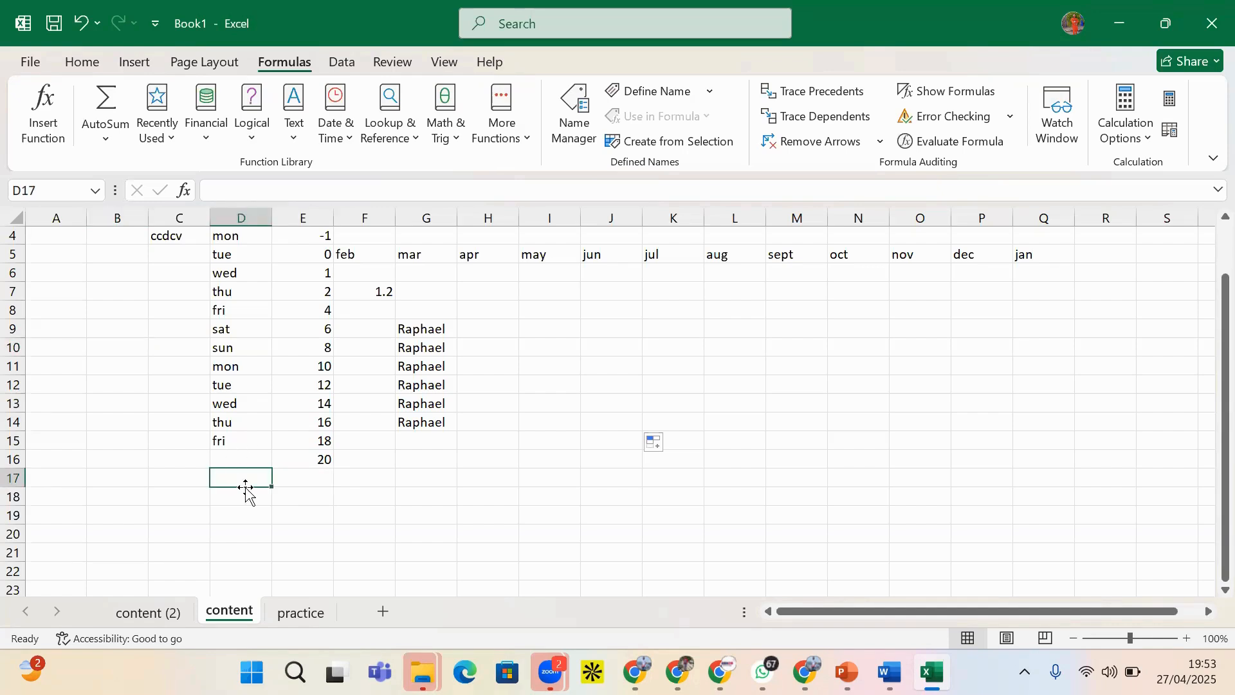
text(T)
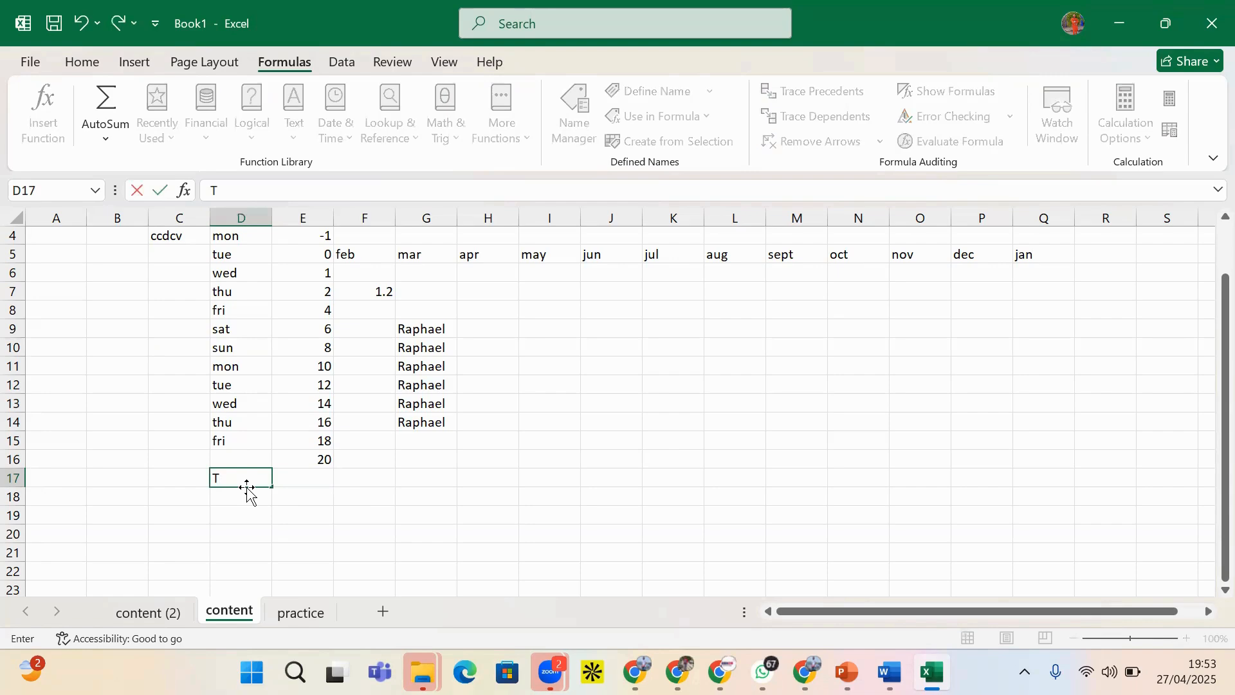
text(otal)
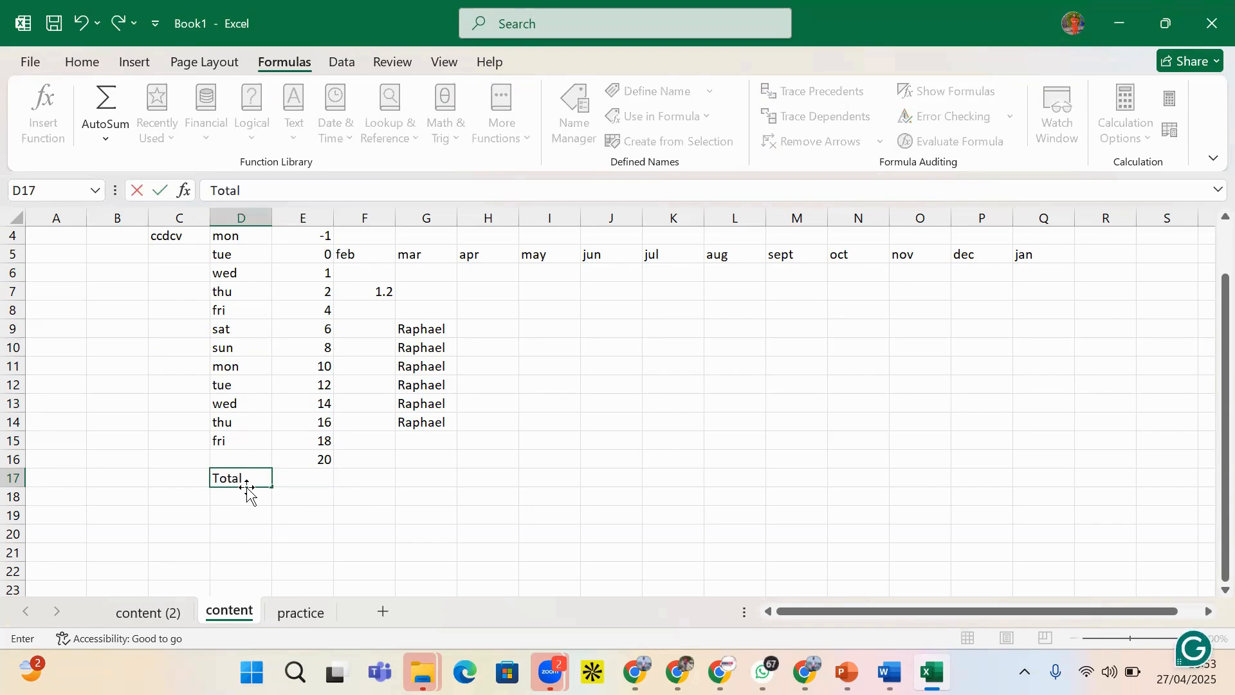
text( Sale)
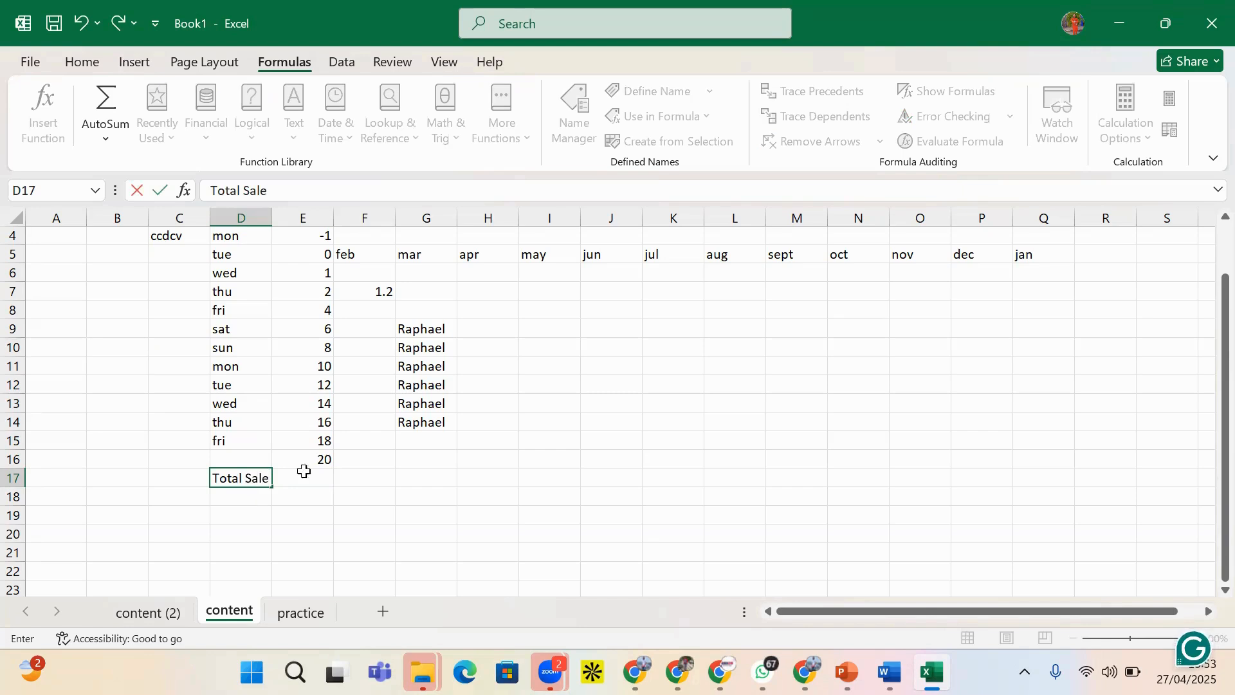
key(ctrl+Return)
- Point out the empty cell E17 beside the Total Sale label and the values above it by selecting E17 and E6:E16
click(326, 471)
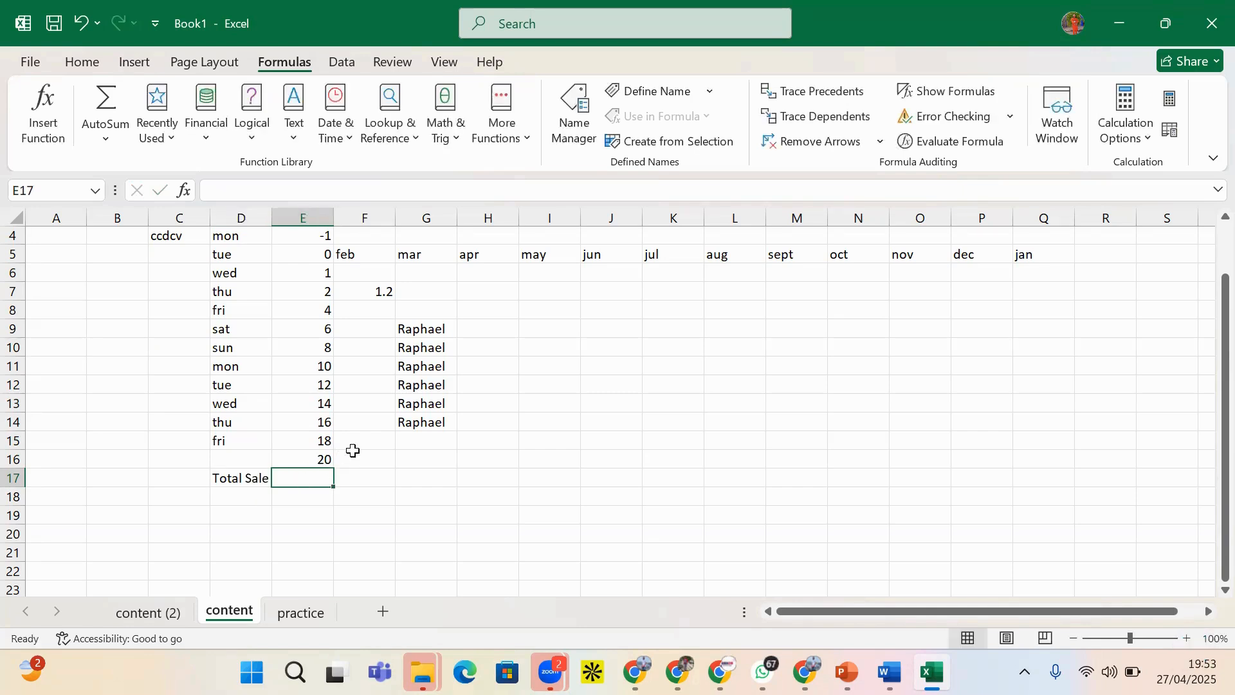
drag(315, 292, 303, 463)
click(296, 495)
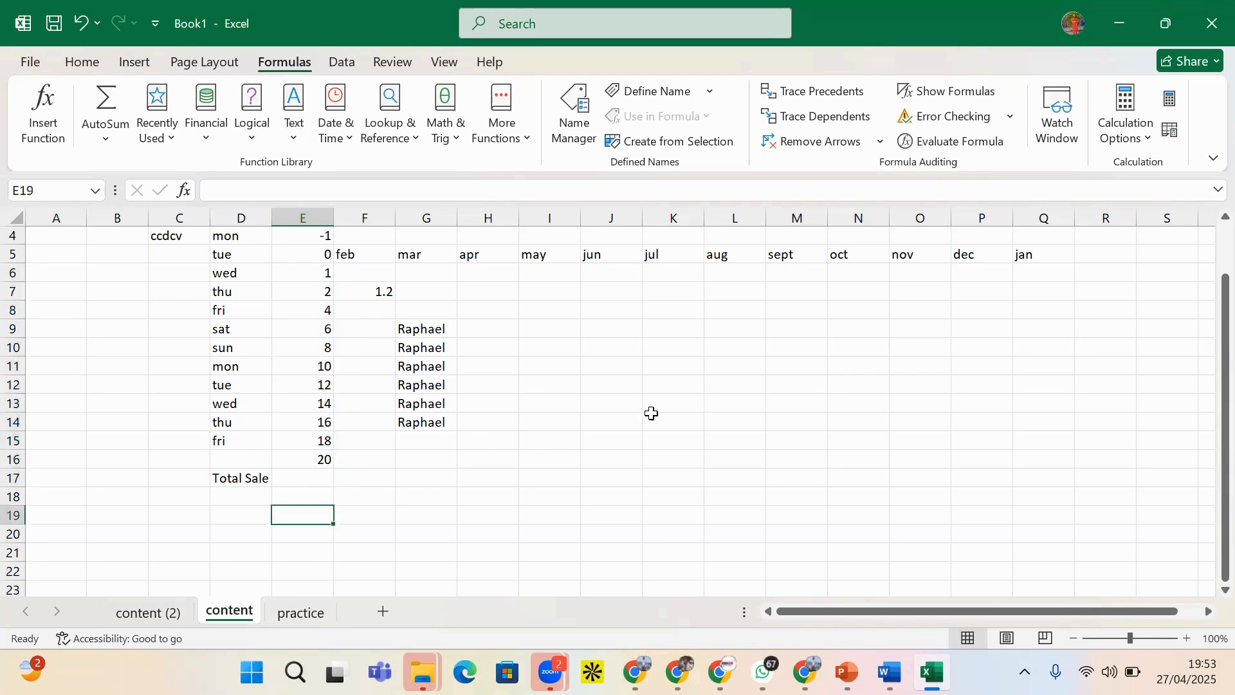
click(759, 380)
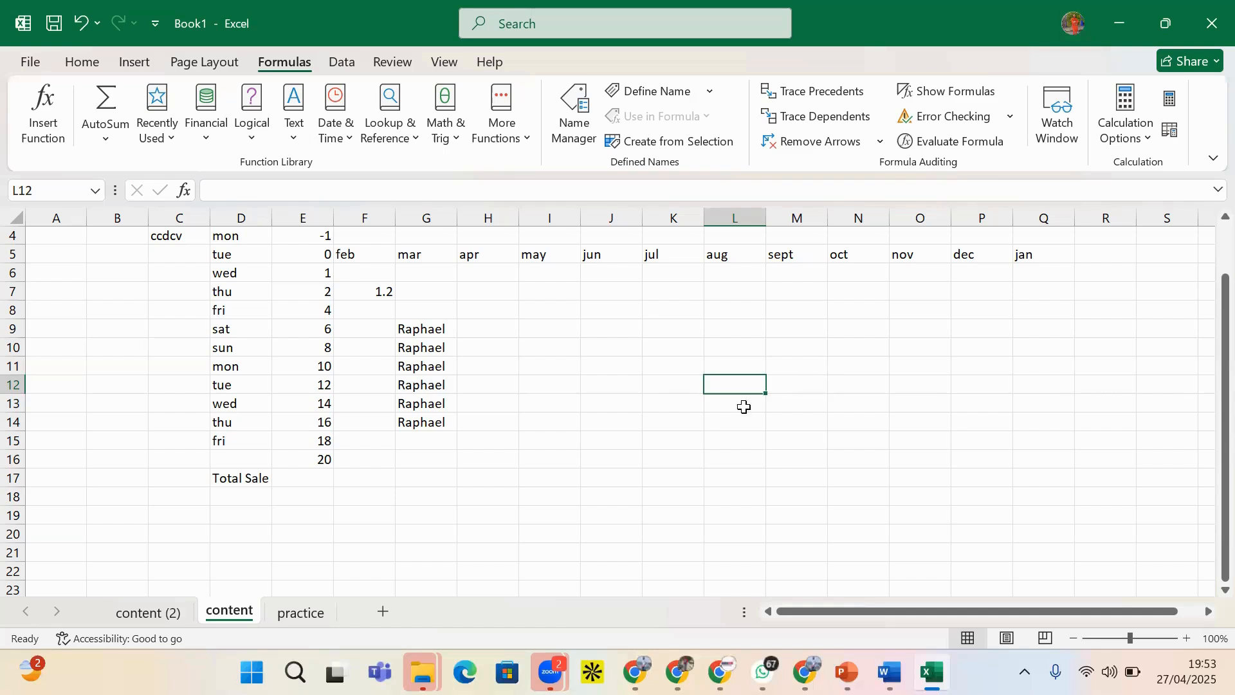
click(318, 476)
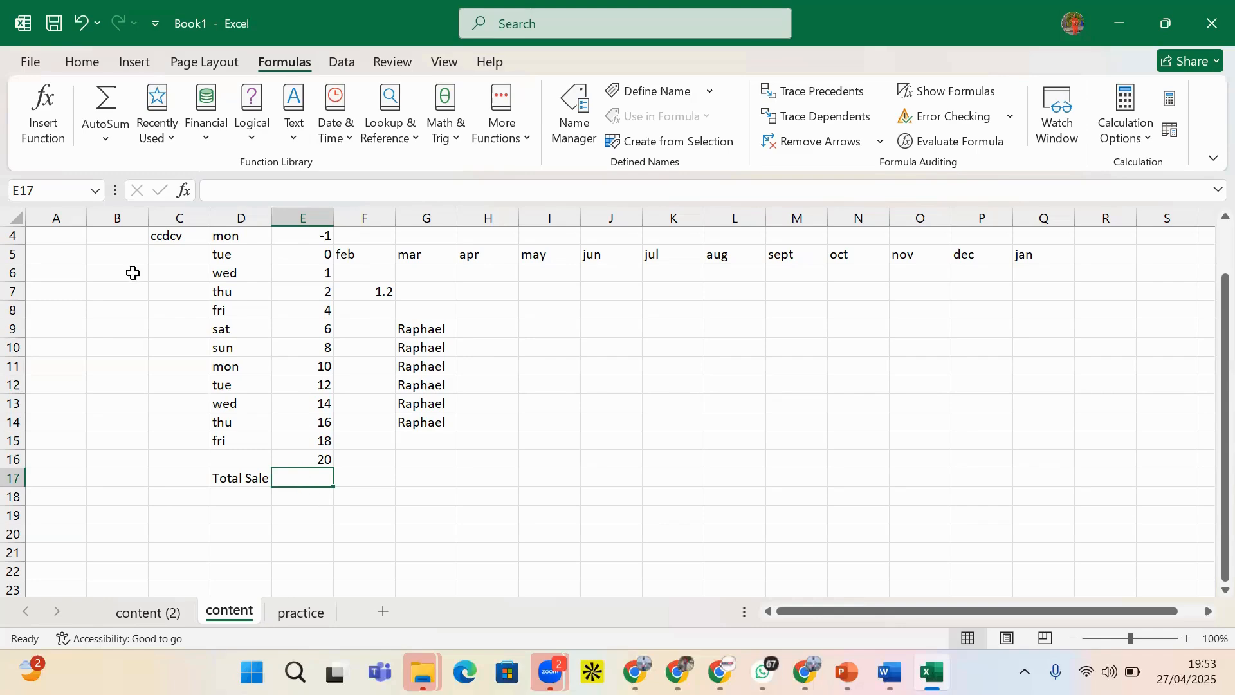
click(749, 384)
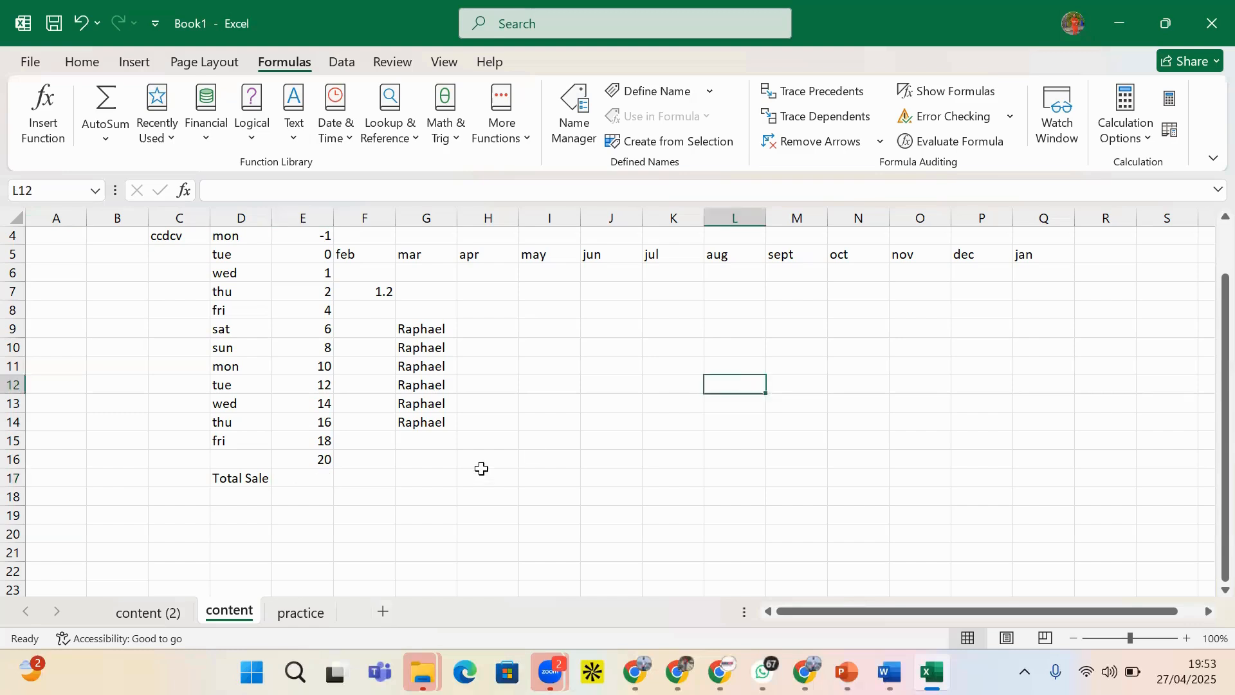
click(296, 479)
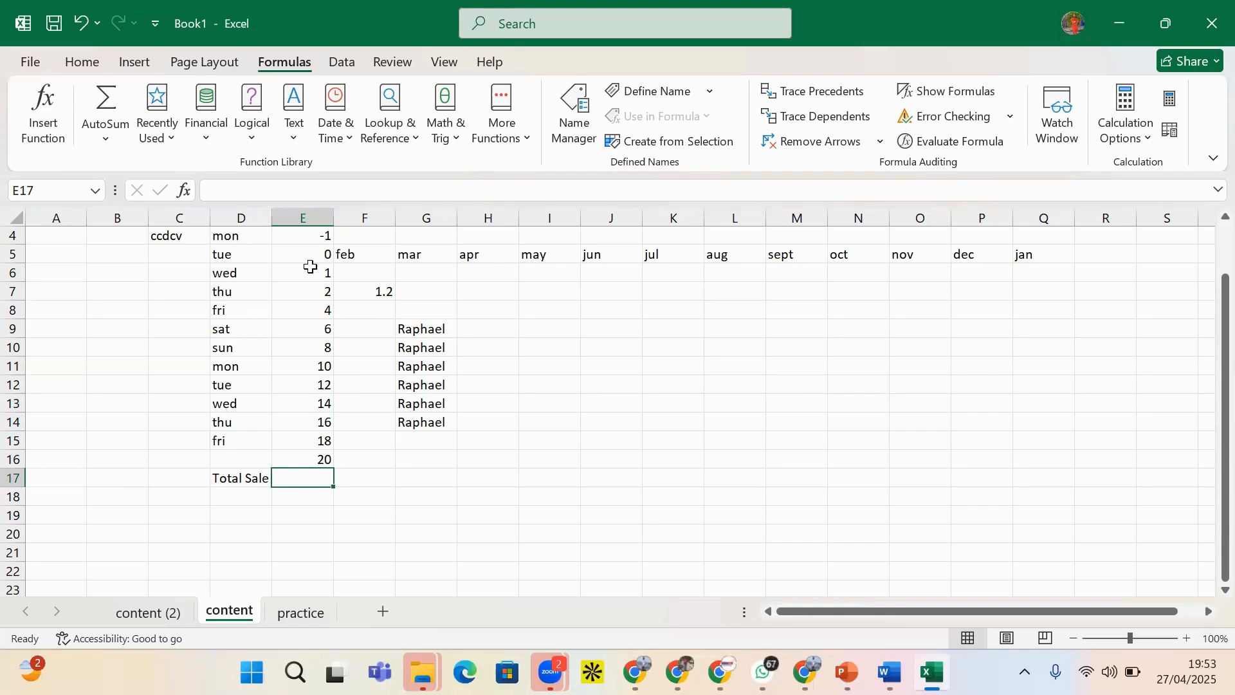
drag(317, 273, 320, 458)
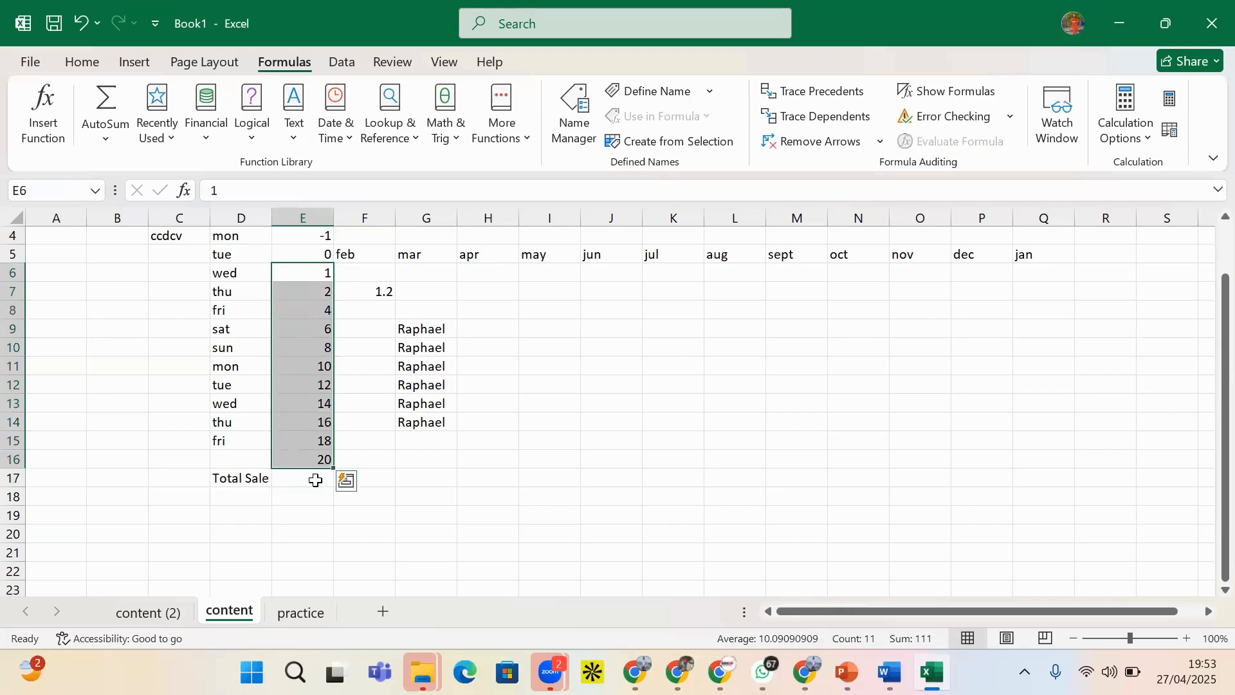
- Try to name cell E17 "total sale" with a space between the words
click(315, 482)
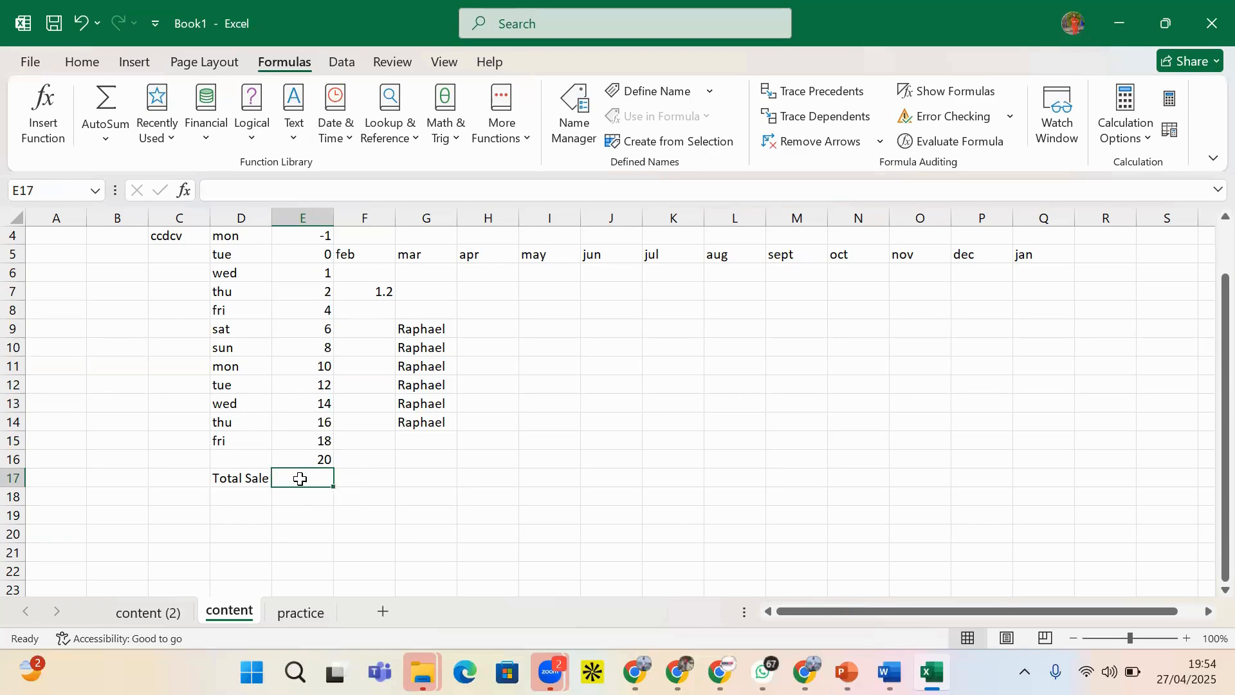
click(54, 199)
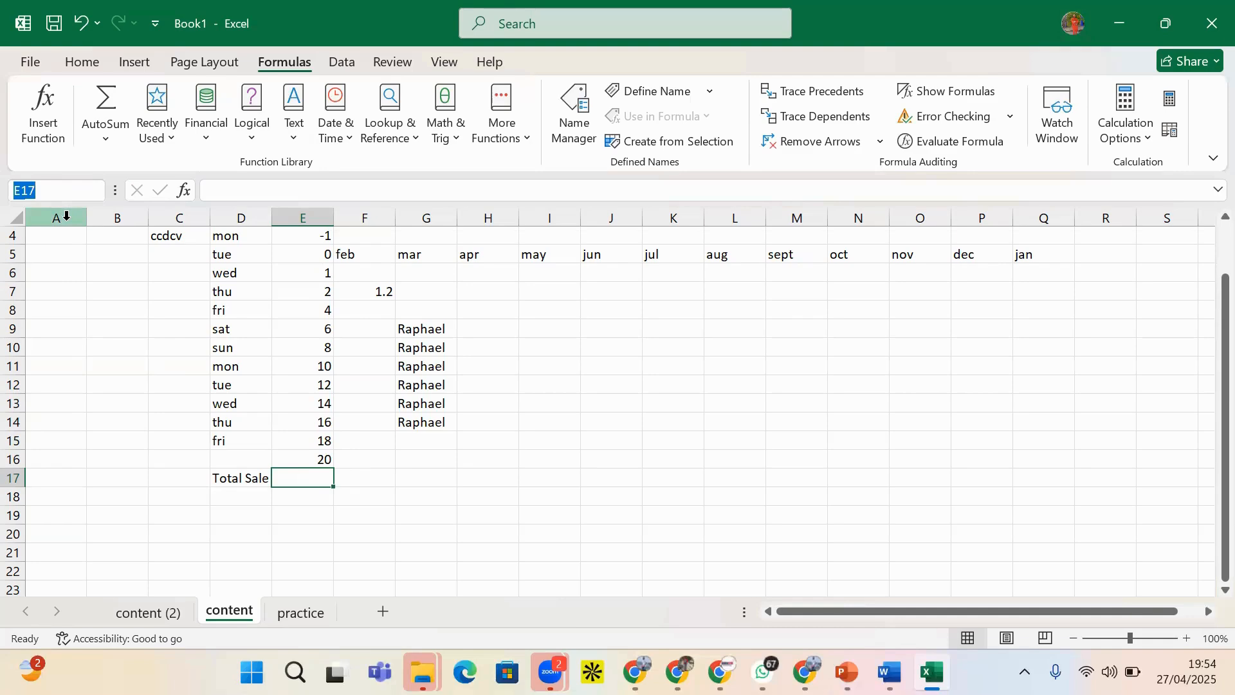
text(toa)
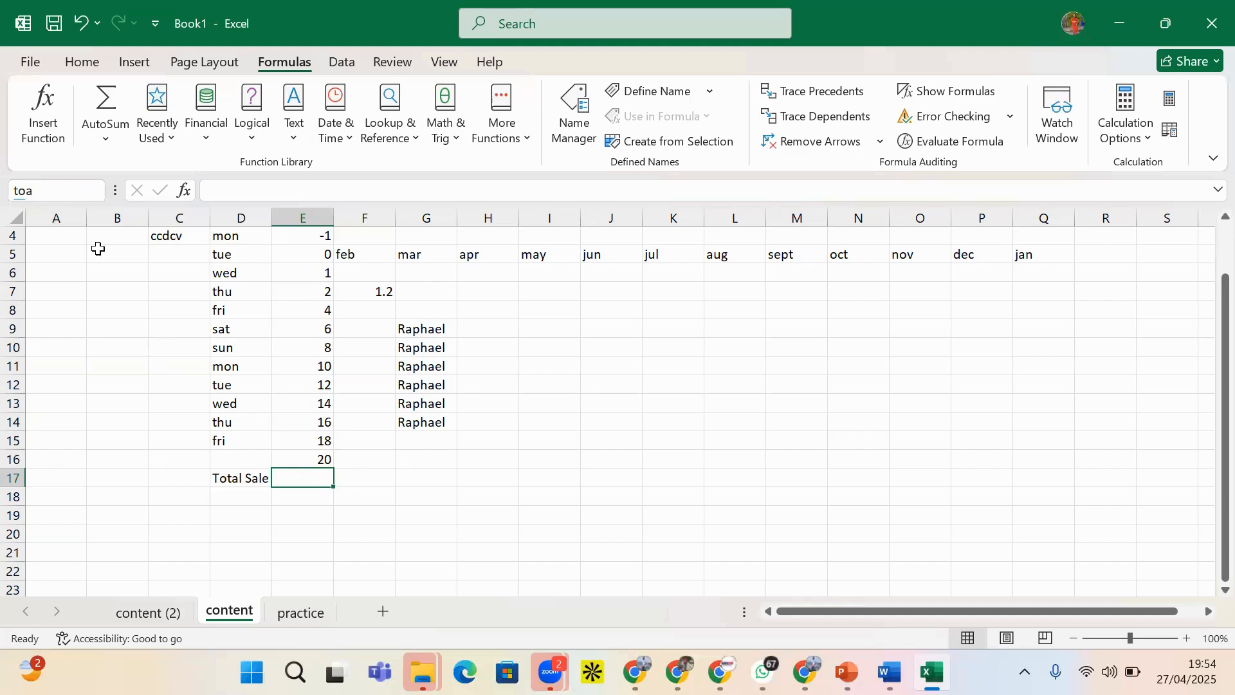
key(BackSpace)
text(tal salew)
key(Return)
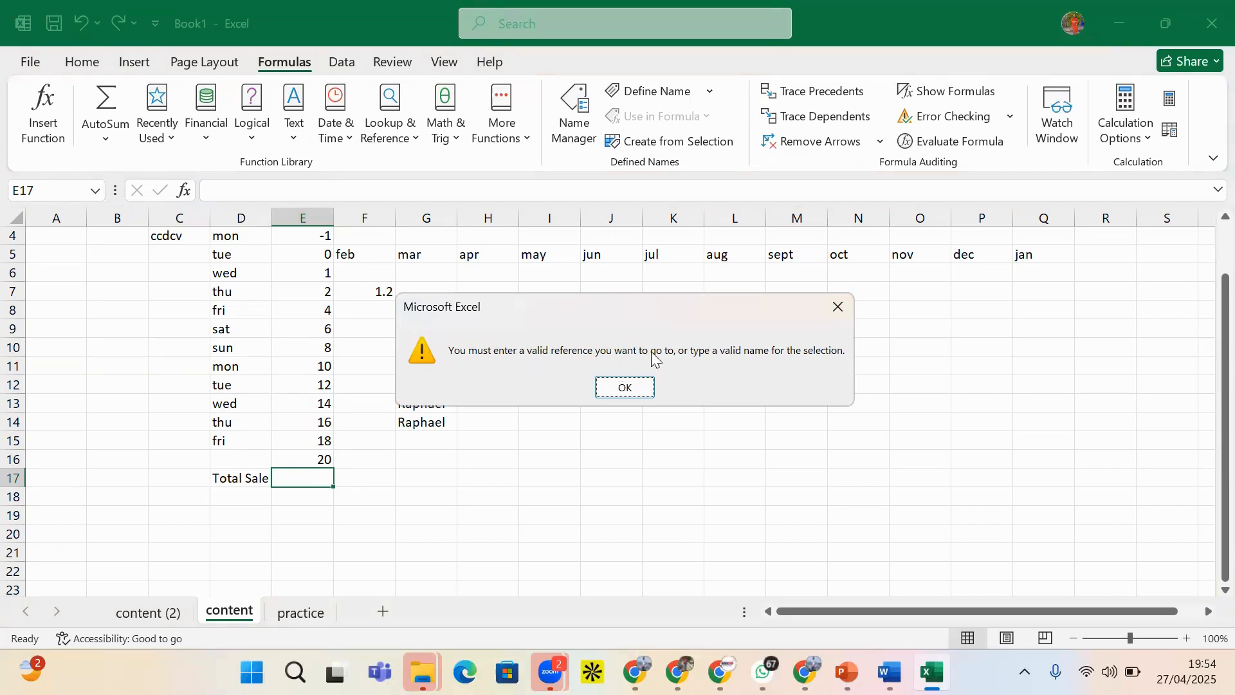
click(849, 309)
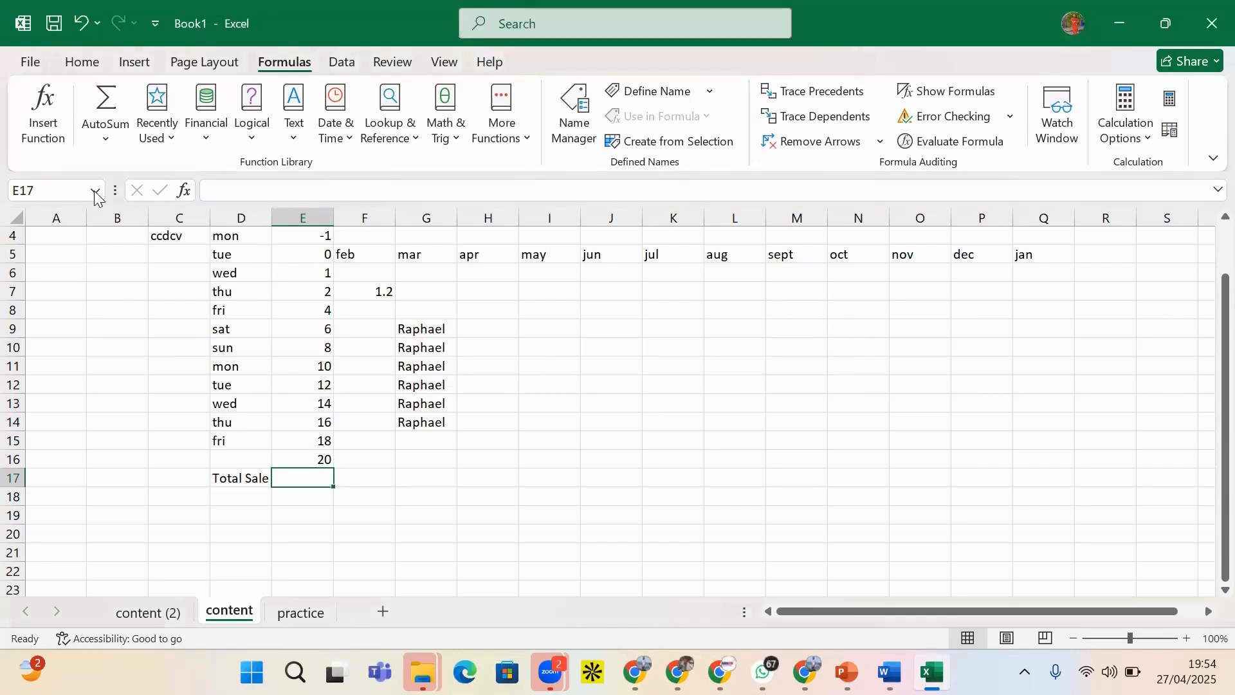
- Assign the name totalsale to cell E17, and reselect the cell from F17 to check its name
click(95, 192)
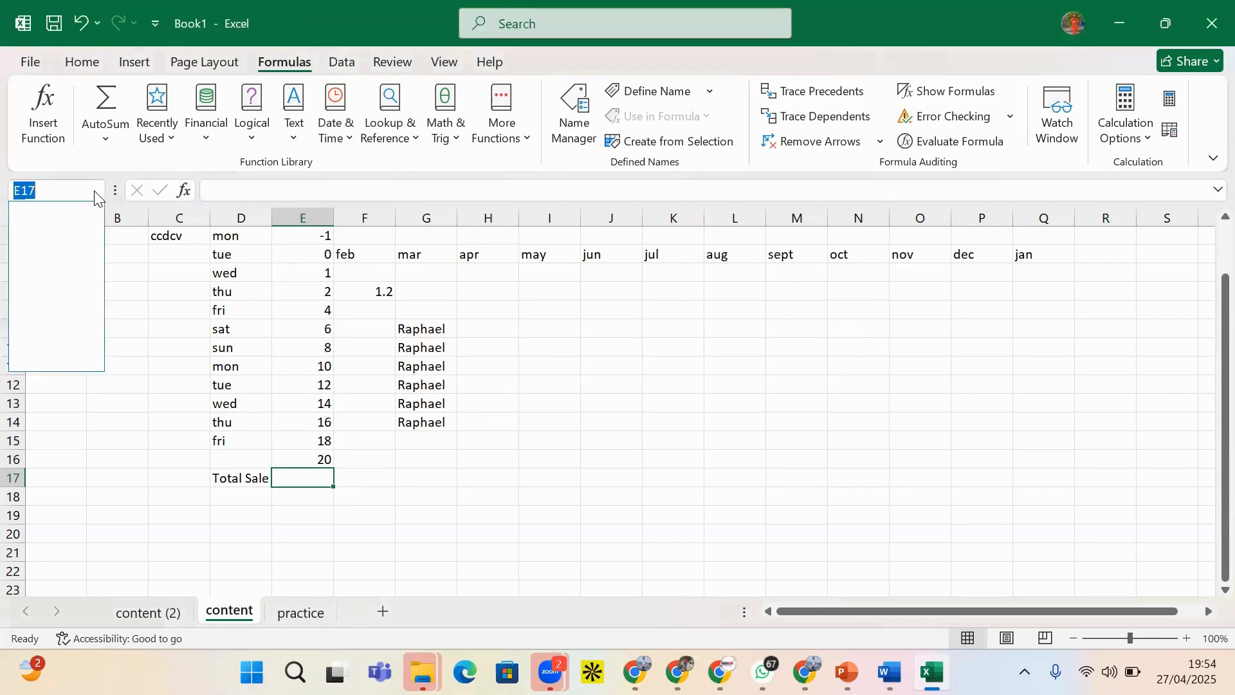
click(321, 476)
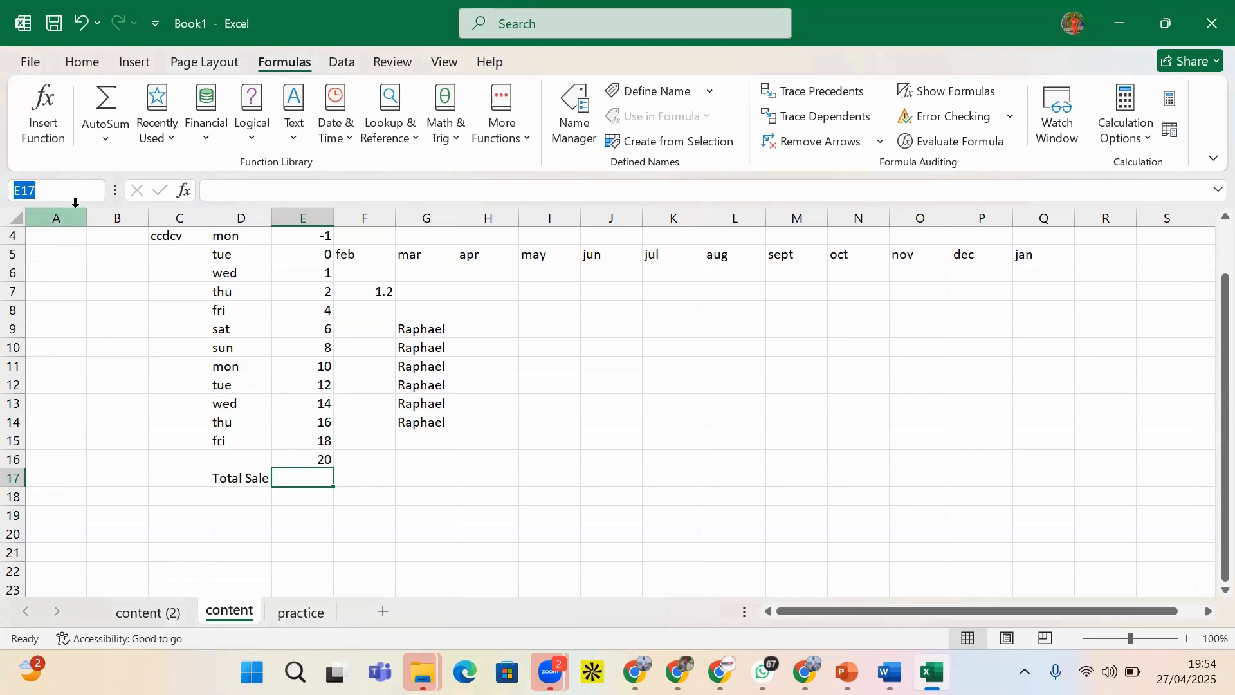
text(tota)
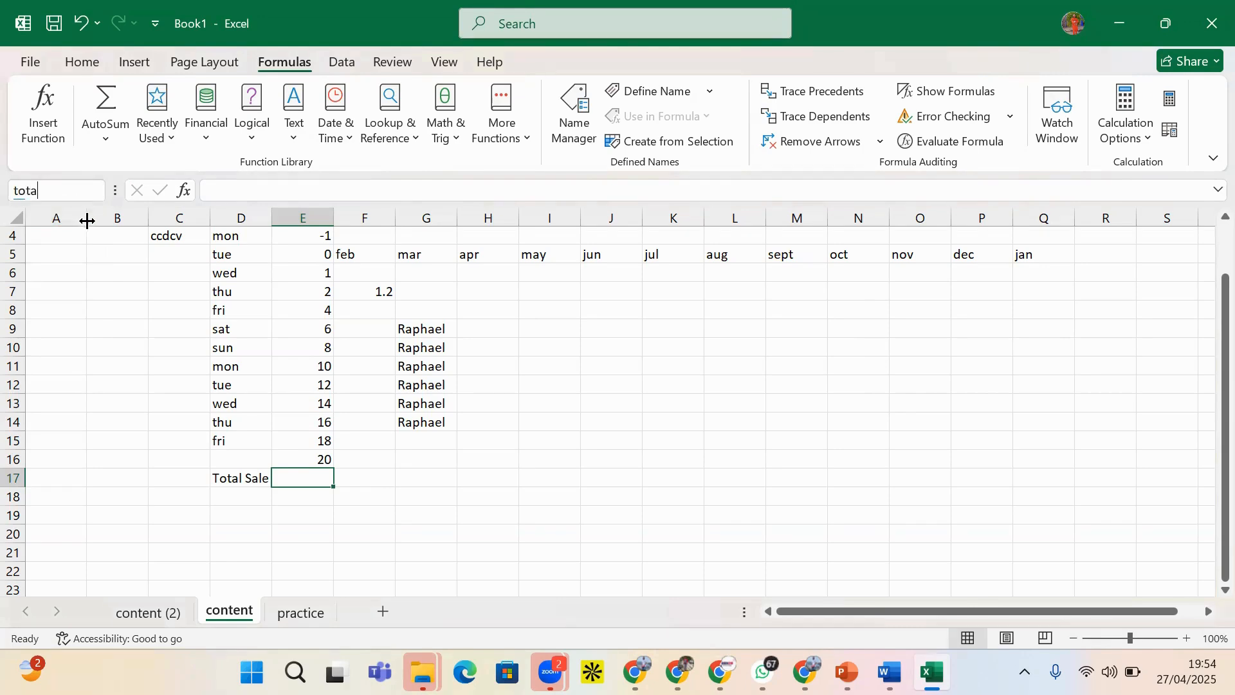
text(lsale)
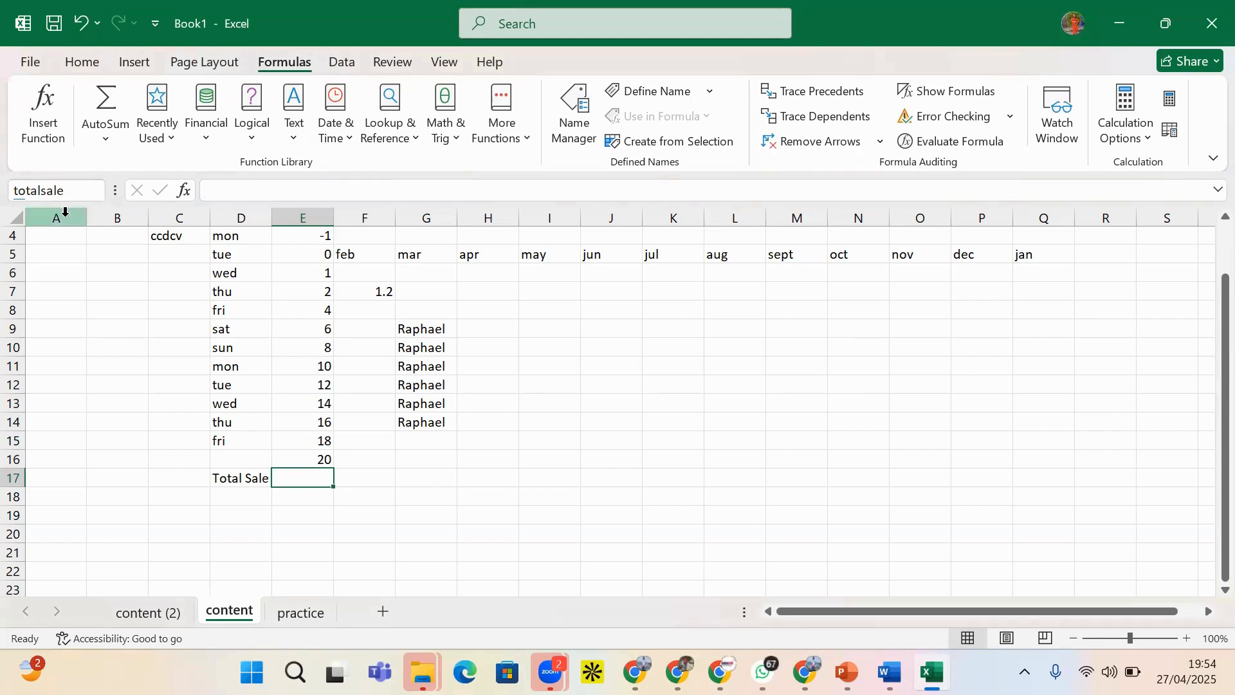
key(Return)
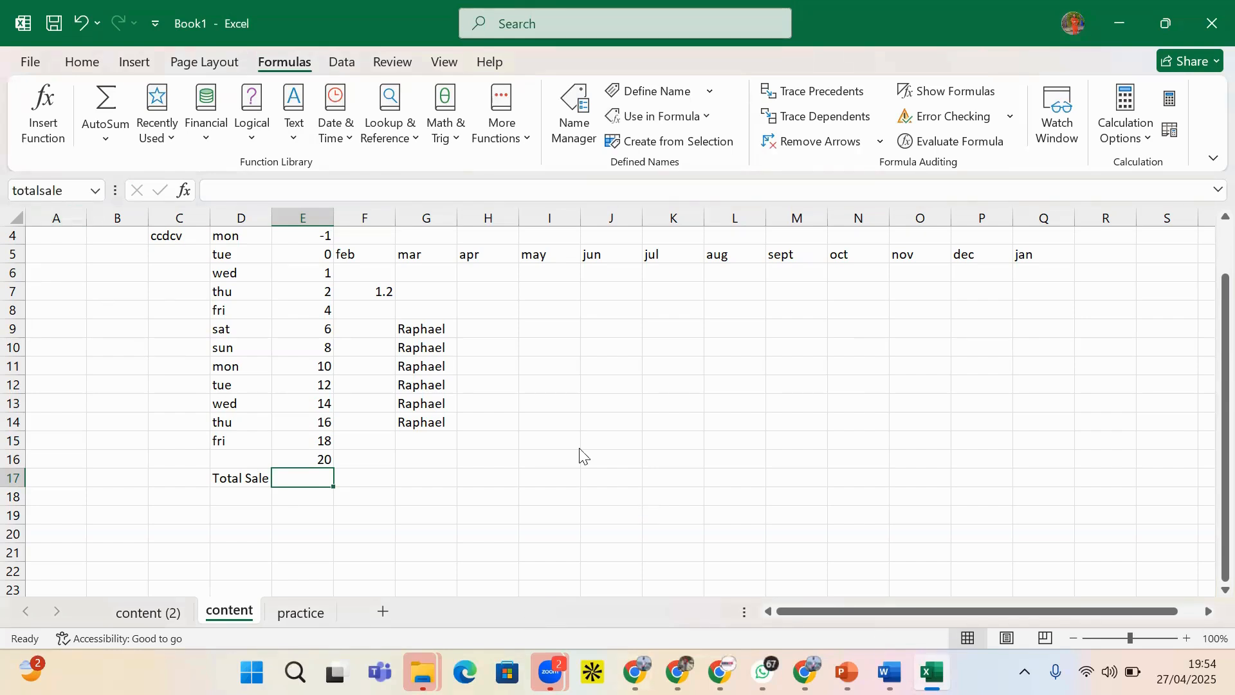
click(404, 460)
click(342, 477)
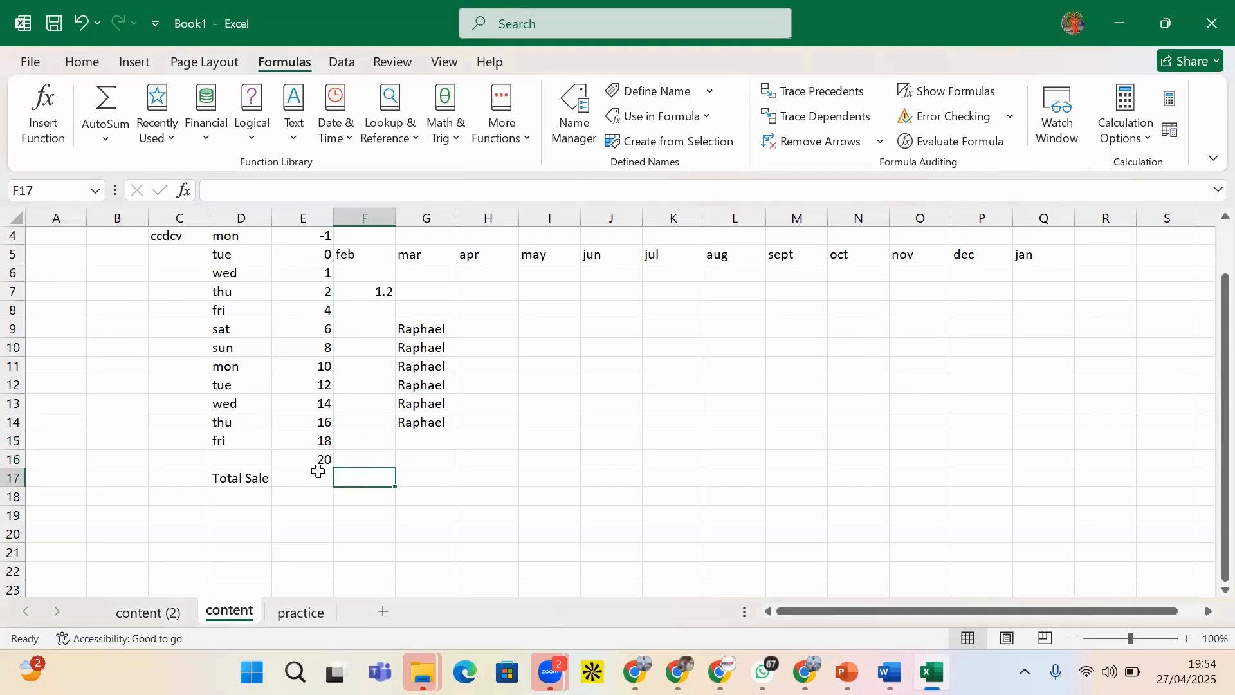
click(318, 472)
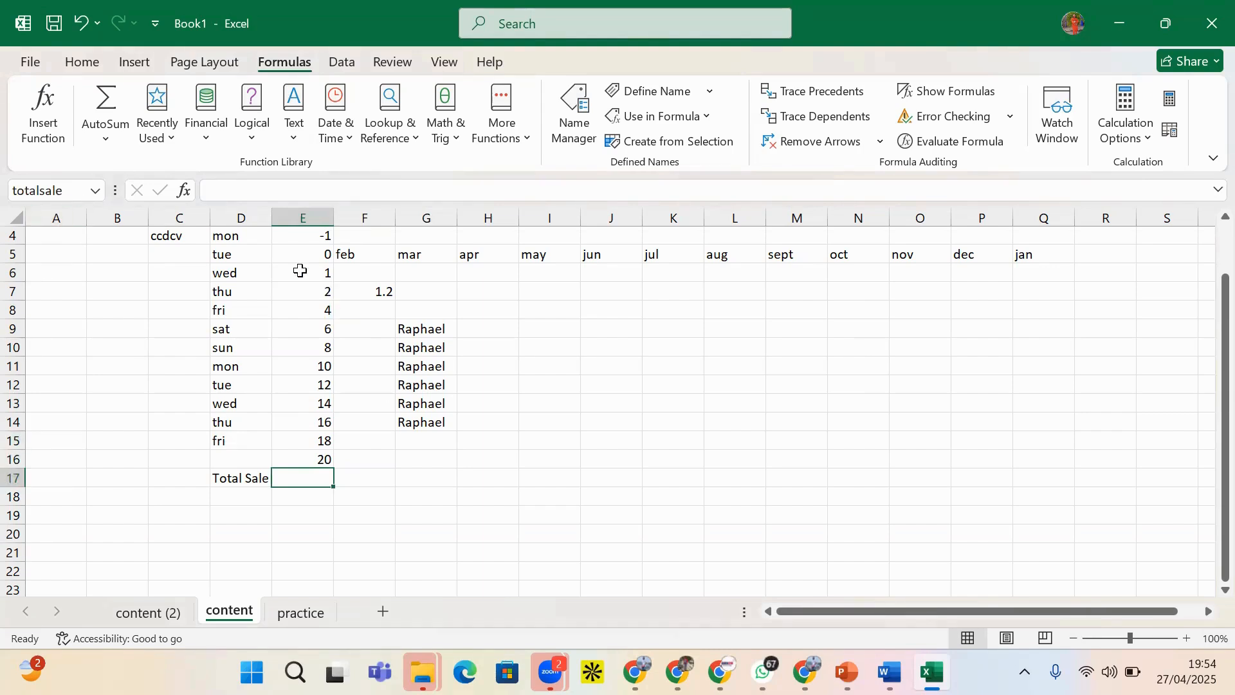
- Total the values above E17 with AutoSum, entering =SUM(E3:E16) in E17, and reselect the cell to check its formula
drag(313, 256, 273, 454)
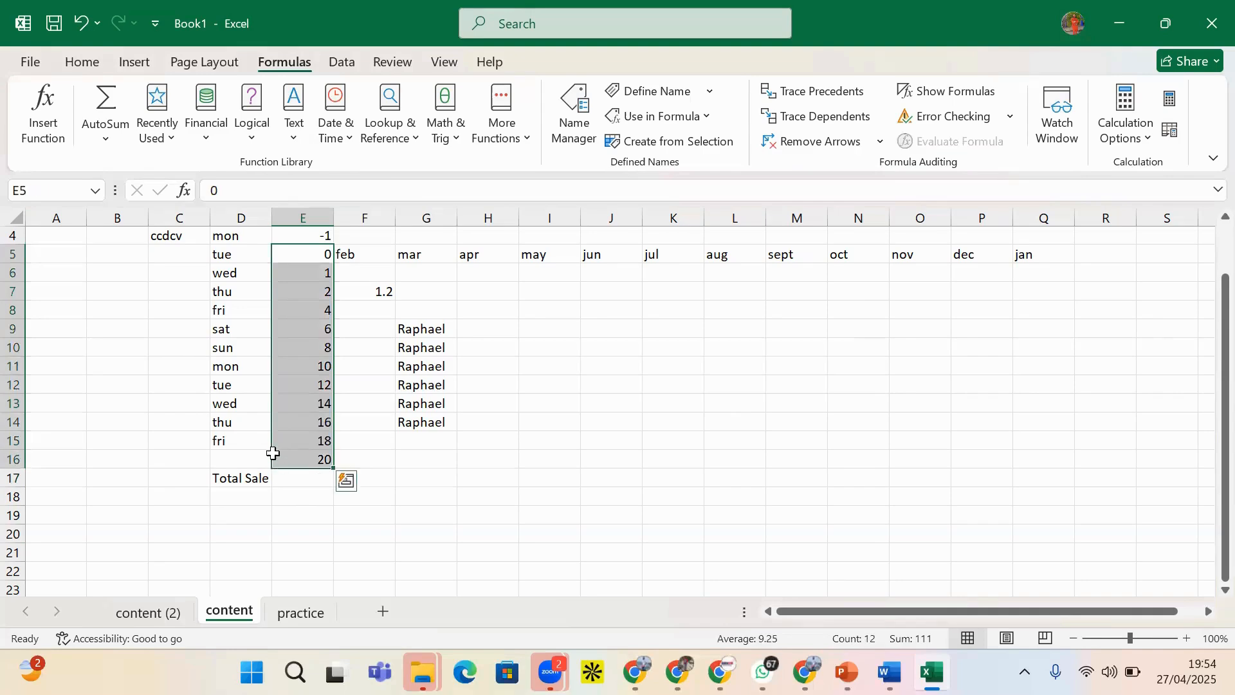
click(294, 483)
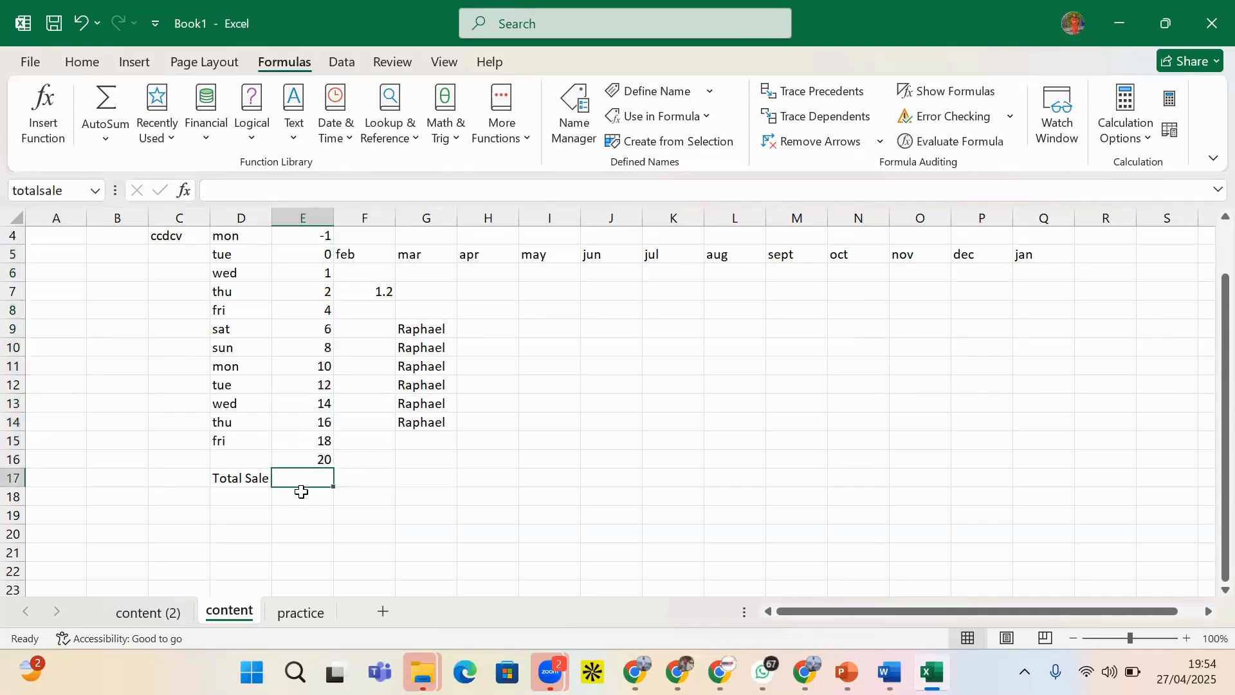
click(79, 63)
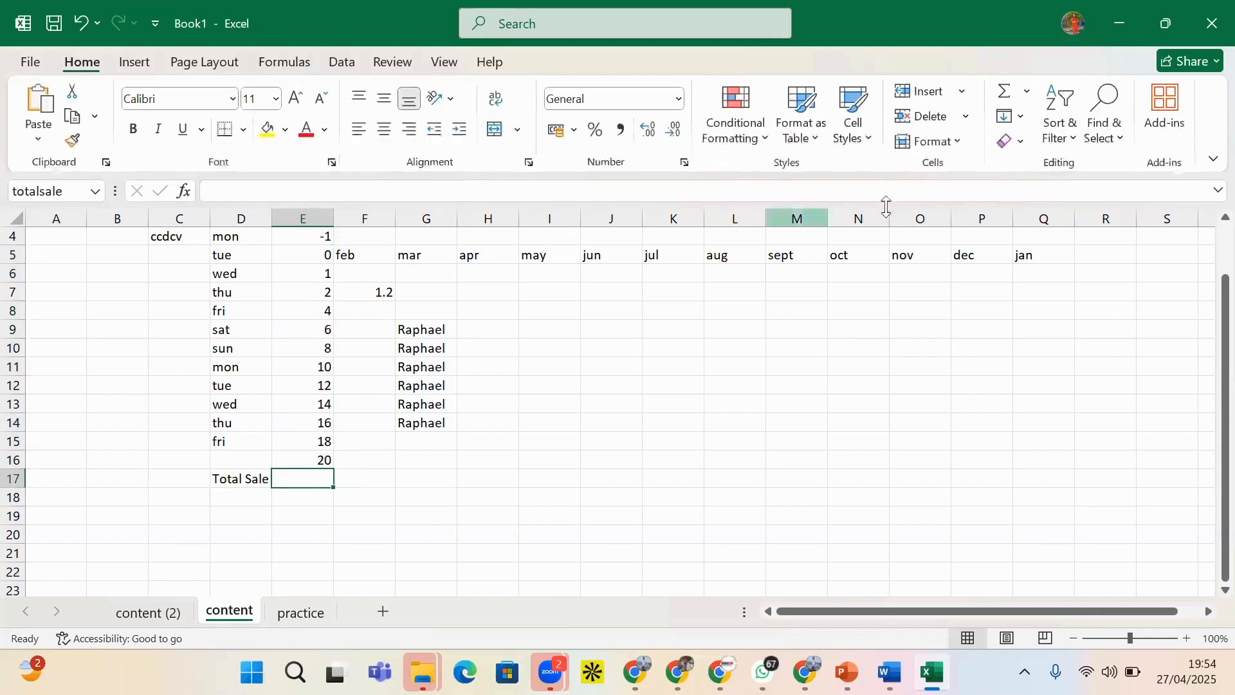
click(1002, 97)
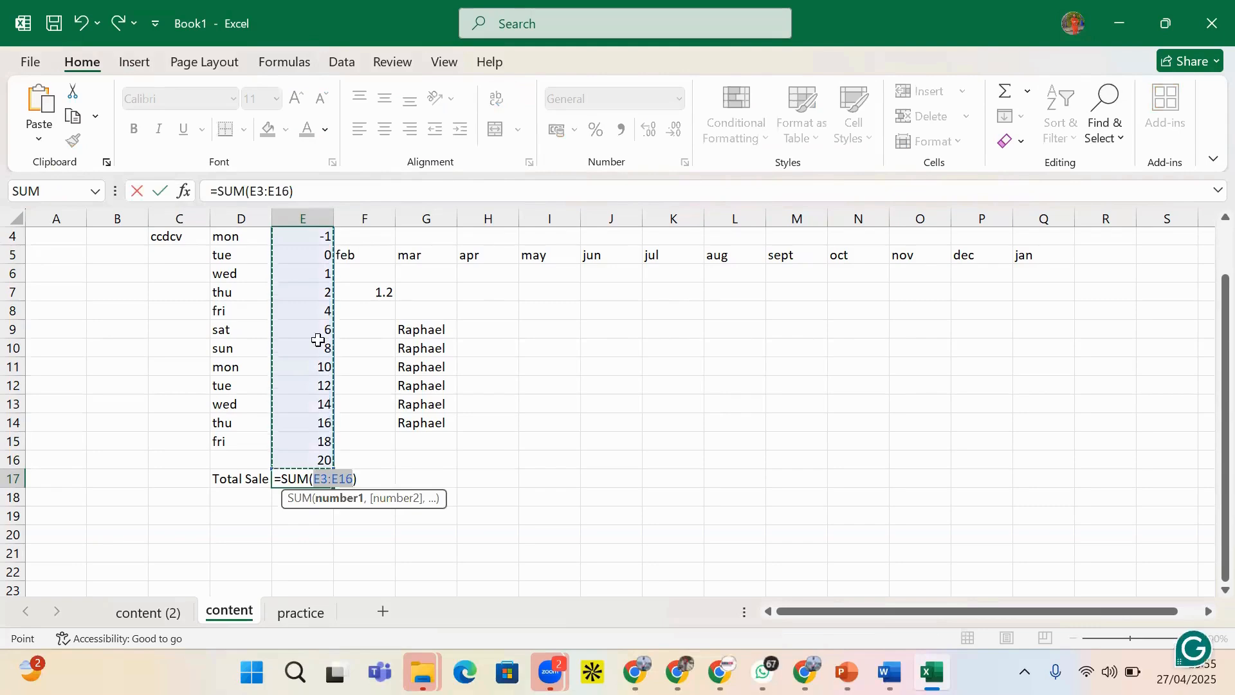
key(Return)
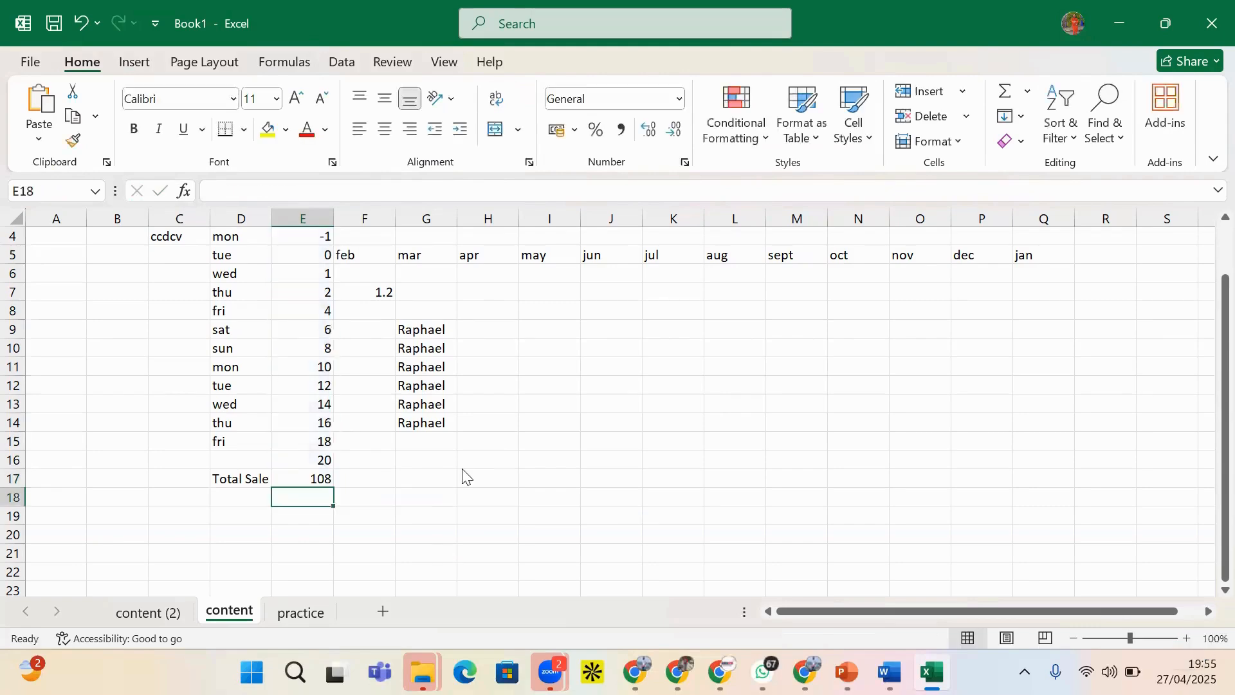
click(322, 481)
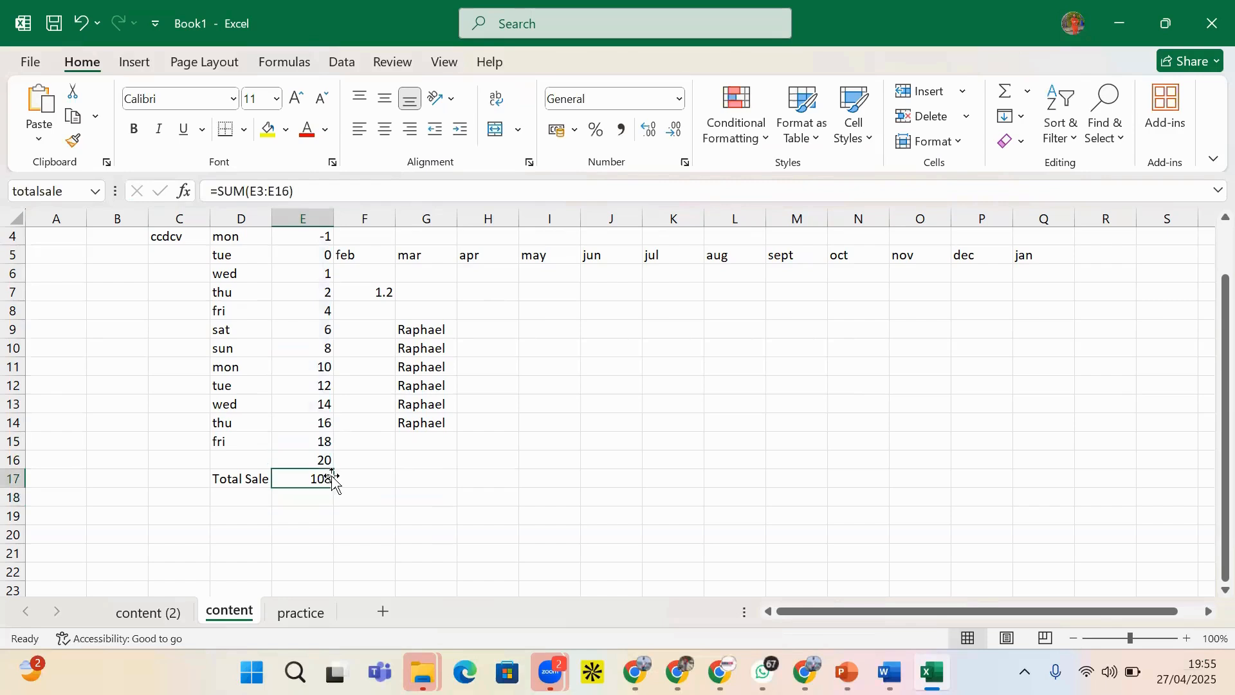
- Enter the label "Revenue" in cell I8 of the content sheet
click(716, 362)
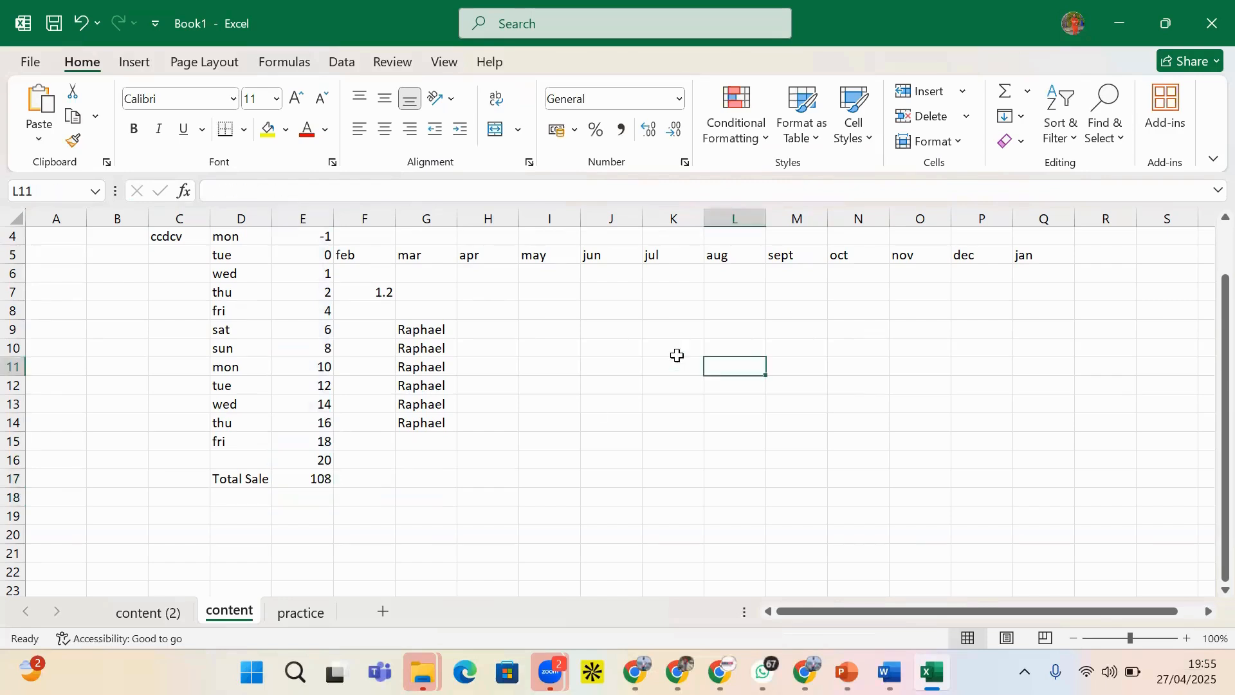
click(571, 311)
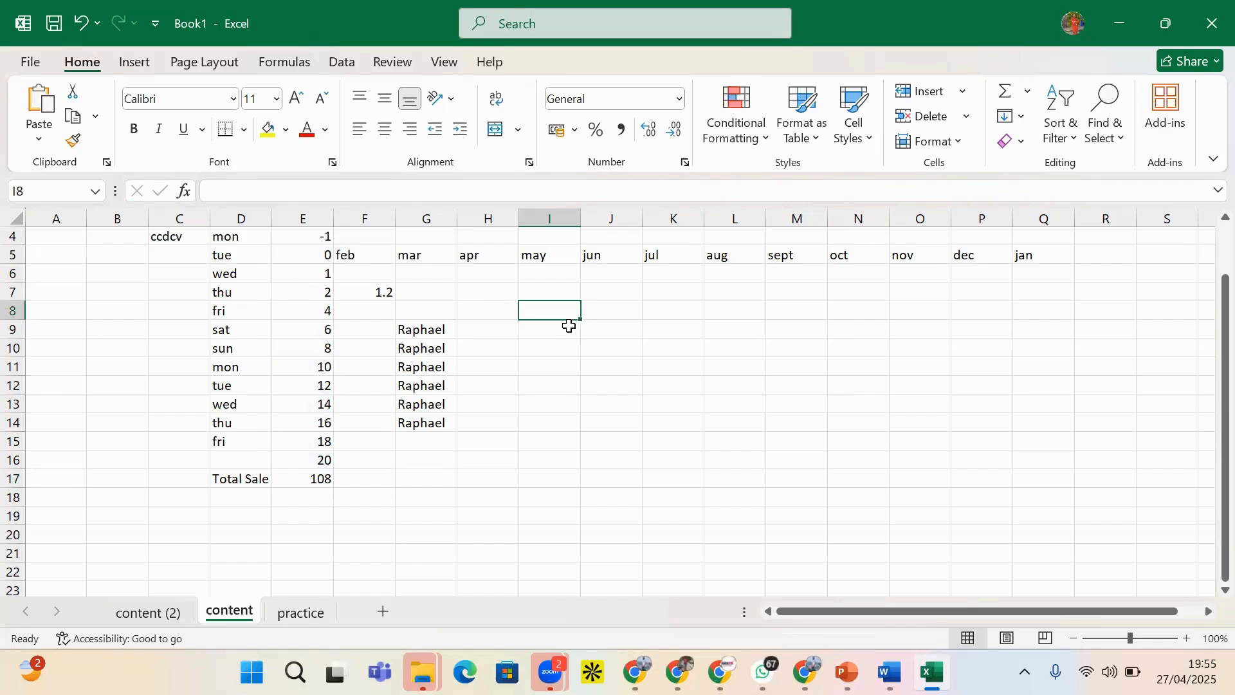
text(RE)
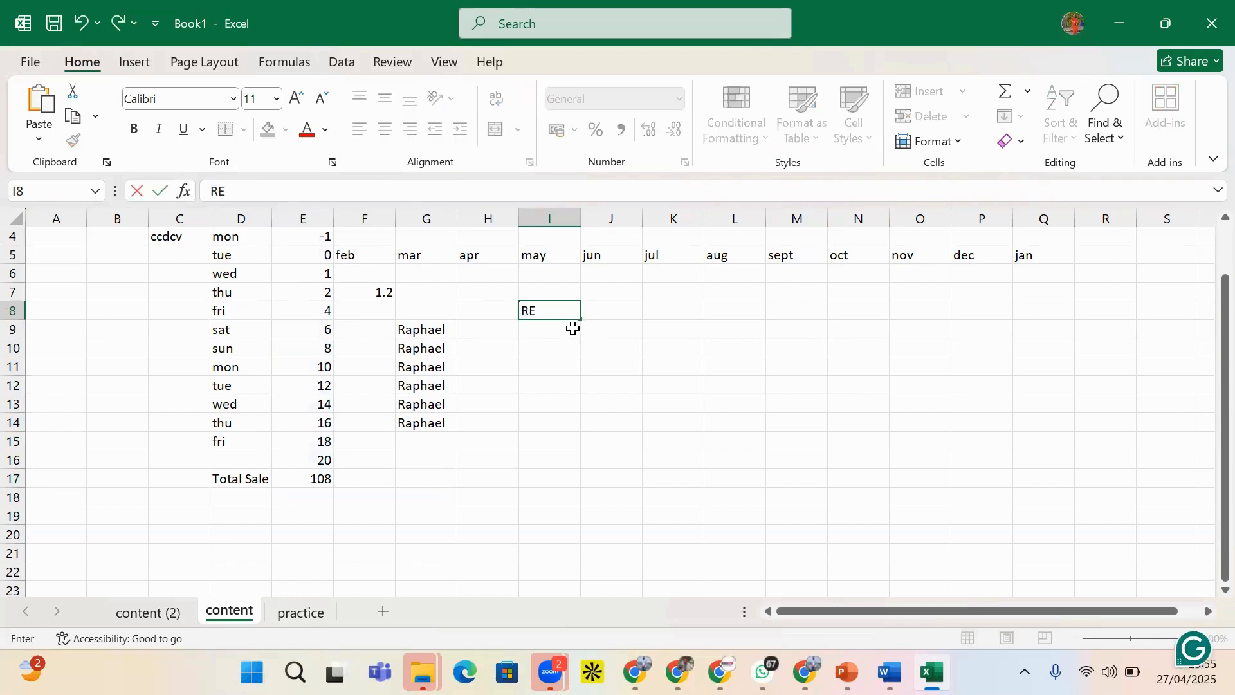
key(BackSpace)
text(evenue)
click(585, 331)
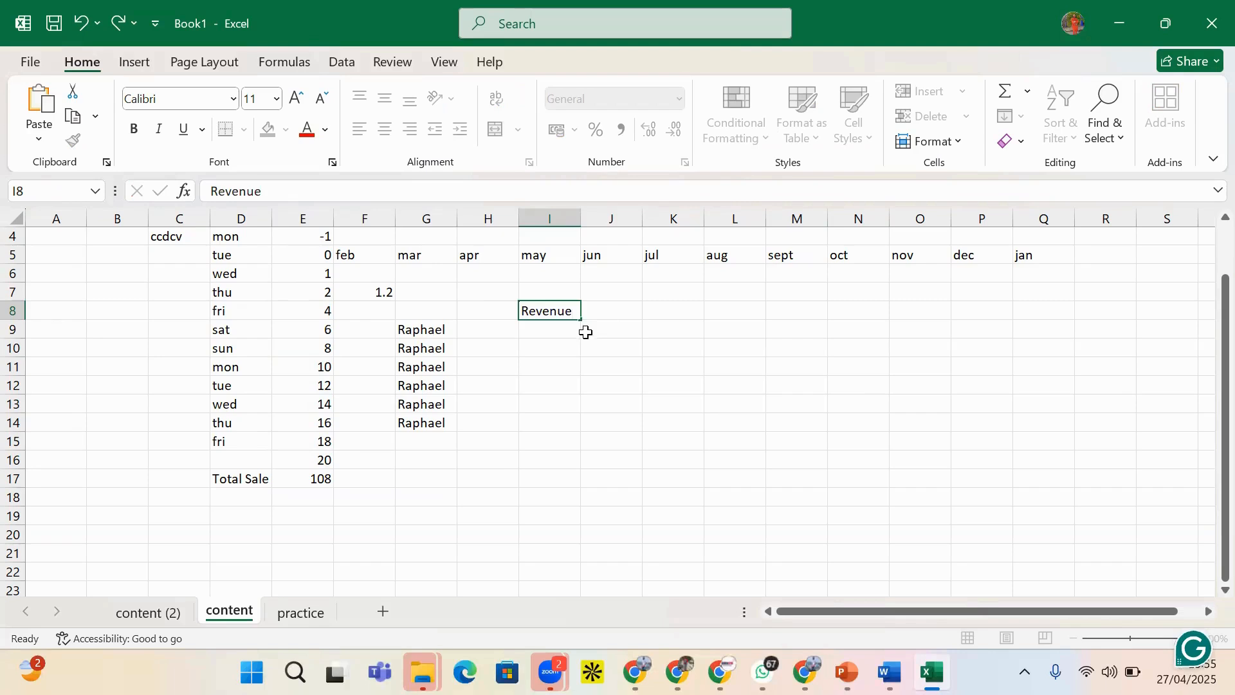
- Enter the value 1000 in cell J8, beside the Revenue label
click(620, 306)
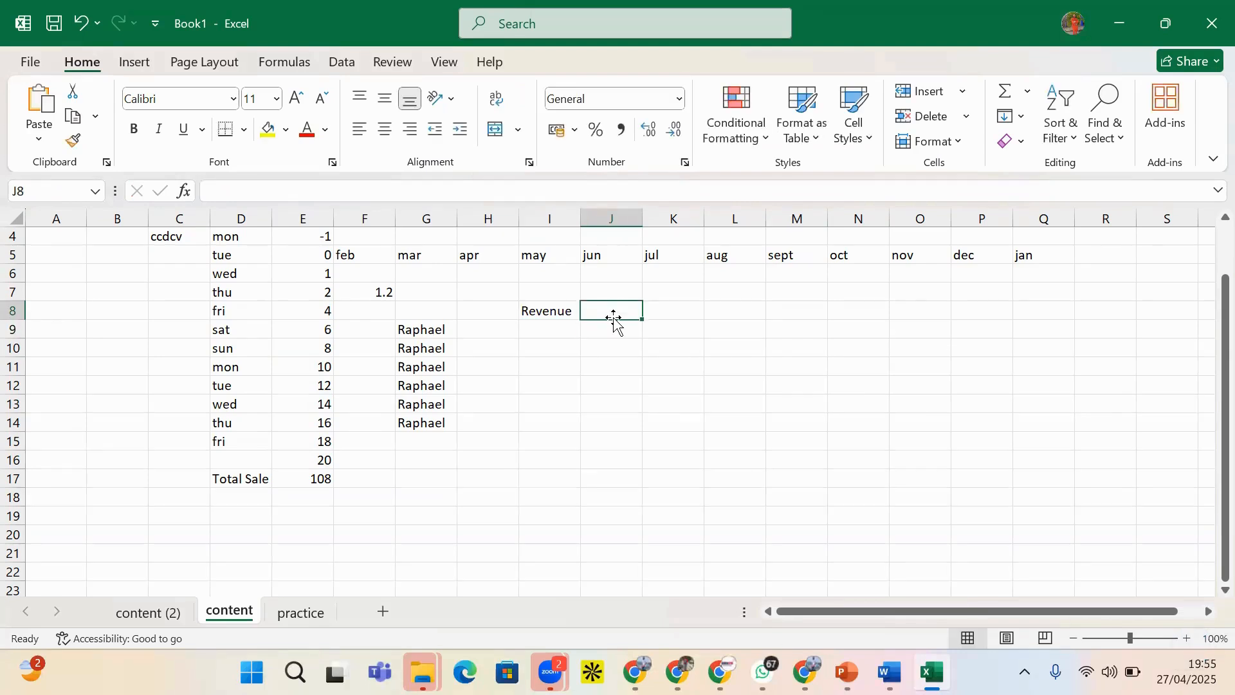
text(1)
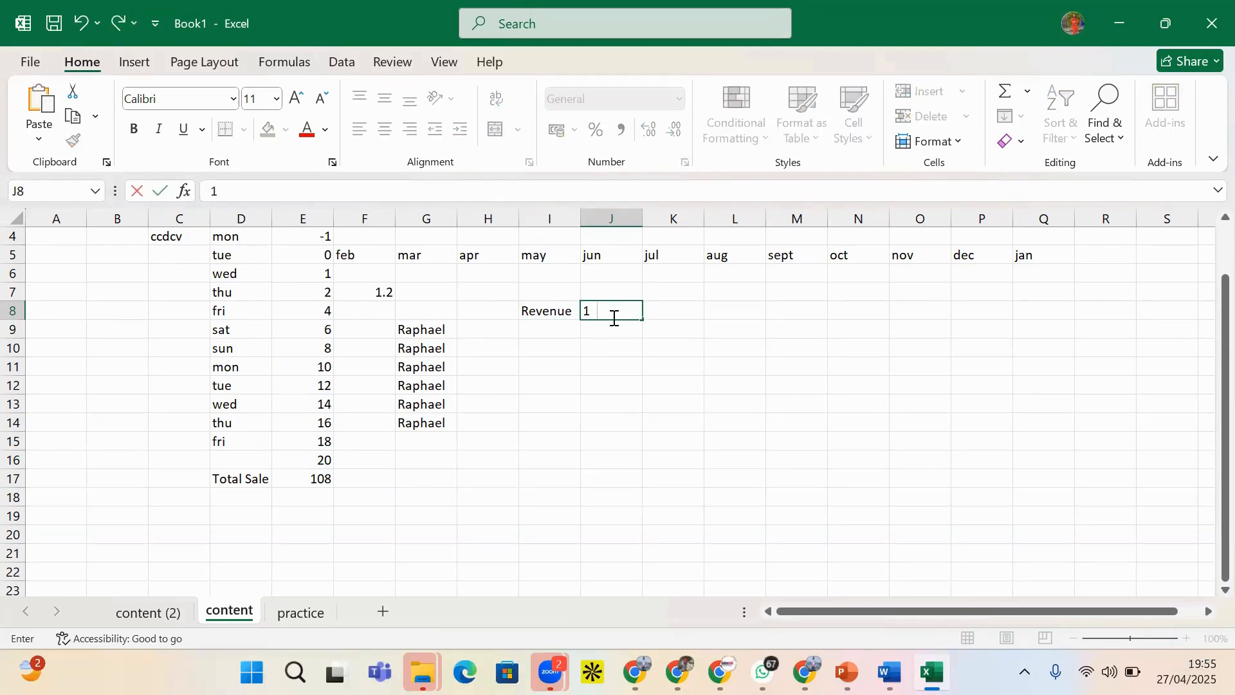
text(00000)
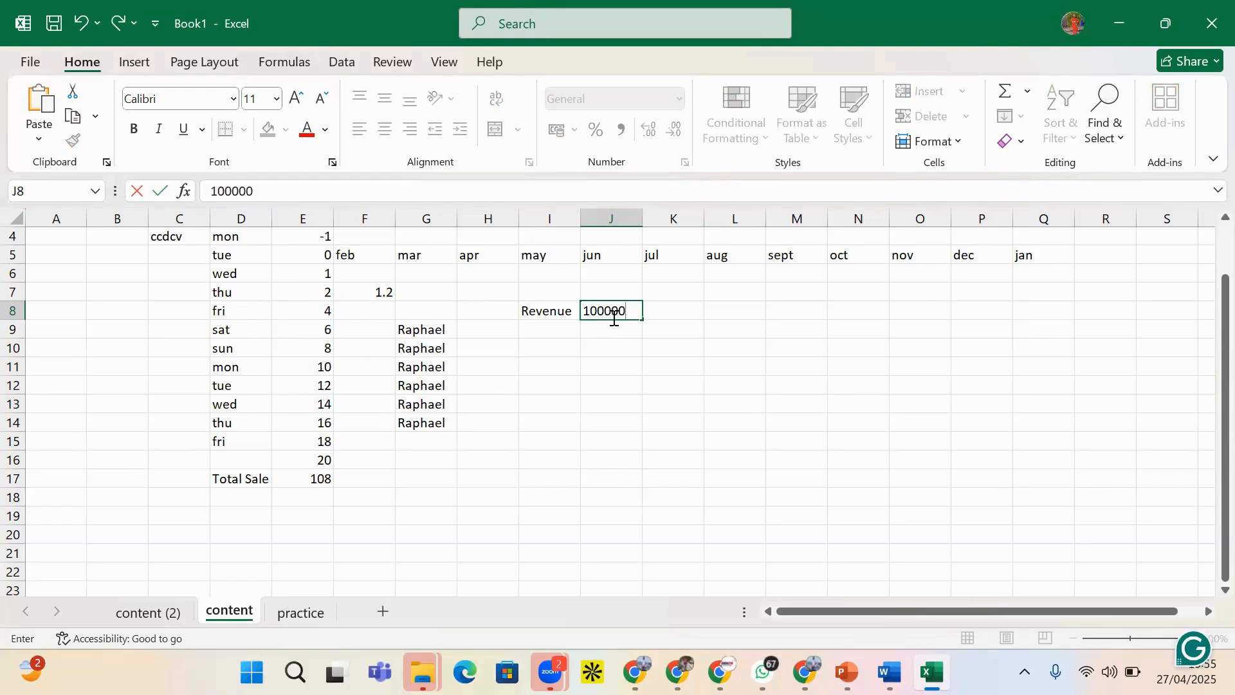
key(BackSpace)
key(BackSpace)
key(Return)
- Assign the name revenue to cell J8
click(612, 310)
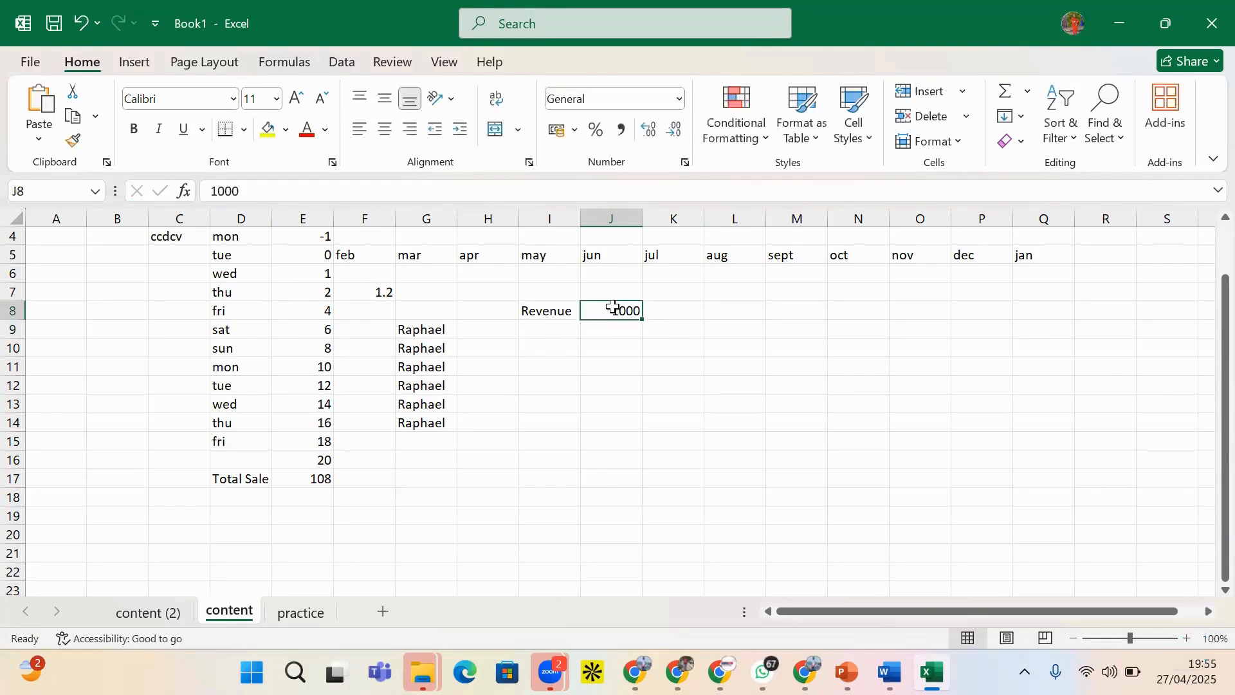
click(24, 193)
text(revenue)
key(Return)
- Enter the formula =revenue-totalsale in cell E5 of the practice sheet, using the two named cells
click(313, 617)
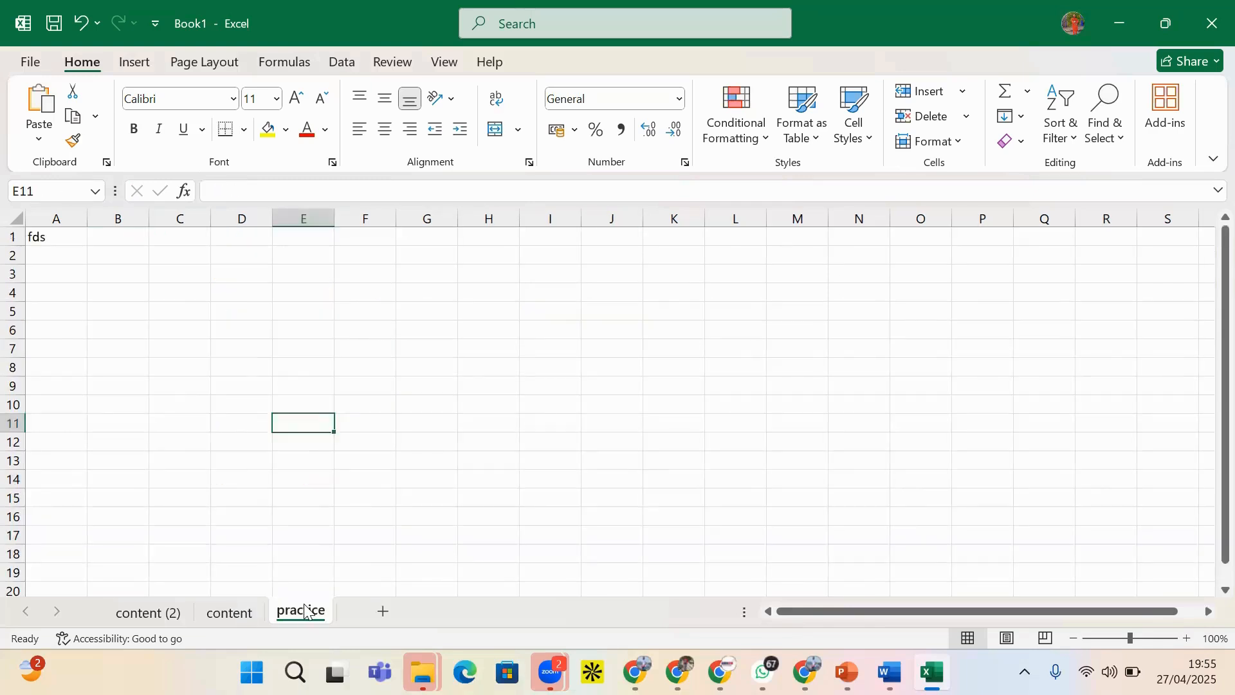
click(331, 307)
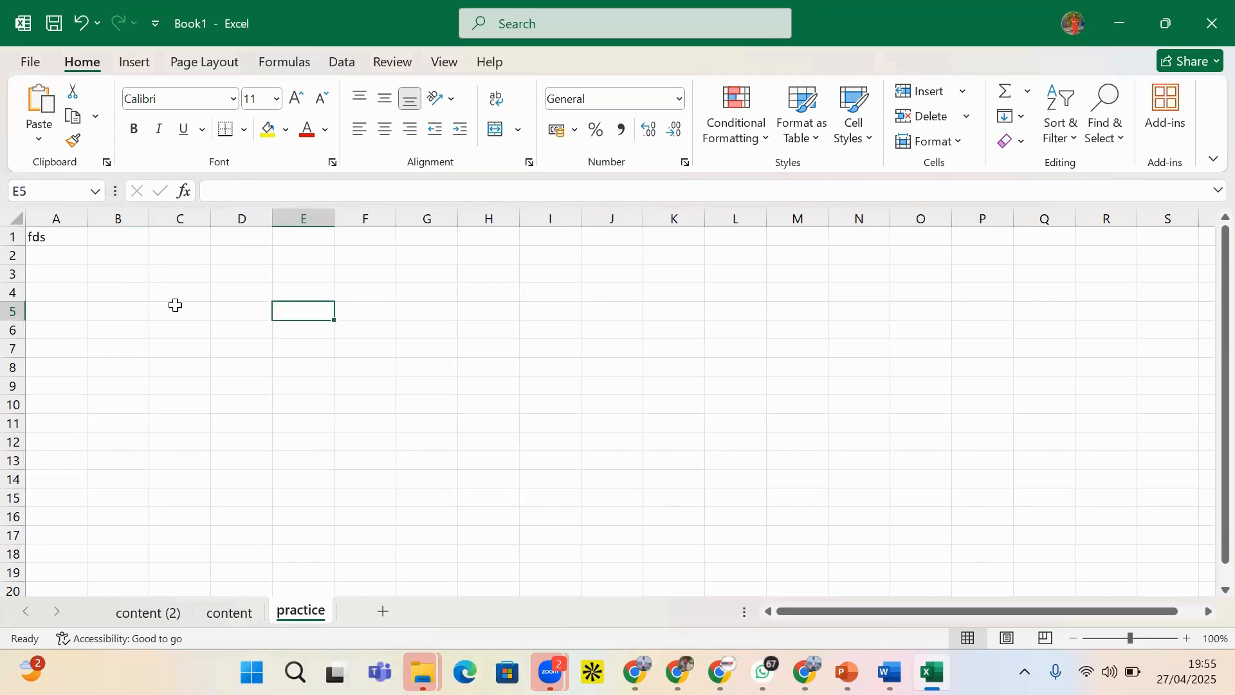
text(=)
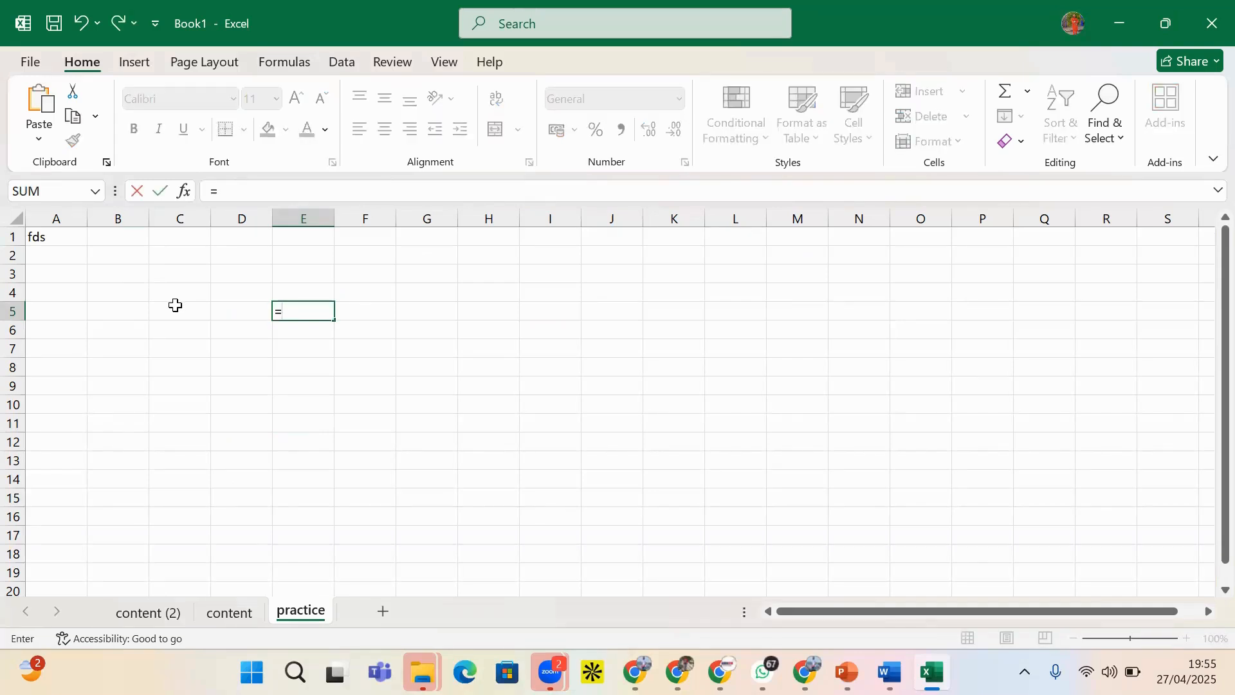
text(r)
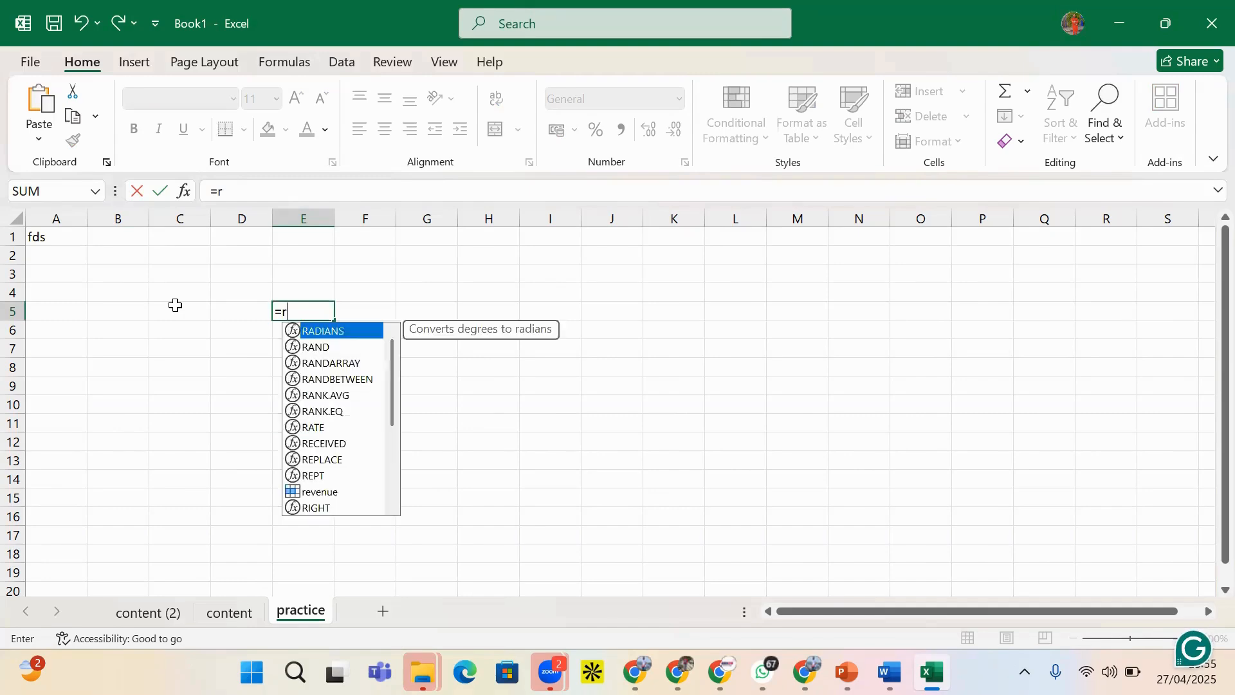
text(e)
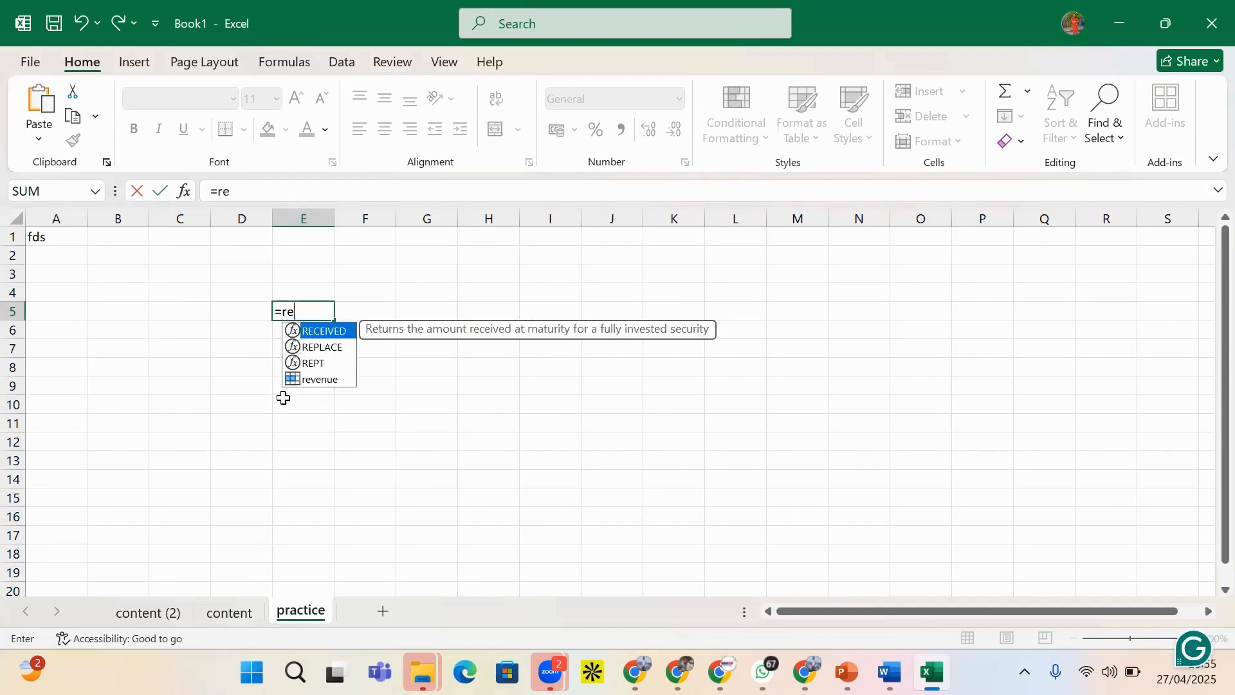
double_click(342, 382)
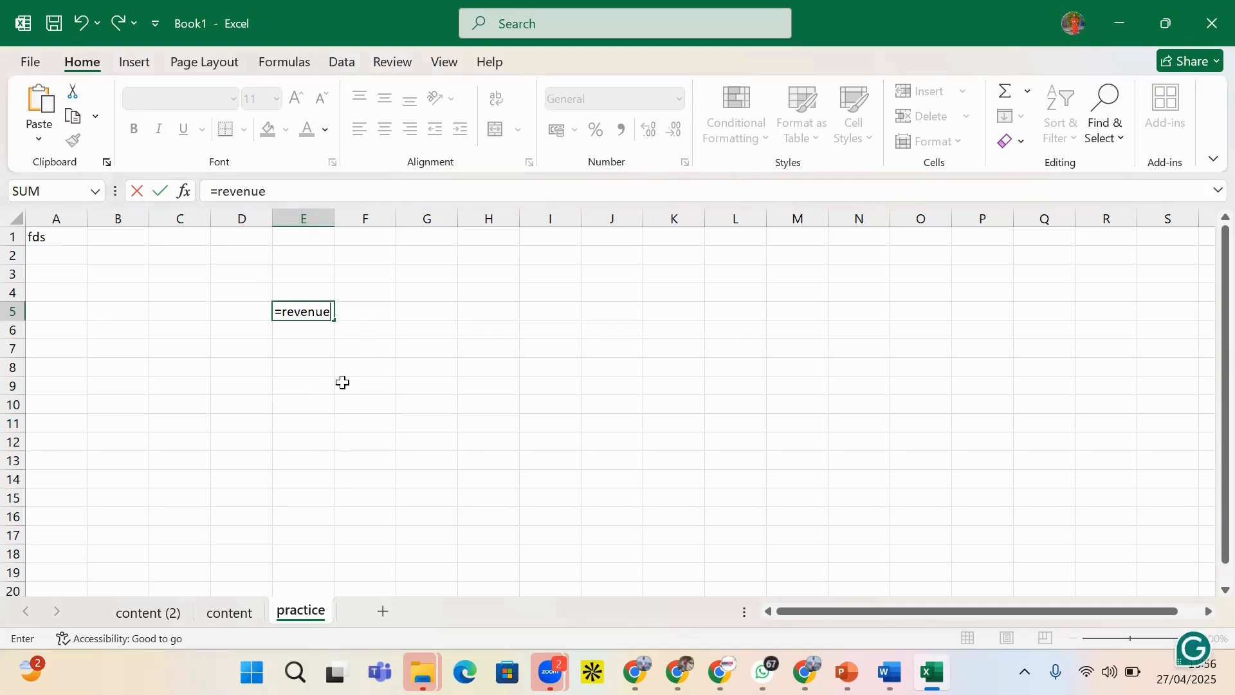
text(-t)
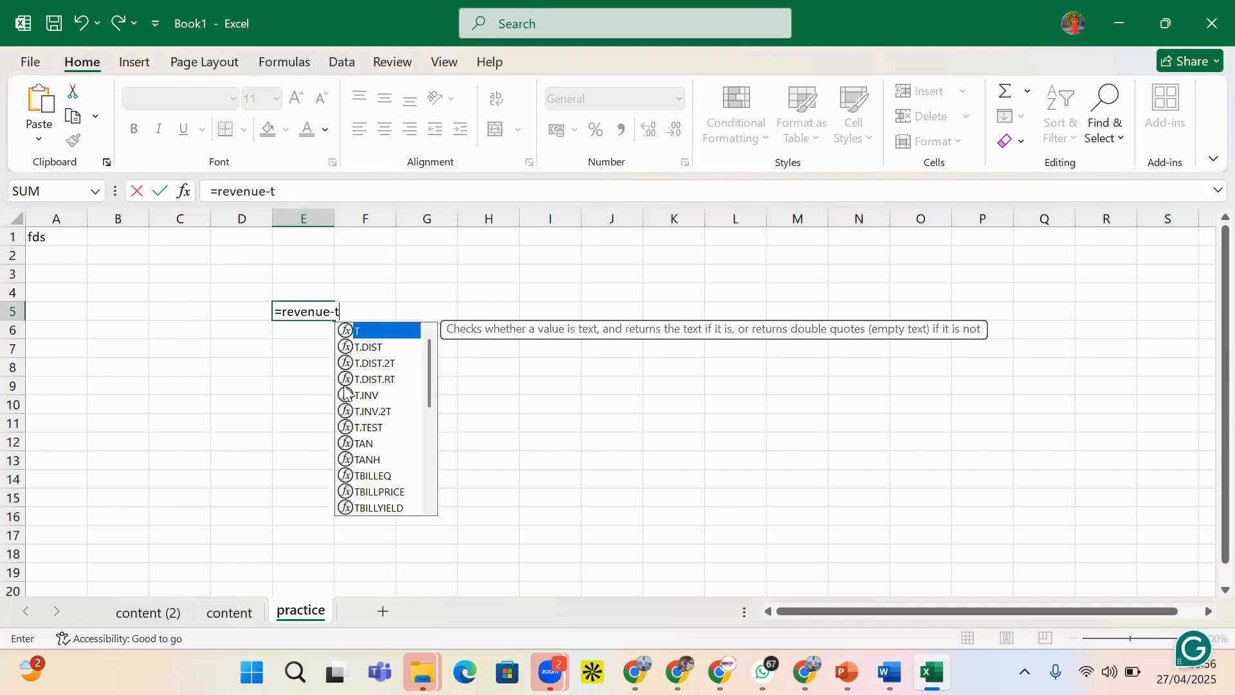
text(ota)
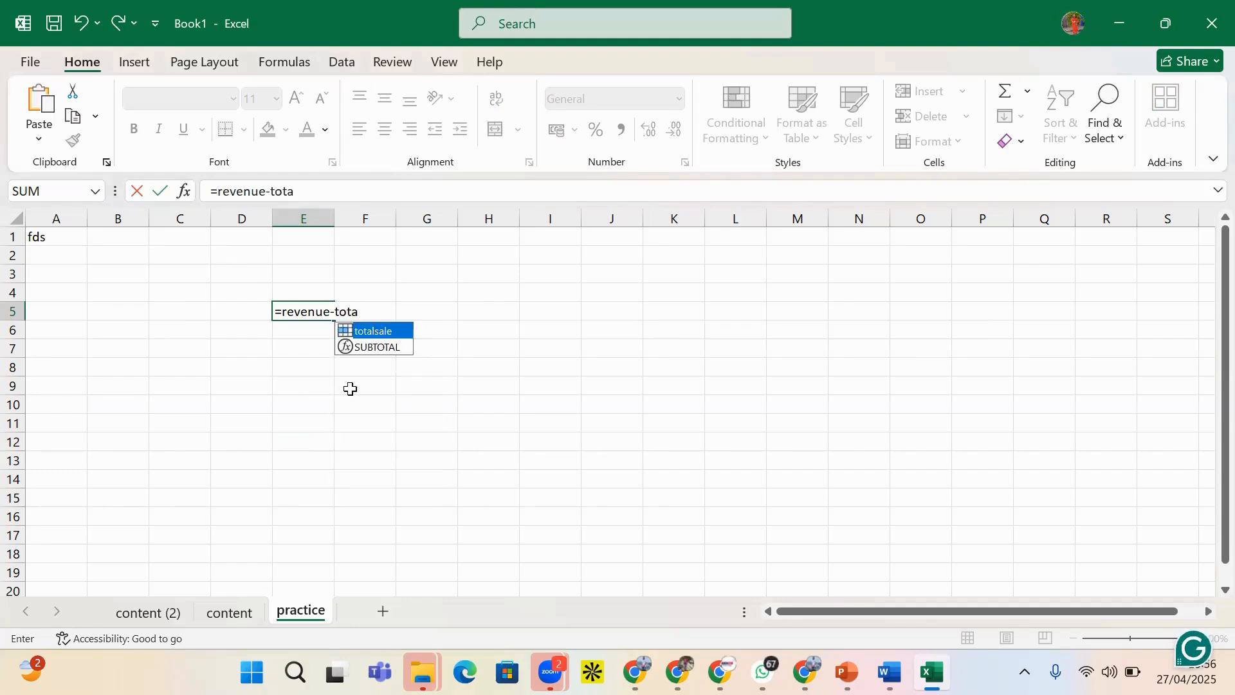
double_click(388, 332)
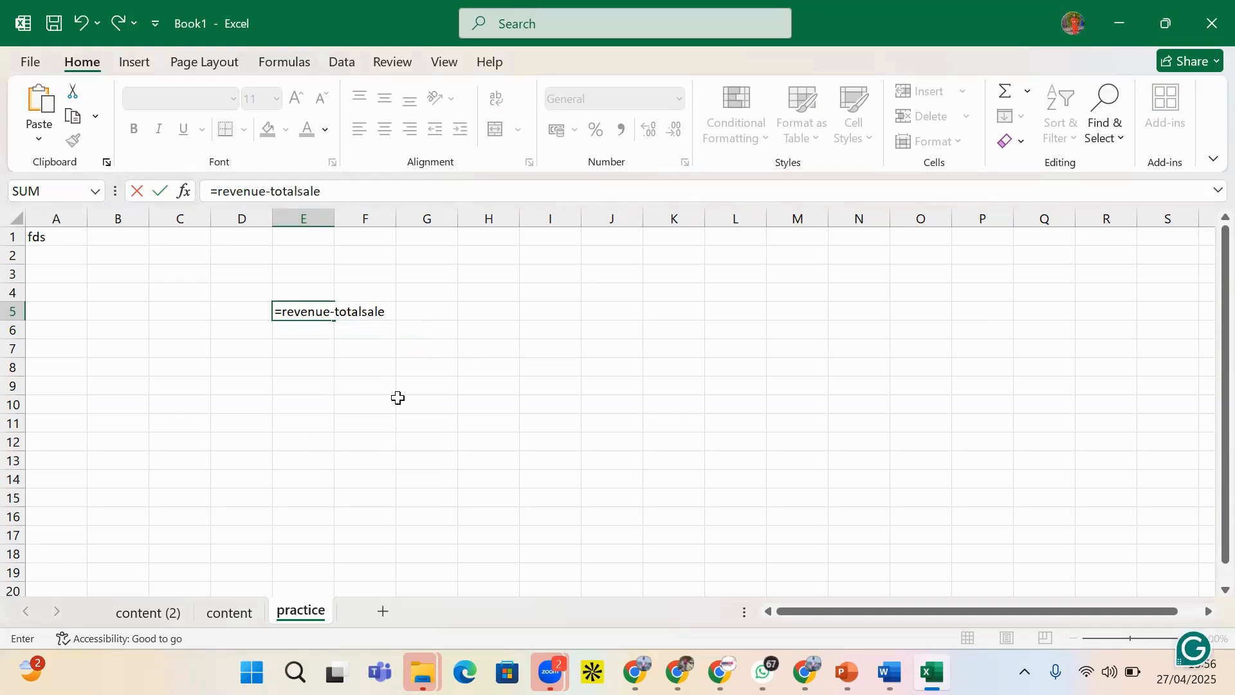
key(Return)
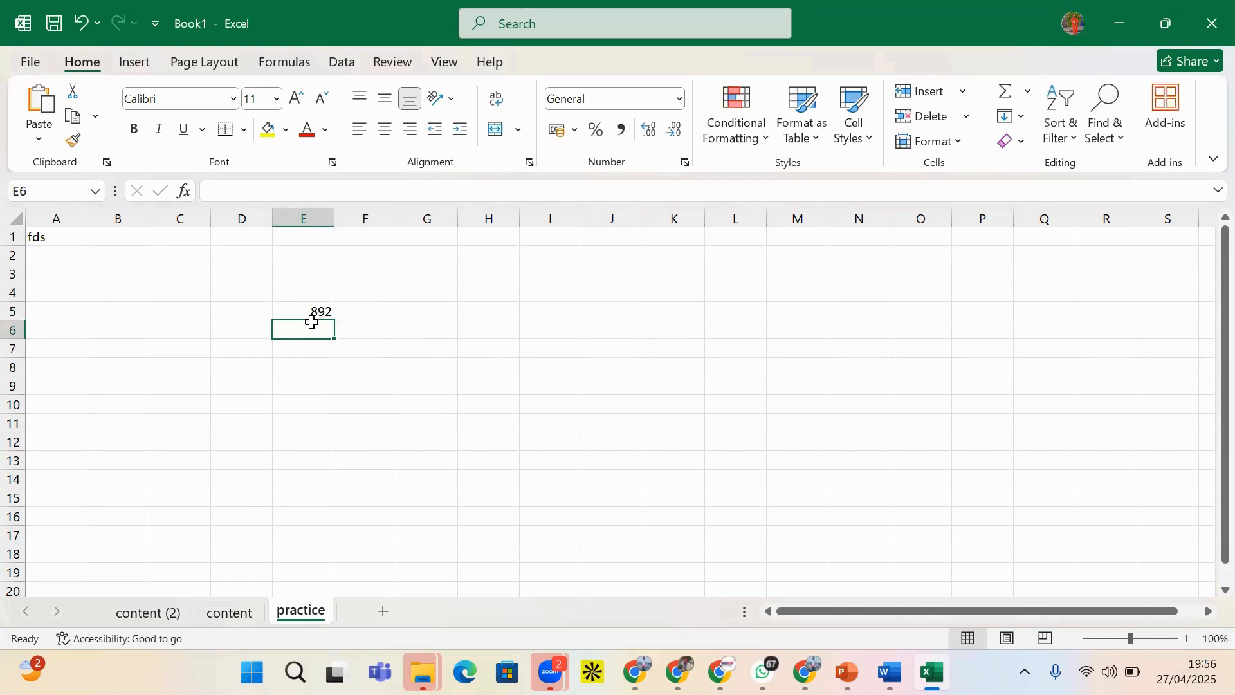
- Compare the formula in E5 on the practice sheet with the named source cells on the content sheet
click(226, 617)
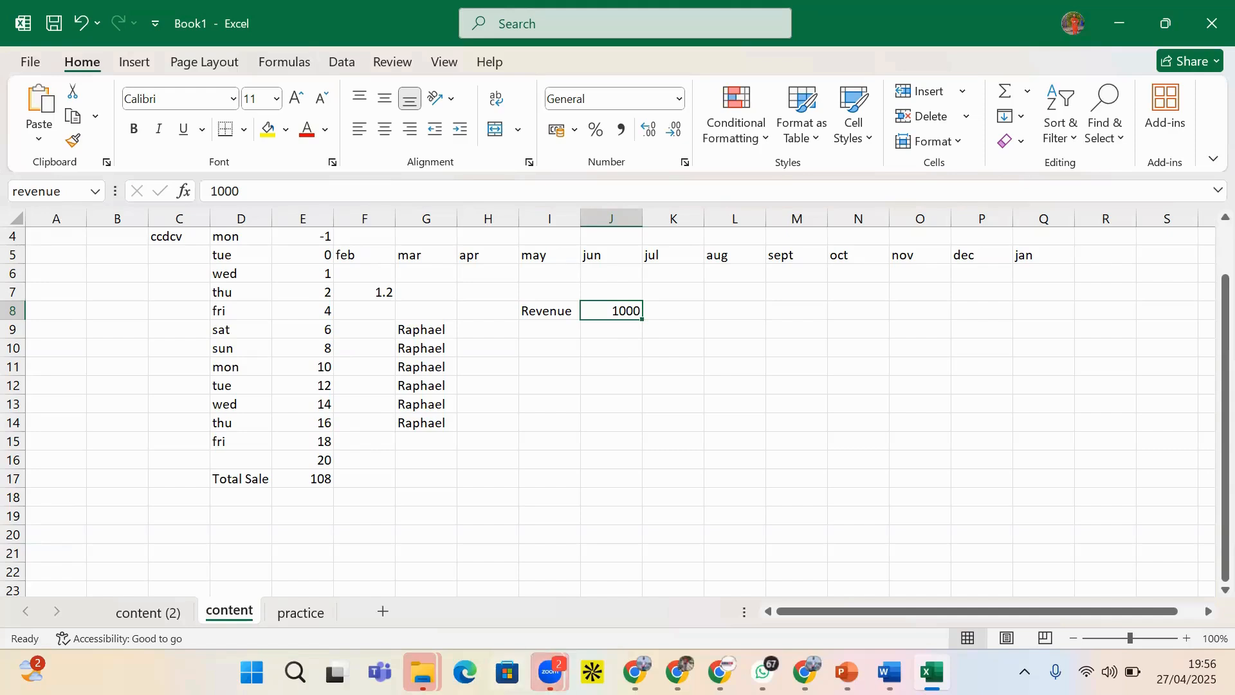
click(313, 610)
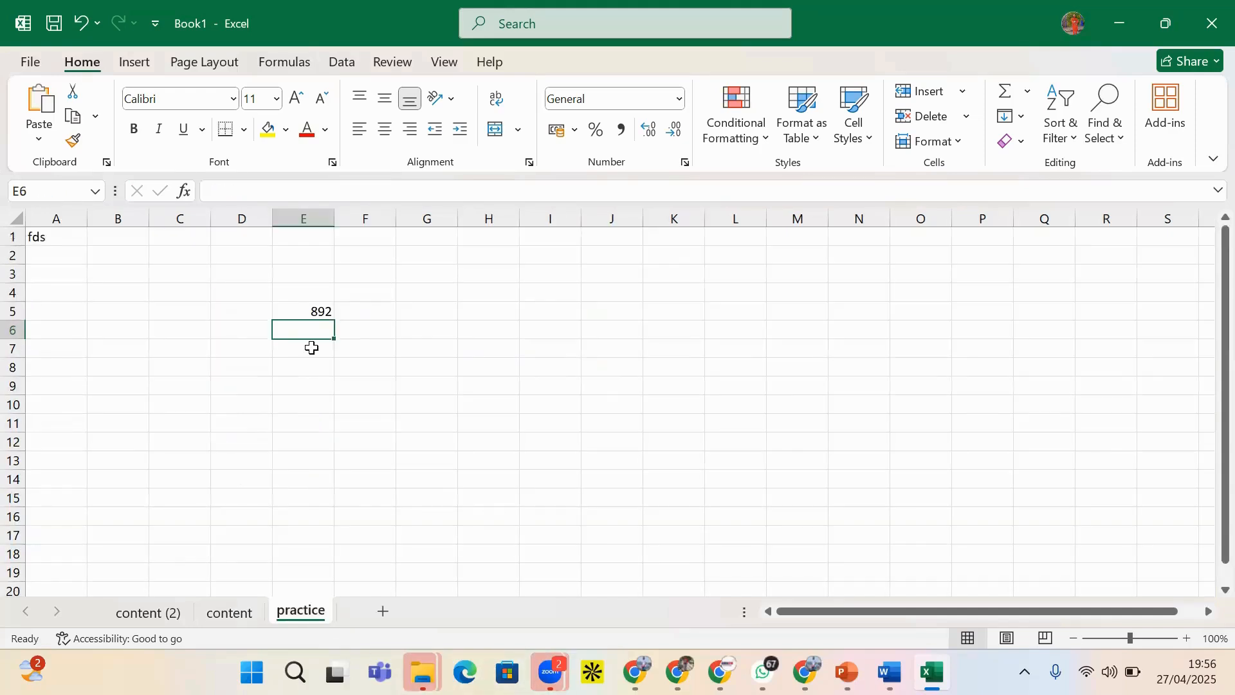
click(324, 308)
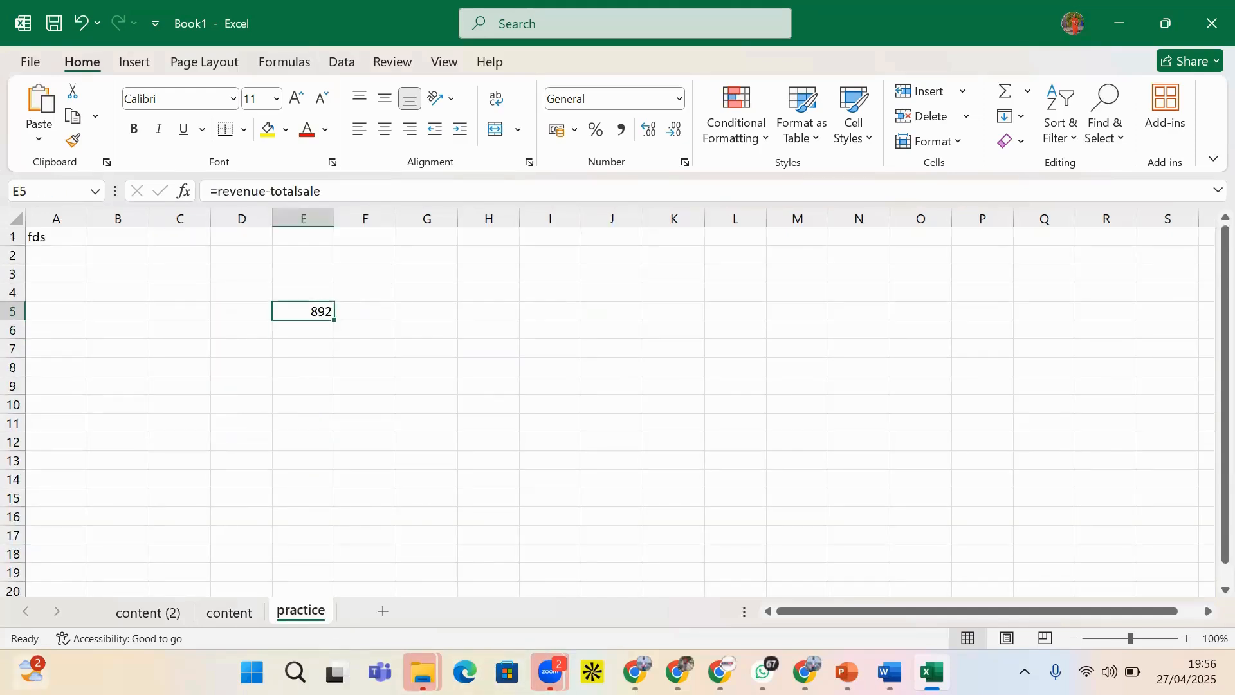
click(212, 615)
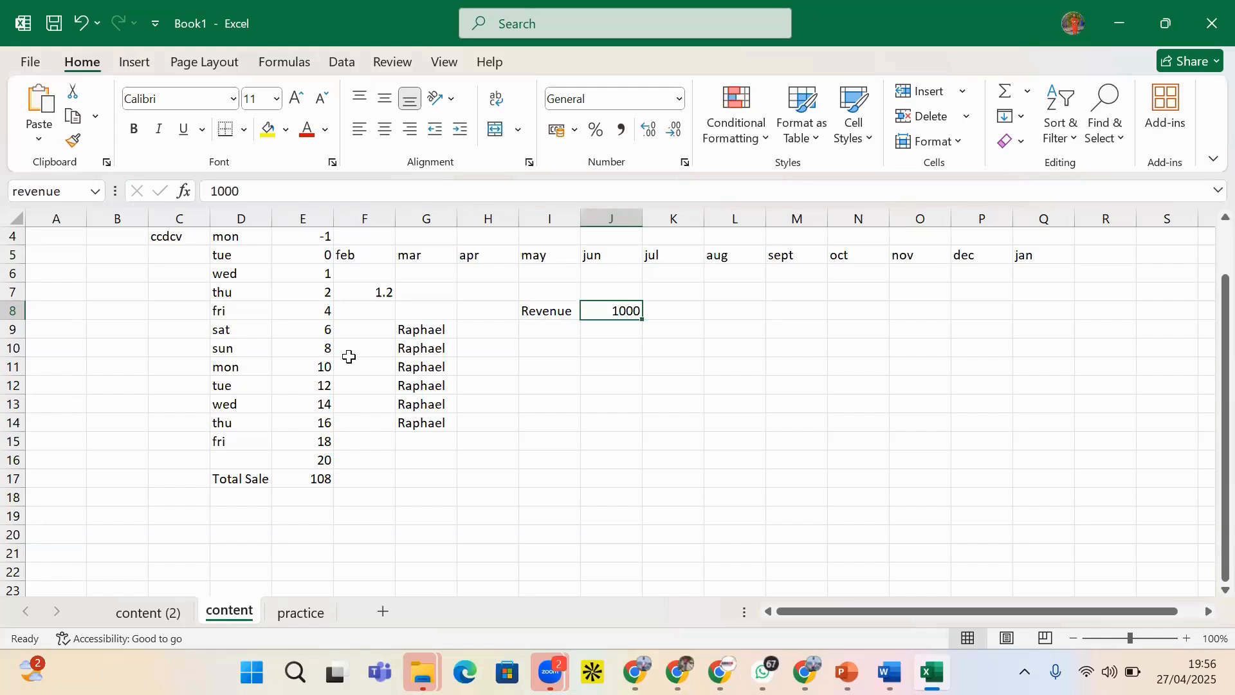
key(ctrl+Page_Down)
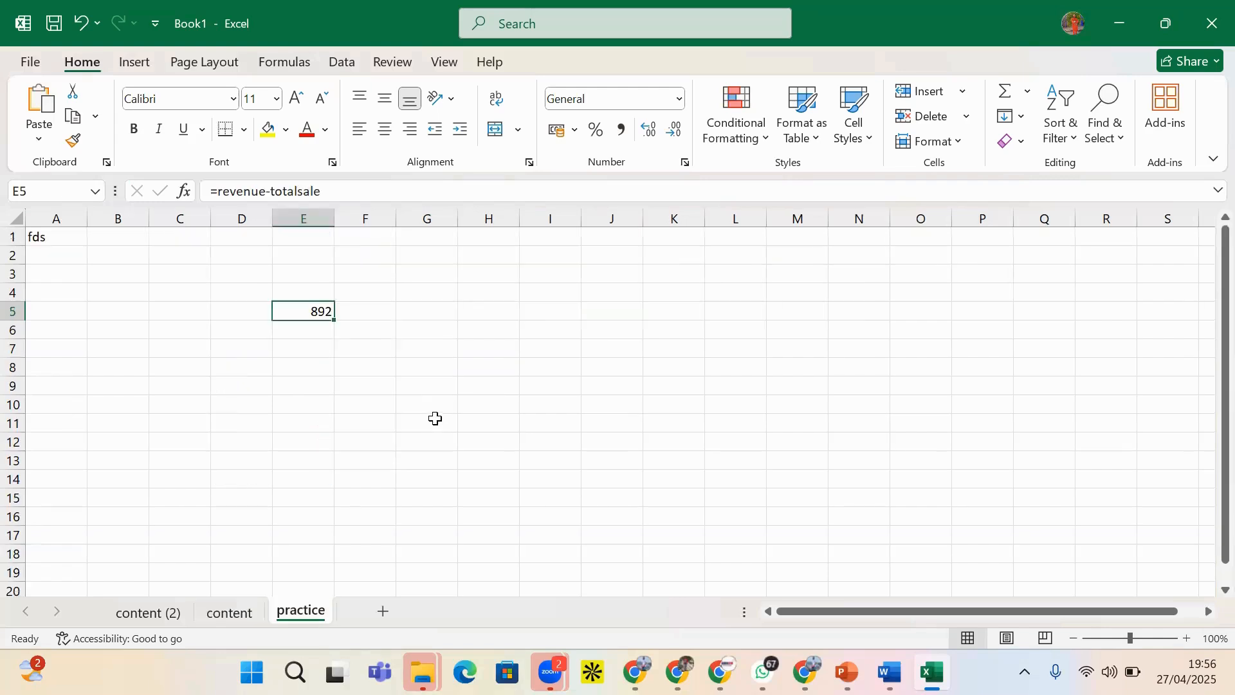
click(223, 614)
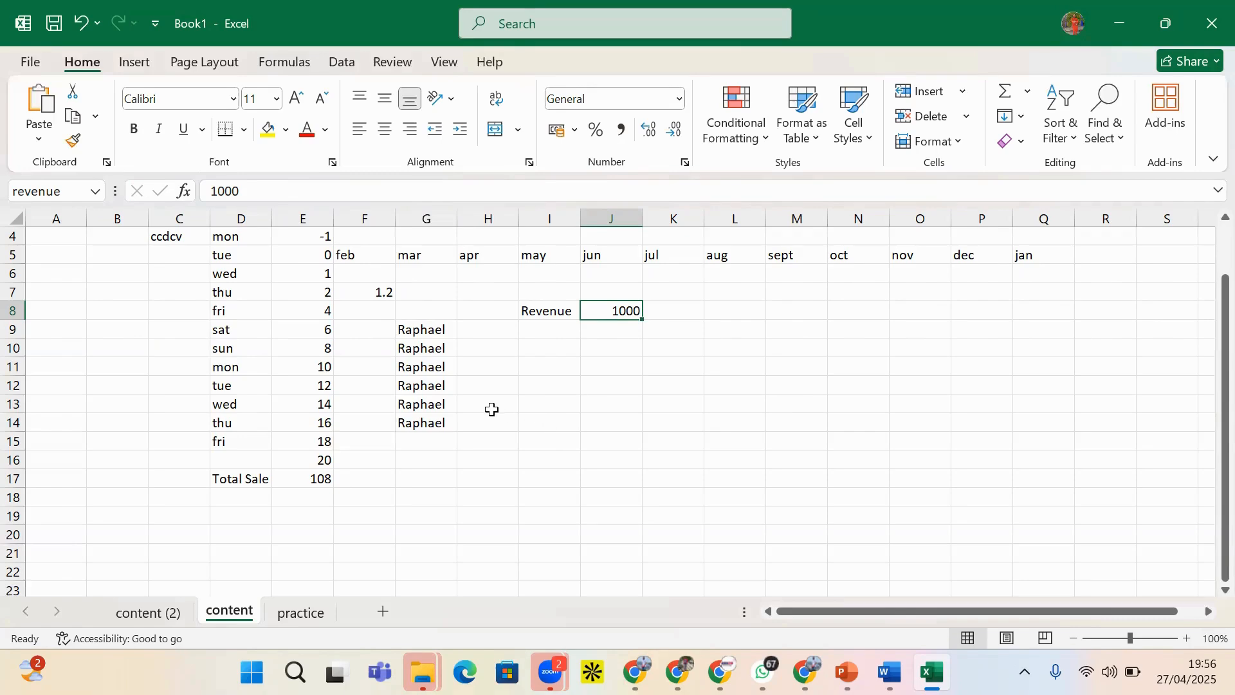
click(301, 614)
- View the workbook's list of defined names, and check the names of cells E17 and J8 on the content sheet
click(98, 192)
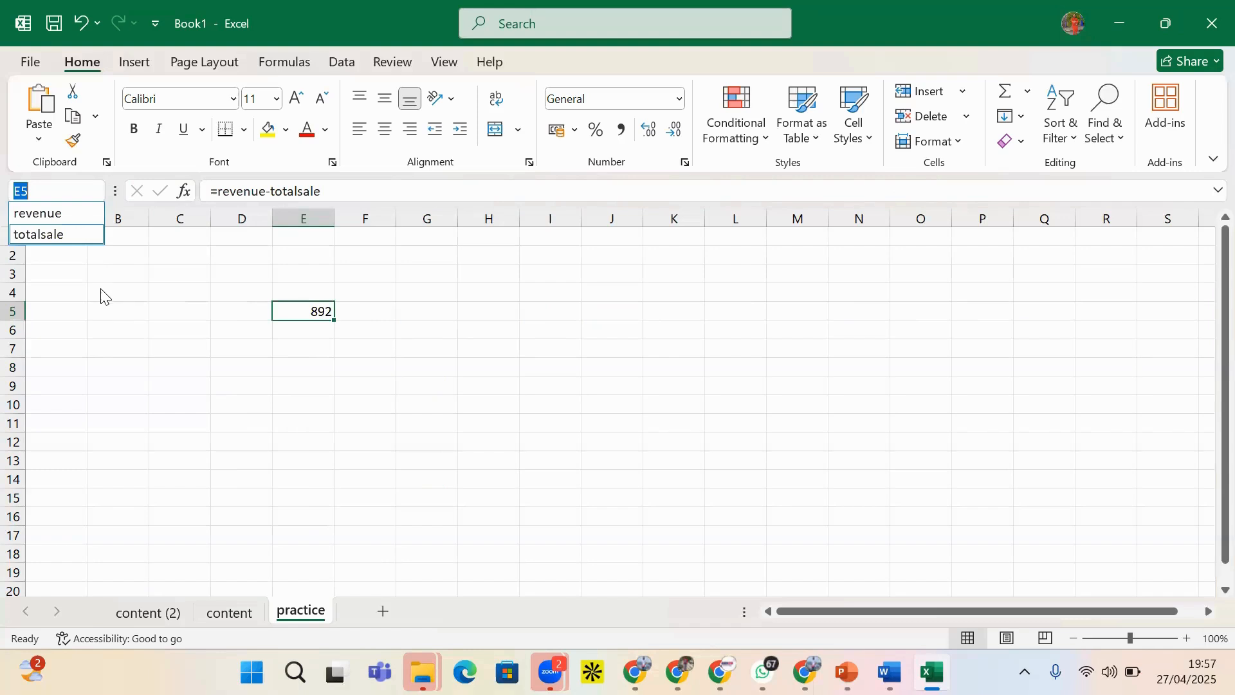
key(Escape)
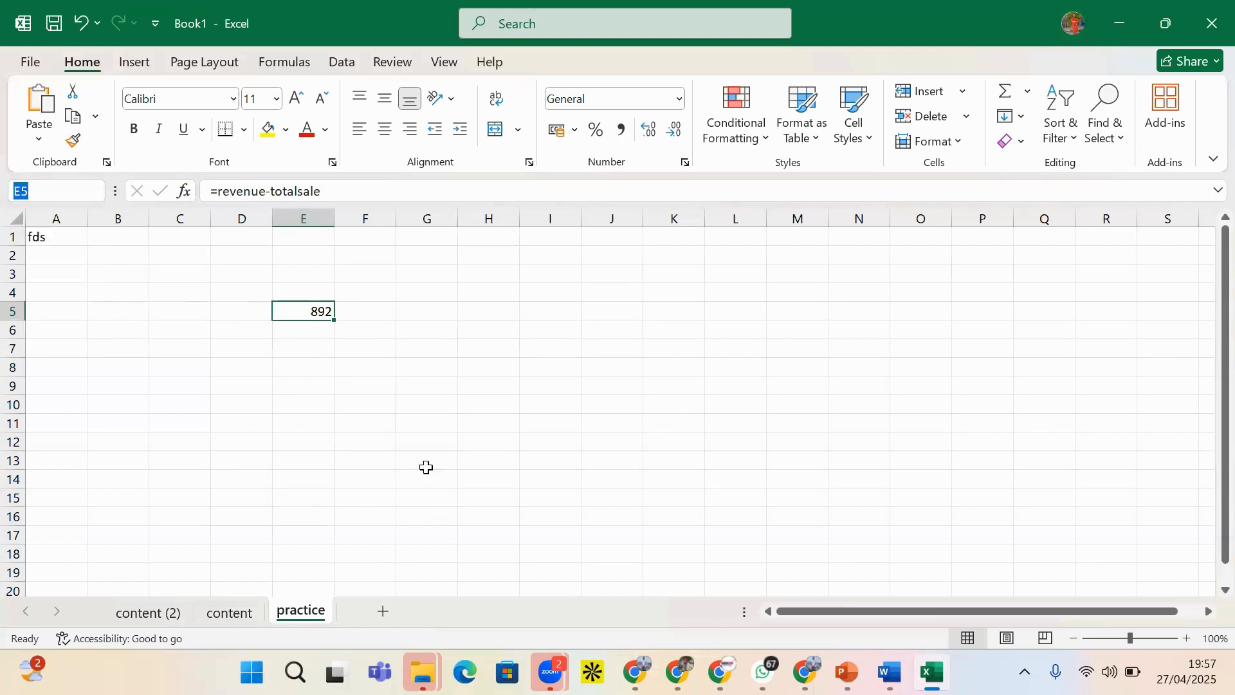
click(228, 614)
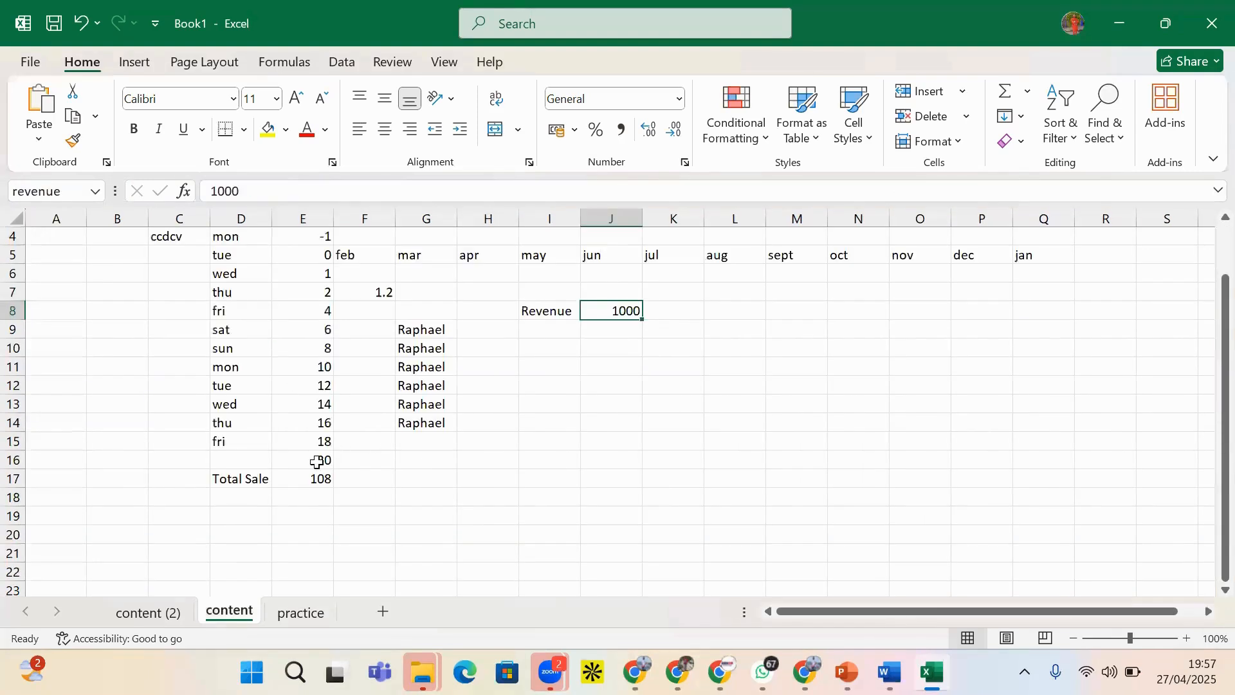
click(314, 481)
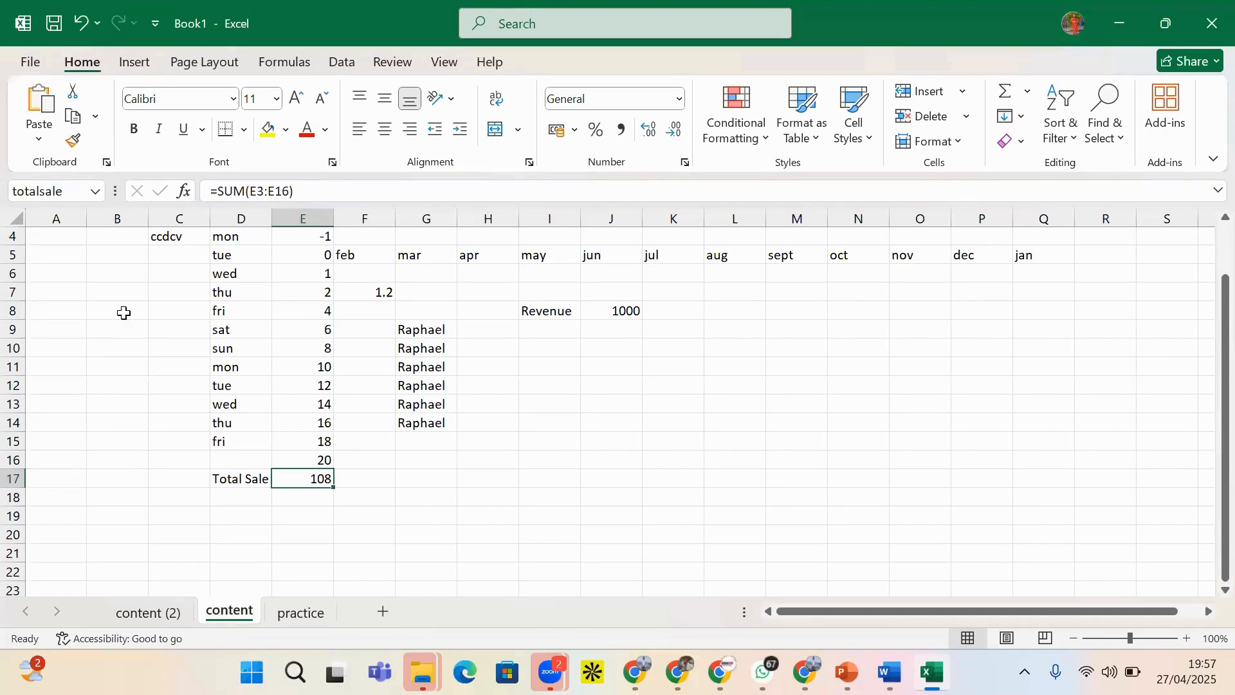
click(630, 328)
click(630, 312)
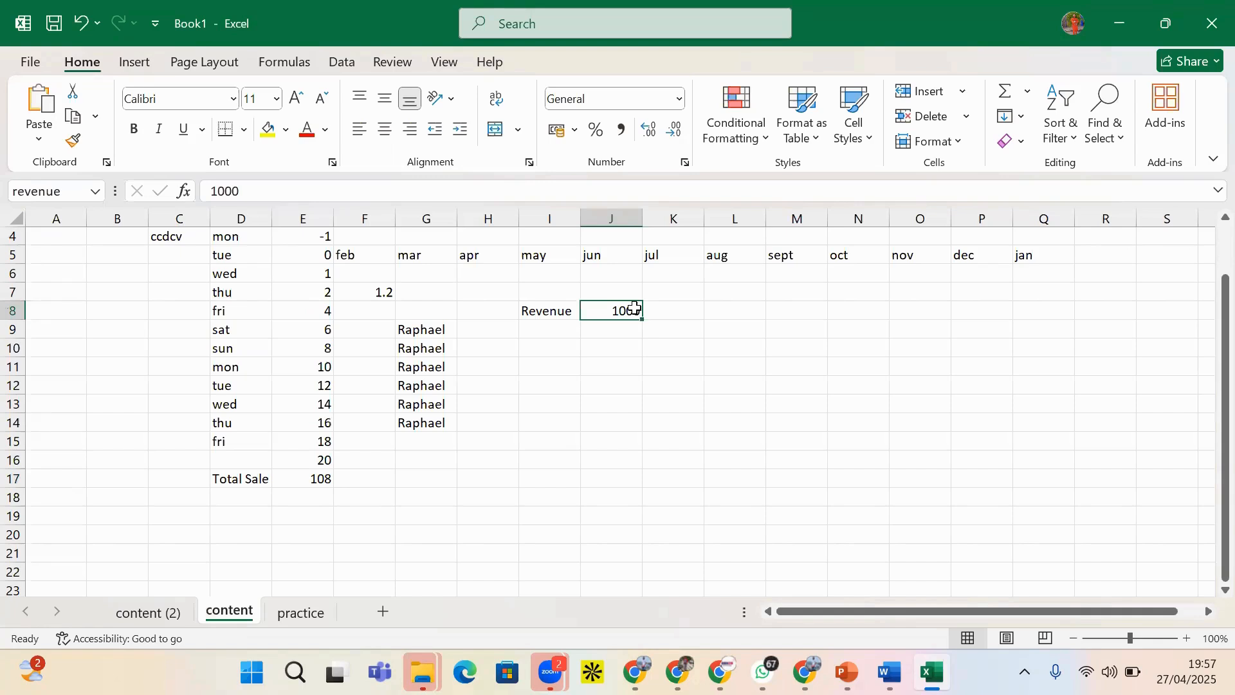
- Assign the name GENE to the empty cell C8 on the content sheet
click(548, 364)
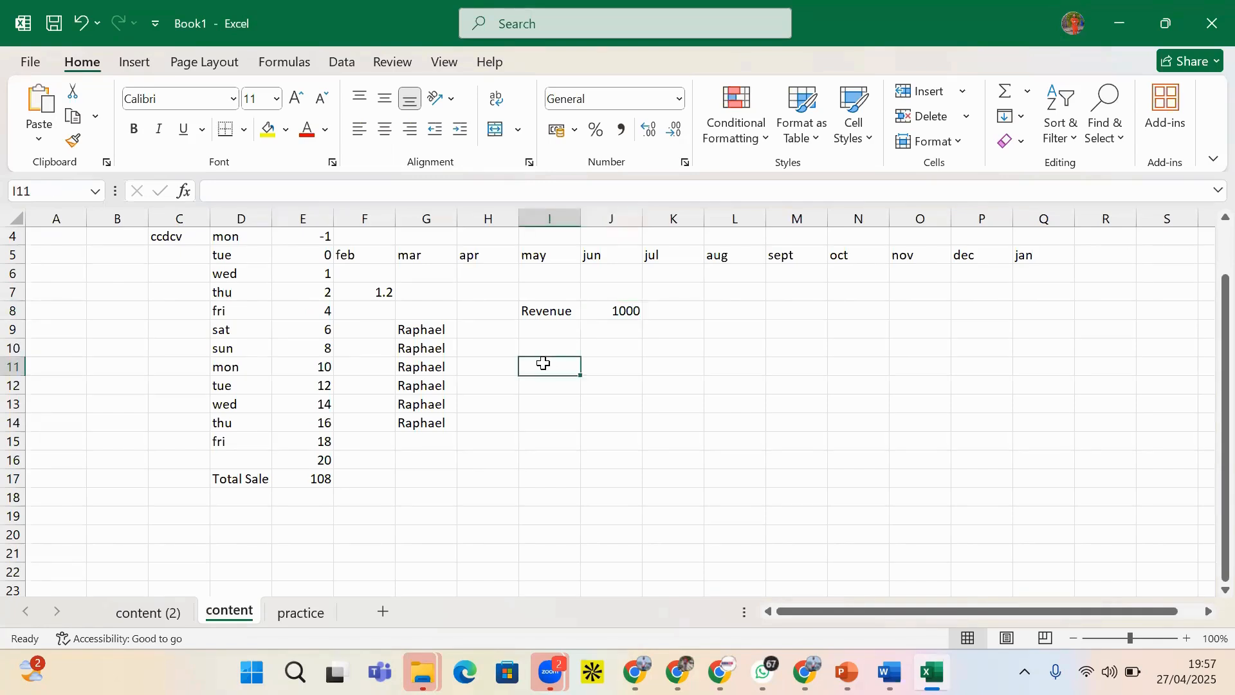
click(152, 309)
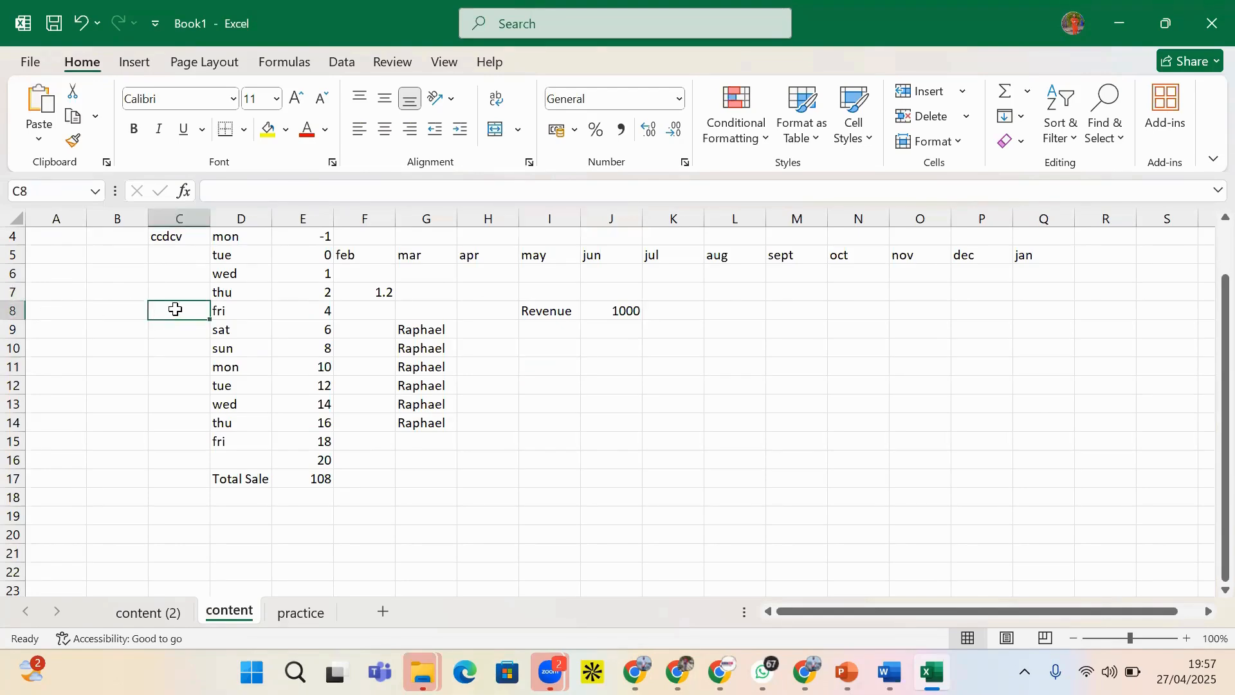
click(65, 191)
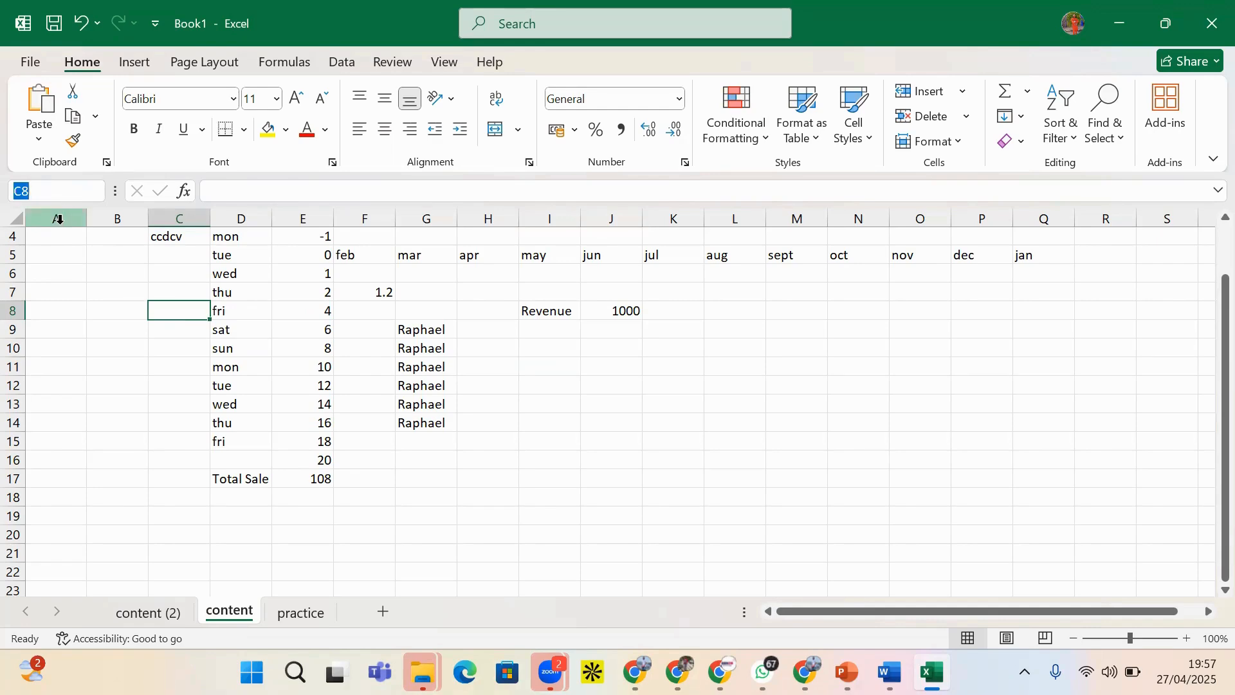
text(GENE)
key(Return)
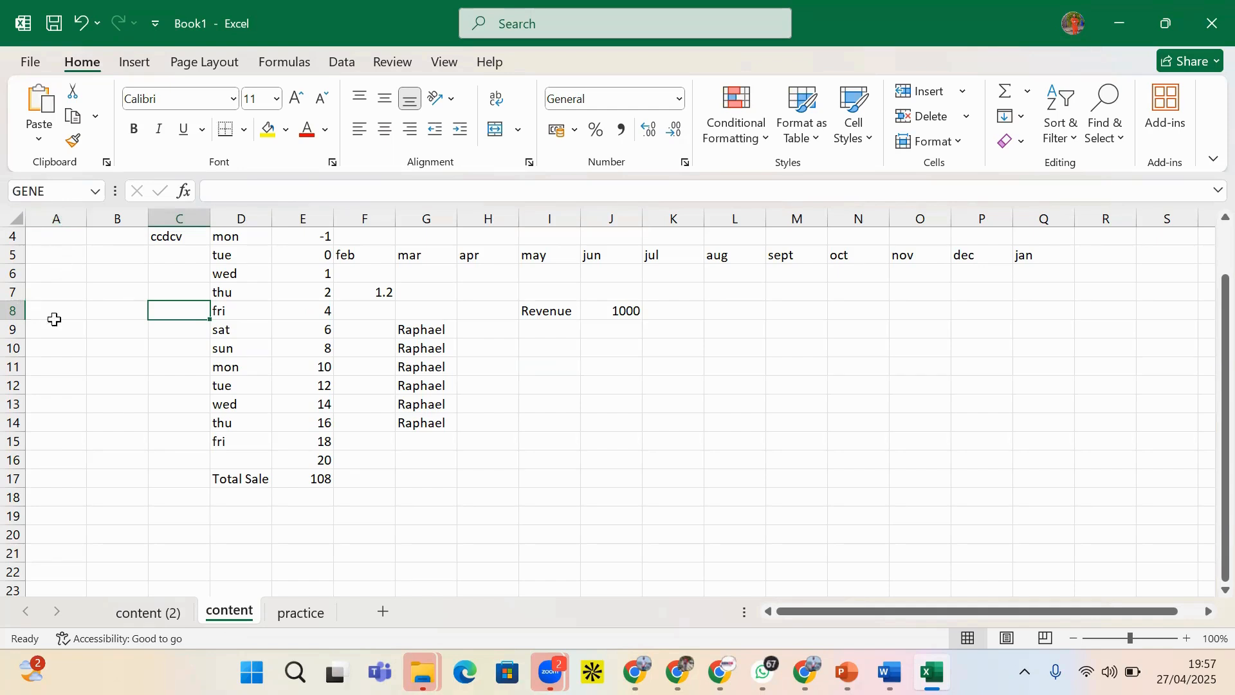
- From cell H14, go to the named cell by entering its name gene as the destination
click(514, 427)
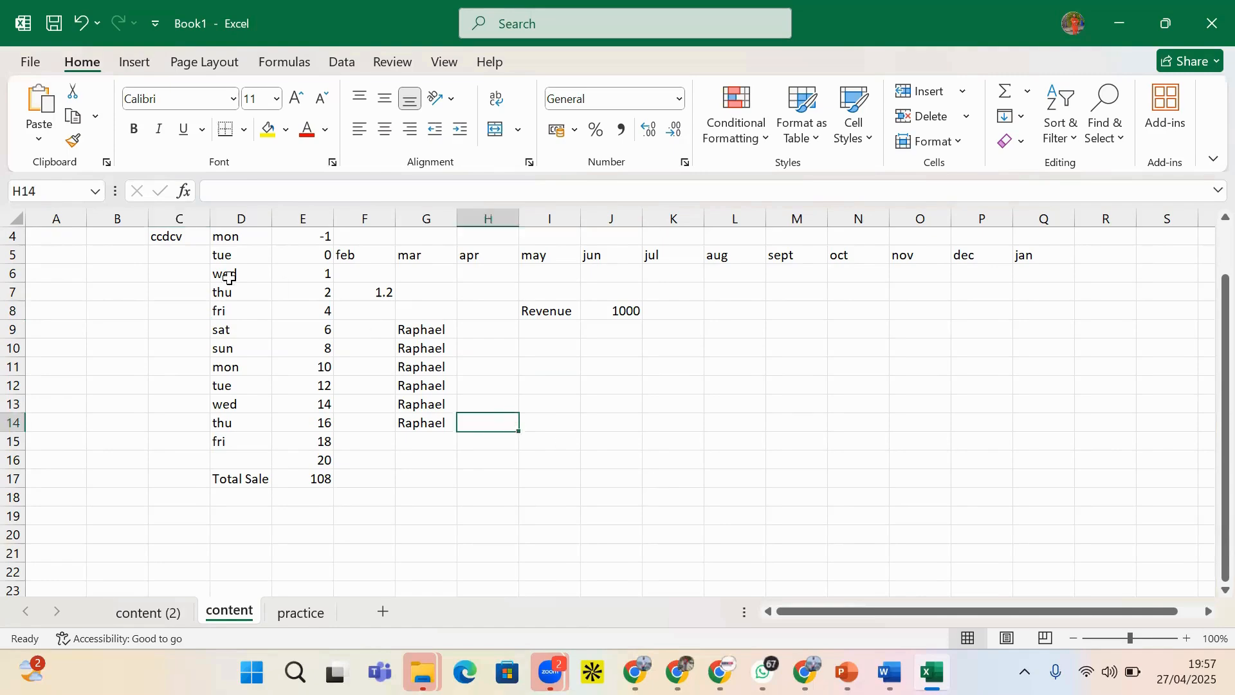
click(62, 197)
text(gene\)
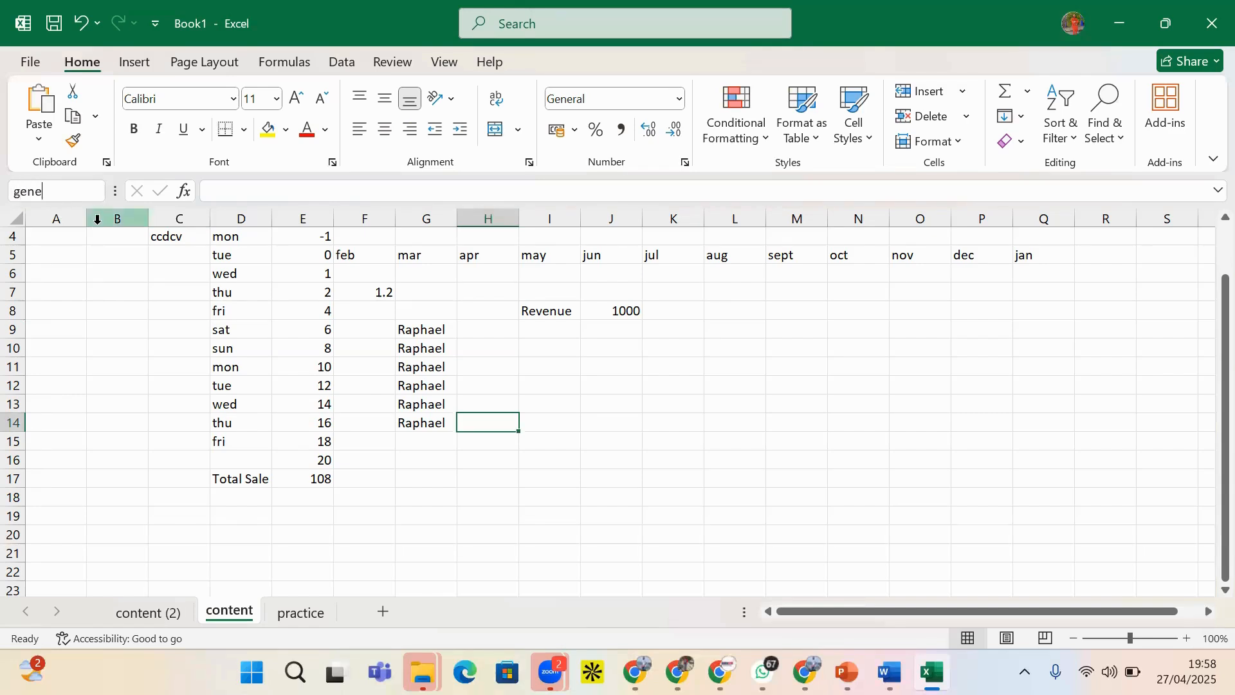
key(Return)
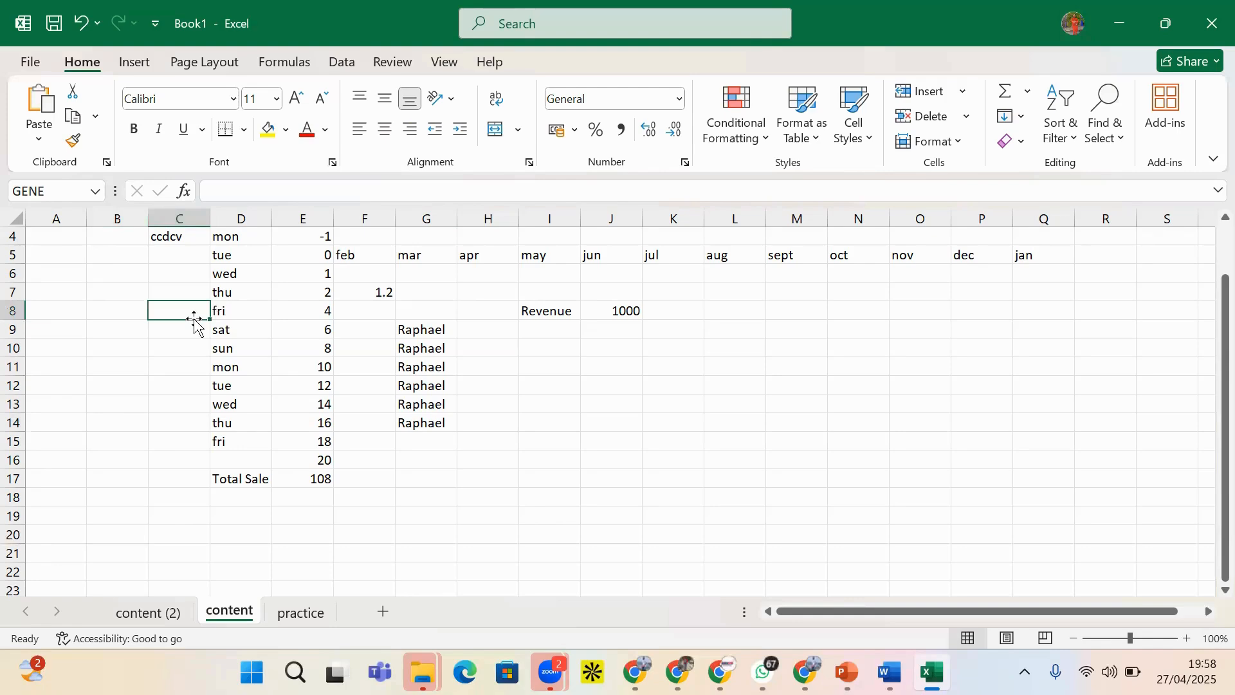
click(673, 423)
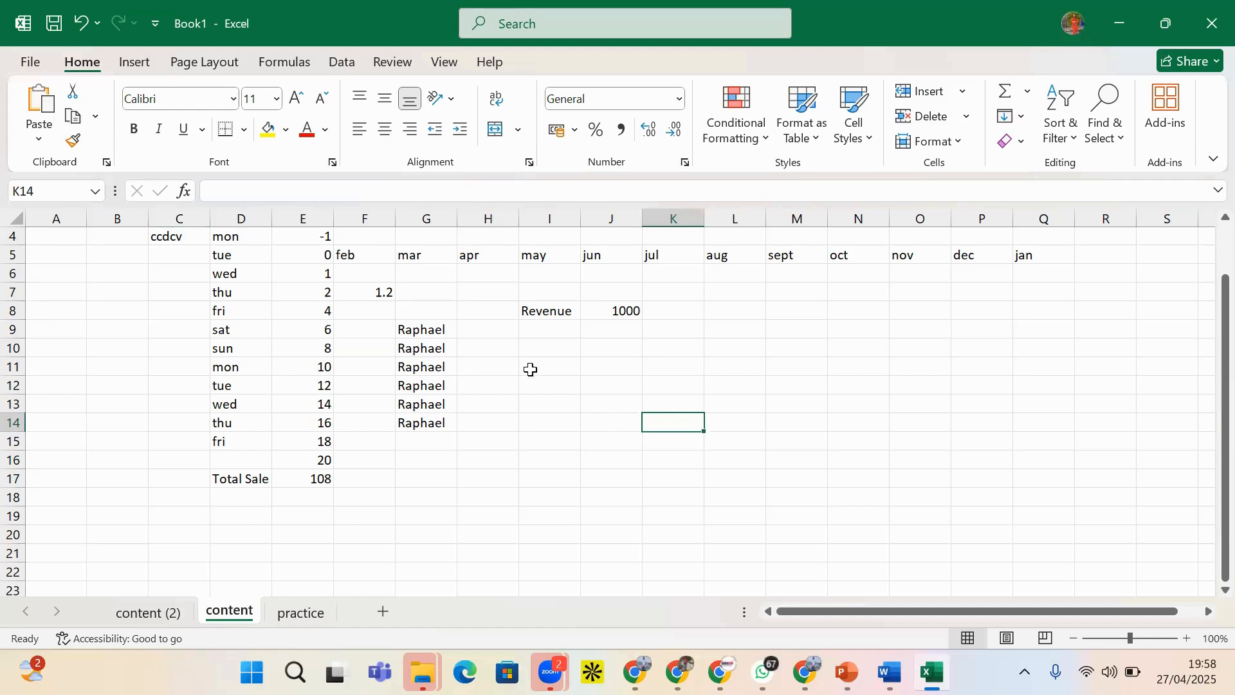
click(602, 312)
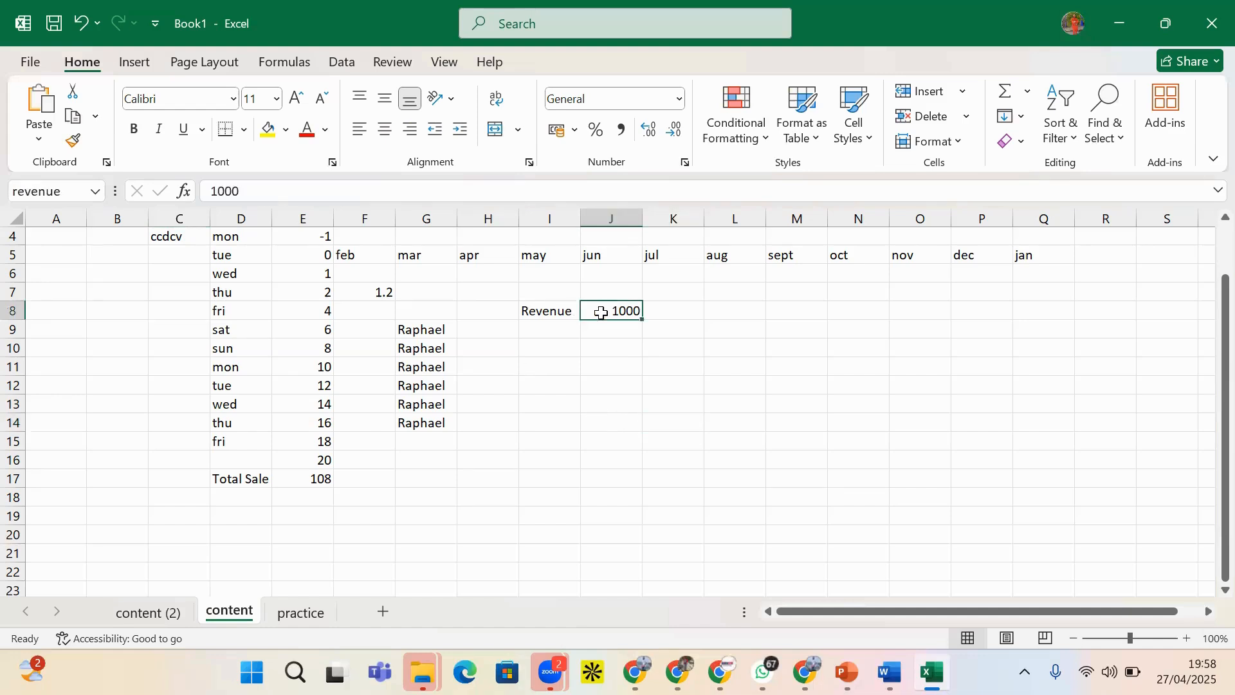
click(524, 351)
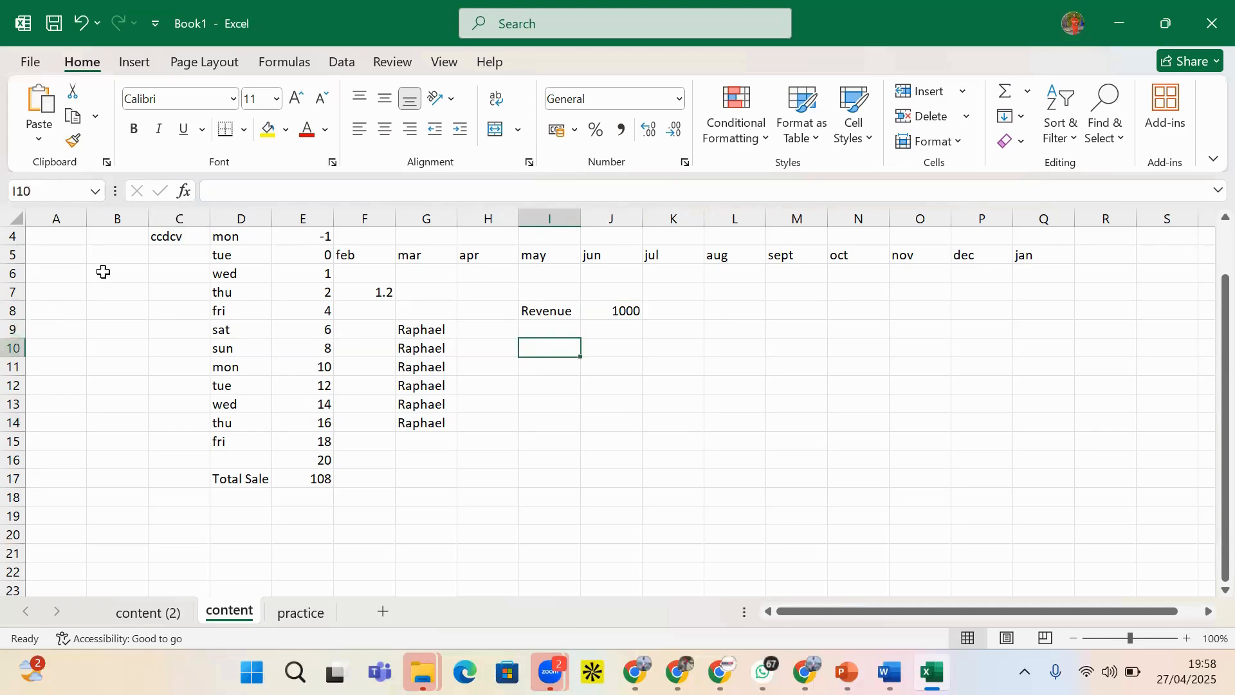
click(205, 352)
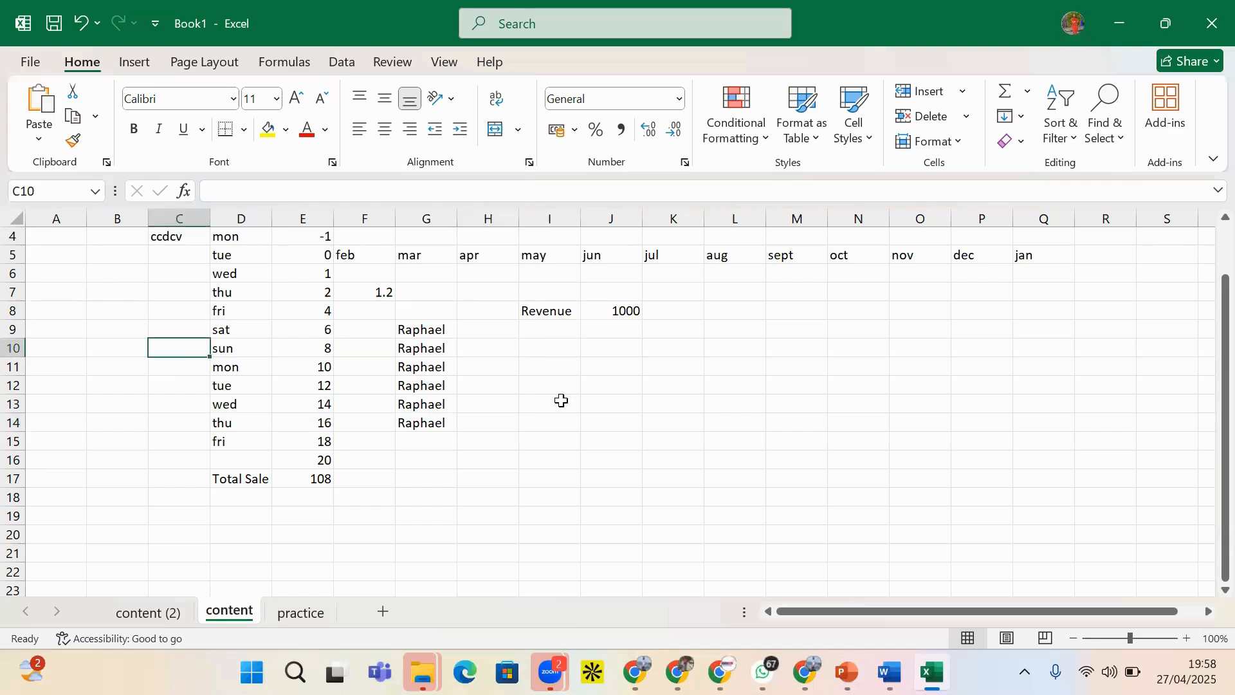
click(588, 381)
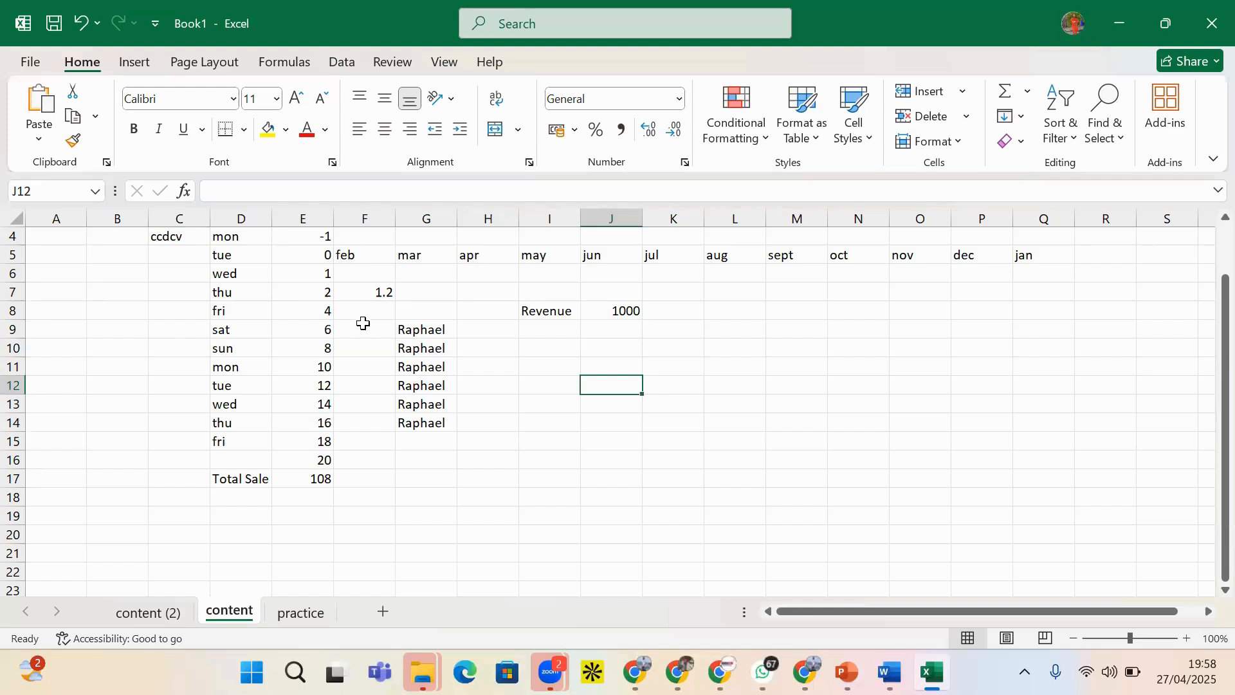
- Highlight the sample ranges B5:B7, K6:N12 and K6:K17 in the empty areas of the content sheet
drag(122, 258, 116, 292)
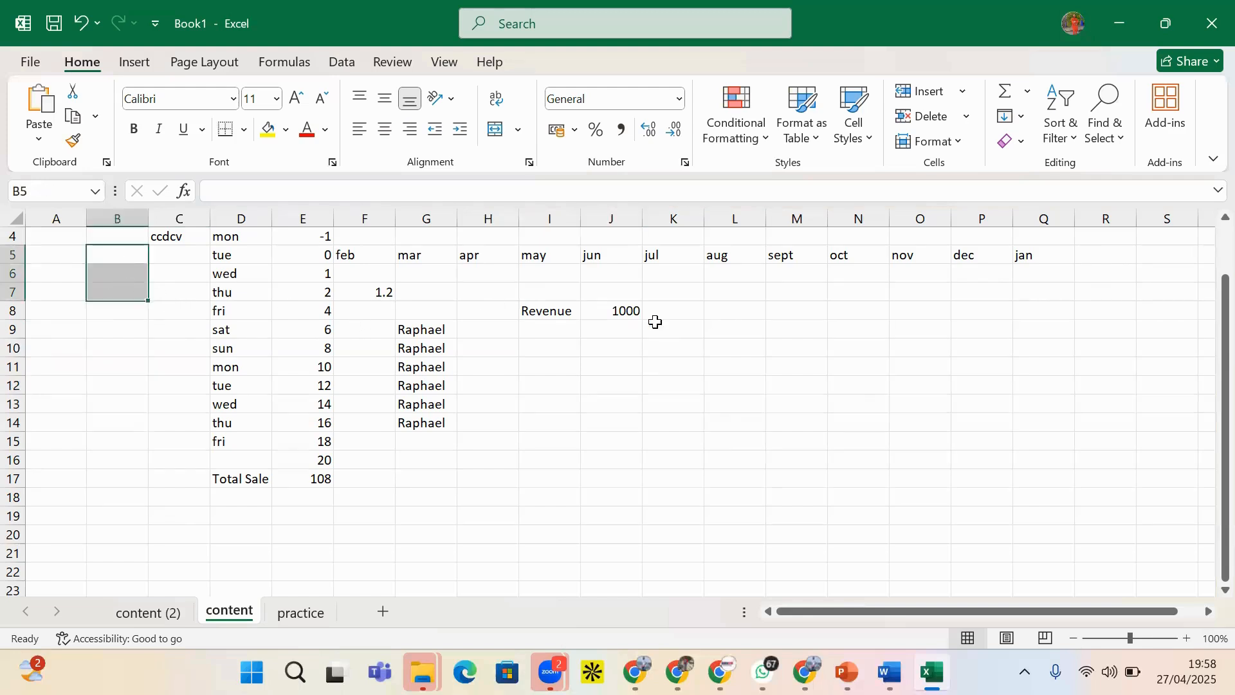
drag(676, 275, 817, 422)
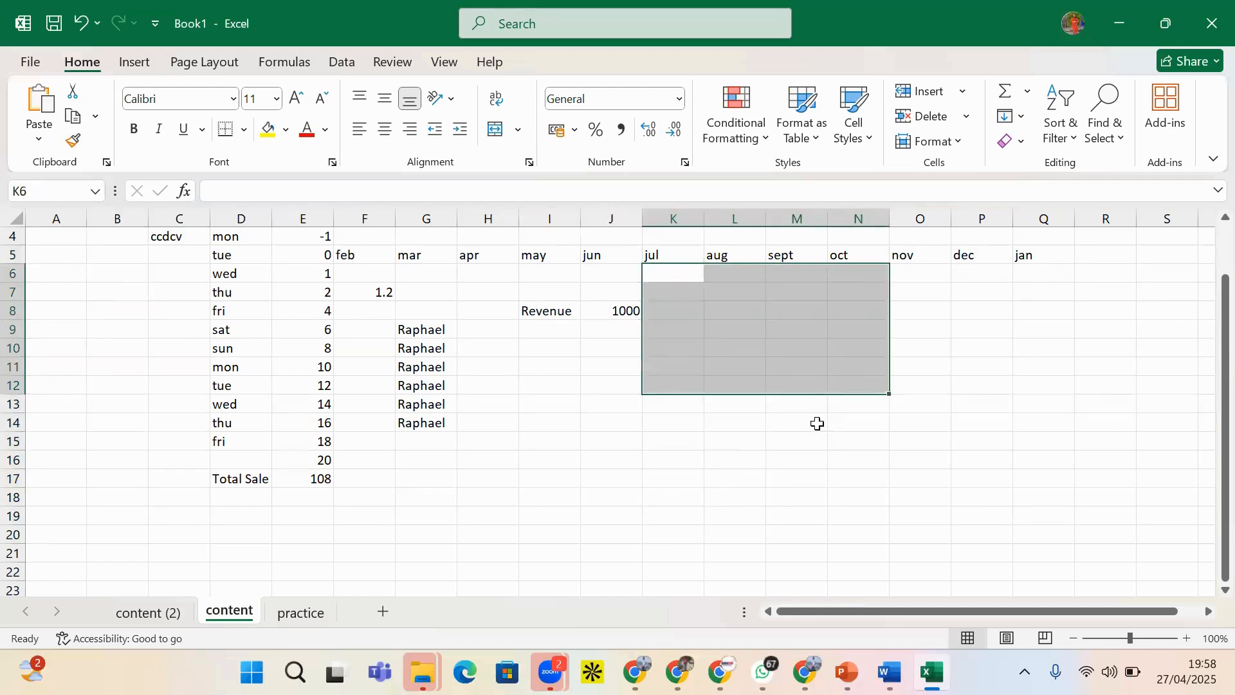
click(708, 345)
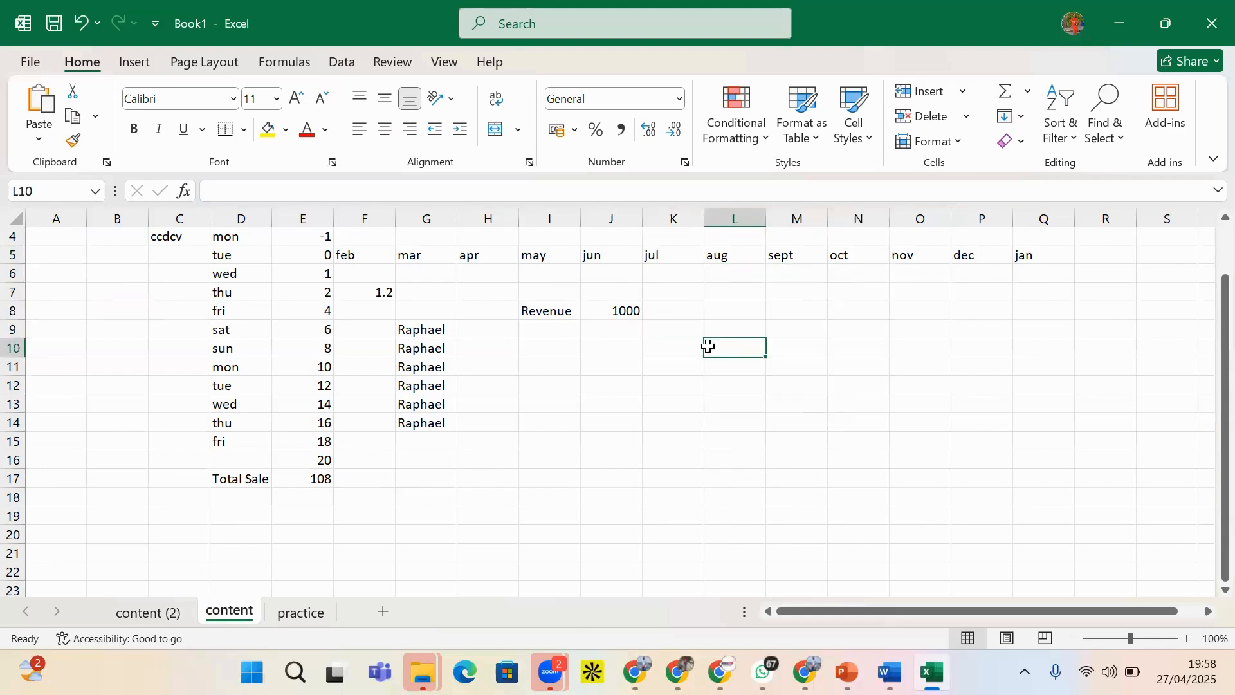
click(681, 281)
drag(681, 281, 667, 469)
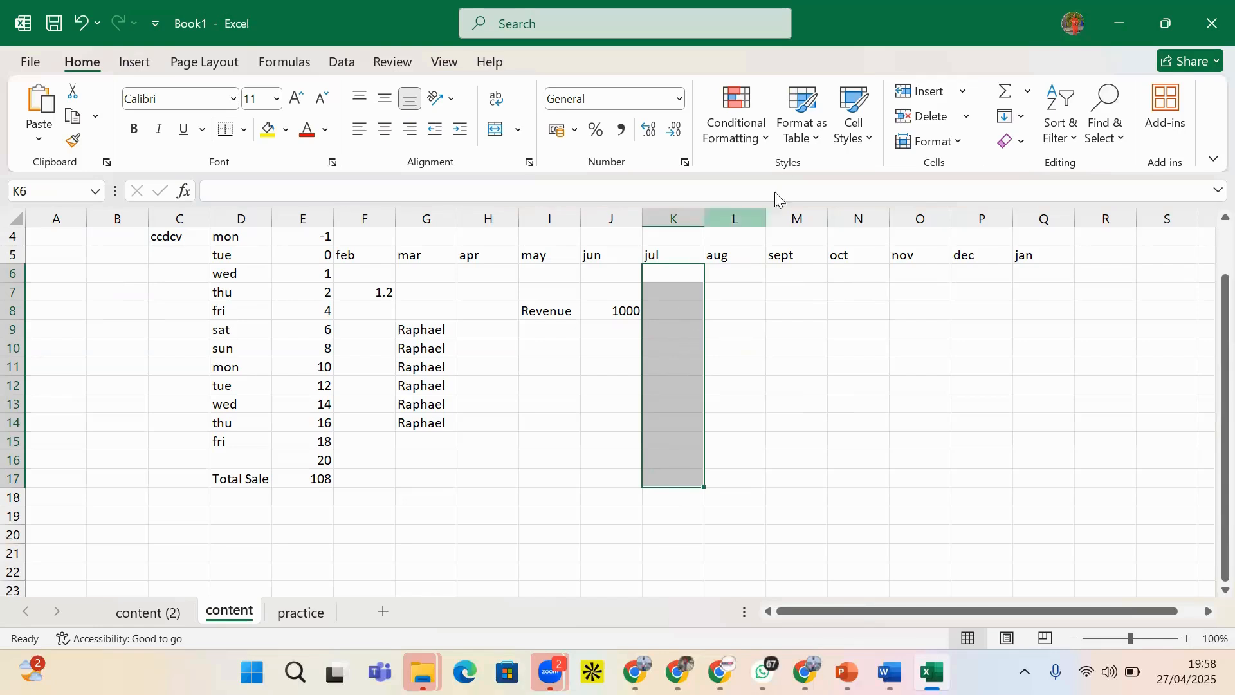
- Highlight the single-column ranges B5:B16, B5:B17 and K9:K17 as further examples of ranges
drag(110, 257, 124, 450)
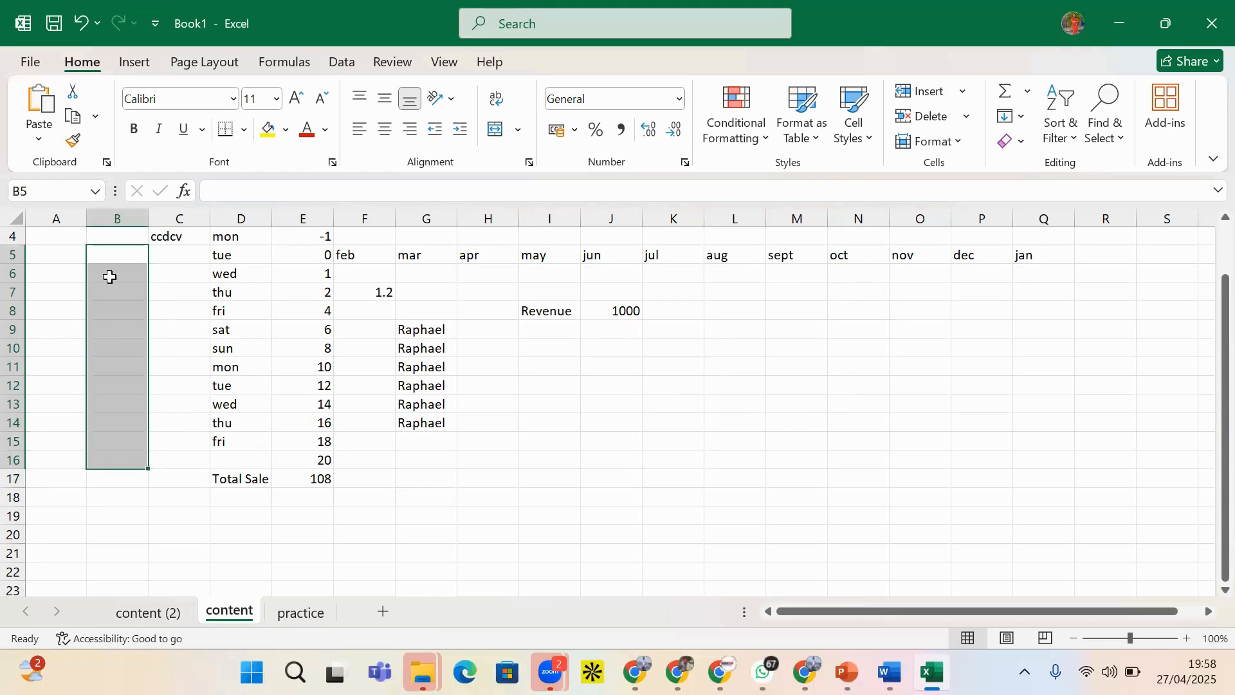
click(111, 257)
drag(110, 257, 119, 473)
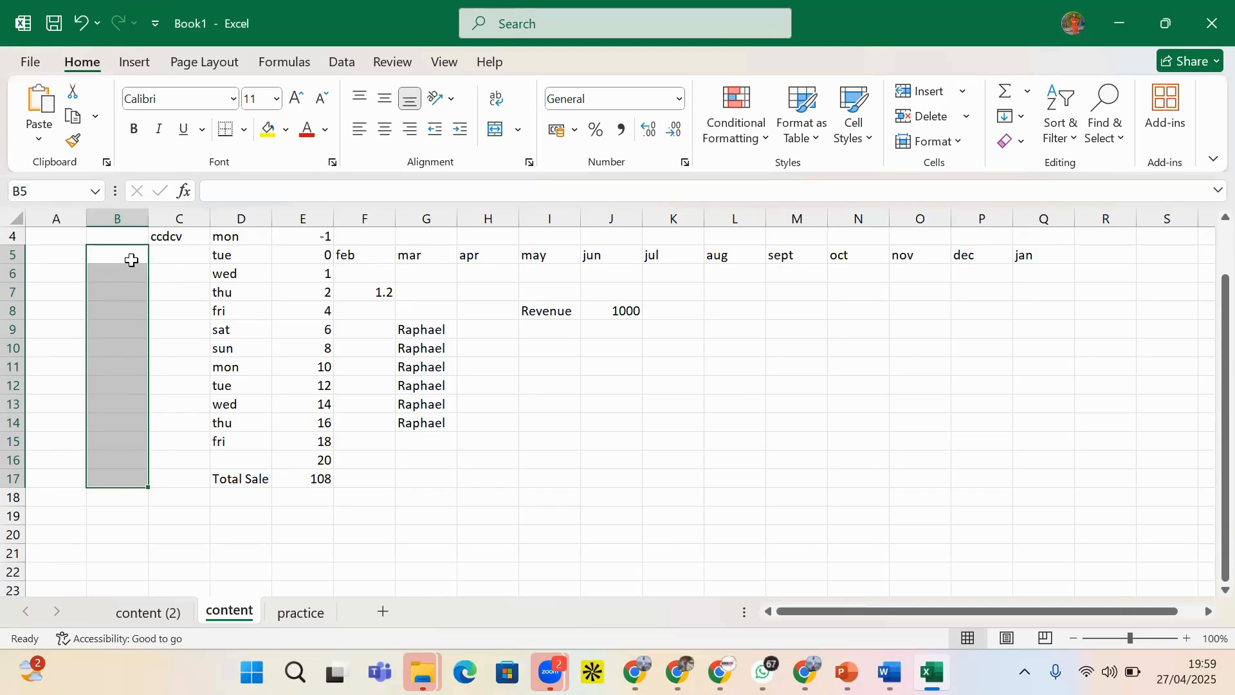
scroll(115, 281, up, 1)
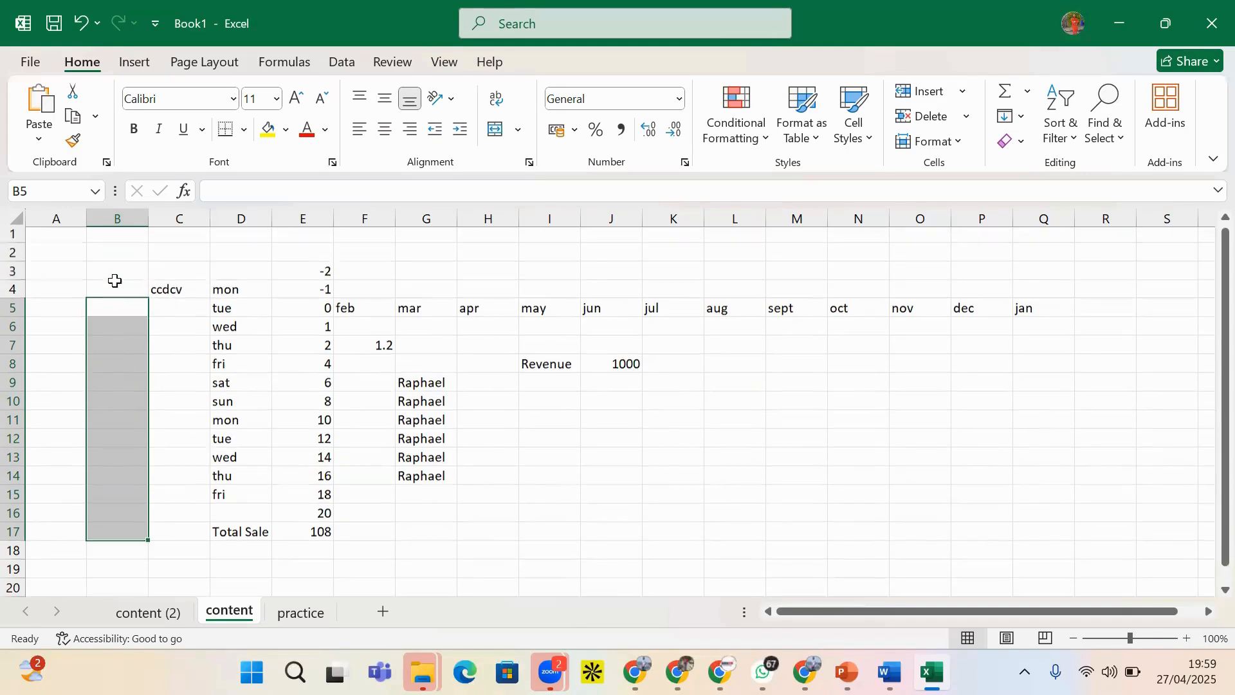
scroll(796, 364, down, 1)
drag(674, 328, 662, 480)
scroll(57, 301, up, 1)
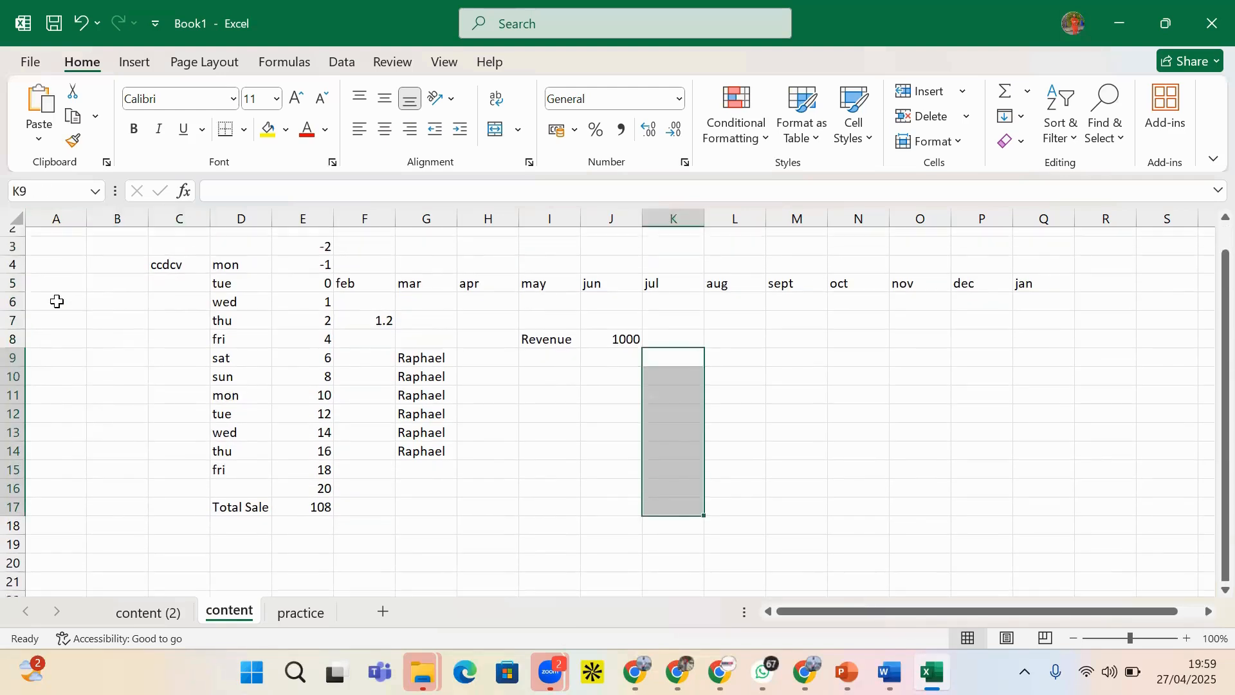
- Assign the name expenses to the range A1:A12 on the content sheet
scroll(56, 301, up, 1)
drag(61, 239, 26, 437)
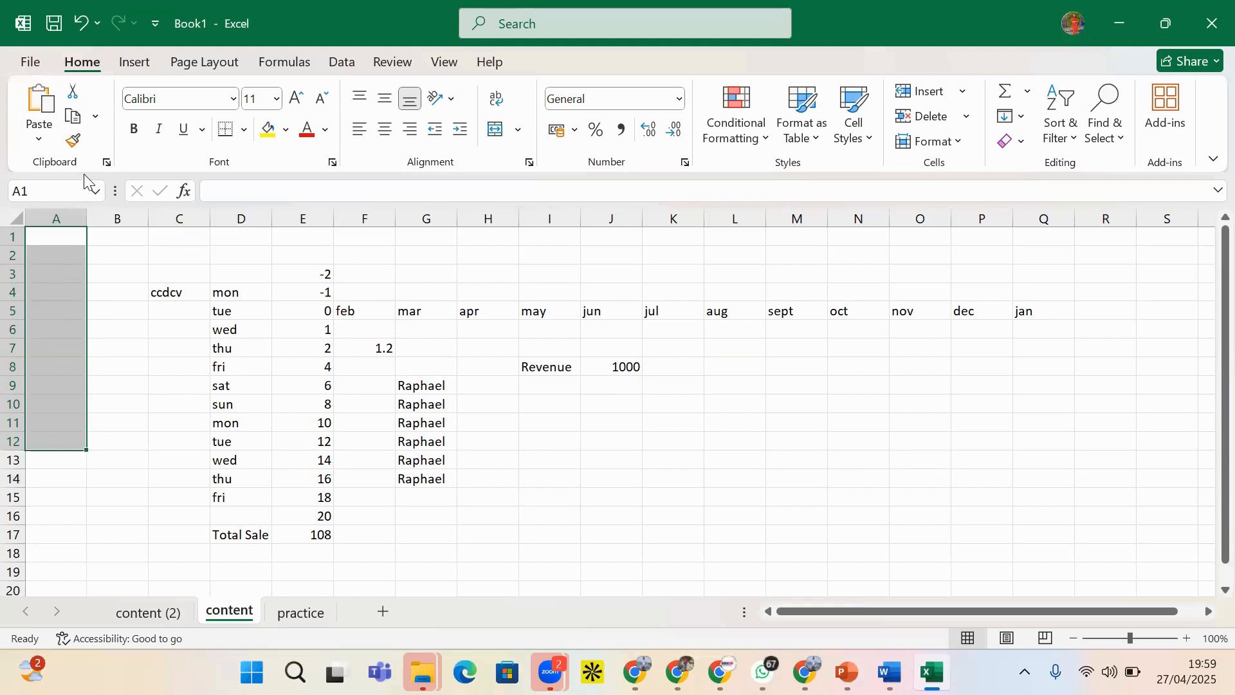
click(71, 185)
text(expenses)
key(Return)
click(762, 443)
- Go to the expenses range through the list of defined names to check which cells it covers
click(53, 191)
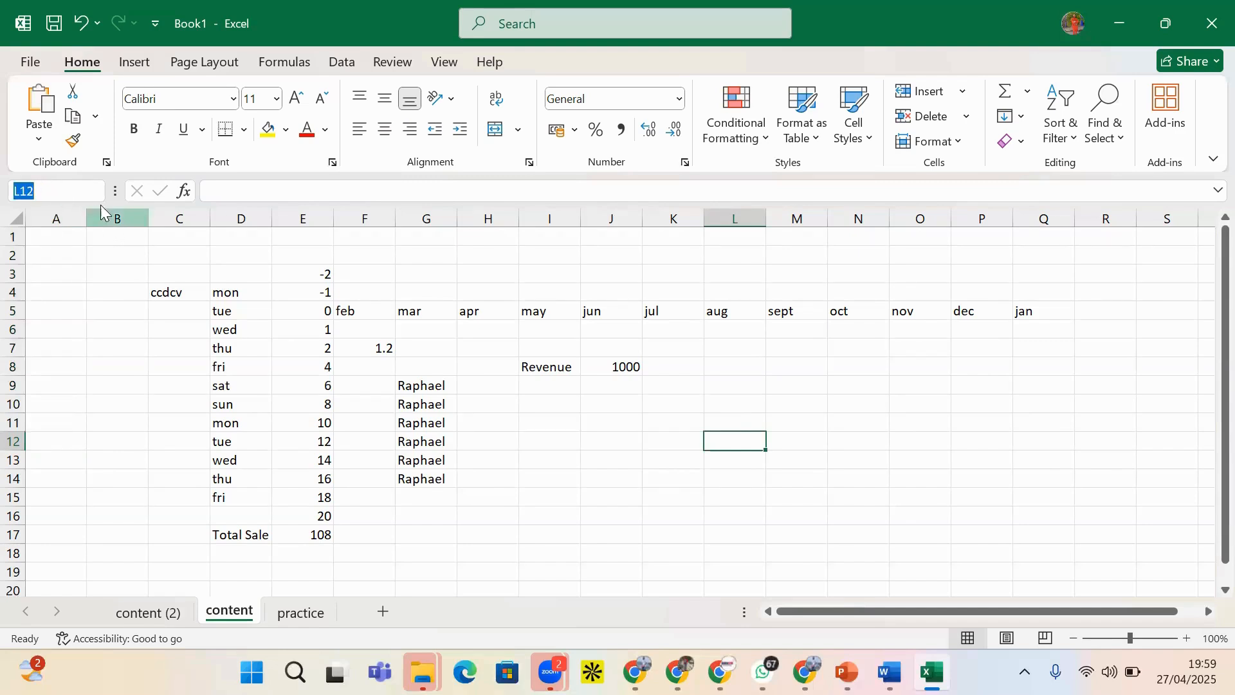
click(920, 420)
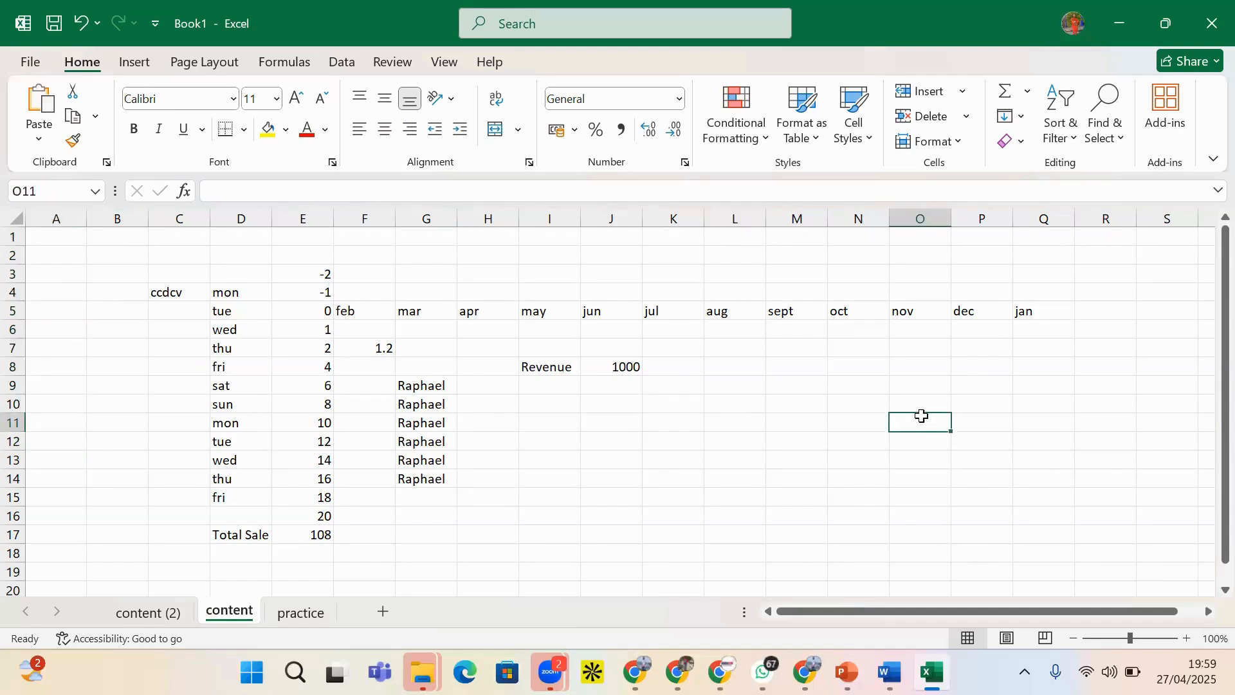
click(94, 193)
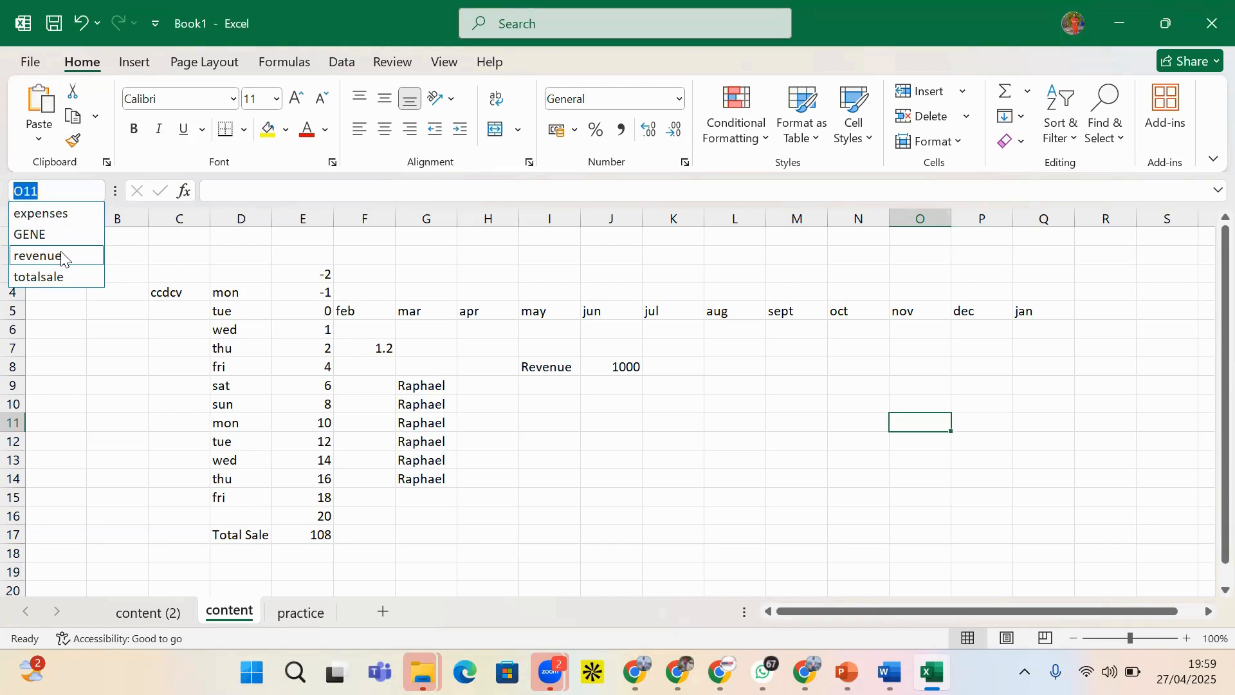
click(64, 213)
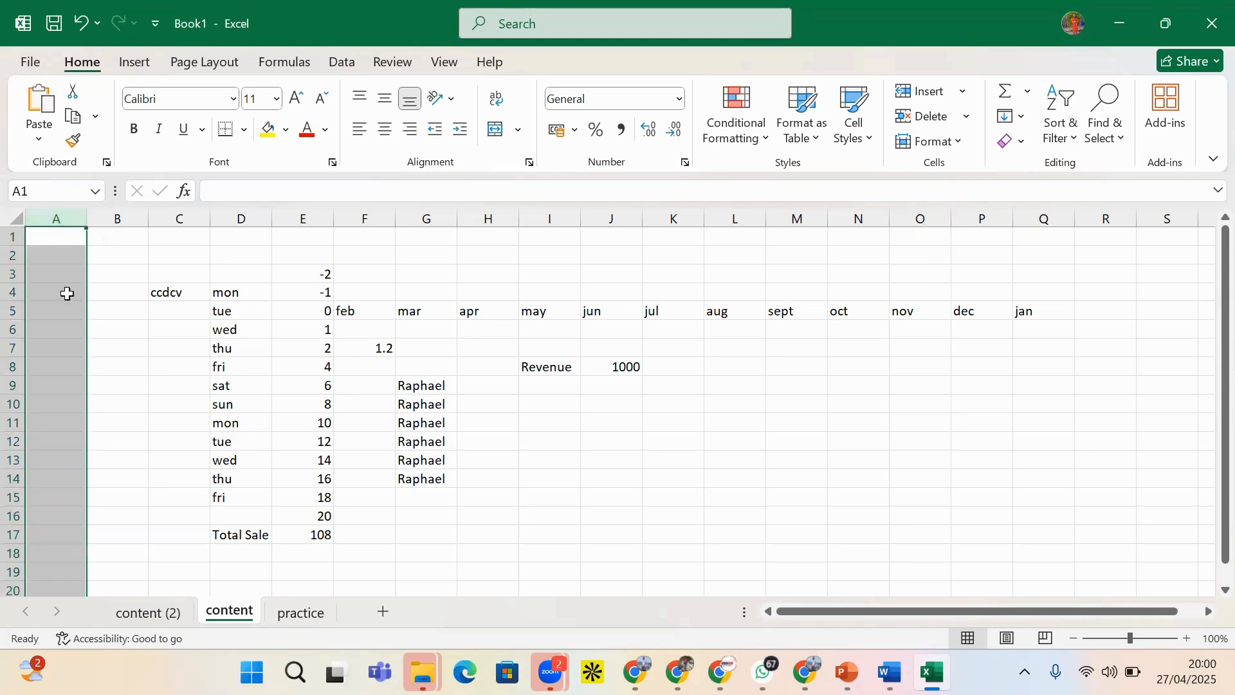
click(46, 314)
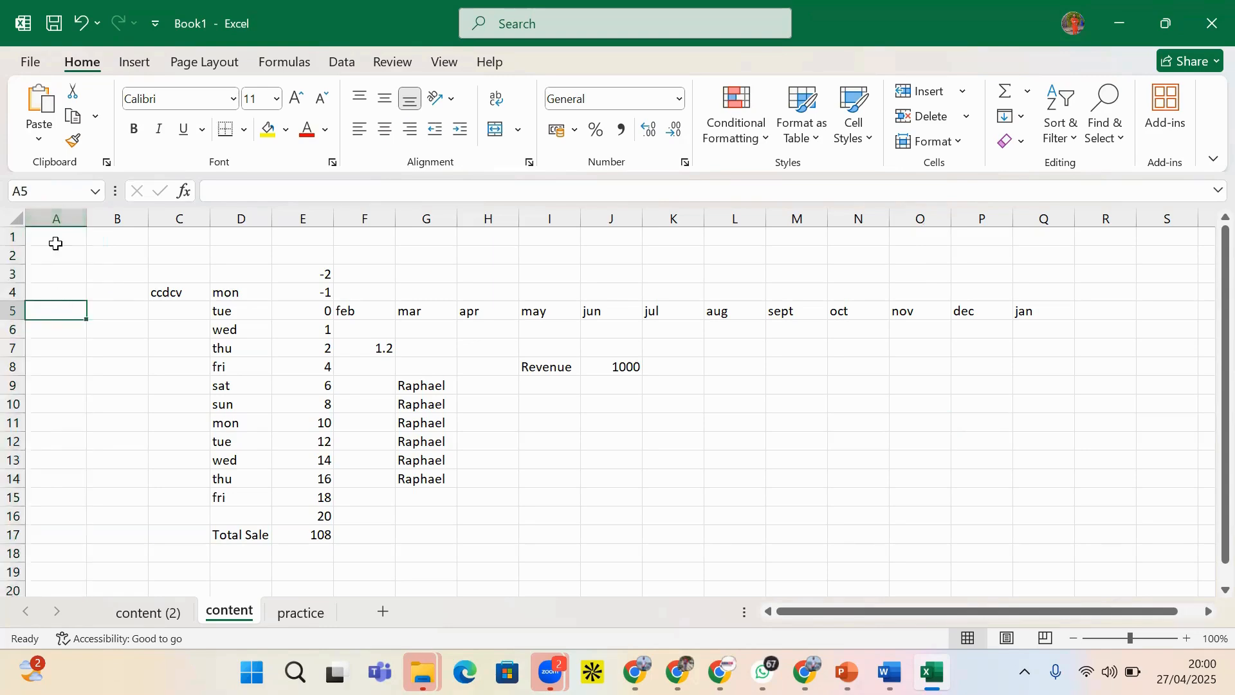
click(95, 191)
click(56, 217)
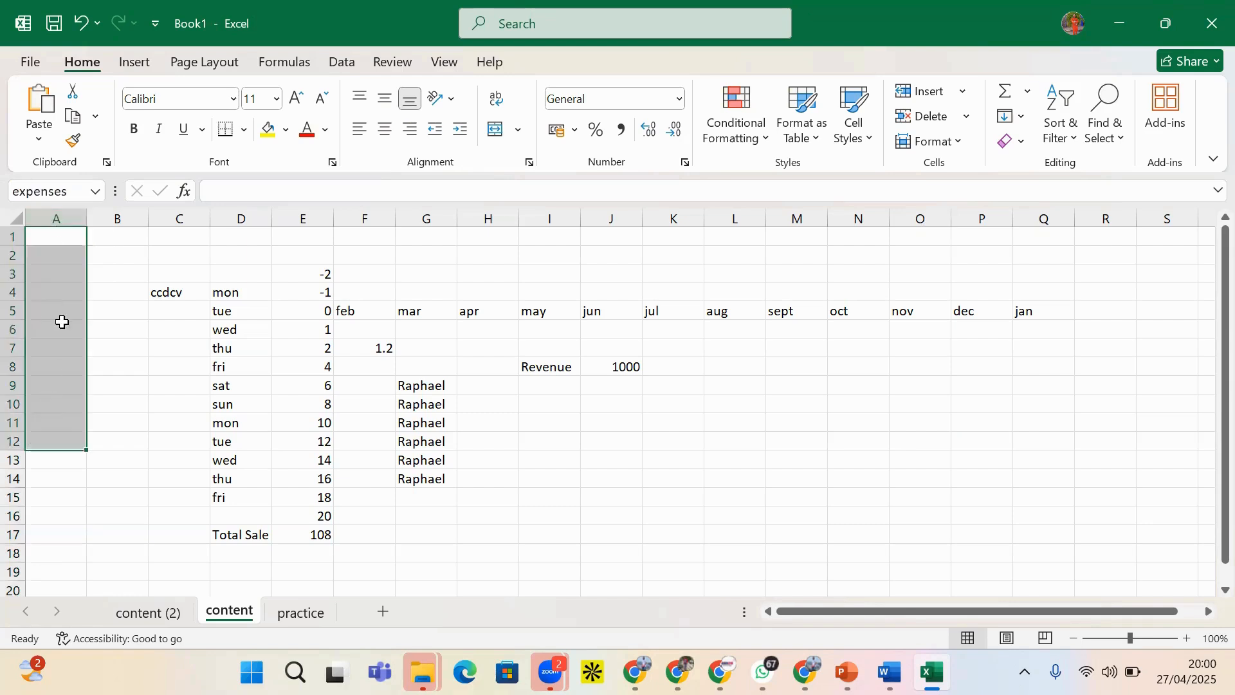
click(679, 438)
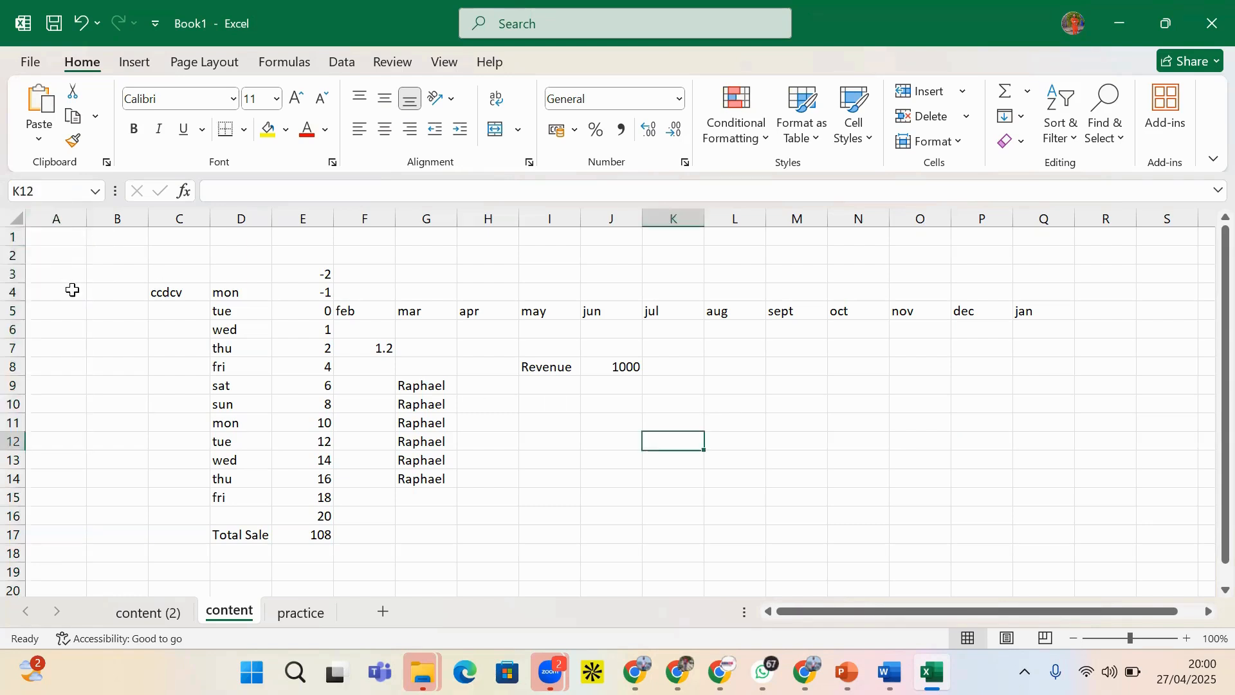
- Enter the value 4 in cell A1 of the expenses range and delete it again
click(56, 240)
text(4)
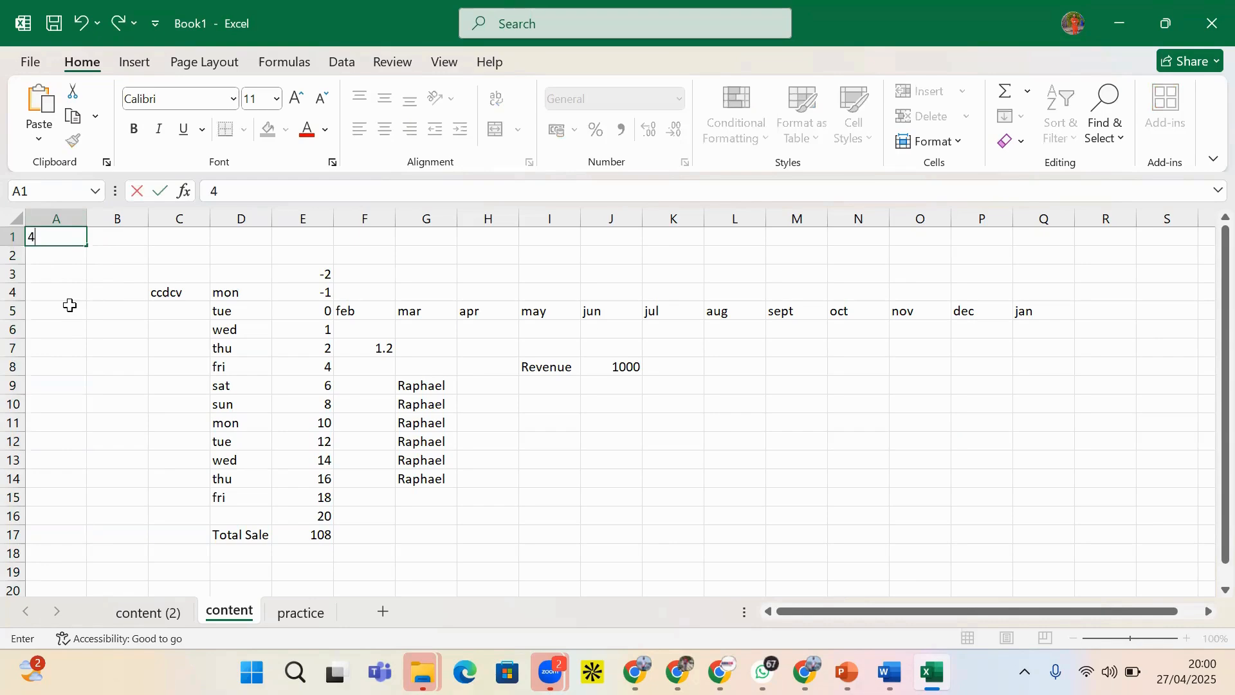
click(67, 315)
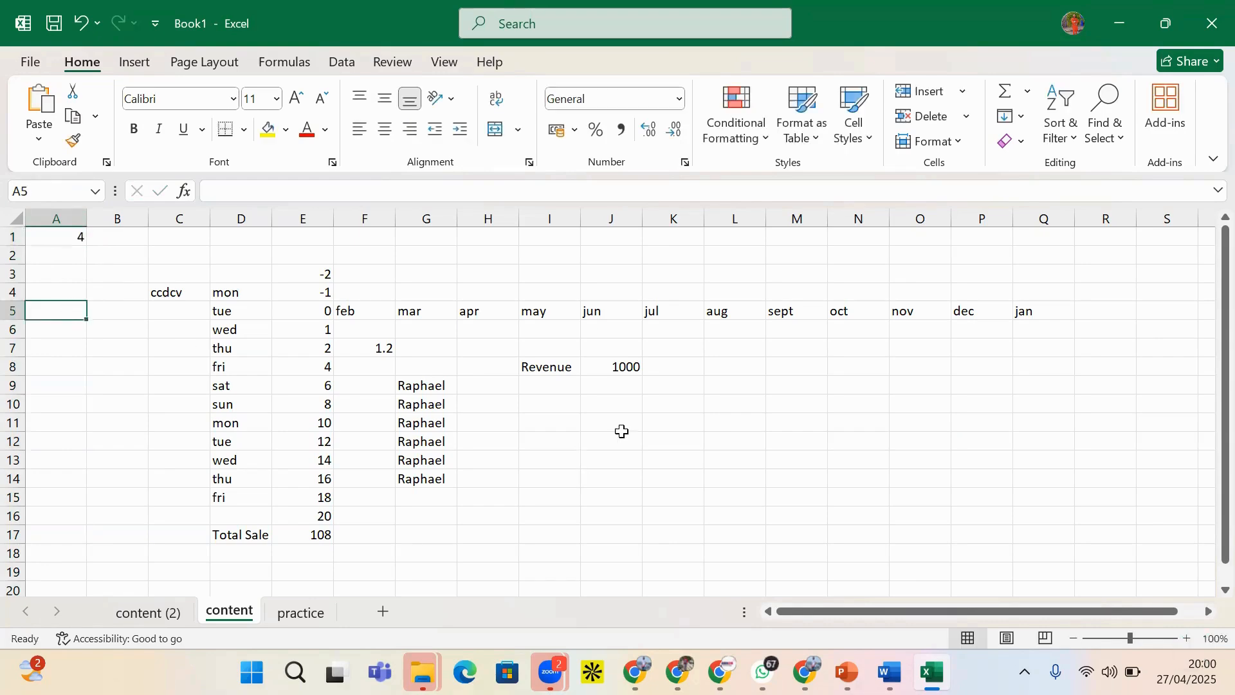
click(67, 242)
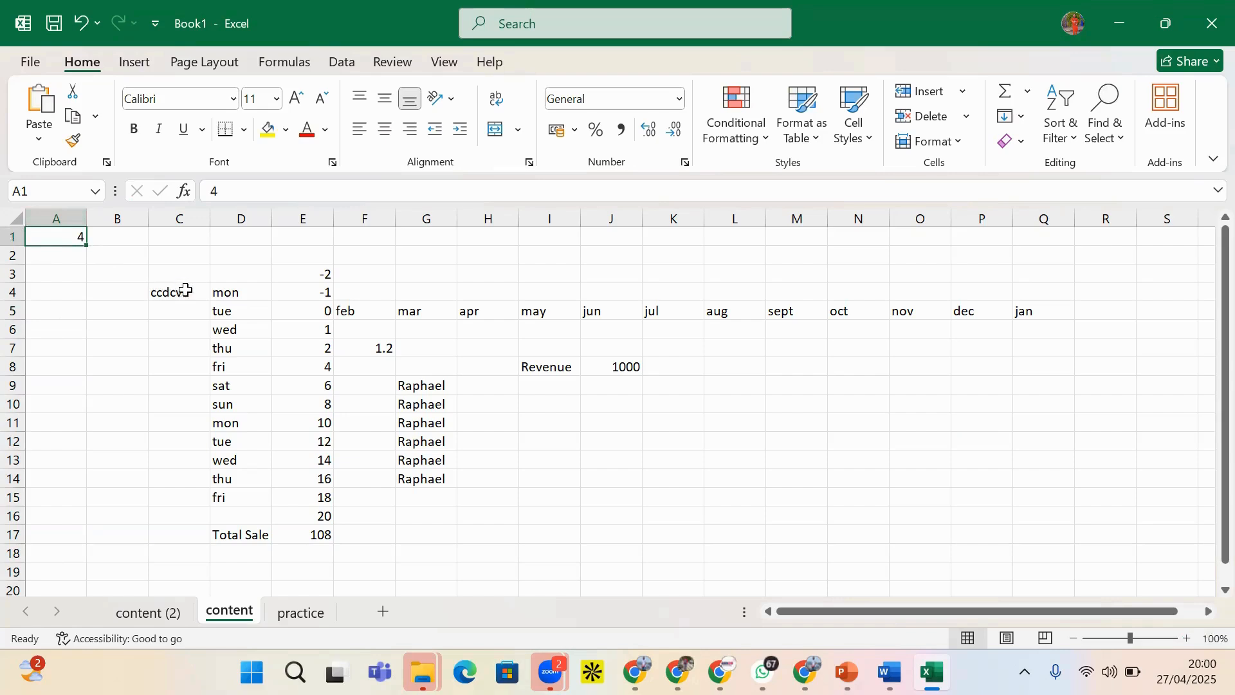
key(Delete)
- Enter the label BALANCE in cell L7 and select the revenue value in J8
click(724, 370)
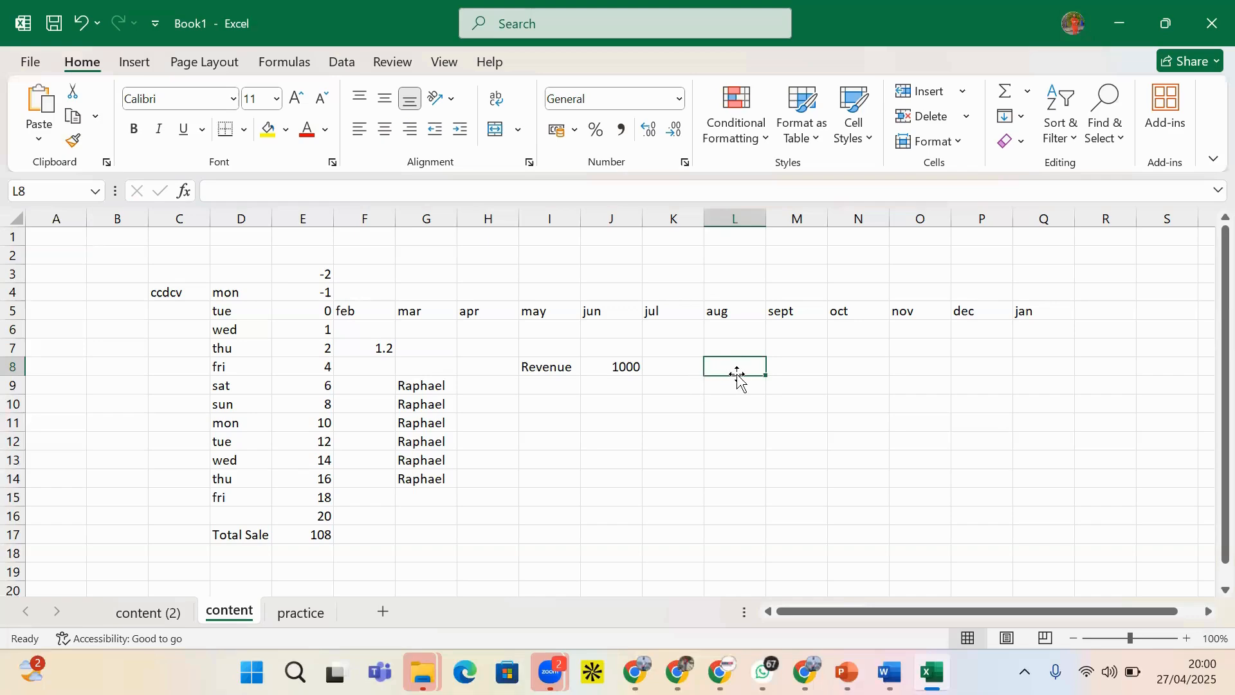
click(751, 342)
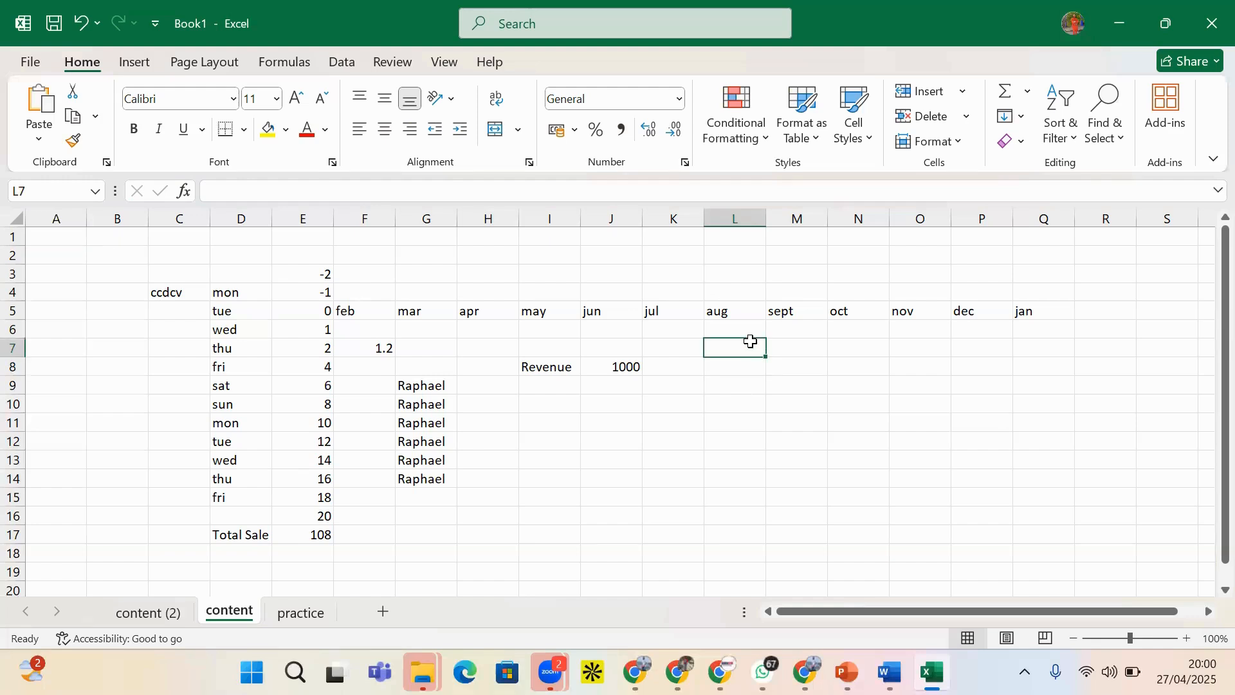
text(BALAN)
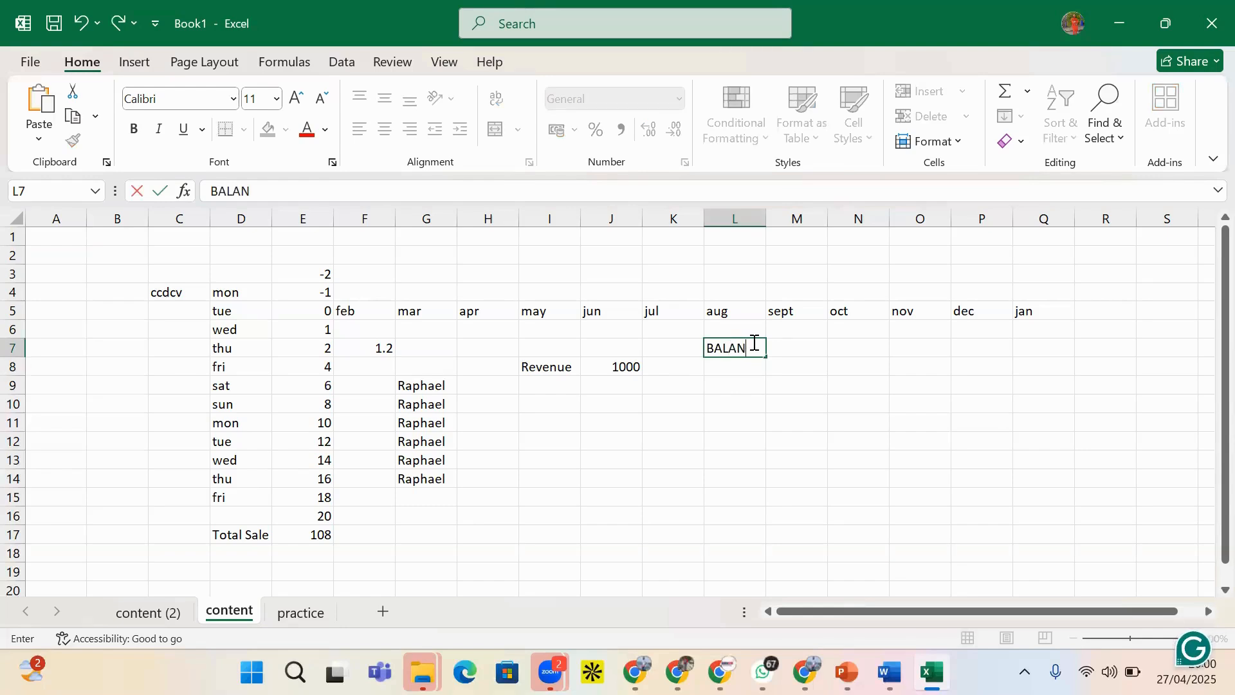
text(CE)
key(Return)
click(592, 367)
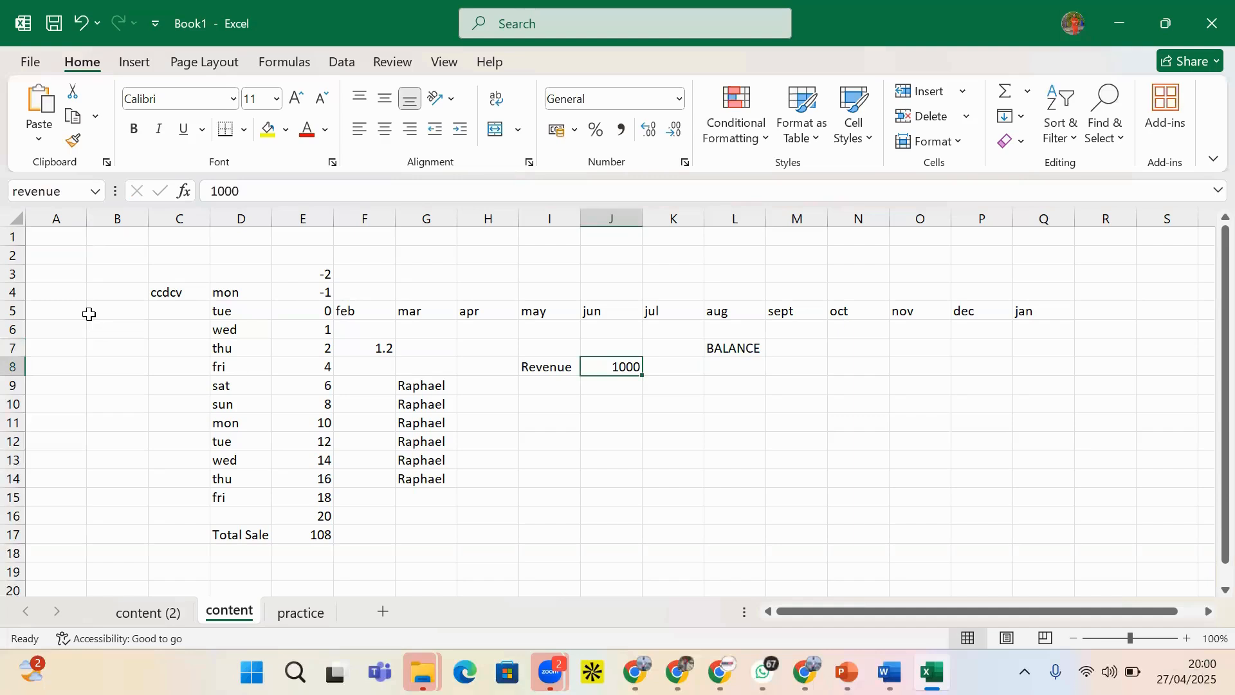
- Enter the formula =revenue-expenses in cell L8 under the BALANCE label, using the two defined names
click(744, 370)
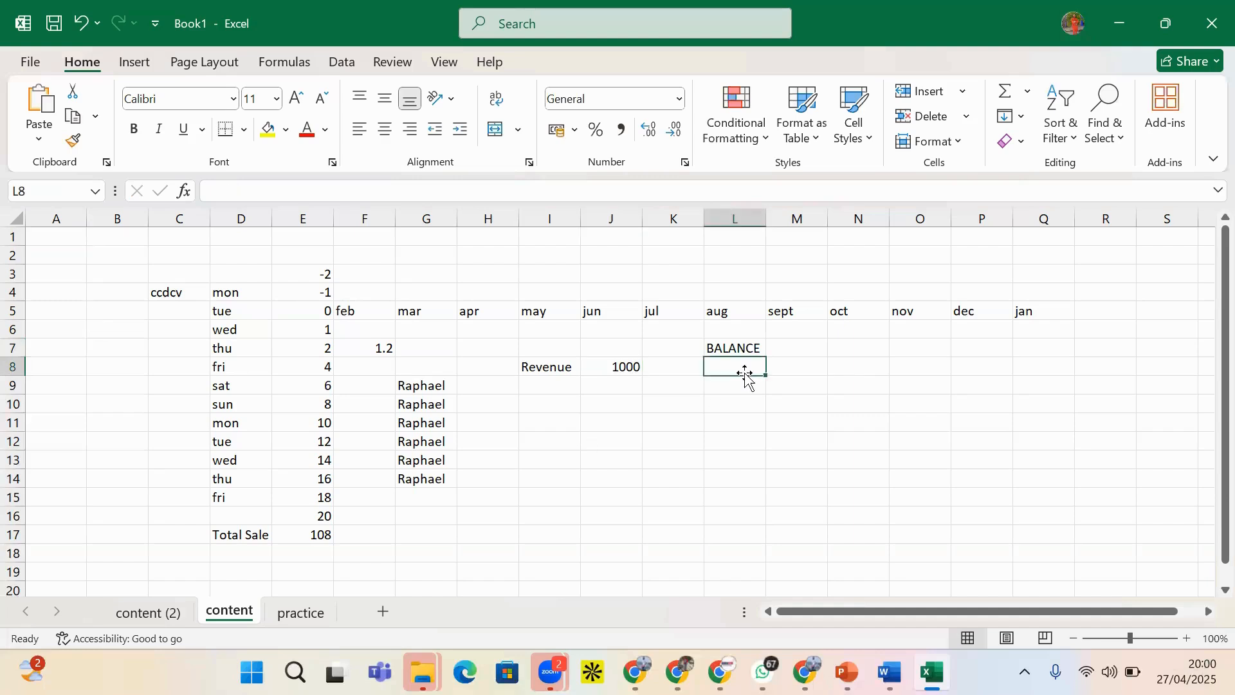
text(=re)
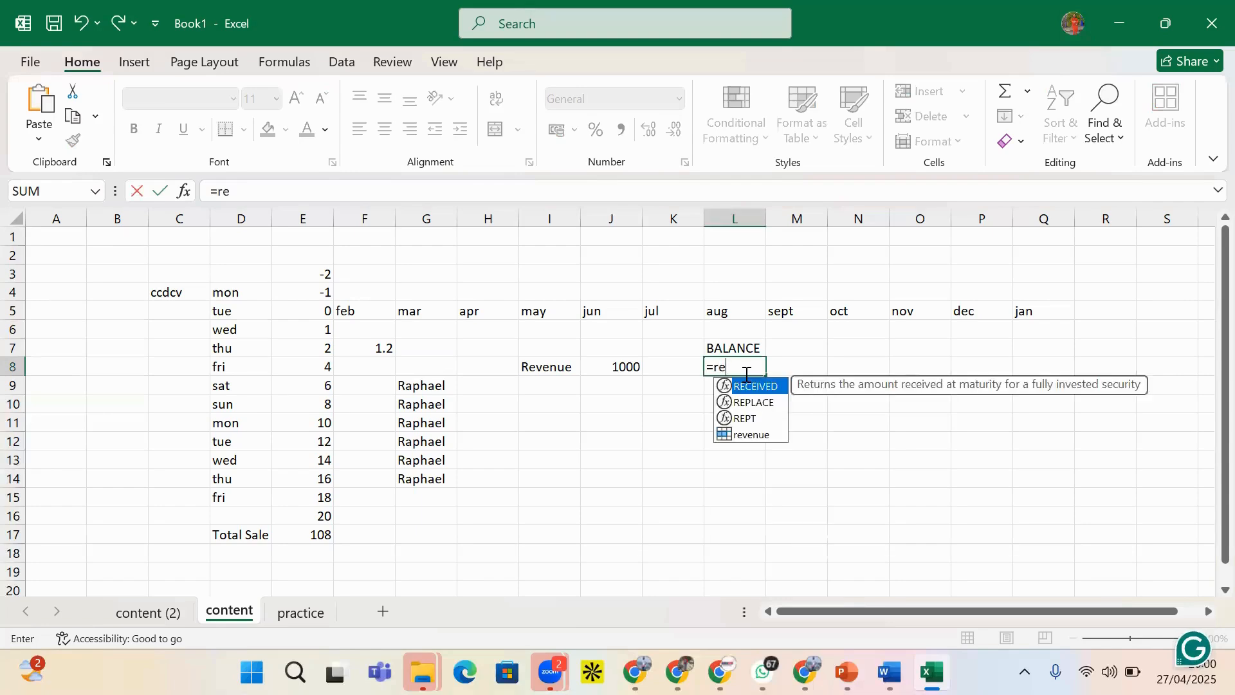
double_click(752, 435)
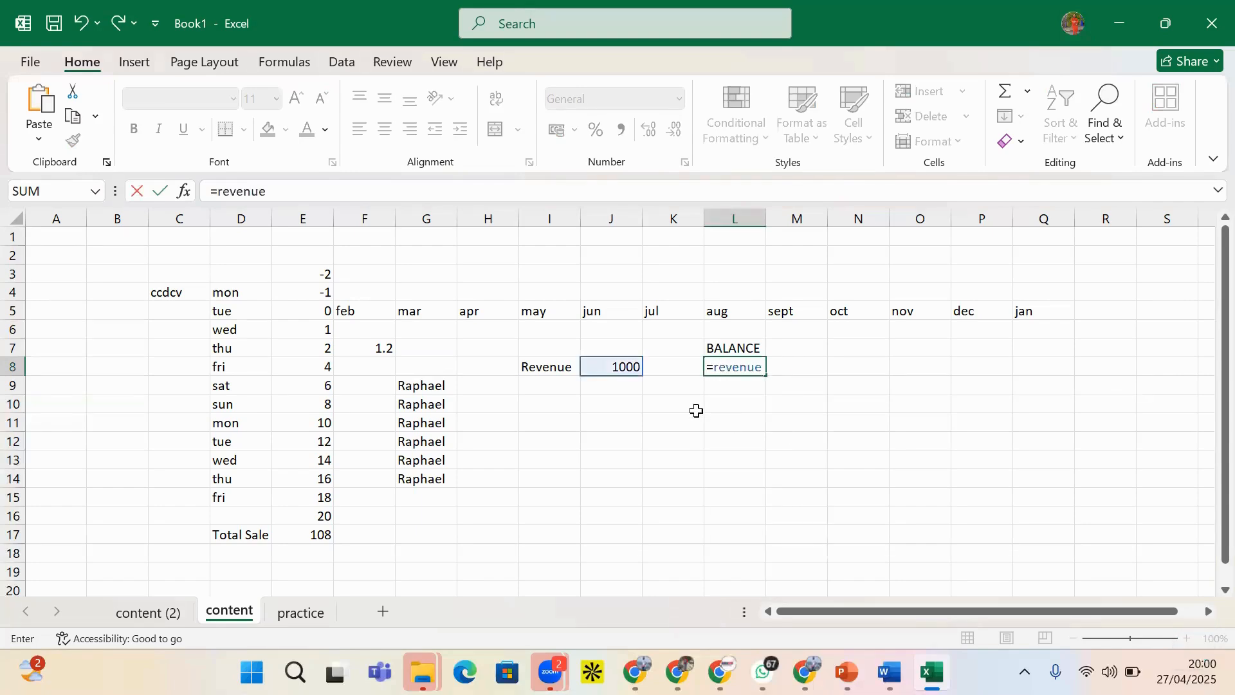
text(-)
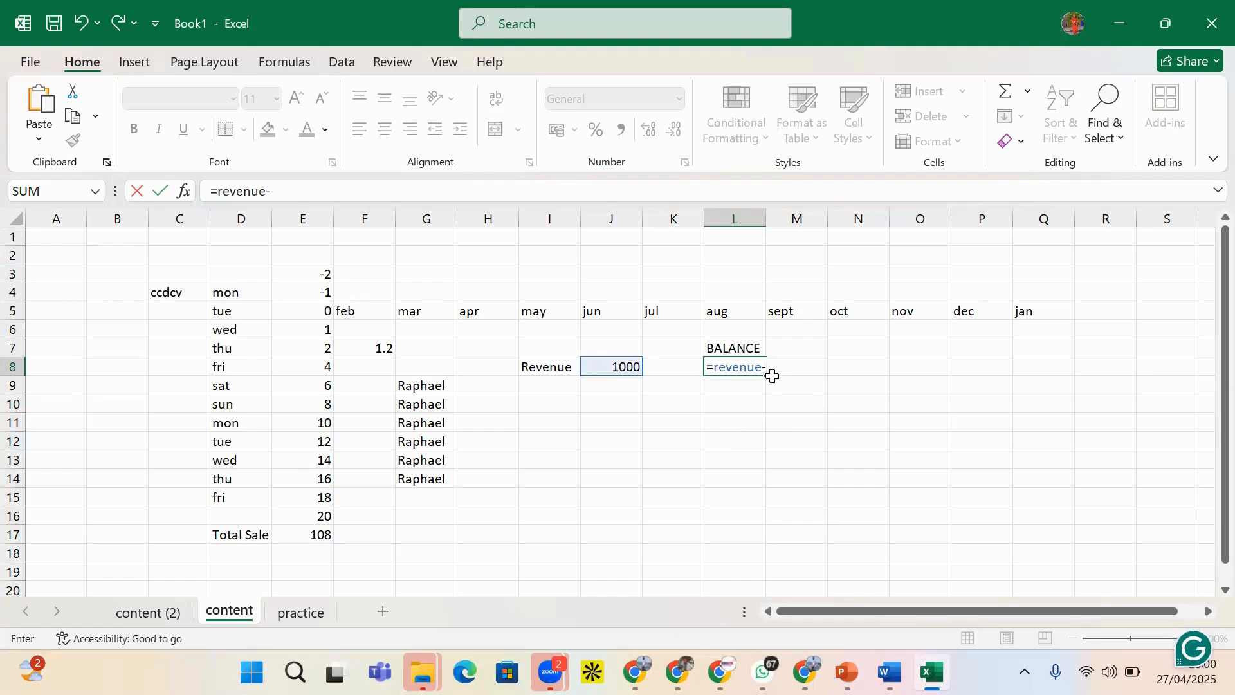
text(ex)
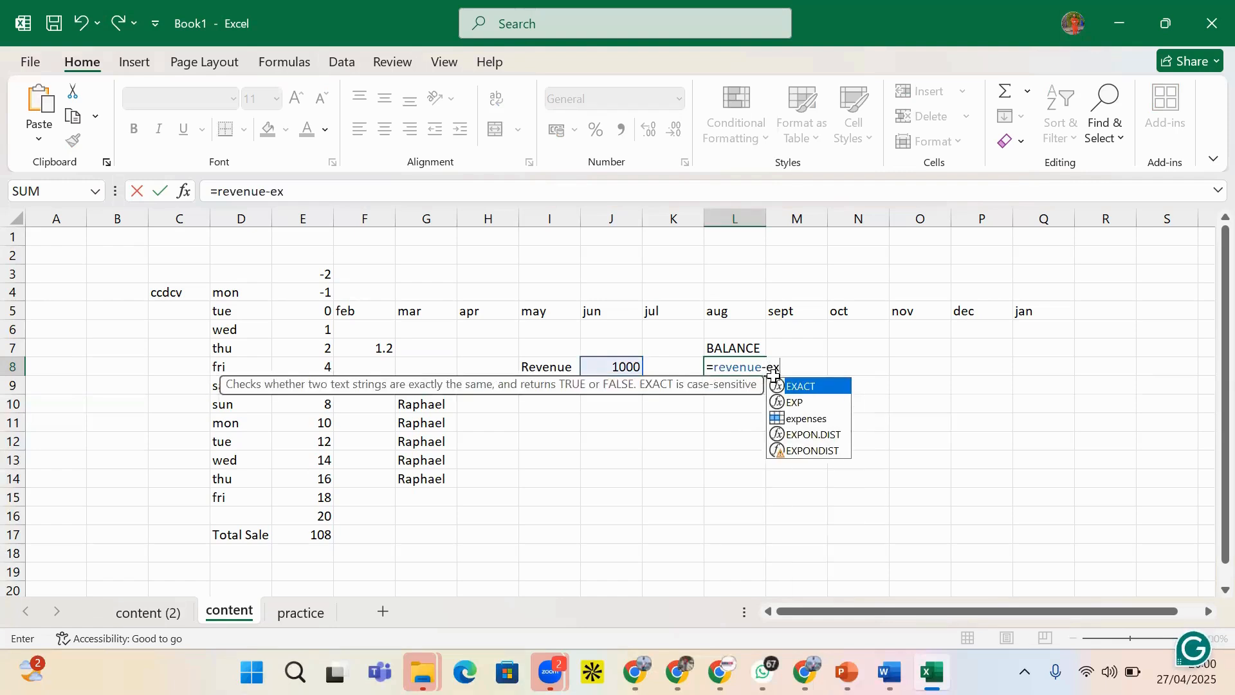
click(824, 422)
double_click(824, 419)
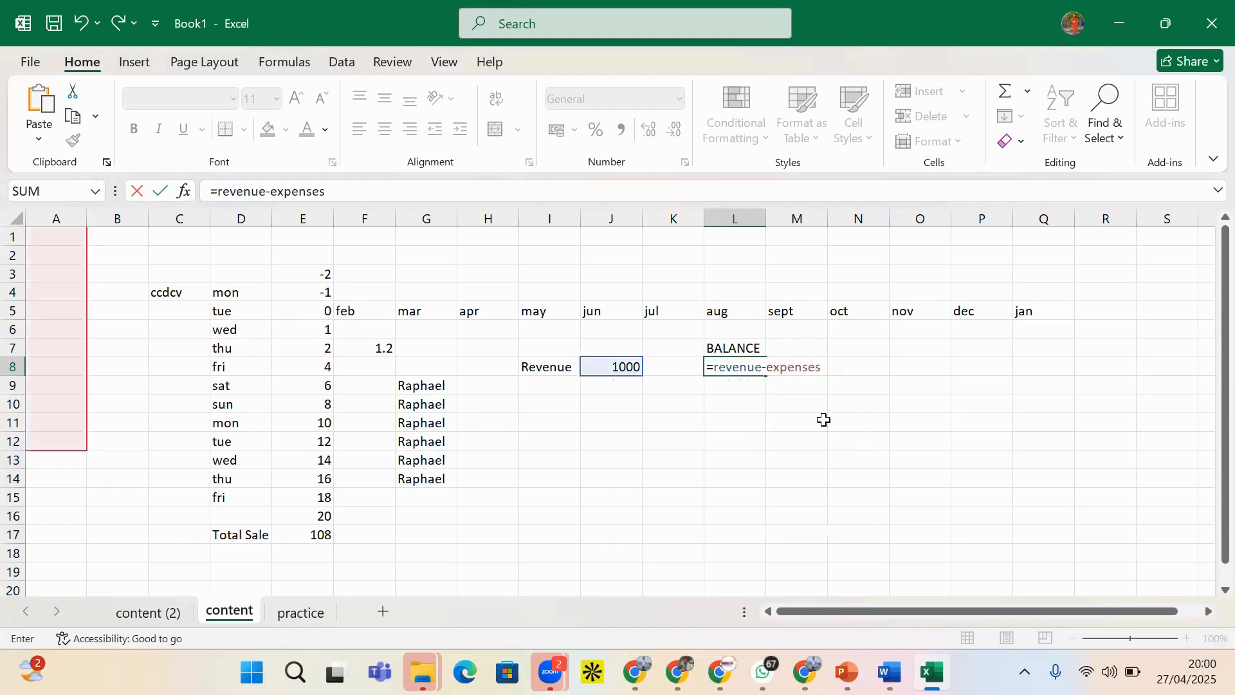
key(Return)
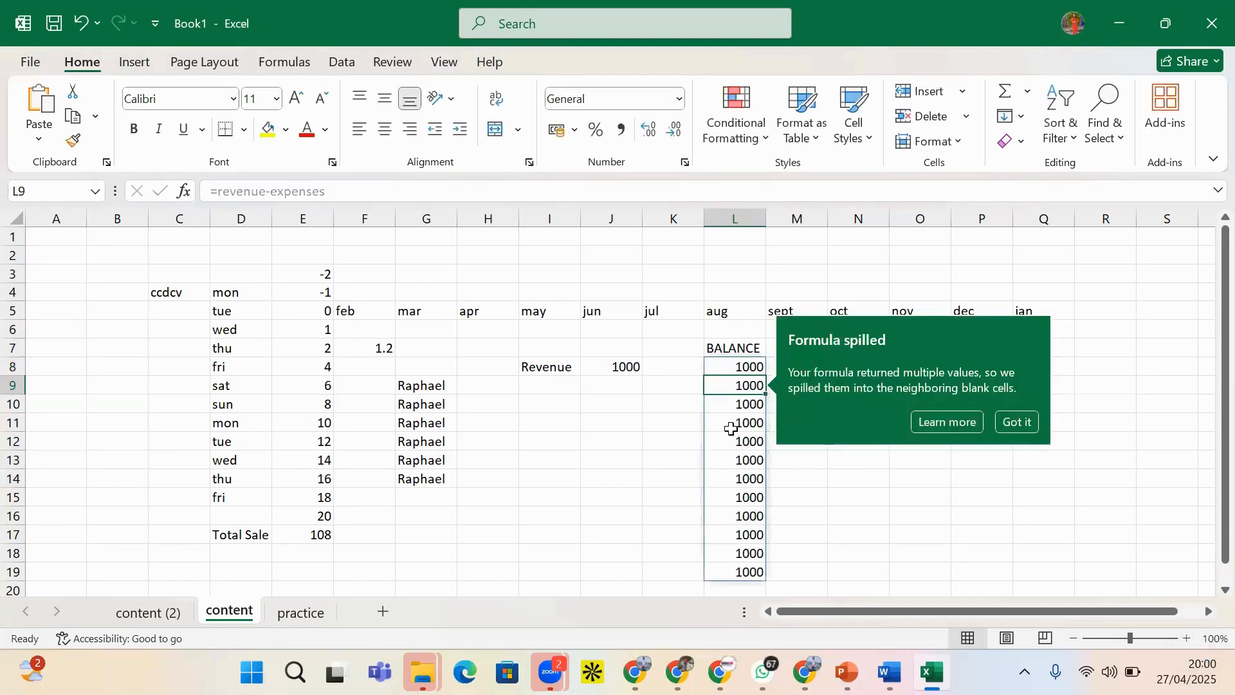
- Dismiss the spill notice and undo the balance formula entered in cell L8
click(697, 428)
click(768, 410)
click(750, 386)
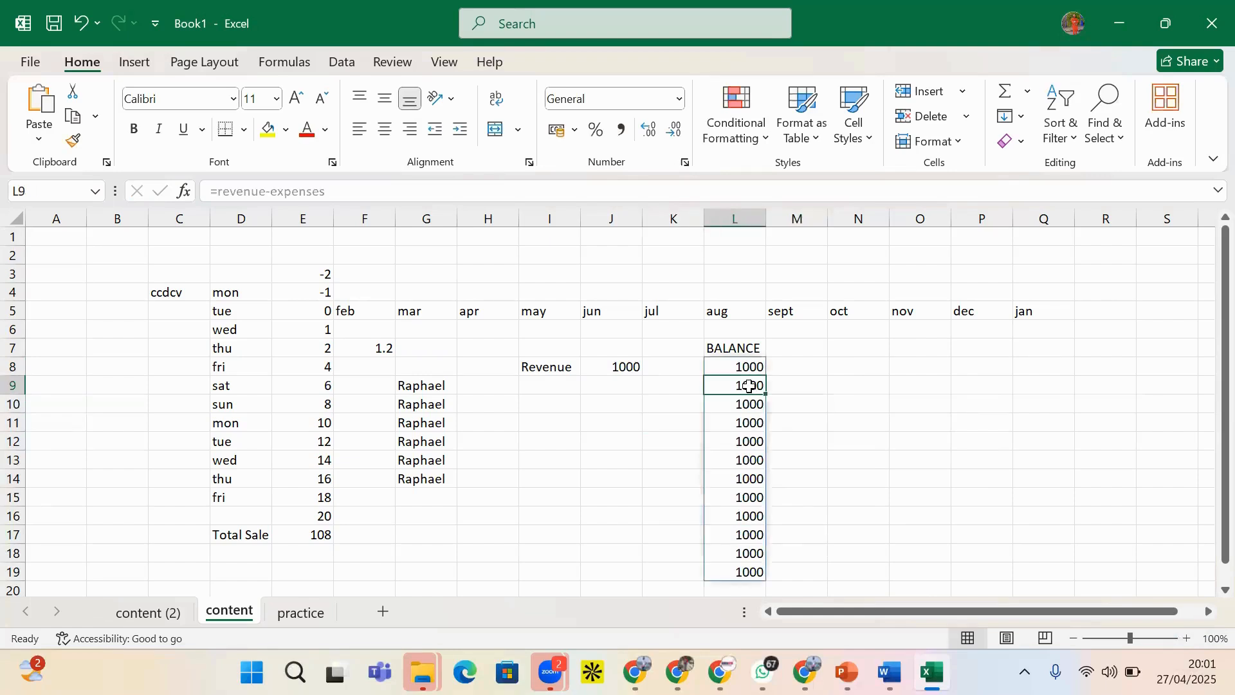
key(ctrl+z)
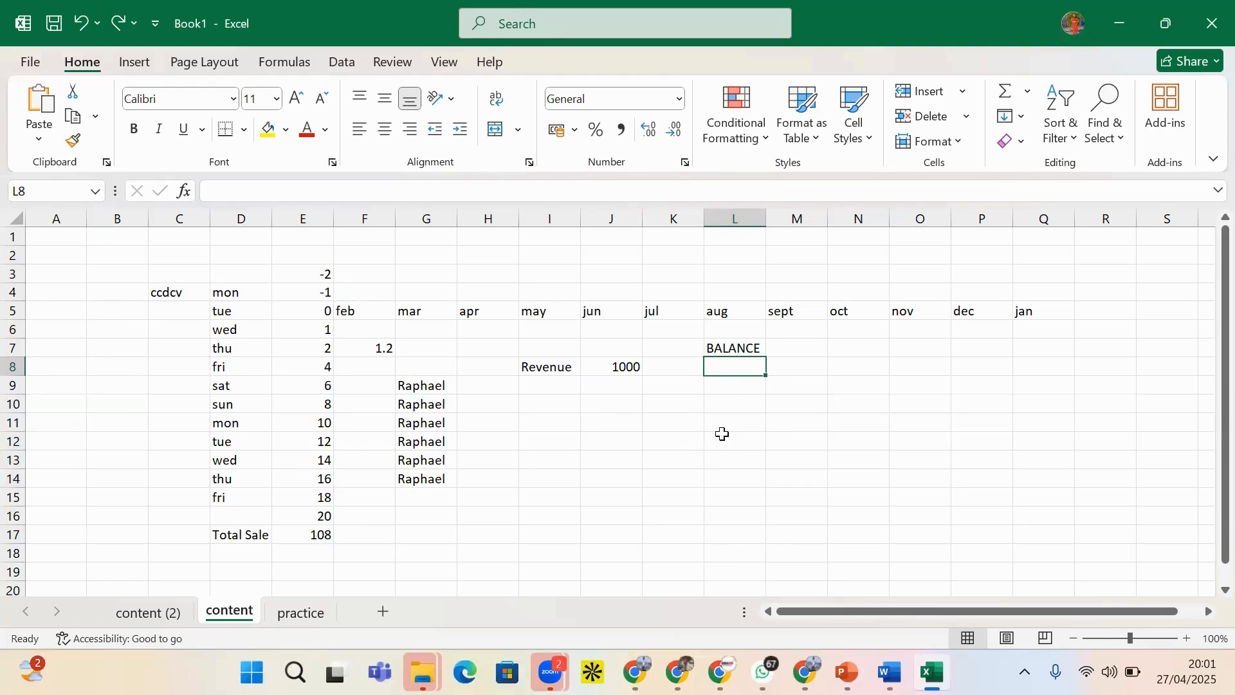
- Select the range A1:A12 to review the cells covered by expenses, and return to cell L8 under BALANCE
click(43, 236)
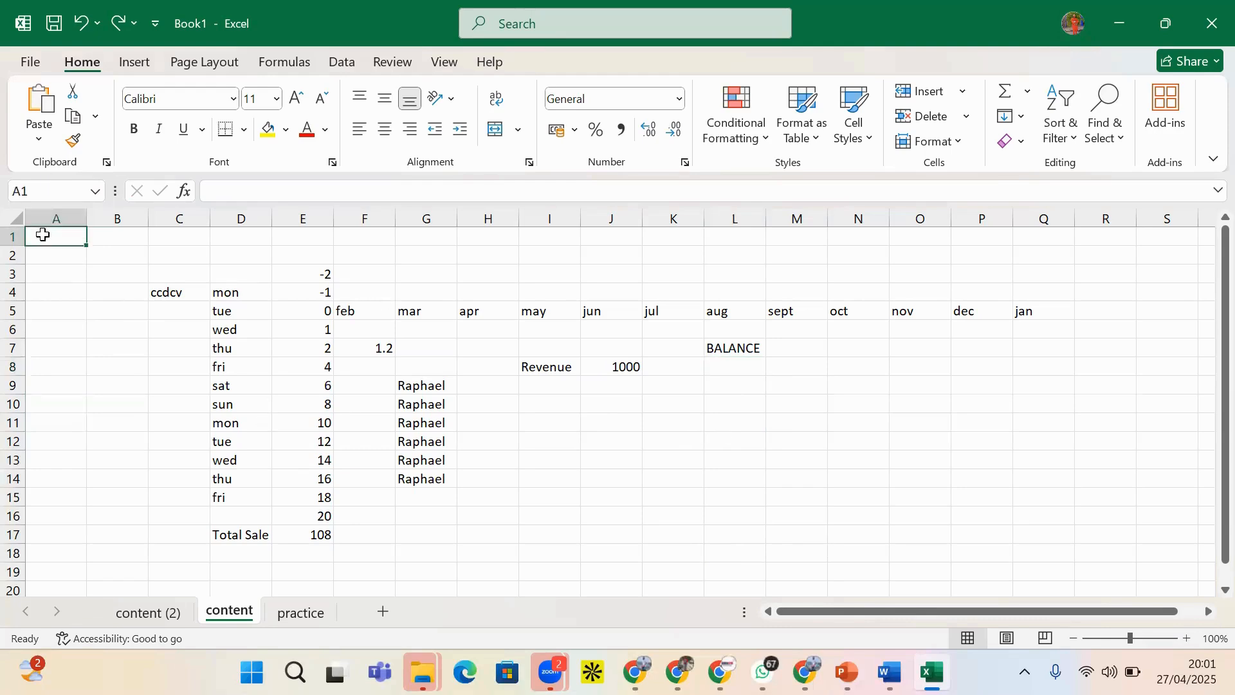
drag(46, 253, 48, 409)
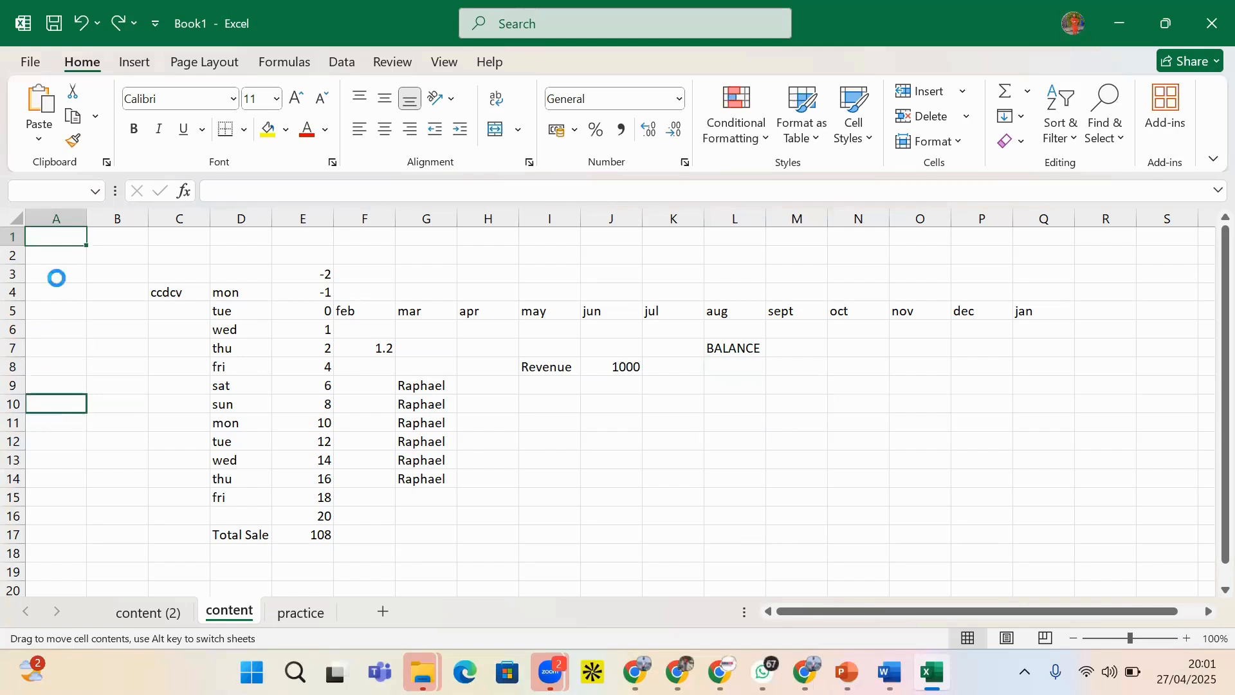
click(60, 239)
drag(58, 239, 29, 435)
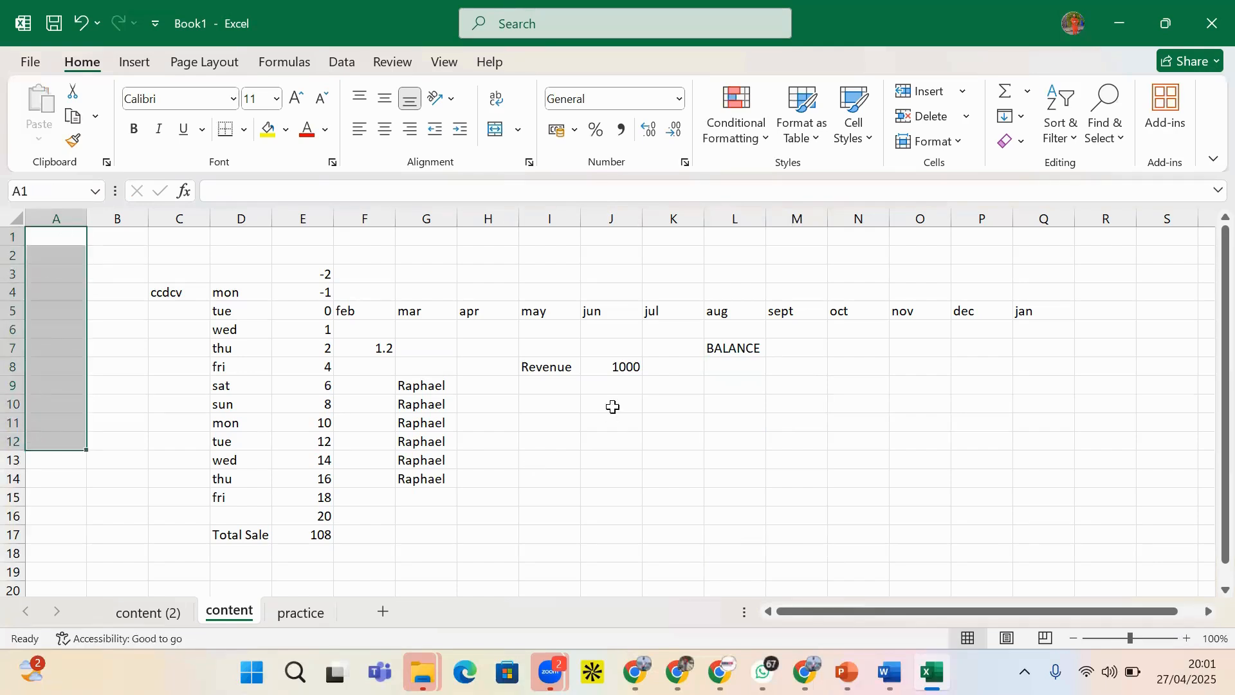
click(713, 370)
click(74, 410)
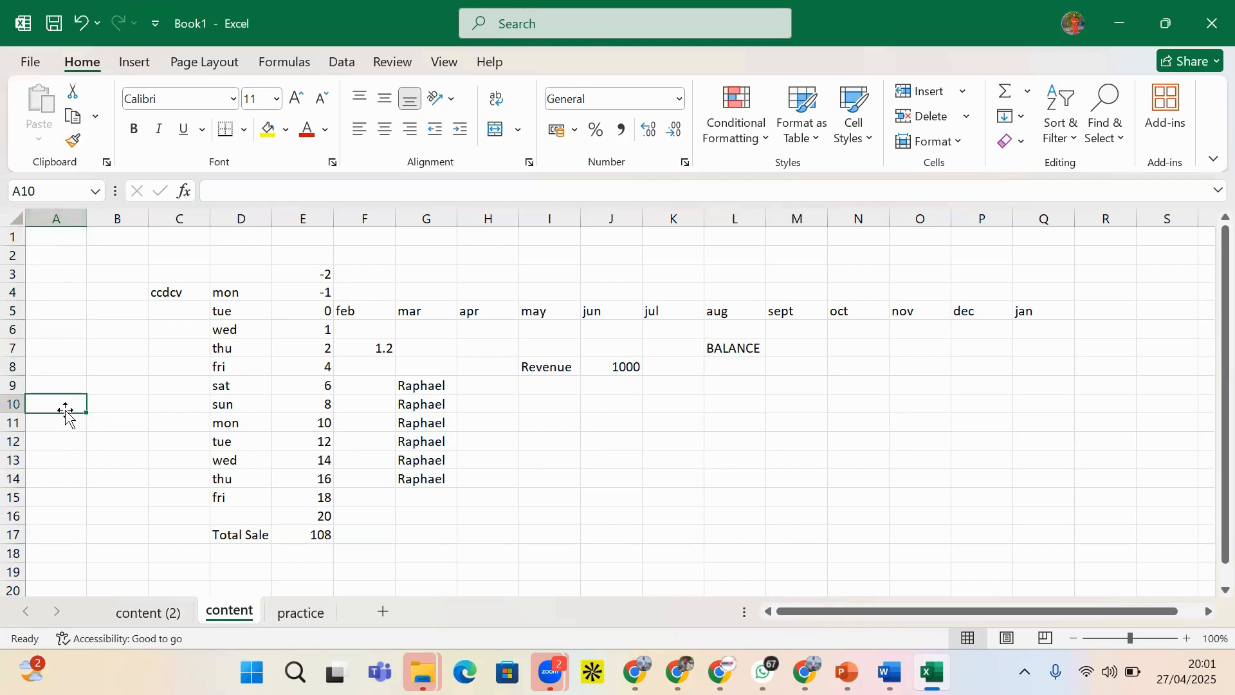
click(725, 370)
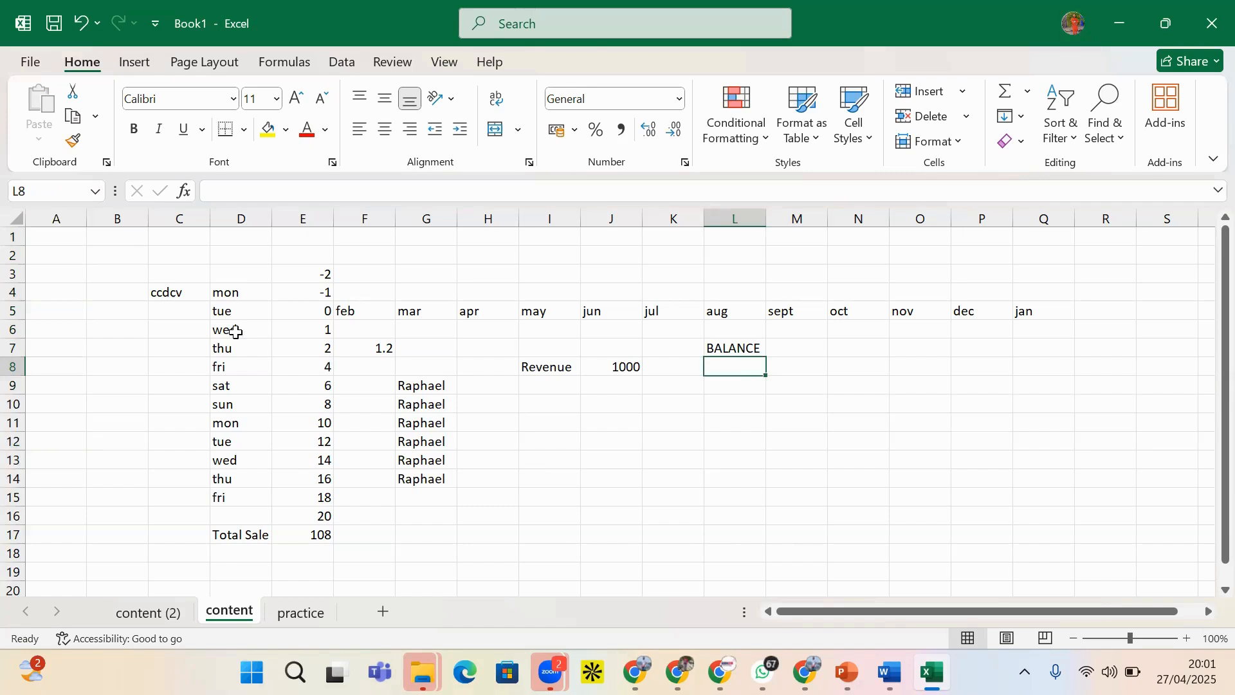
- Total the expenses named range (A2:A12) in cell A13 with =SUM(expenses)
click(74, 403)
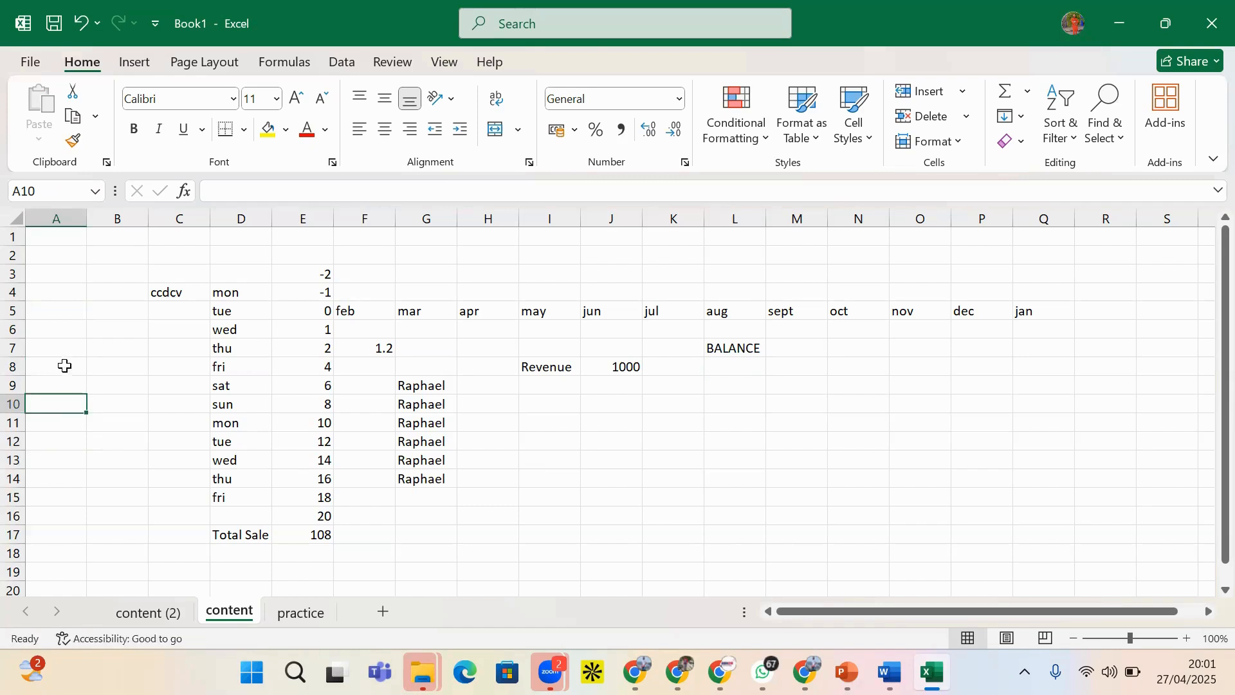
click(41, 419)
click(42, 441)
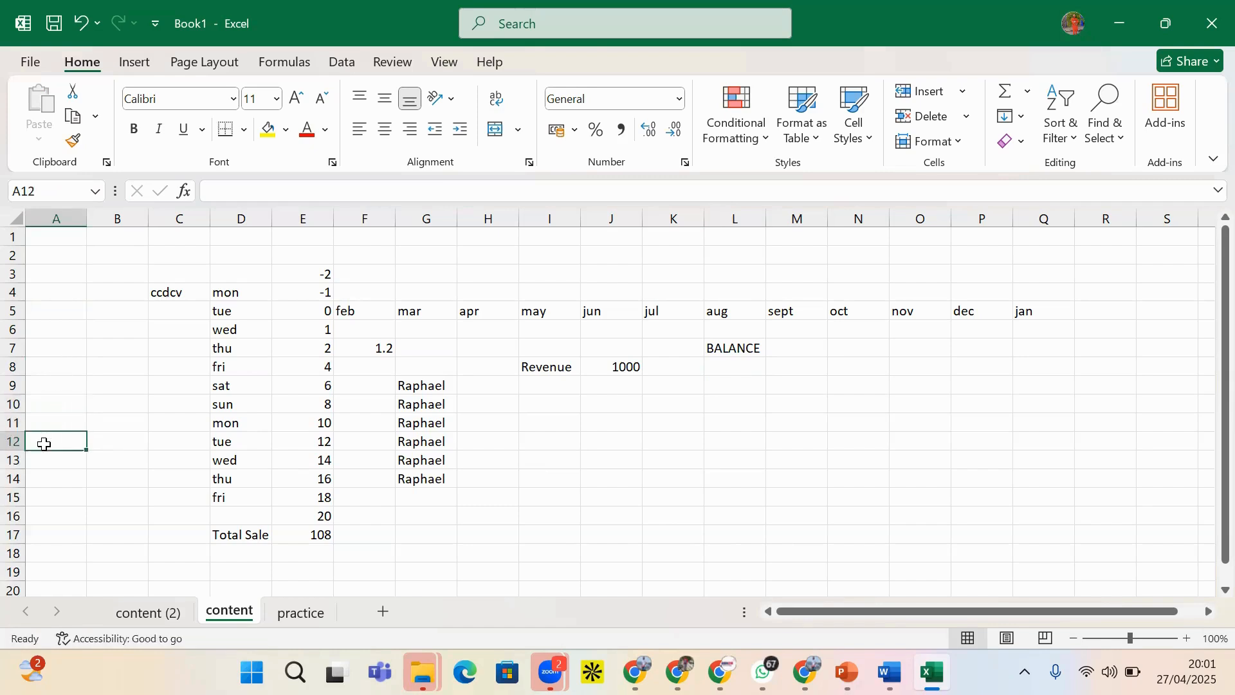
drag(52, 251, 28, 454)
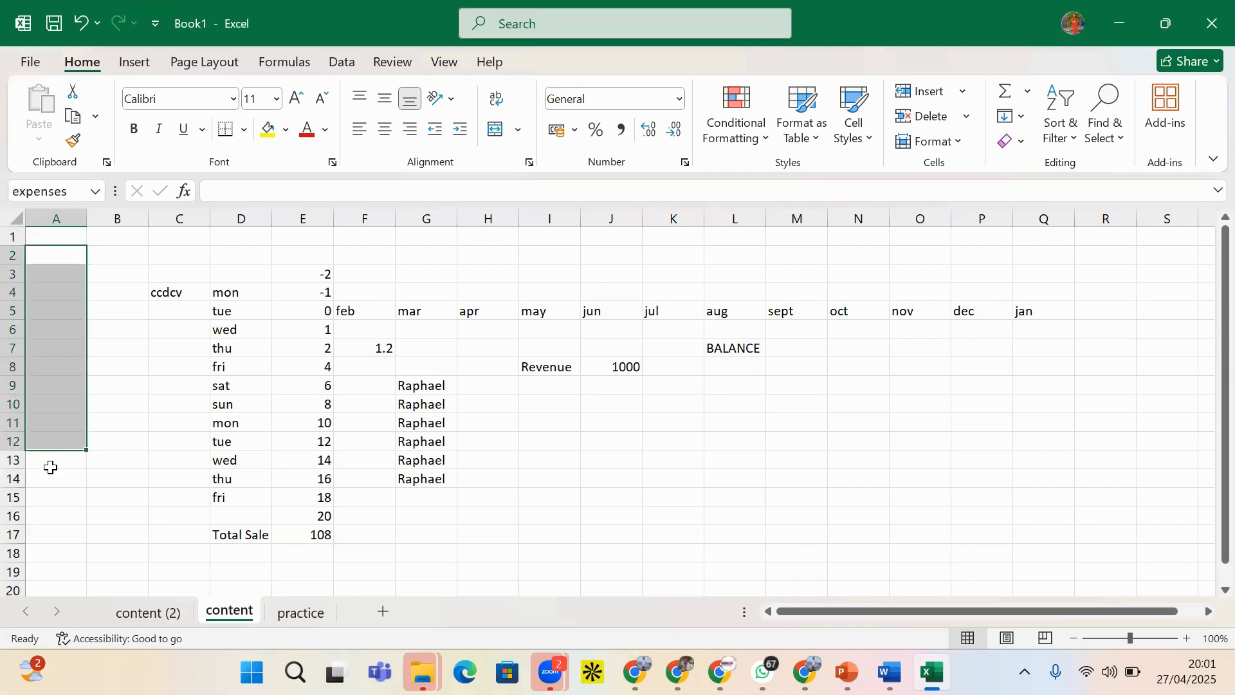
click(47, 464)
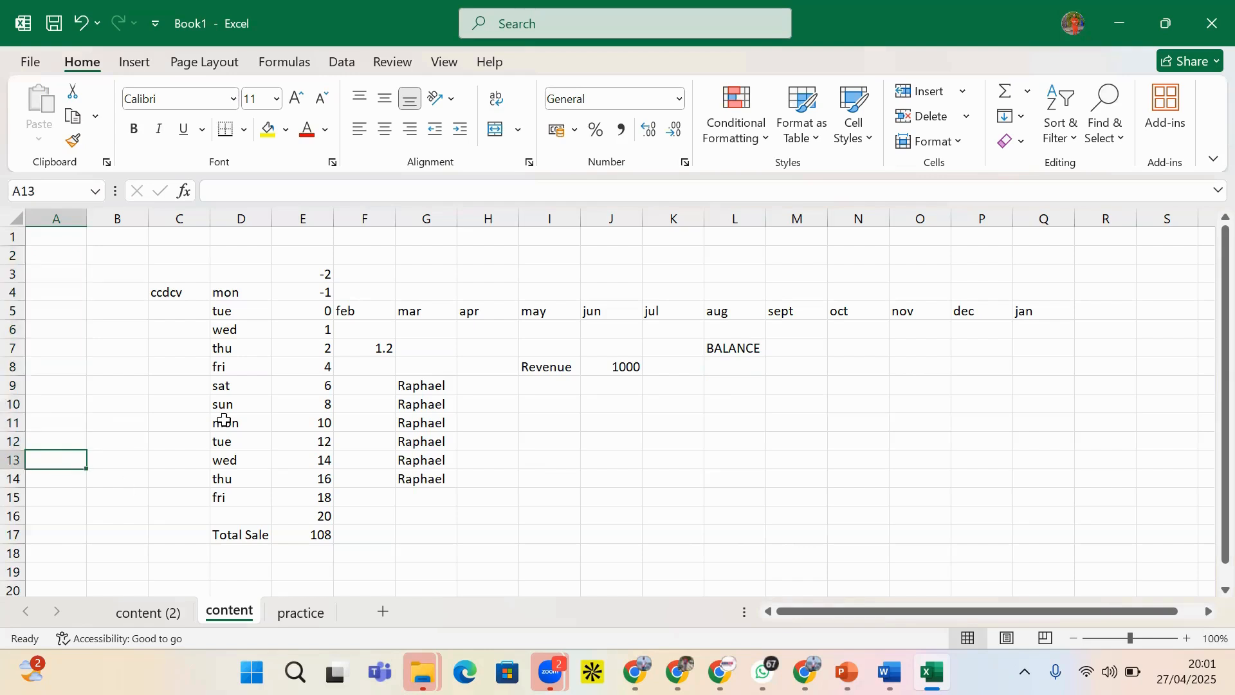
text(=sum)
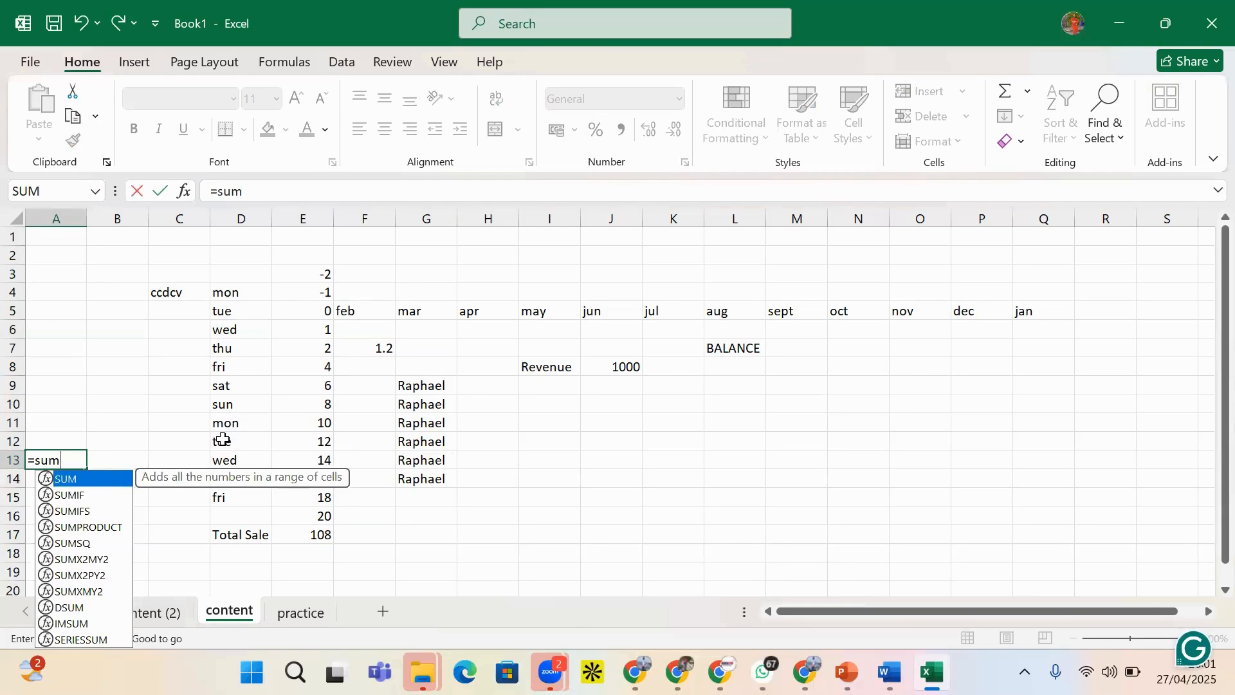
text((ex)
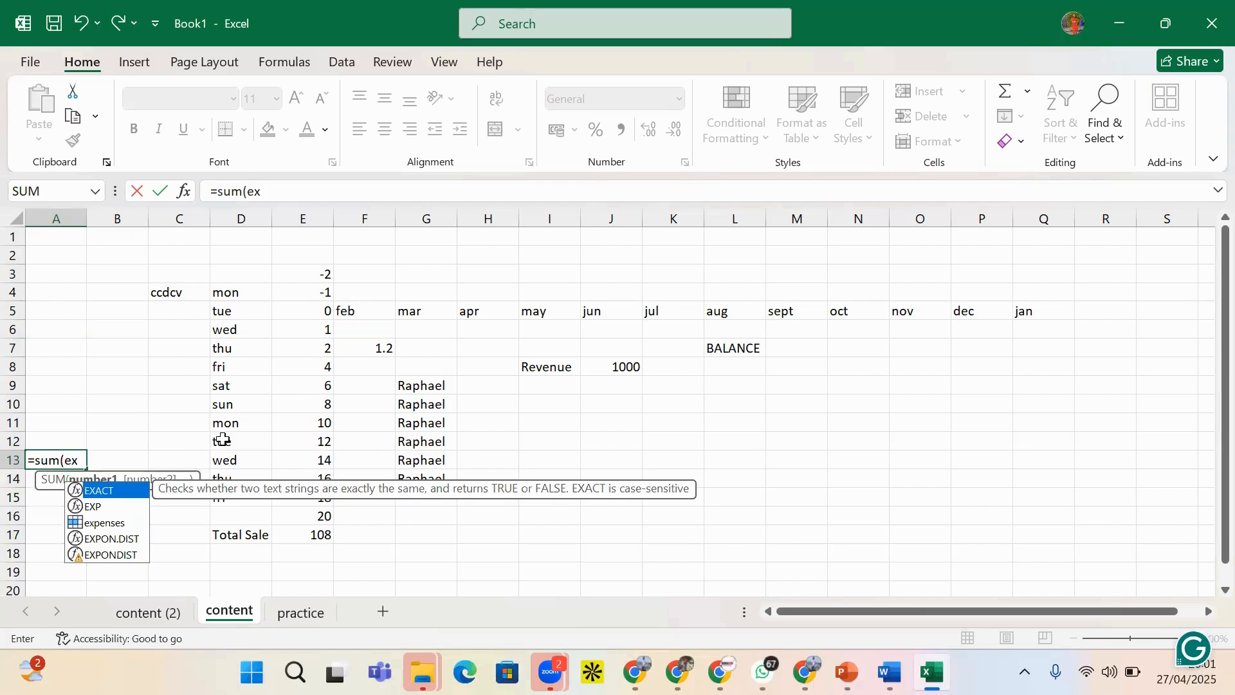
double_click(120, 522)
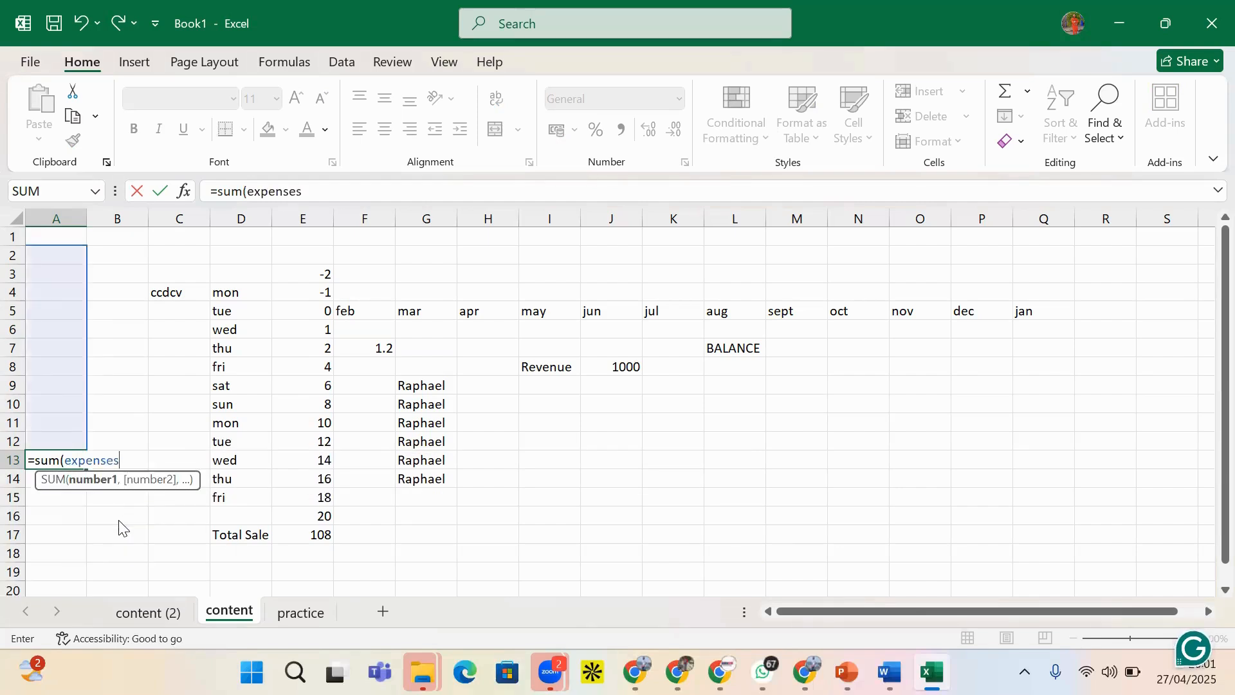
text())
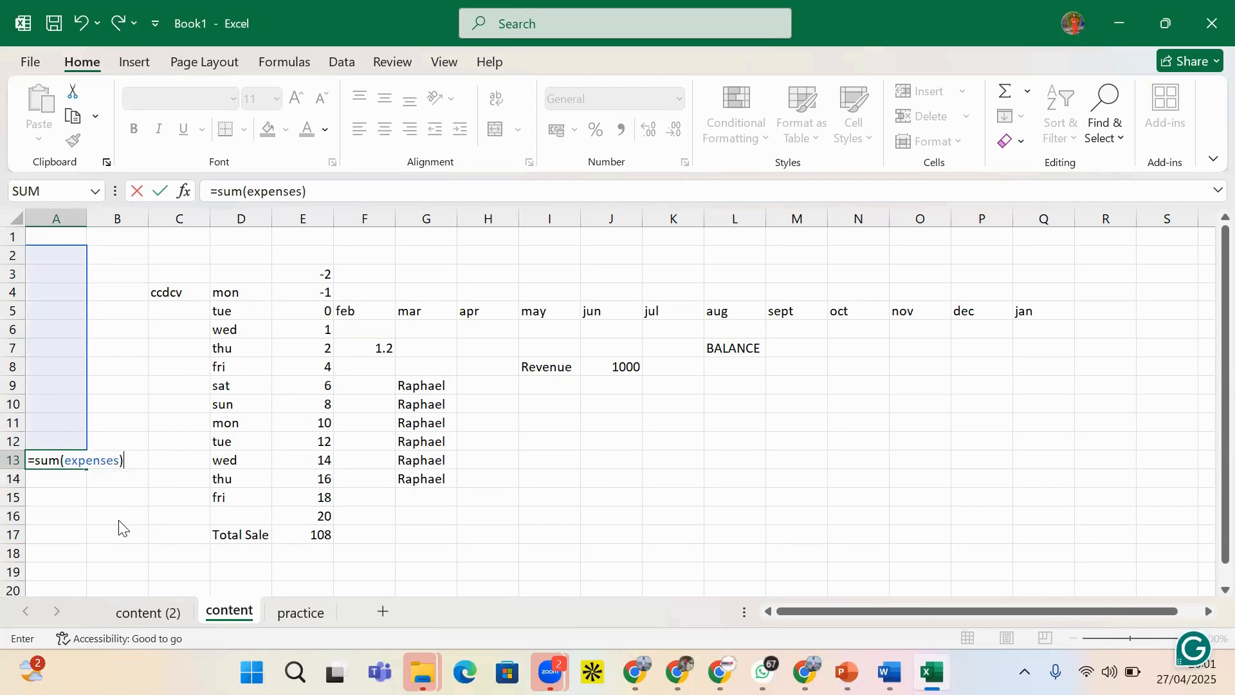
key(Return)
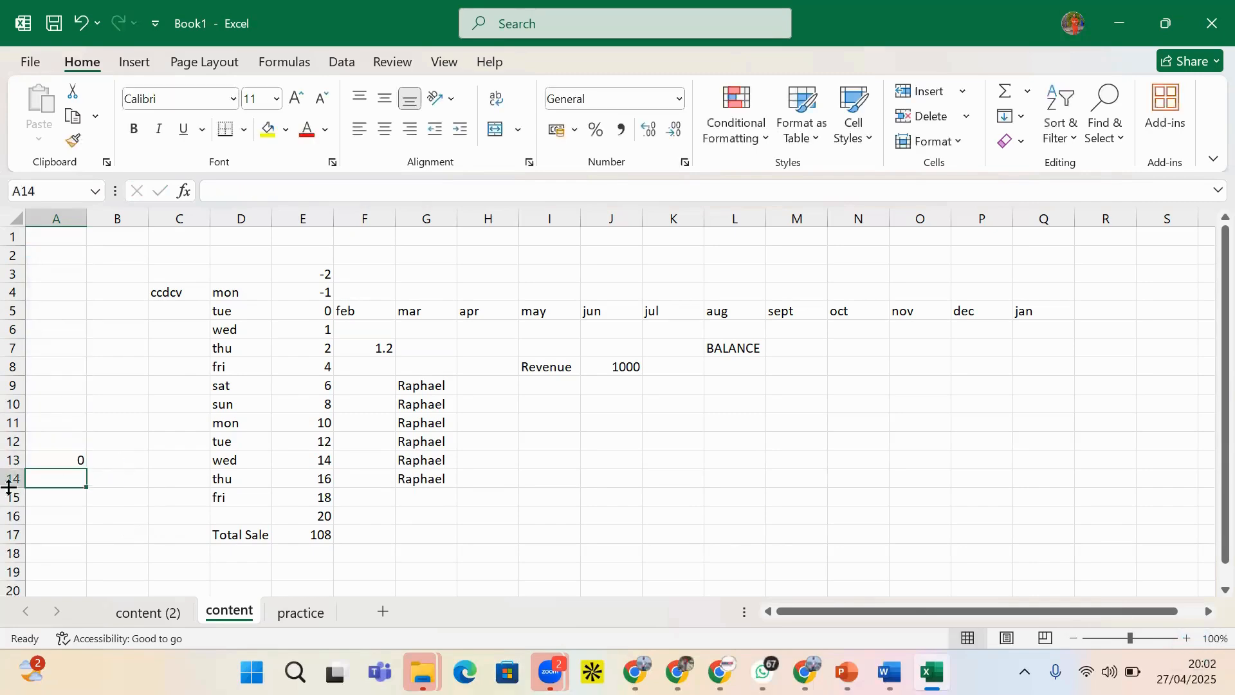
- Try to give cell A13 a defined name for the expense total
click(74, 457)
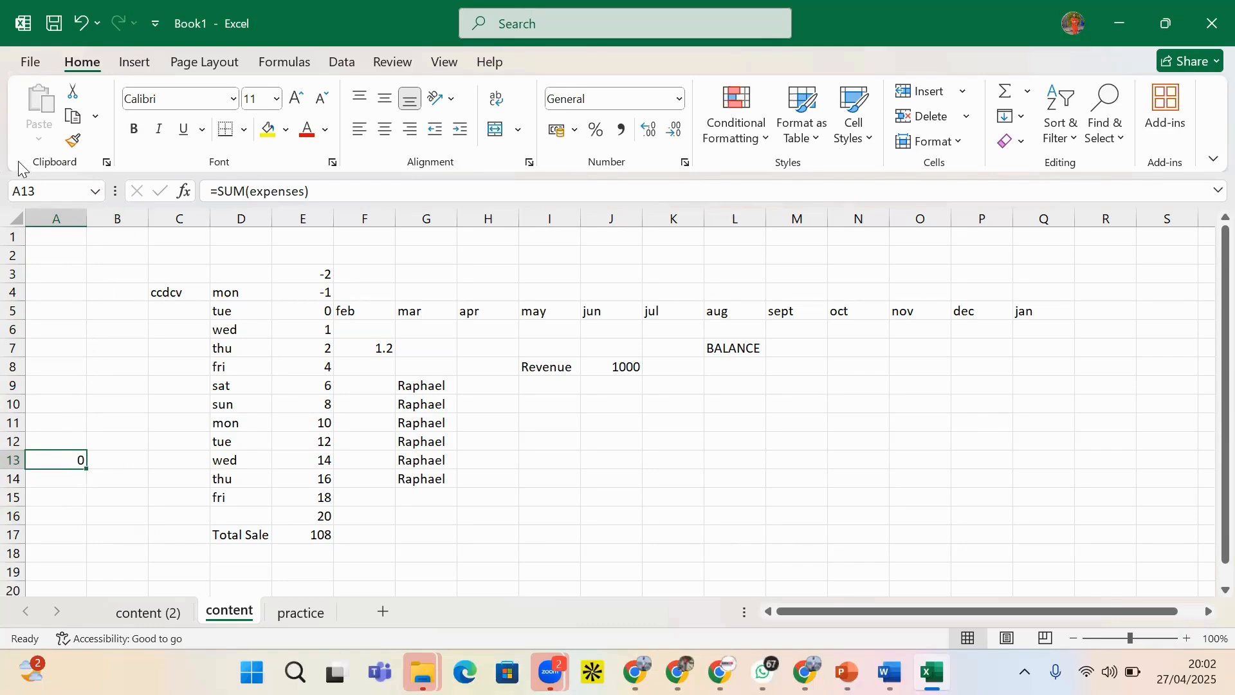
click(44, 195)
text(expernse)
click(710, 363)
click(682, 366)
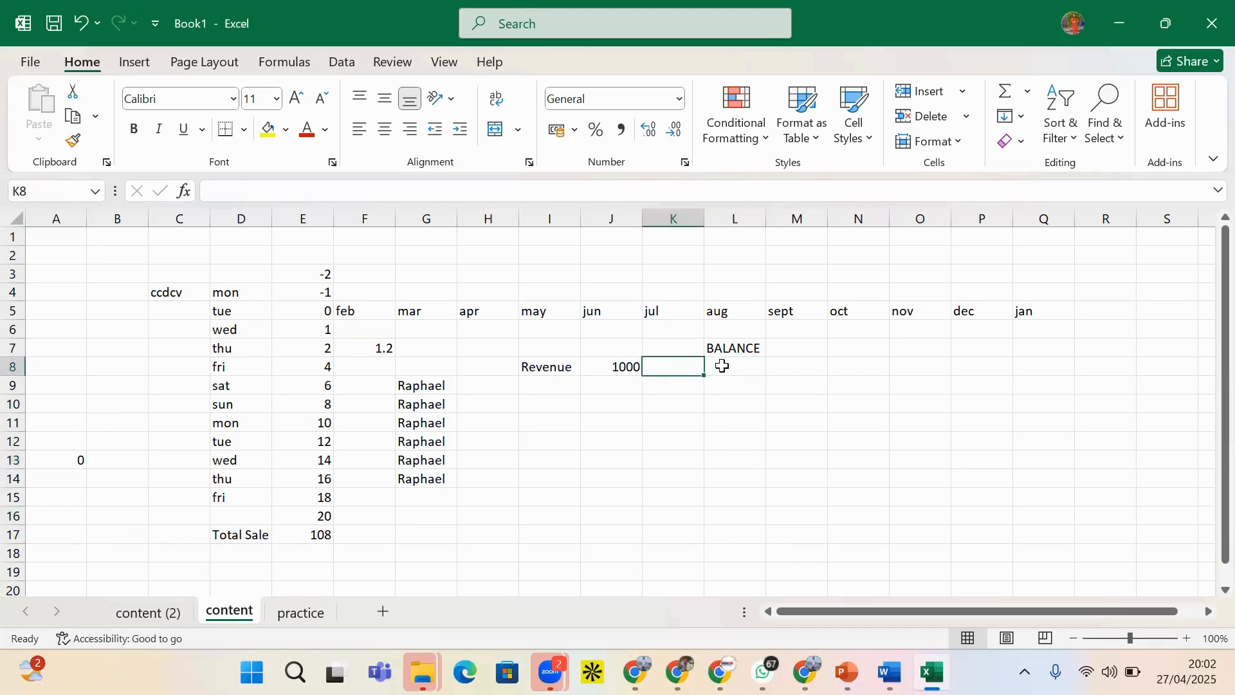
- Try the formula =revenue-expenses in cell L8 under BALANCE, and undo the entry
click(723, 366)
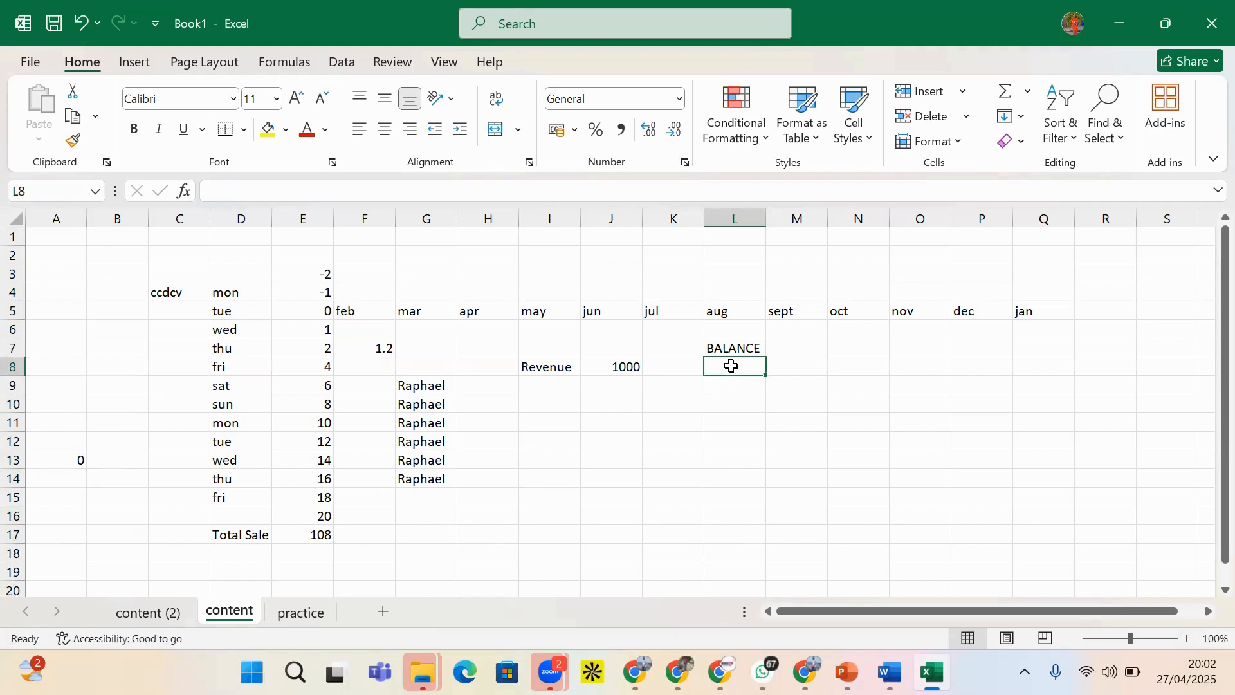
click(683, 369)
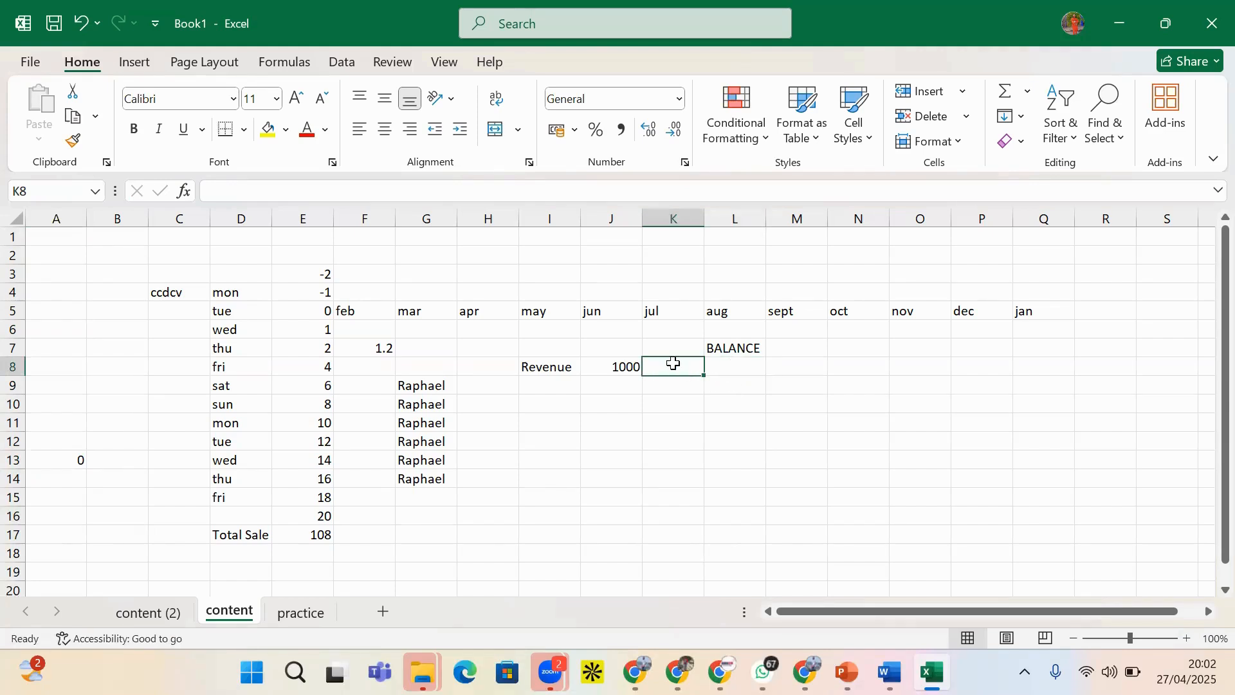
click(726, 371)
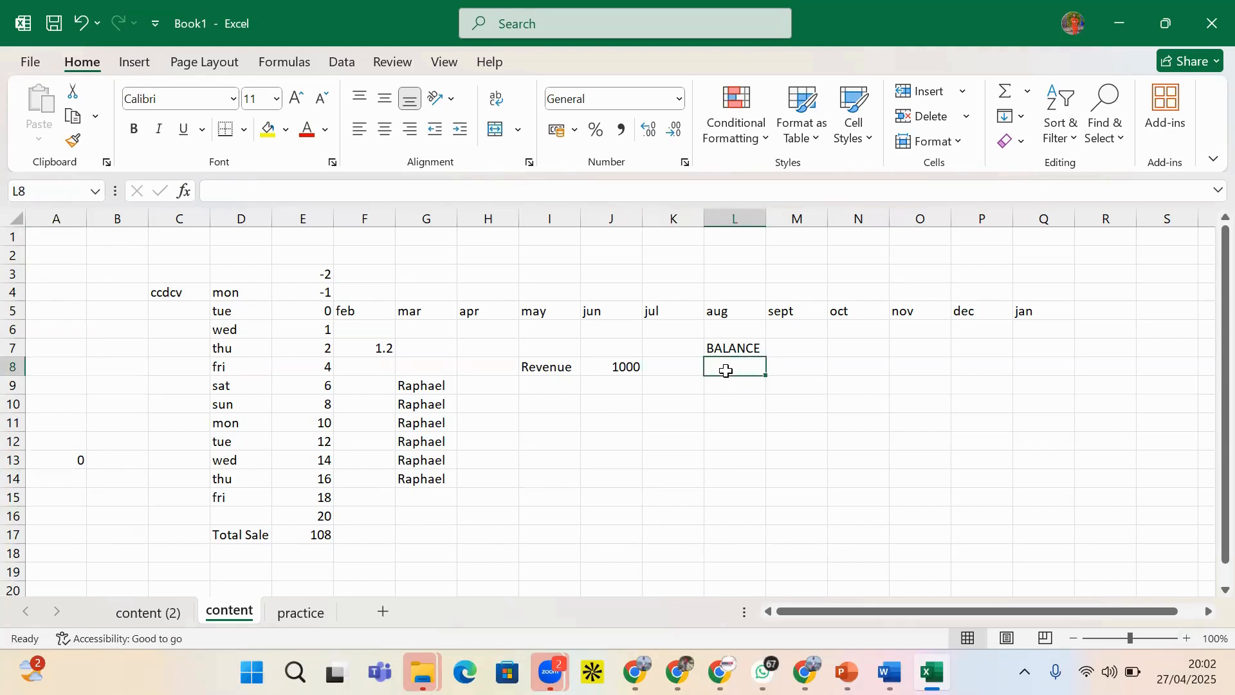
text(re)
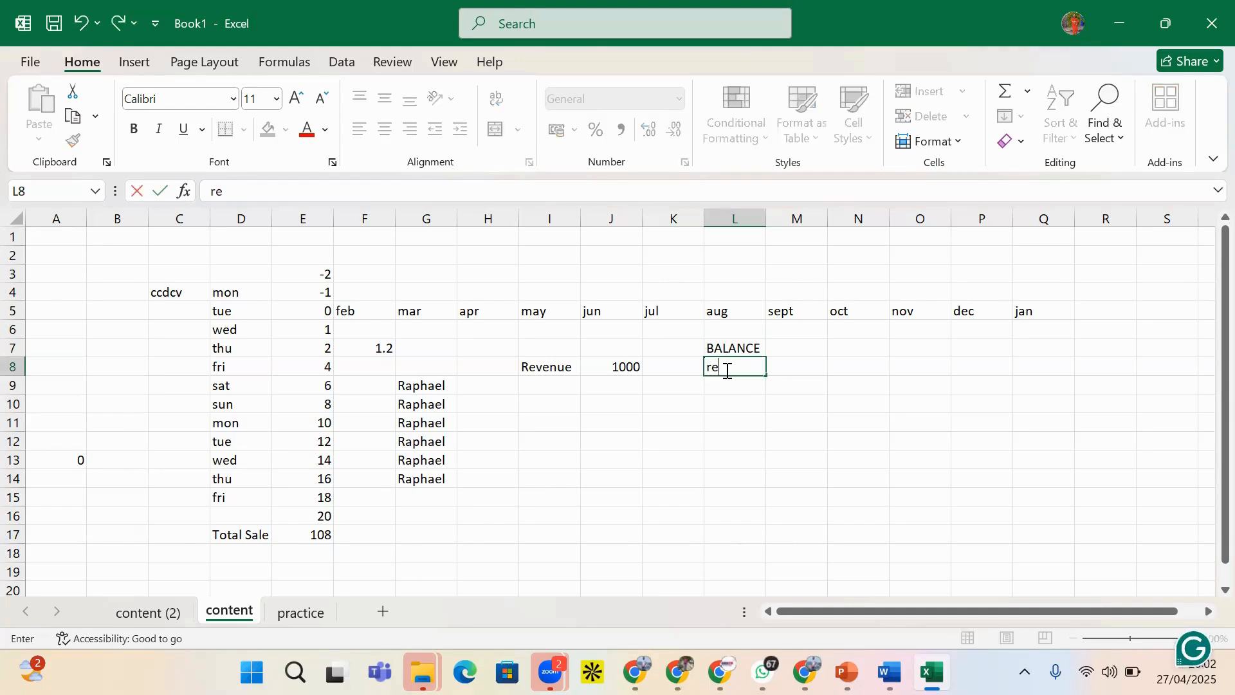
key(BackSpace)
key(BackSpace)
text(=re)
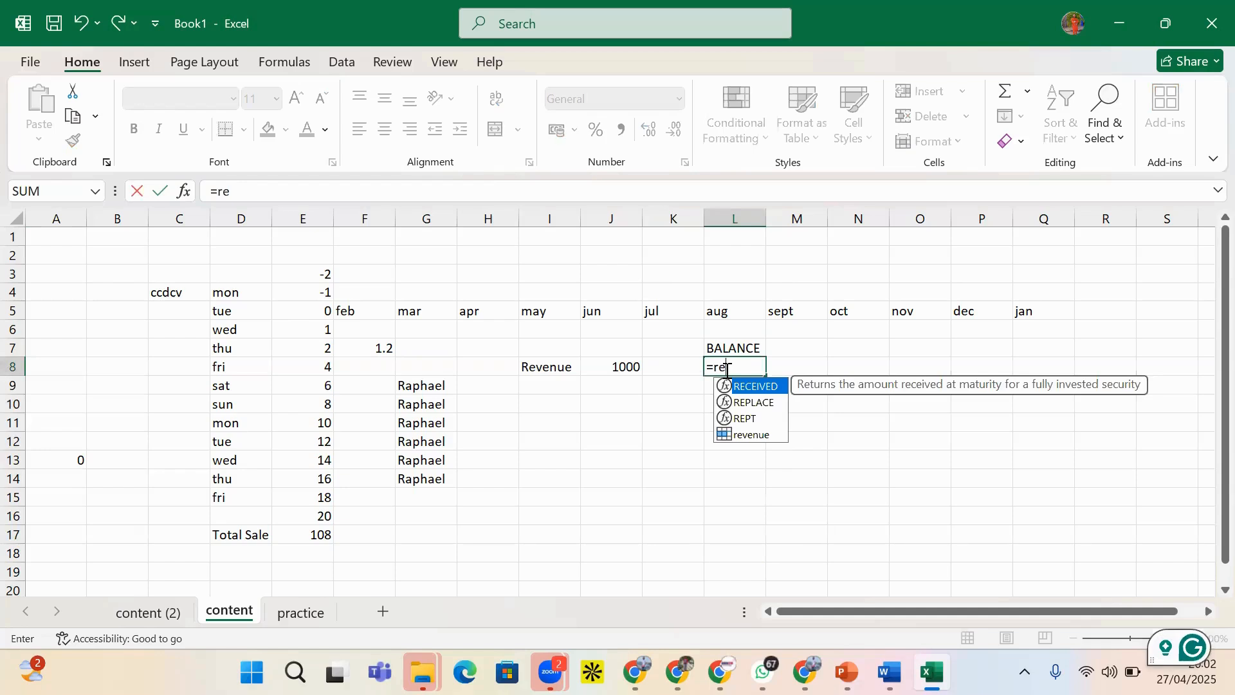
double_click(759, 436)
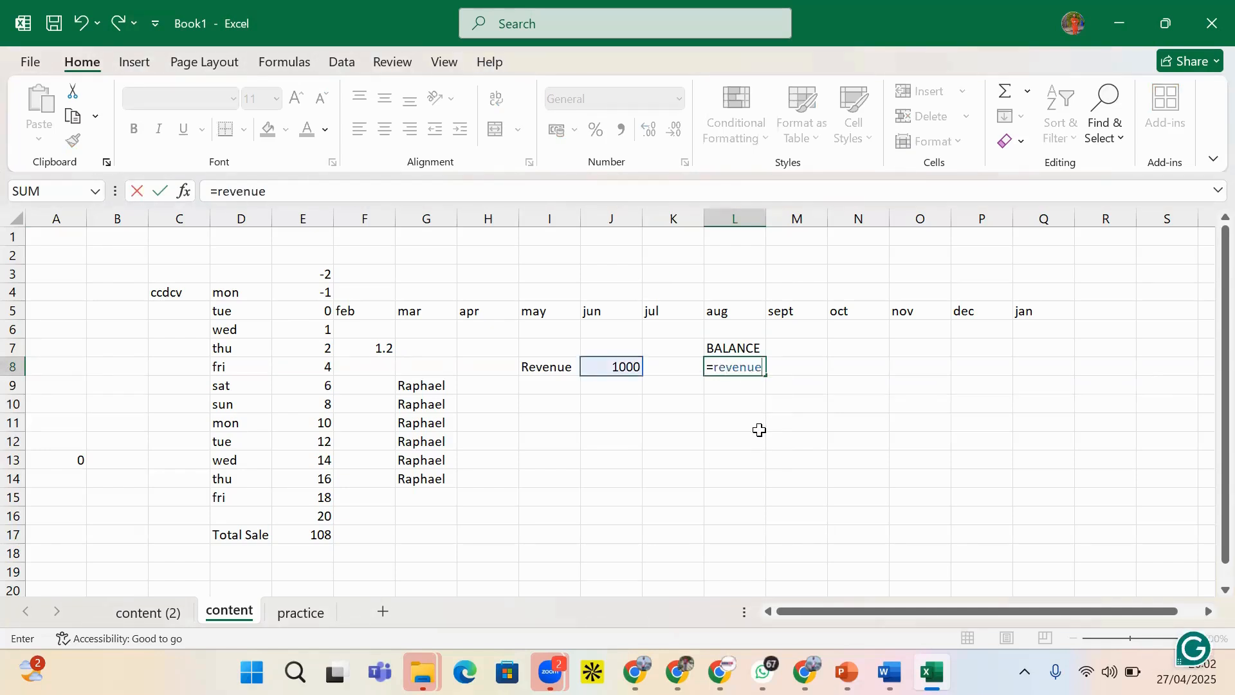
text(-expe)
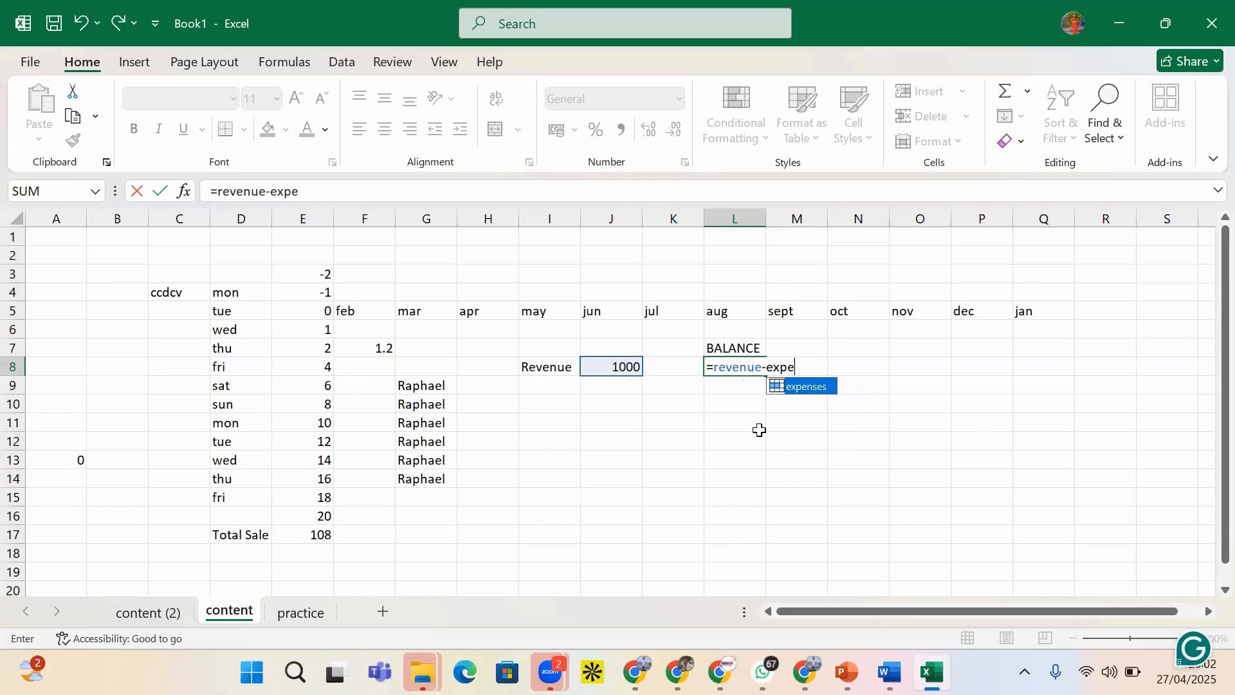
double_click(817, 388)
click(823, 392)
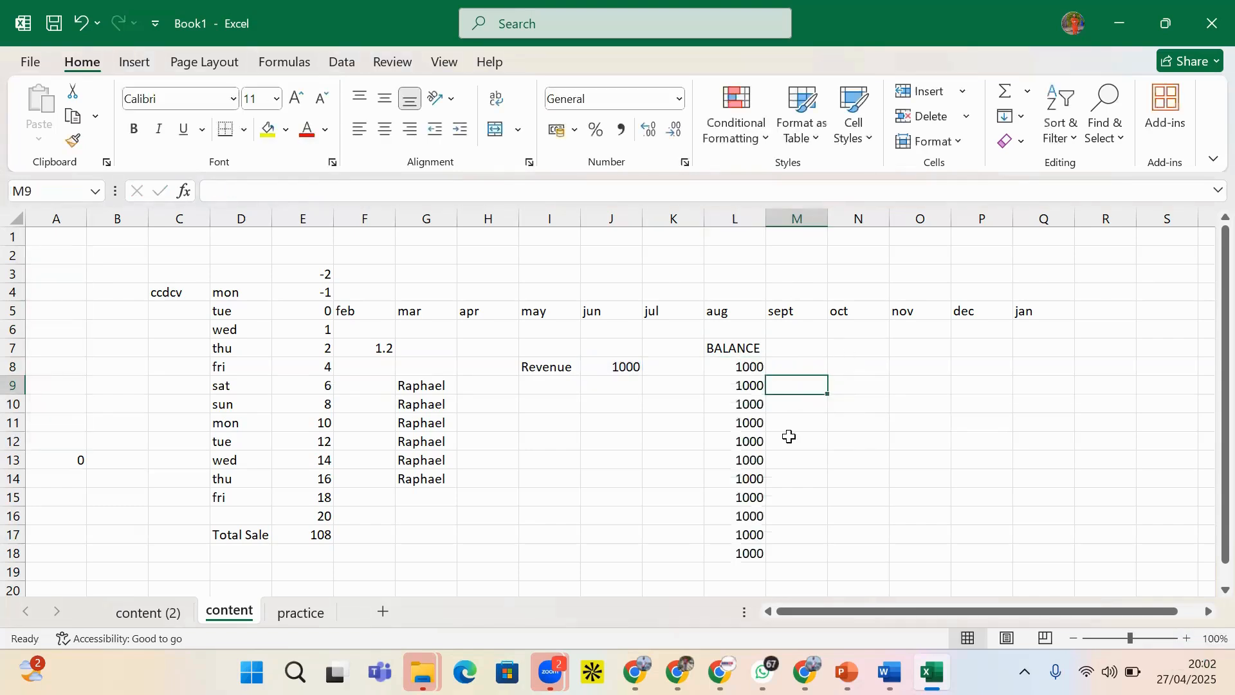
click(734, 363)
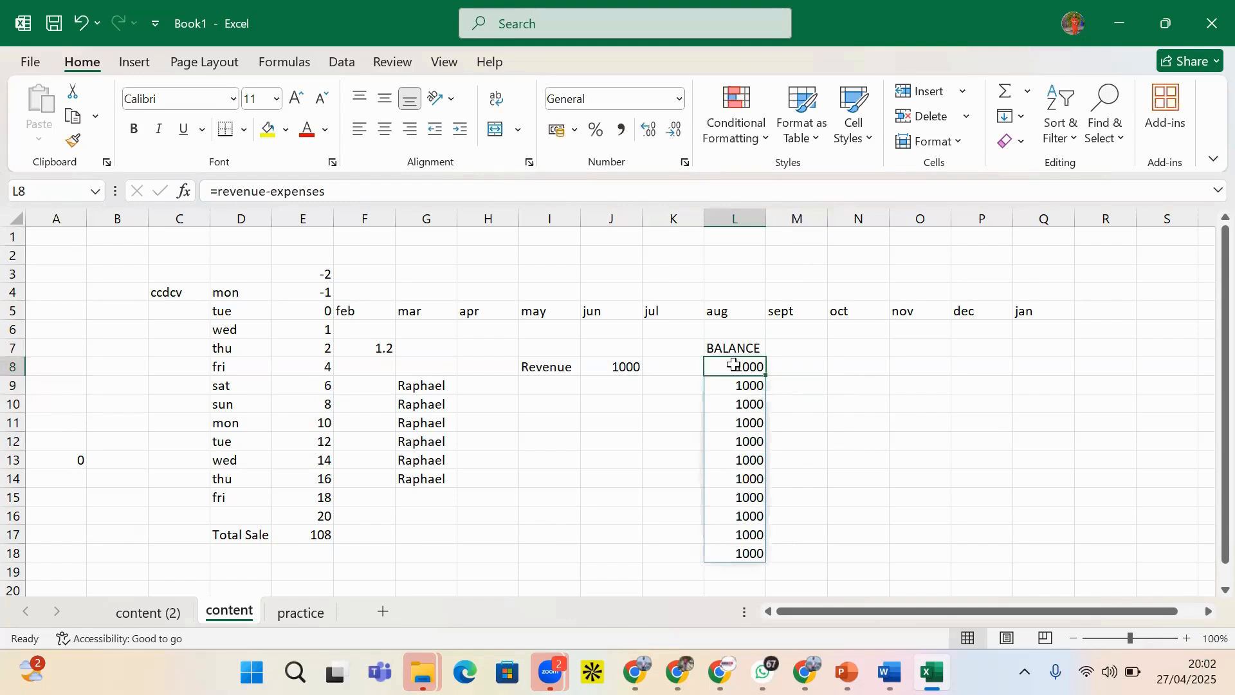
key(ctrl+z)
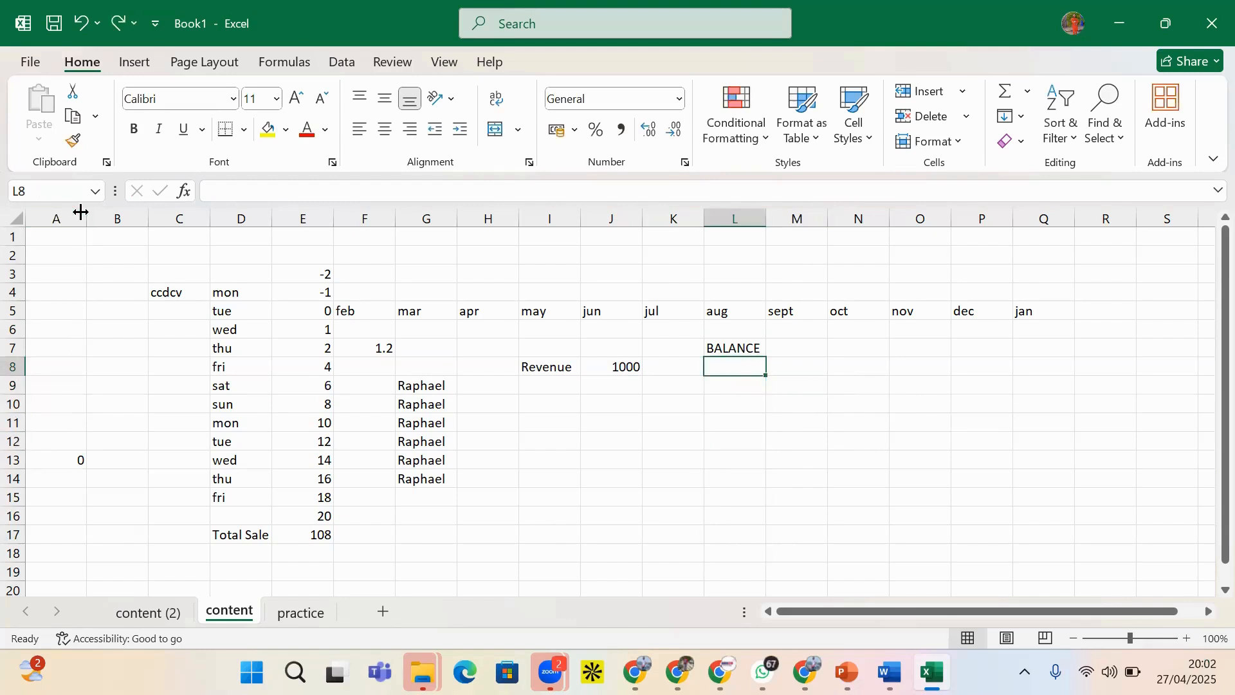
- Define the name expense for the total in cell A13 and check the list of defined names
click(96, 191)
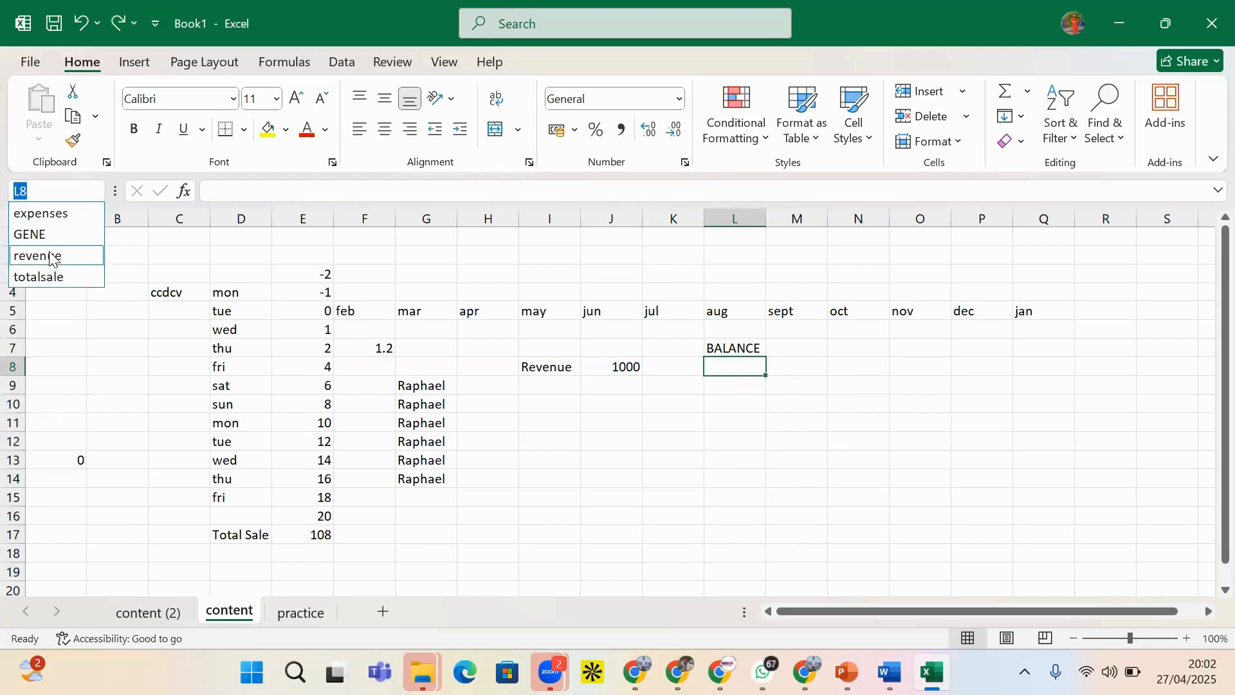
click(54, 465)
click(56, 457)
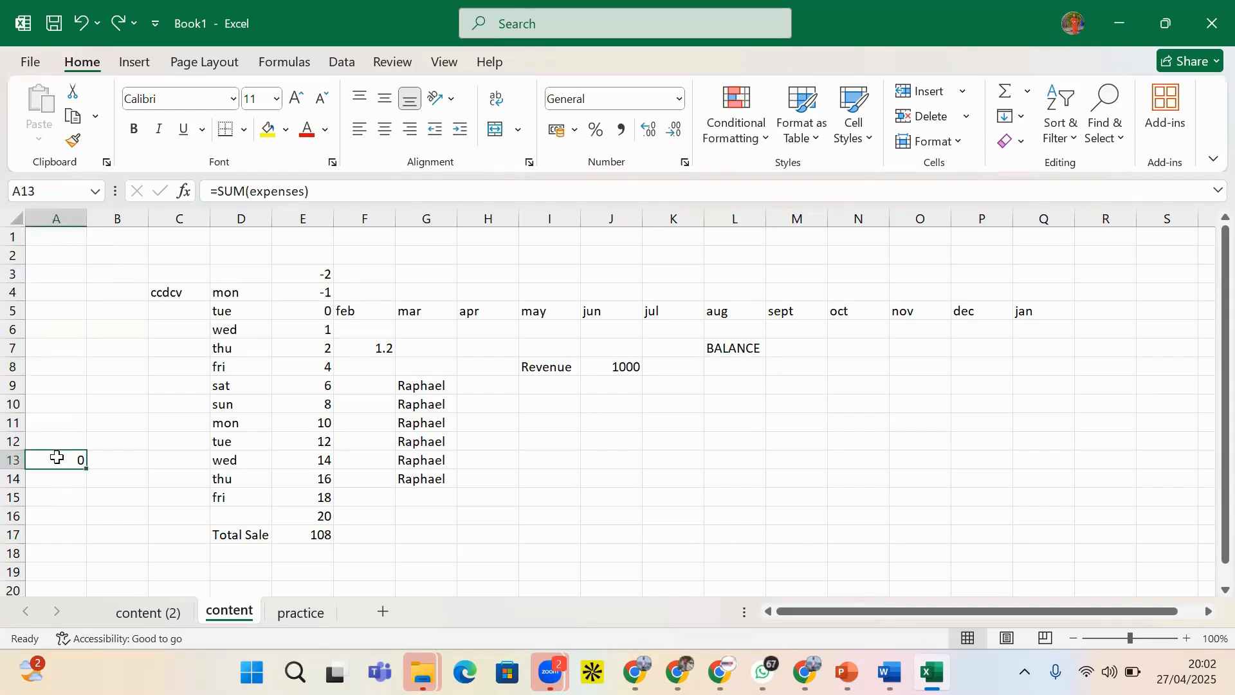
click(46, 184)
text(expense)
key(Return)
click(98, 193)
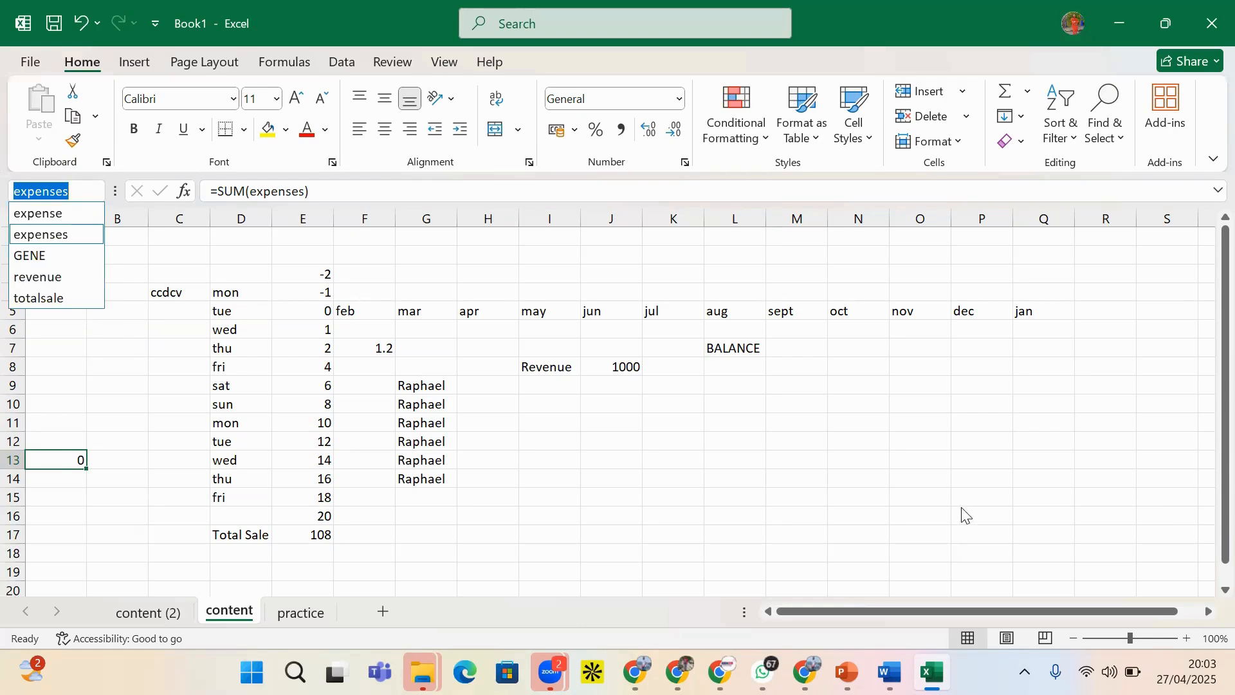
- Calculate the balance in cell L8 with the formula =revenue-expense
click(759, 367)
click(752, 362)
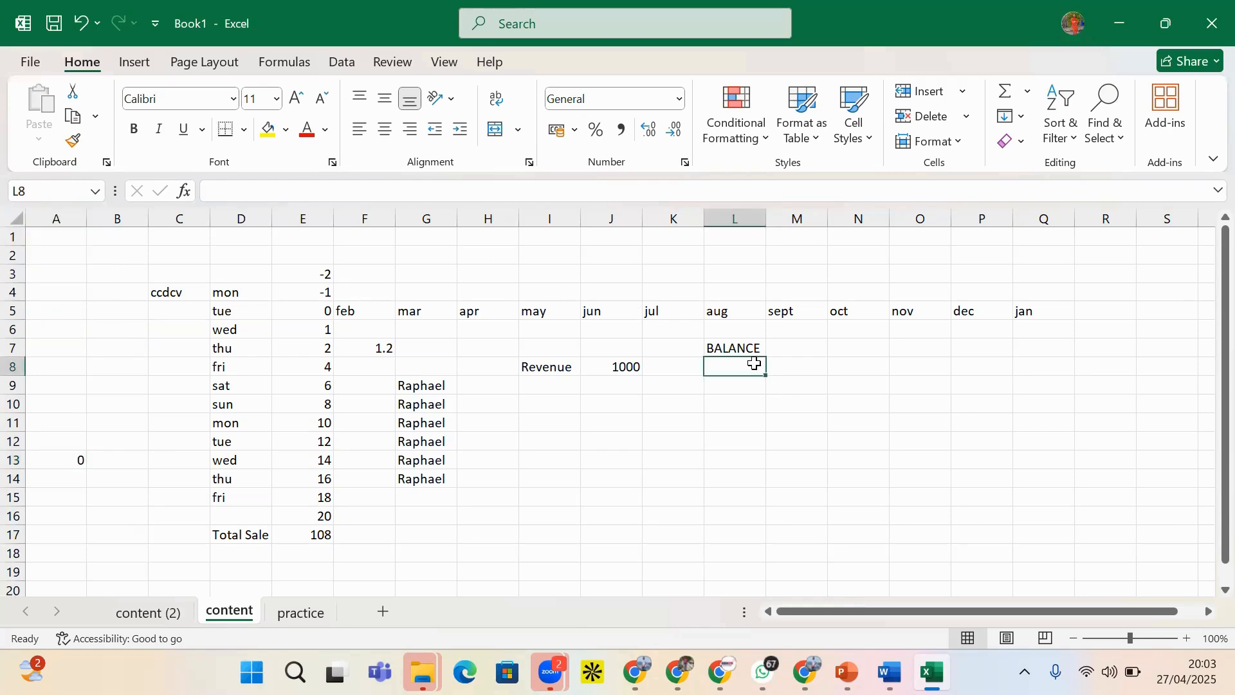
text(=rev)
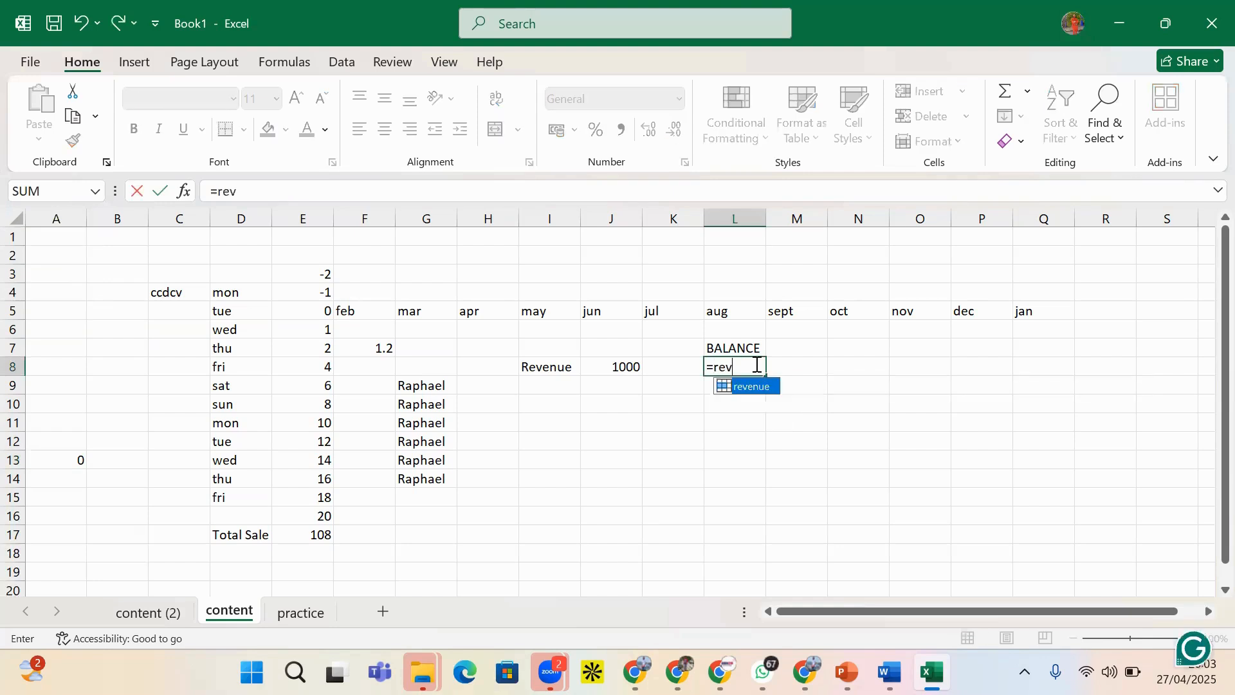
double_click(757, 382)
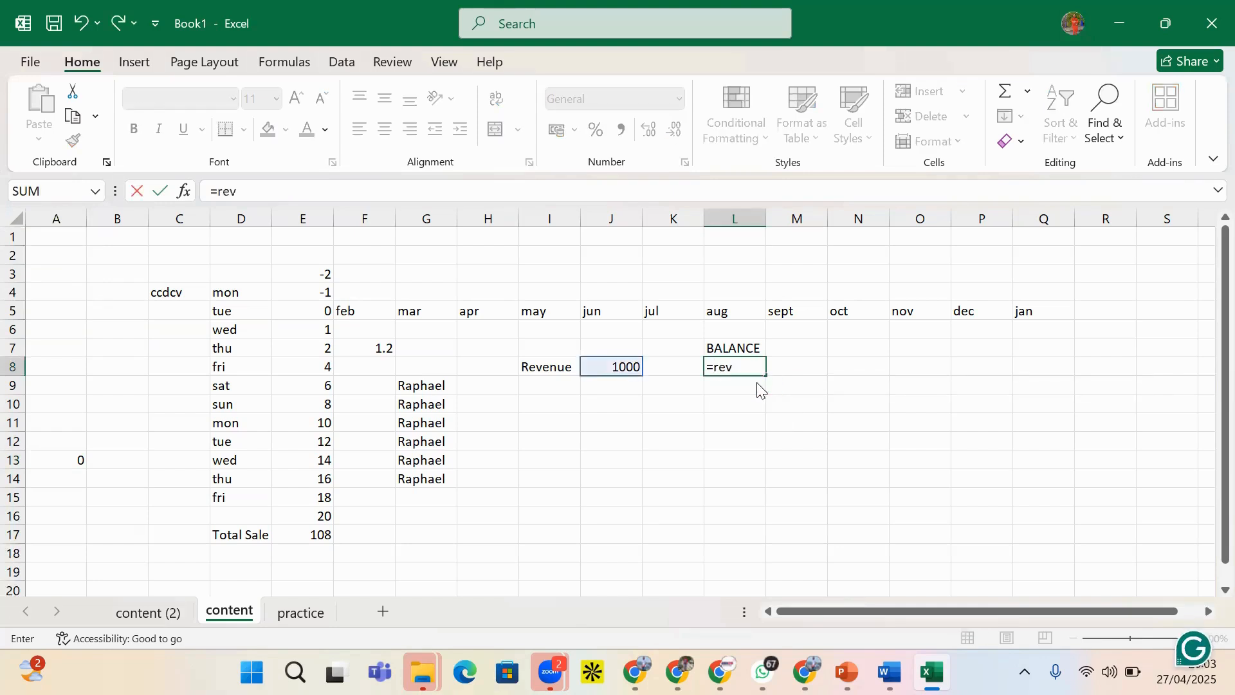
text(-expe)
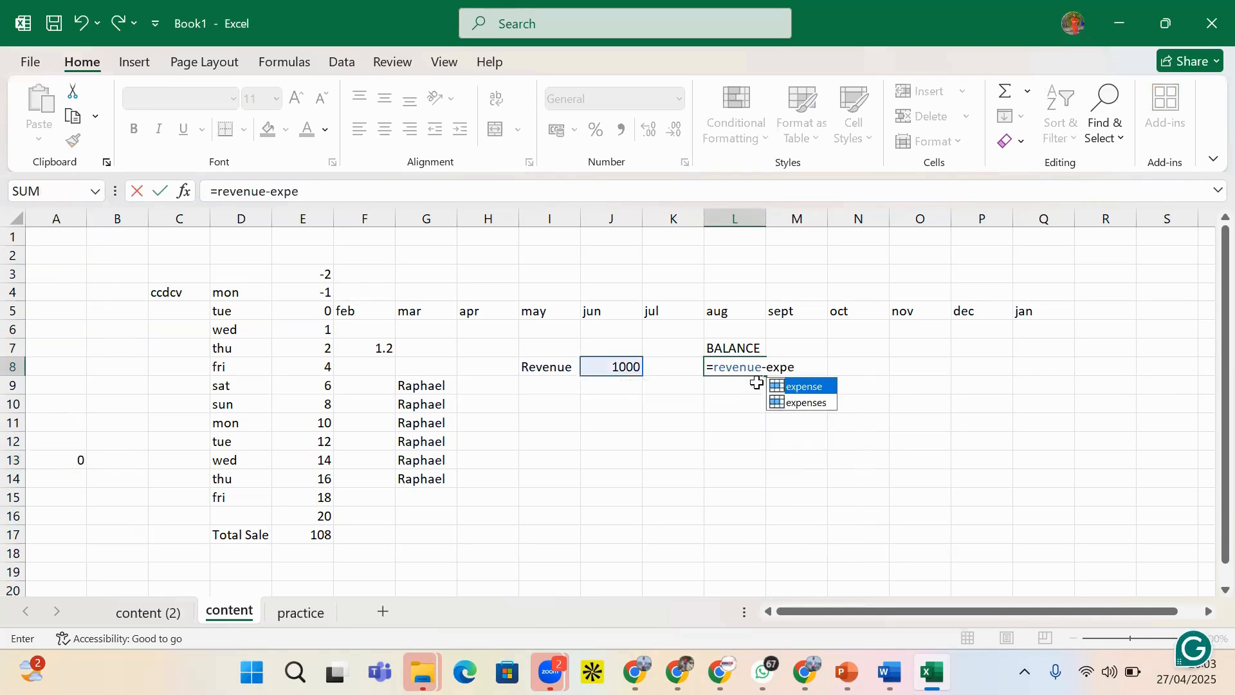
double_click(805, 387)
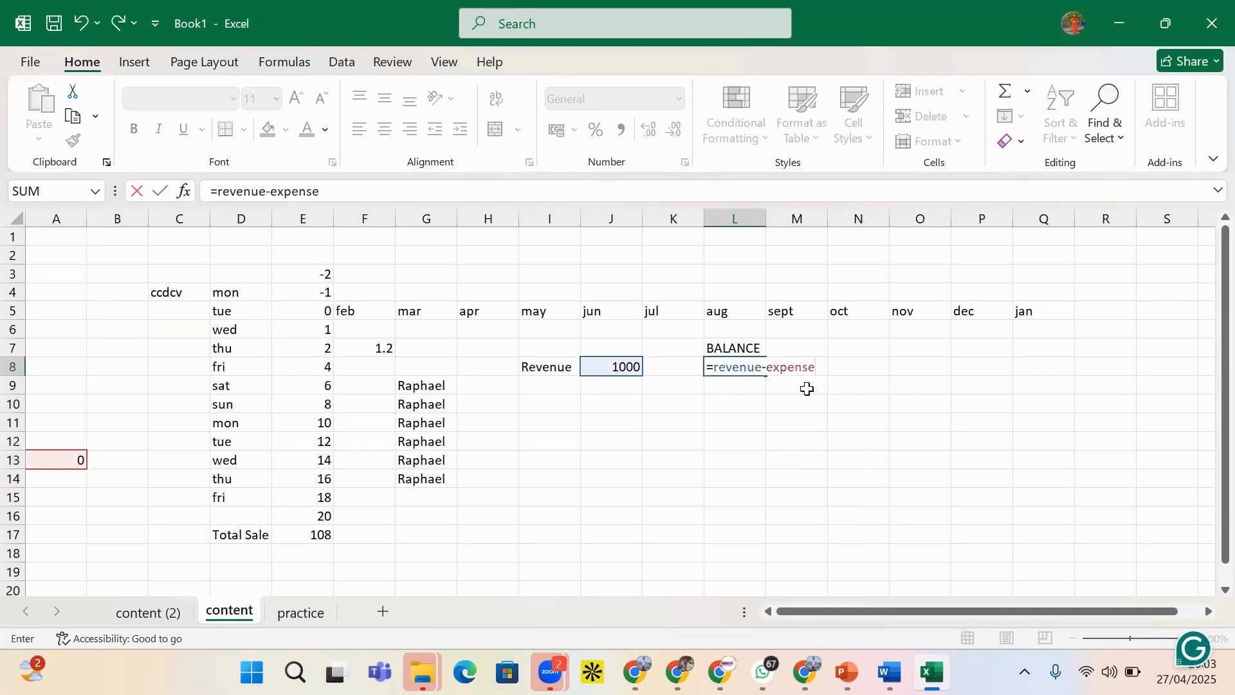
key(Return)
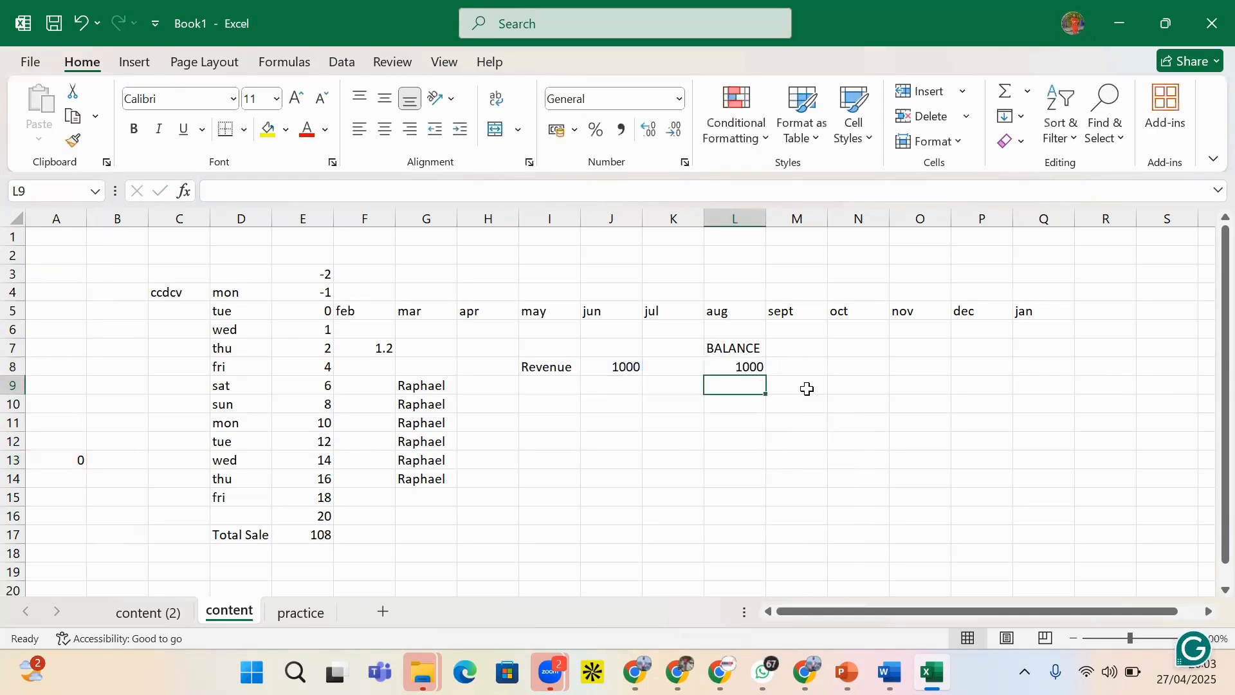
- Enter 23 in cell A1 as a test expense amount
click(736, 363)
click(54, 236)
text(2)
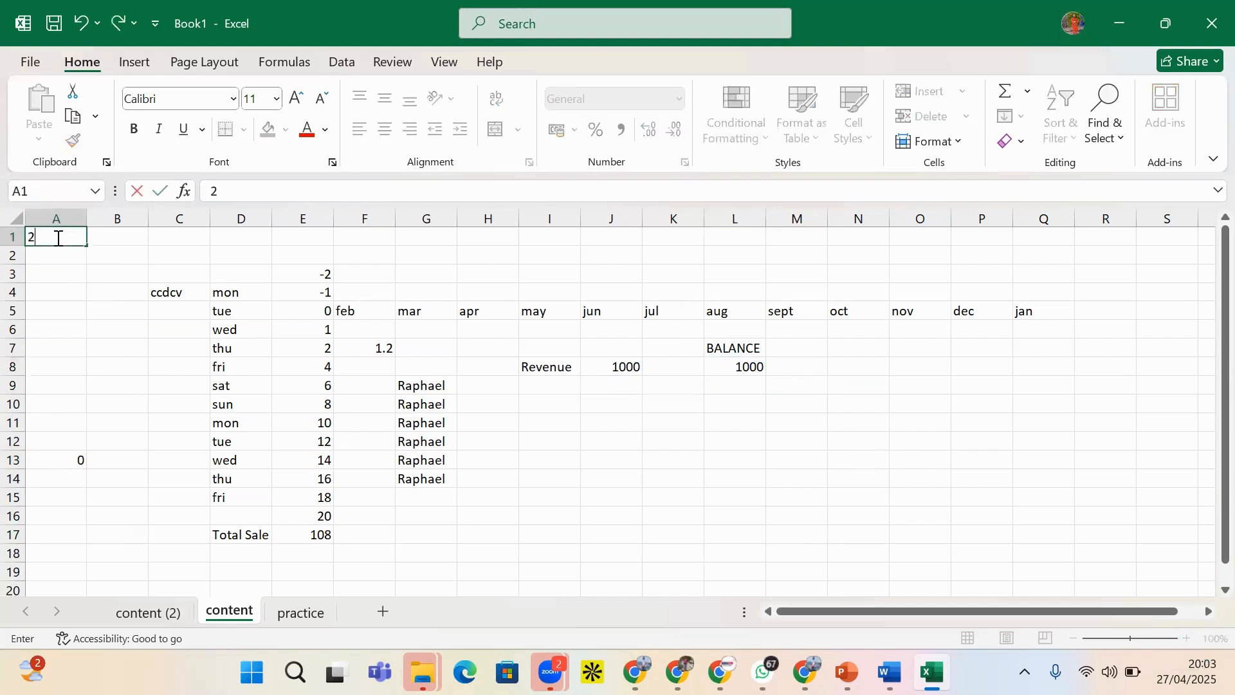
text(3)
key(Return)
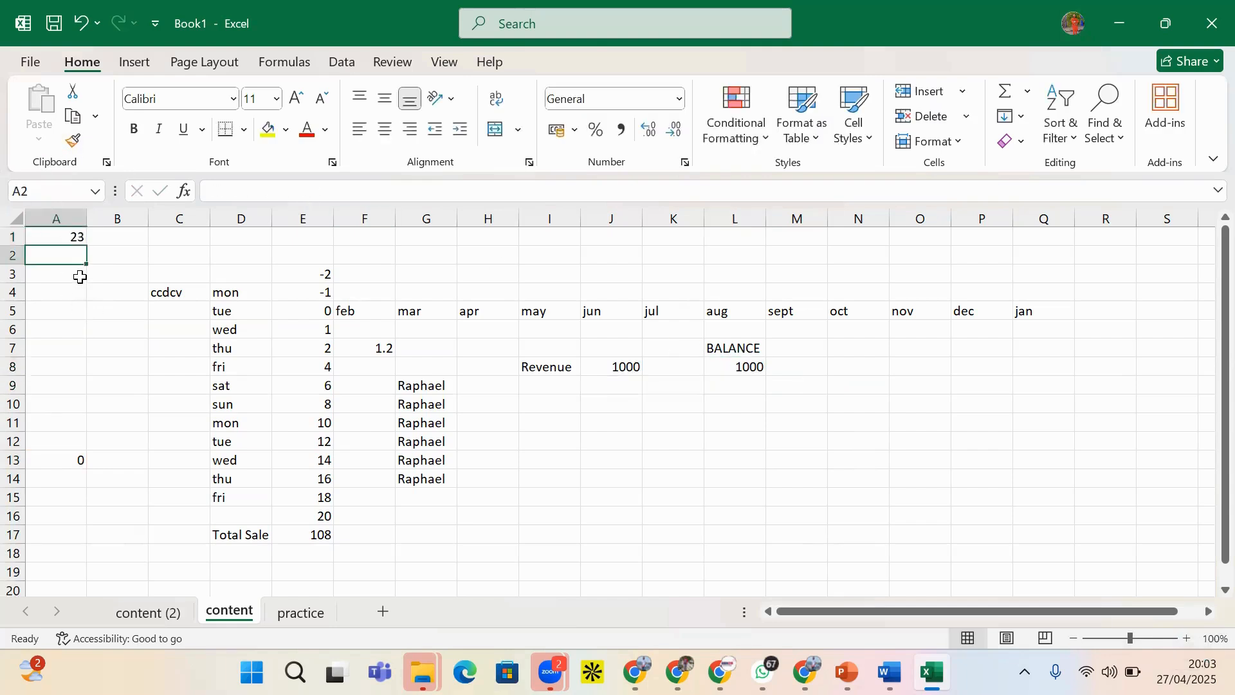
- Check which cells the balance formula in L8 refers to, and enter 44 in cell A2 within the expenses range
double_click(739, 367)
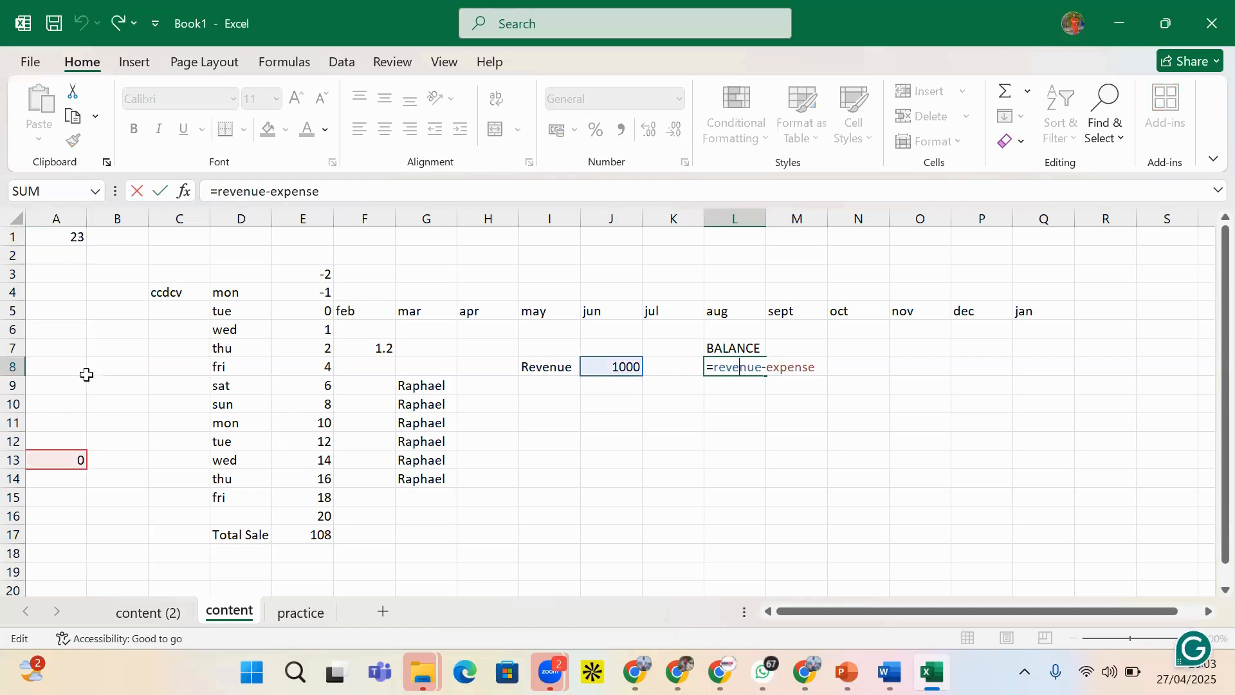
click(63, 257)
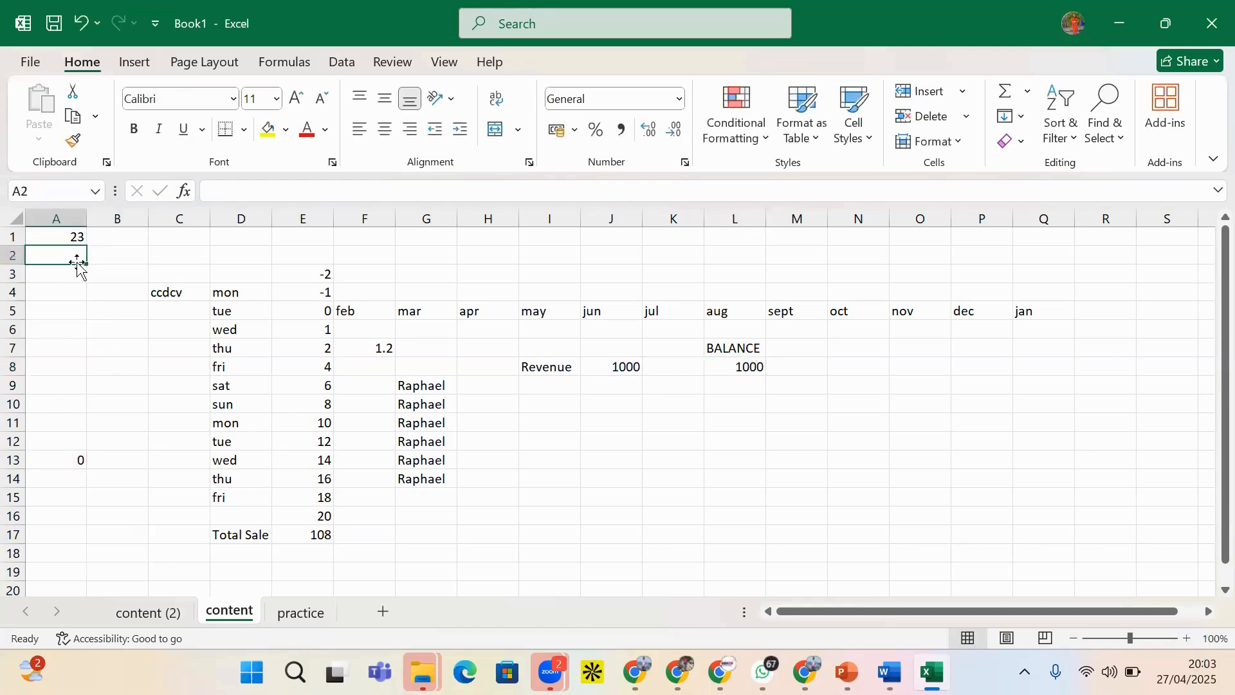
text(44)
click(52, 308)
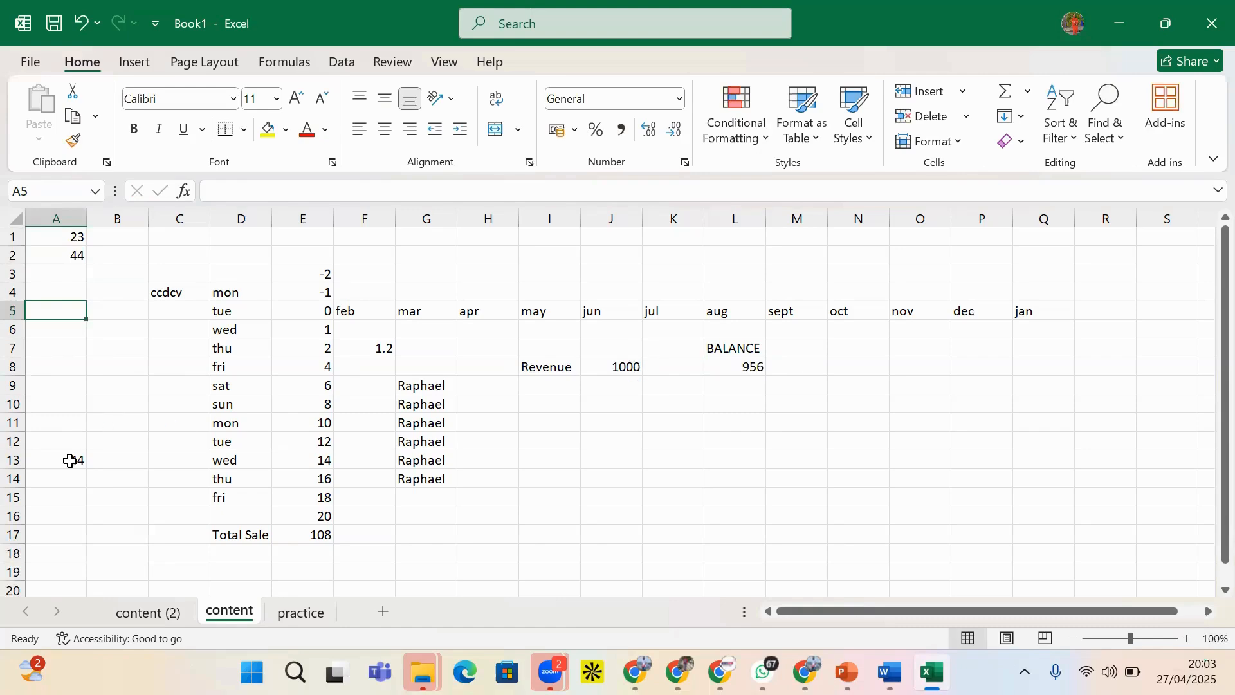
- Enter further expense amounts within the expenses range: 45 in cell A3, 56 in A6 and 565 in A9
click(81, 275)
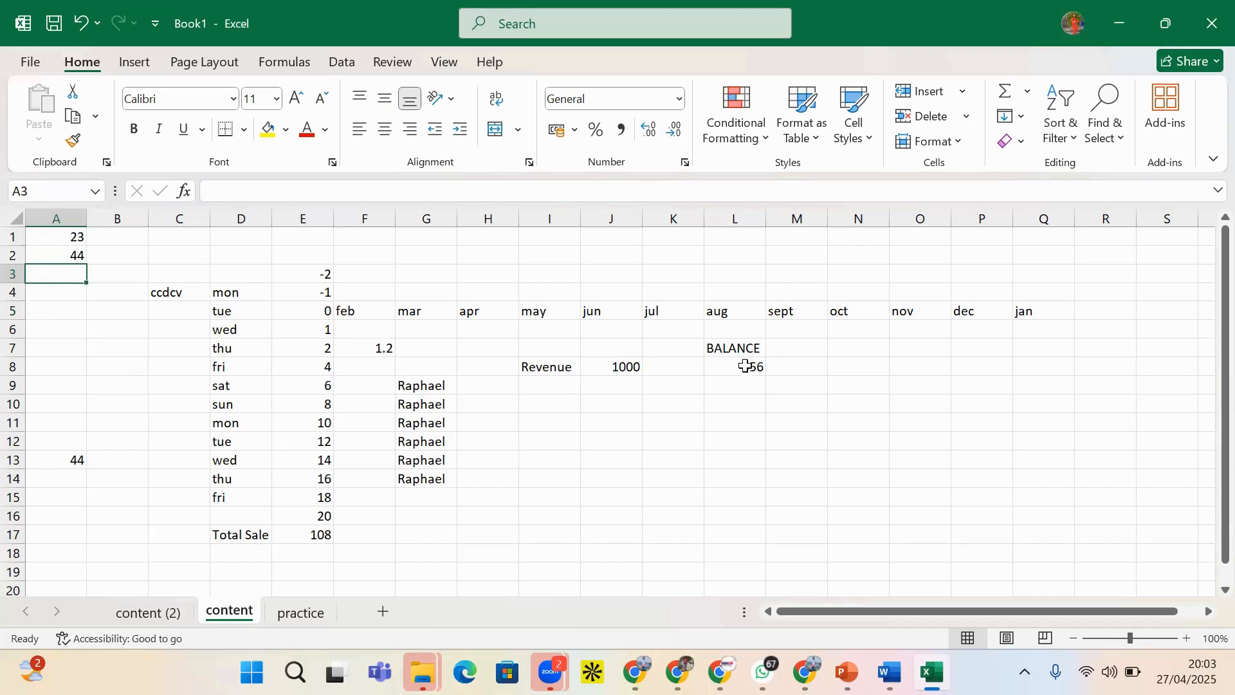
text(45)
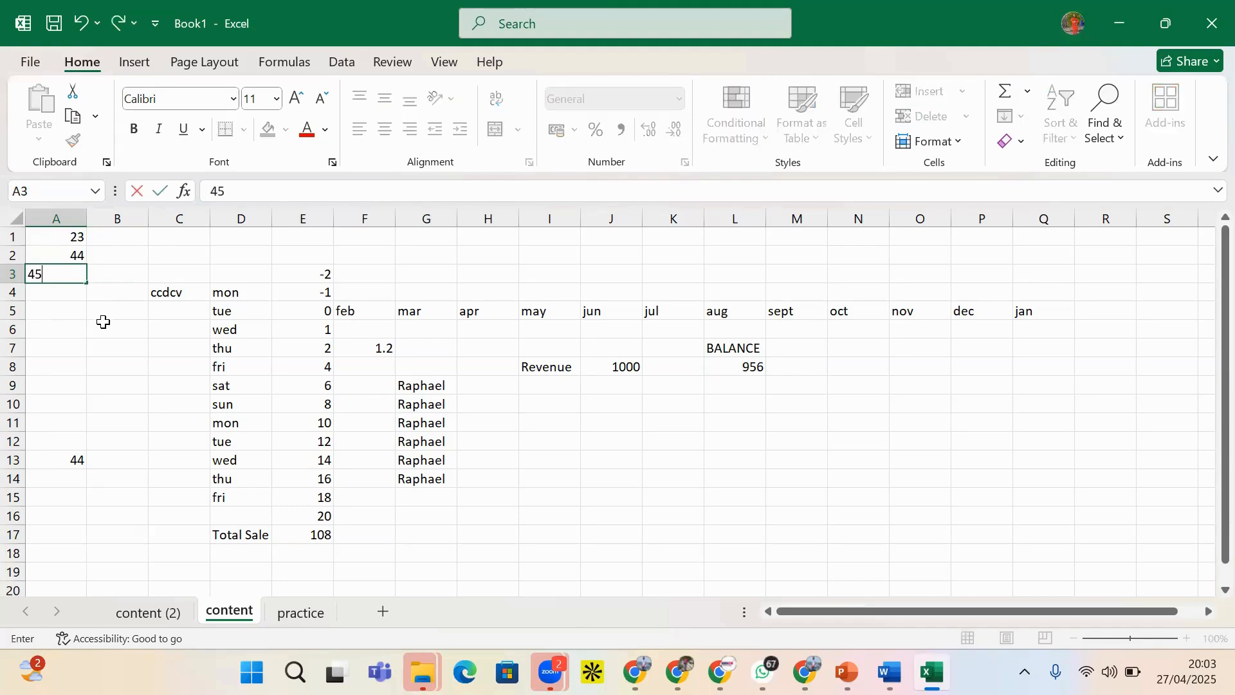
click(59, 332)
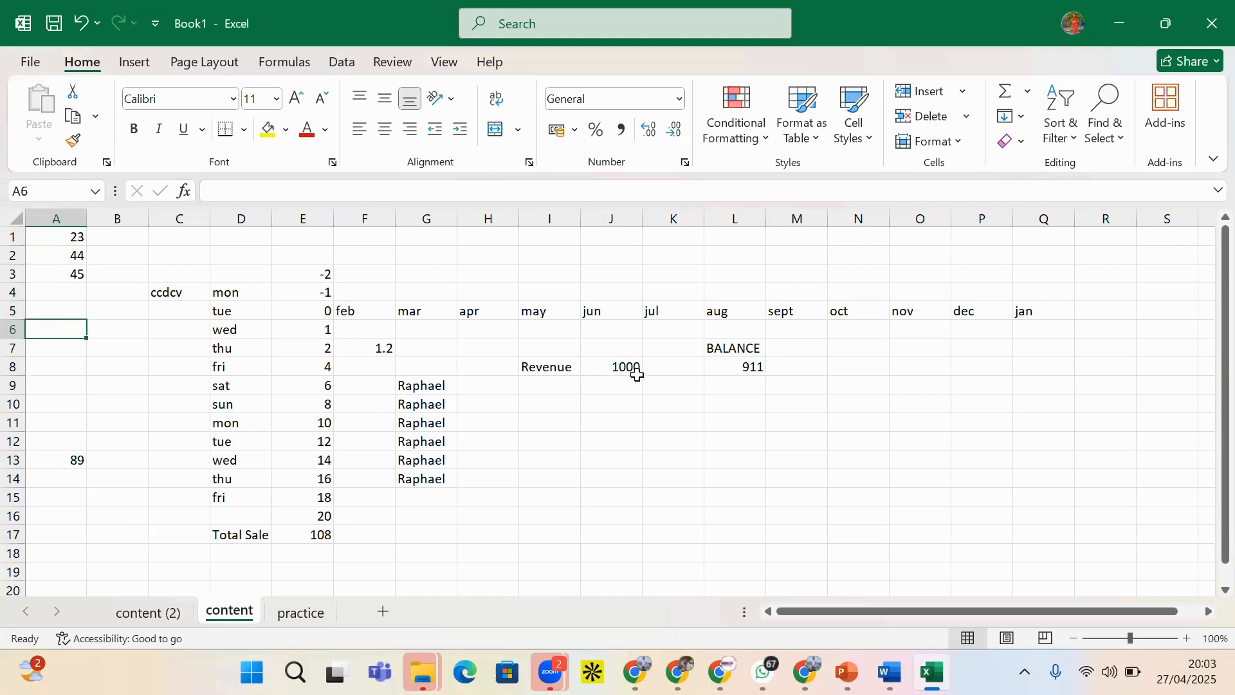
text(56)
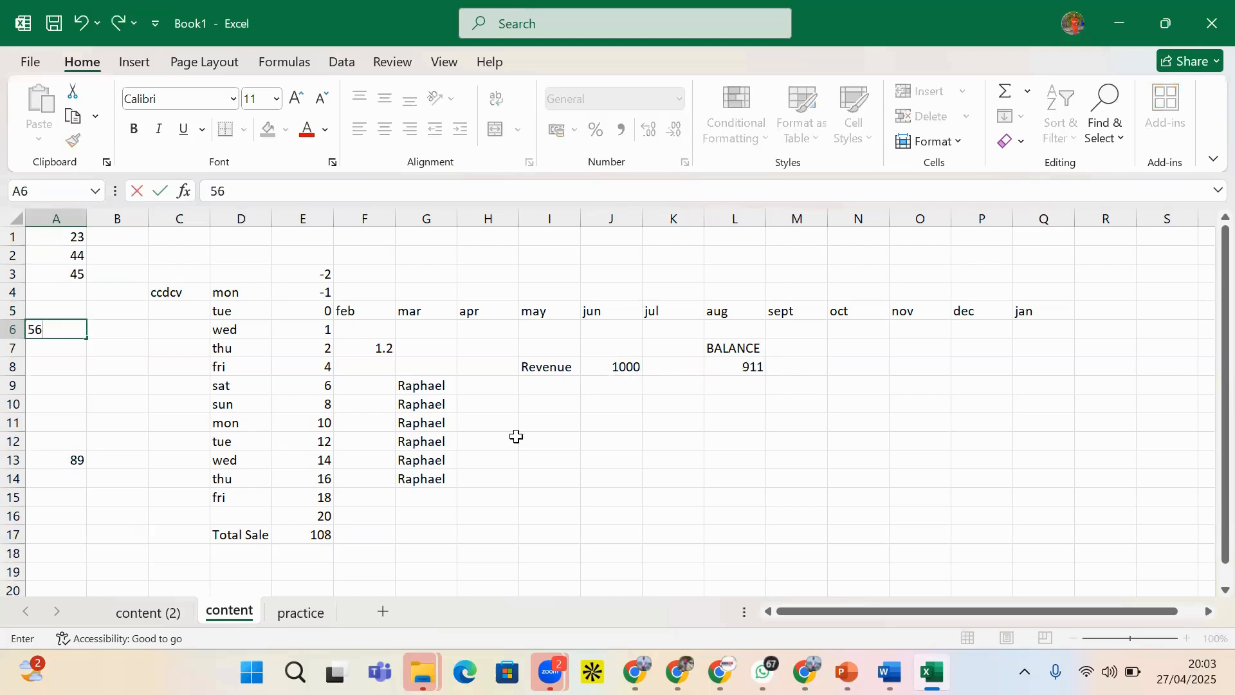
key(Return)
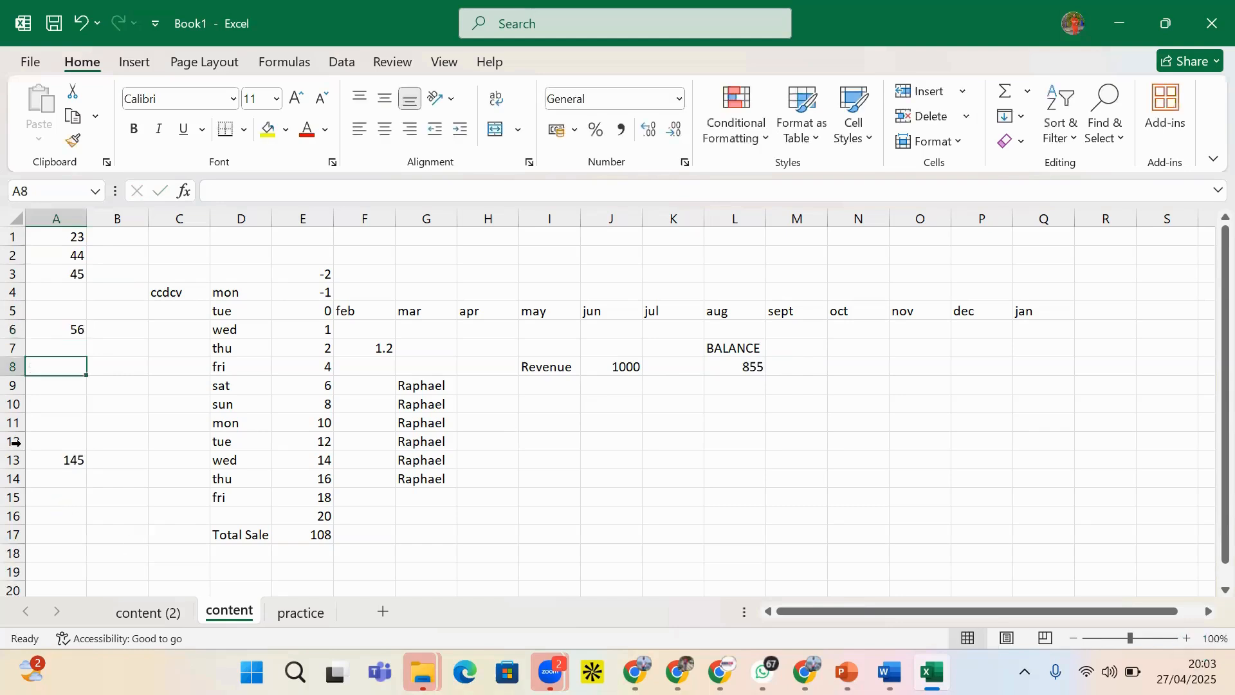
click(93, 372)
click(67, 385)
text(565)
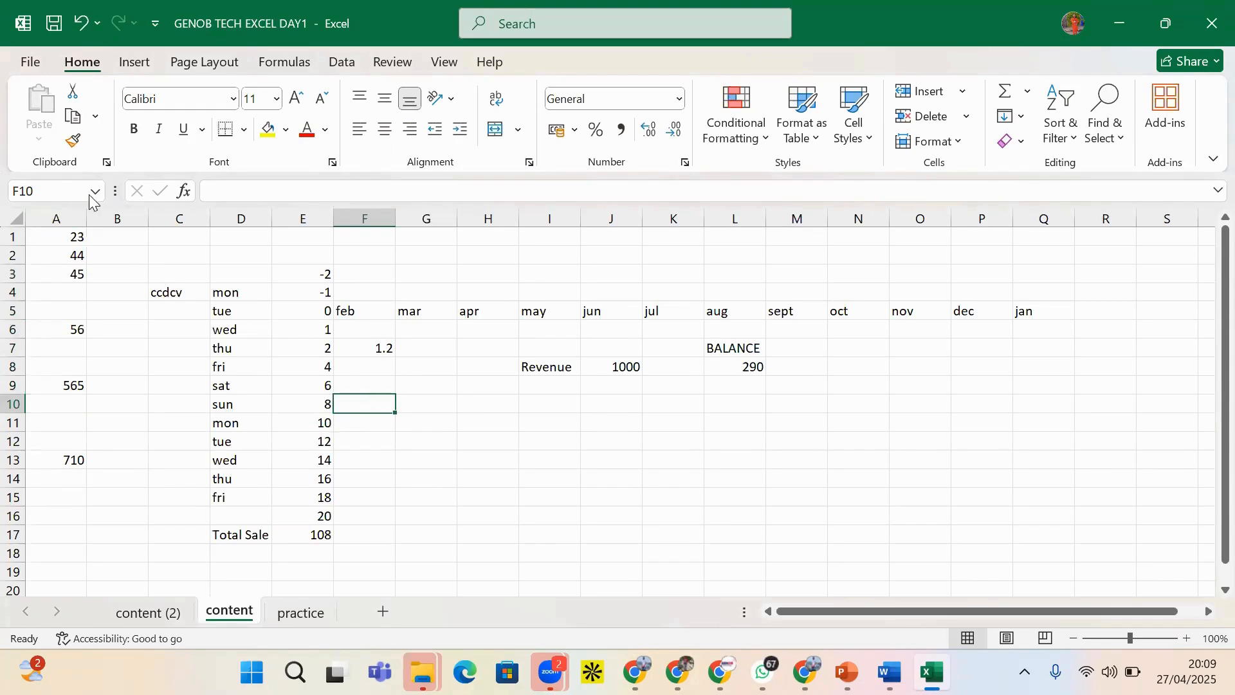
- Check the list of defined names from the content sheet and from the practice sheet
click(95, 191)
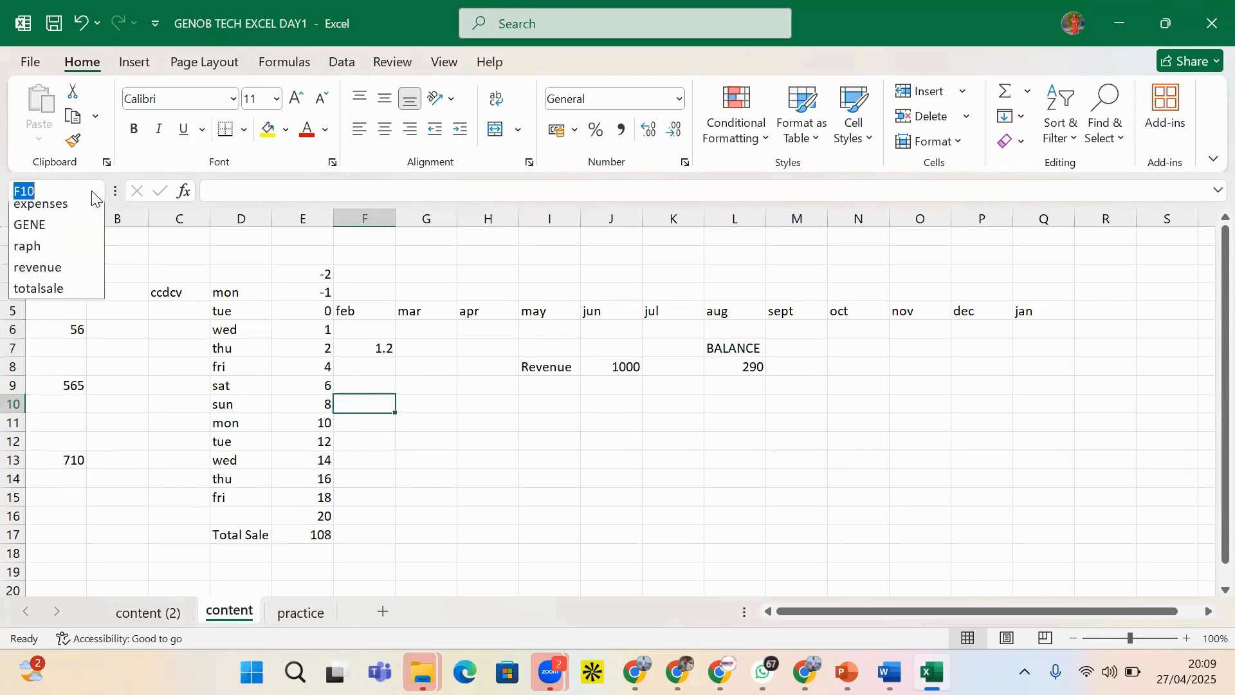
click(190, 326)
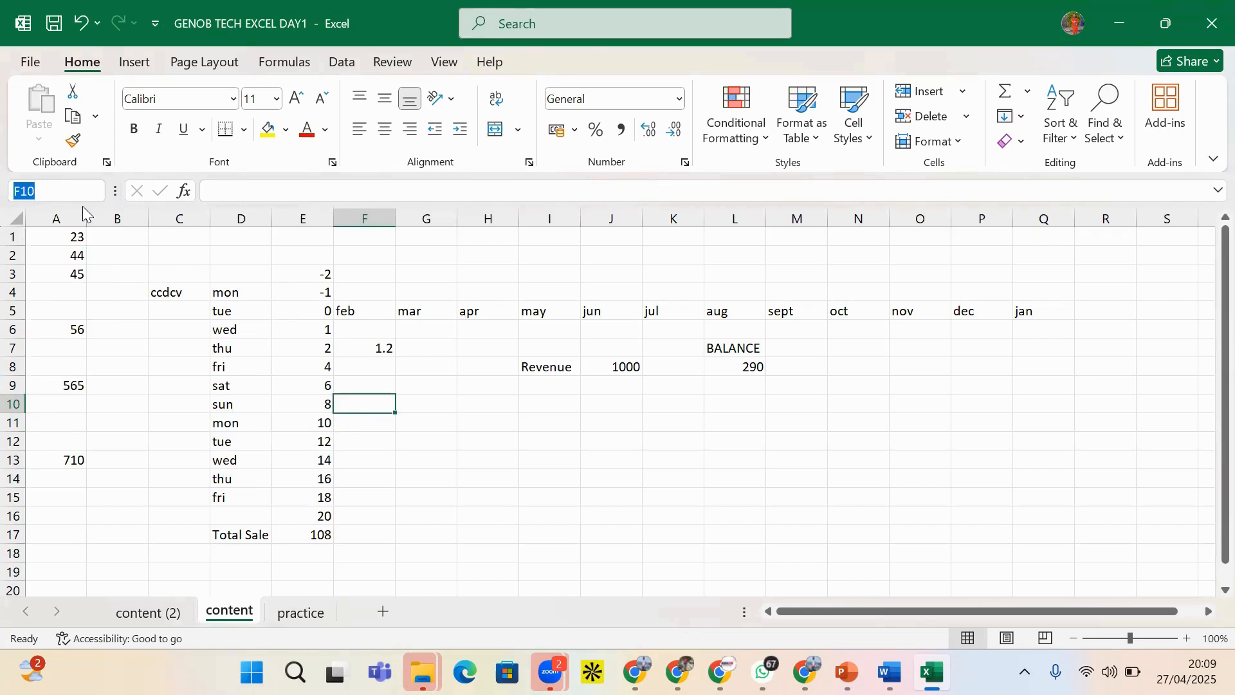
click(114, 273)
click(97, 191)
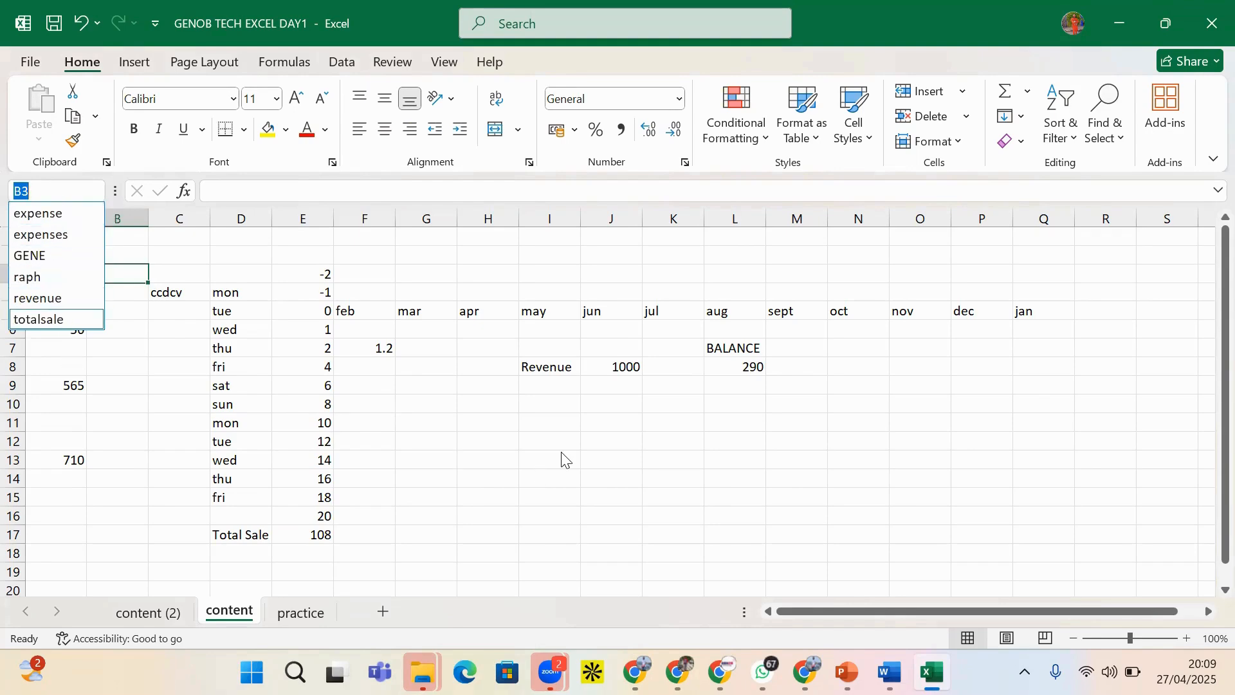
key(Escape)
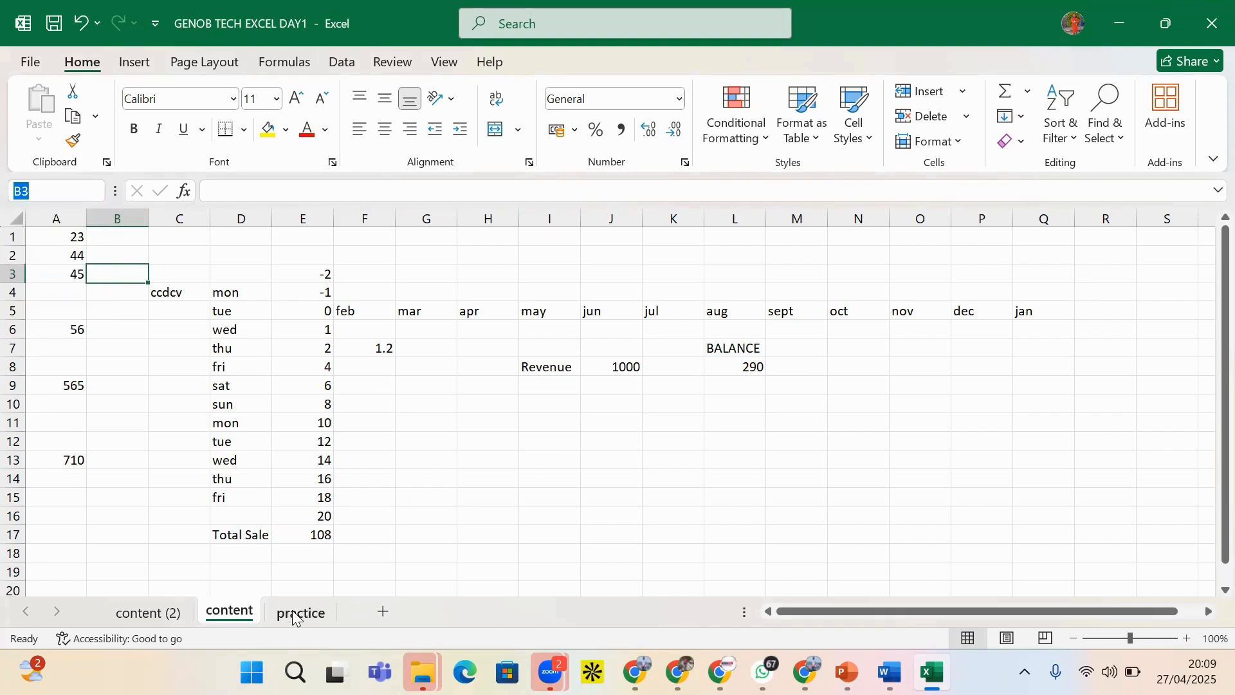
click(293, 617)
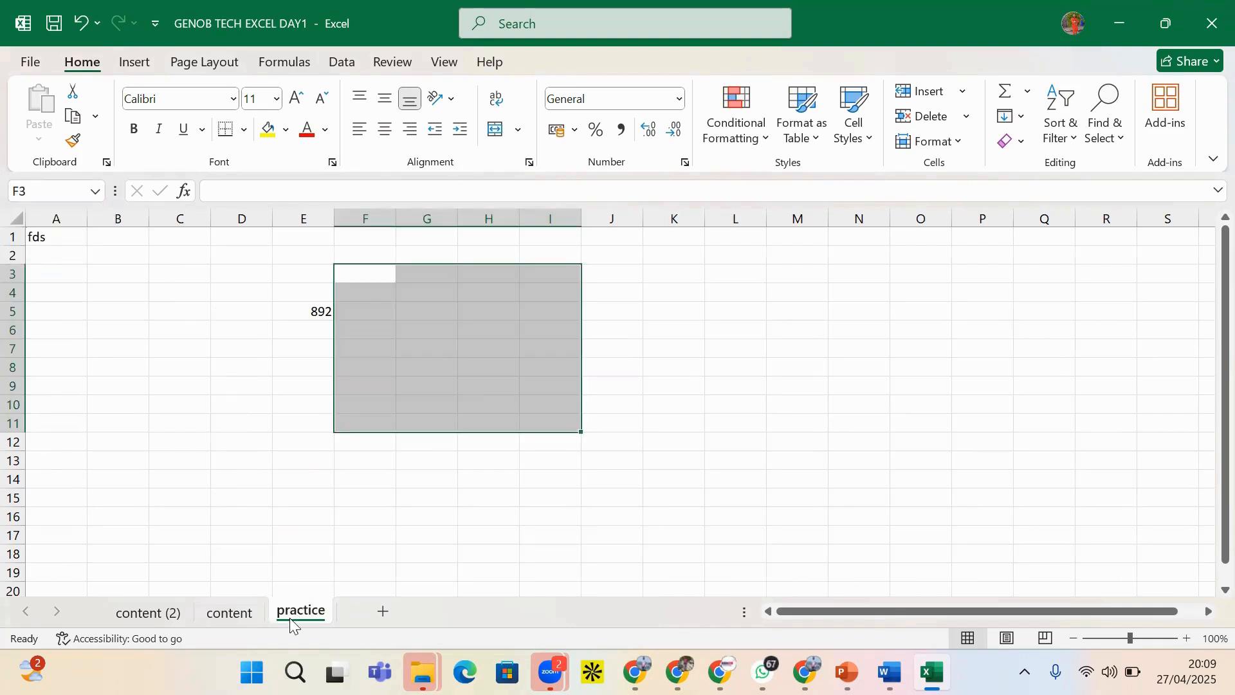
drag(325, 408, 307, 386)
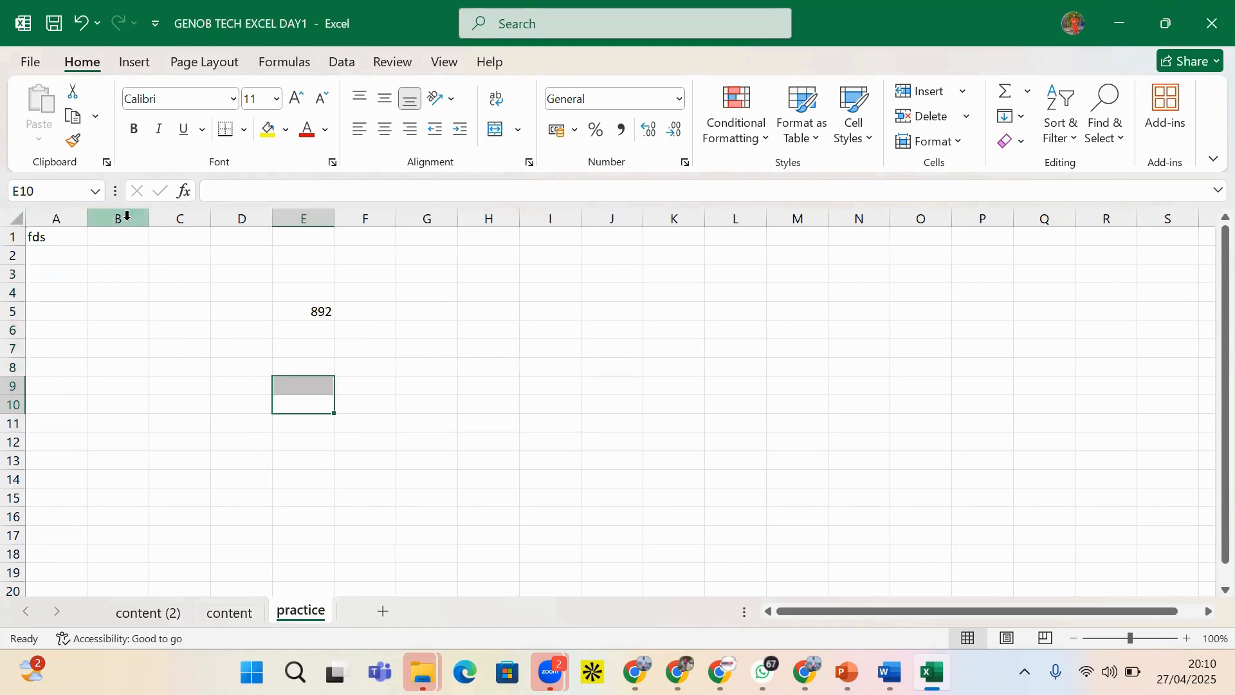
click(95, 188)
click(96, 190)
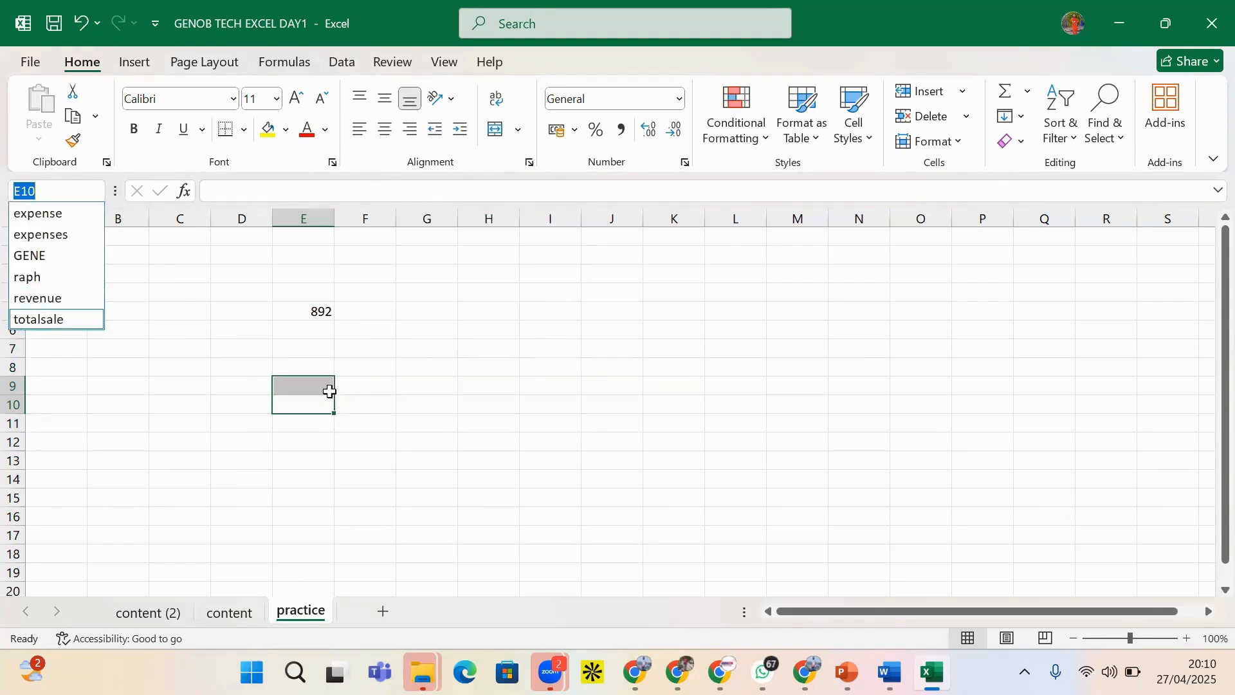
key(Escape)
- Define the name EXAMS for the range E3:H10 on the practice sheet
drag(300, 276, 317, 384)
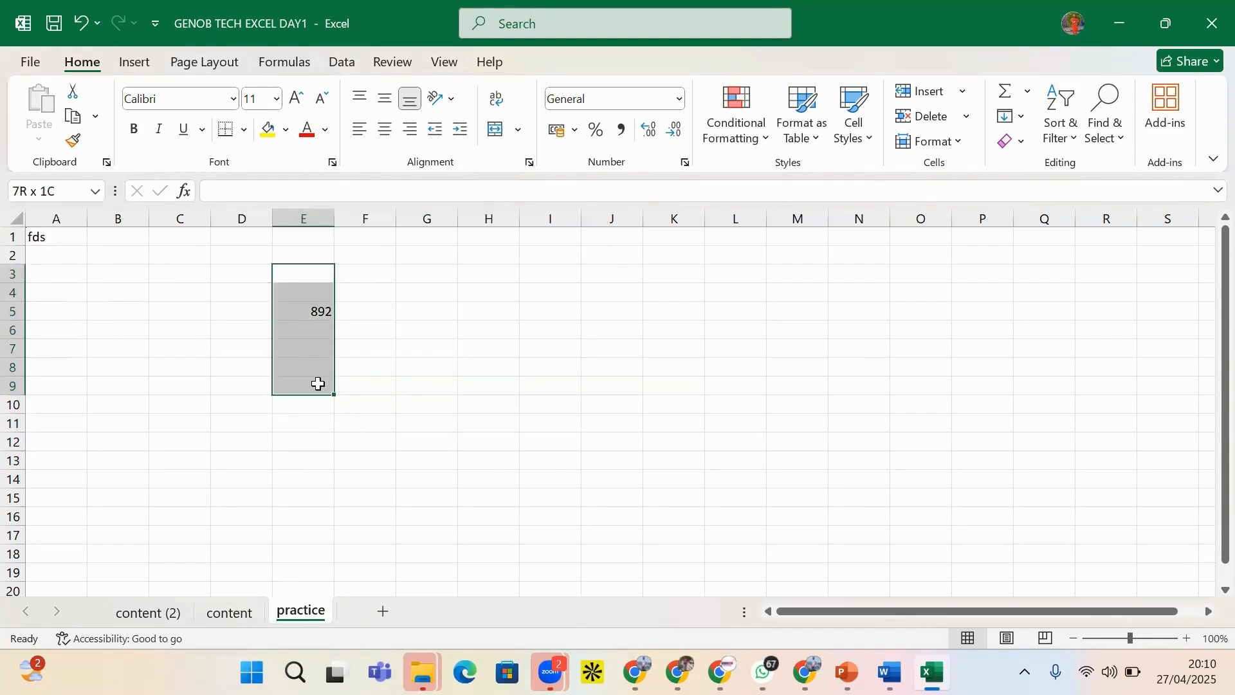
click(298, 307)
drag(301, 273, 479, 403)
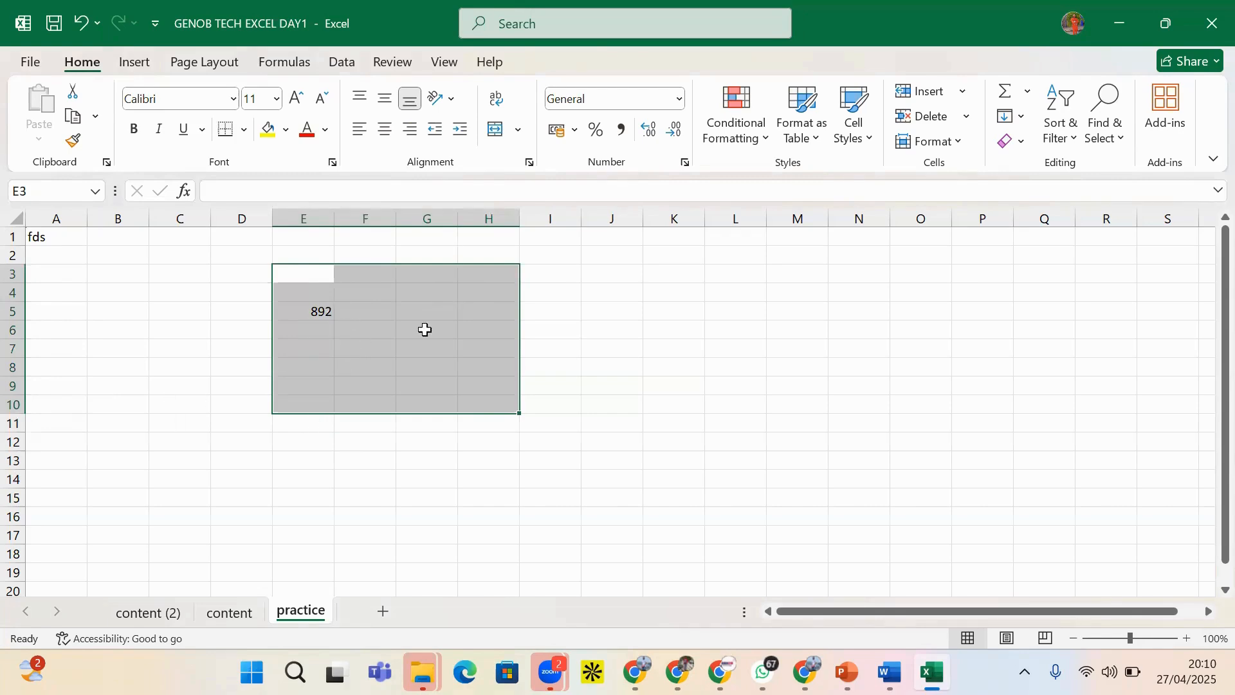
click(49, 192)
text(EXAMS)
click(639, 407)
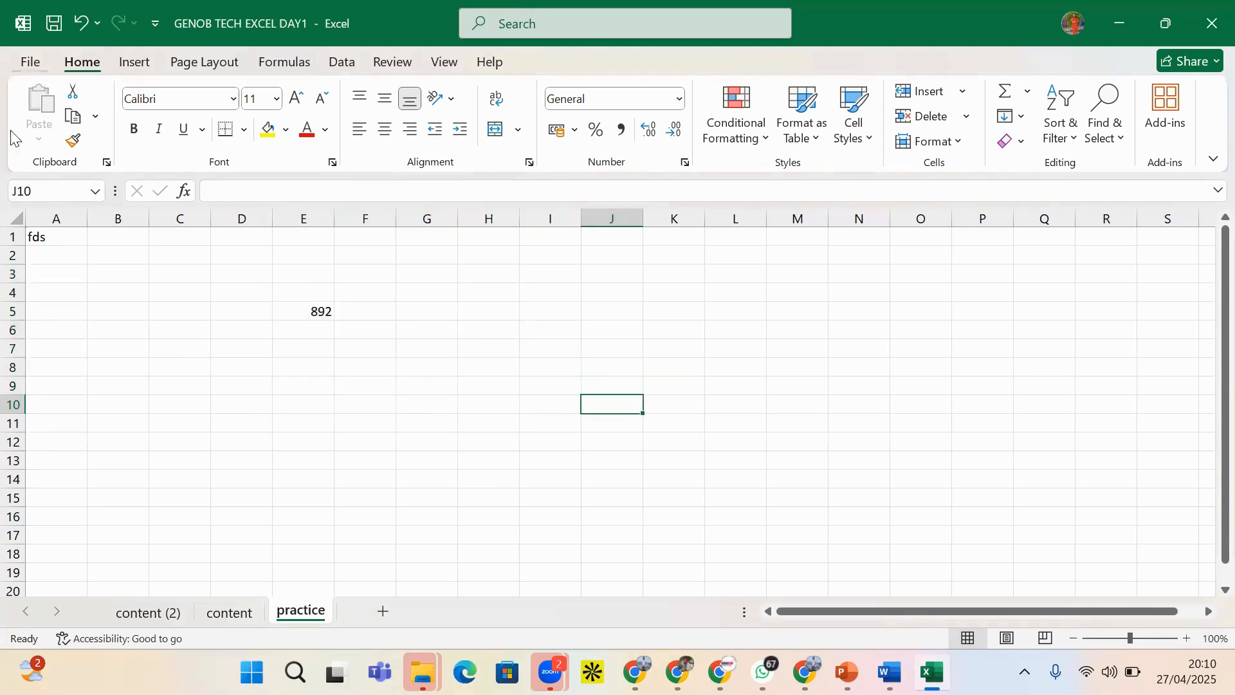
click(62, 201)
text(EXAMS)
key(Return)
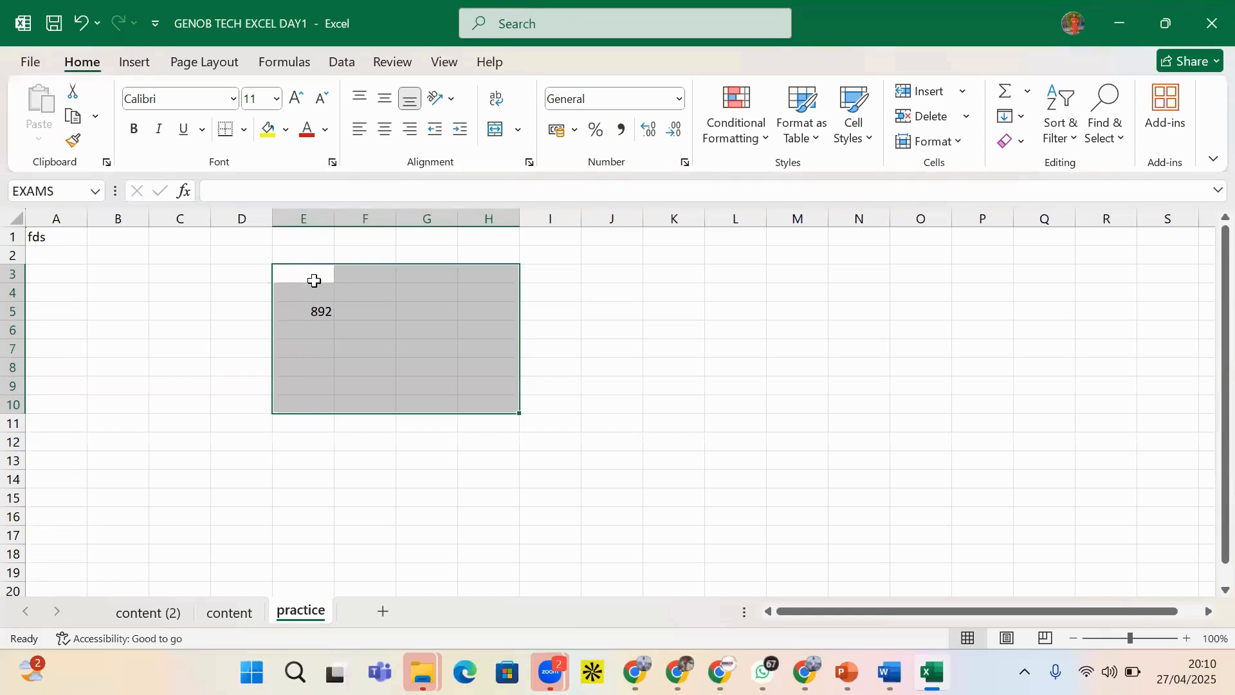
- Look for the name EXAMS in the defined names list on both the practice and content sheets
click(313, 284)
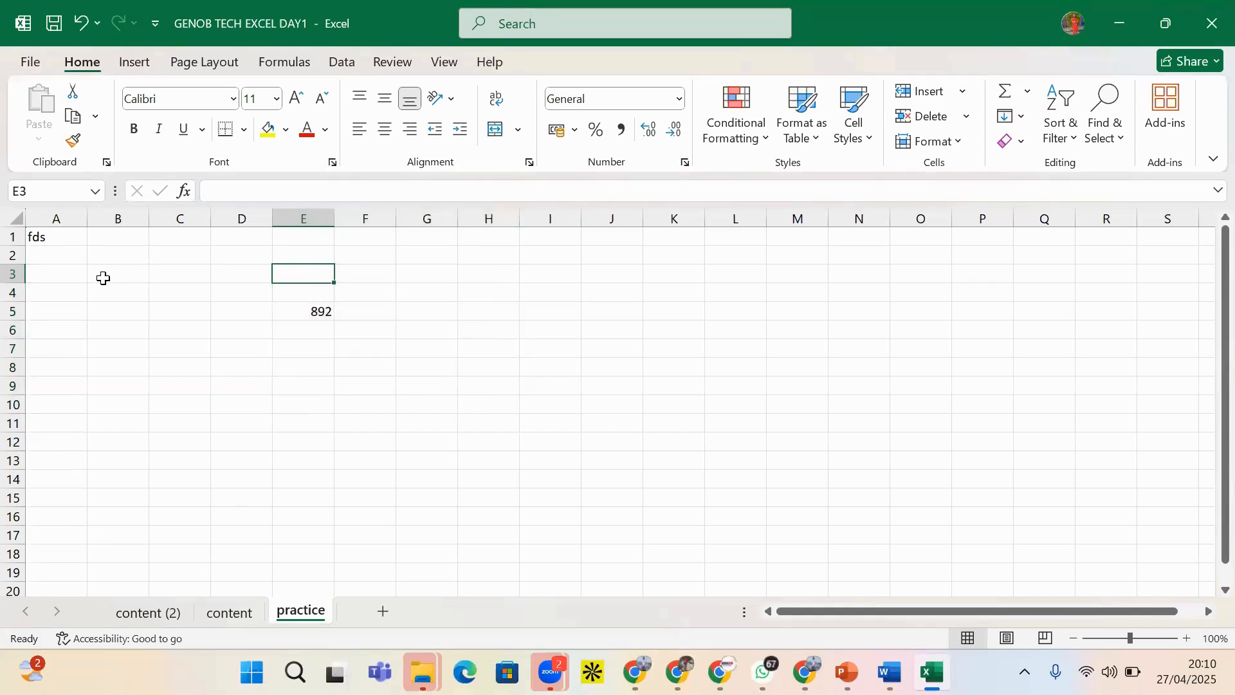
click(95, 188)
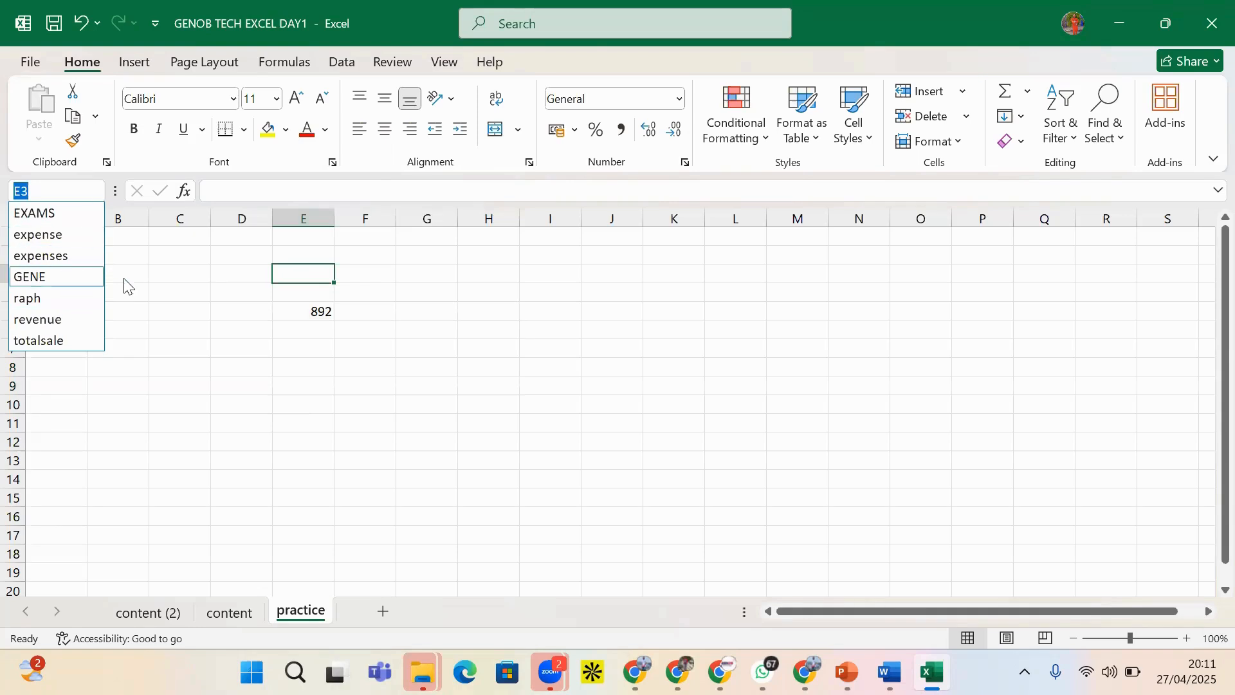
click(168, 619)
click(213, 620)
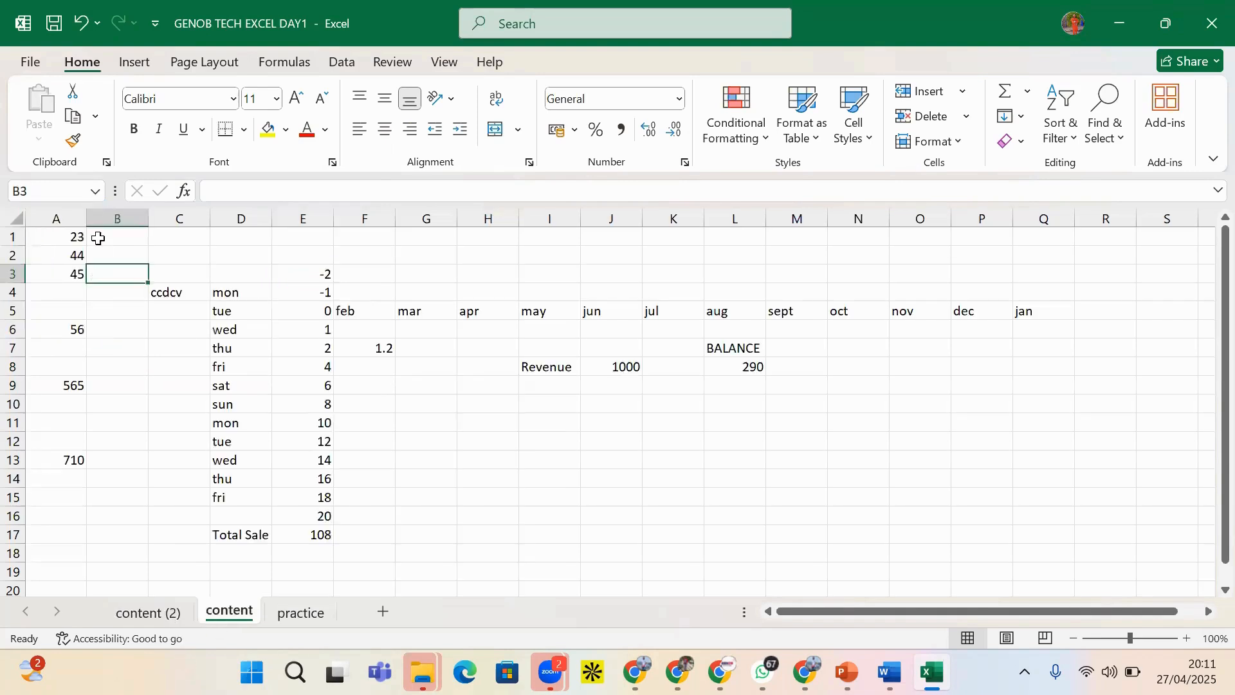
click(96, 191)
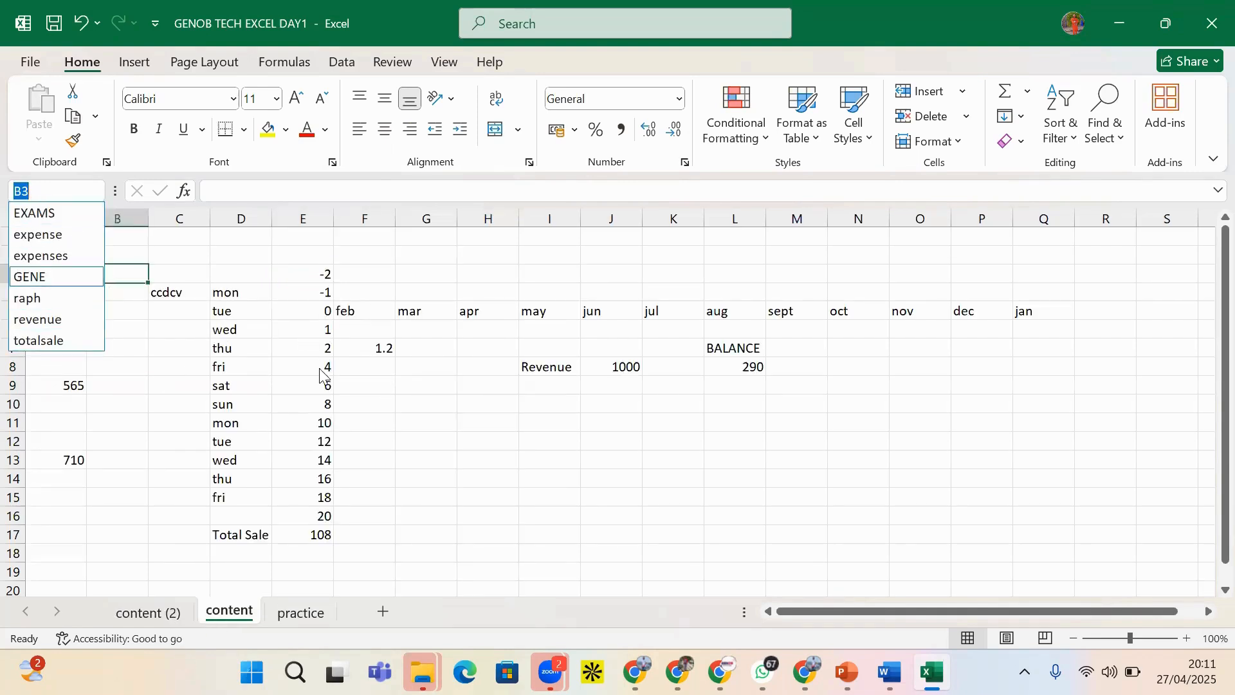
click(290, 616)
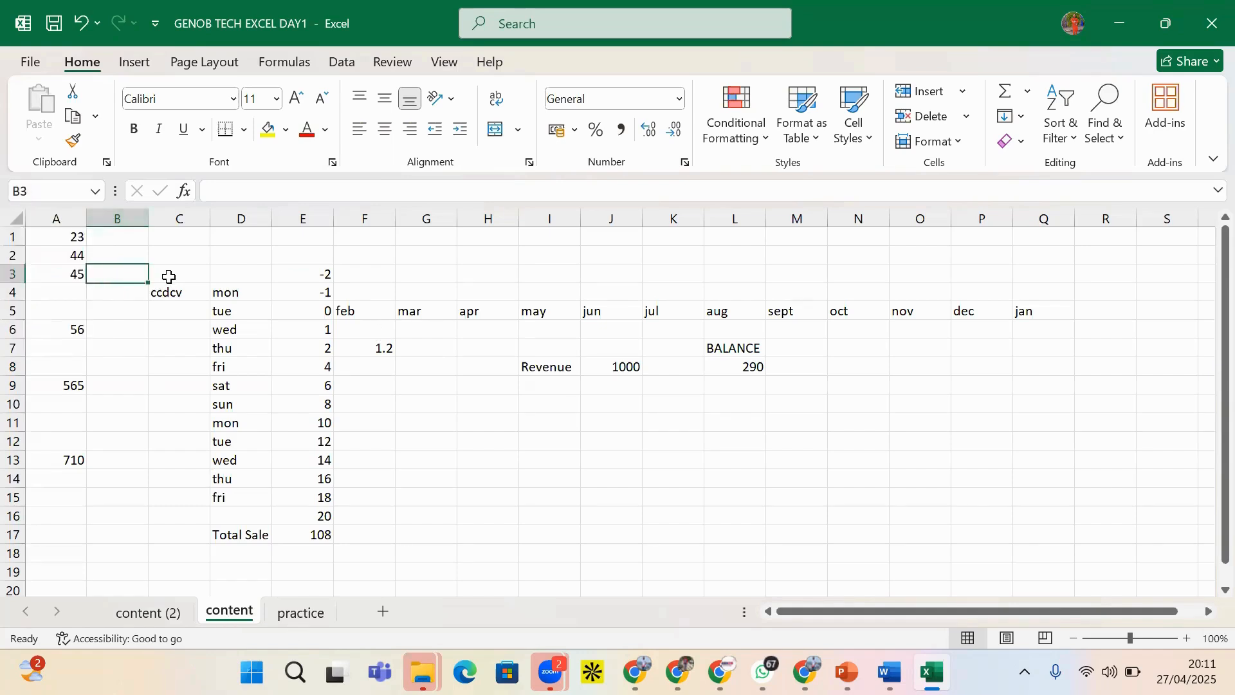
click(168, 272)
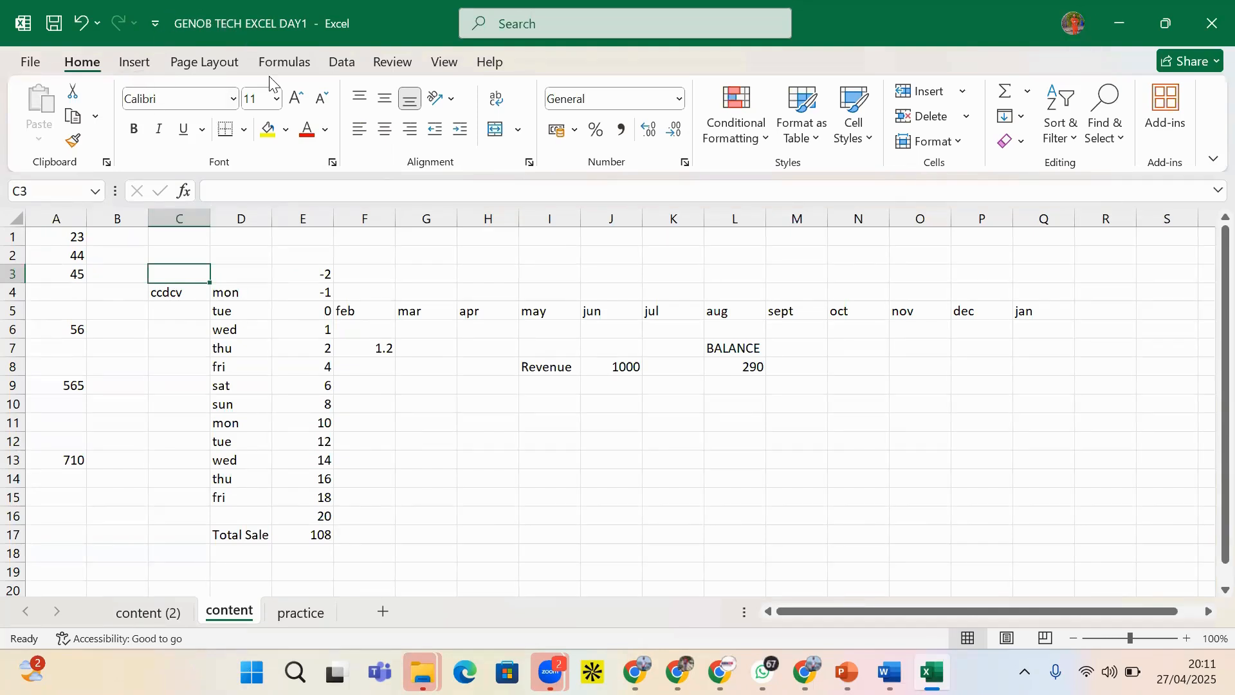
click(314, 613)
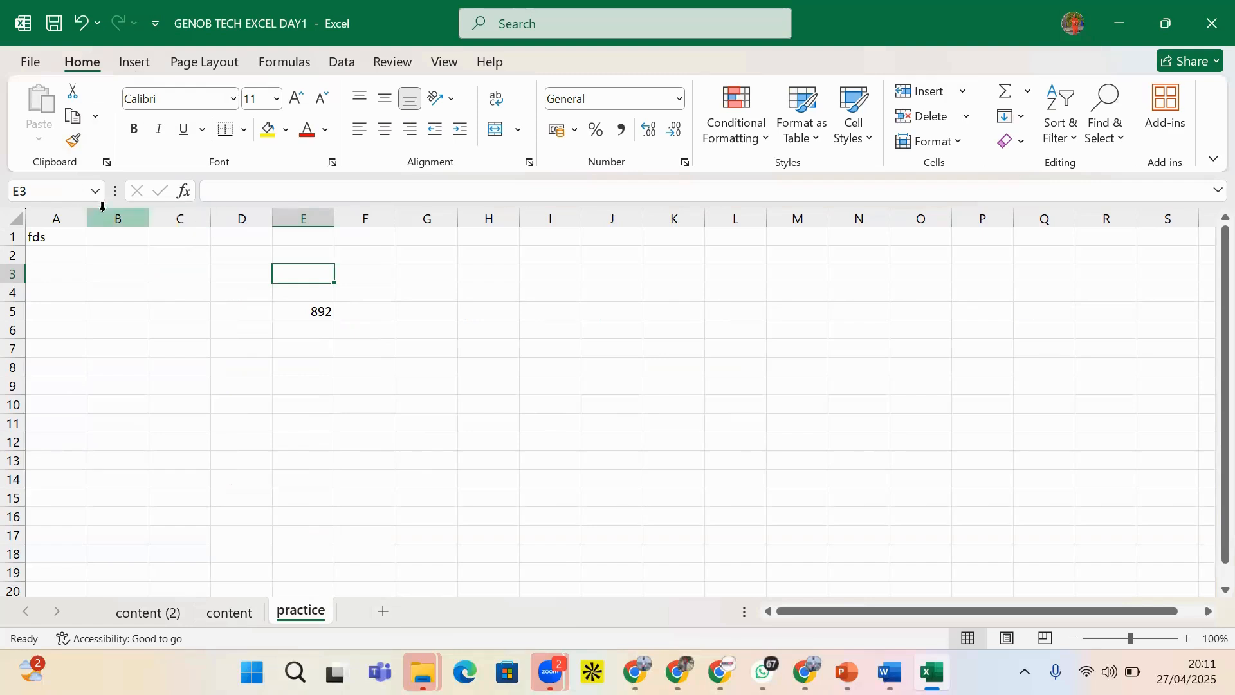
click(96, 190)
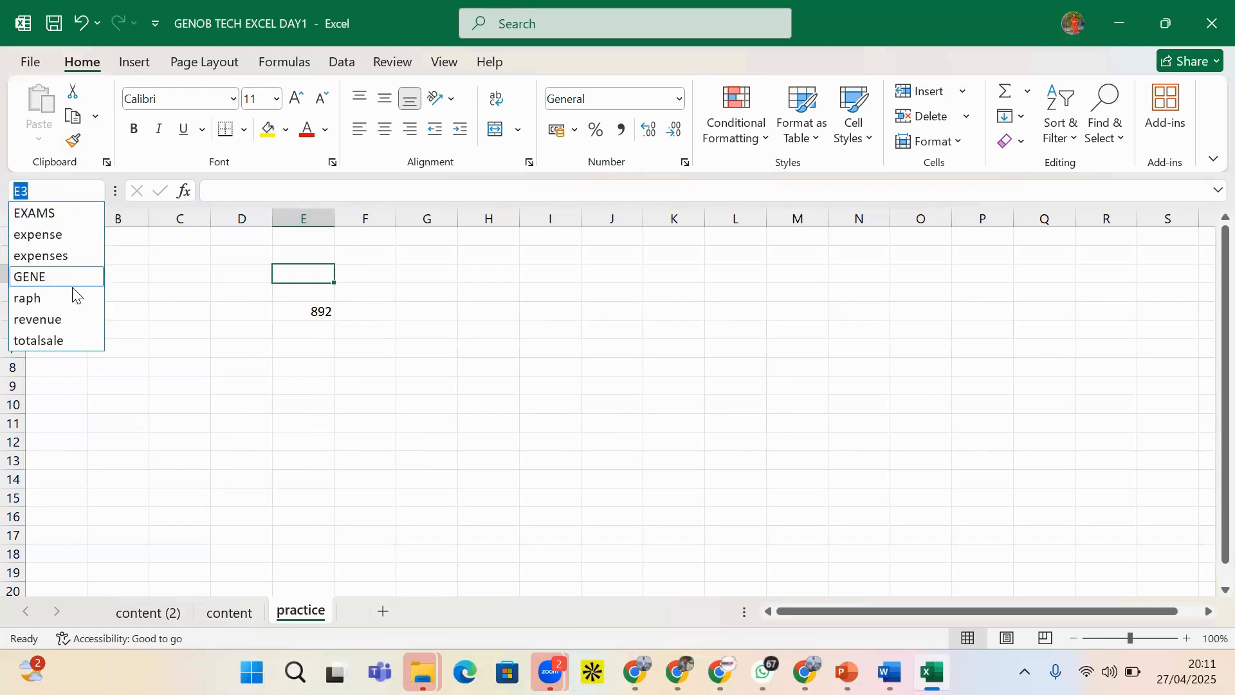
click(245, 331)
drag(215, 267, 419, 408)
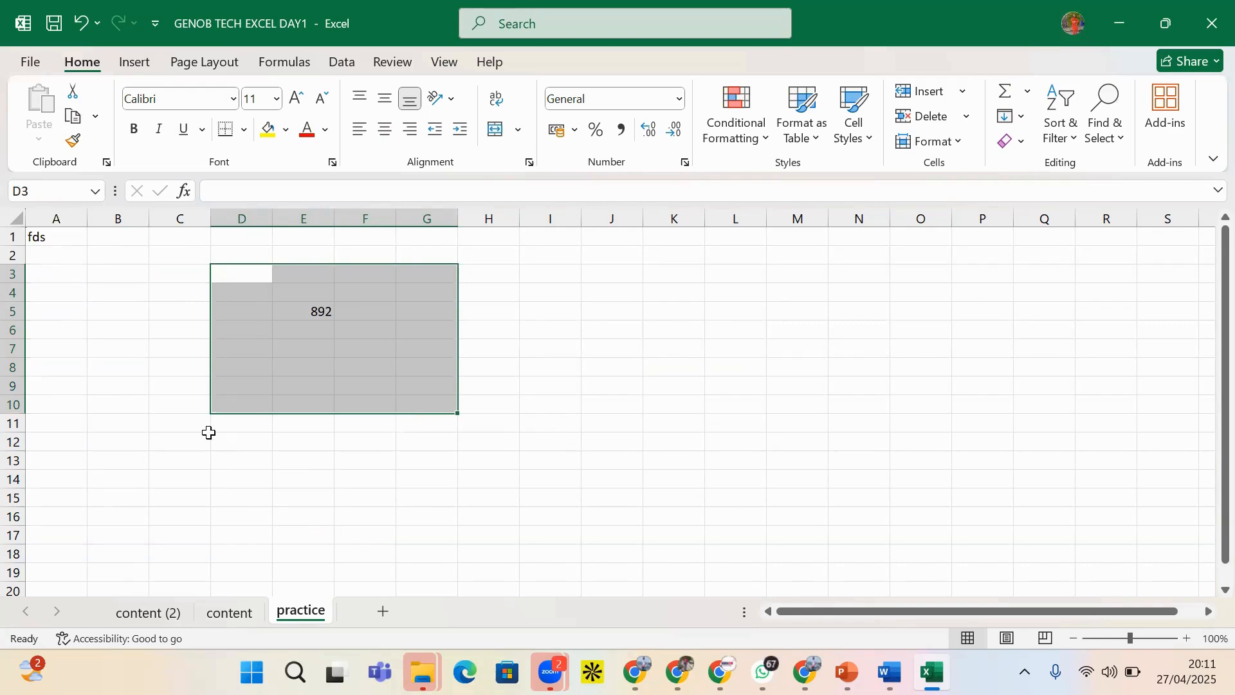
click(258, 333)
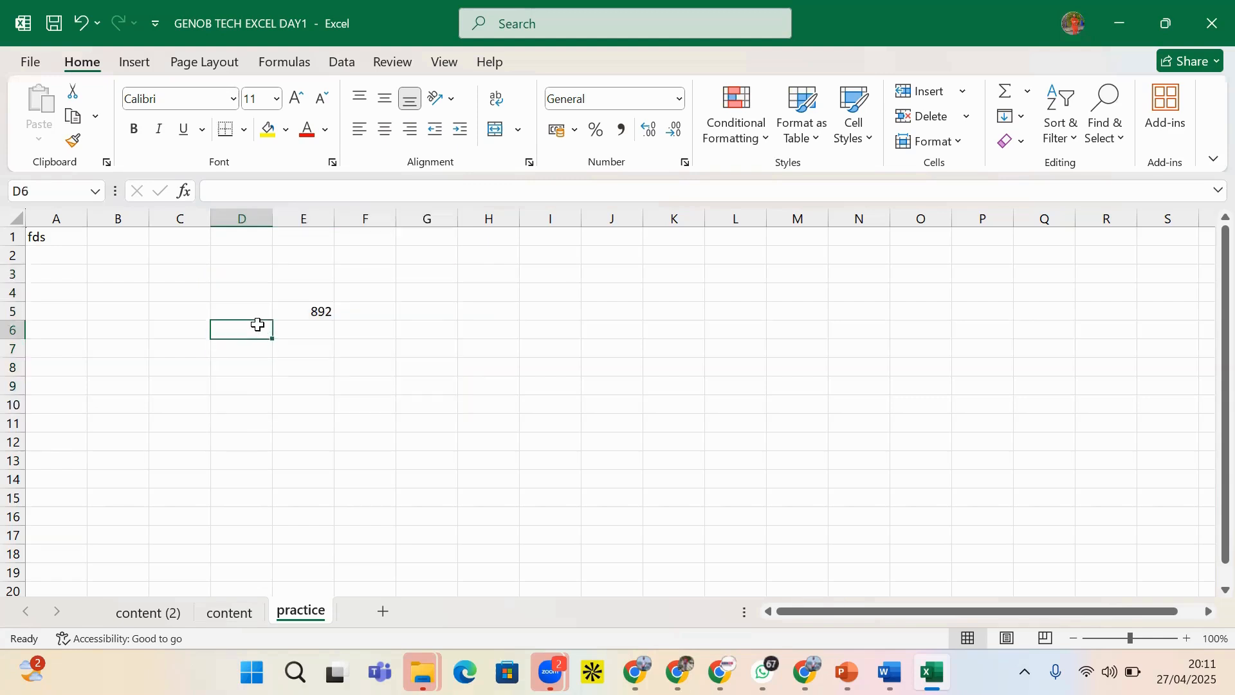
click(242, 309)
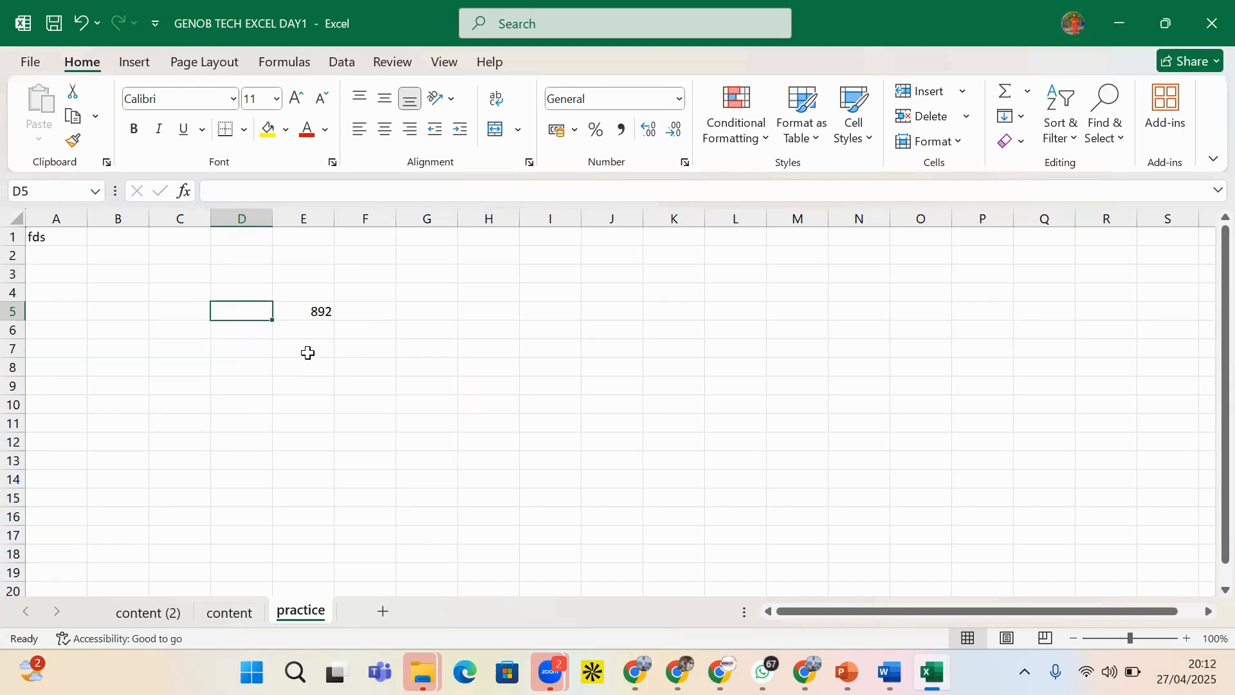
click(230, 285)
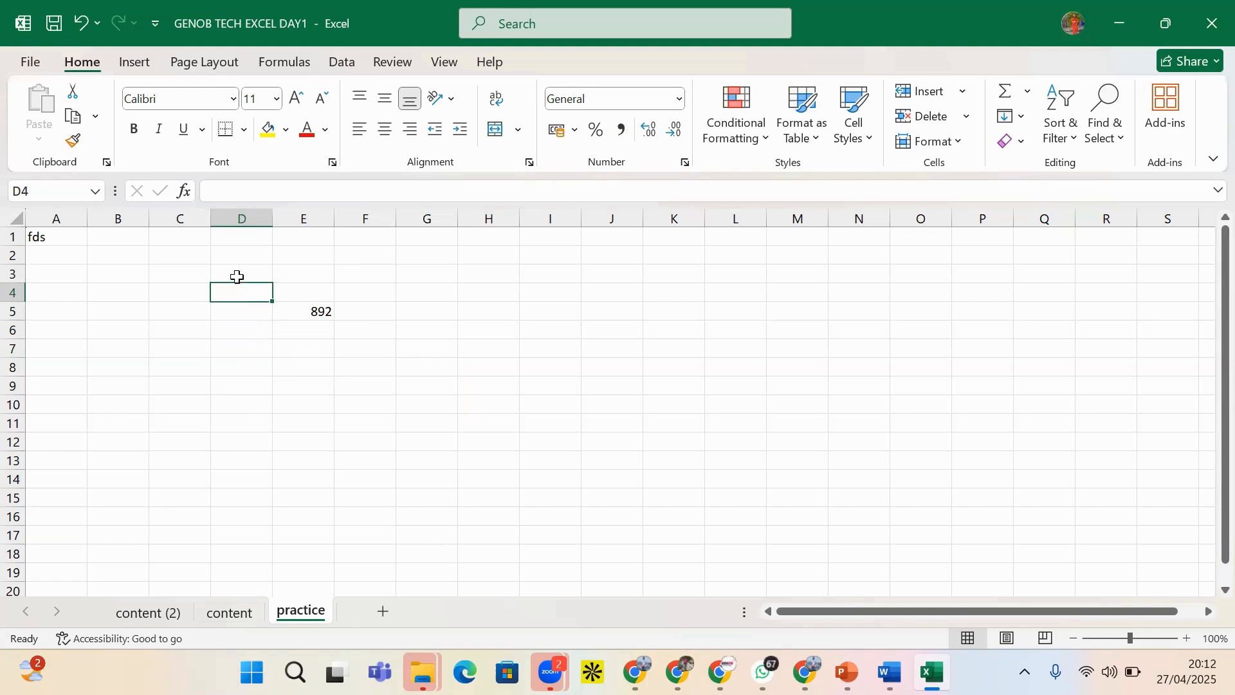
drag(241, 272, 248, 342)
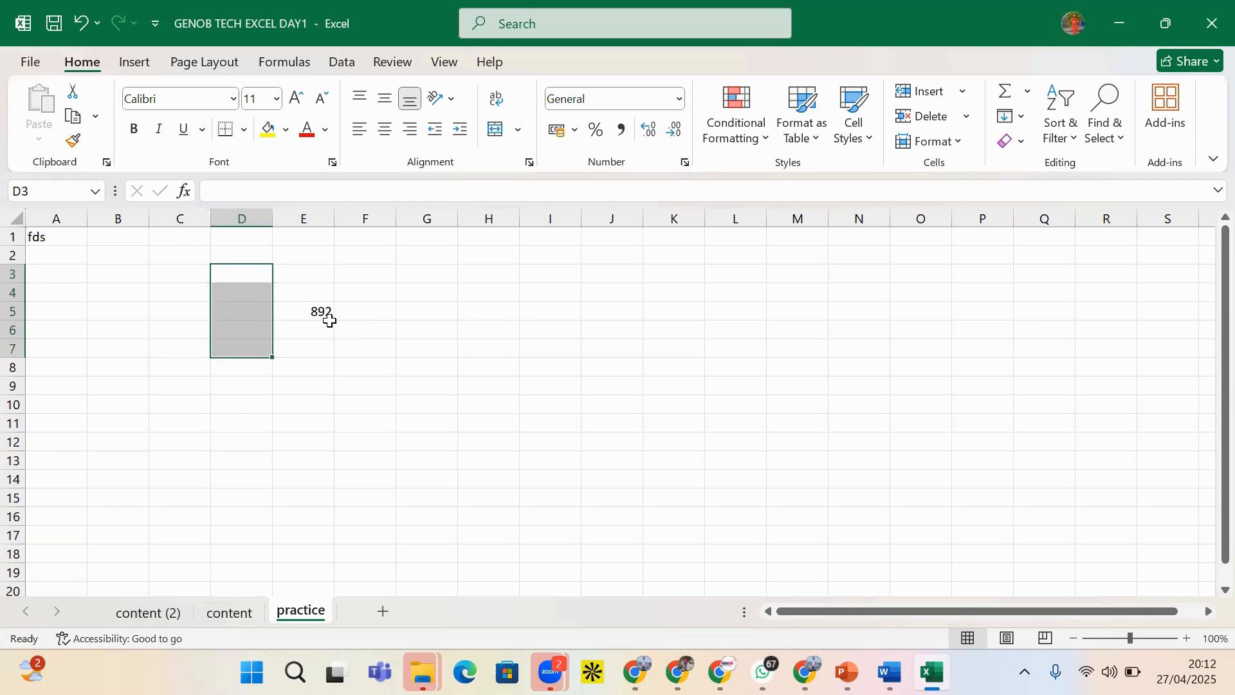
click(224, 304)
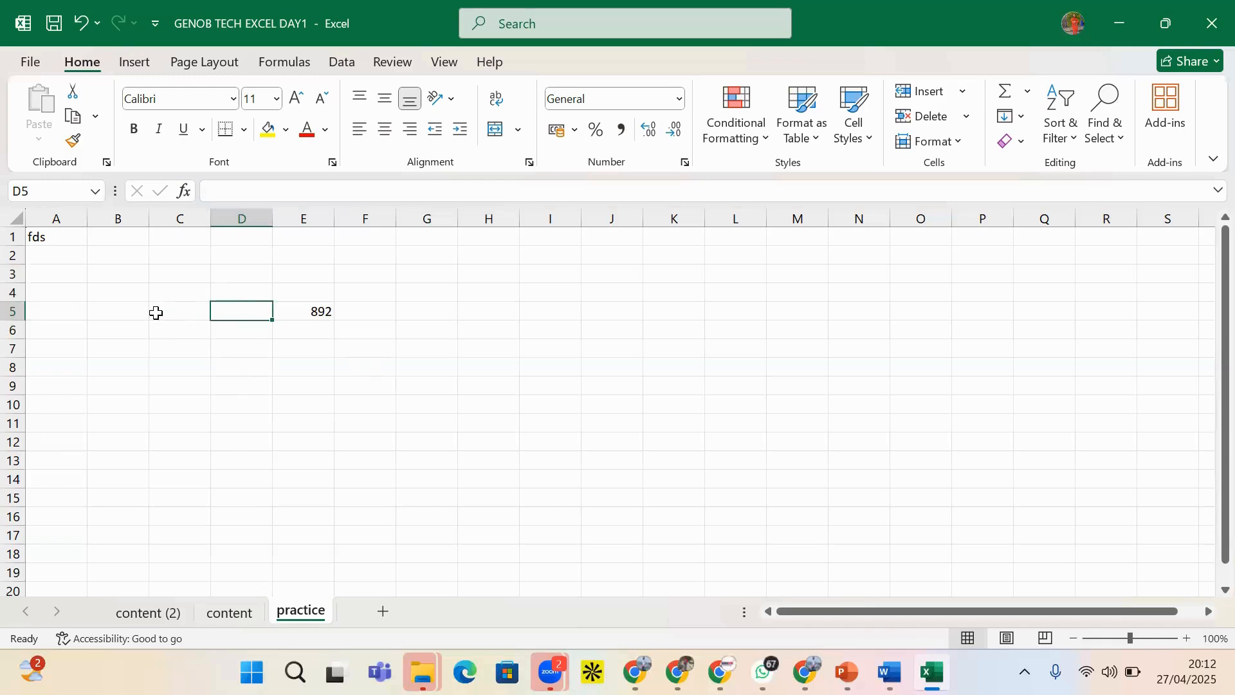
- Compare the defined names listed on the practice sheet with those listed on the content sheet
click(95, 191)
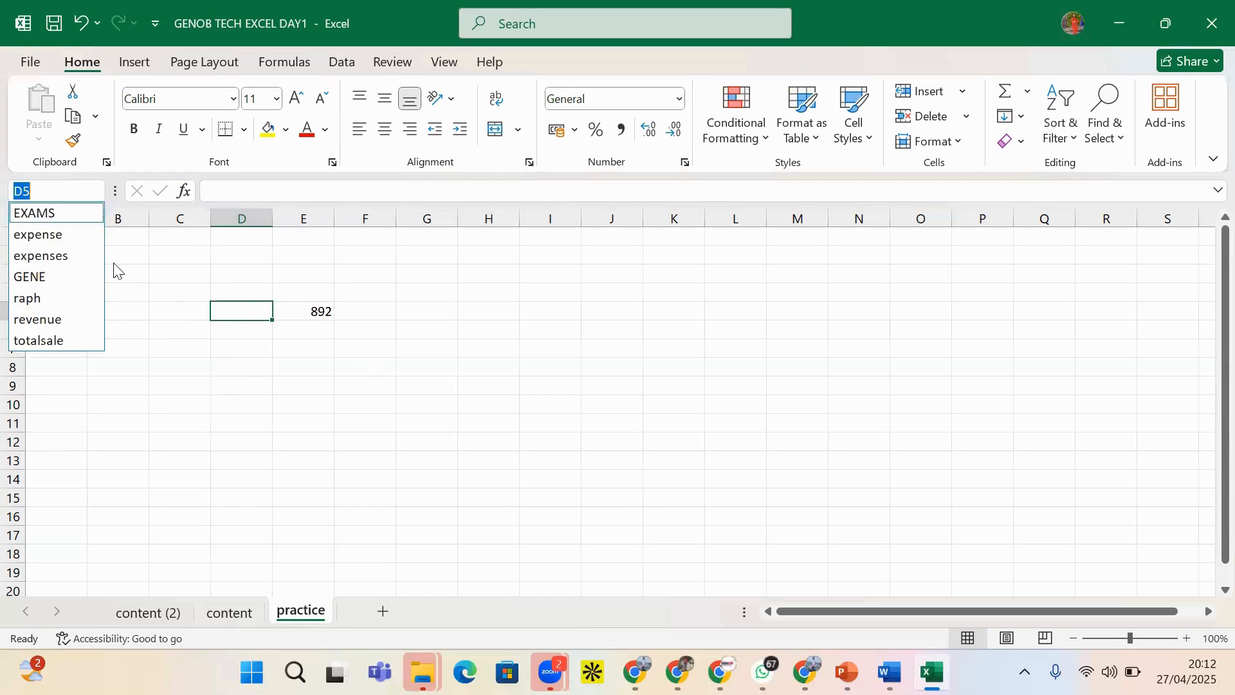
click(214, 322)
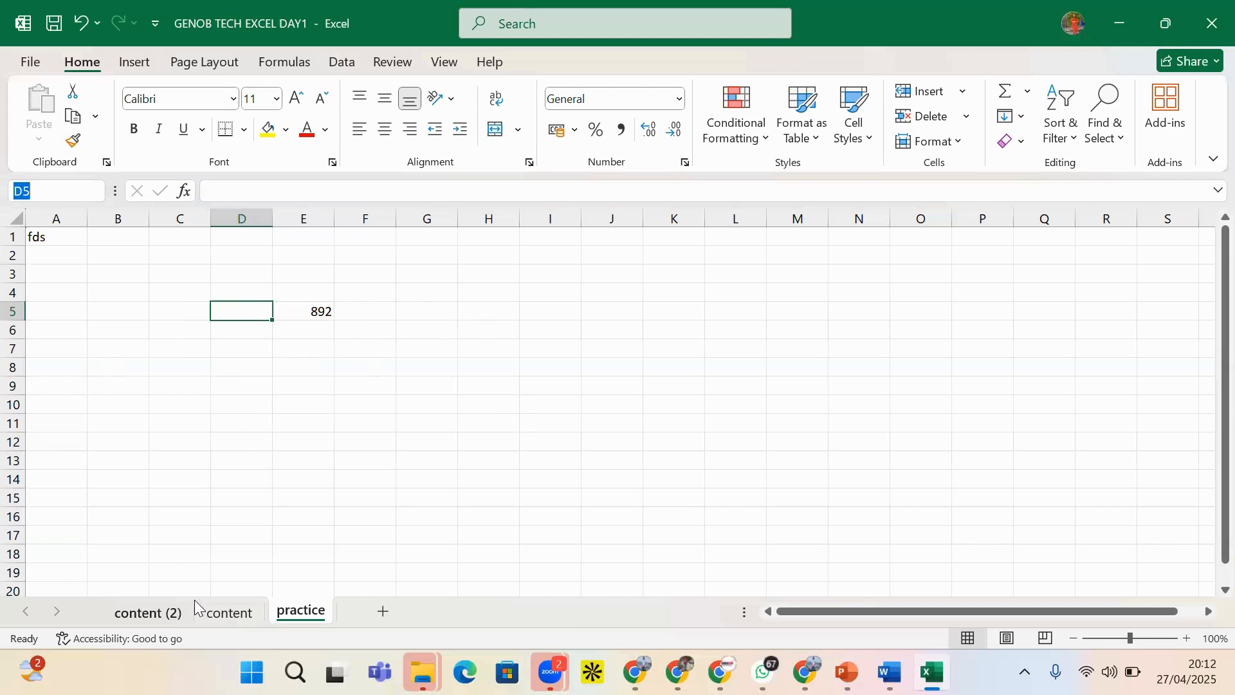
click(215, 615)
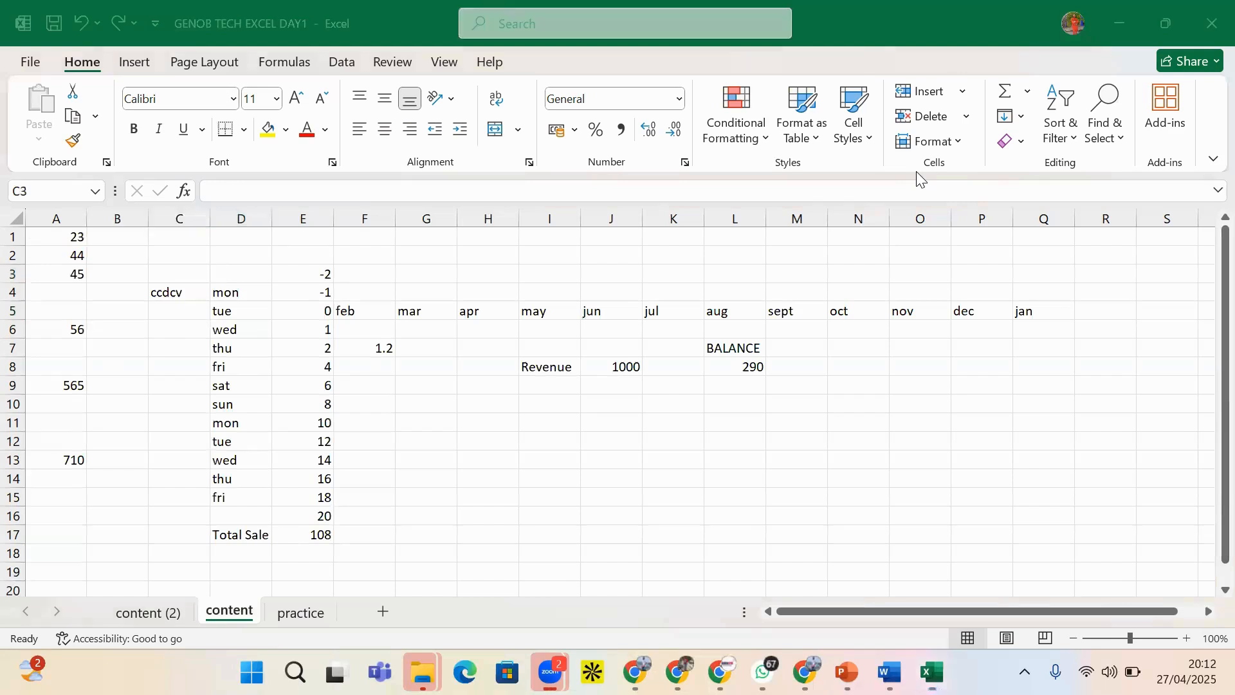
click(97, 191)
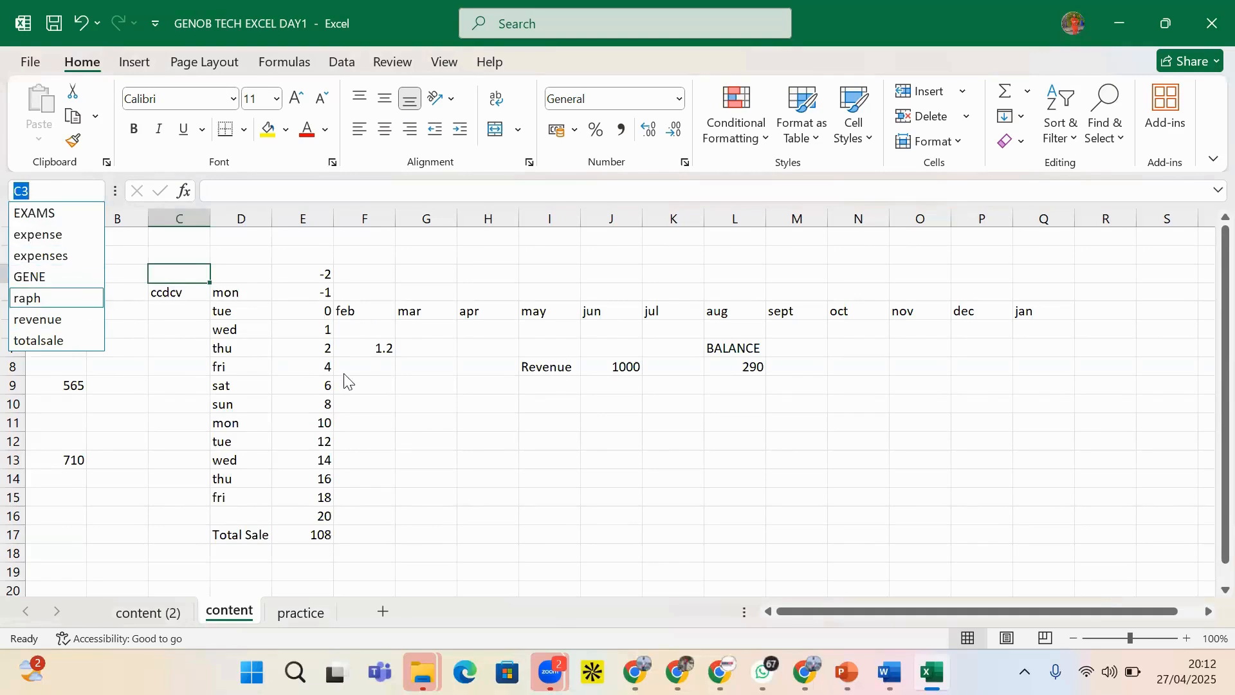
- Select the empty range H9:H13 on the content sheet
click(503, 402)
click(503, 403)
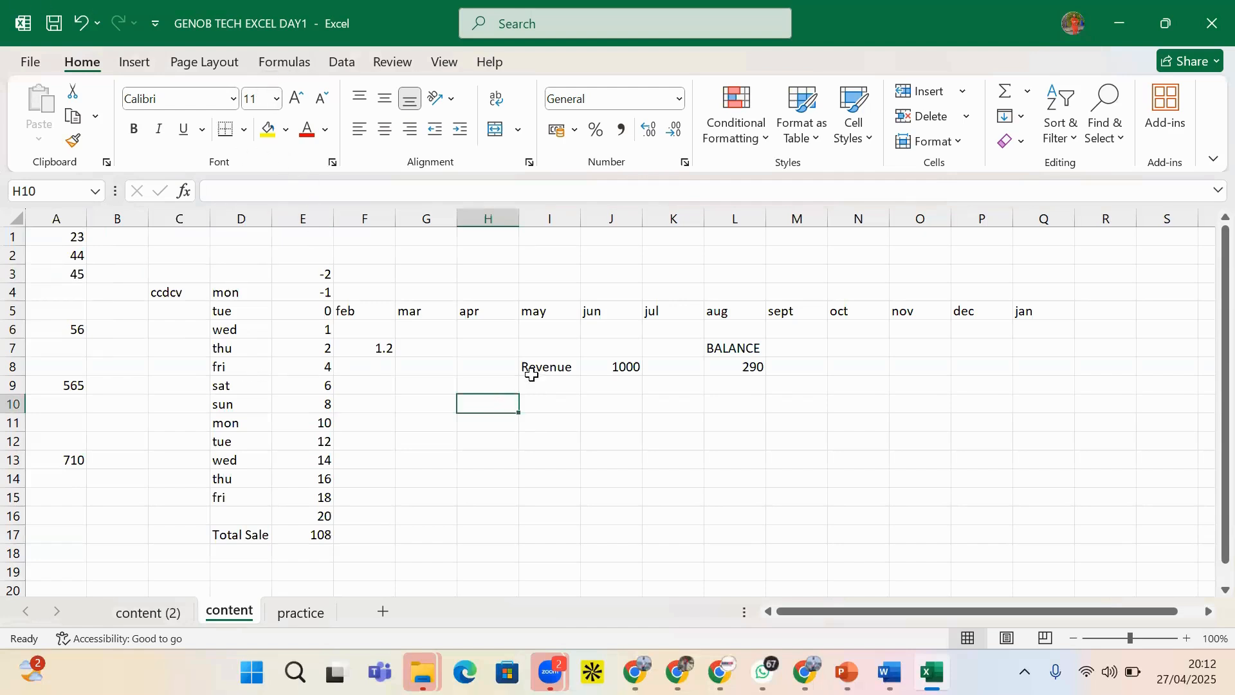
drag(589, 433, 687, 408)
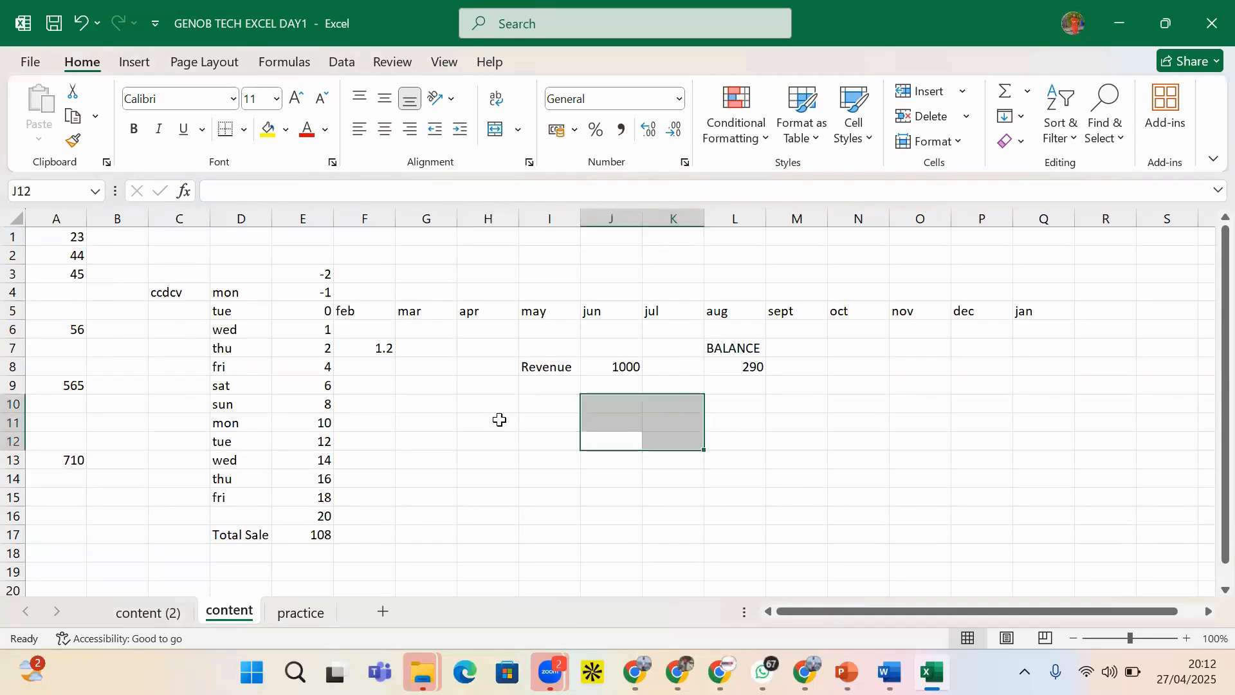
drag(479, 394, 480, 457)
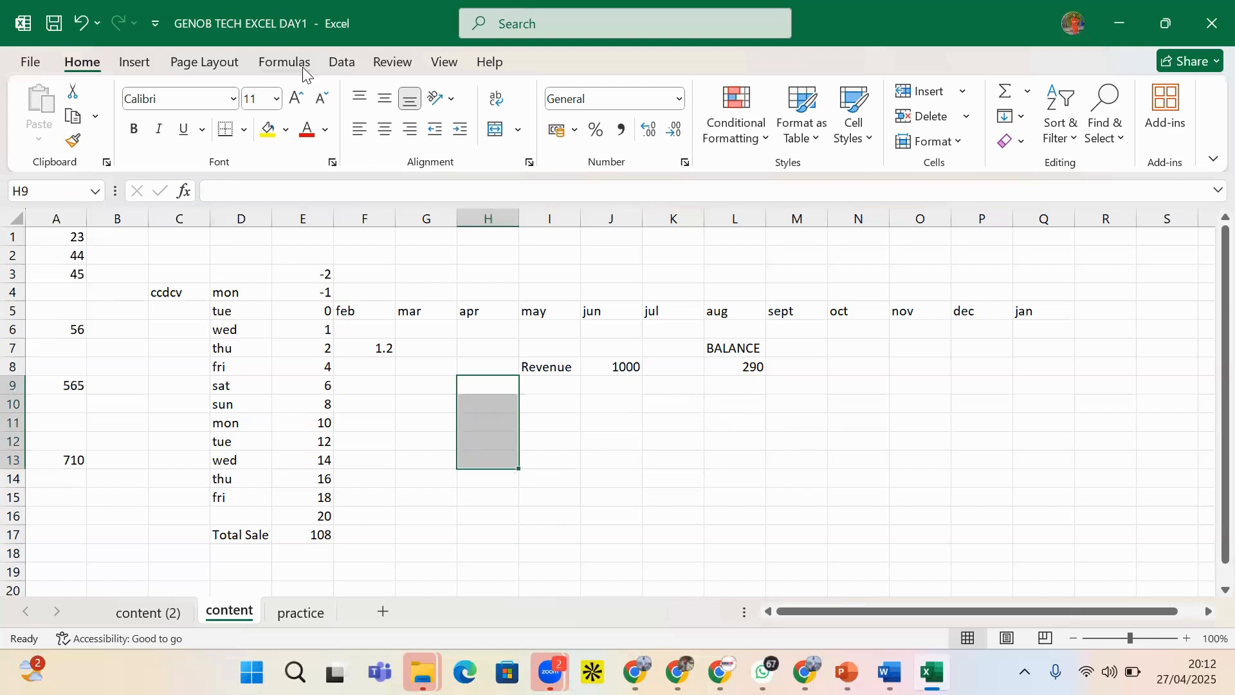
click(340, 63)
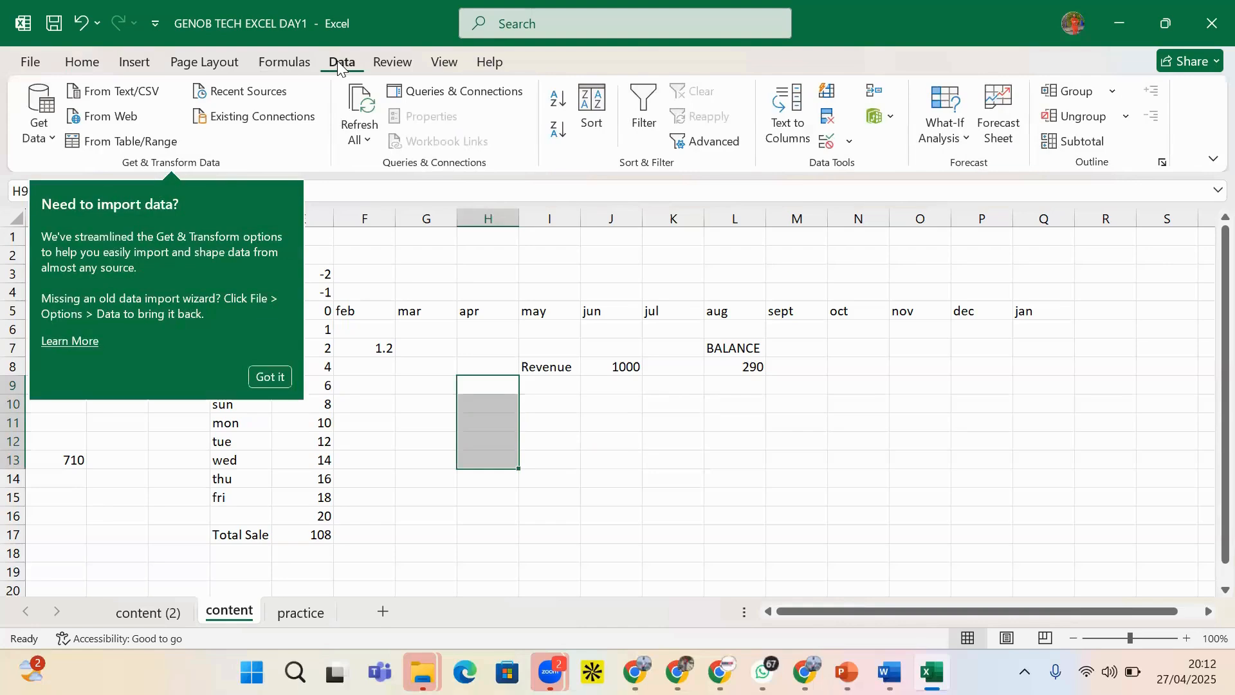
click(294, 62)
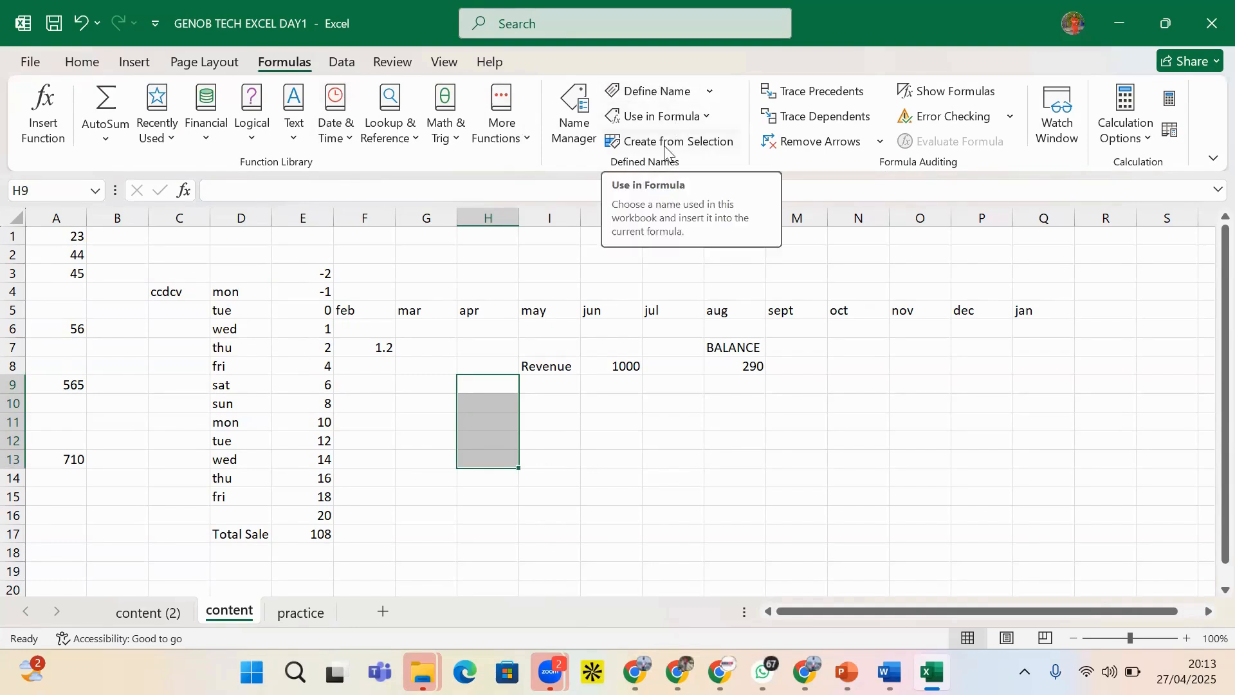
click(706, 149)
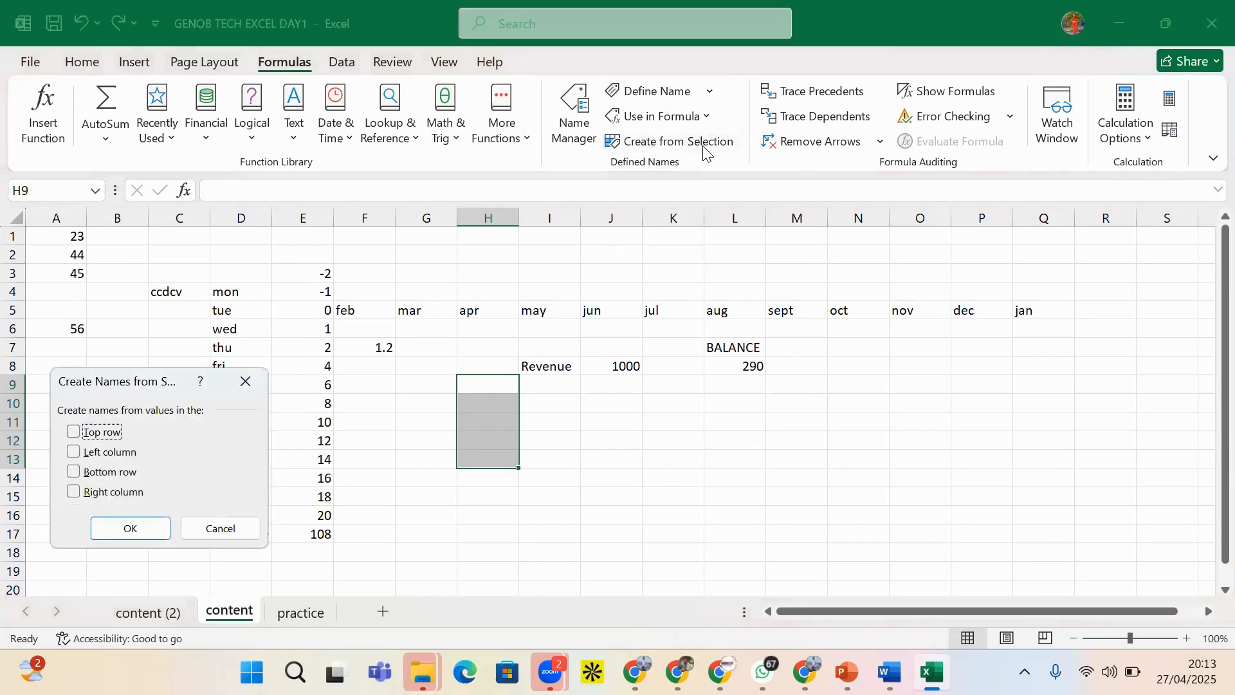
click(513, 475)
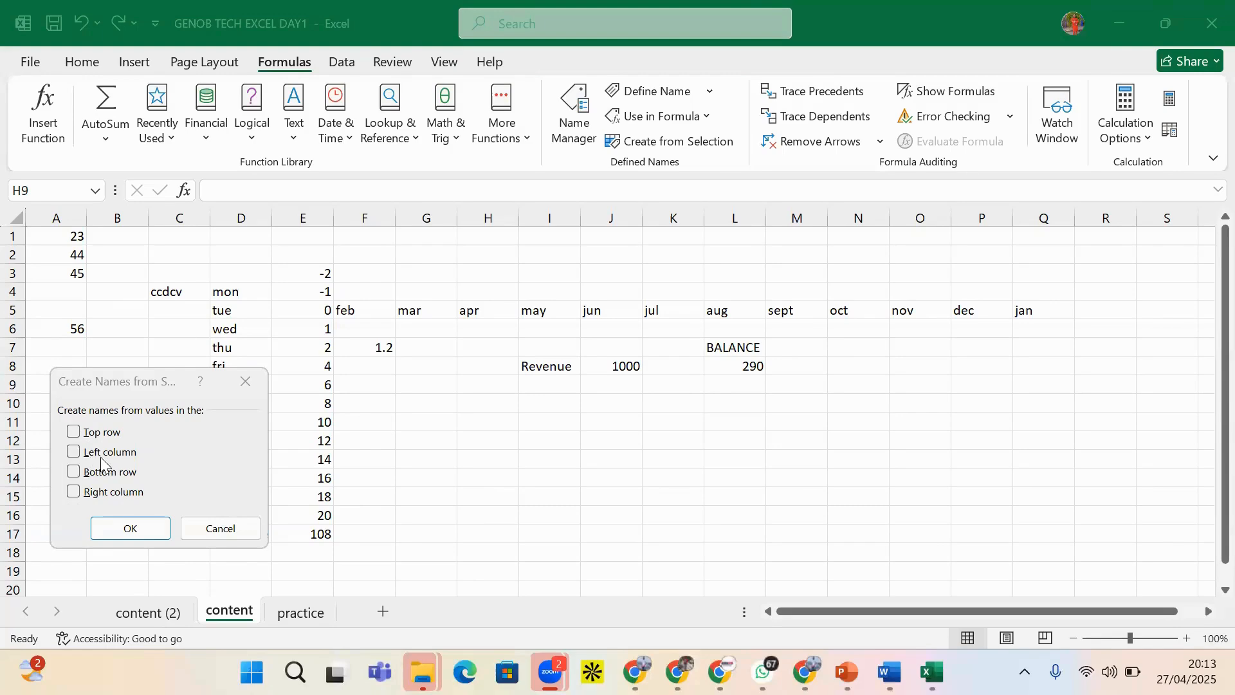
click(219, 528)
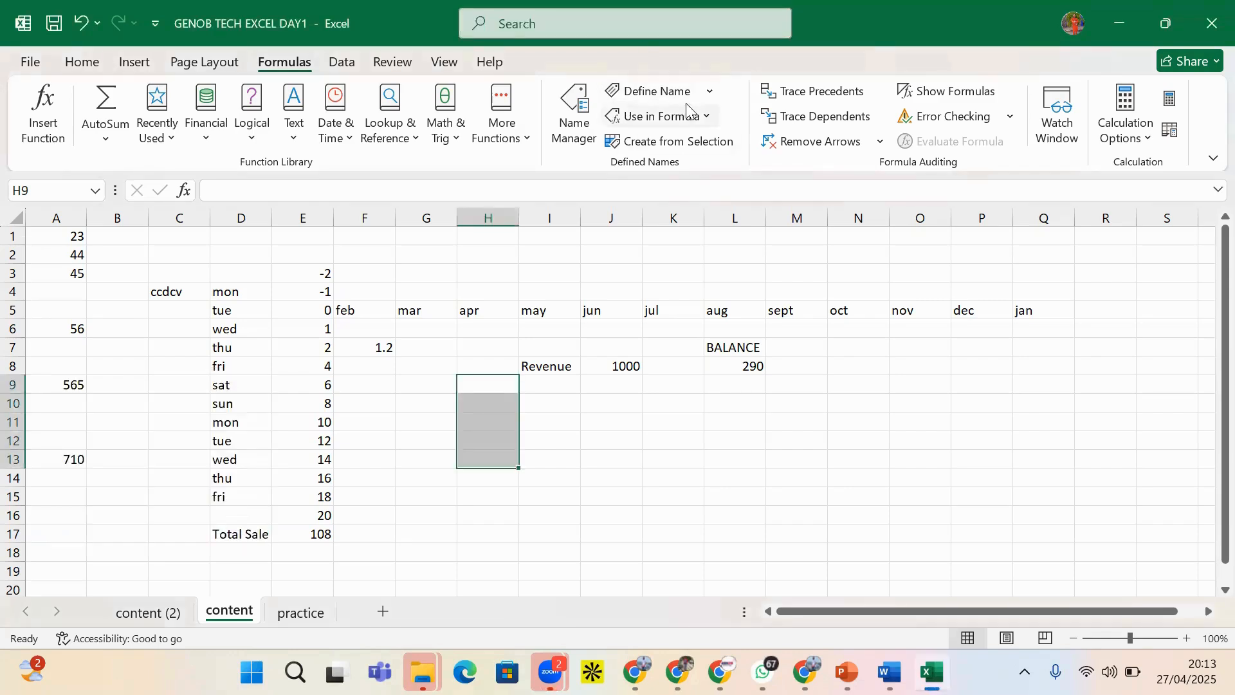
- Define the name PRECIOUS for the range H9:H13 with its scope limited to the content sheet
click(711, 96)
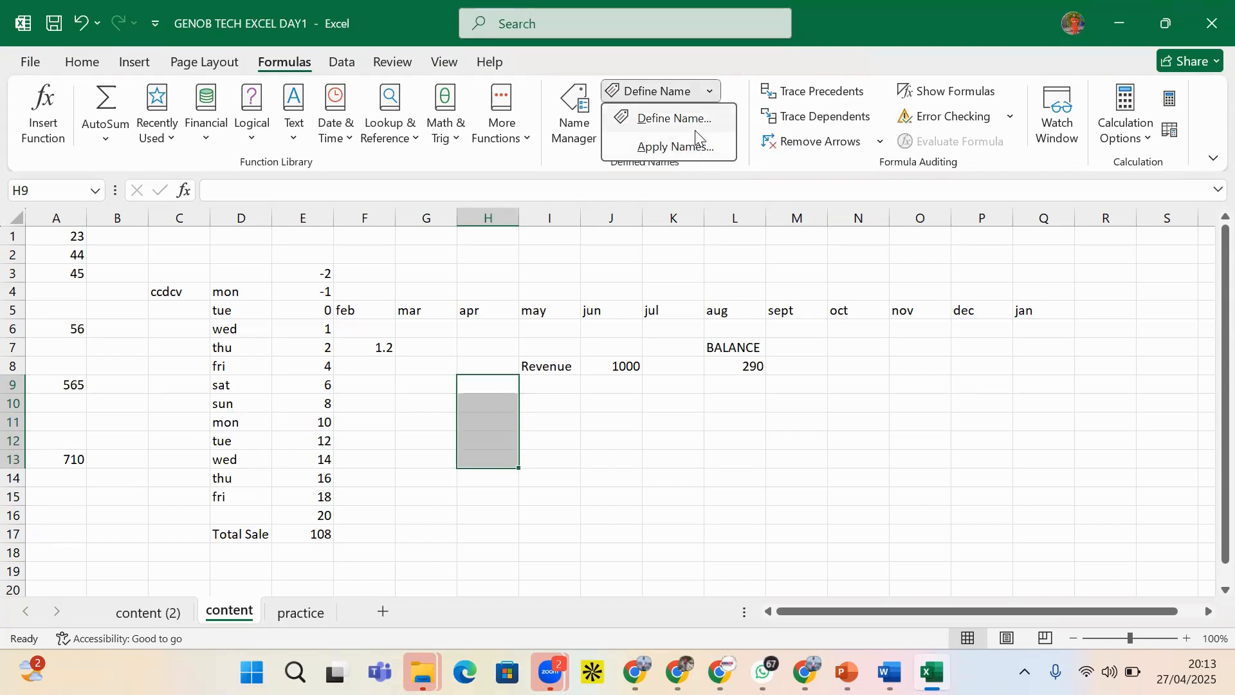
click(708, 112)
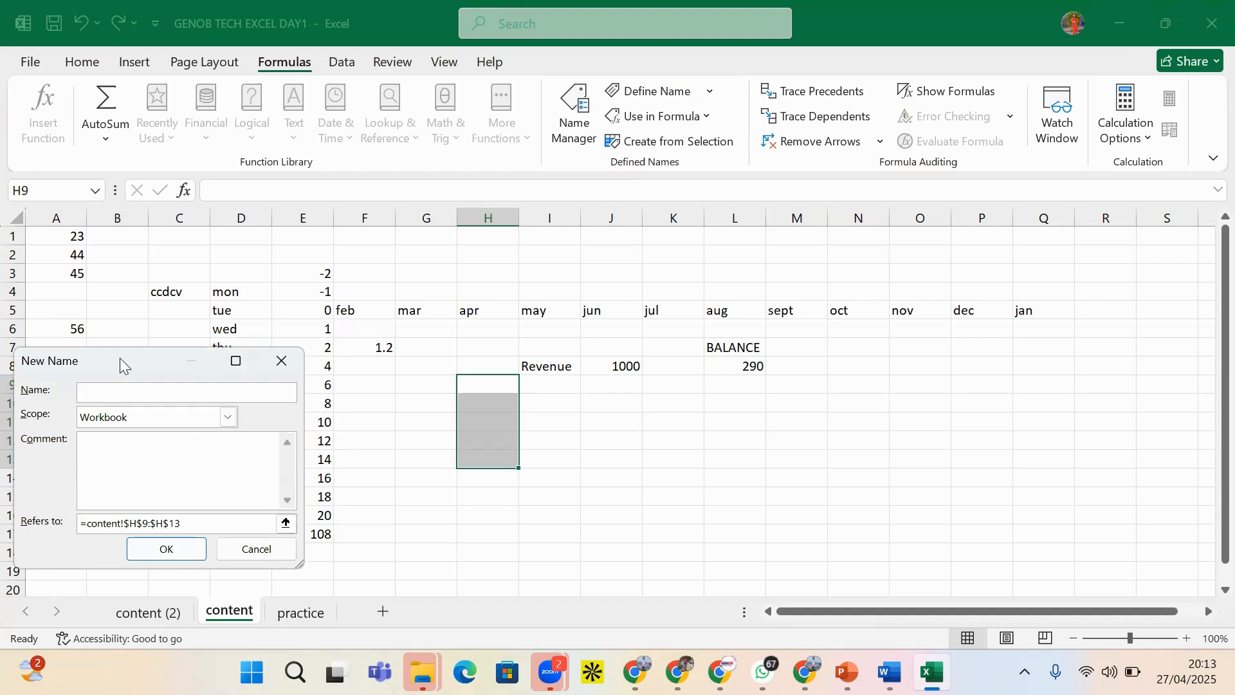
drag(119, 365, 209, 324)
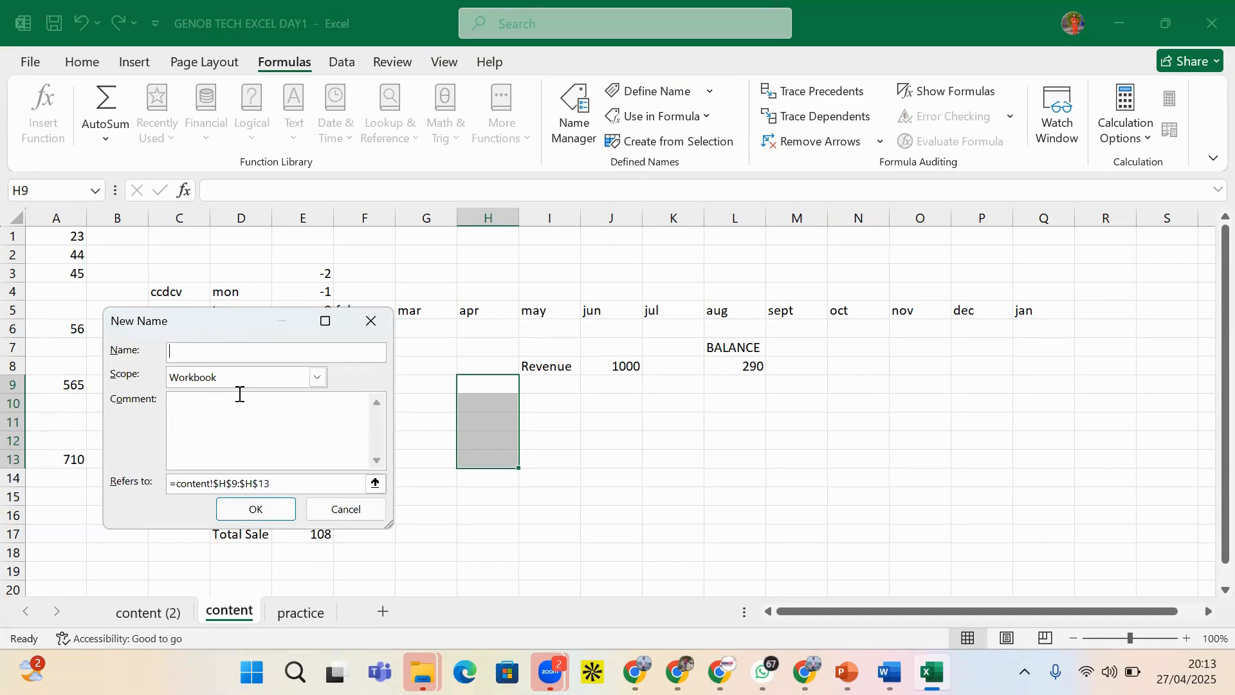
click(317, 378)
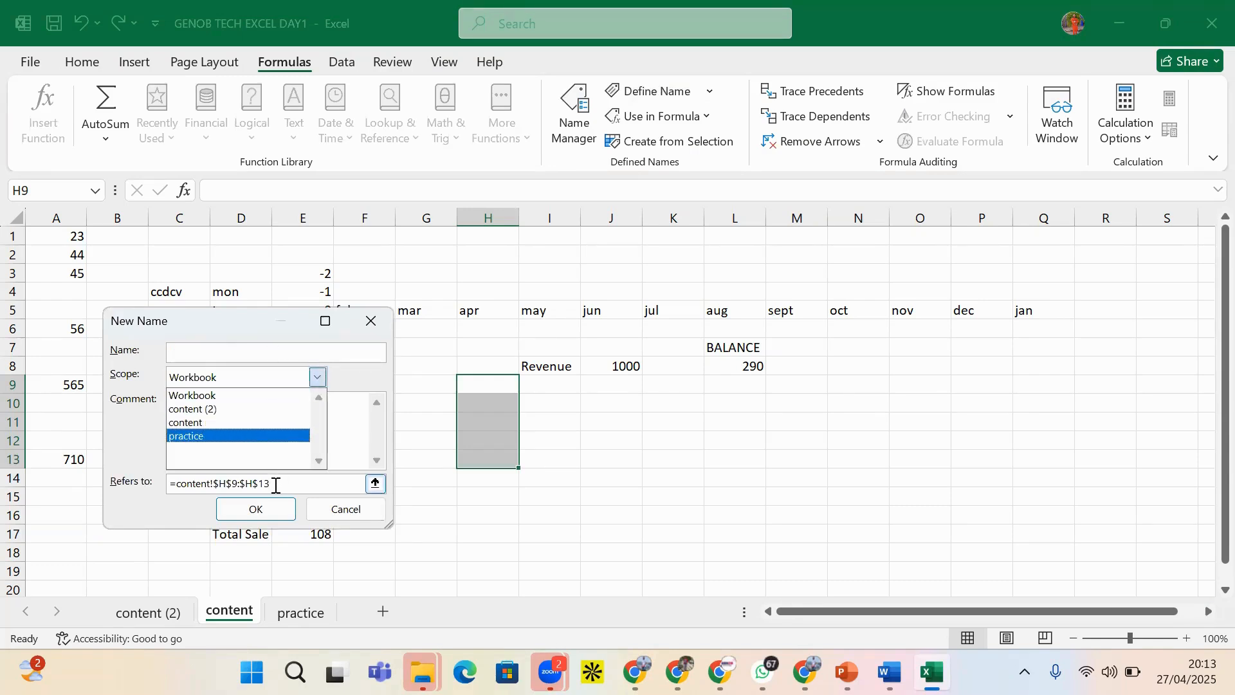
click(214, 424)
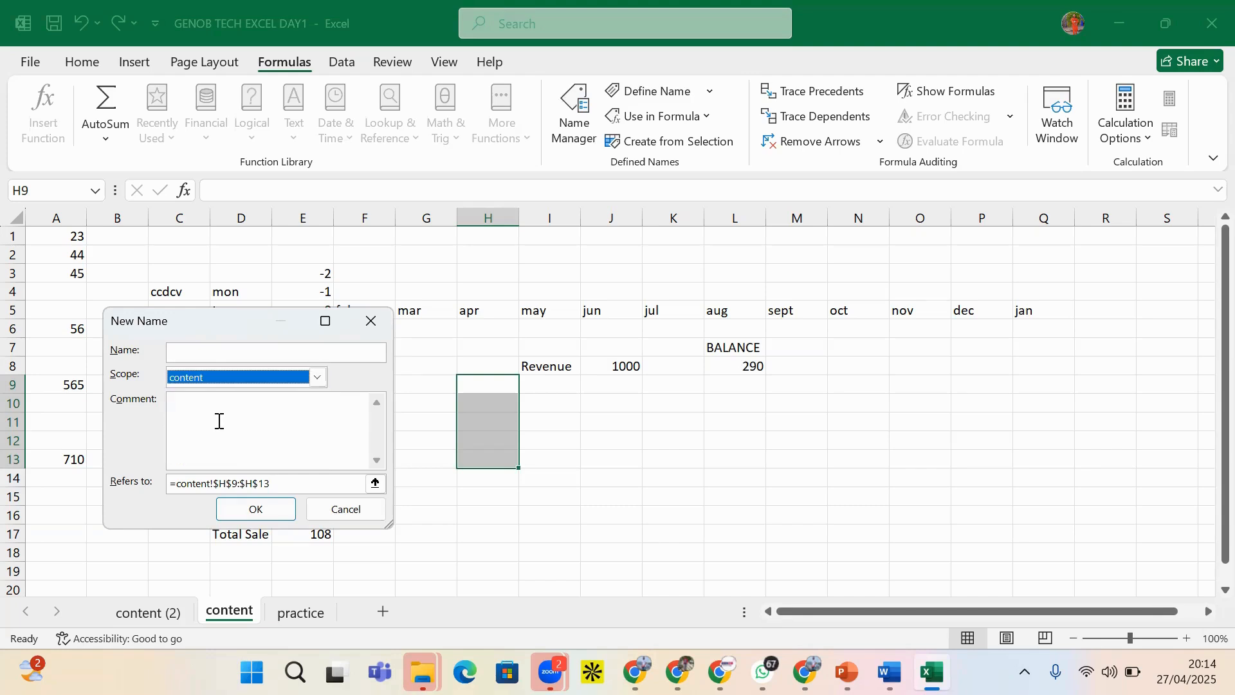
click(212, 349)
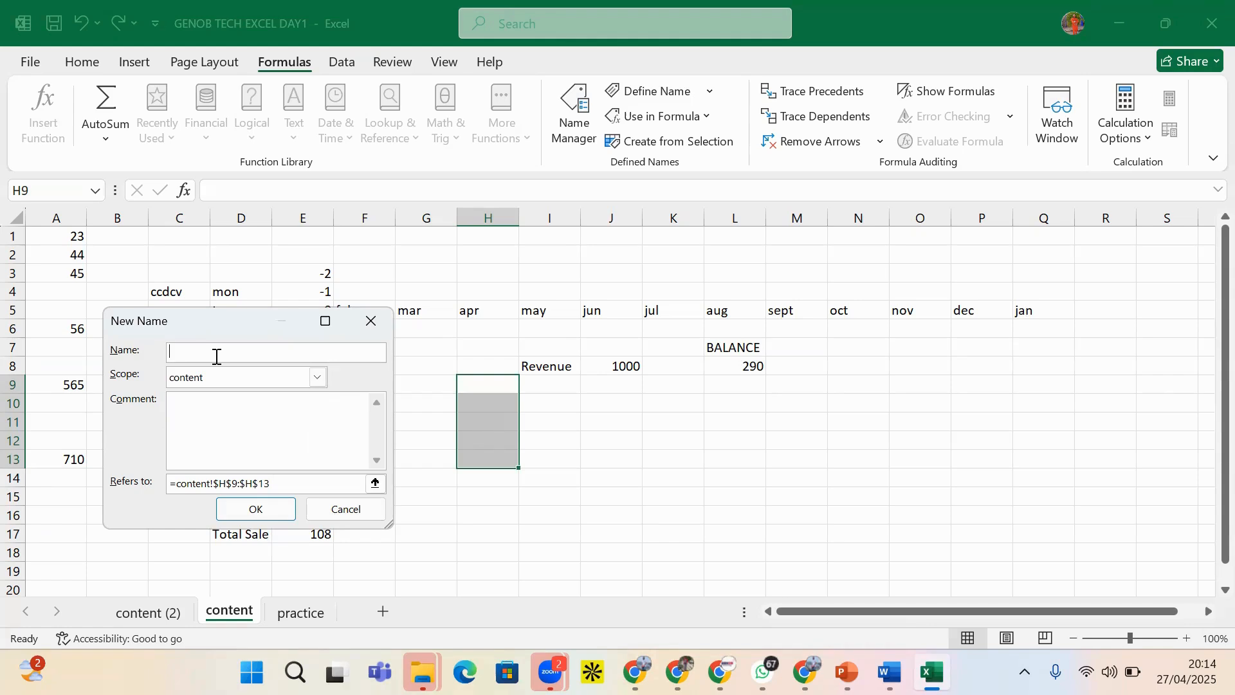
text(PRECIOUS)
click(242, 513)
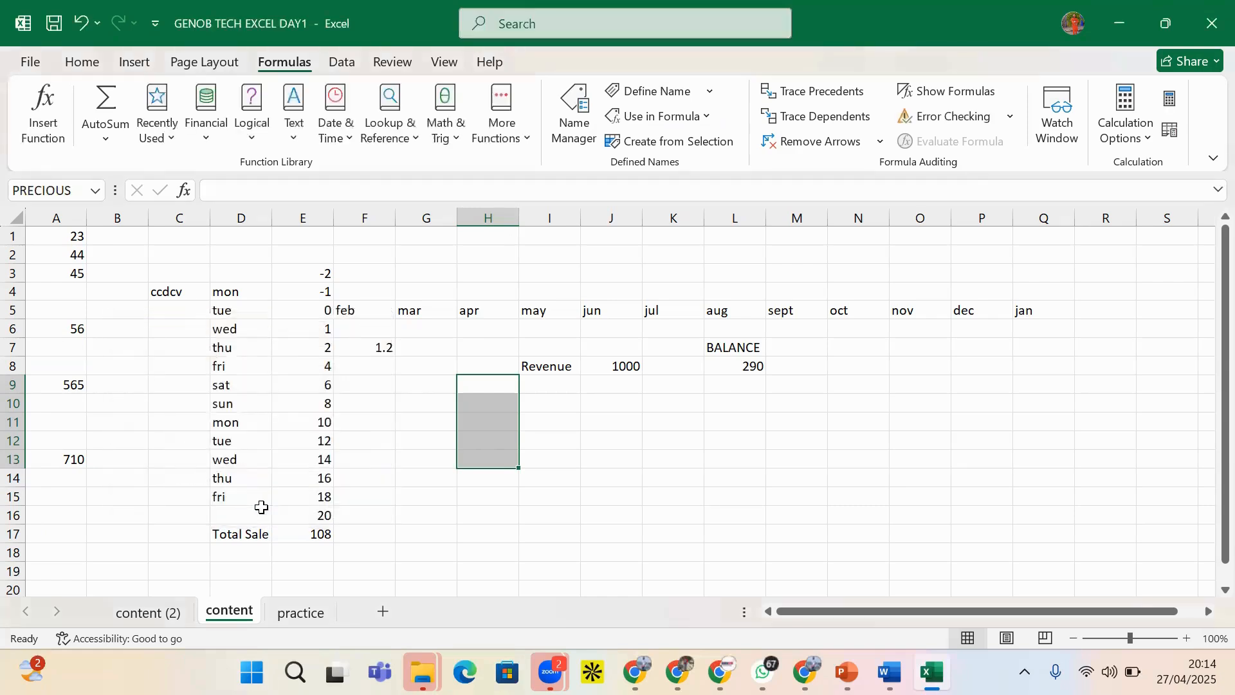
- Find PRECIOUS in the defined names list on the content sheet and jump to its range
drag(604, 395, 601, 388)
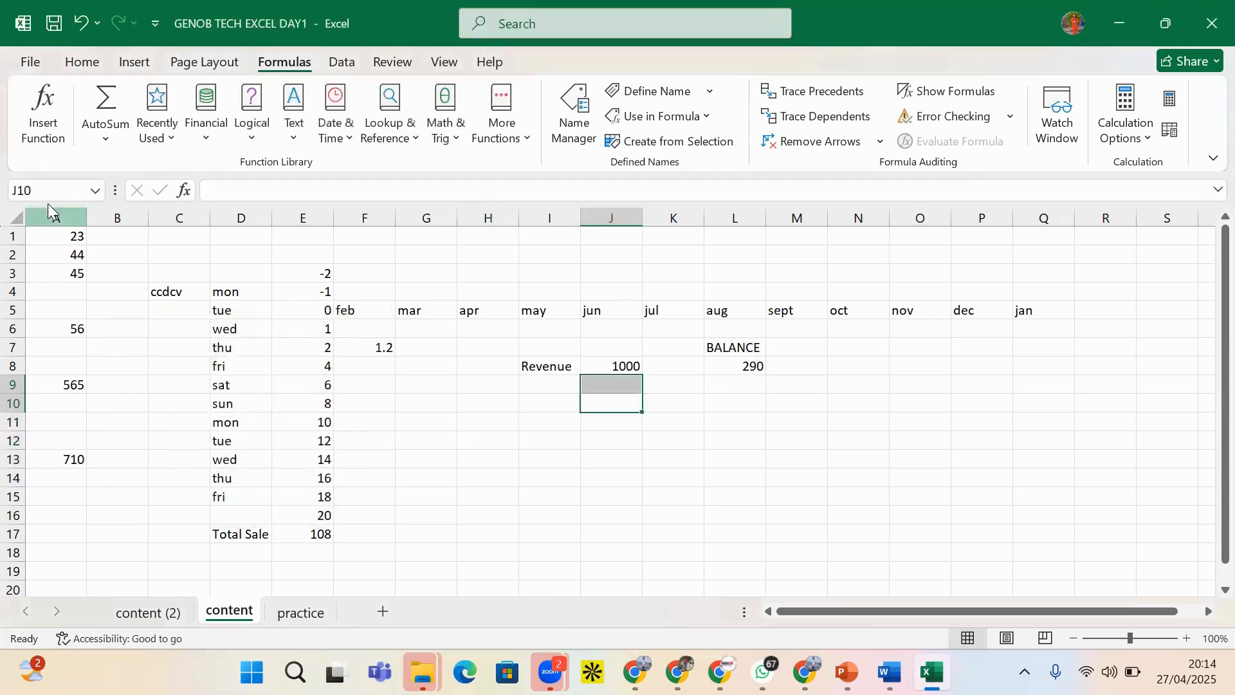
click(97, 190)
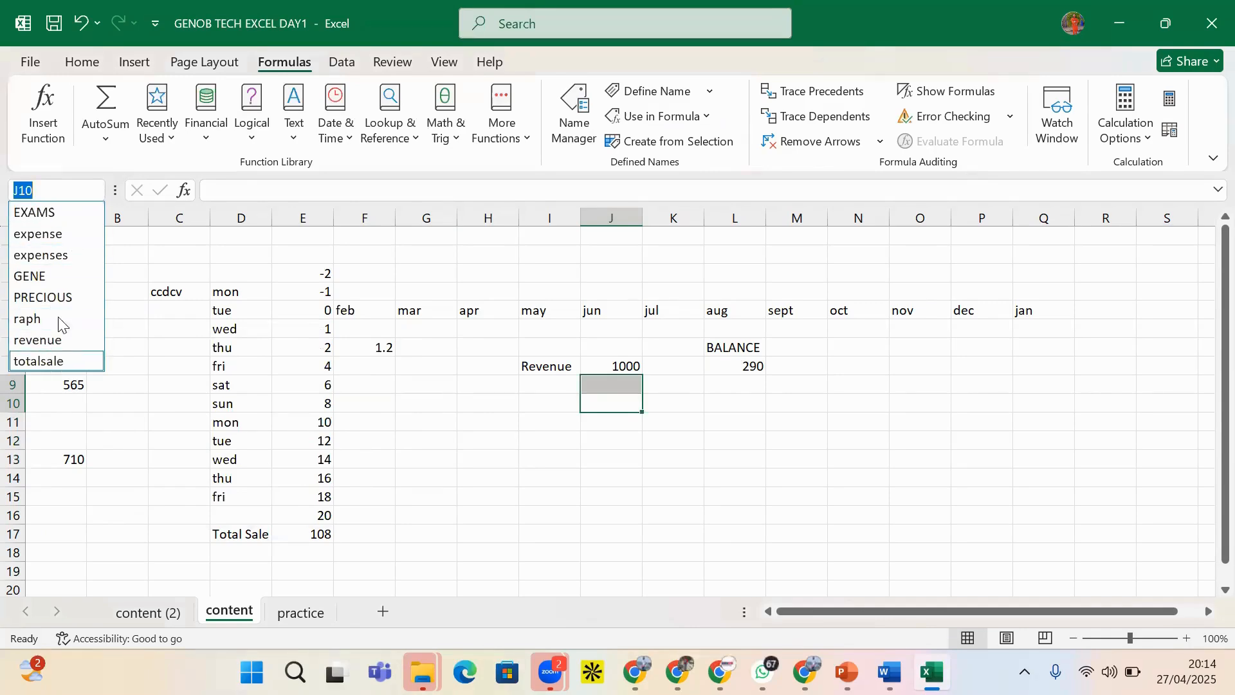
click(51, 298)
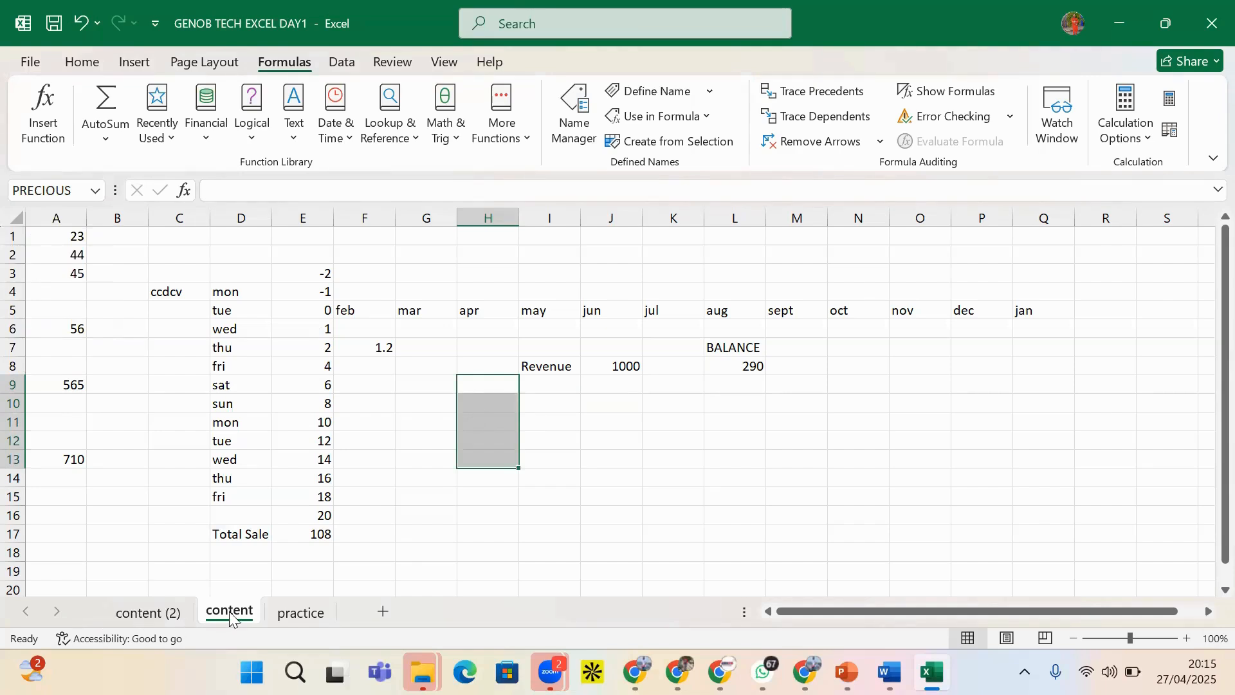
- Check the defined names list on the content (2) sheet for PRECIOUS and return to the content sheet
click(148, 612)
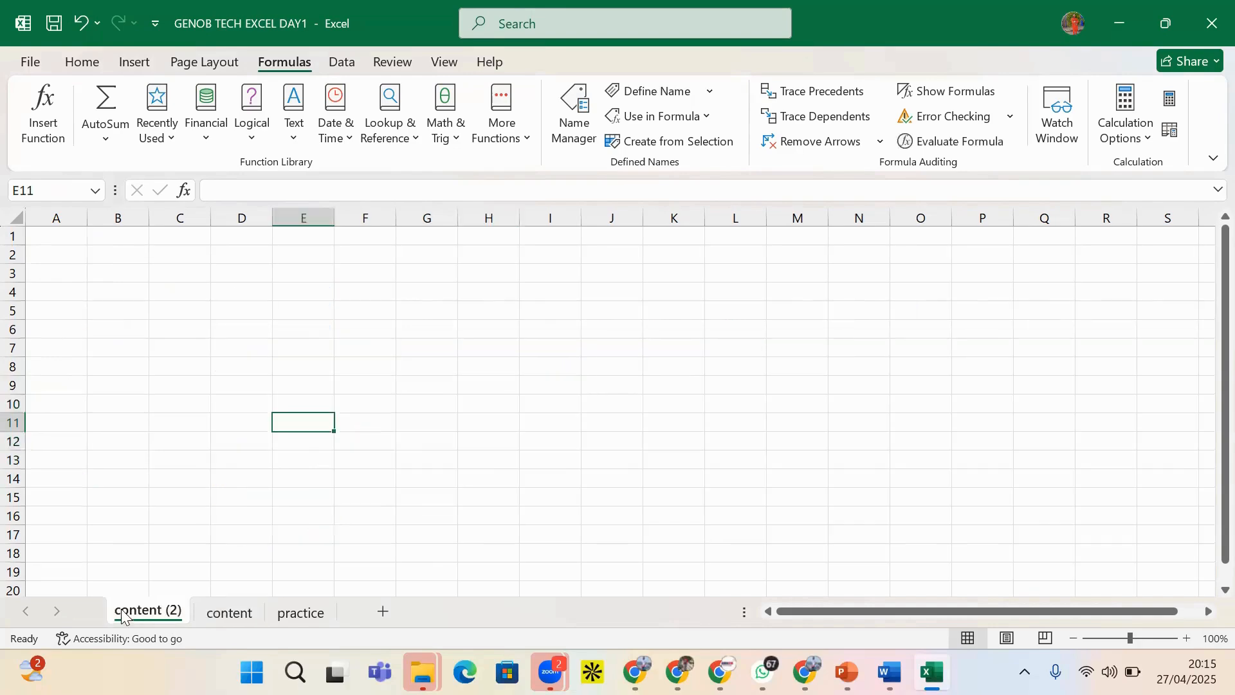
click(95, 190)
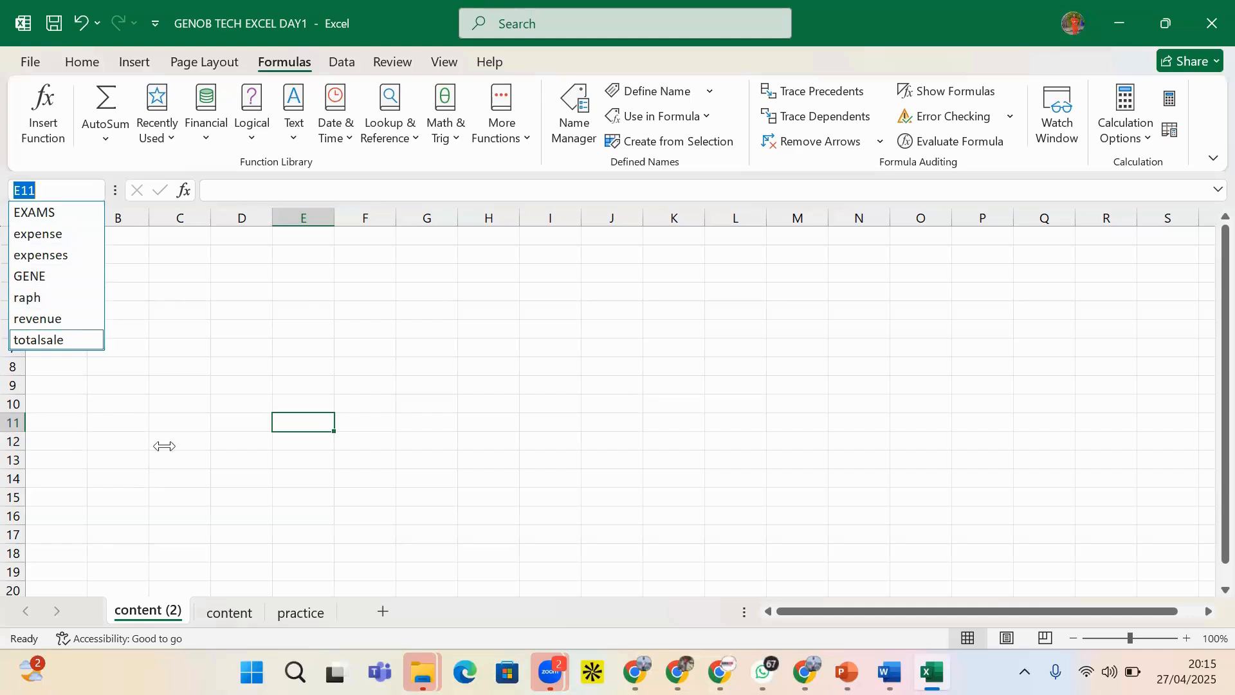
click(228, 611)
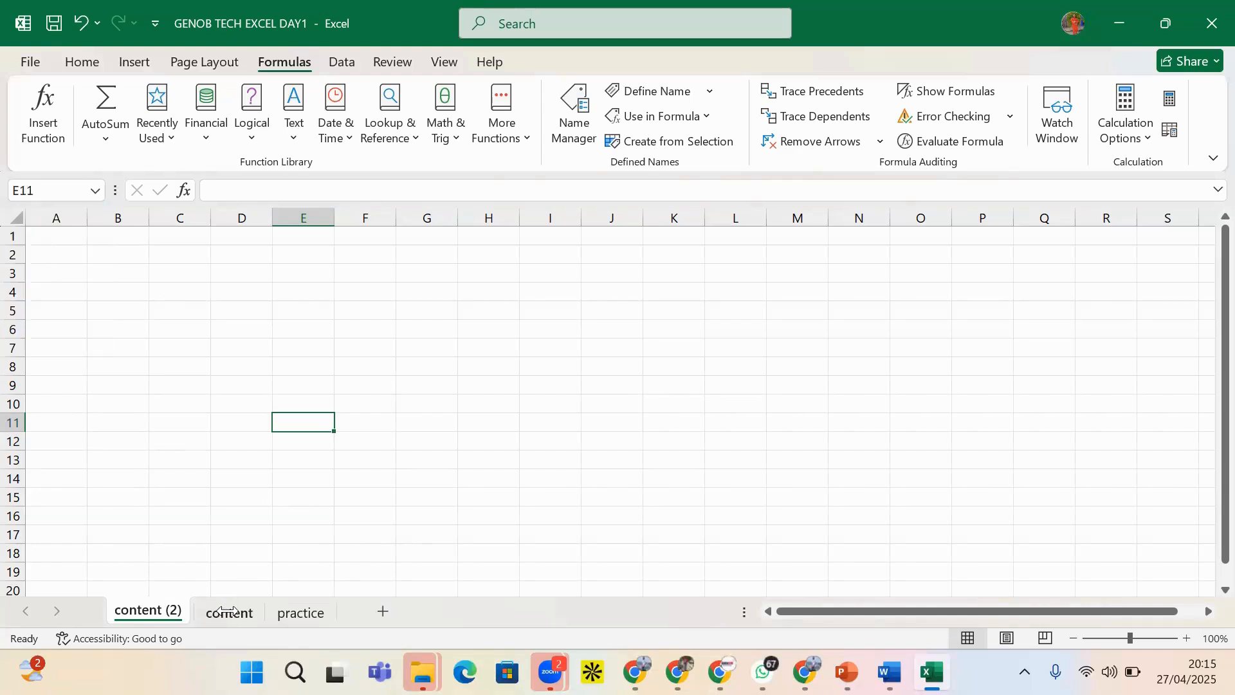
click(229, 610)
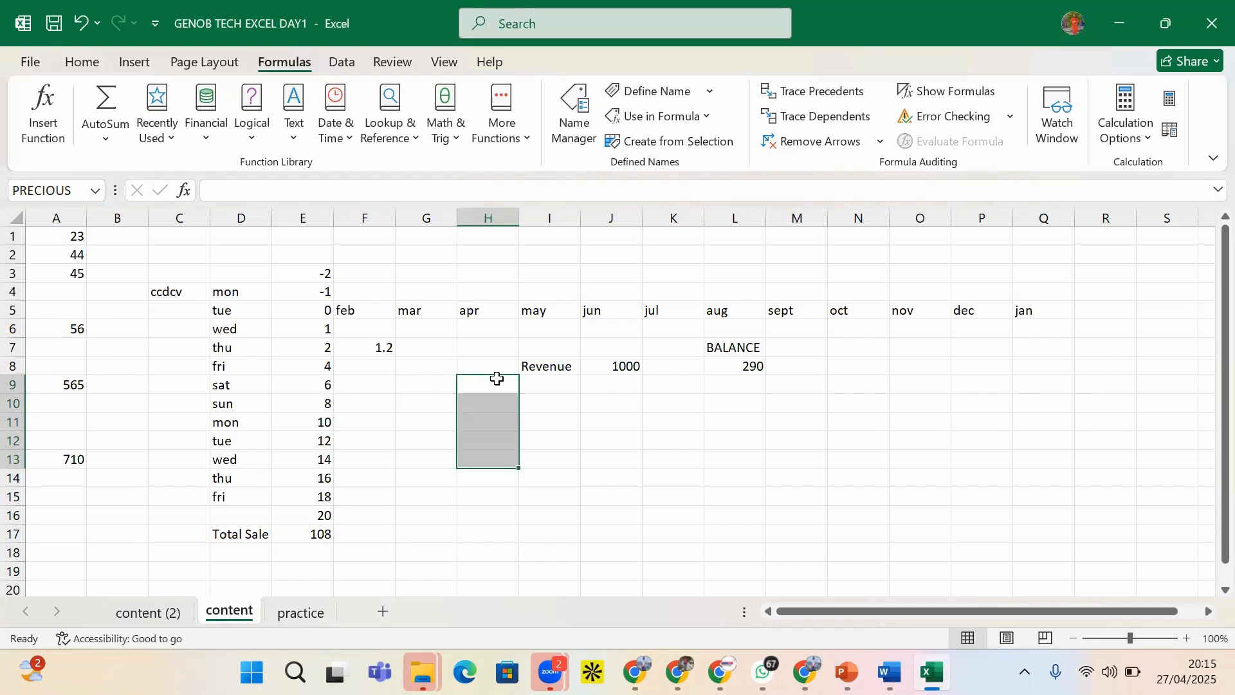
click(443, 389)
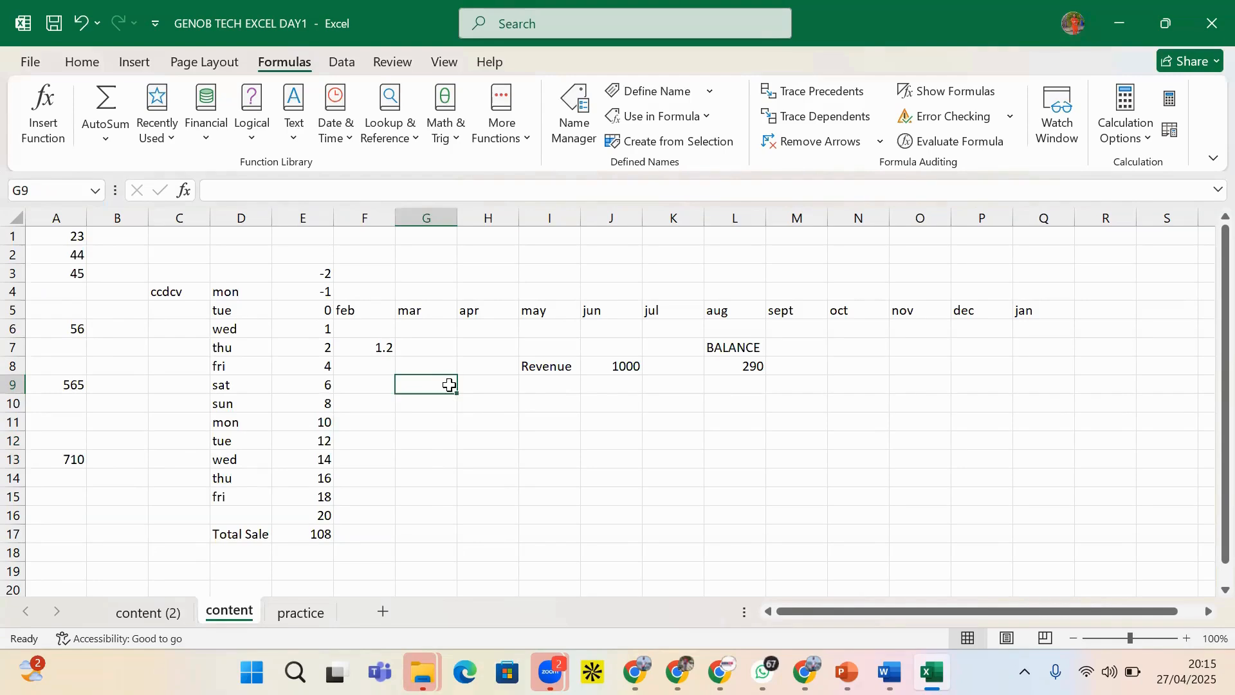
click(482, 291)
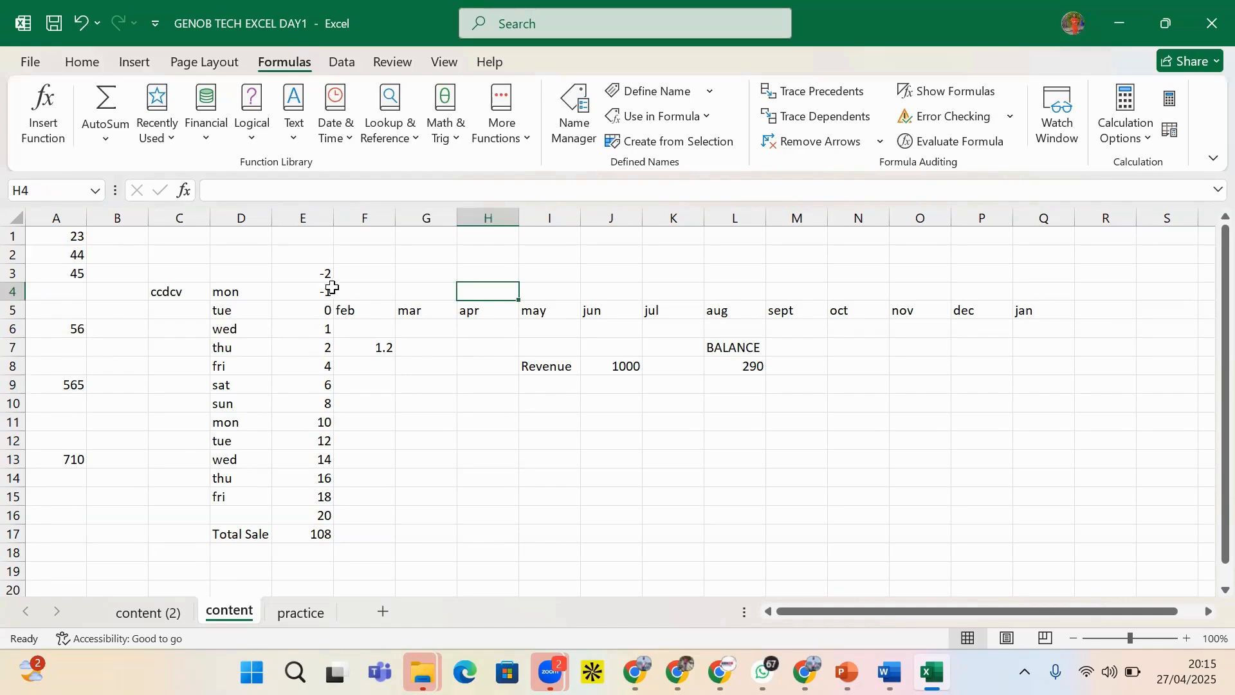
click(851, 388)
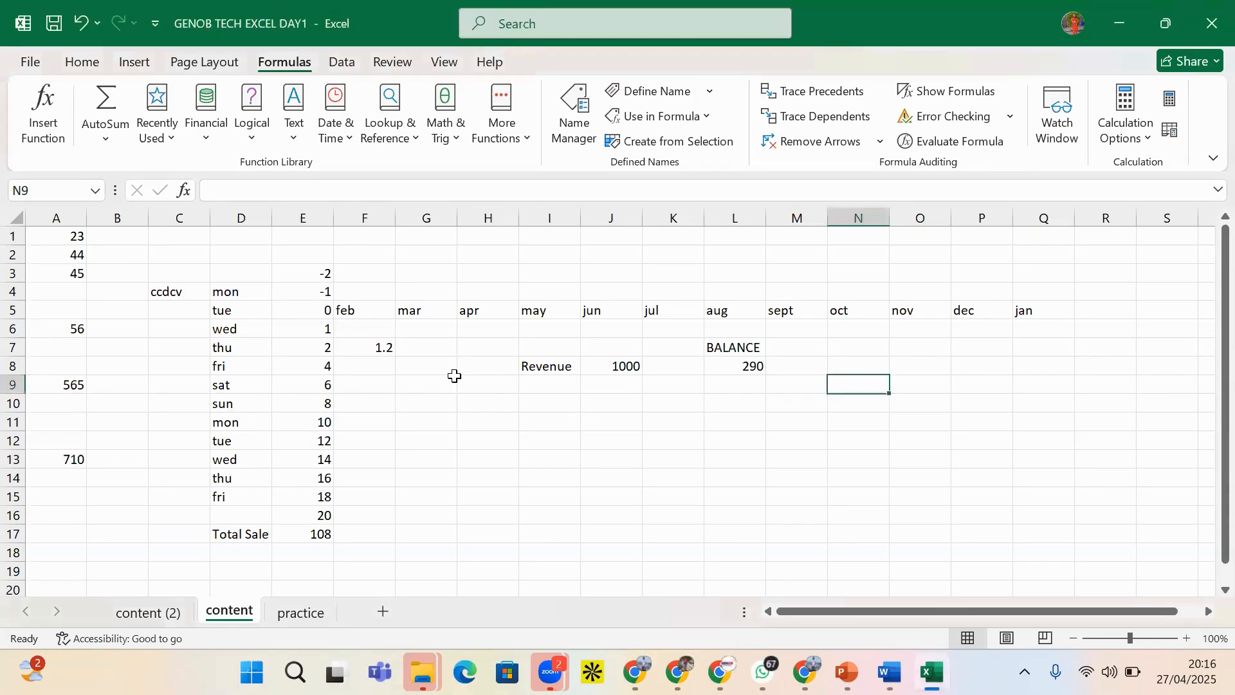
click(443, 398)
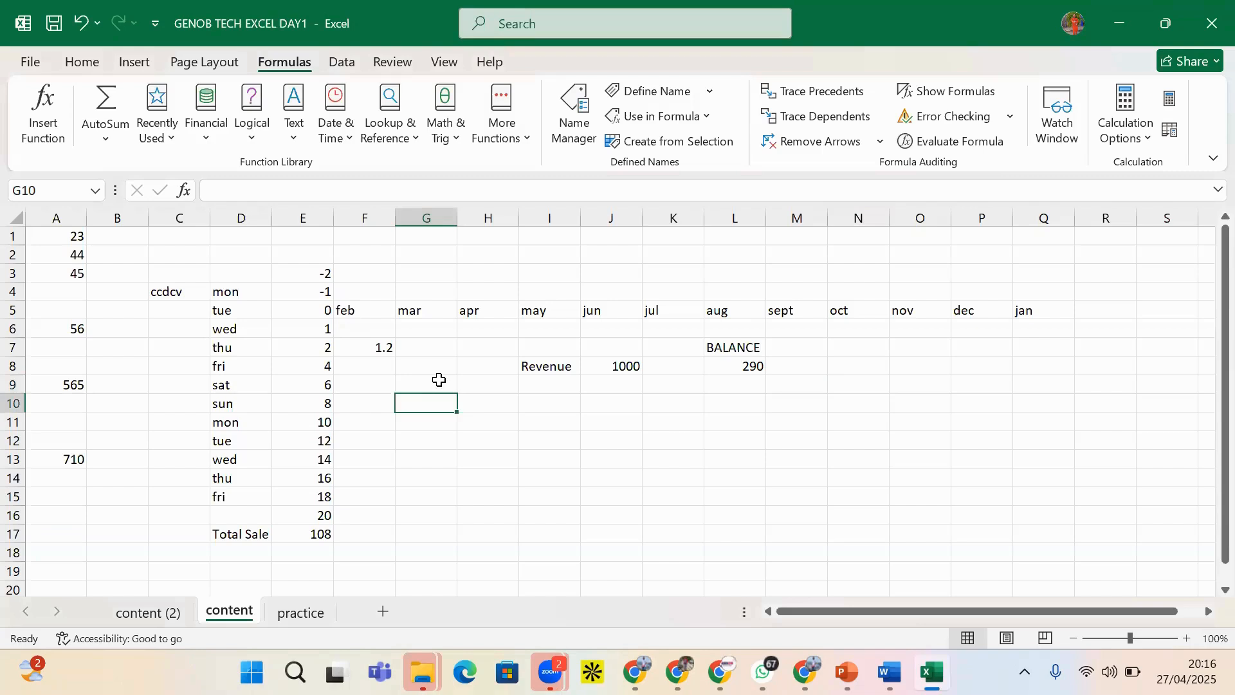
- Enter the text WORKBOOK SCOPE in cell G9 of the content sheet
click(439, 381)
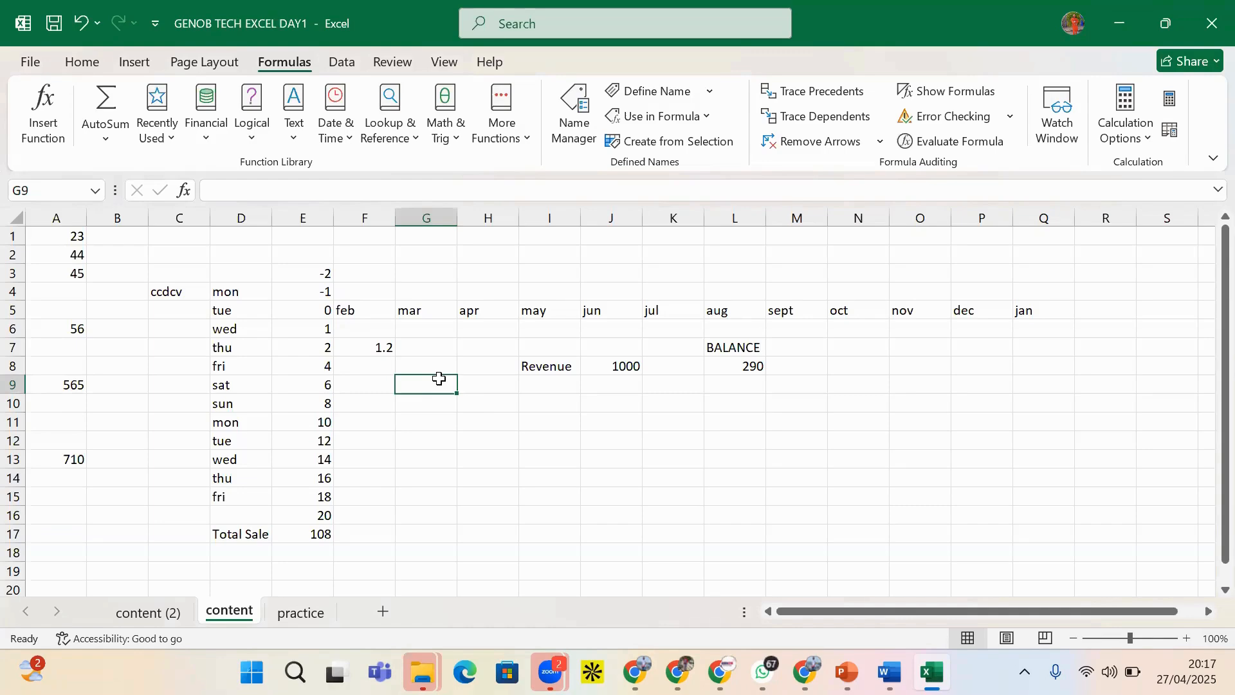
text(WORK)
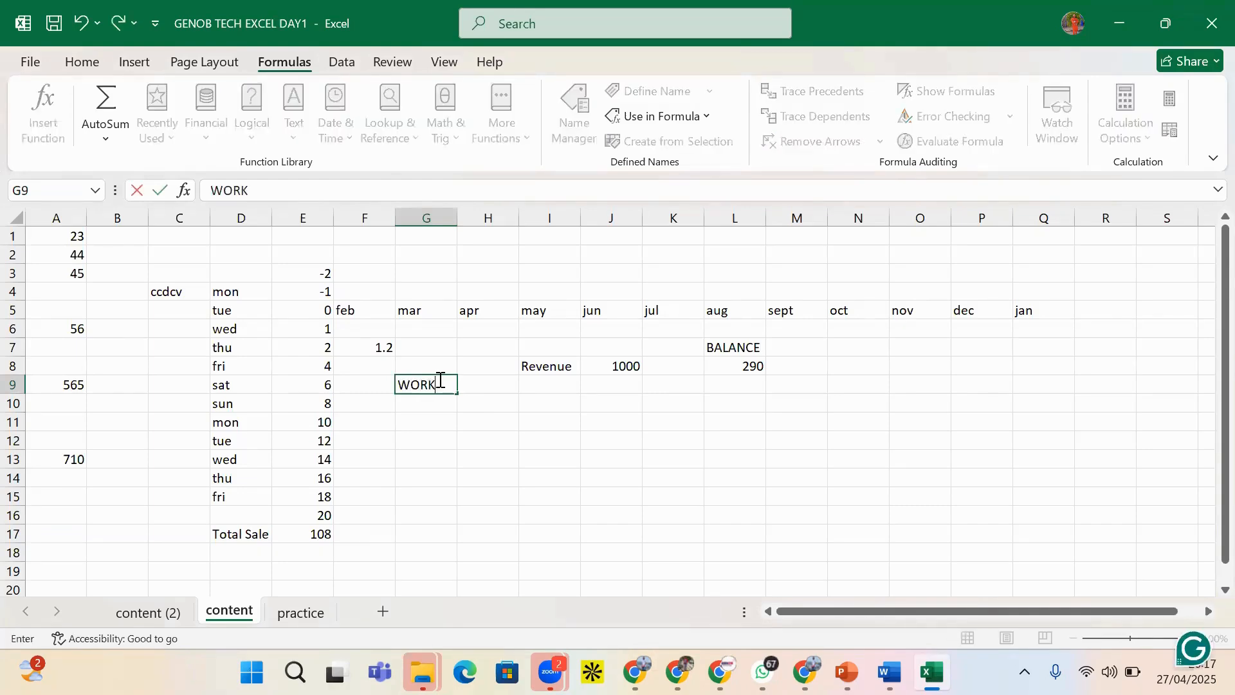
text(BOOK)
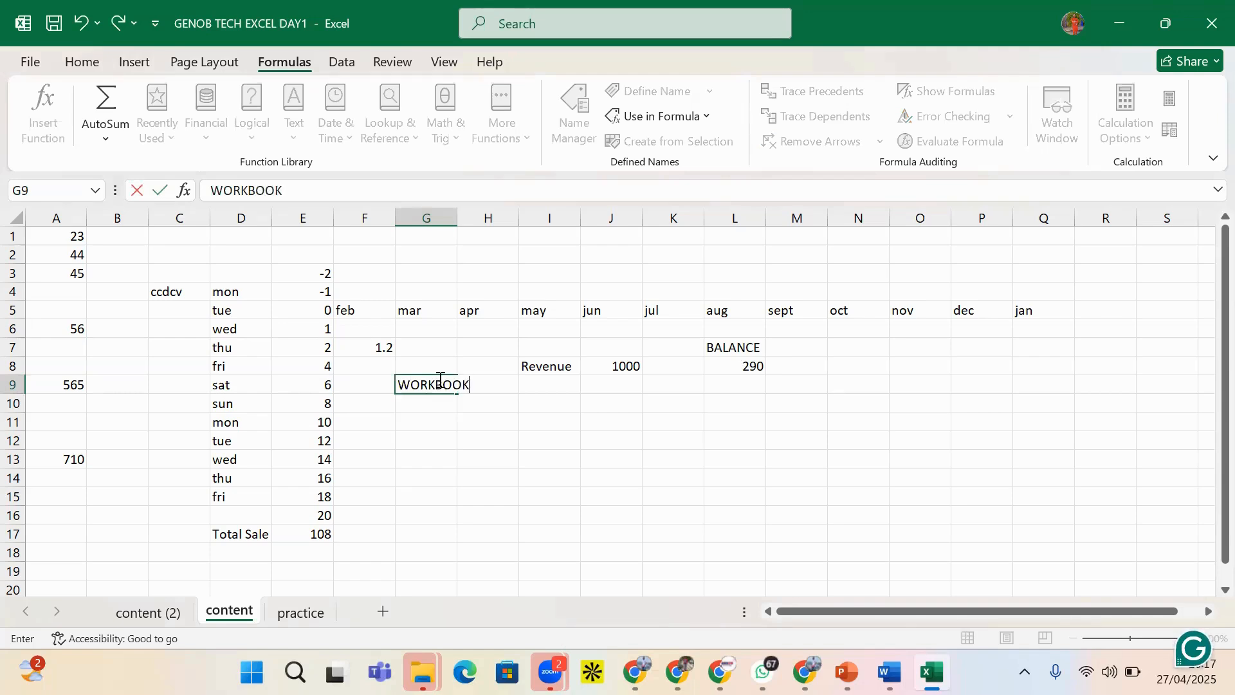
text( SCOPE)
click(425, 441)
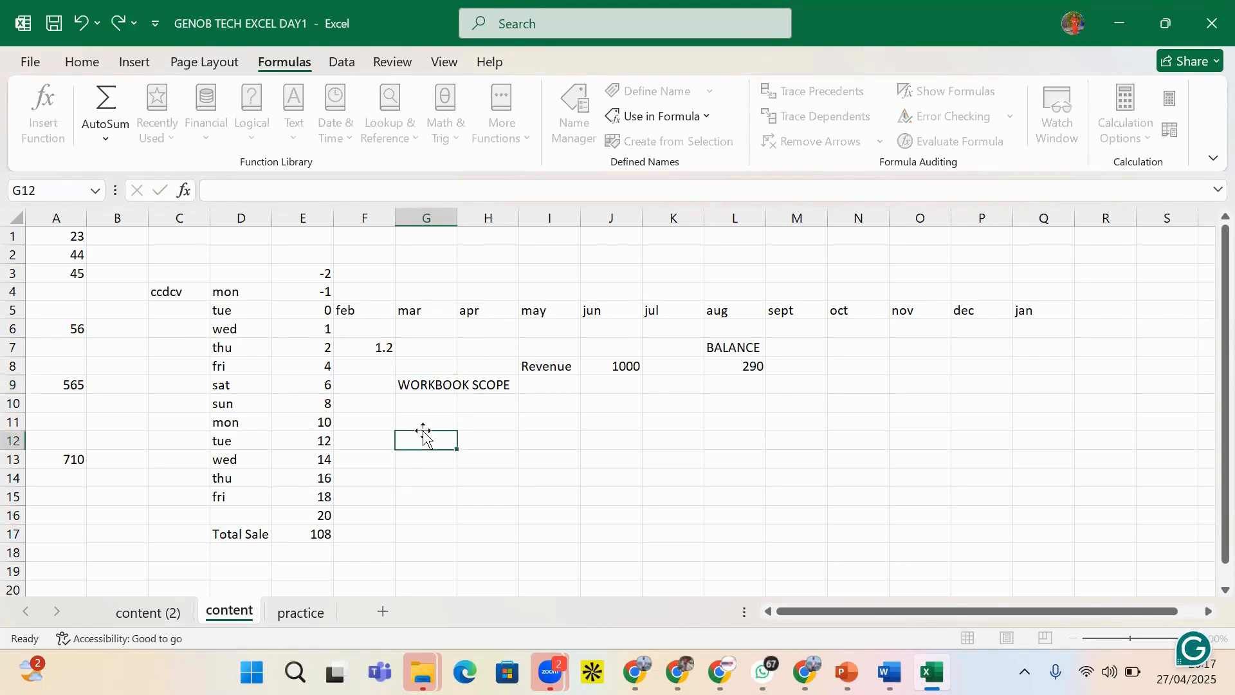
- Enter the text SHEET in cell G10, replacing the autocompleted suggestion
click(437, 409)
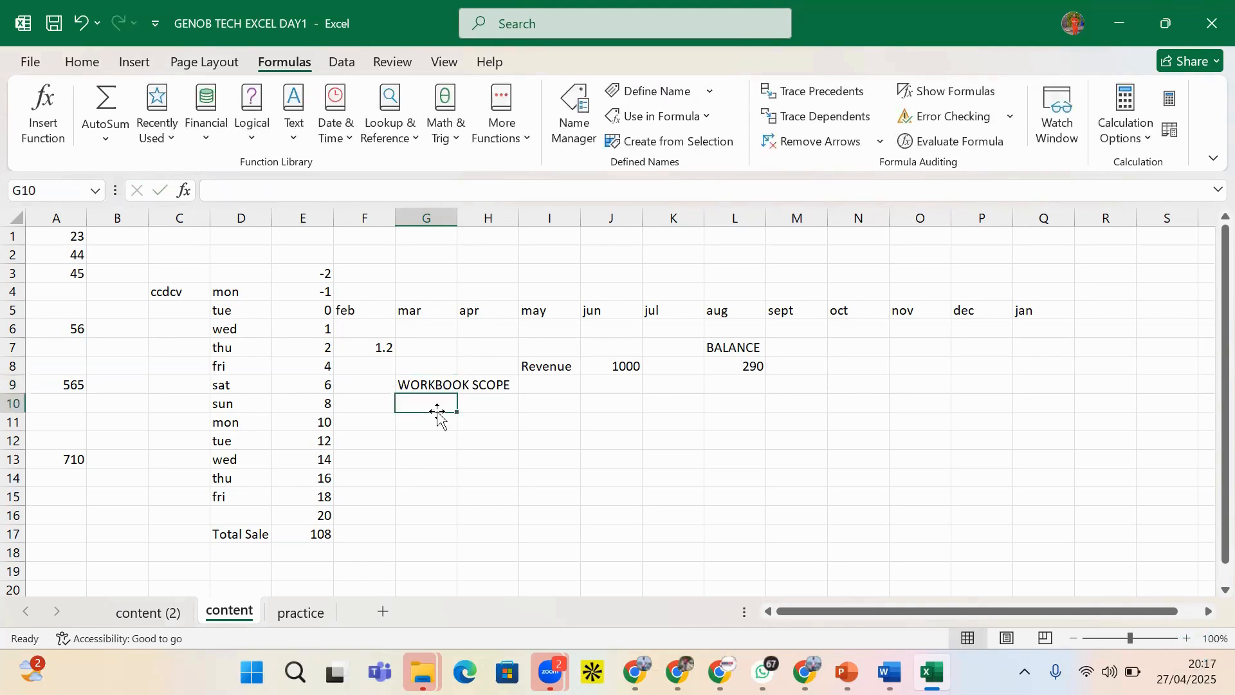
text(WO)
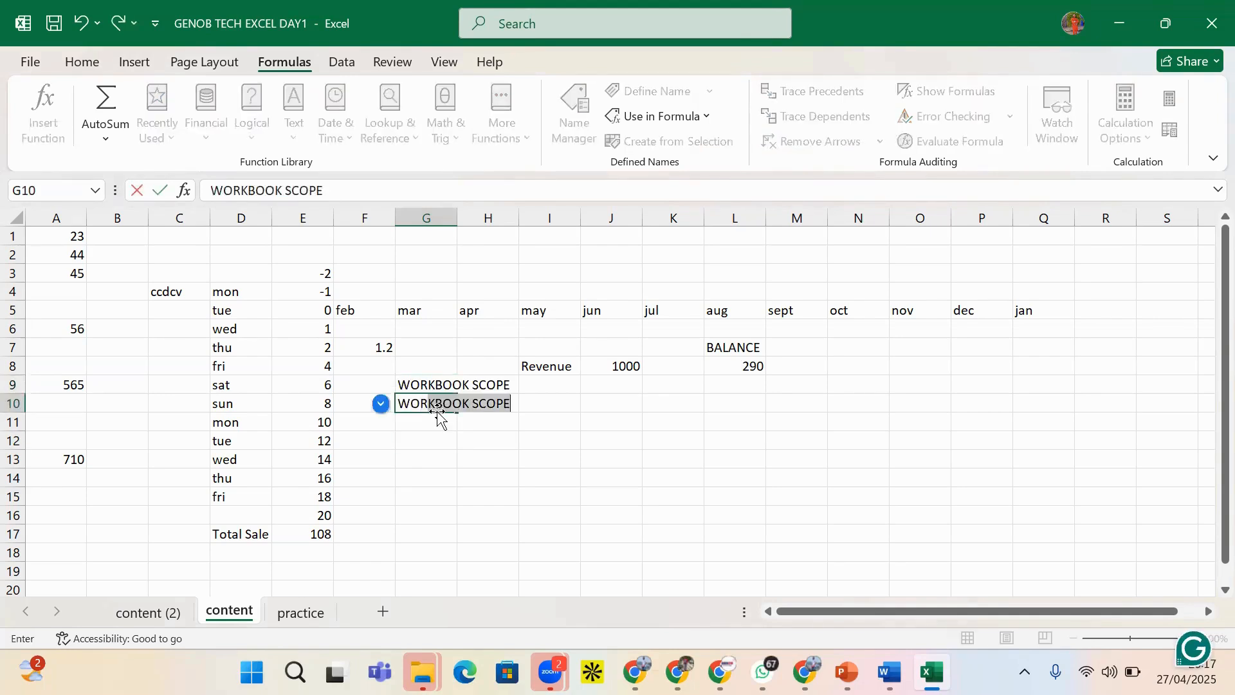
key(BackSpace)
key(BackSpace)
key(BackSpace)
text(SHEET)
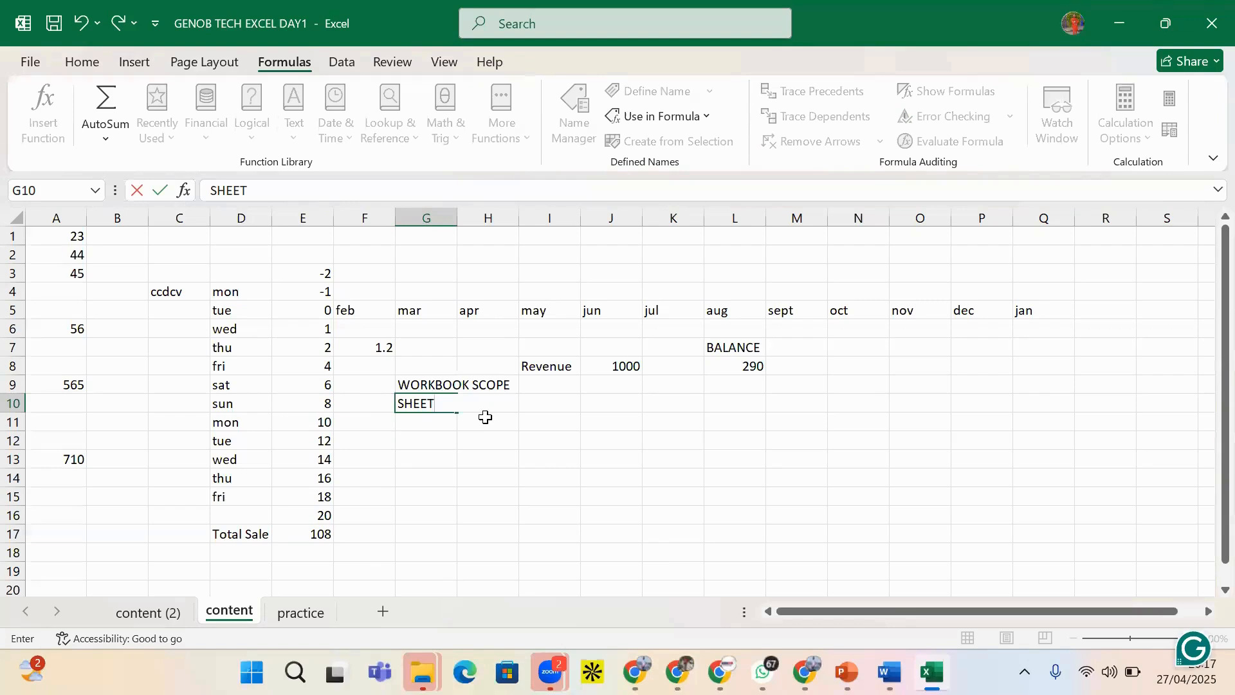
click(535, 404)
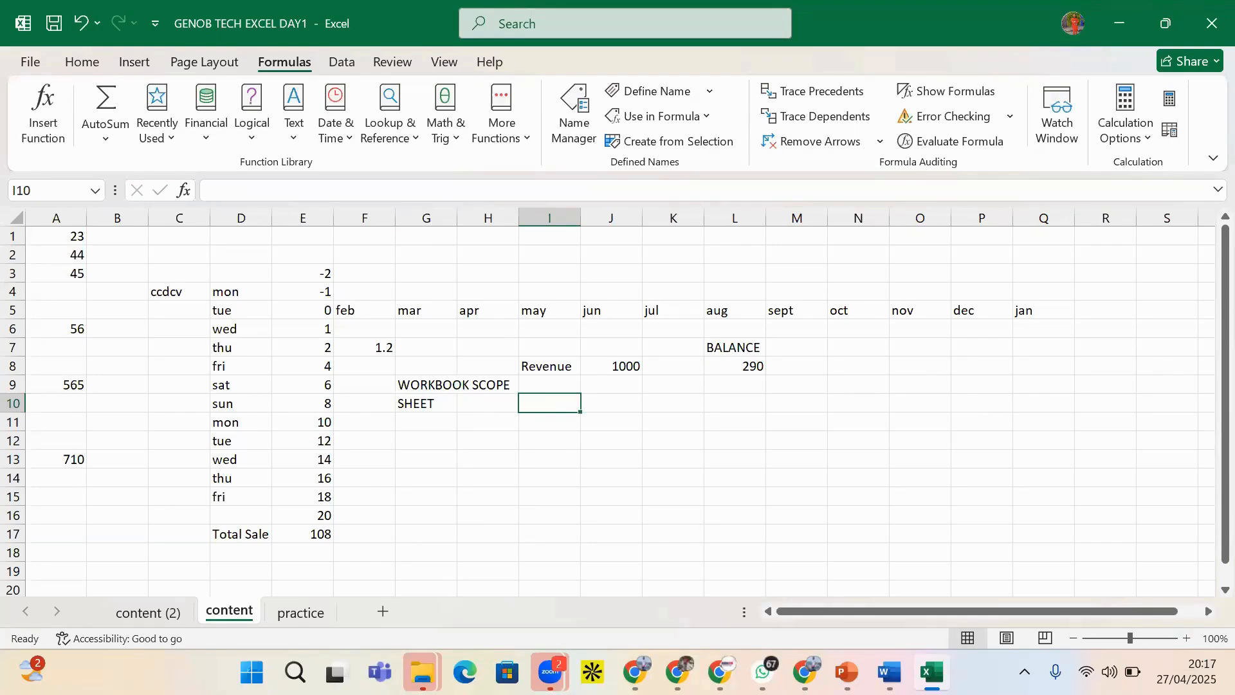
click(512, 422)
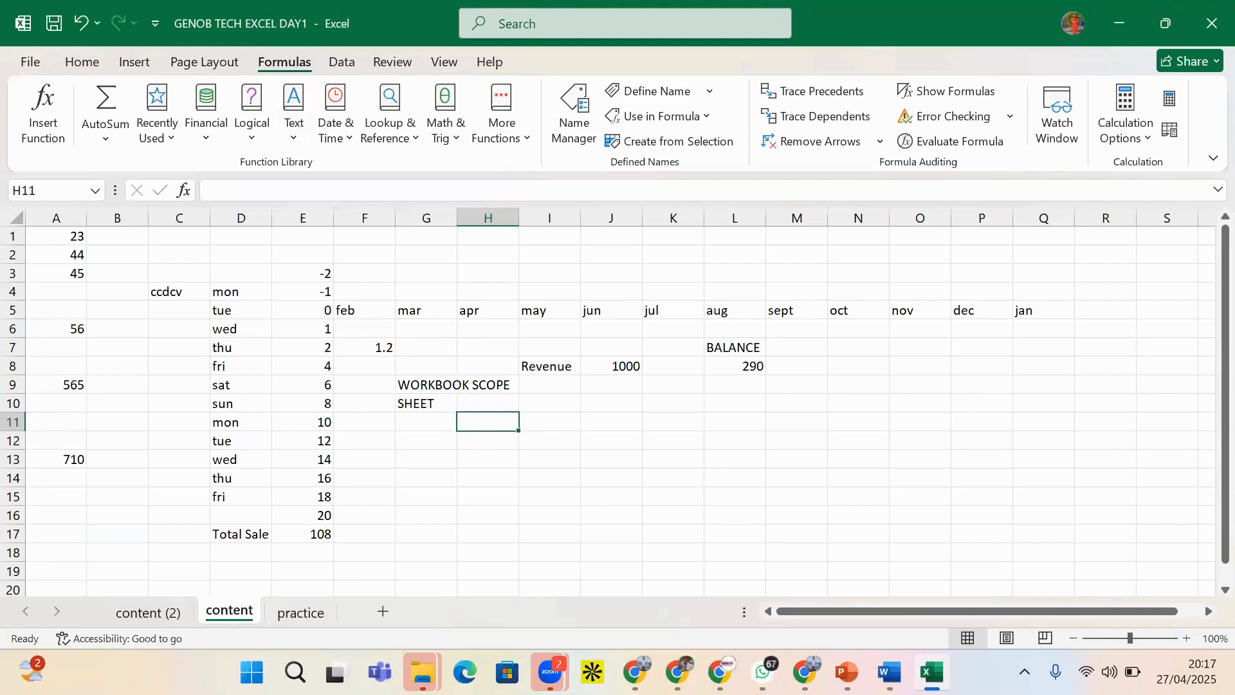
- Look through the content (2), content and practice sheets, and add a new worksheet after the practice sheet
click(147, 614)
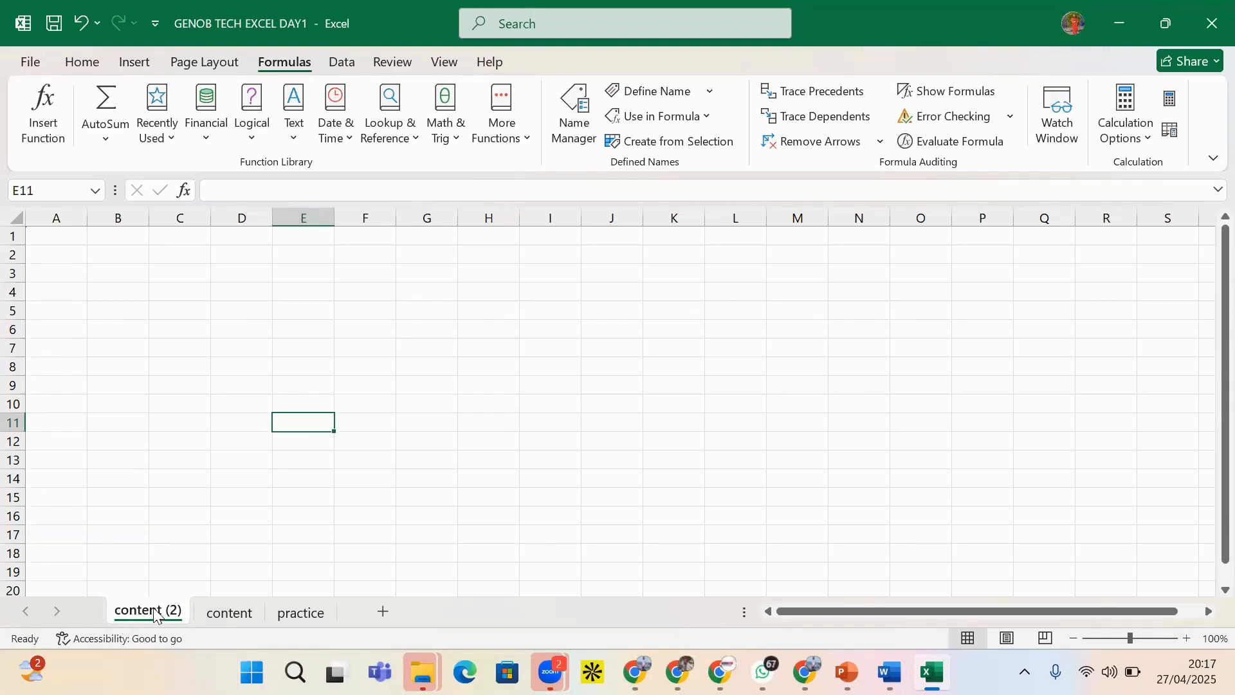
click(230, 613)
click(285, 617)
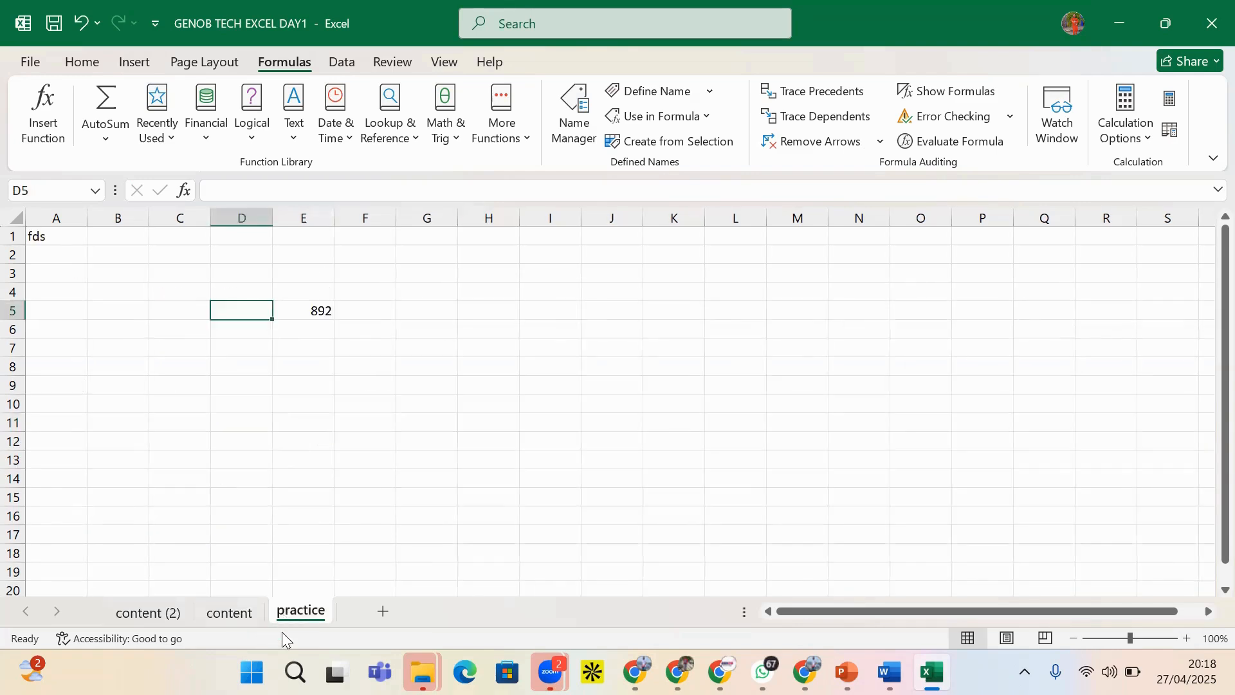
click(382, 611)
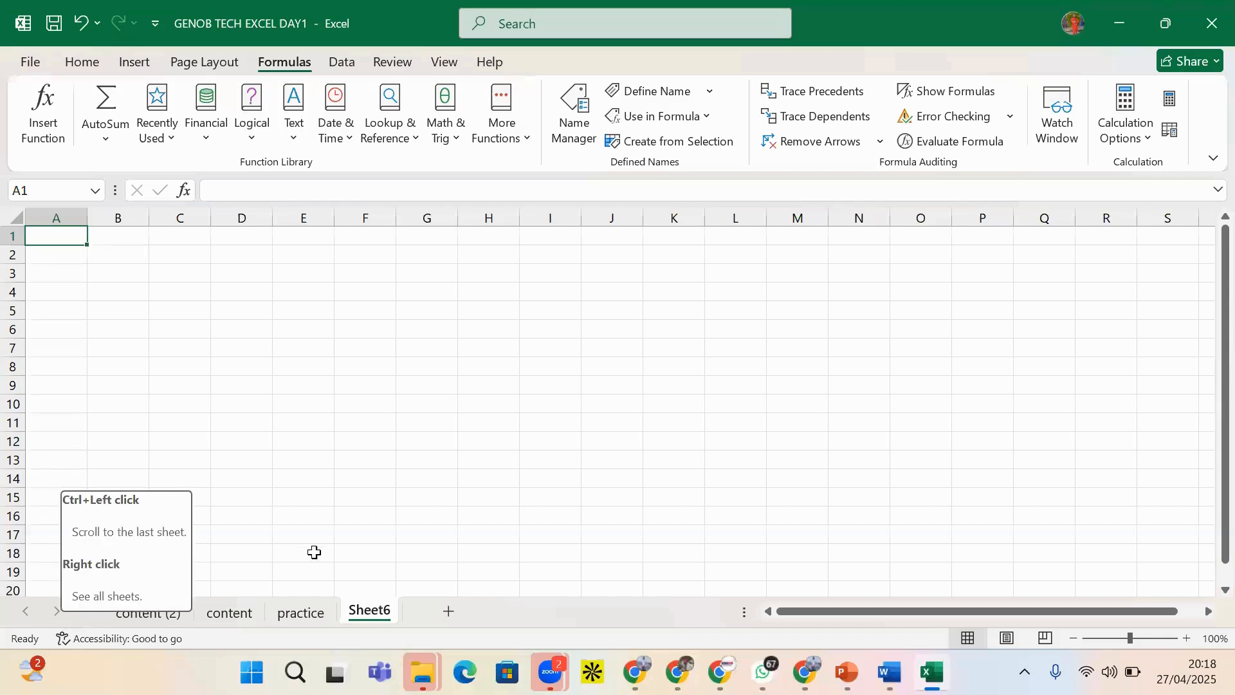
- View the list of all sheets in the workbook, and compare the content (2) sheet with the content sheet
right_click(40, 609)
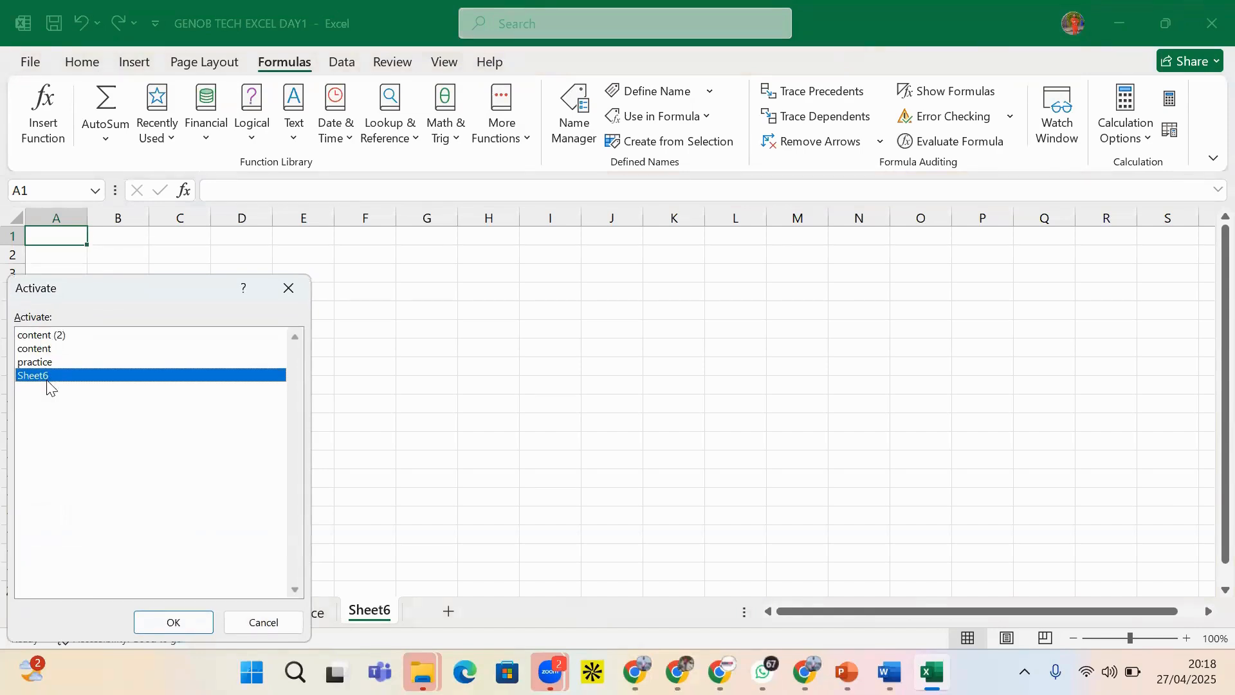
click(271, 622)
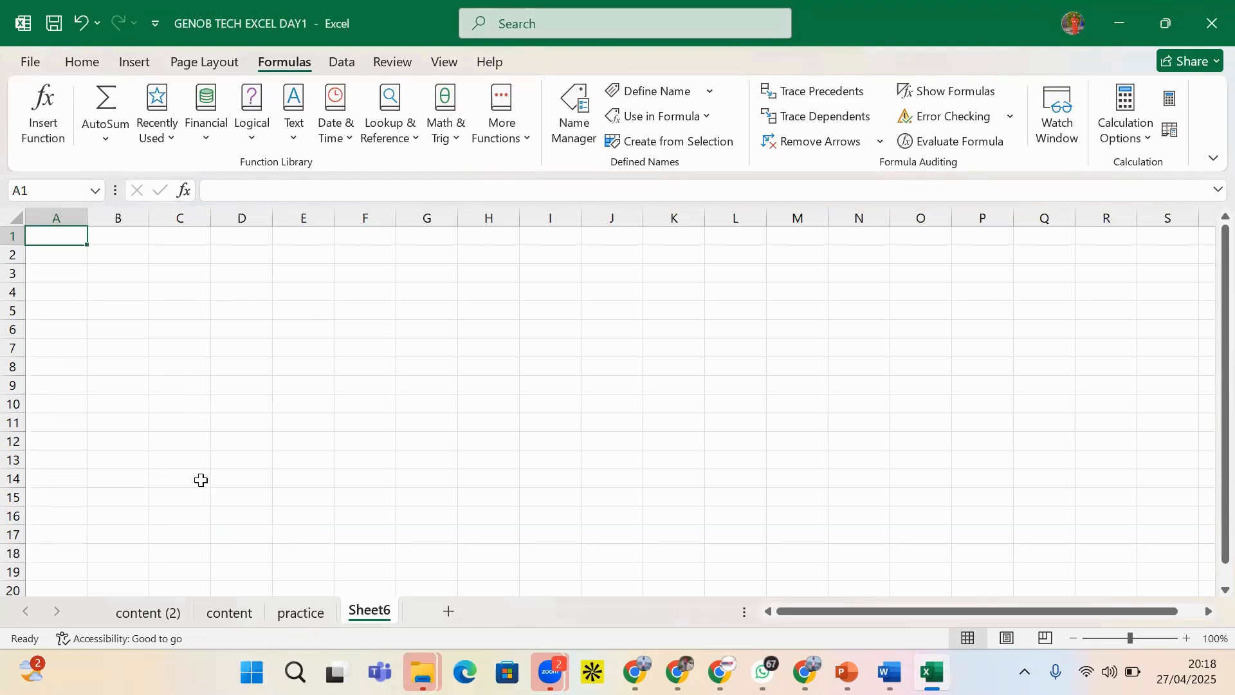
click(152, 615)
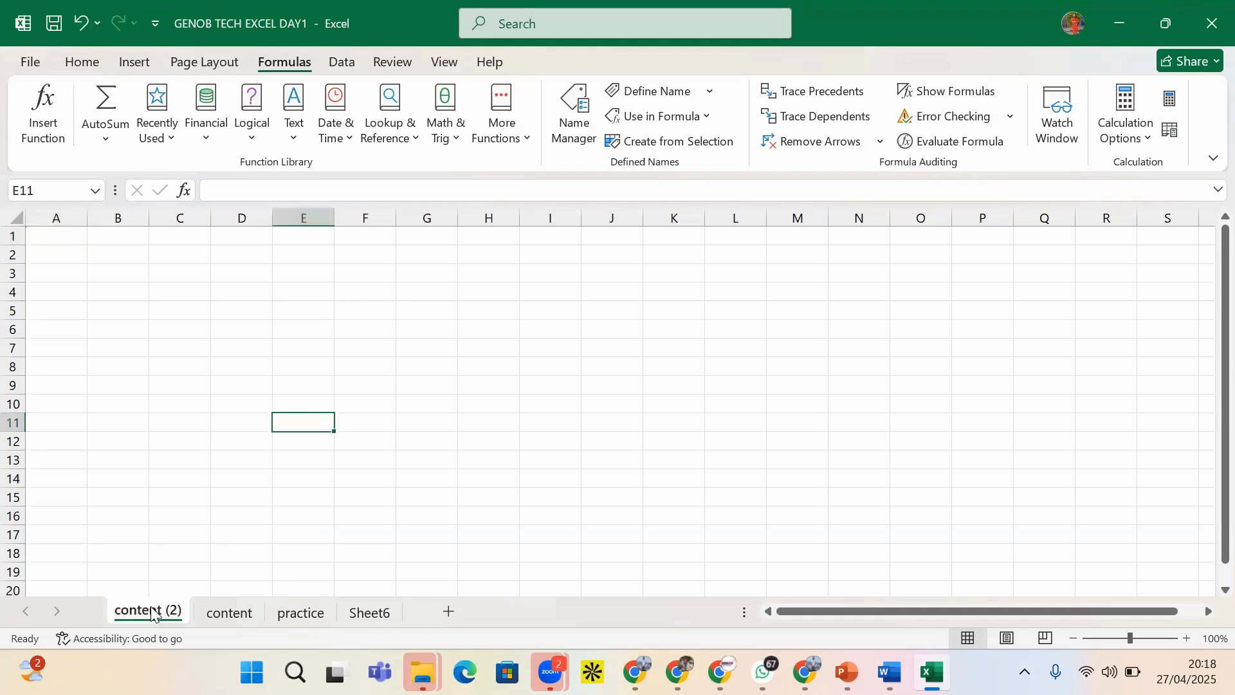
click(227, 615)
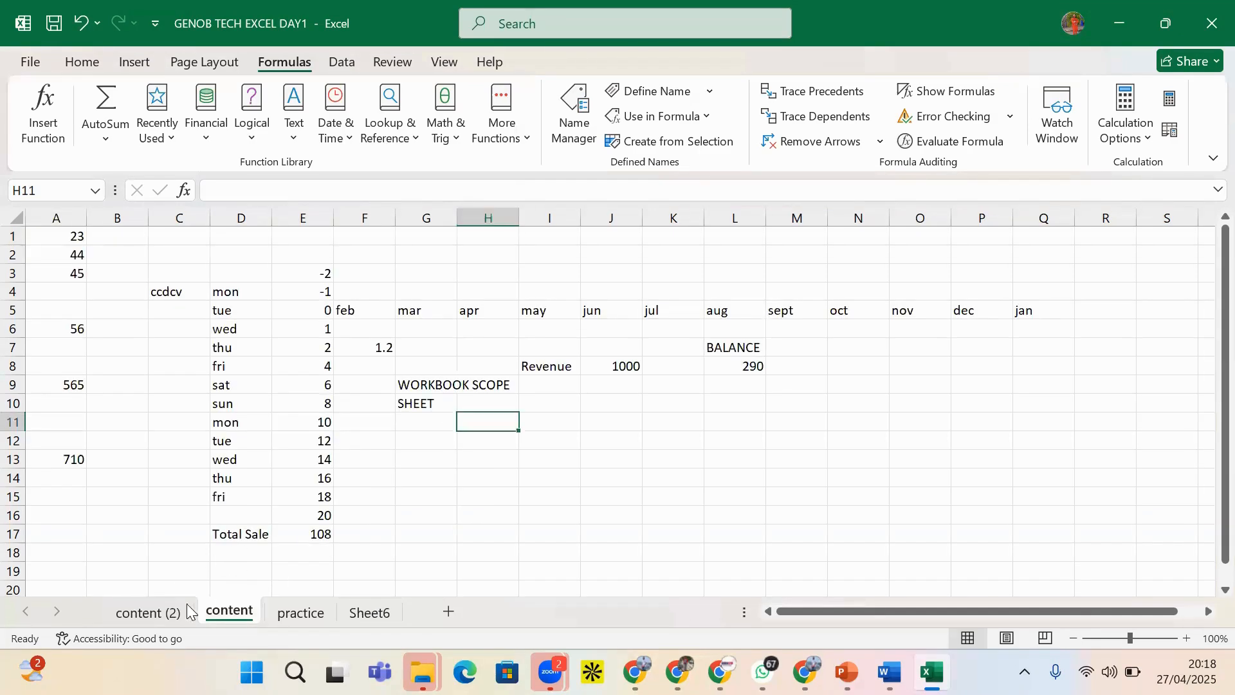
click(153, 617)
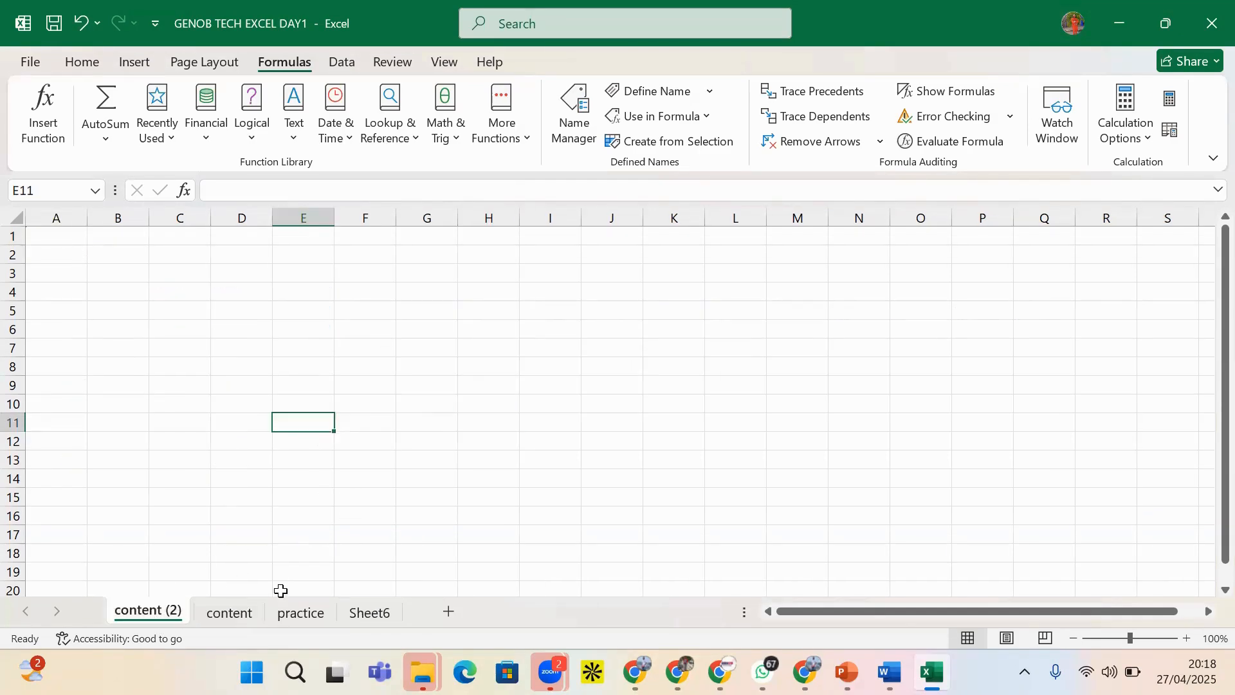
click(236, 616)
click(159, 619)
click(222, 616)
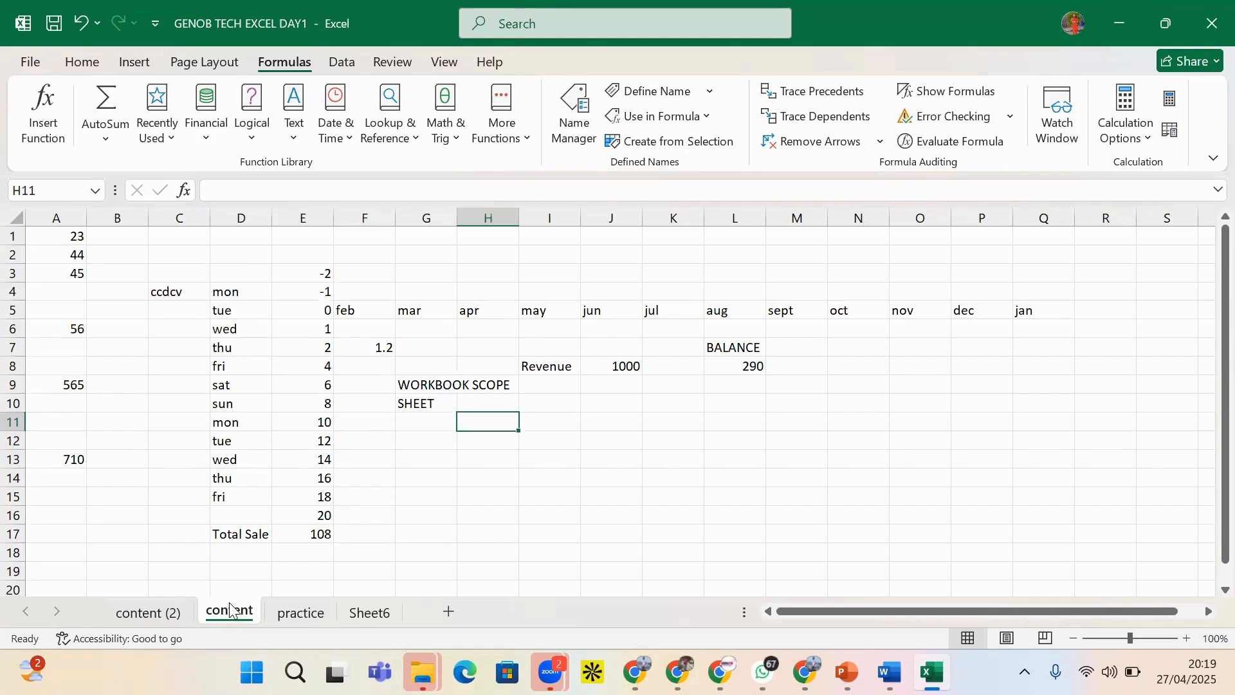
- Rename the content sheet as PRECIOUS
right_click(230, 615)
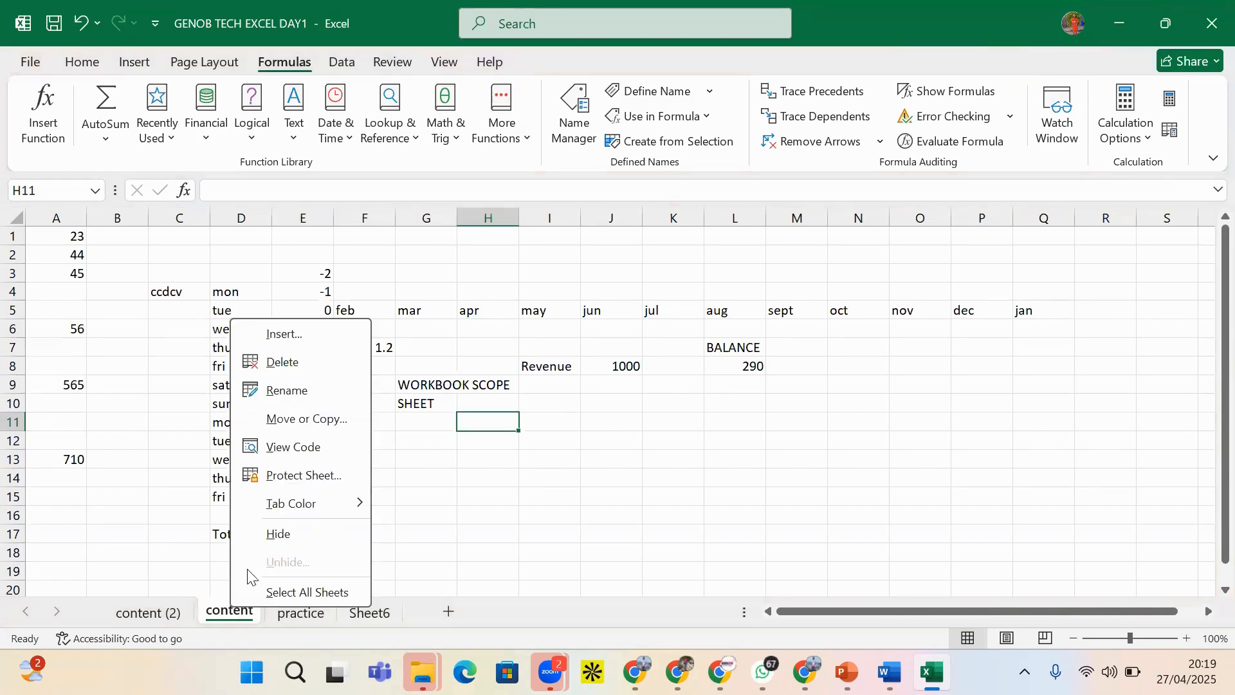
click(314, 402)
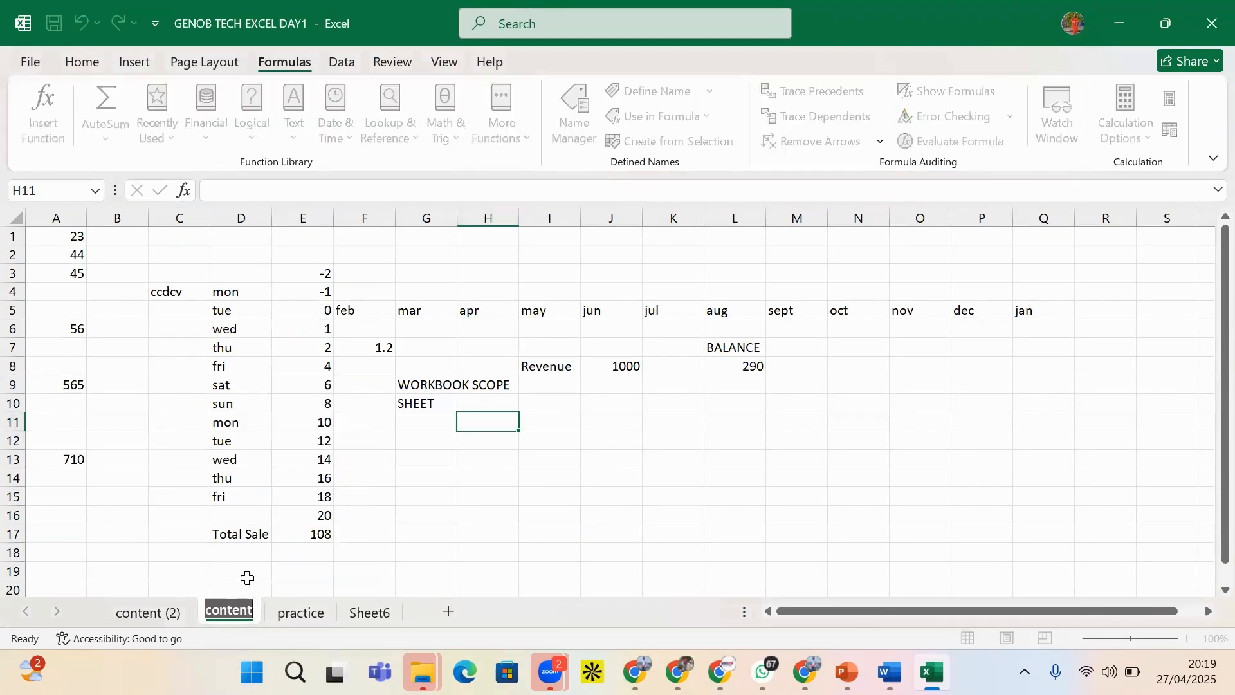
text(PRECIO)
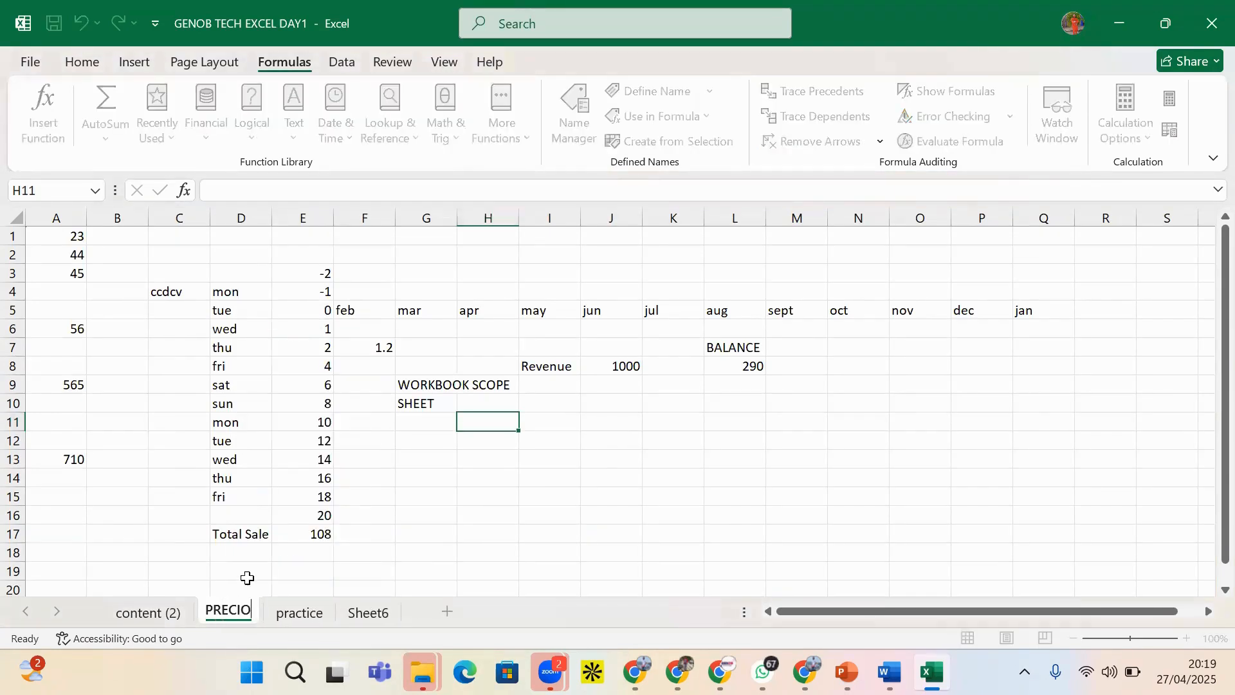
text(US)
drag(364, 535, 364, 519)
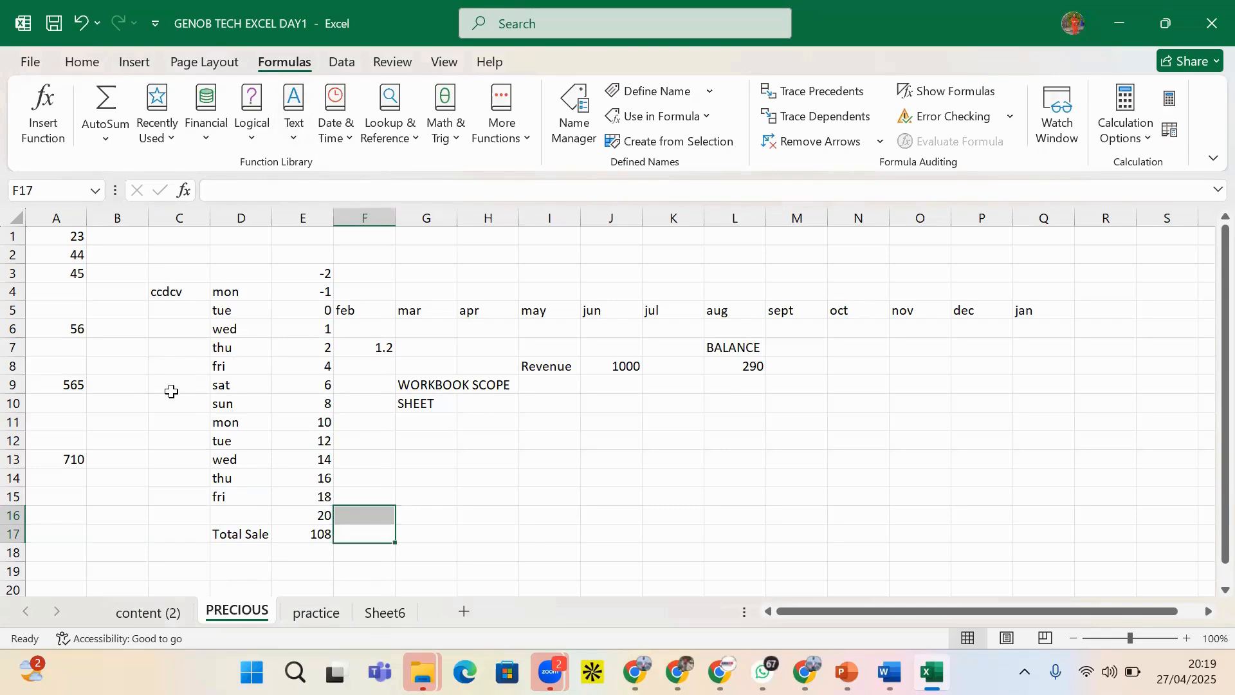
- Define the name DOG for cell C14 of the PRECIOUS sheet, with its scope set to Sheet6
click(197, 435)
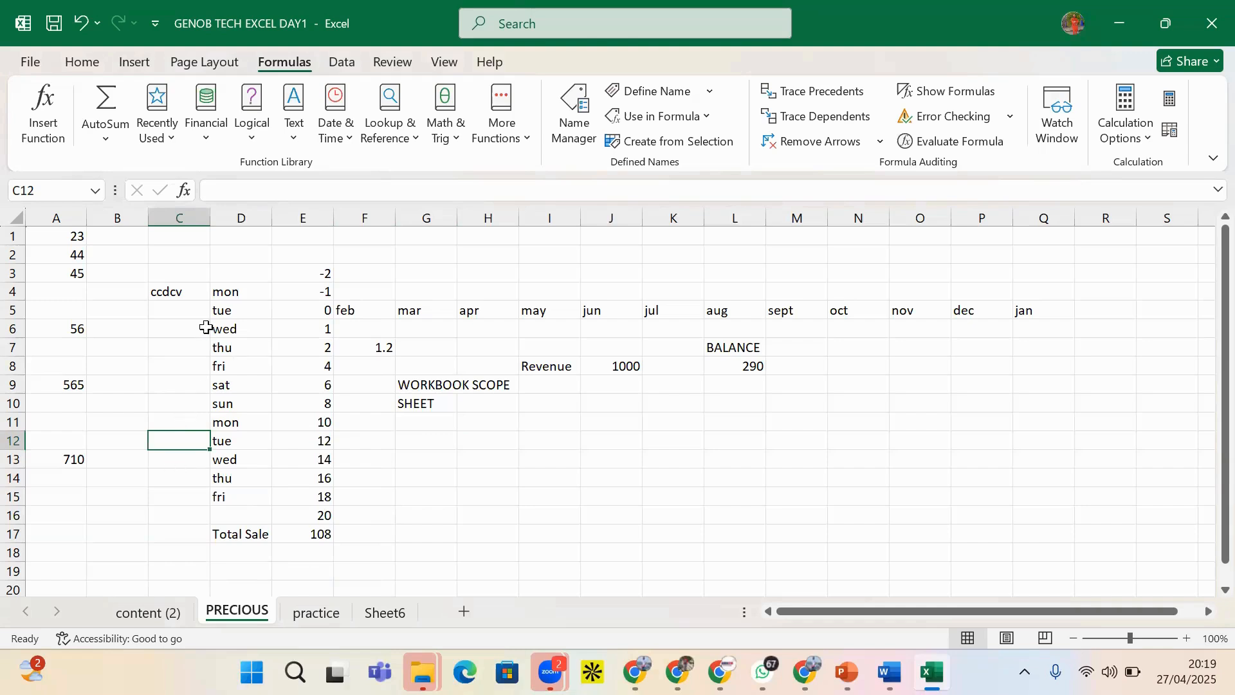
click(185, 477)
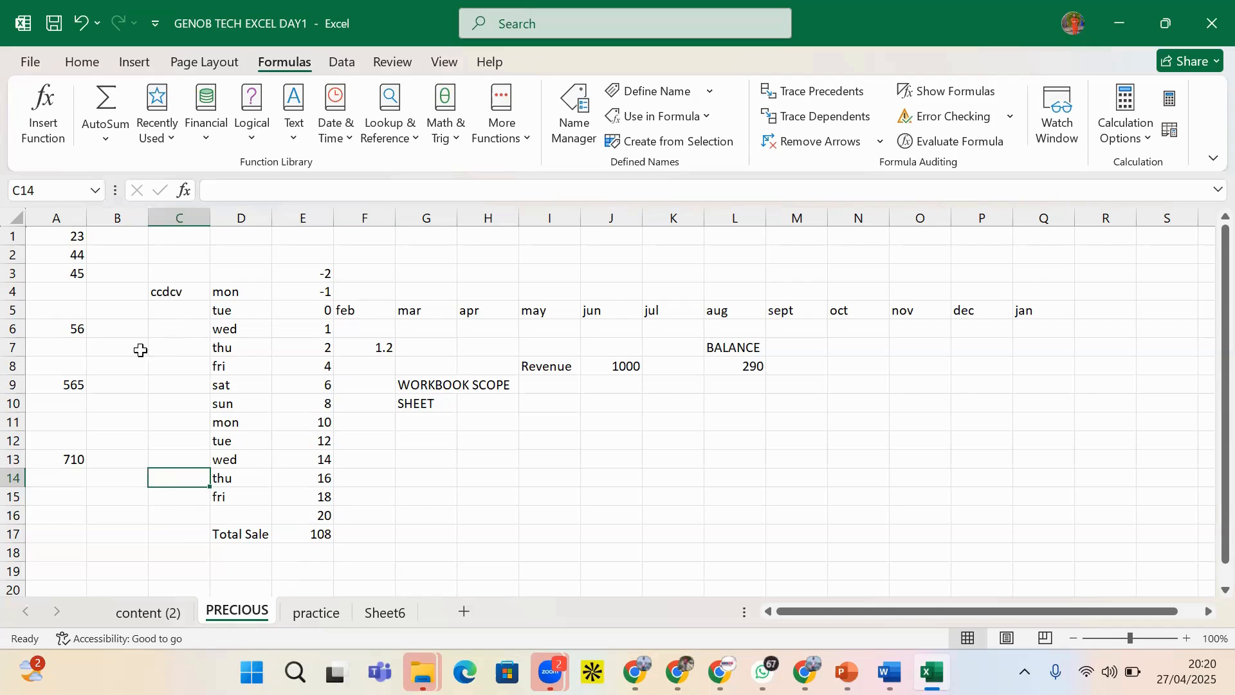
click(58, 185)
click(704, 95)
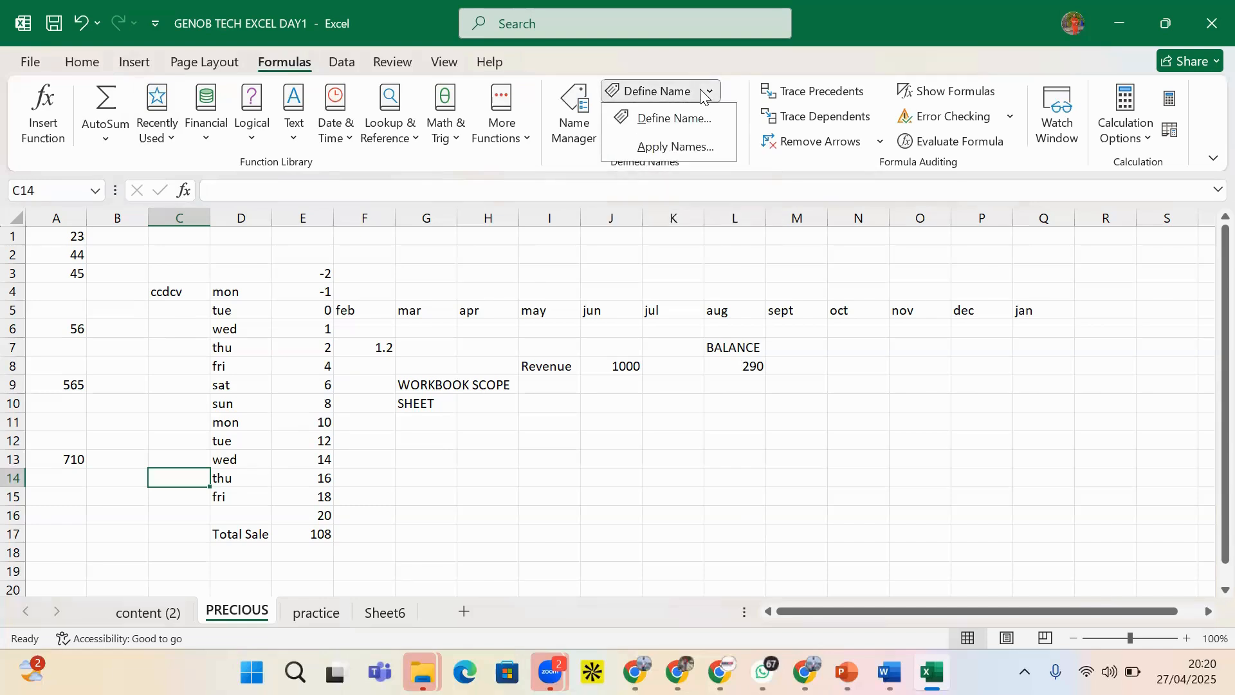
click(674, 129)
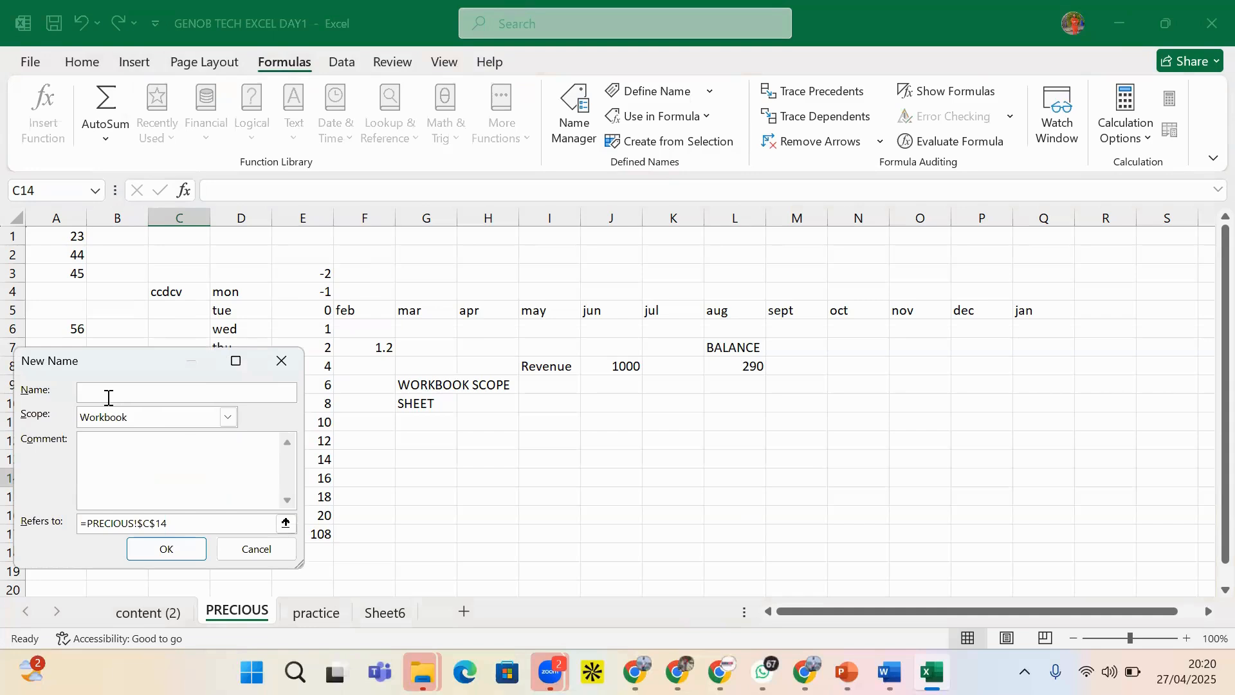
click(114, 417)
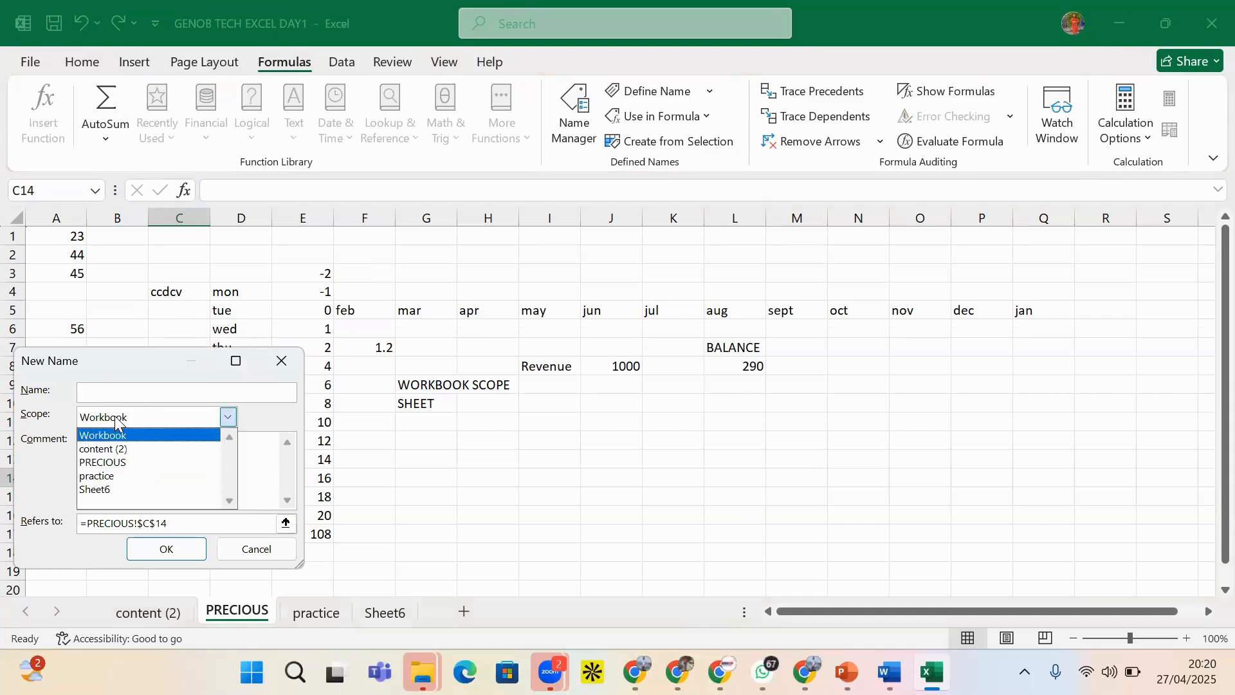
click(115, 417)
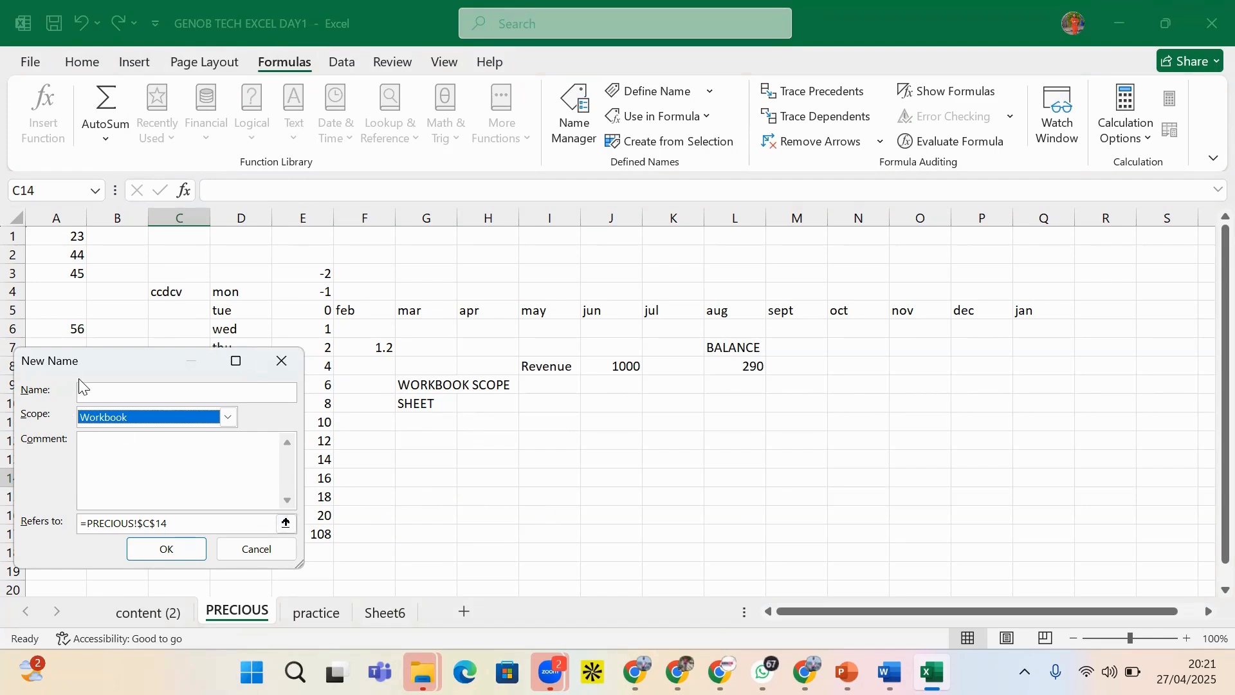
click(101, 389)
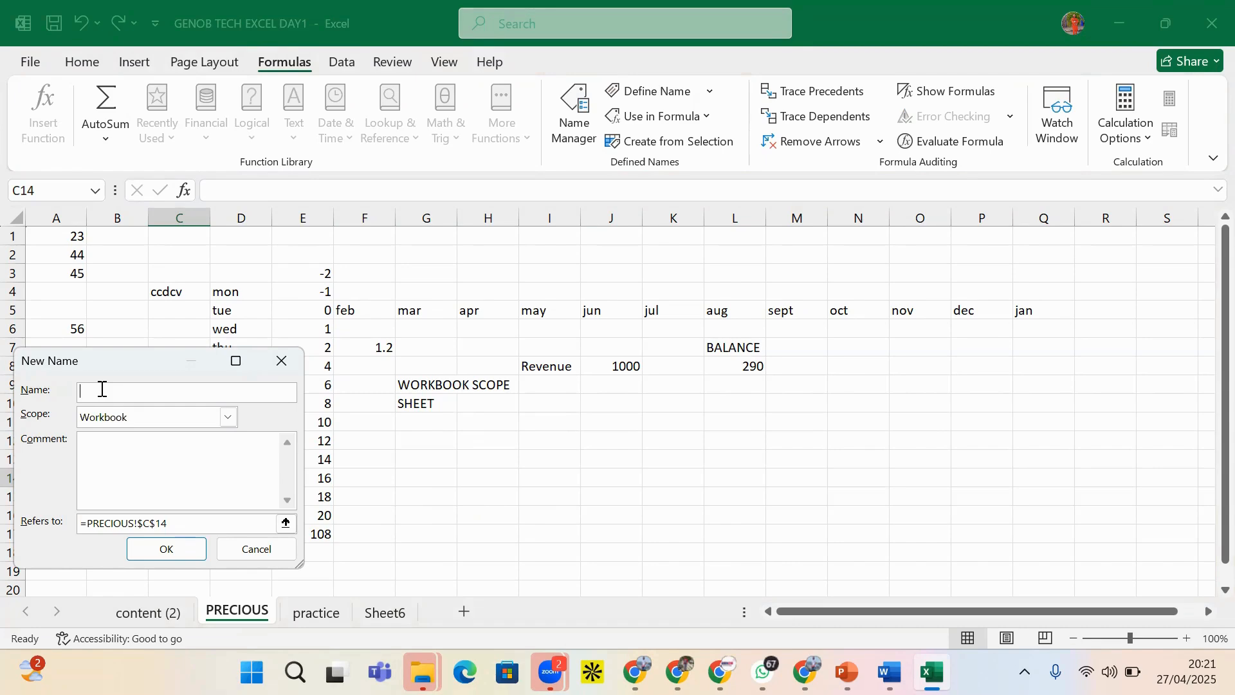
text(DOG)
click(229, 417)
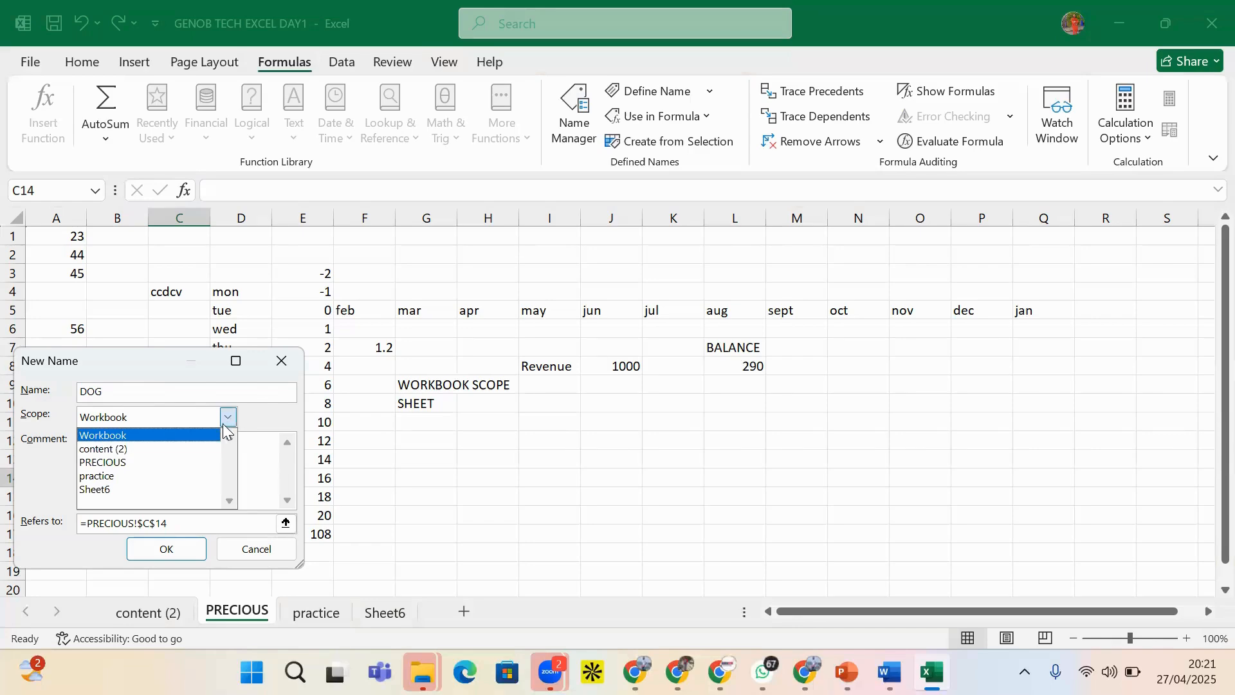
click(149, 484)
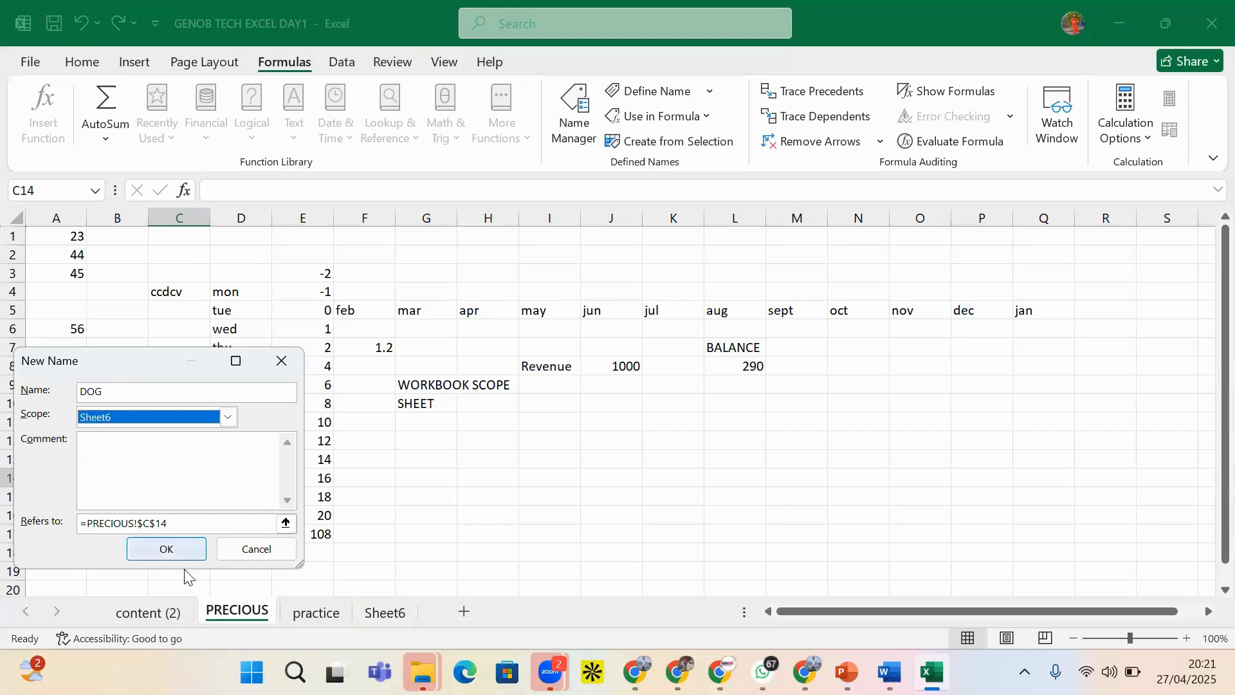
click(174, 549)
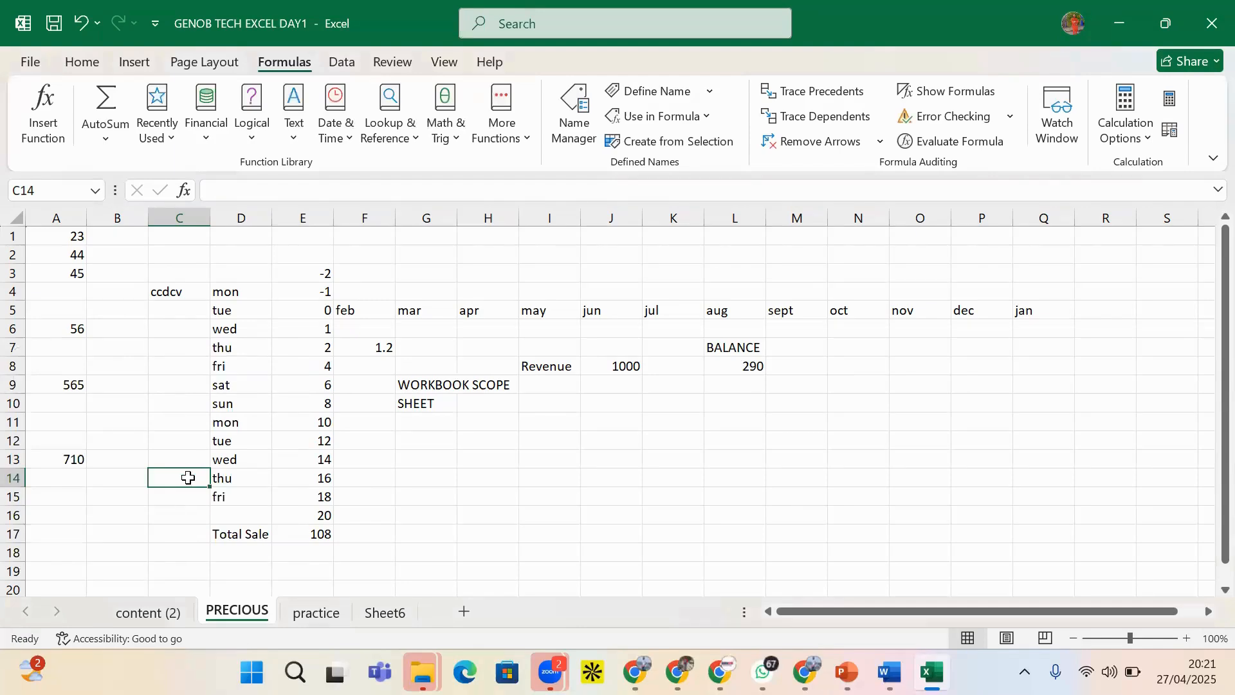
- Assign the name DOG to cell G14 of the PRECIOUS sheet
click(425, 477)
click(52, 192)
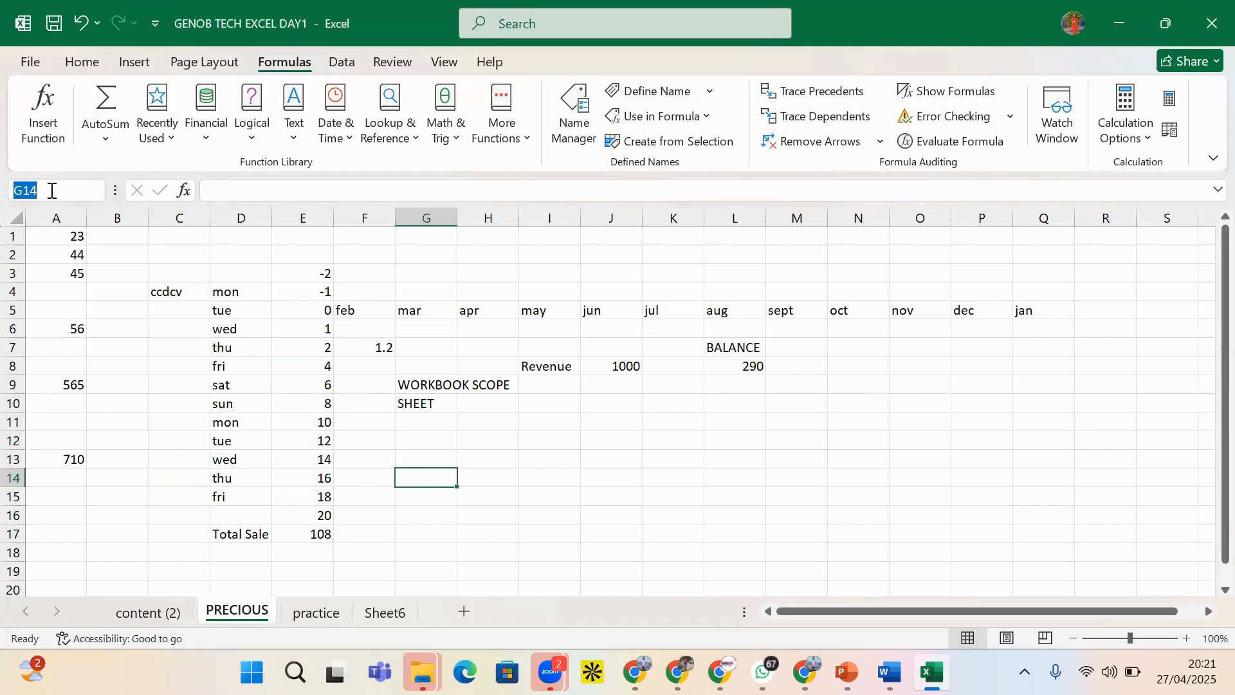
text(DOG)
key(Return)
- Check the defined names list on the PRECIOUS sheet, jump to DOG, and check the list on the practice sheet
click(95, 187)
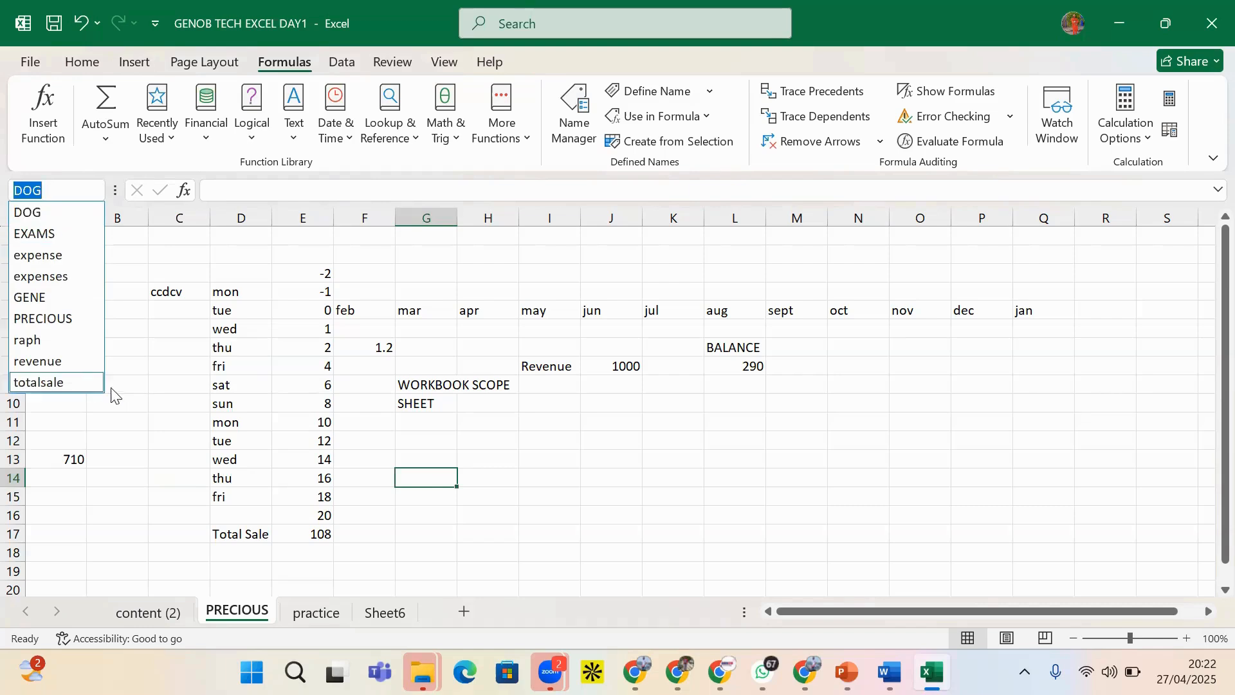
click(271, 594)
click(48, 185)
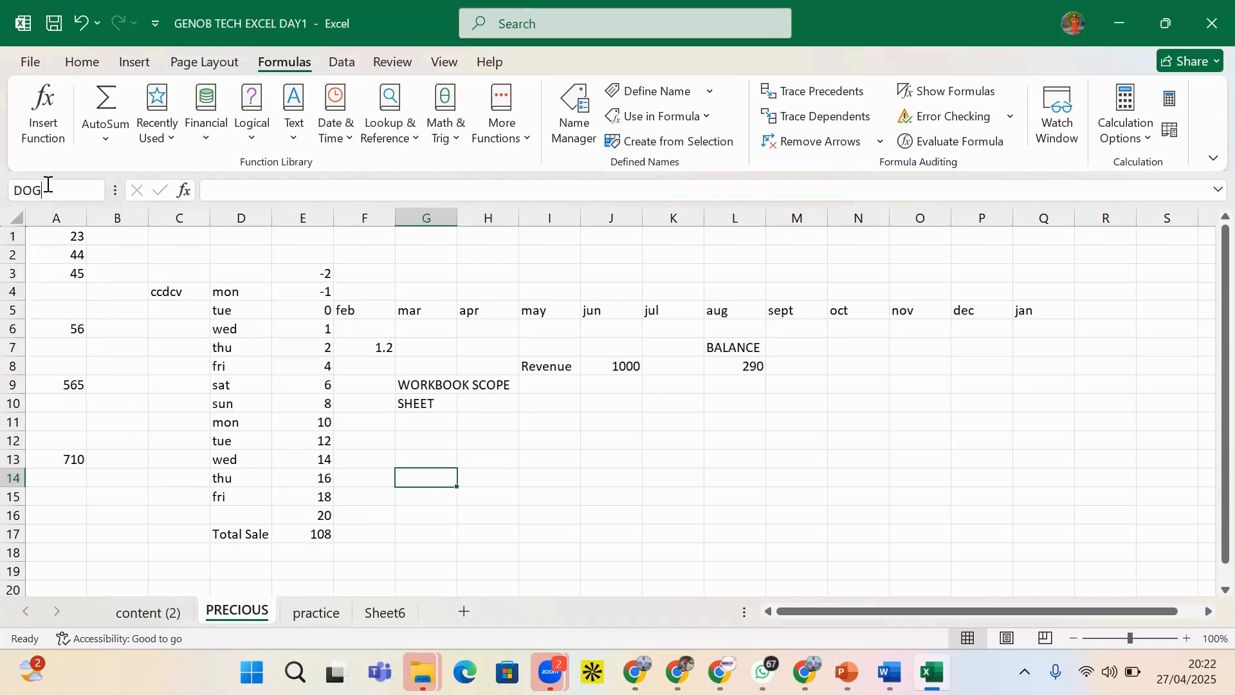
key(Return)
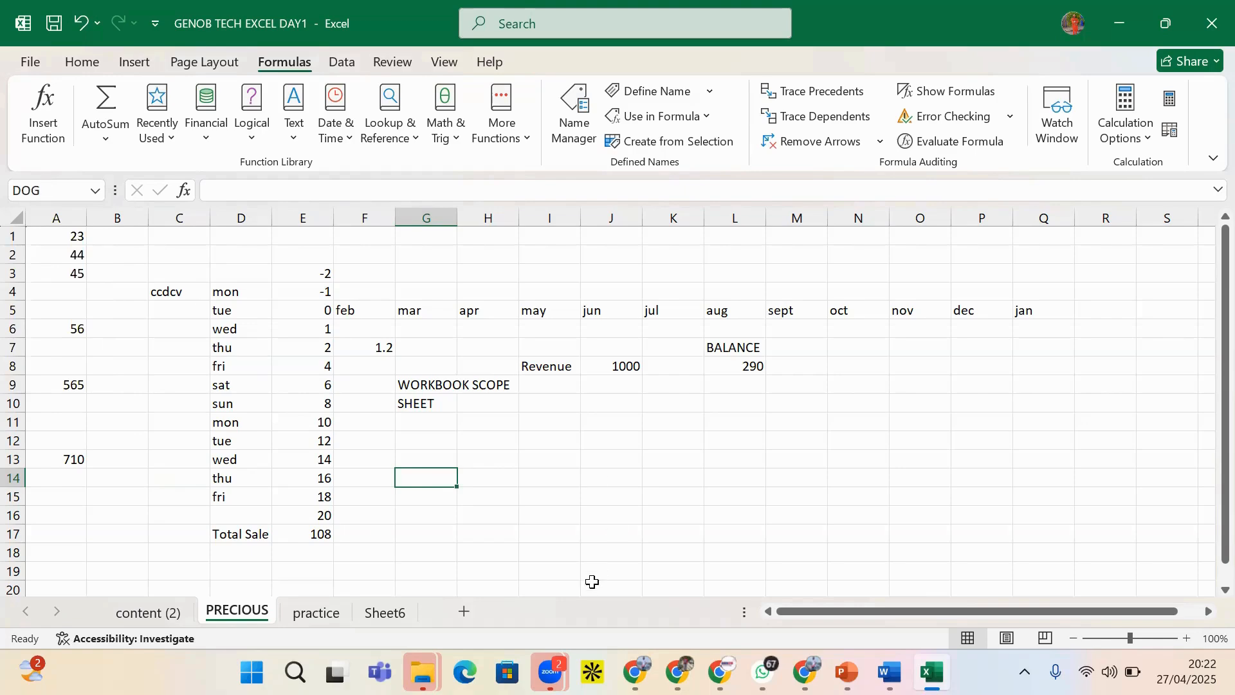
click(430, 478)
click(321, 618)
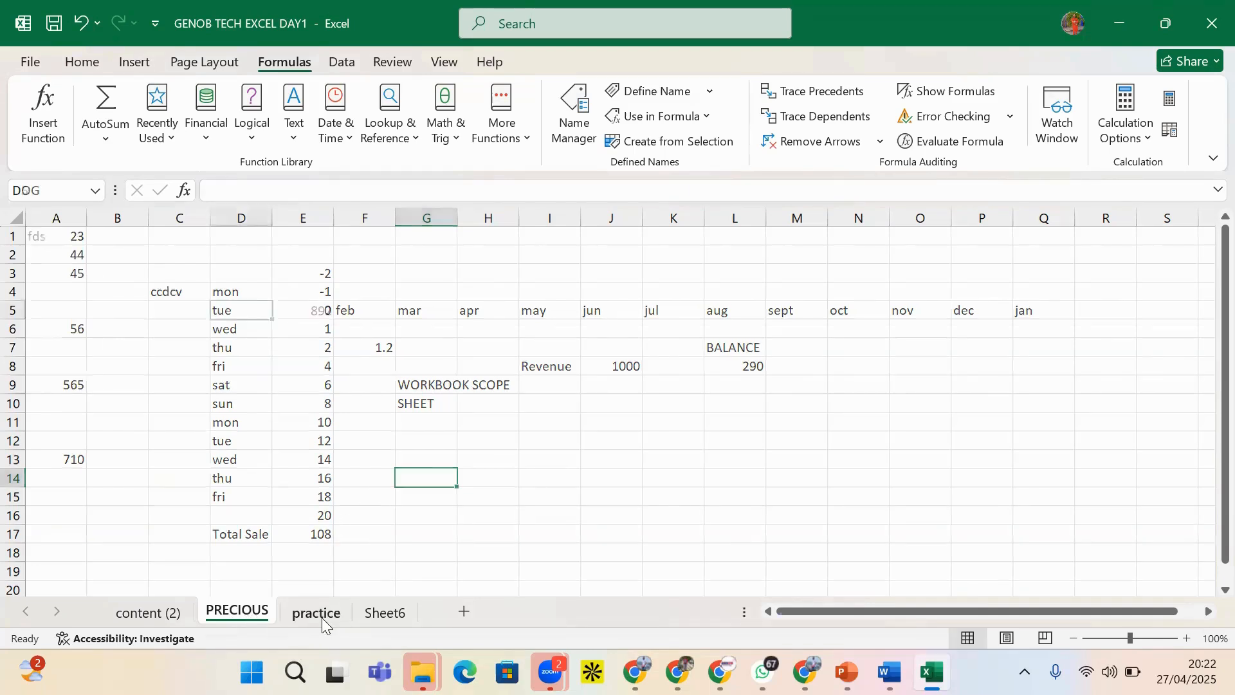
click(96, 191)
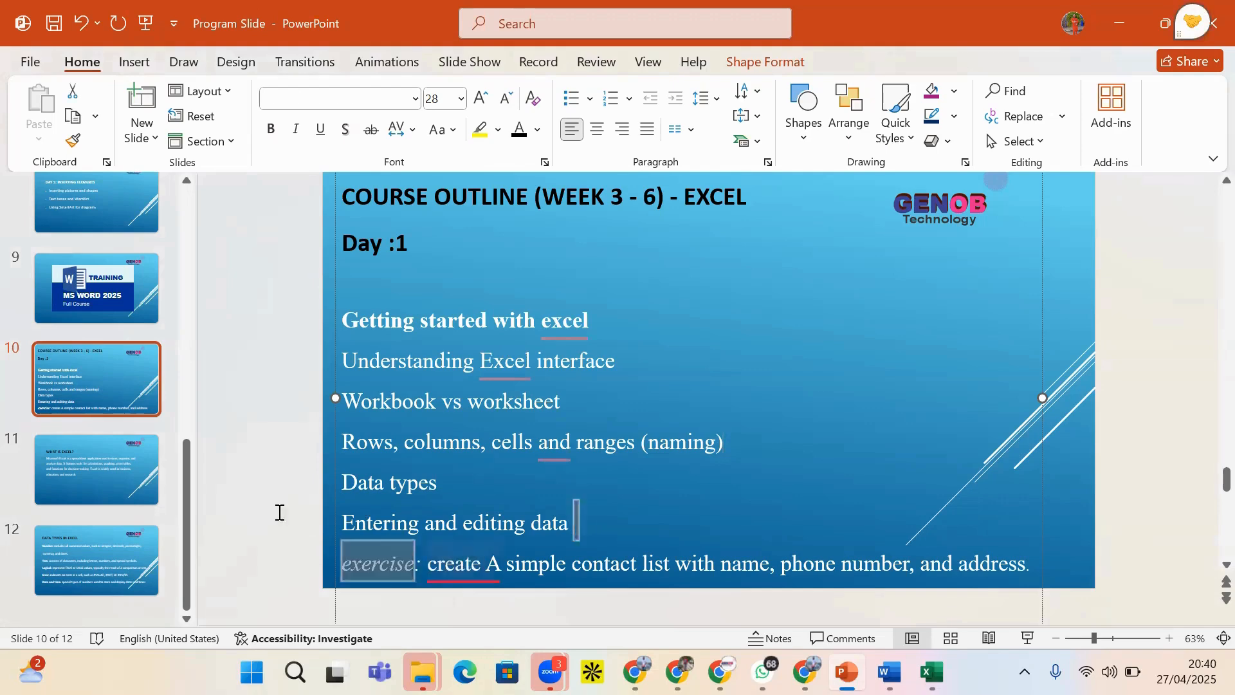
- In the PowerPoint course deck, highlight the data types and data entry topics and show slide 12, Data Types in Excel
drag(279, 512, 242, 485)
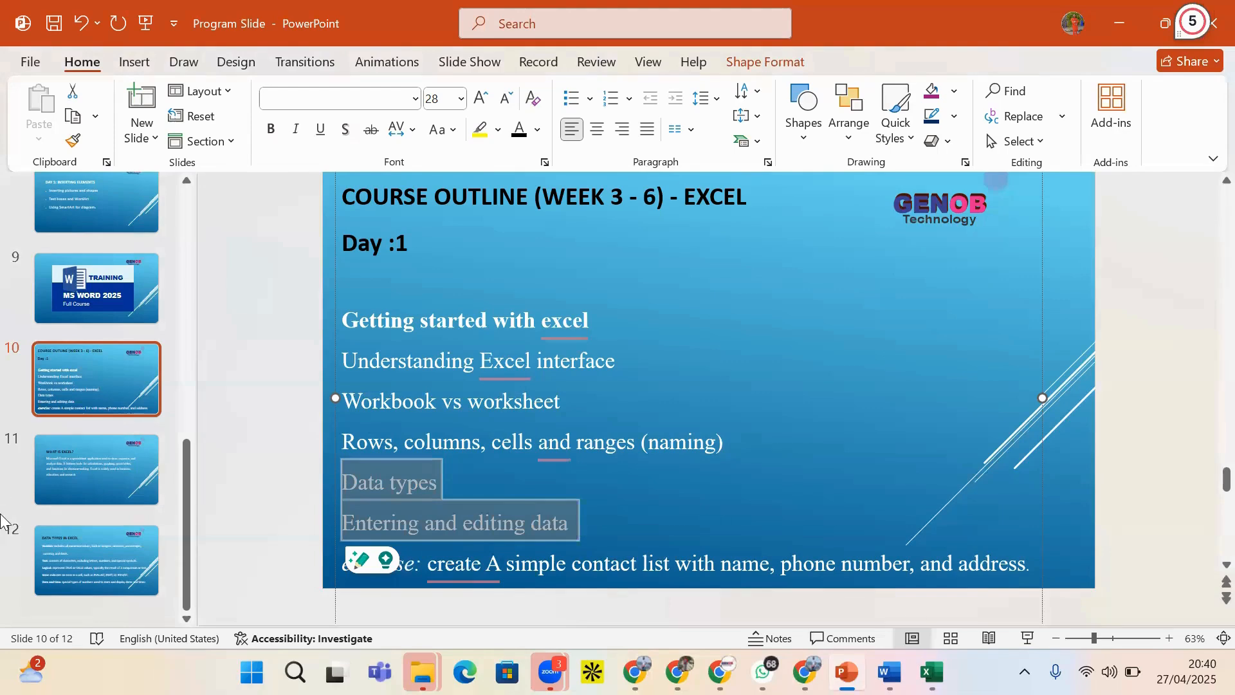
click(111, 572)
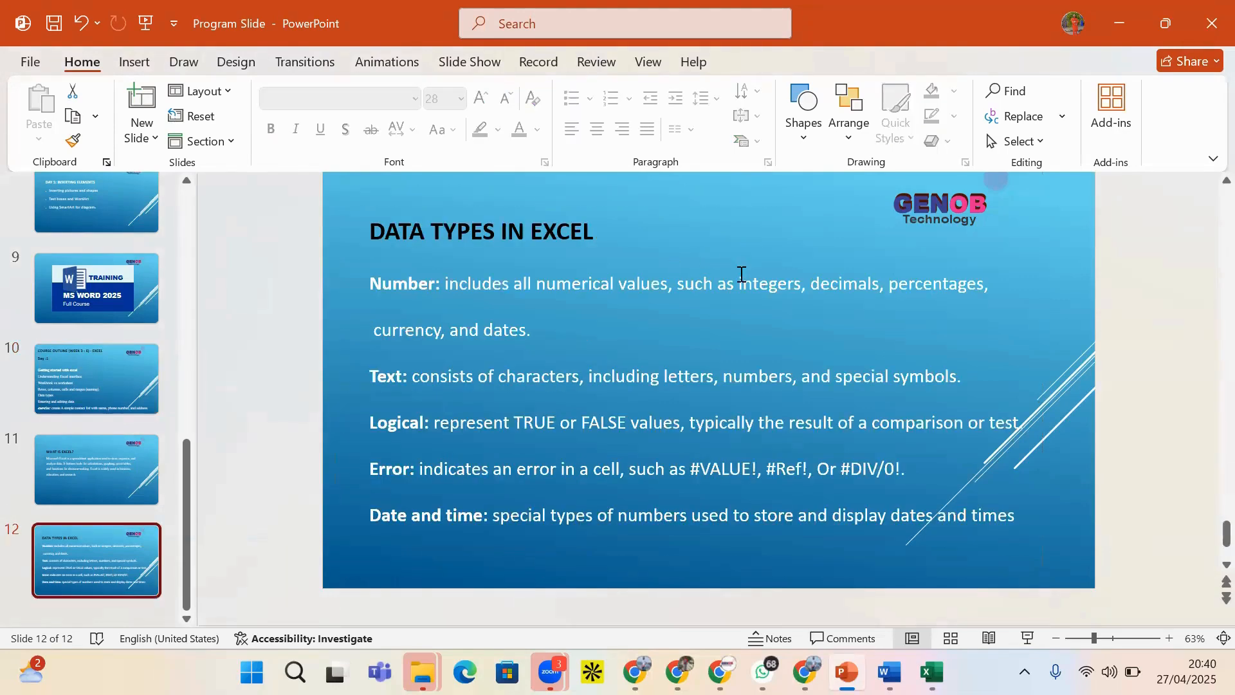
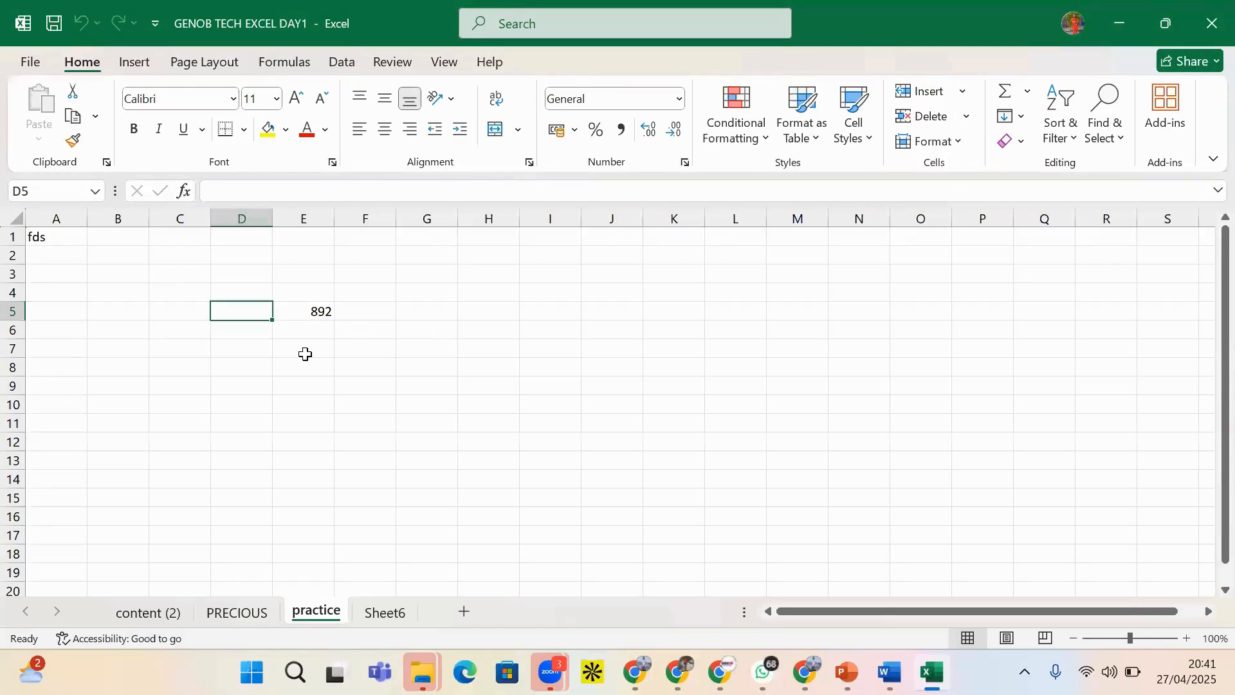
- Enter 2 in D5 and 3 in D6 of the practice sheet, and compare them in D8 with =D5=D6
text(2)
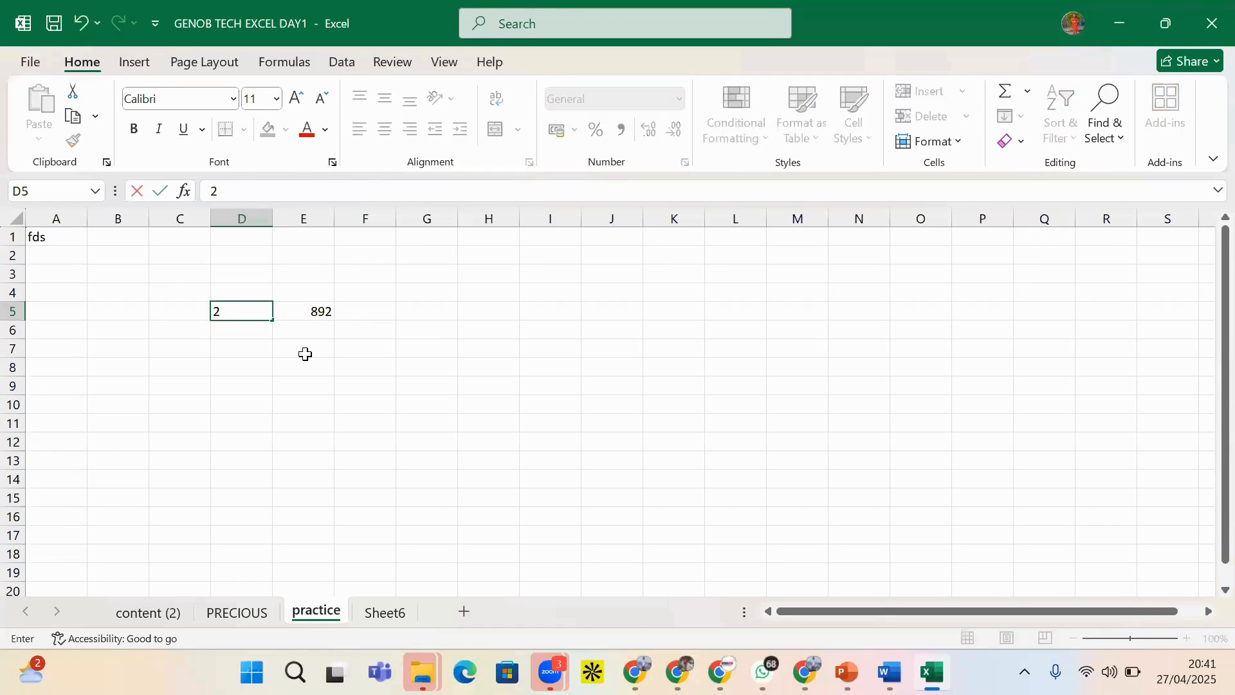
click(231, 332)
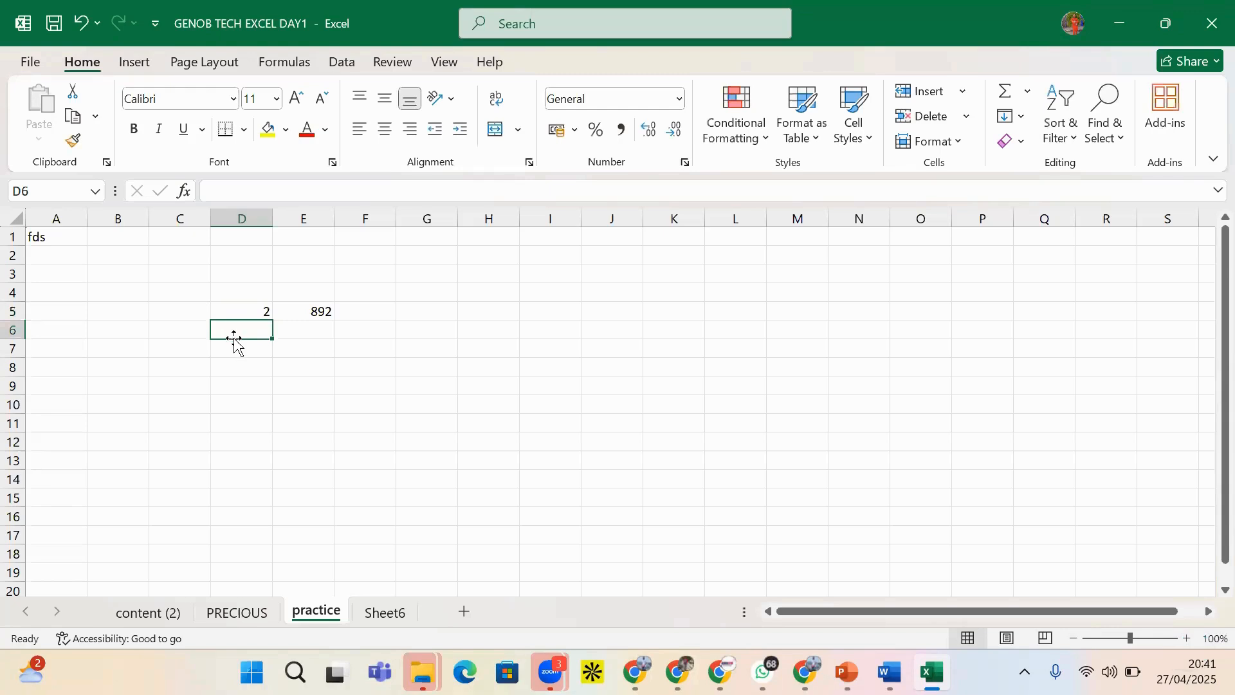
text(3)
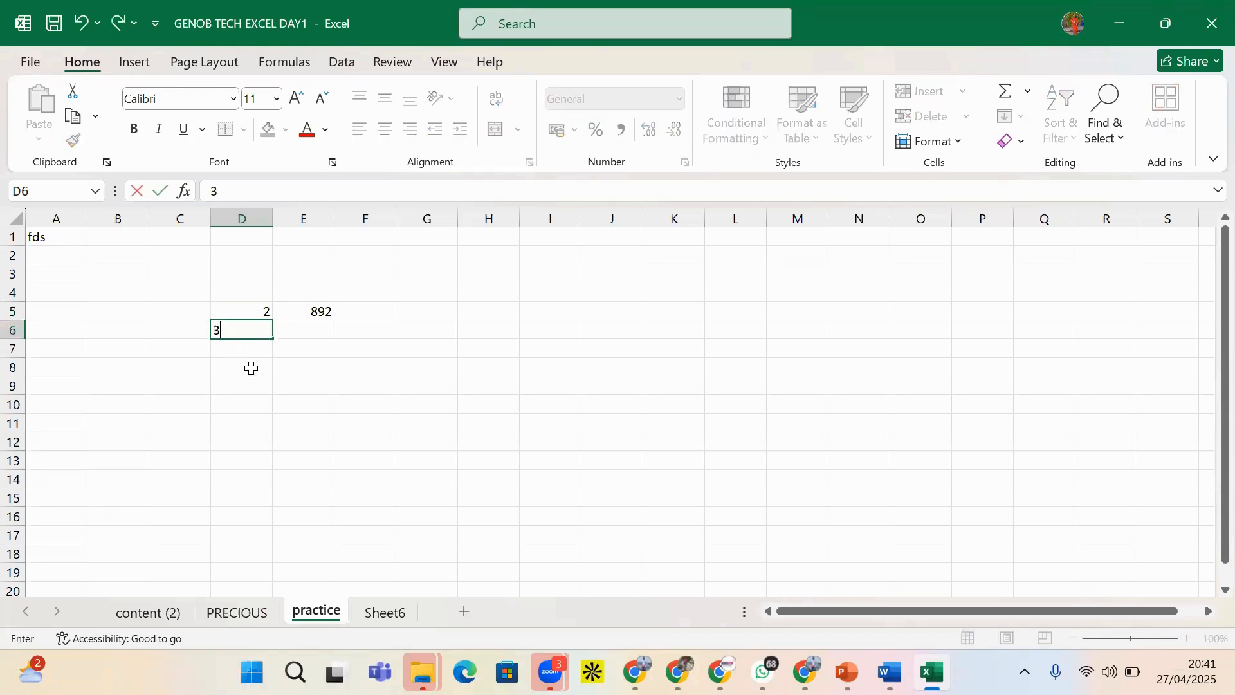
click(256, 360)
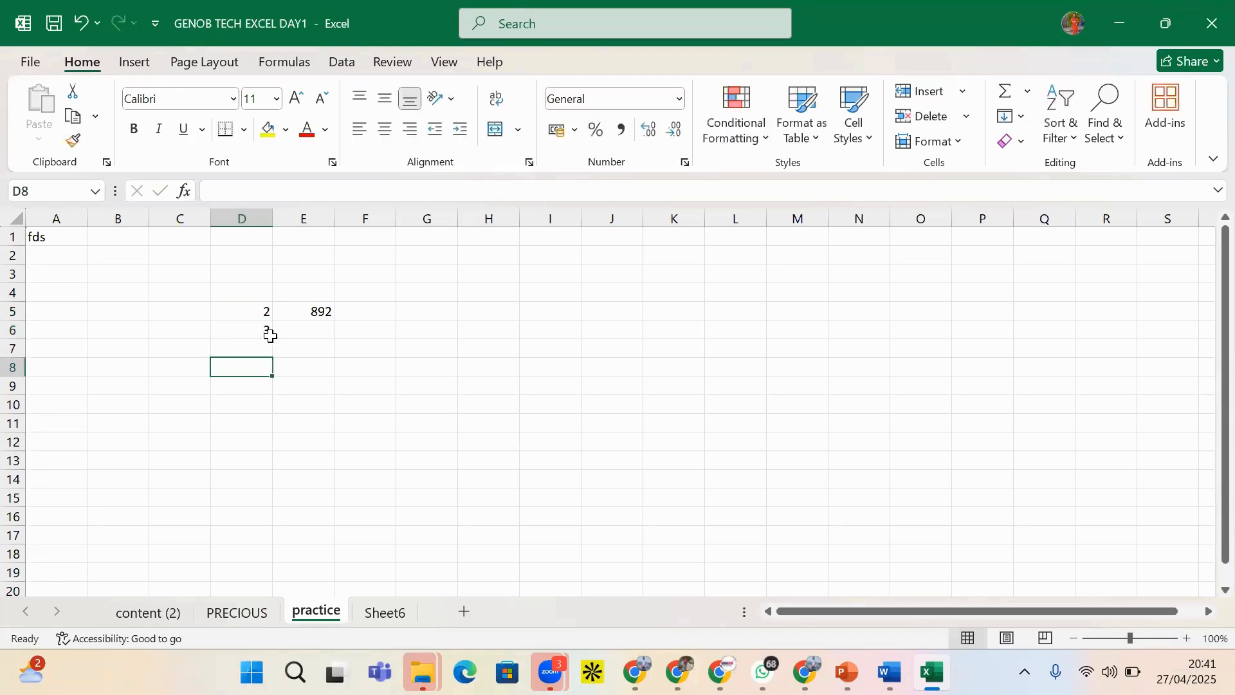
text(=)
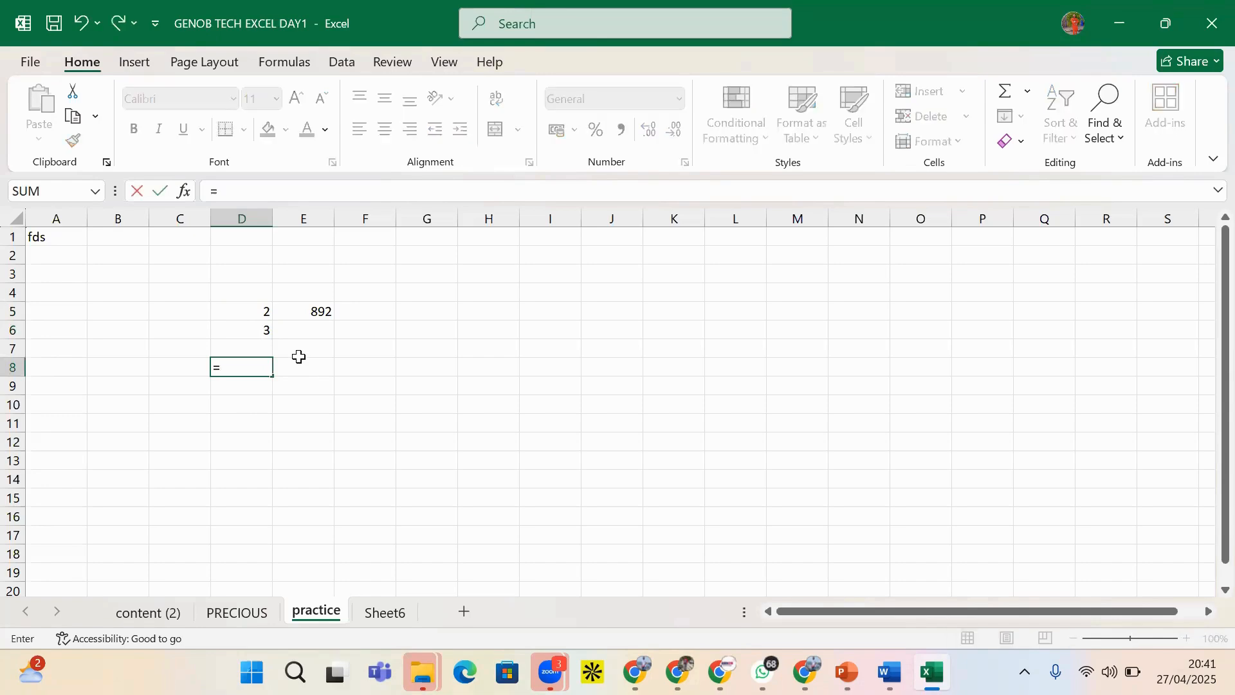
click(267, 307)
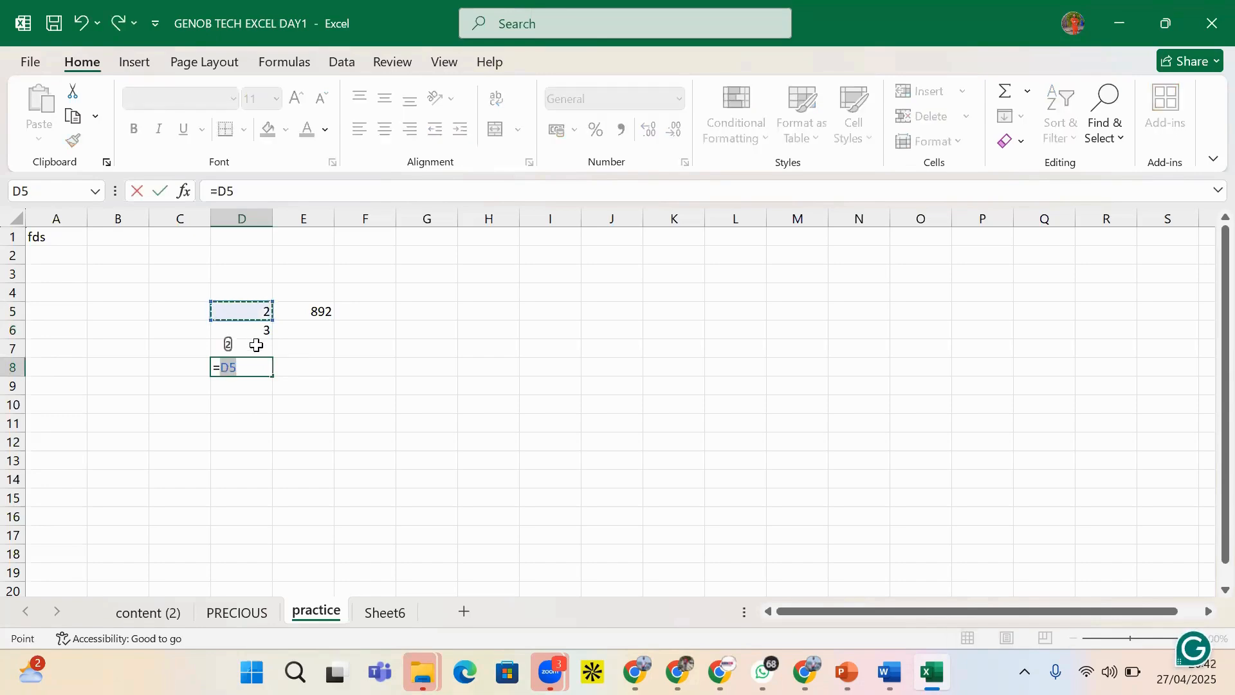
text(=)
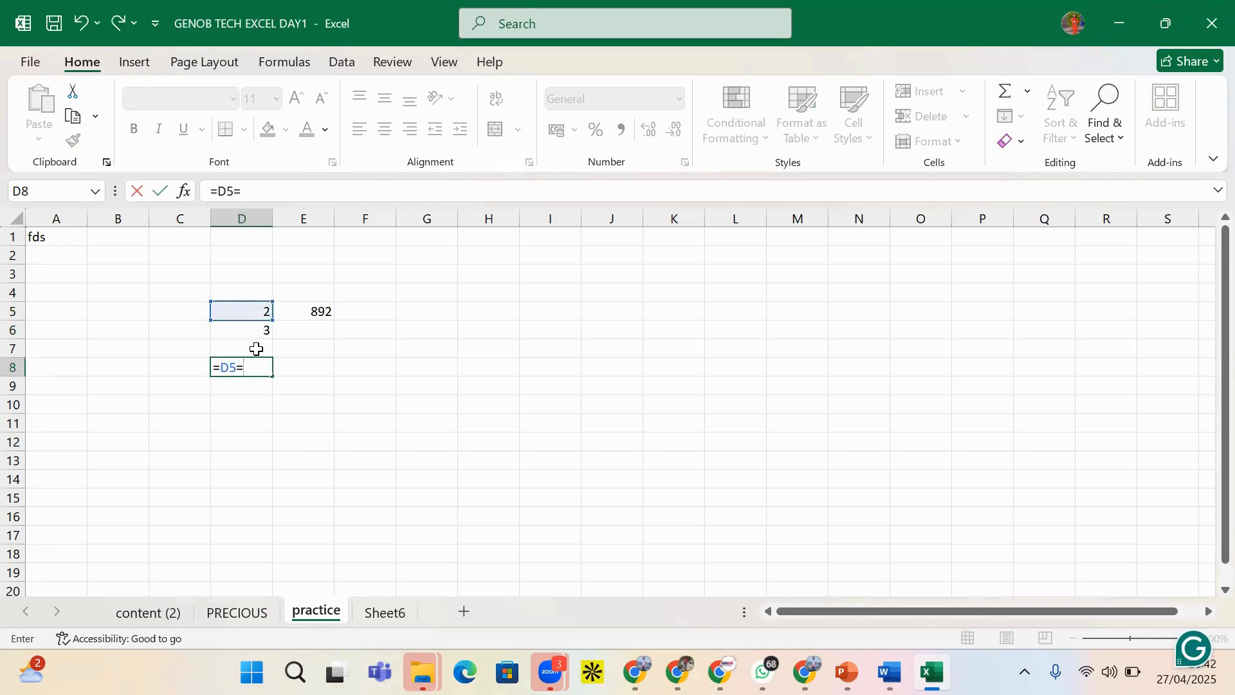
click(259, 330)
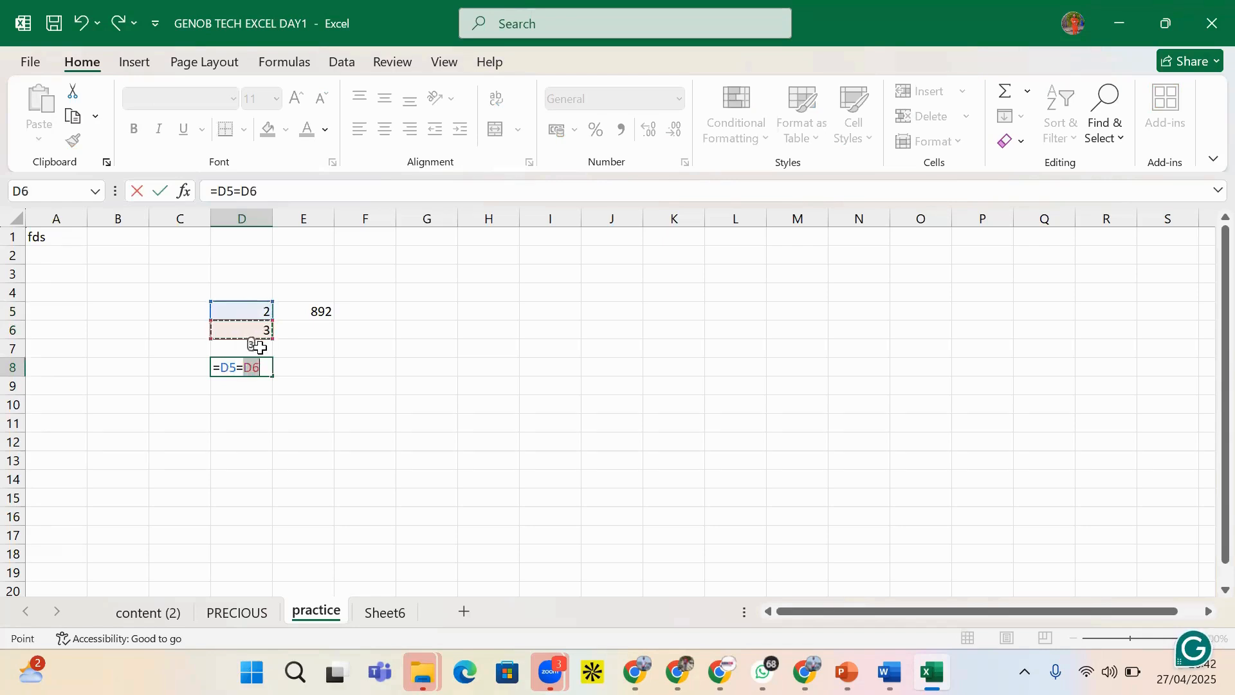
key(Return)
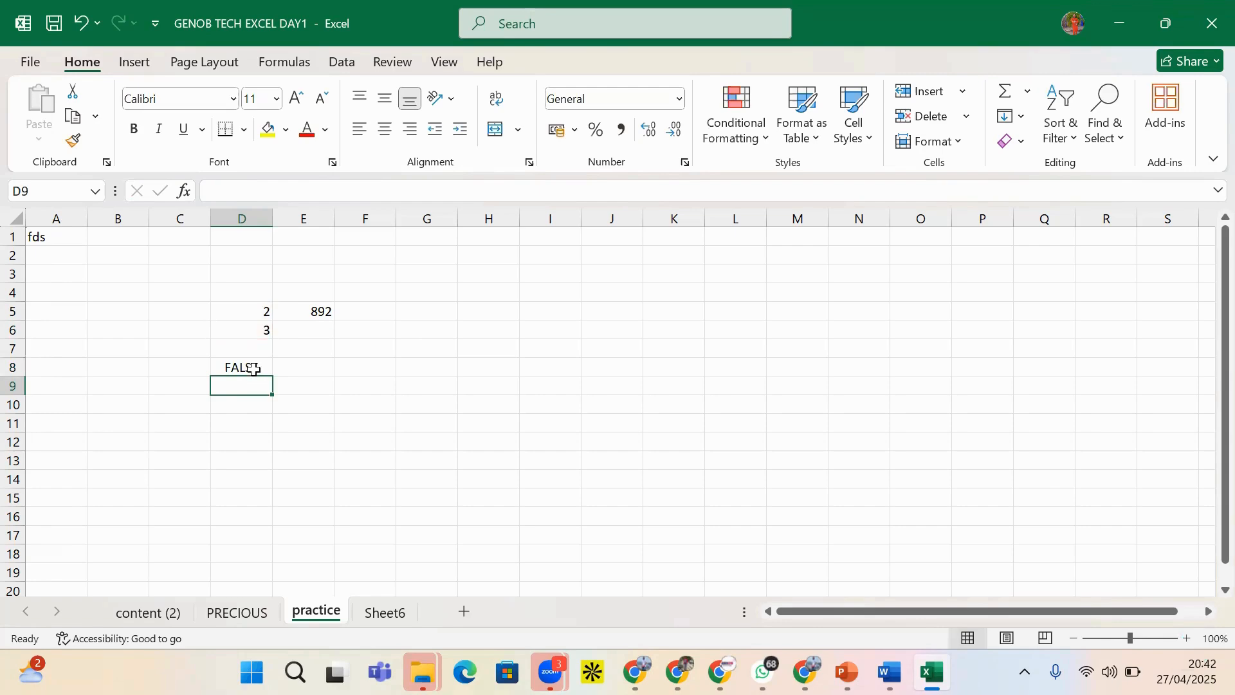
- Set cell D6 to 2 to match the number in D5
click(262, 331)
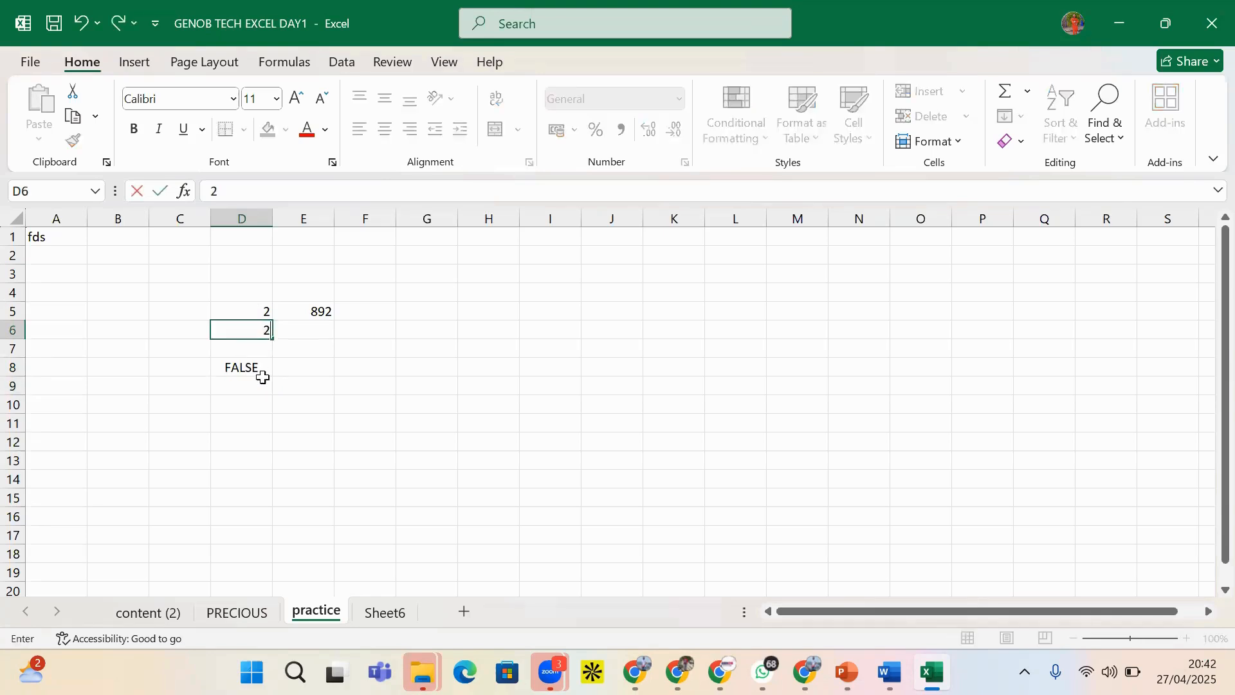
text(2)
click(267, 404)
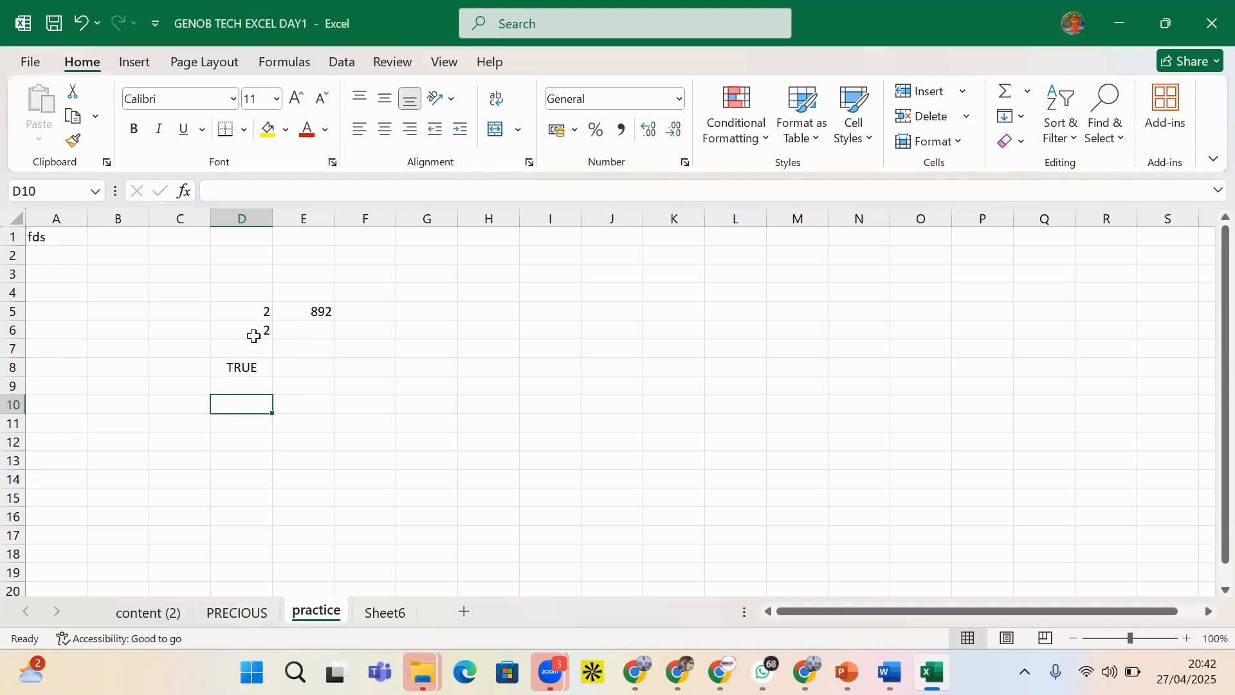
click(261, 311)
click(245, 346)
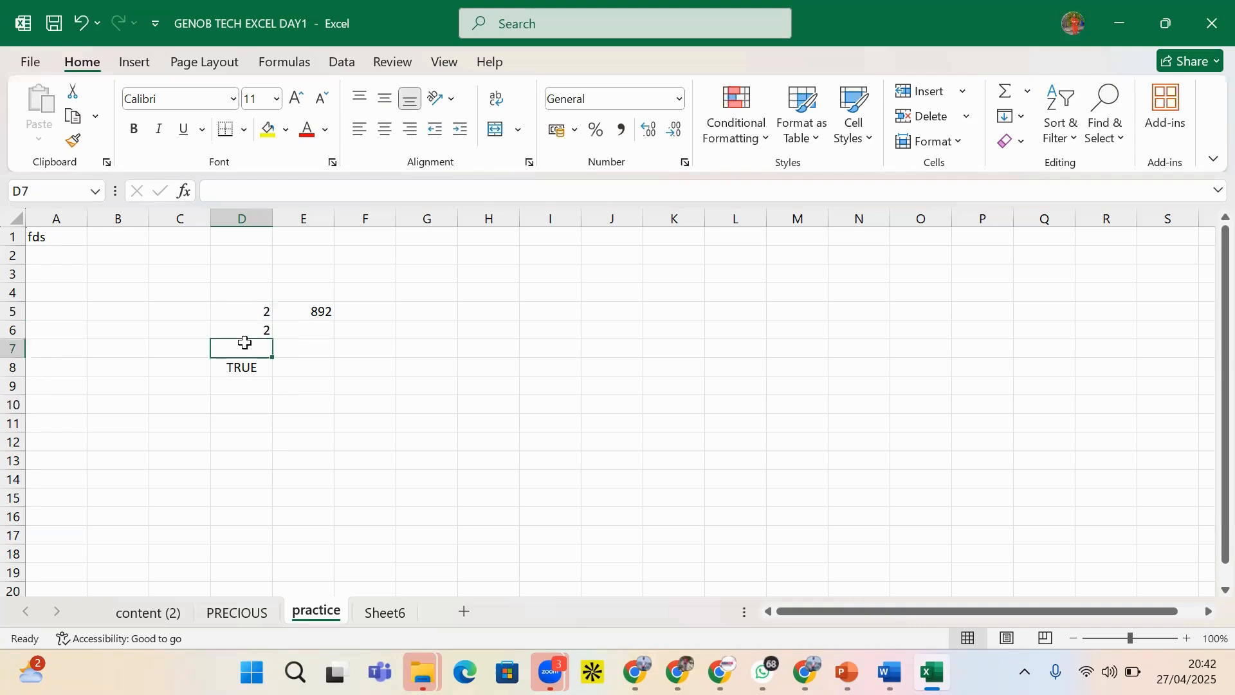
click(255, 327)
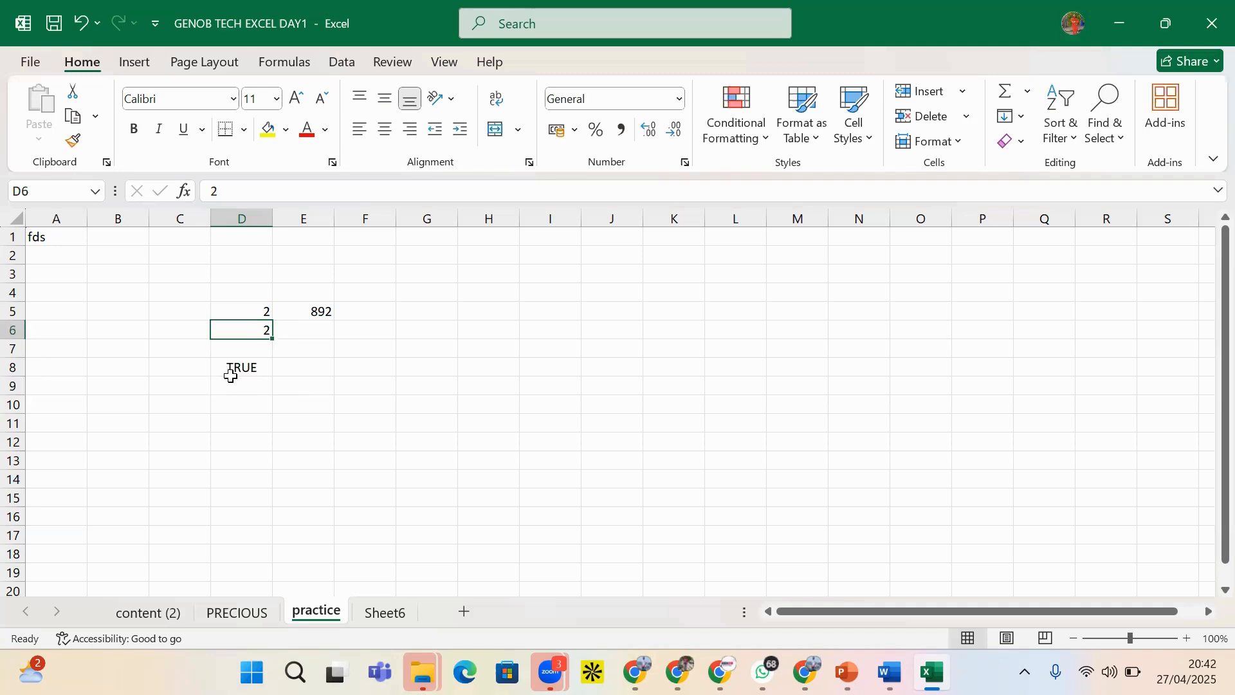
- Replace the compared numbers with text, entering MON in D5 and TUE in D6
click(263, 313)
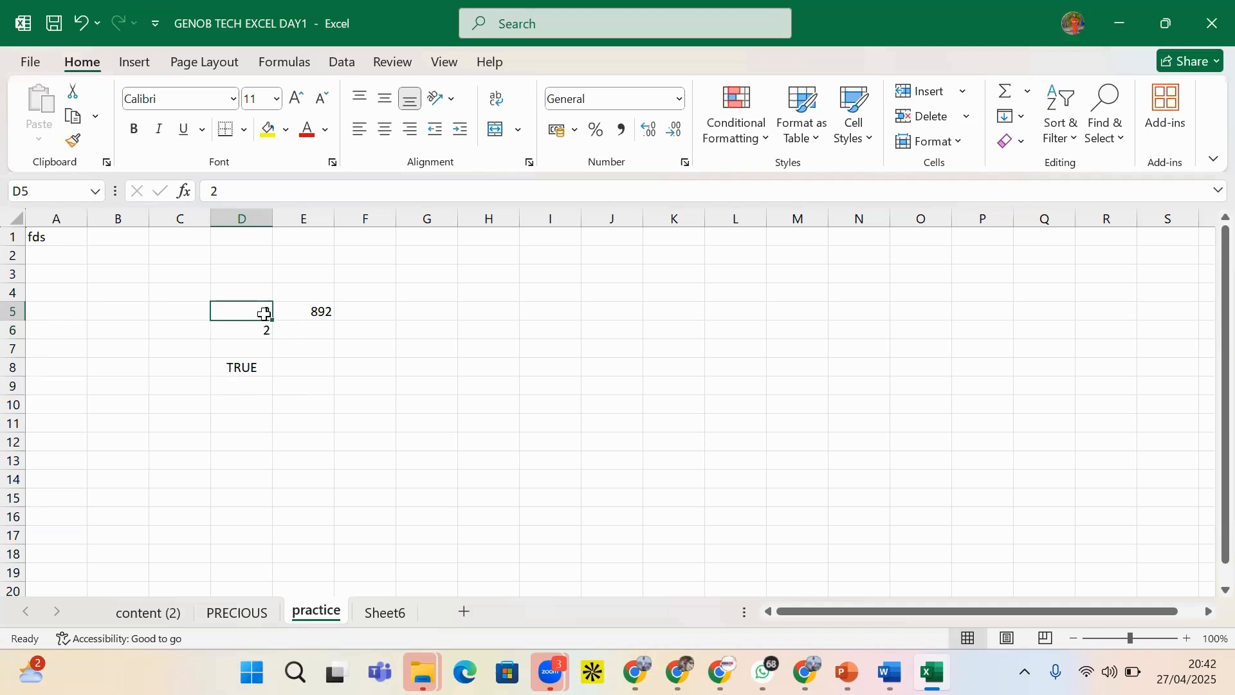
text(MON)
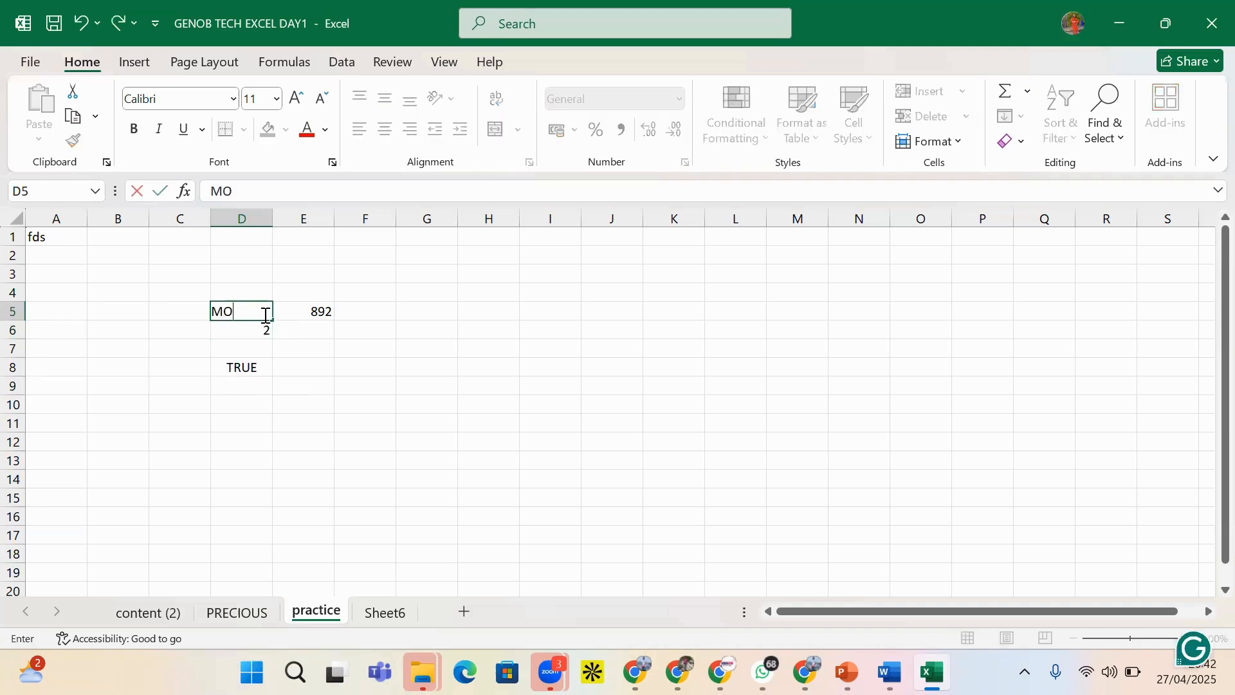
click(261, 332)
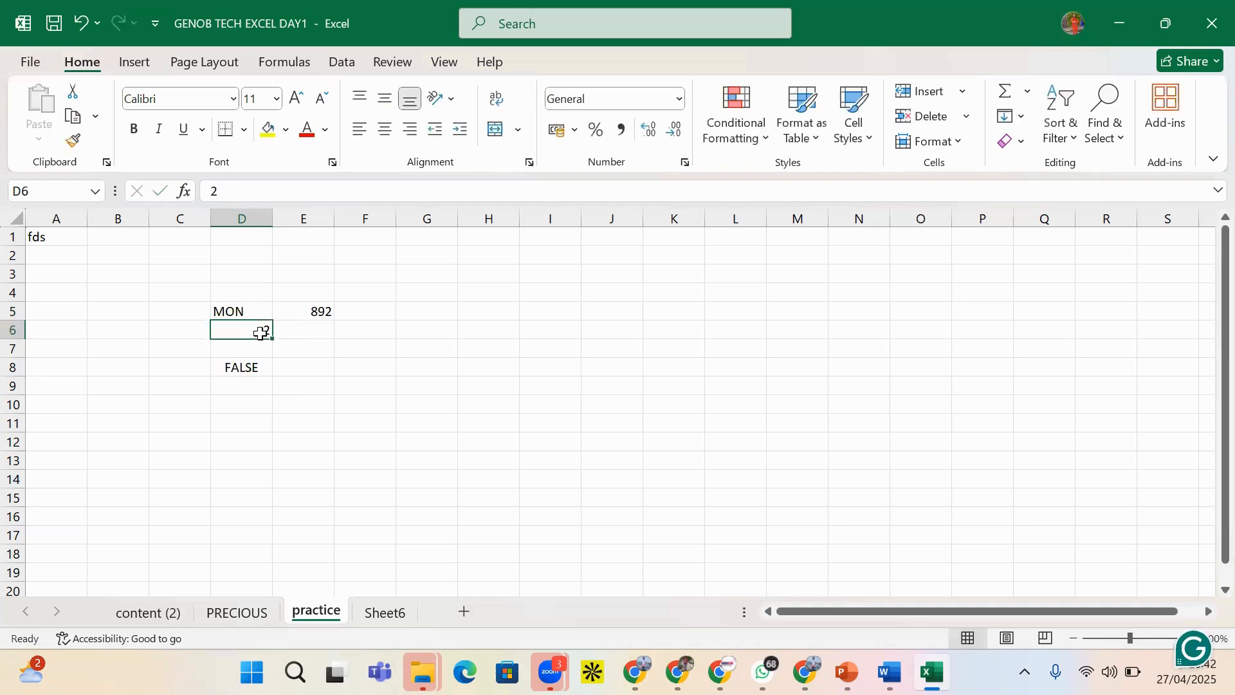
text(TUE)
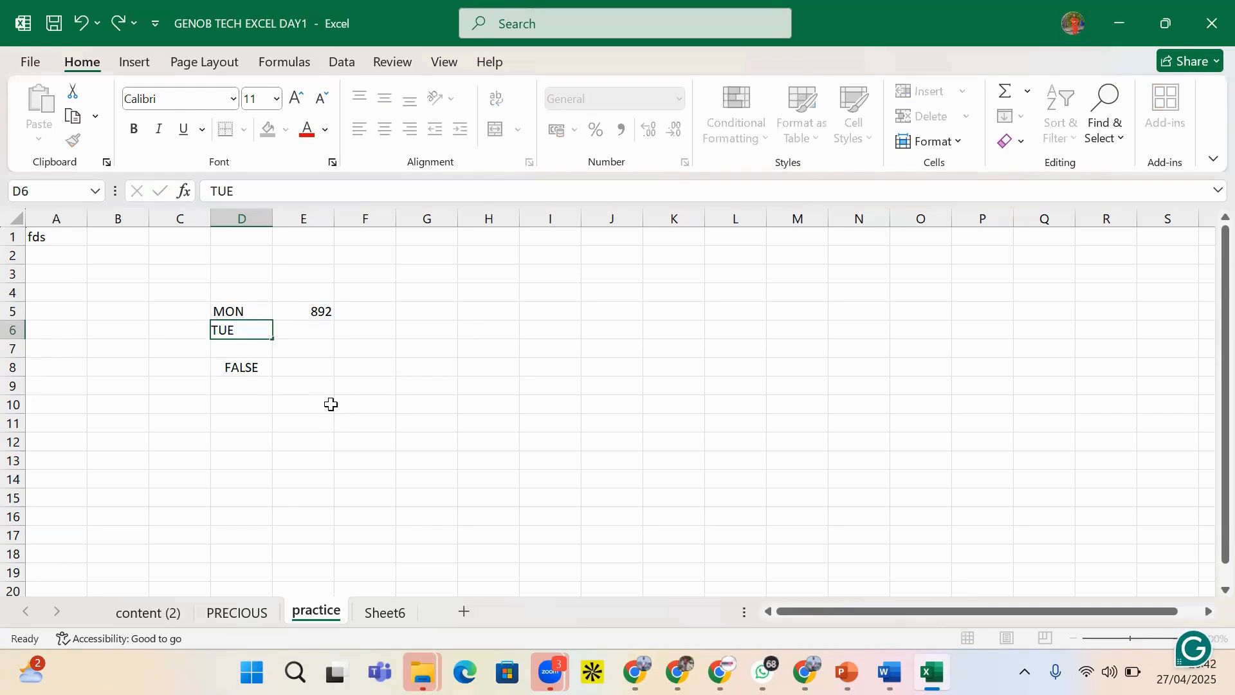
click(332, 404)
- Change the text in D6 to MON so both compared cells match
click(254, 329)
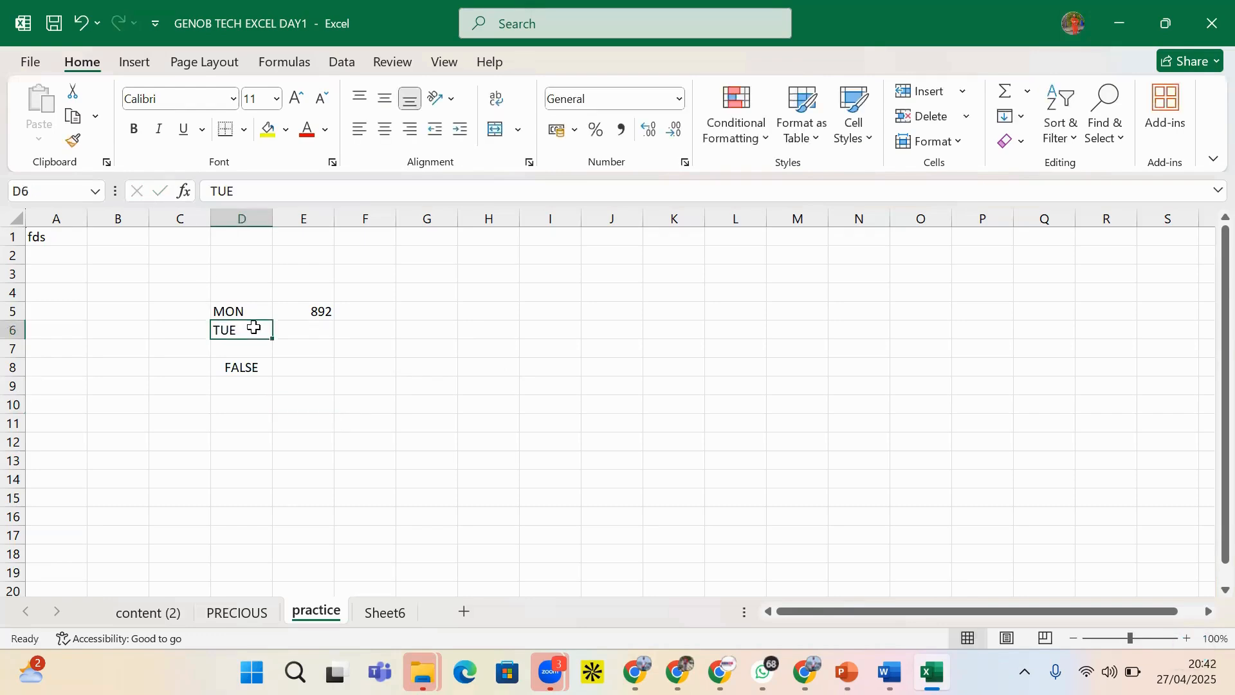
text(MON)
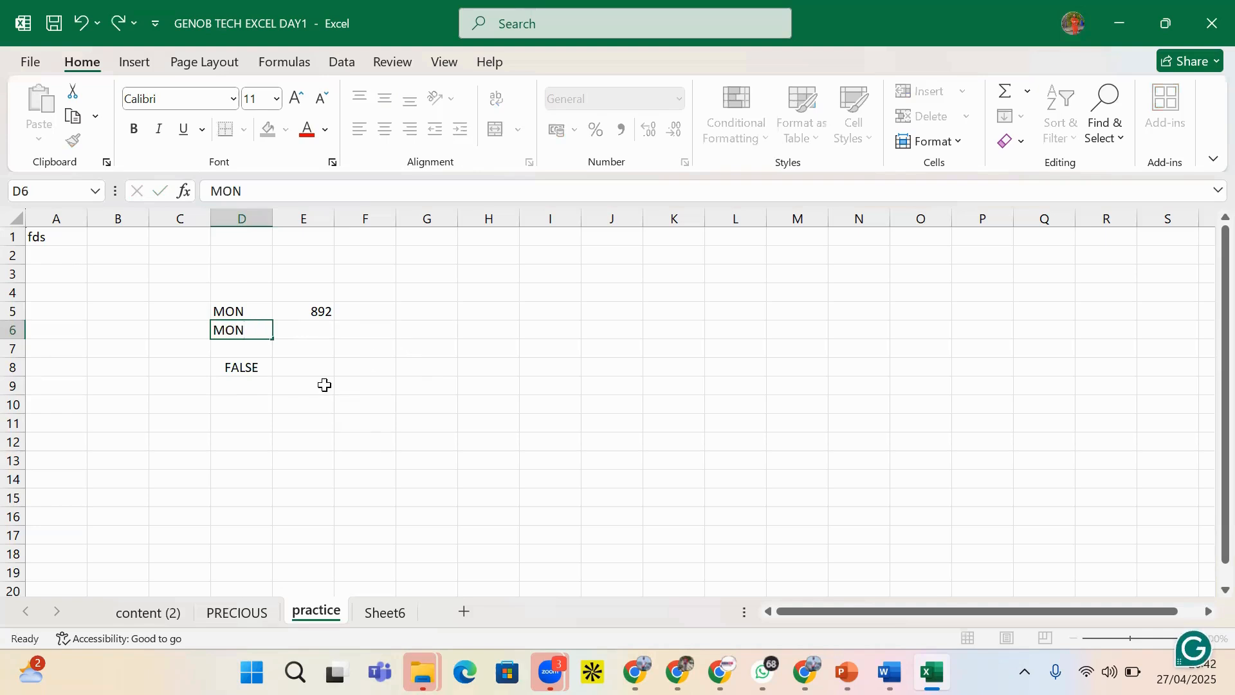
click(323, 388)
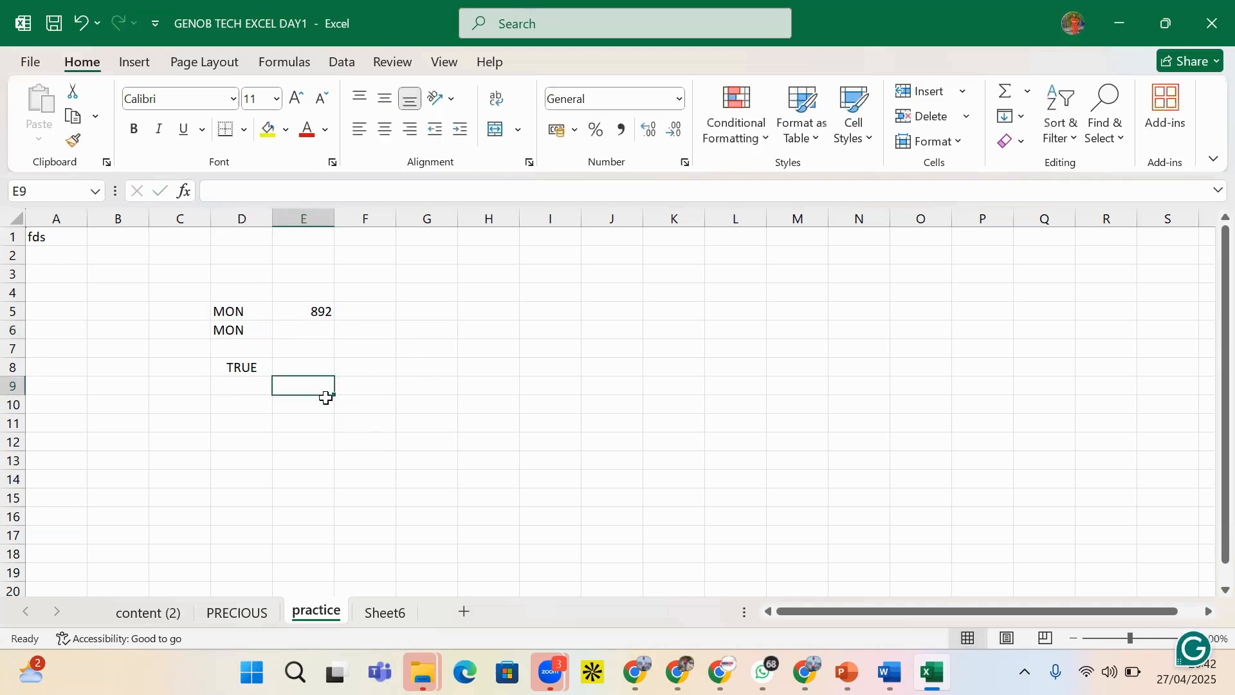
- Enter 2 in D5 and 4 in D6, and select the comparison formula in D8
click(236, 313)
text(2)
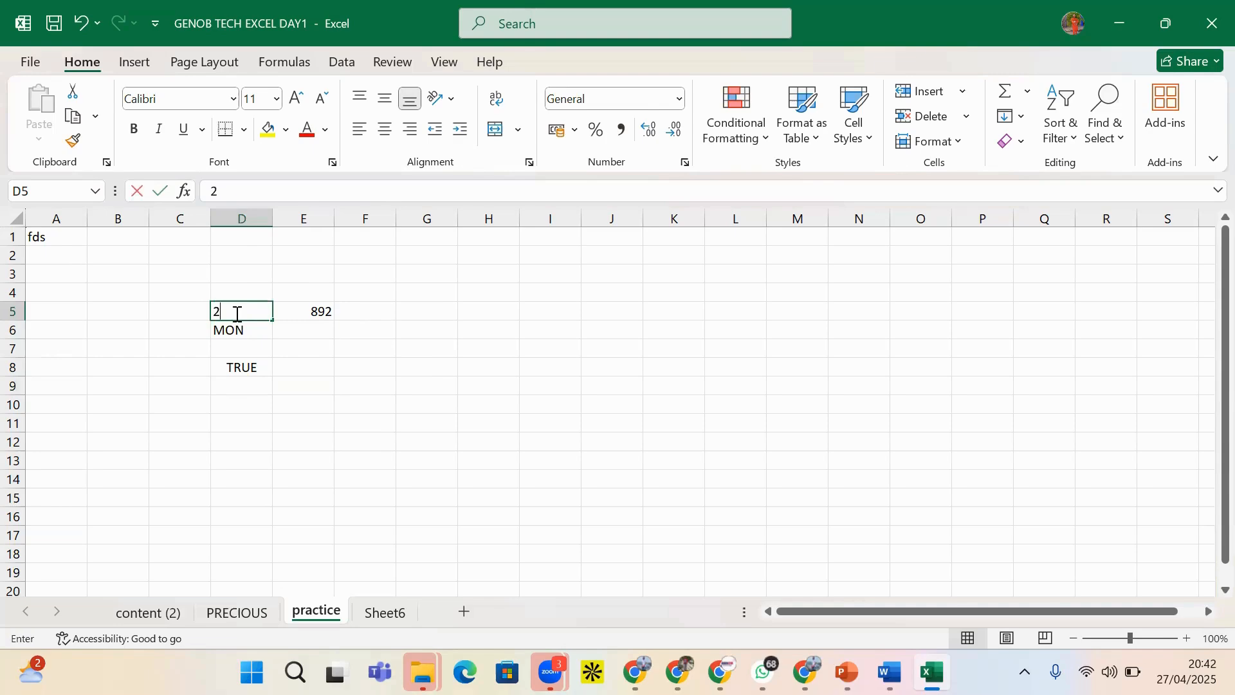
click(241, 329)
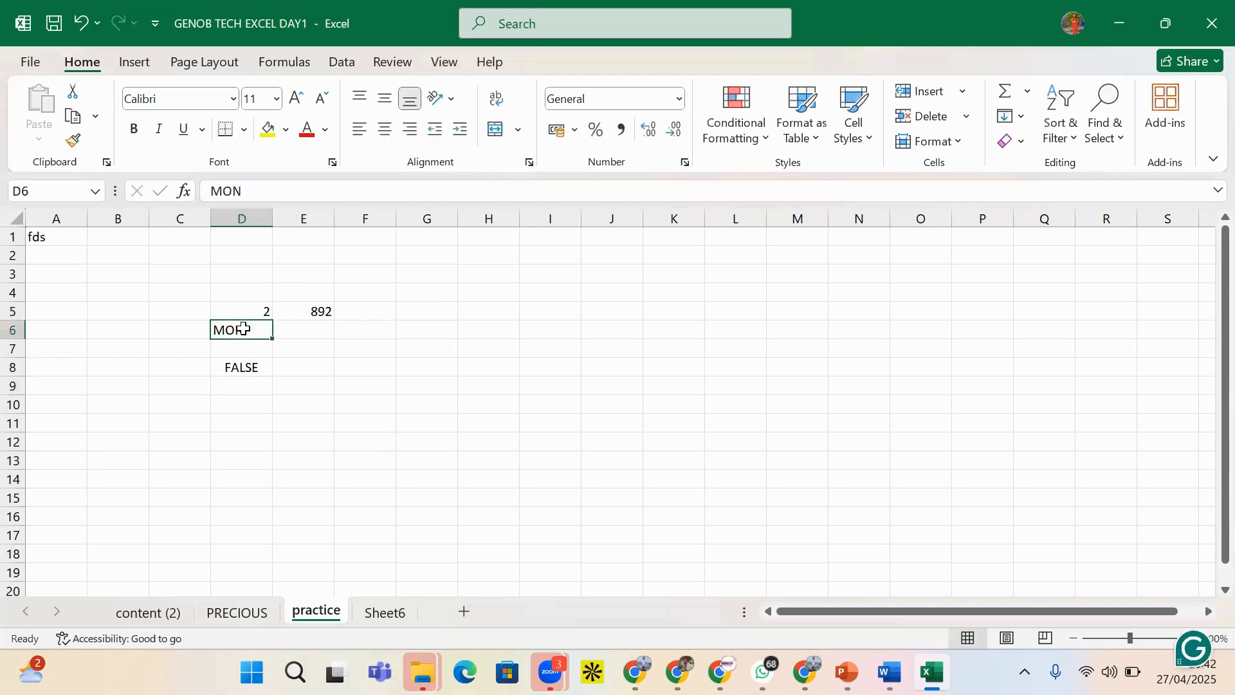
text(4)
click(257, 367)
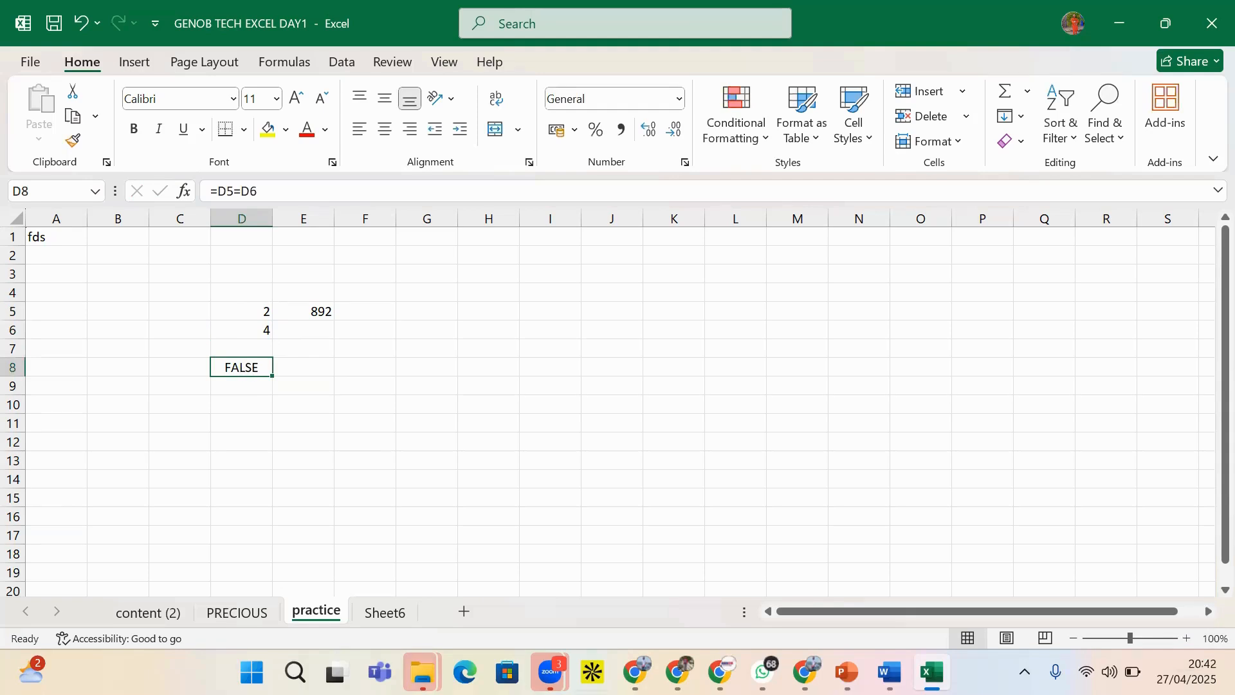
- Show the Data Types in Excel slide in PowerPoint, and return to cell D5 of the practice sheet in Excel
mouse_move(890, 672)
click(846, 672)
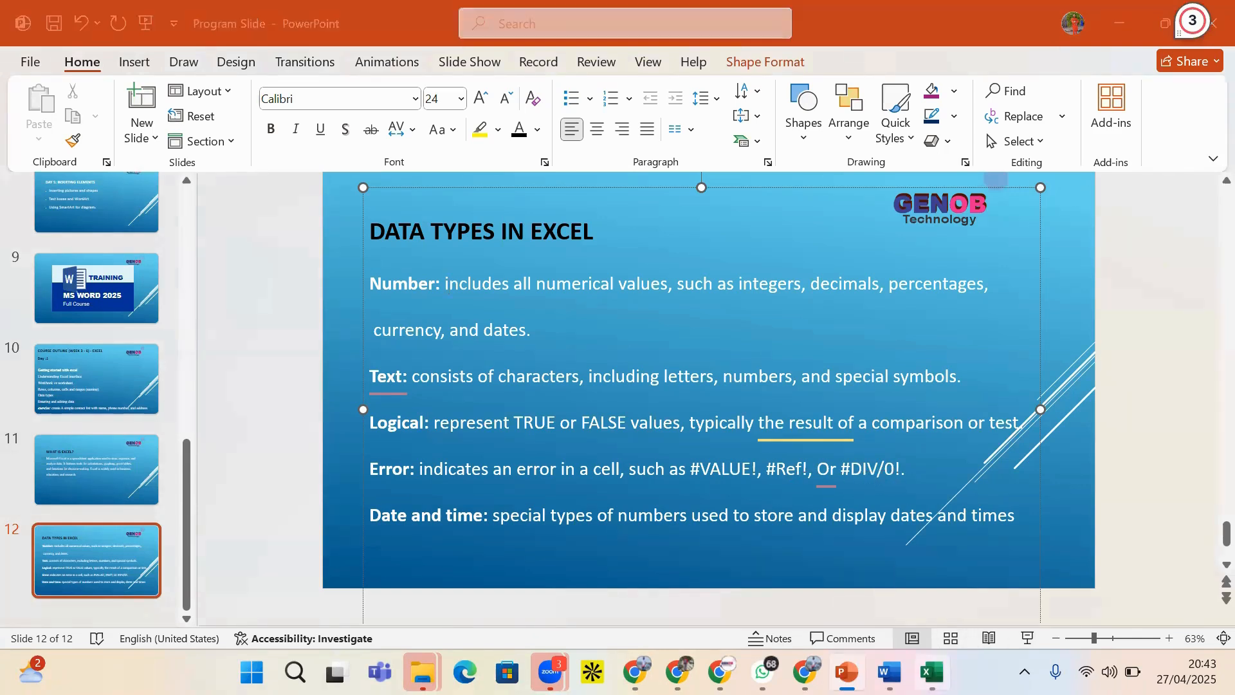
click(932, 672)
click(268, 308)
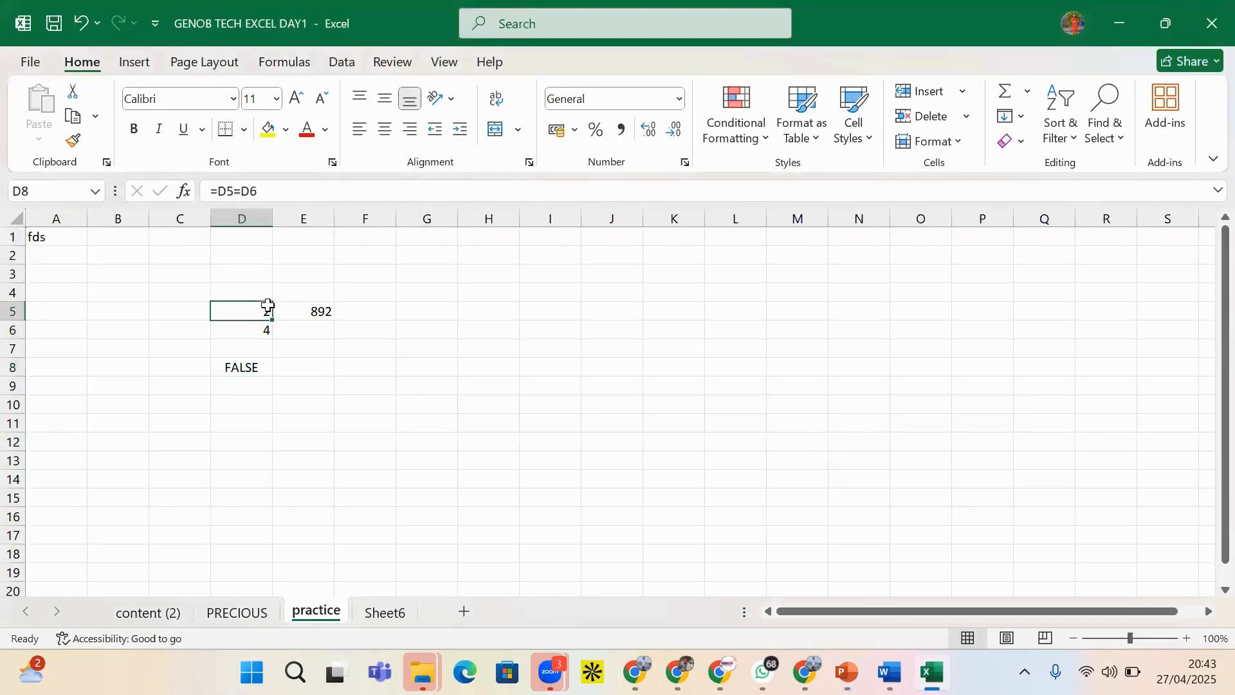
- Enter the formula =D5/0 in cell E6 to demonstrate a division error, and select that cell
click(315, 331)
text(=)
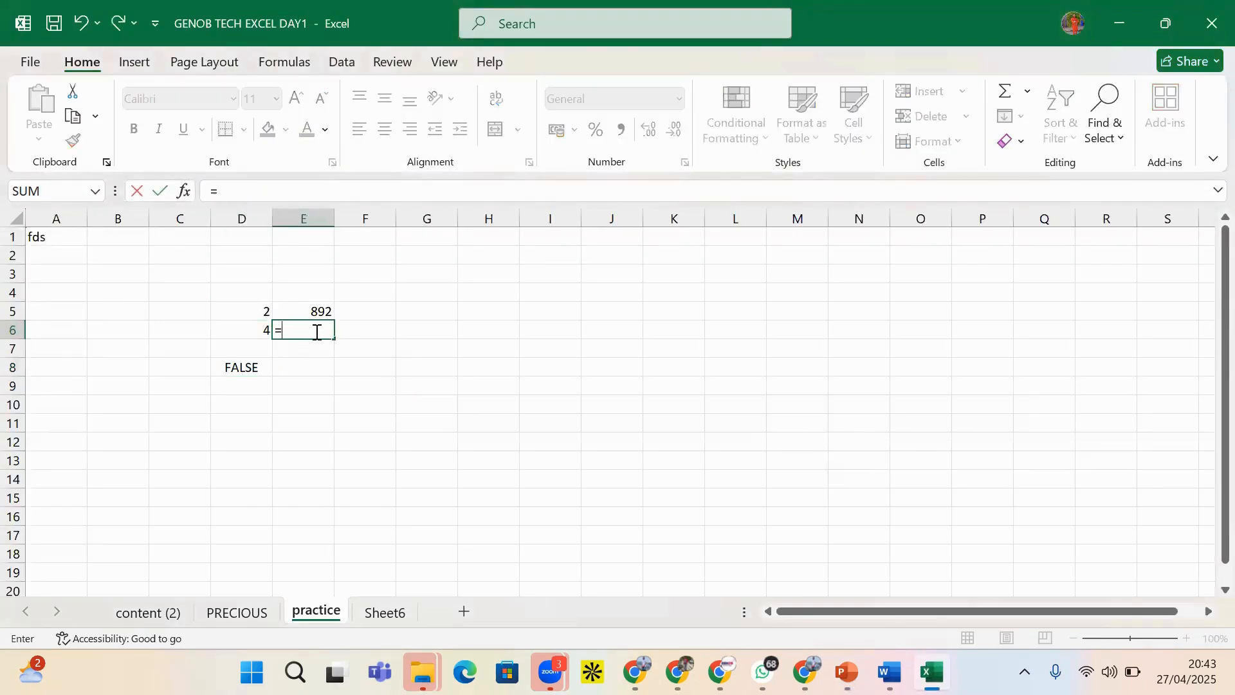
click(260, 312)
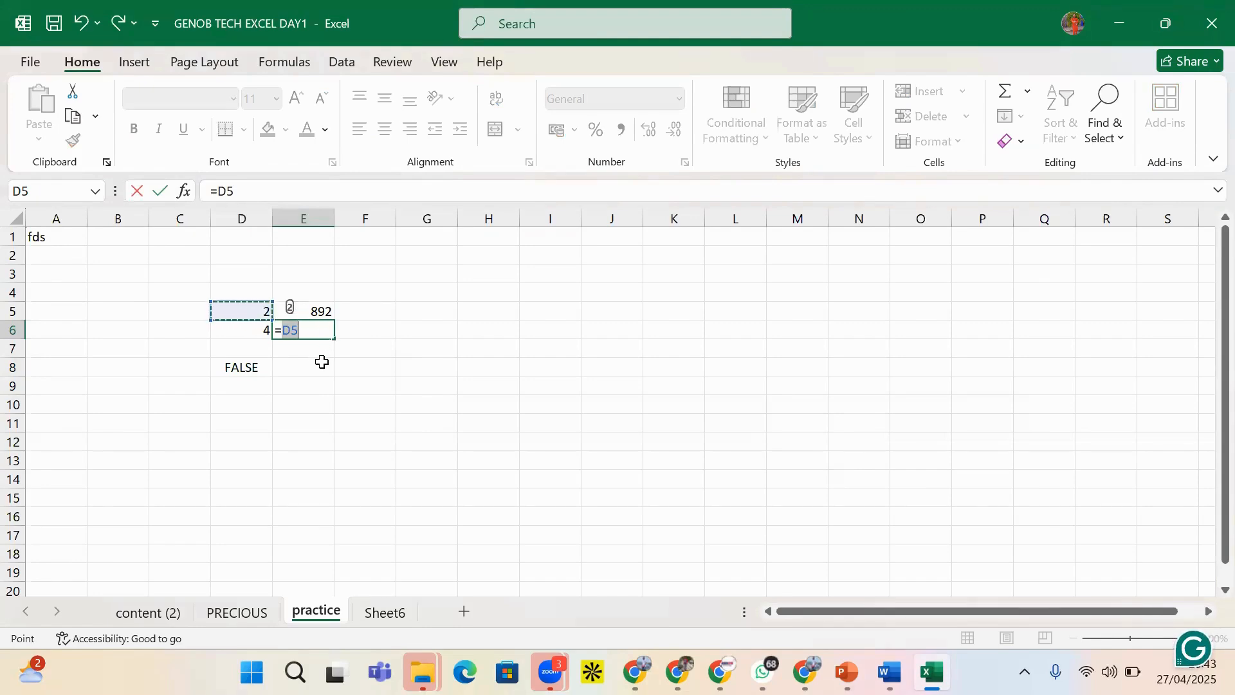
text(/0)
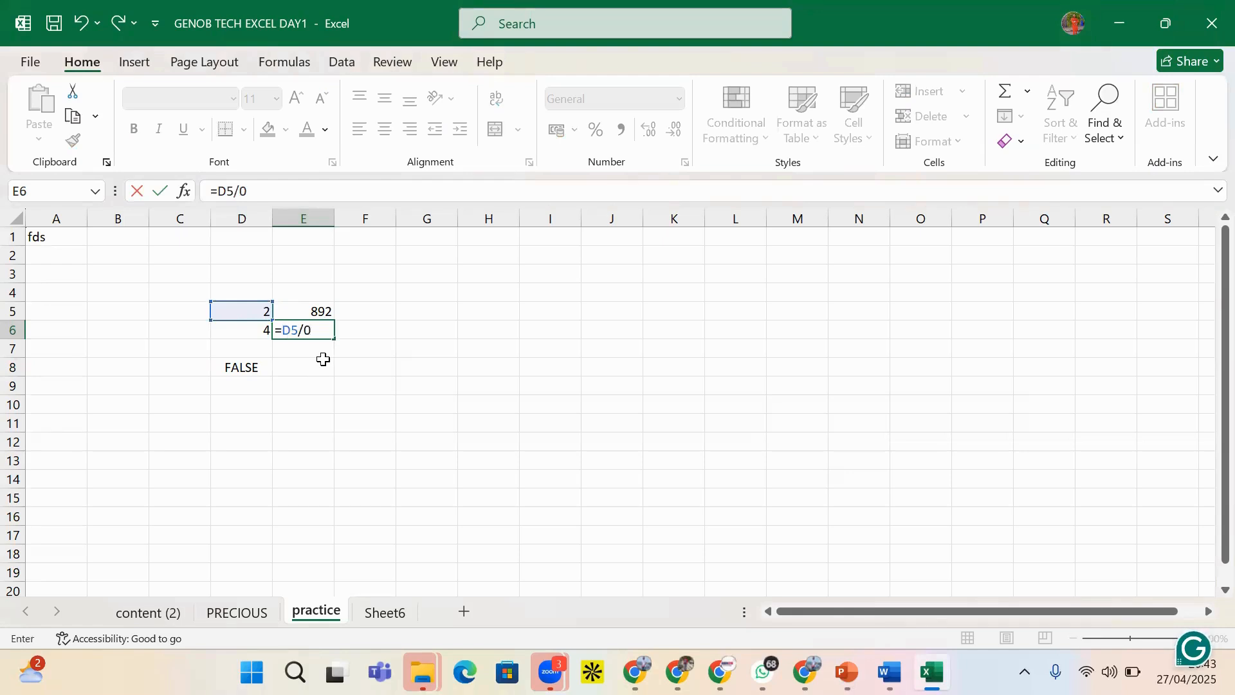
key(Return)
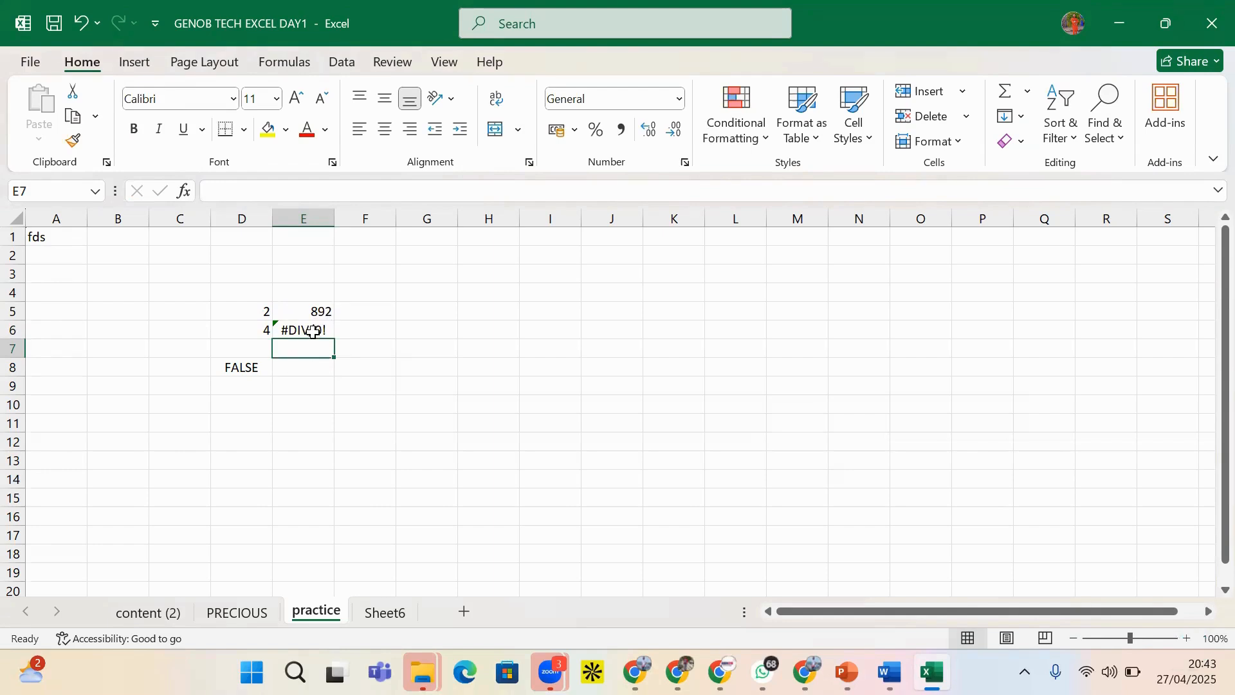
click(313, 332)
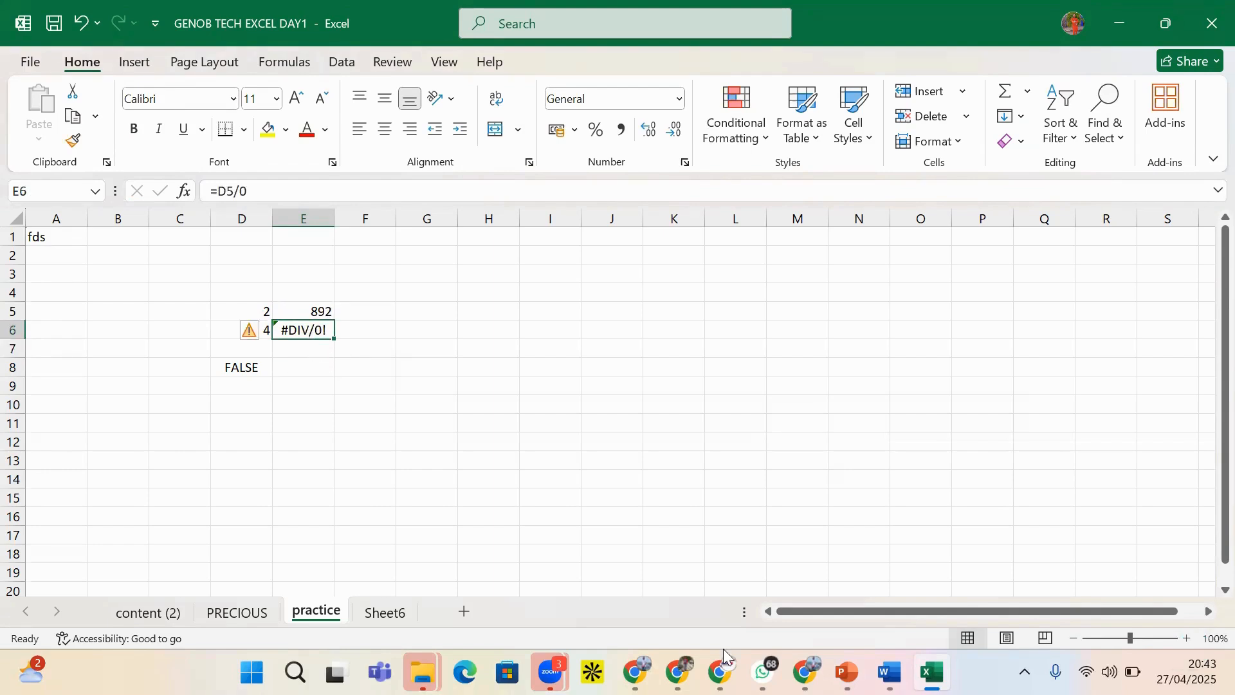
mouse_move(933, 672)
click(326, 348)
click(261, 334)
click(302, 364)
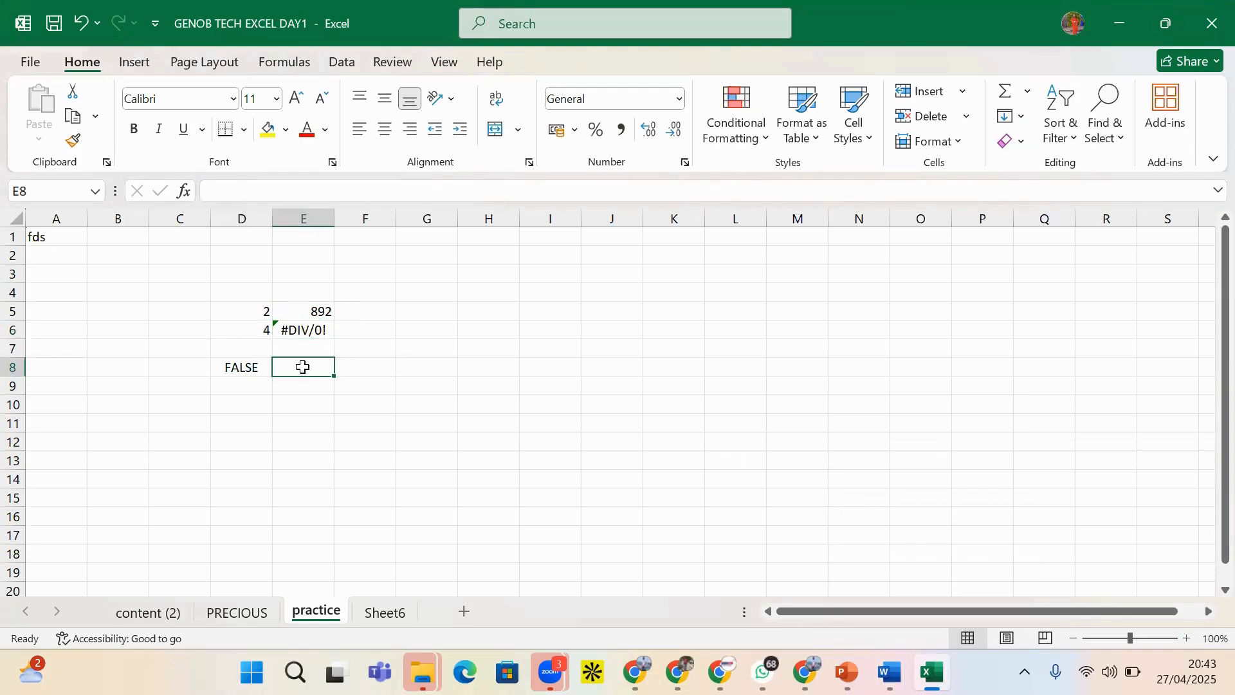
click(266, 325)
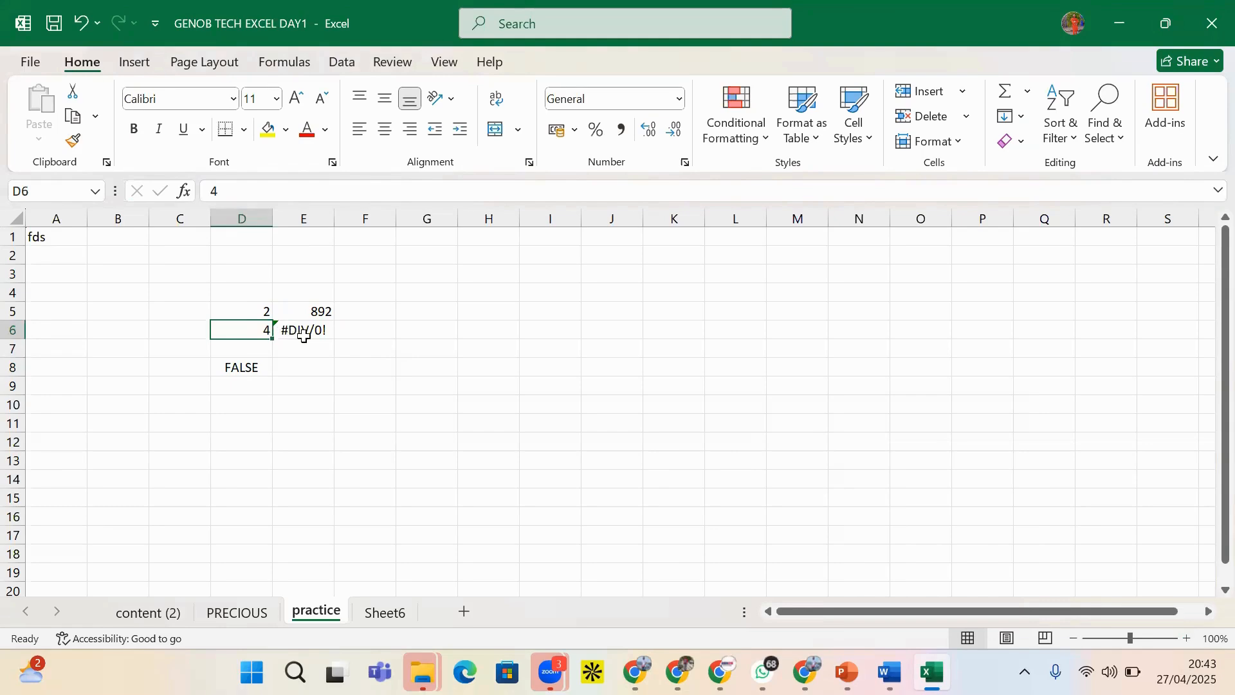
- Review the error types on the PowerPoint data types slide, and return to Excel to inspect E6 on the practice sheet
click(847, 672)
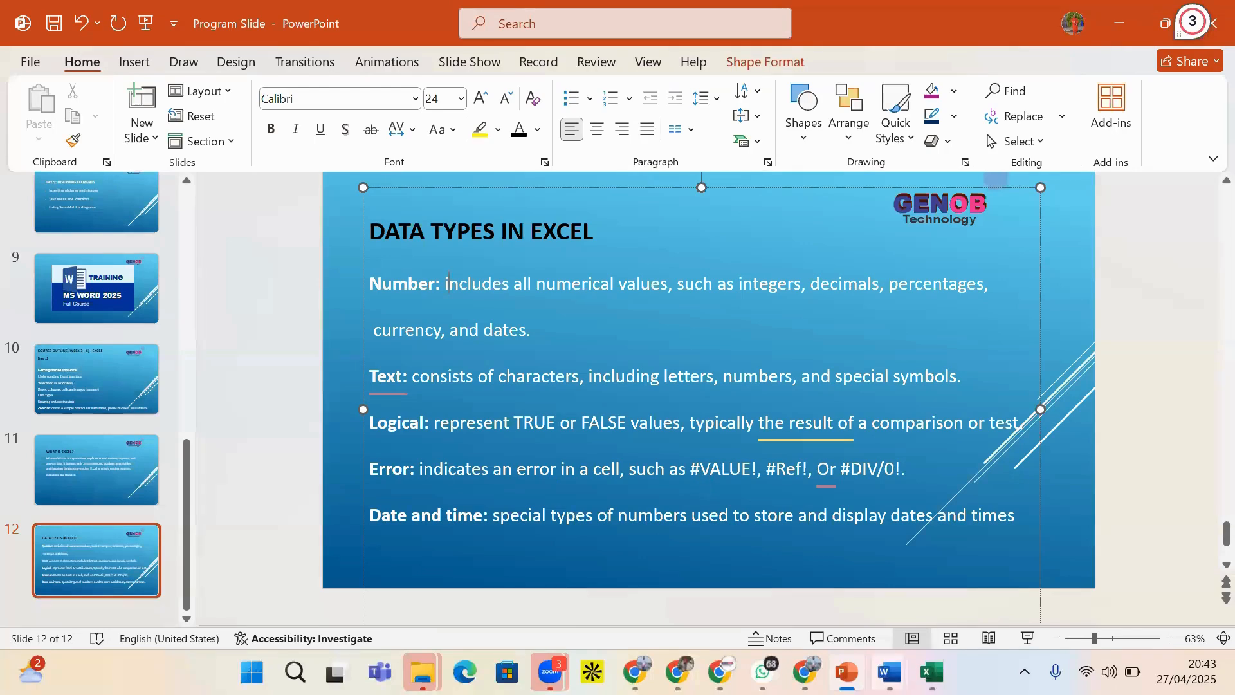
click(932, 672)
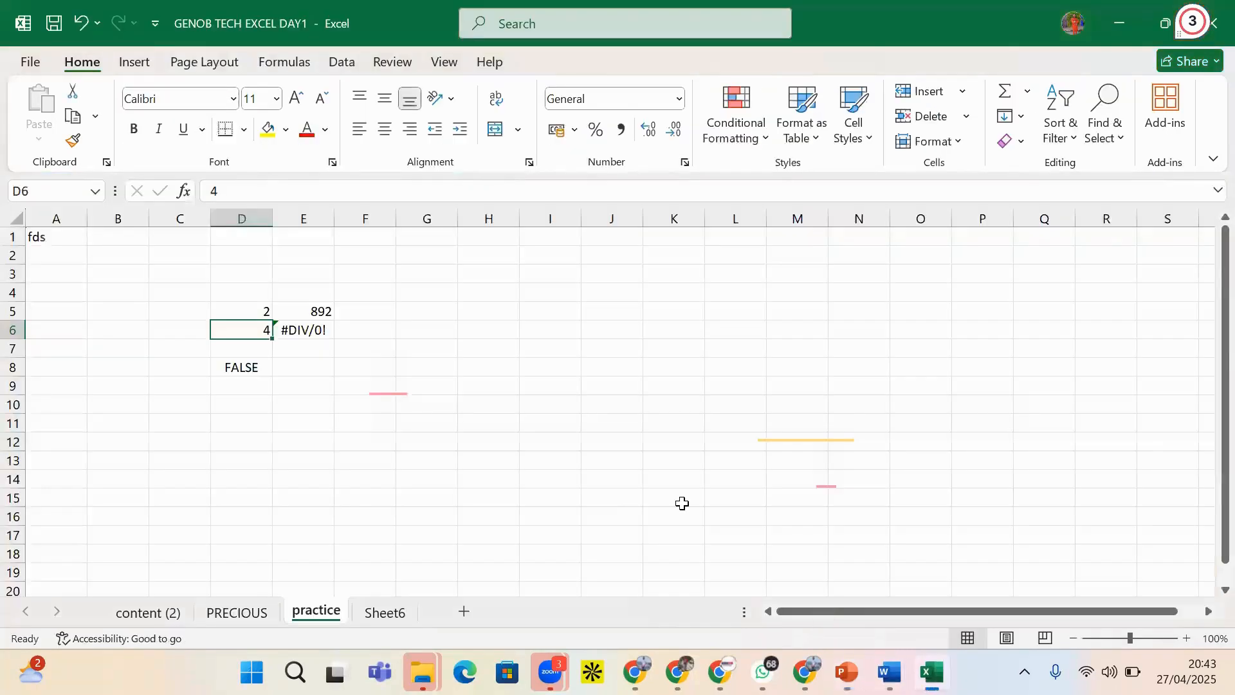
click(297, 330)
click(320, 370)
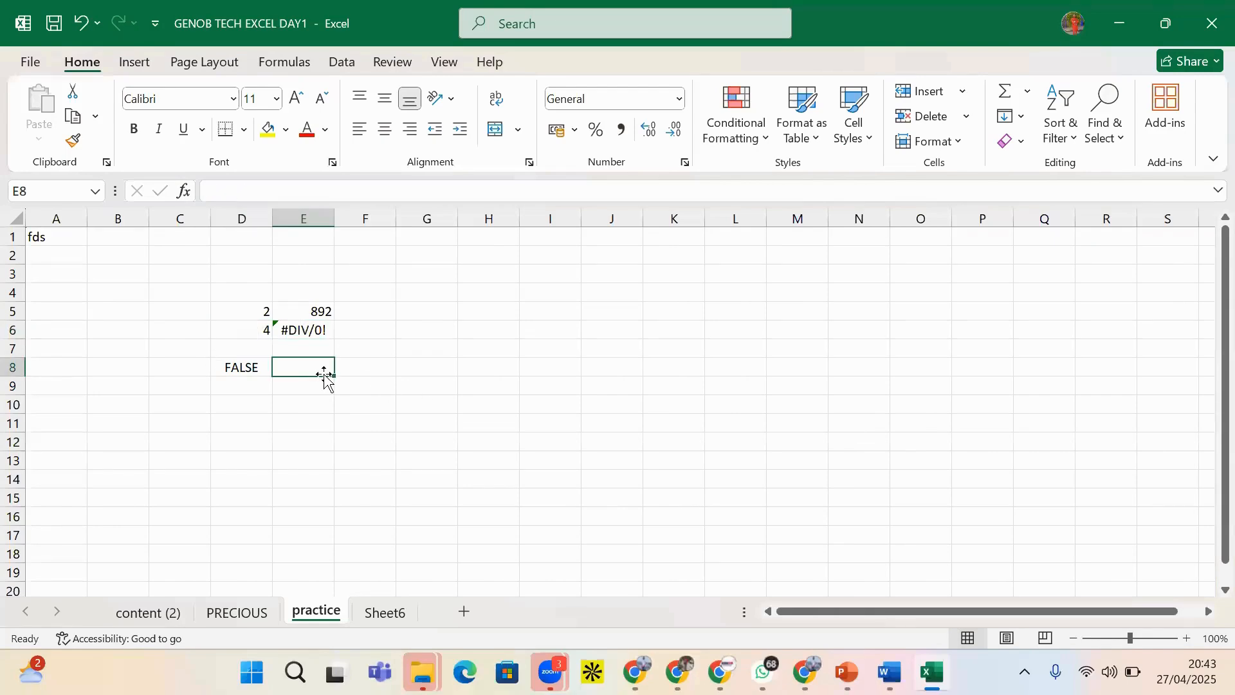
- Enter the text value 1T2 in cell E8 and the number 3 in cell E9
text(1)
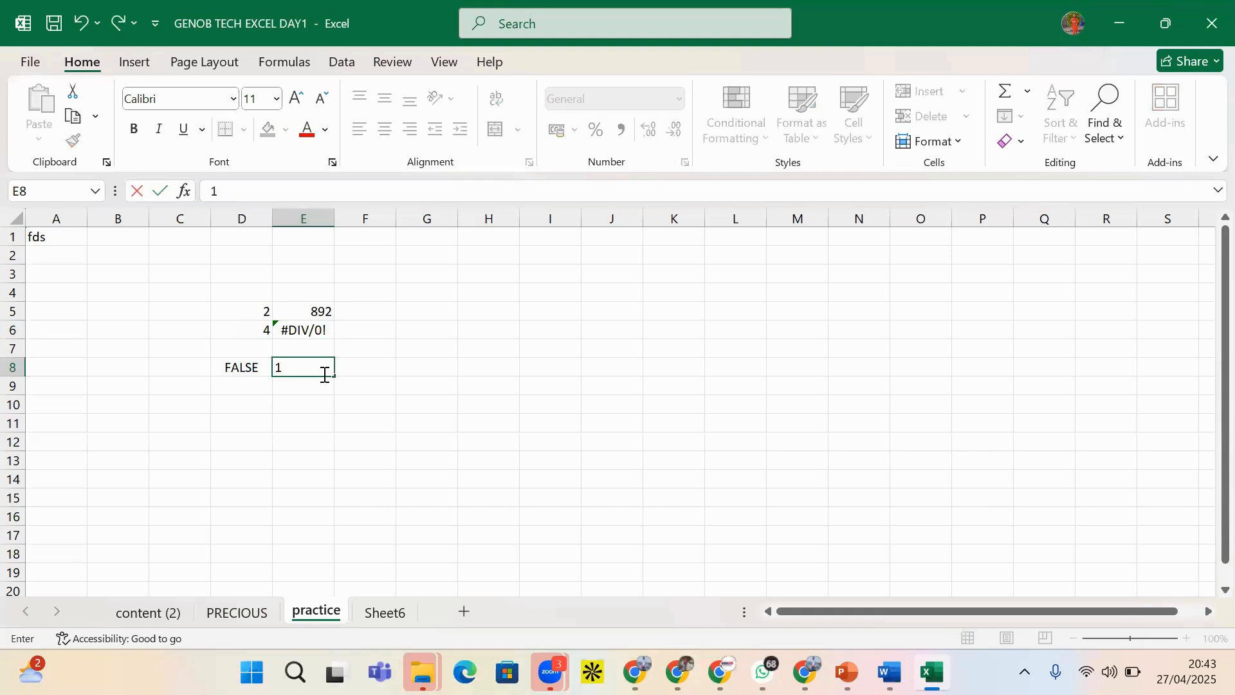
text(T2)
click(323, 386)
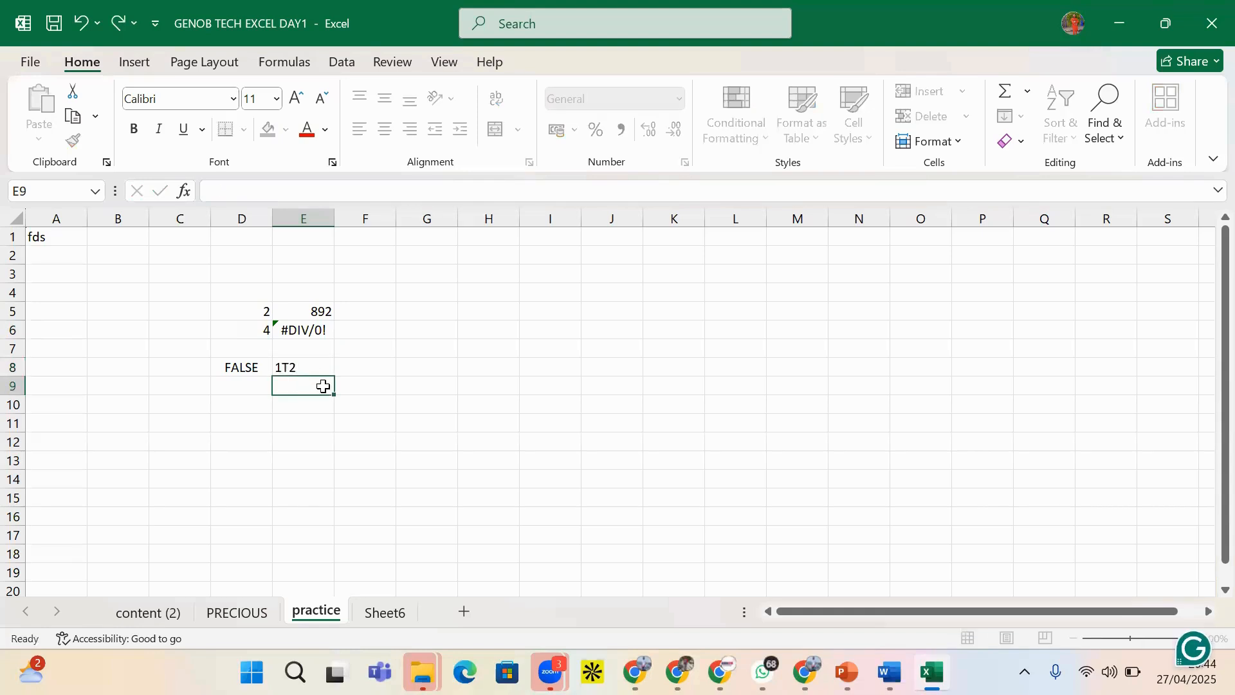
text(3)
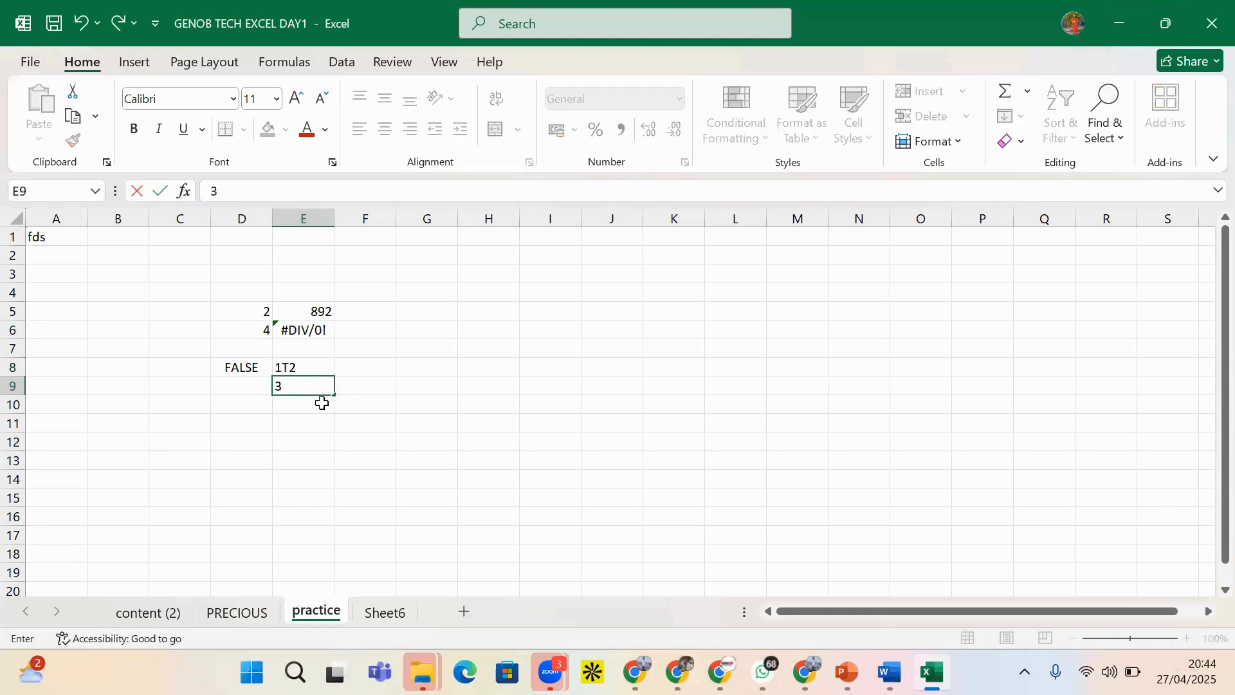
click(321, 402)
click(303, 366)
- Enter the formula =E8*D6 in cell F10 to demonstrate a value error from multiplying text by a number
click(352, 412)
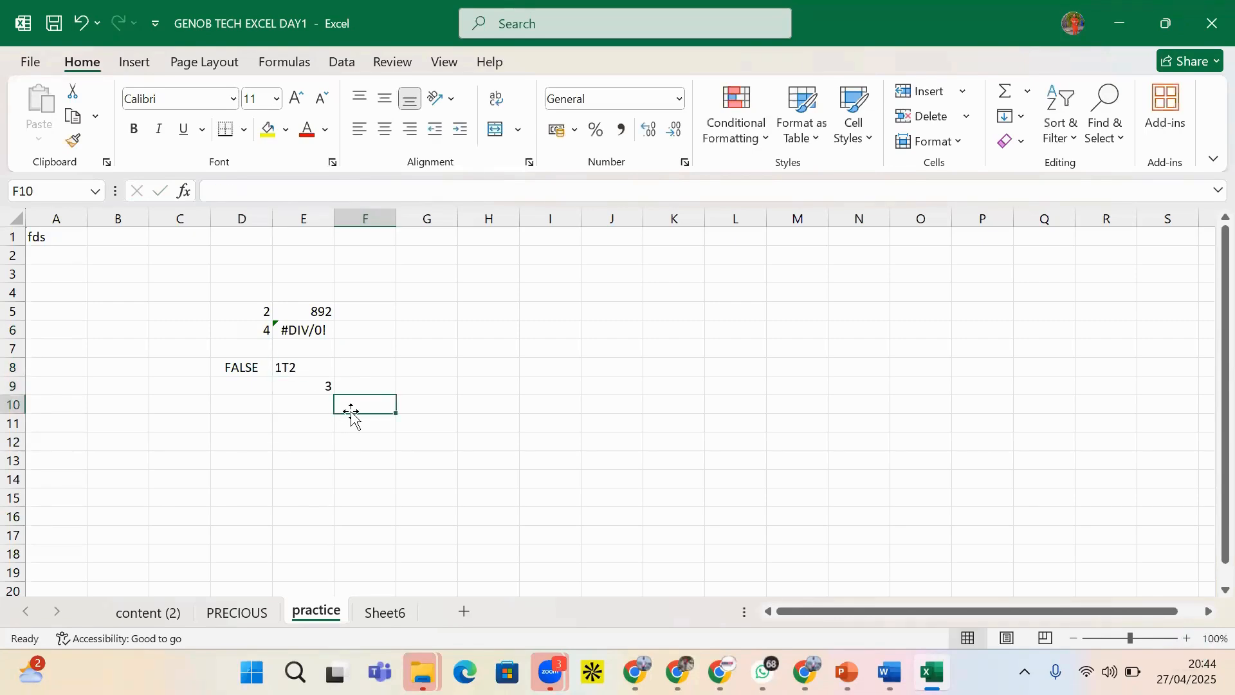
text(=)
click(292, 368)
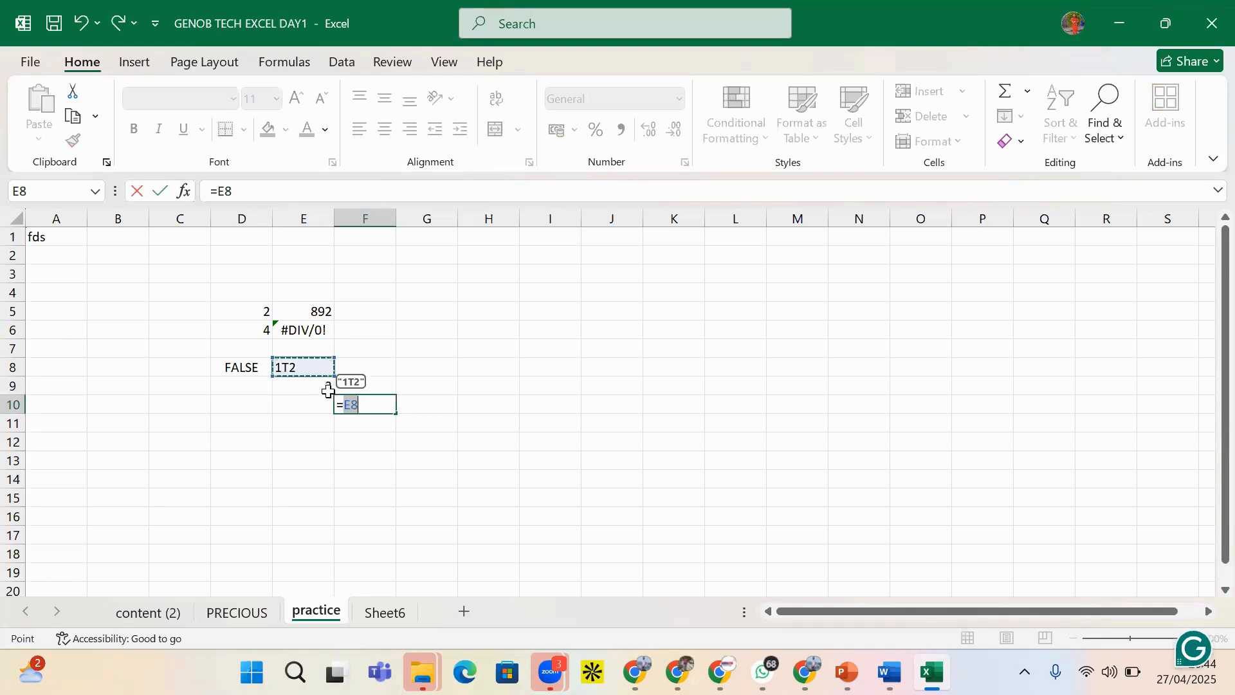
click(366, 406)
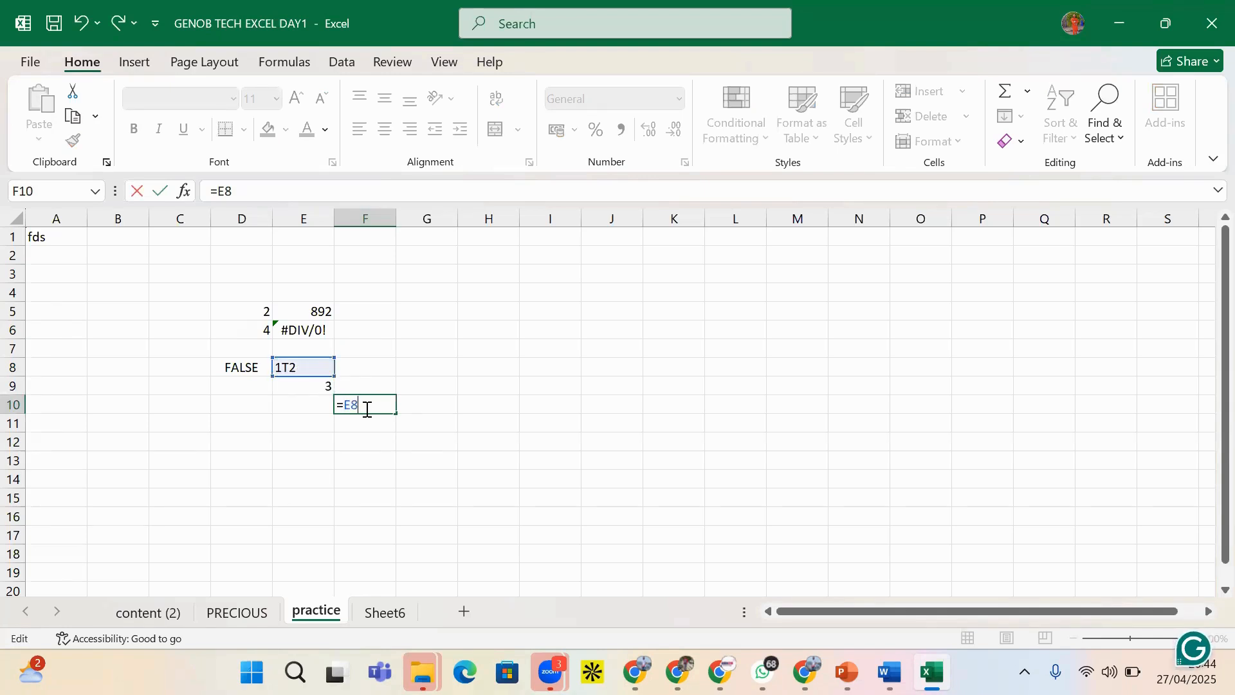
text(*)
click(267, 331)
key(Return)
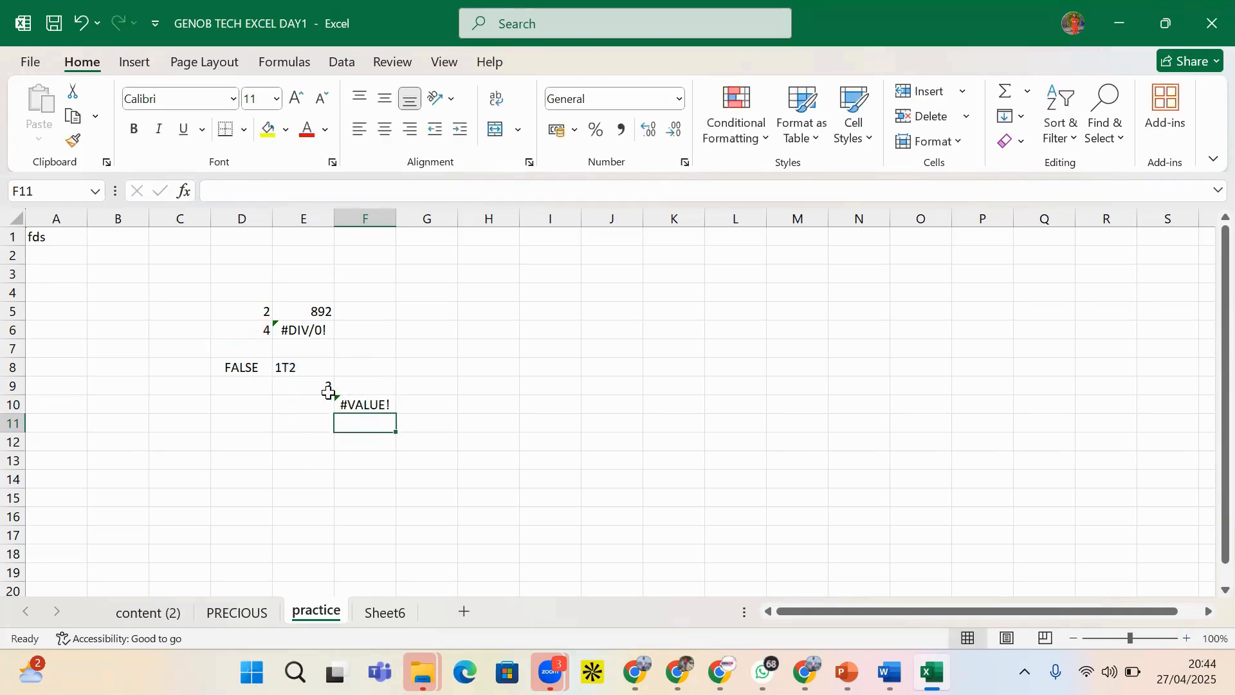
- Inspect the contents of cells E8 and E9 and the multiplication formula in F10
click(298, 369)
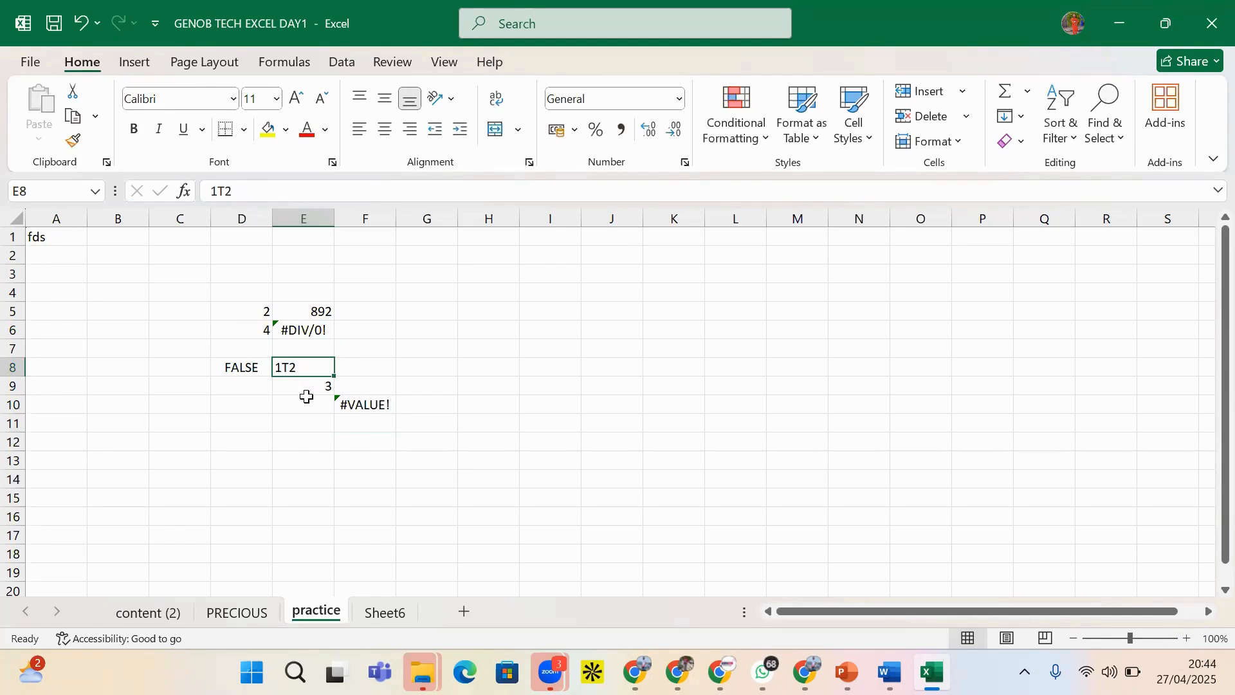
click(320, 384)
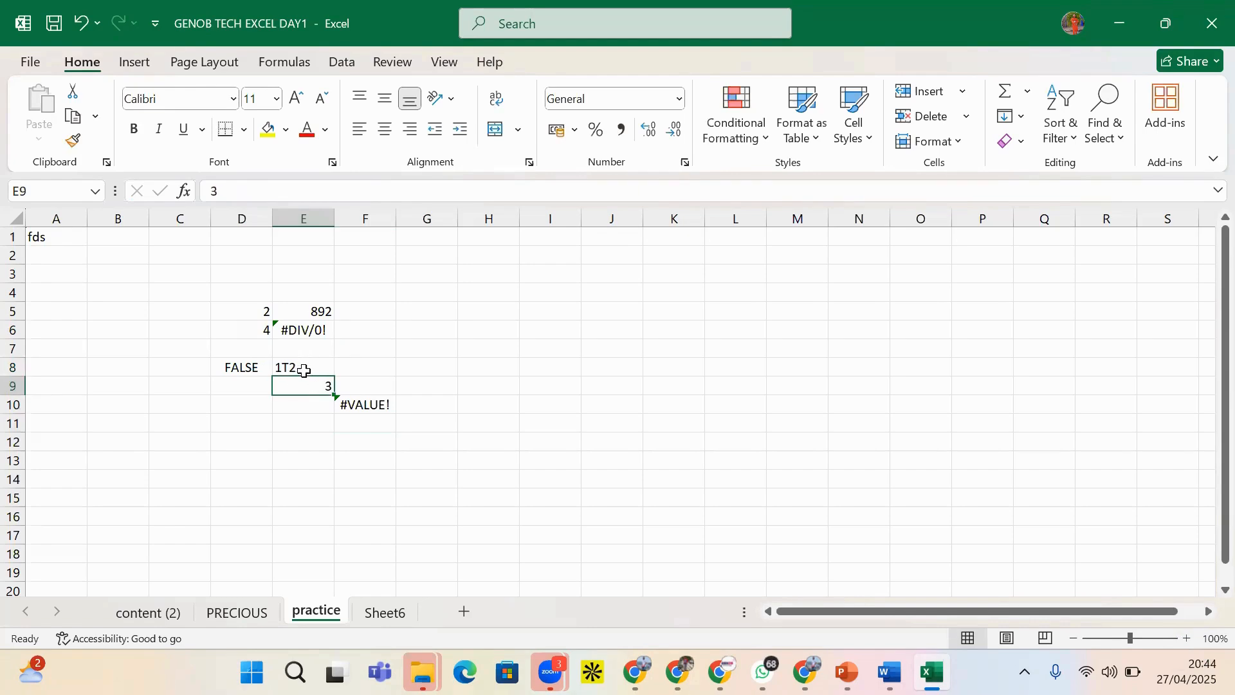
click(303, 370)
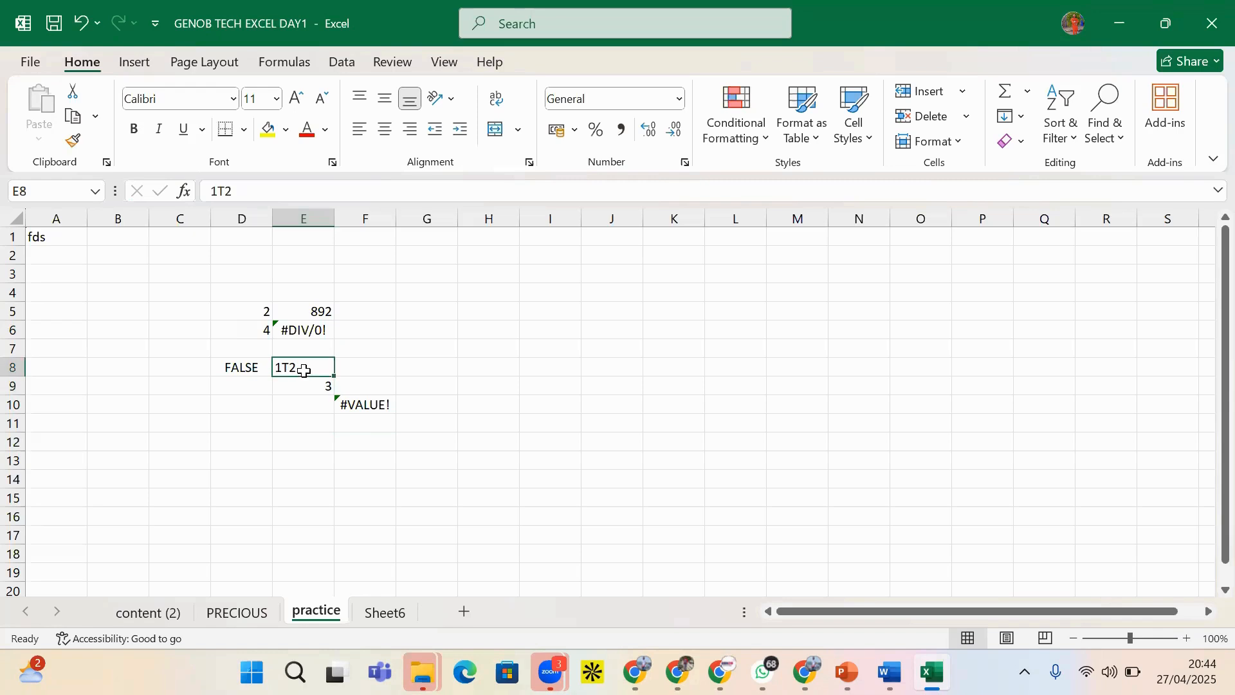
click(375, 413)
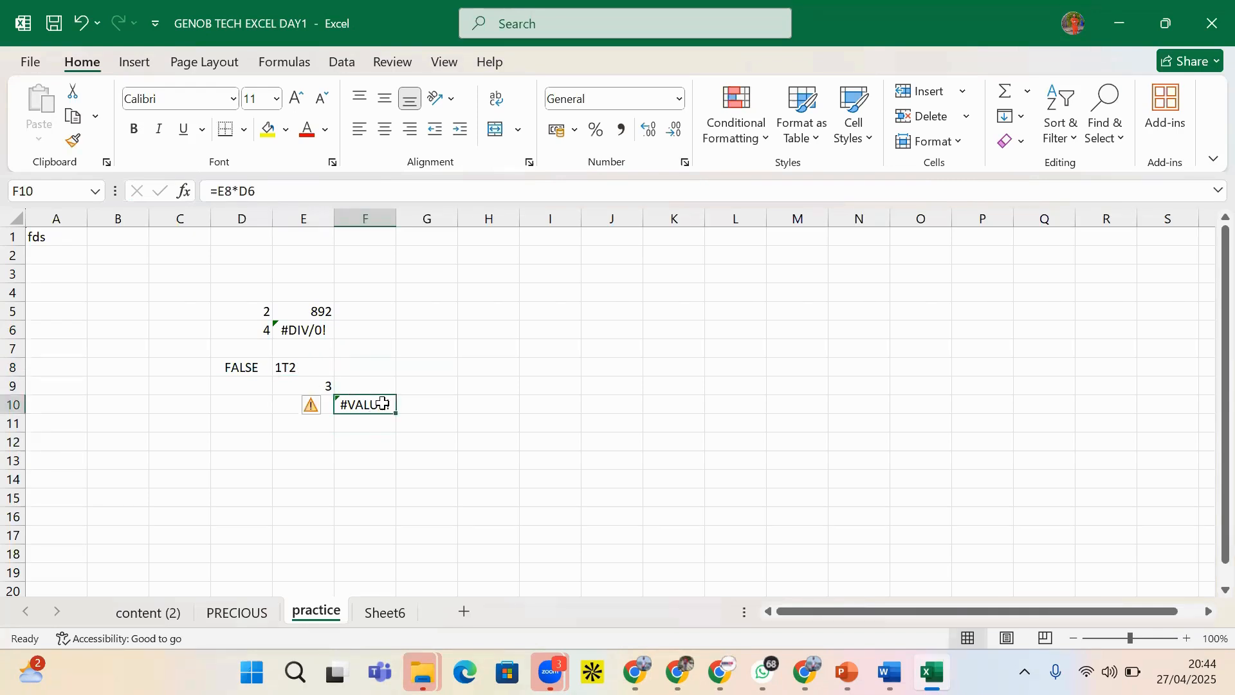
- Review the Data Types in Excel slide in PowerPoint, and return to the practice sheet in Excel
key(alt+Tab)
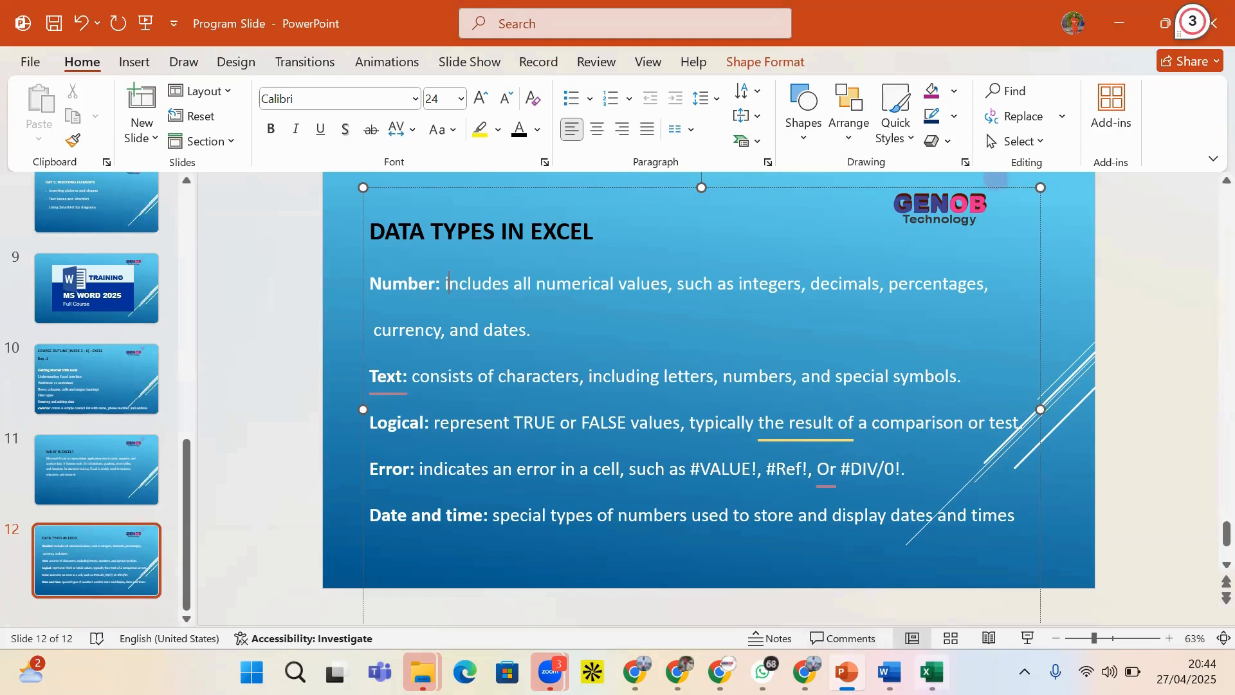
mouse_move(931, 673)
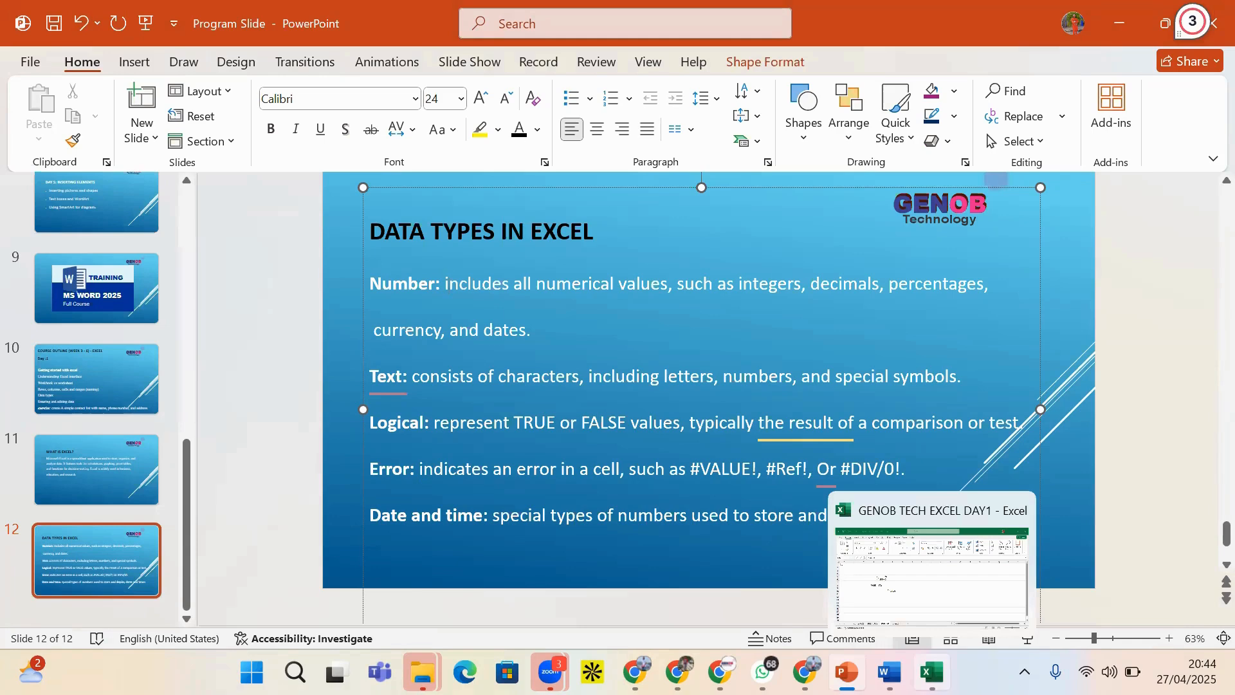
mouse_move(890, 672)
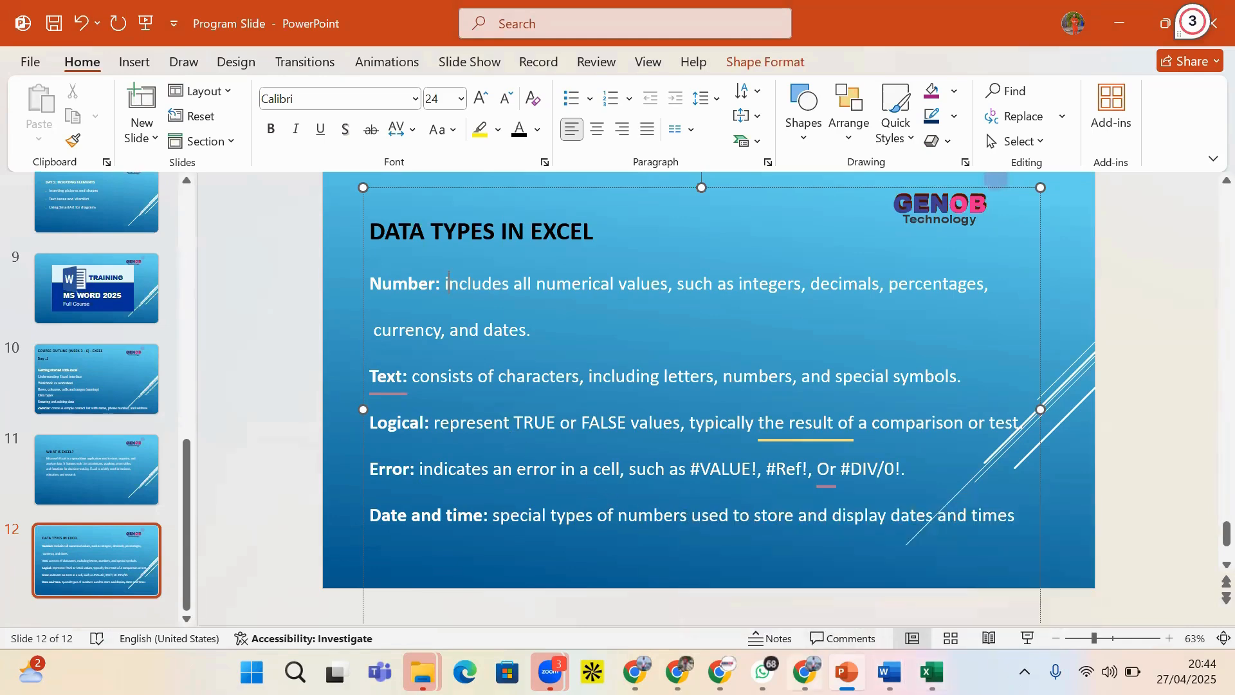
click(931, 672)
- Enter the label "numerical data type" in cell H5
click(465, 315)
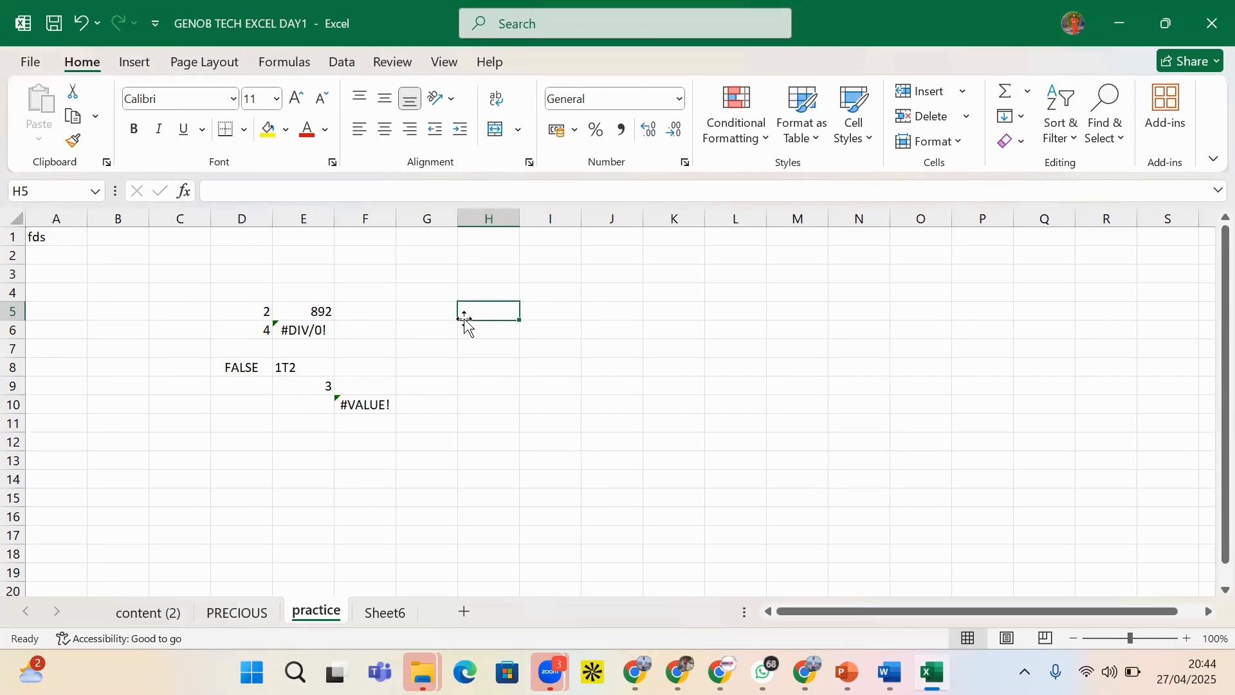
text(n)
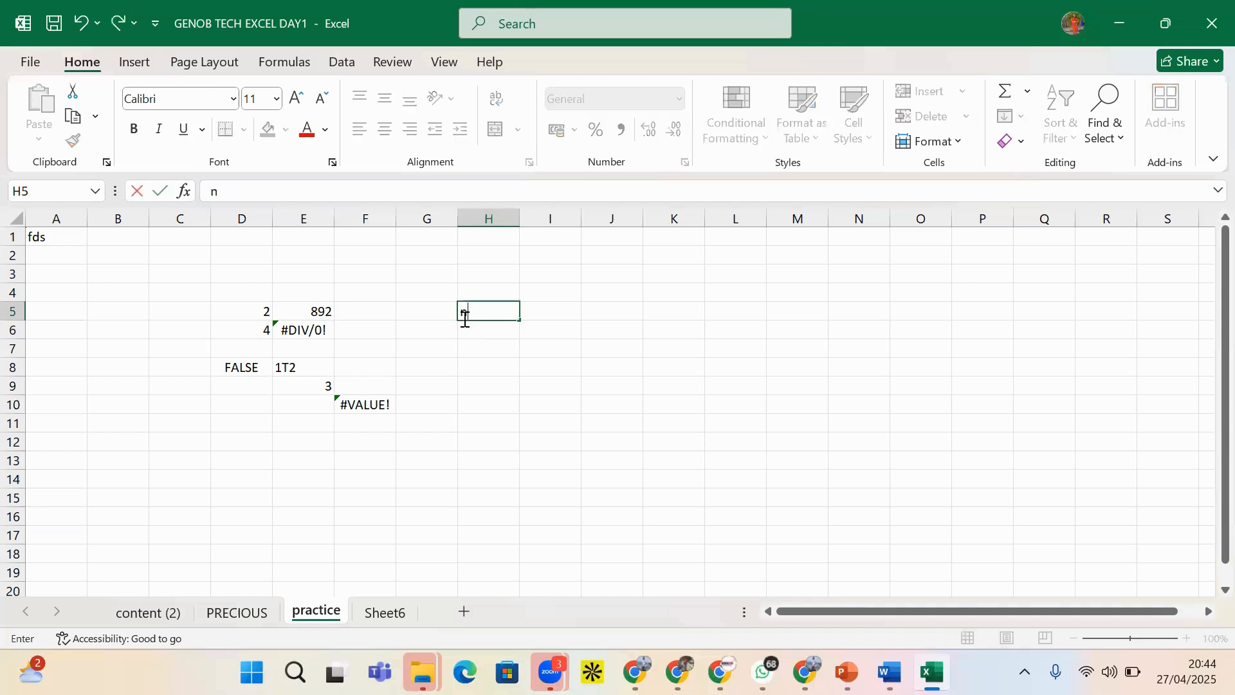
text(um)
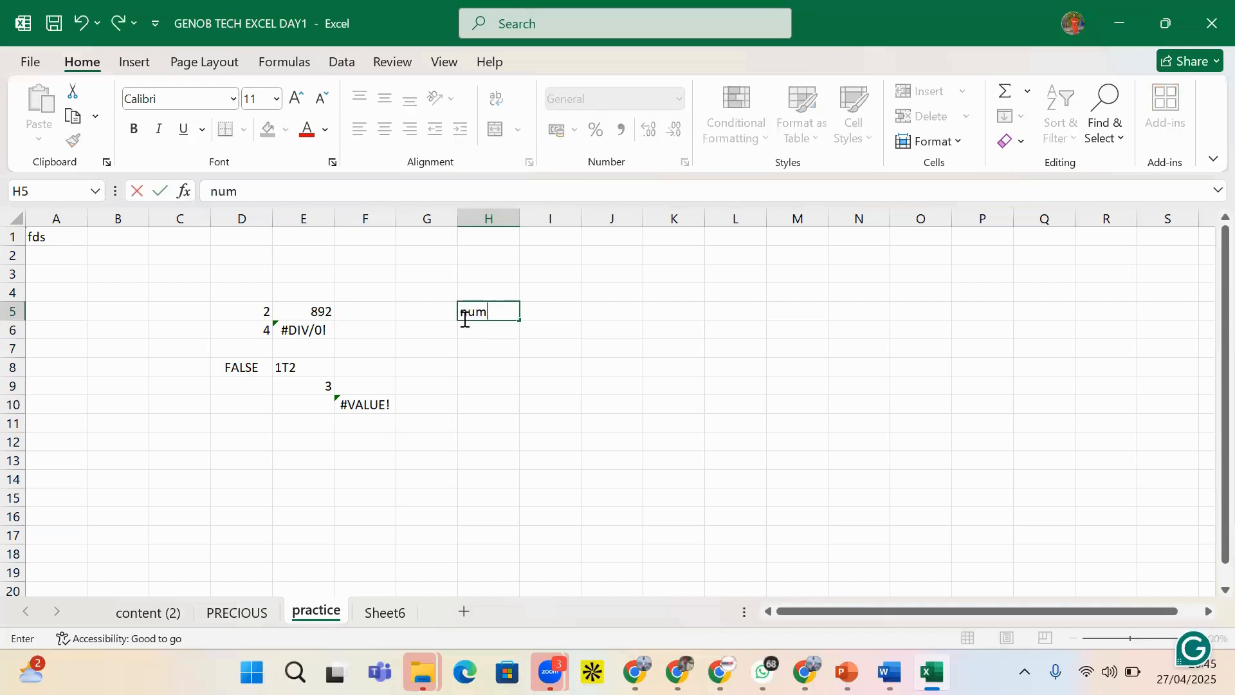
text(erical data type)
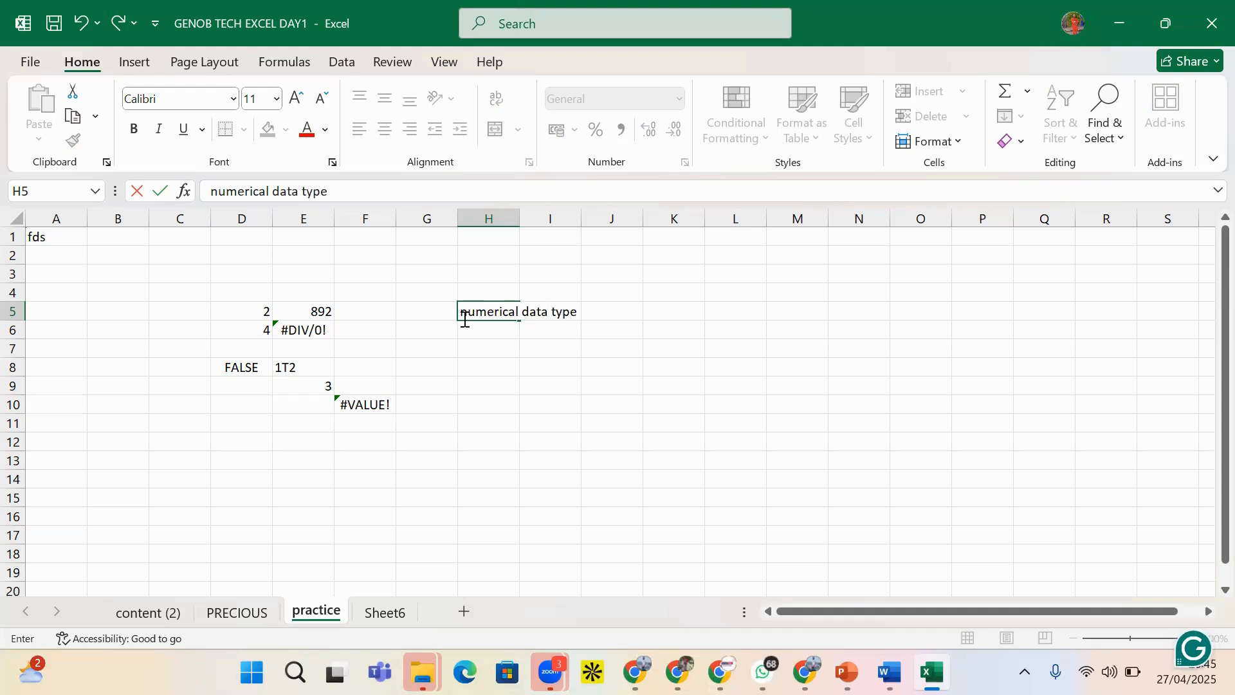
click(506, 346)
click(502, 332)
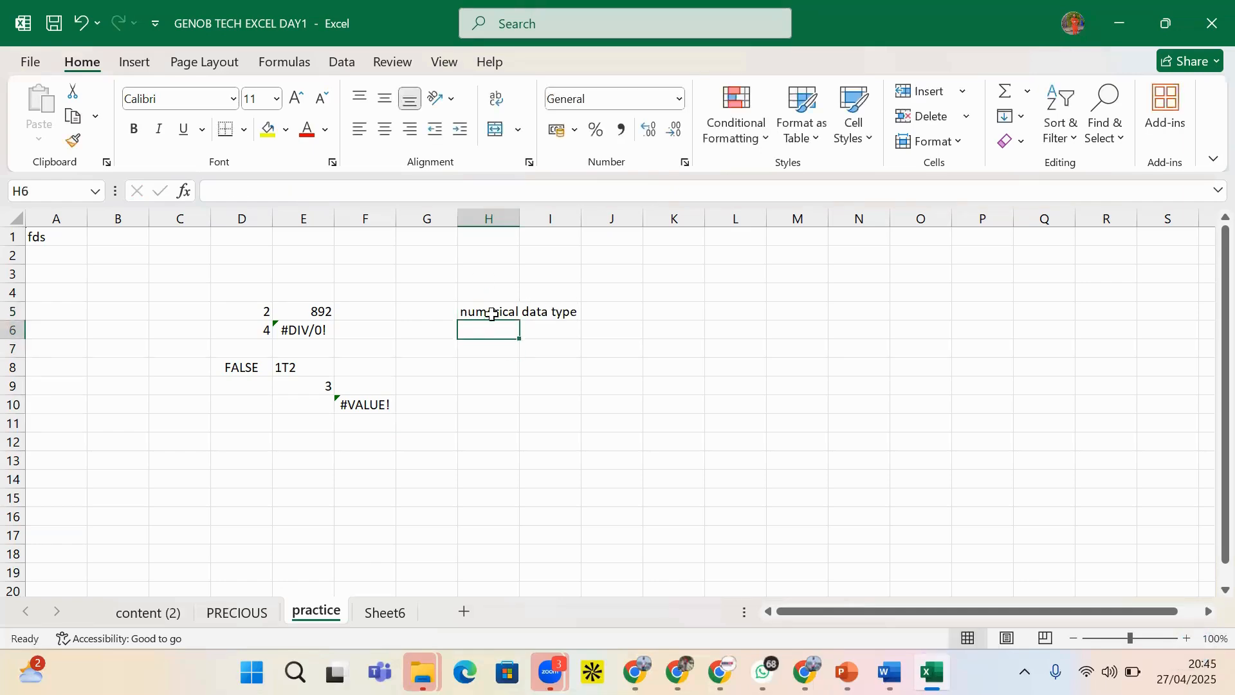
- Add the heading DATA TYPES in cell H4 and the label TEXT in cell H6
click(491, 292)
text(D)
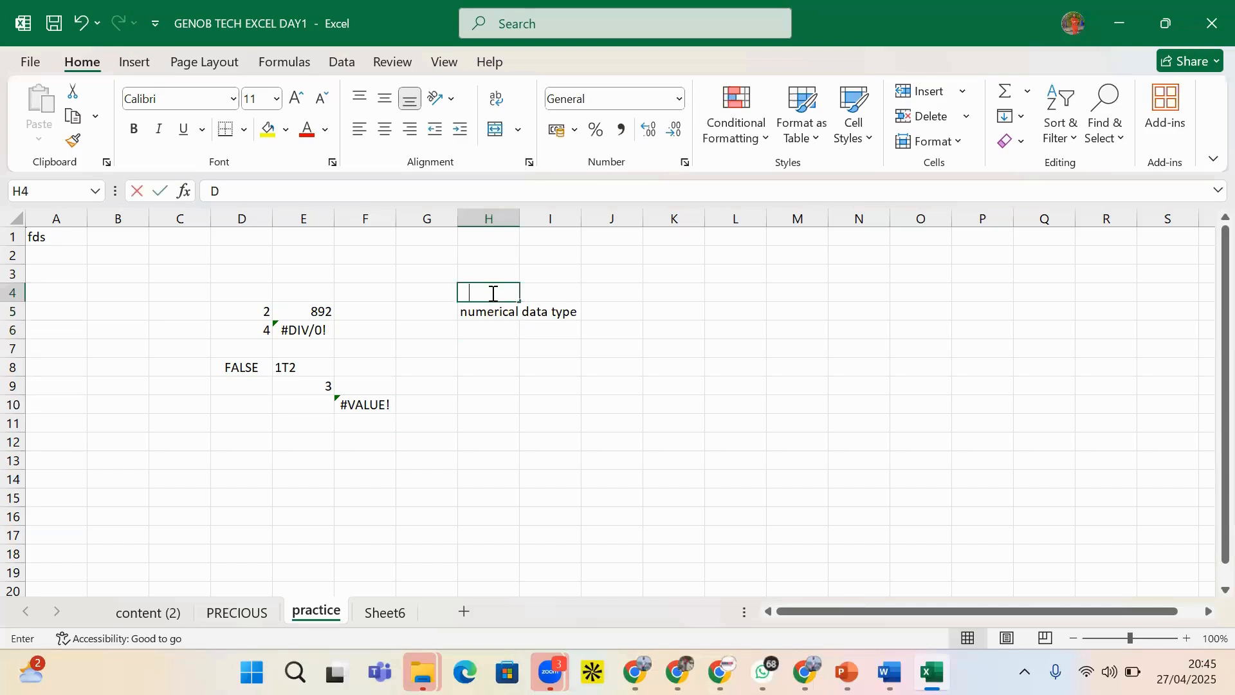
text(ATA TY)
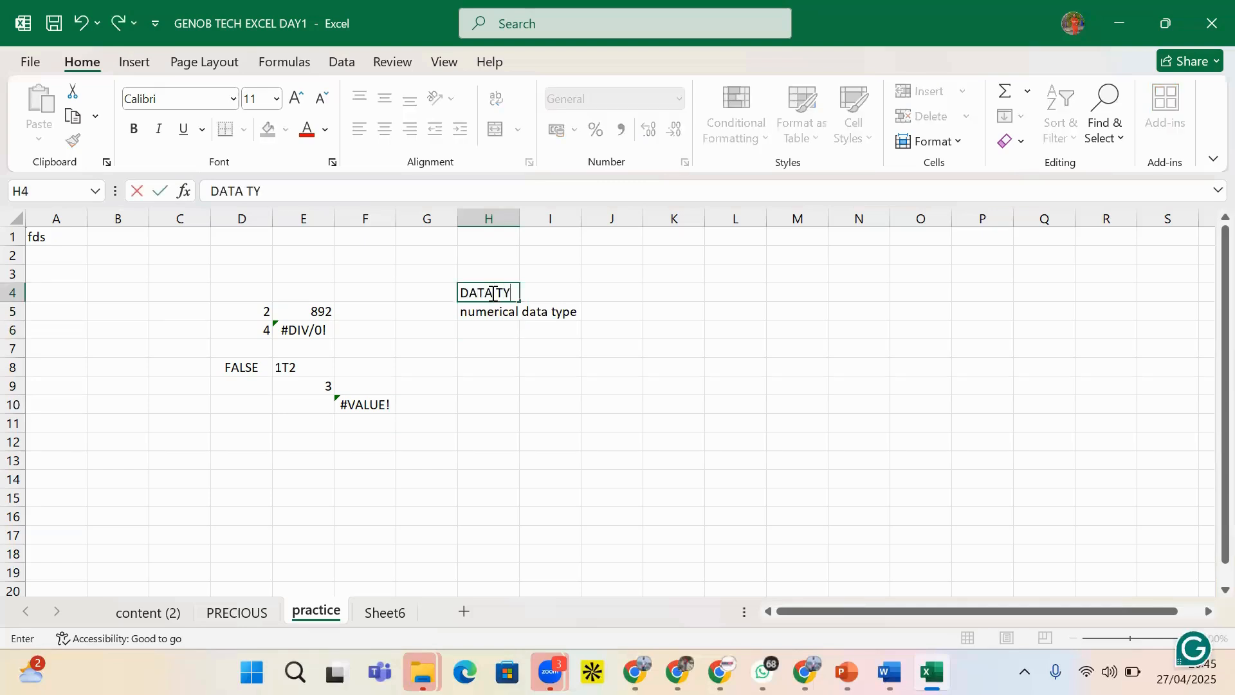
text(PES)
click(497, 327)
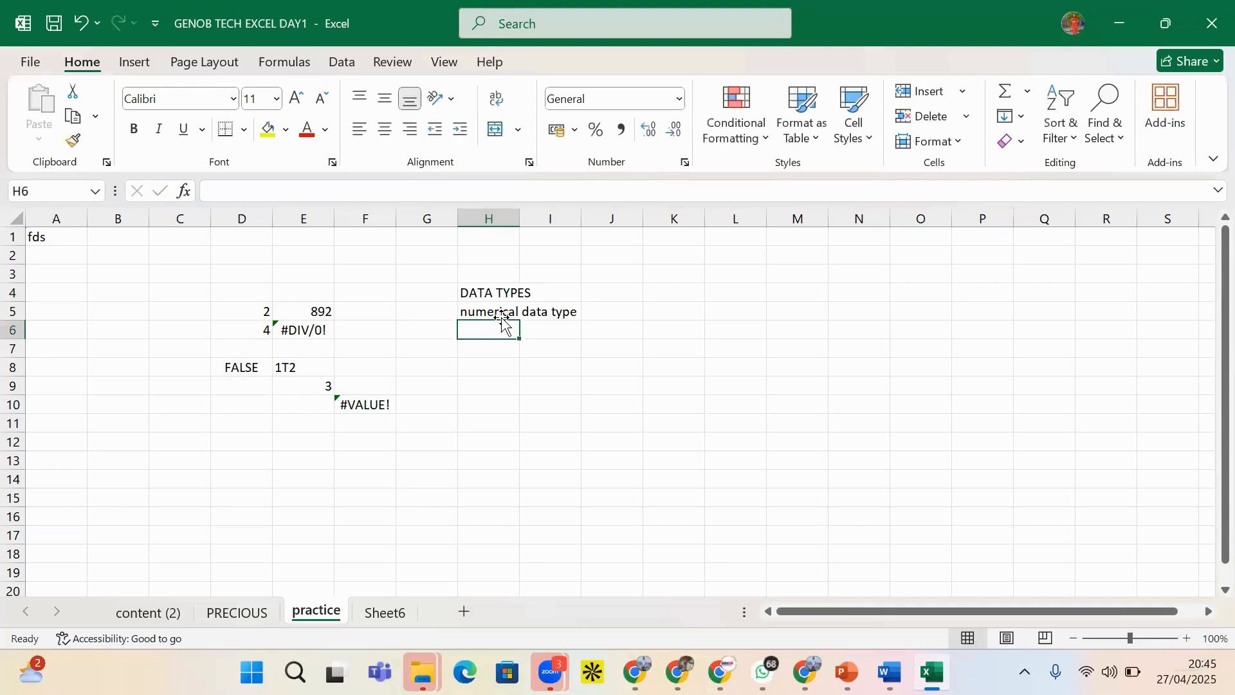
text(TEX)
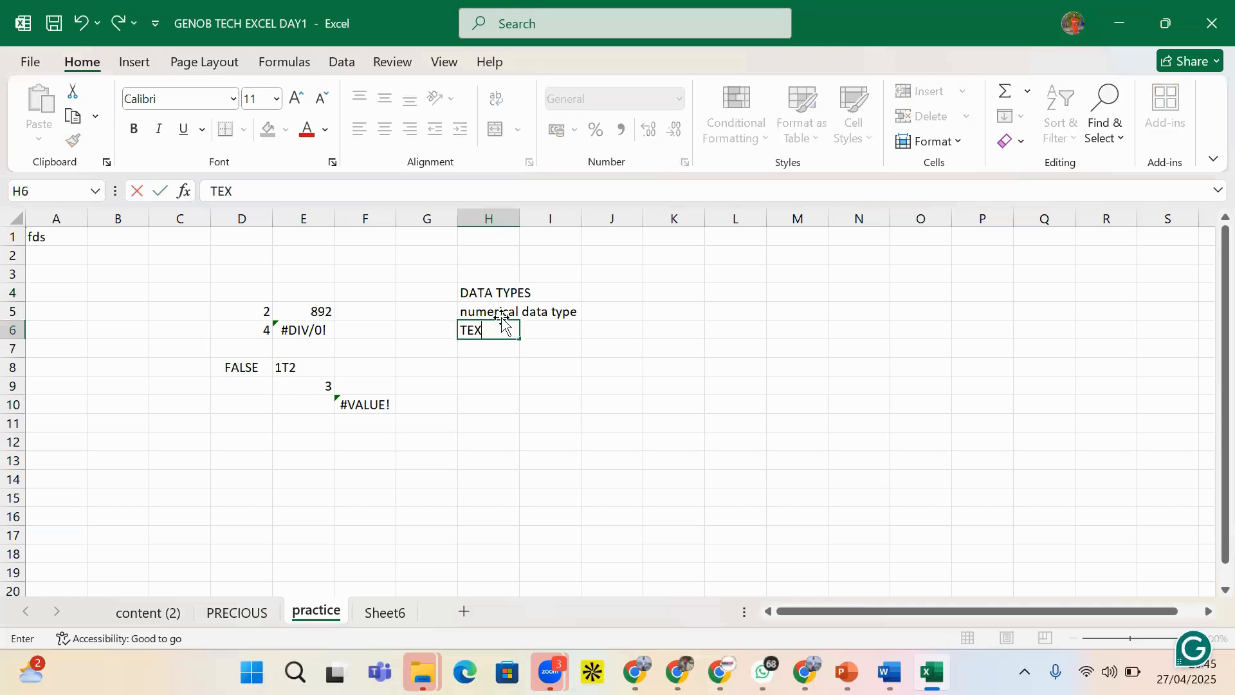
text(T)
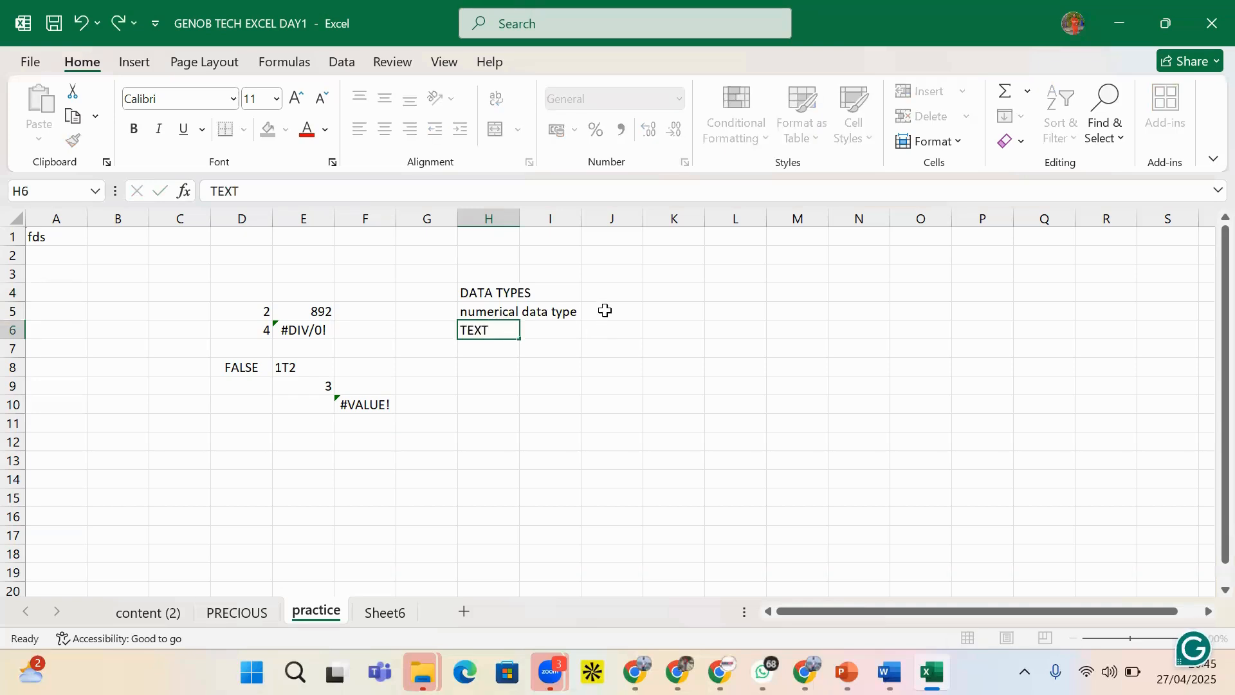
- Enter the sample numbers 1,0,1.1 in cell J5 beside the numerical data type label
click(605, 310)
text(1,0,1.1)
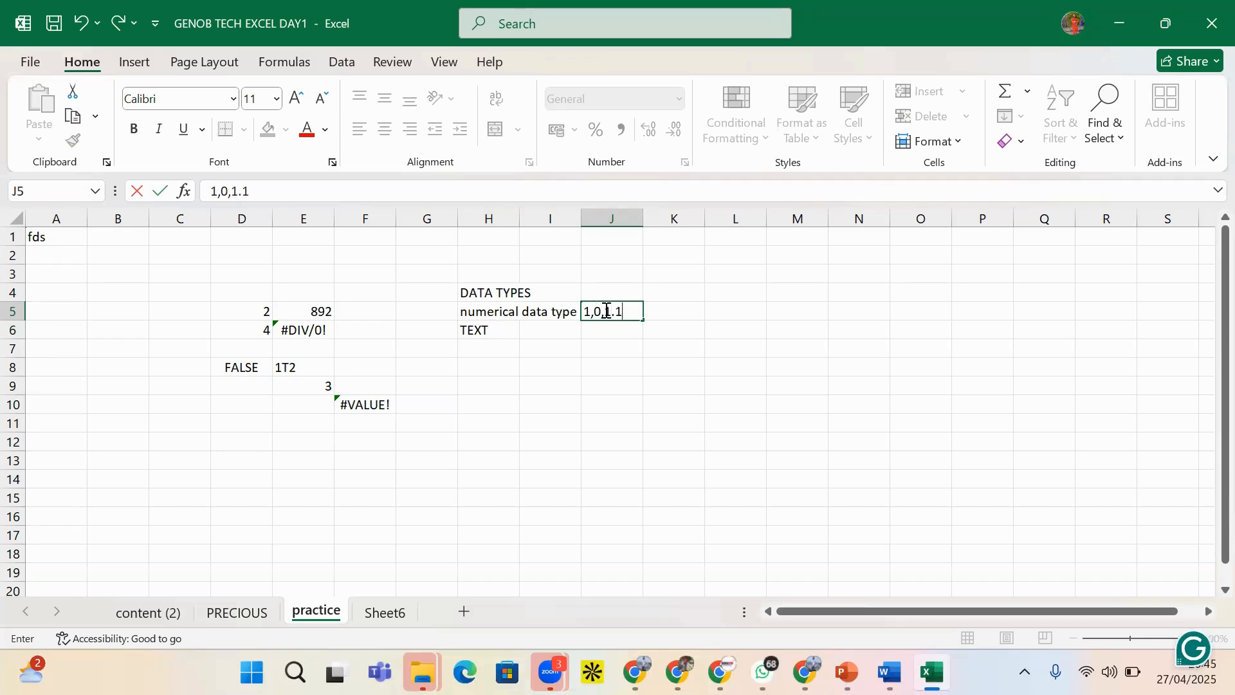
click(532, 328)
click(612, 308)
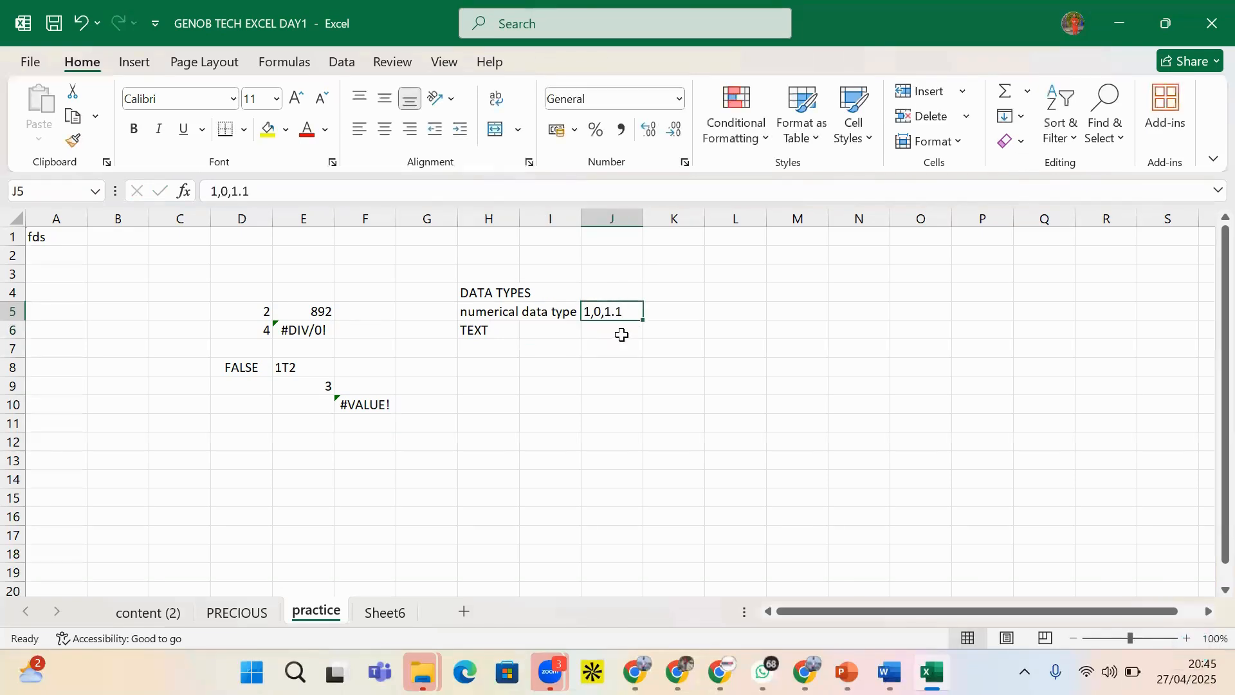
drag(620, 331, 661, 312)
click(598, 312)
- Enter the heading FLOAT in cell J4 above the sample numbers
click(618, 291)
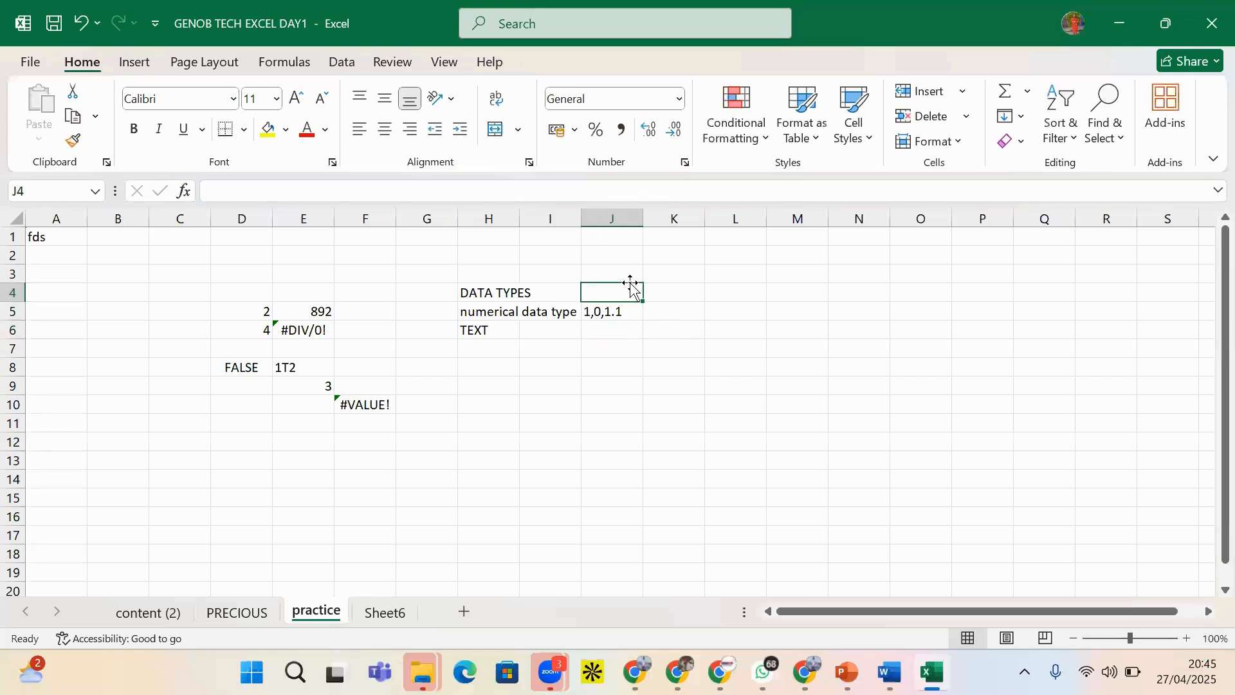
text(FLO)
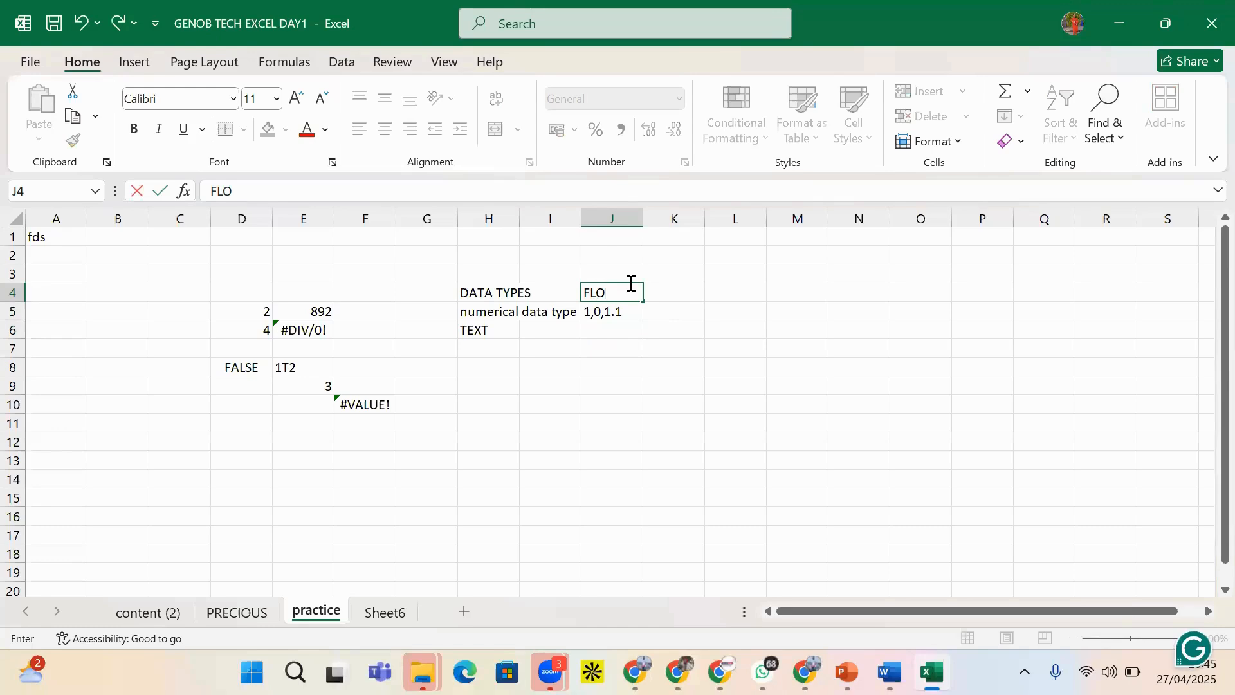
text(AT)
- Enter the sample decimals 1.1 in cell J7 and 2.33 in cell J8
click(611, 351)
text(1.)
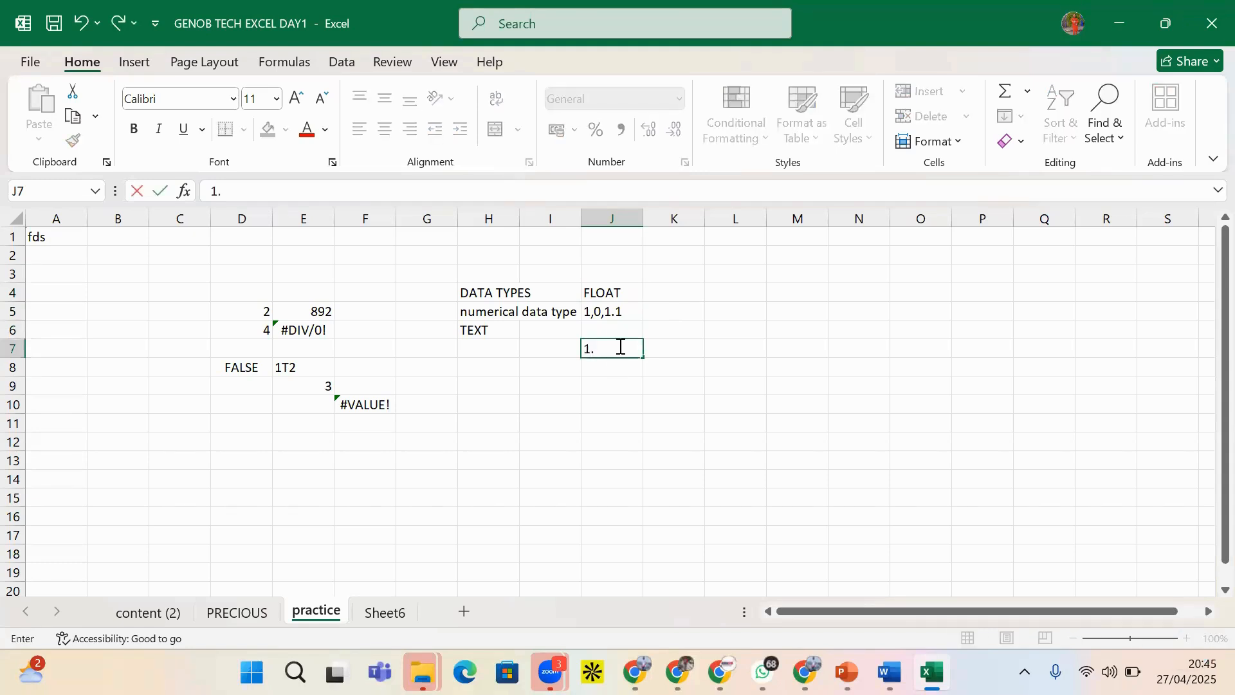
text(1)
click(628, 364)
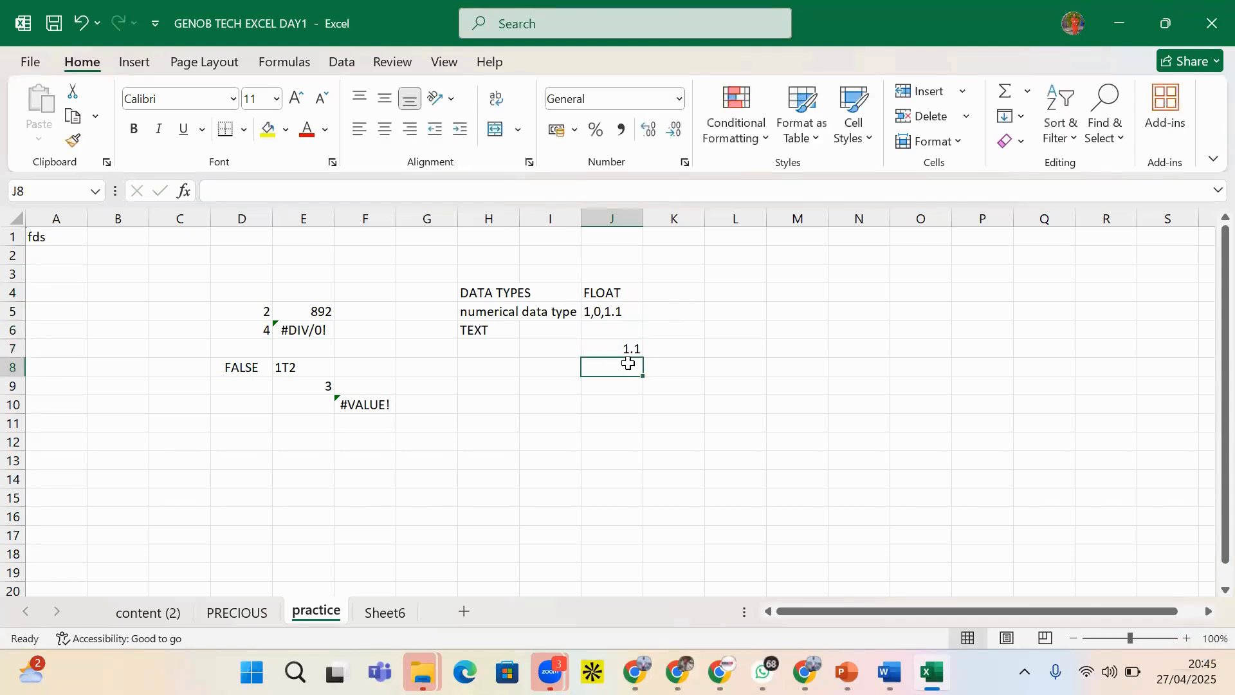
text(2.33)
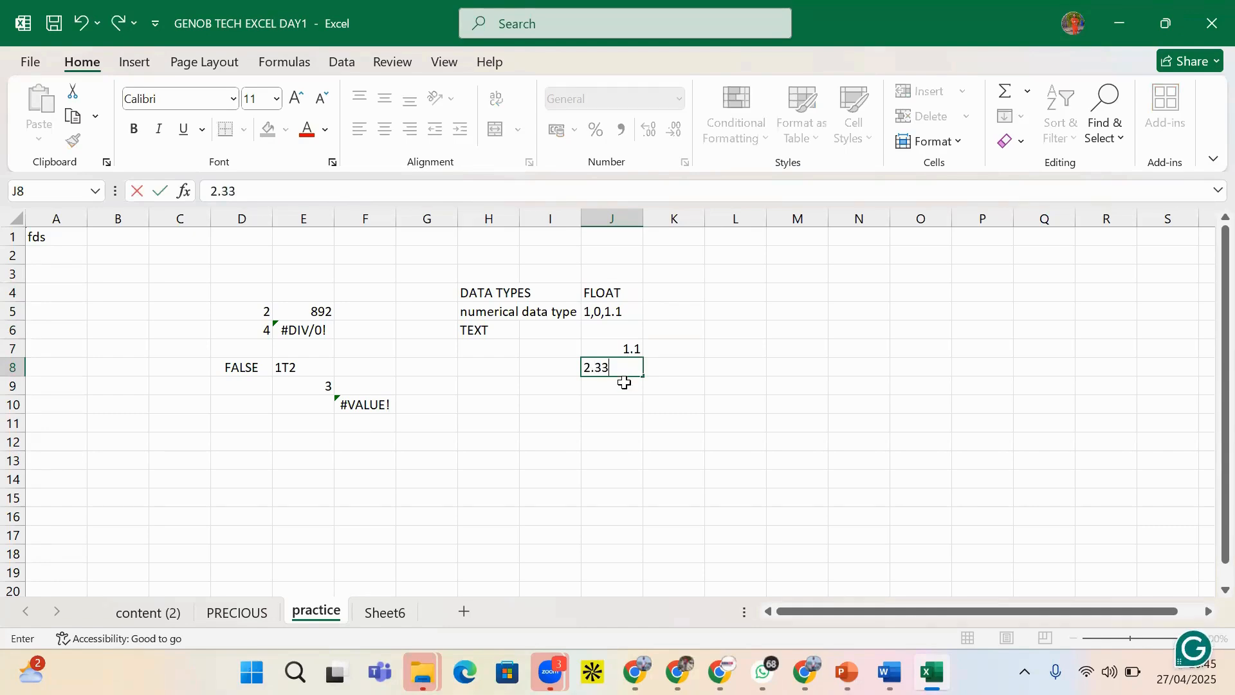
key(Return)
click(633, 351)
click(638, 365)
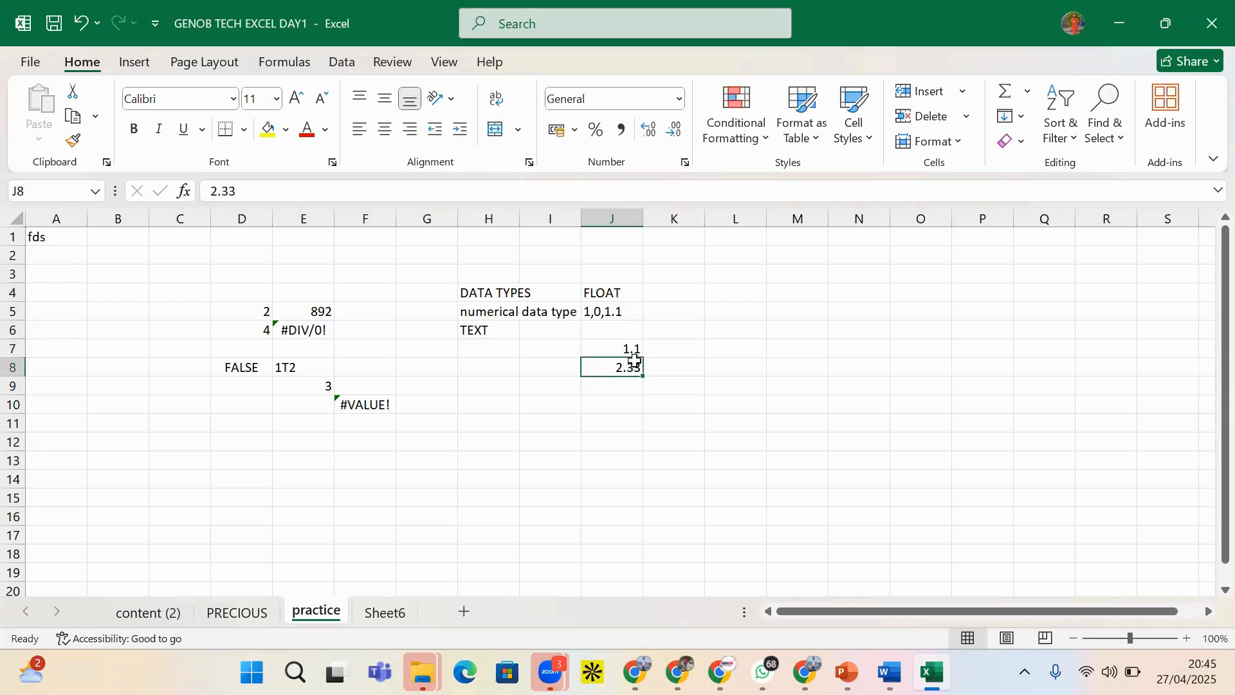
- Clear the two sample decimals from cells J7 and J8
drag(631, 351, 628, 368)
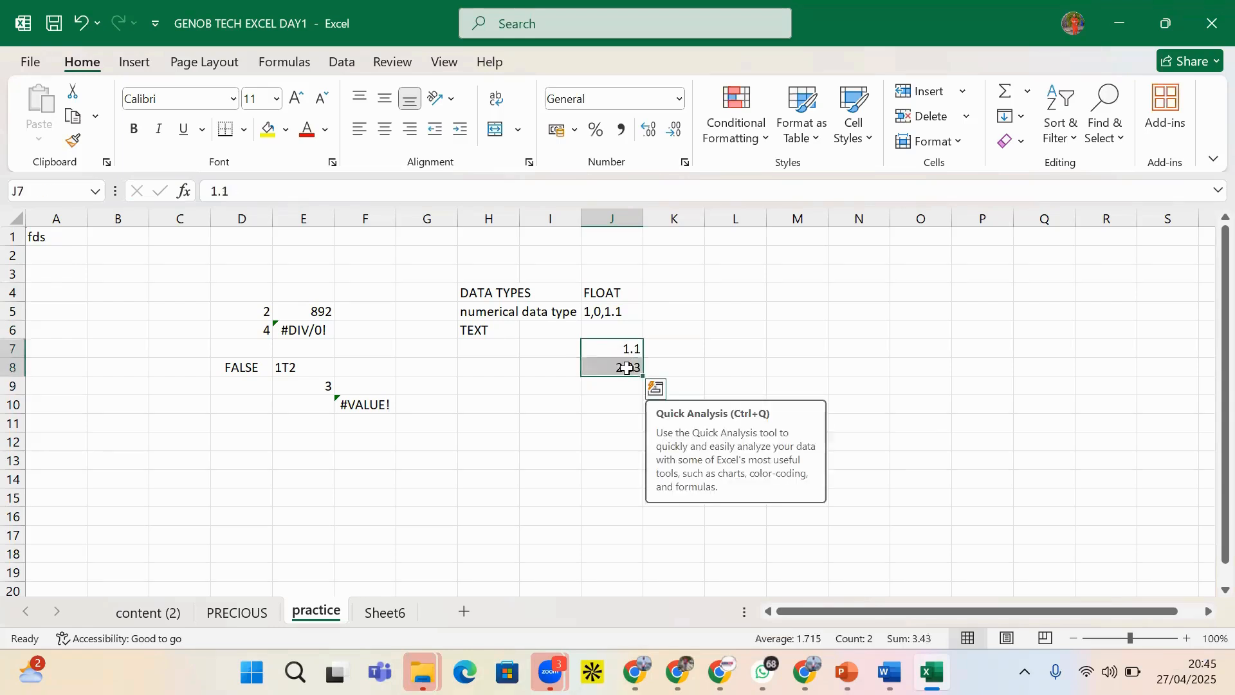
key(BackSpace)
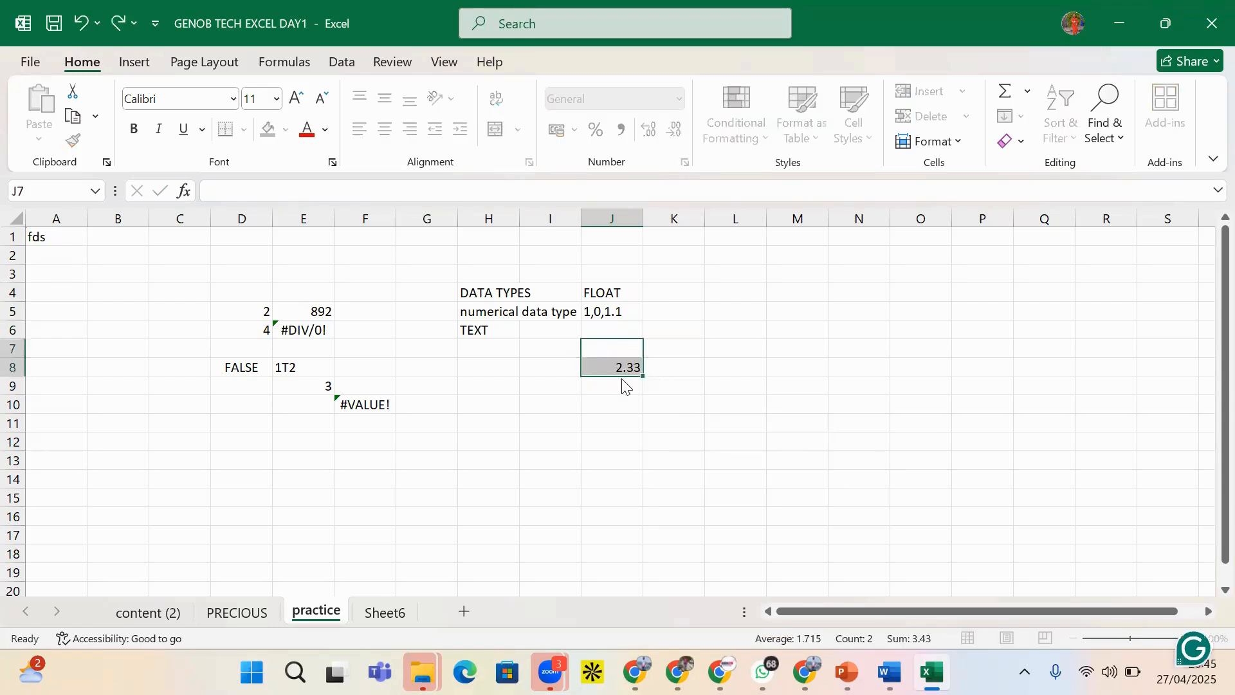
click(624, 409)
click(628, 368)
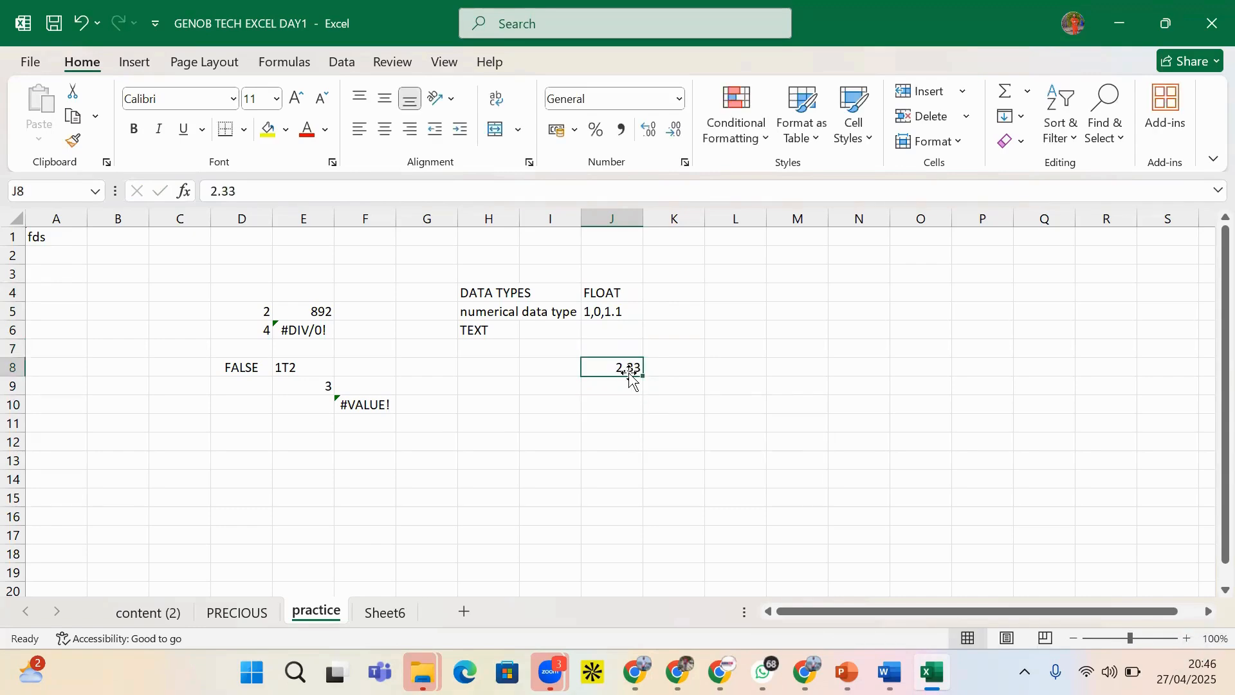
key(Delete)
- Replace the sample numbers in cell J5 with 100 and enter 0 in cell K5
click(622, 312)
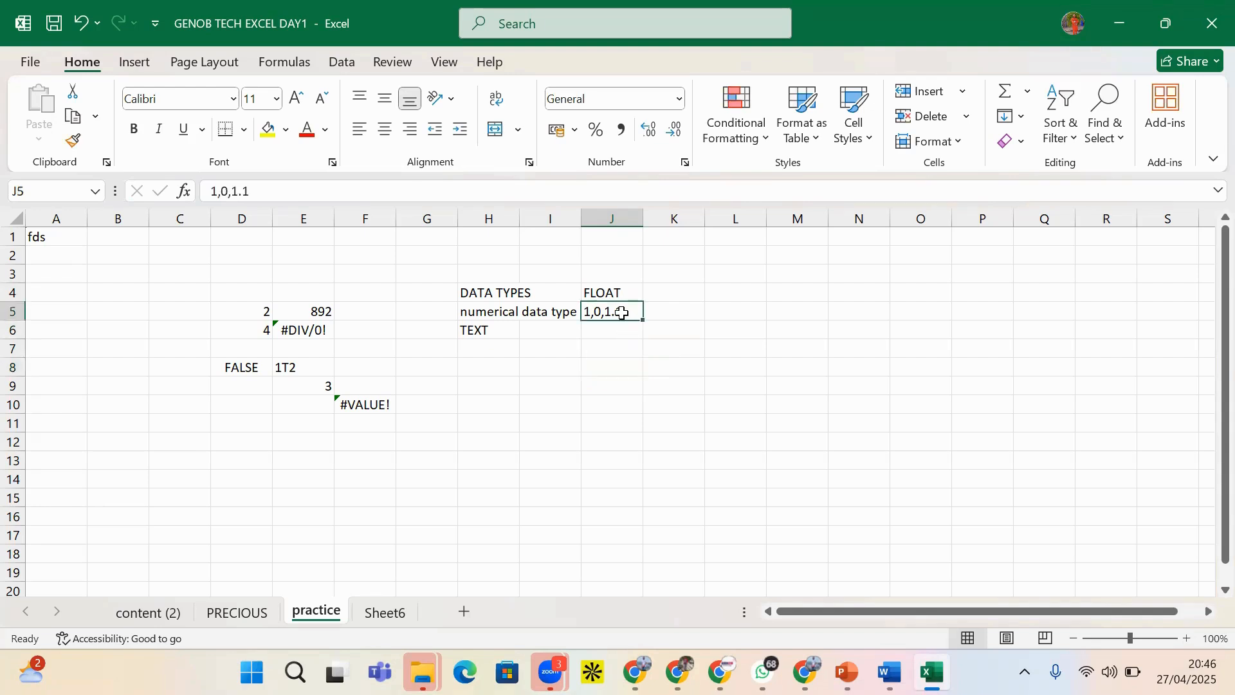
text(100)
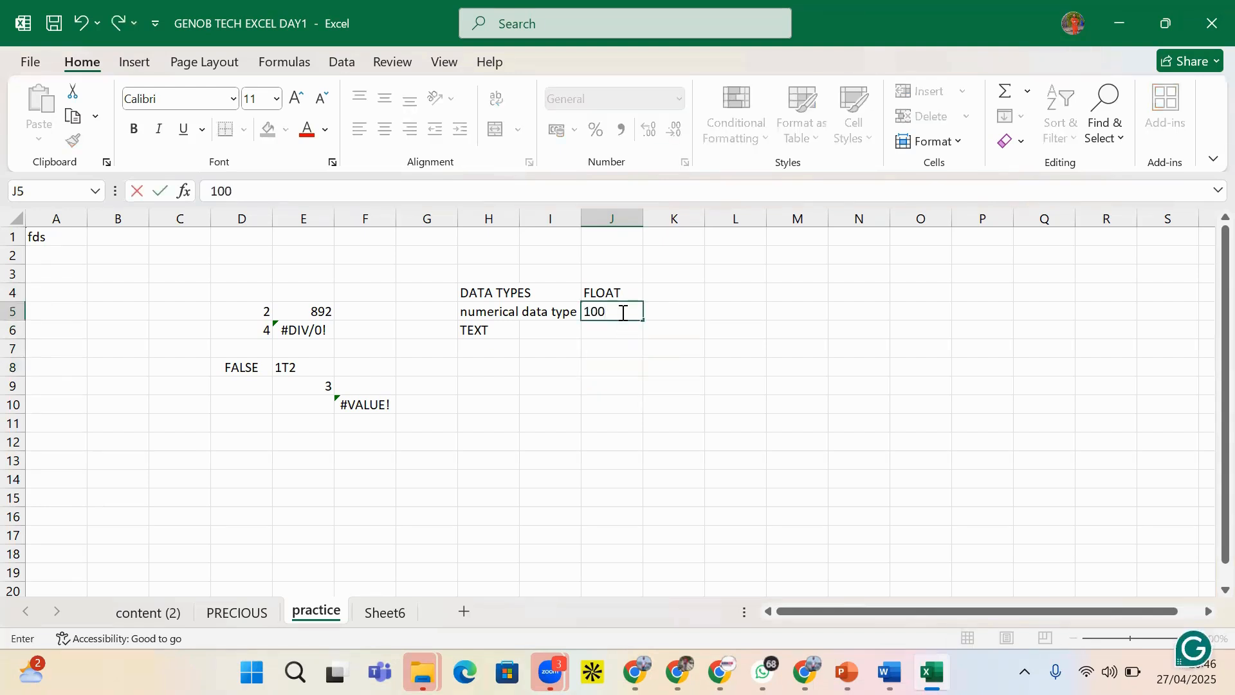
key(Tab)
text(0)
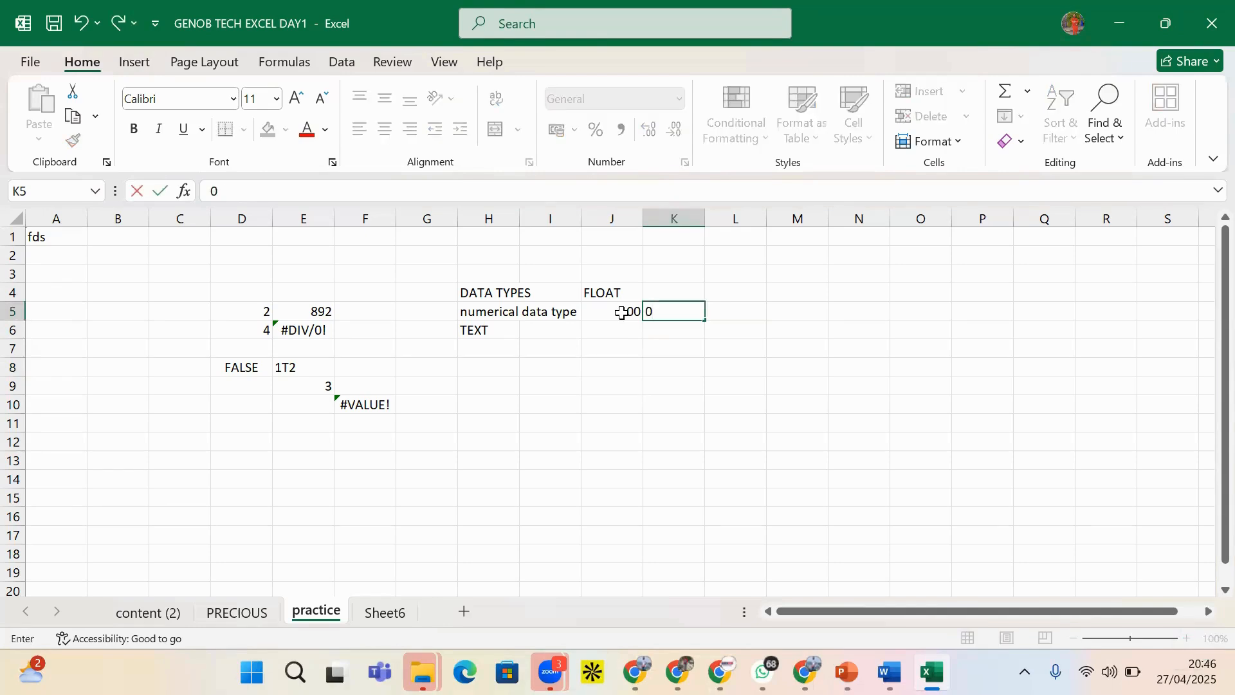
key(Return)
key(Return)
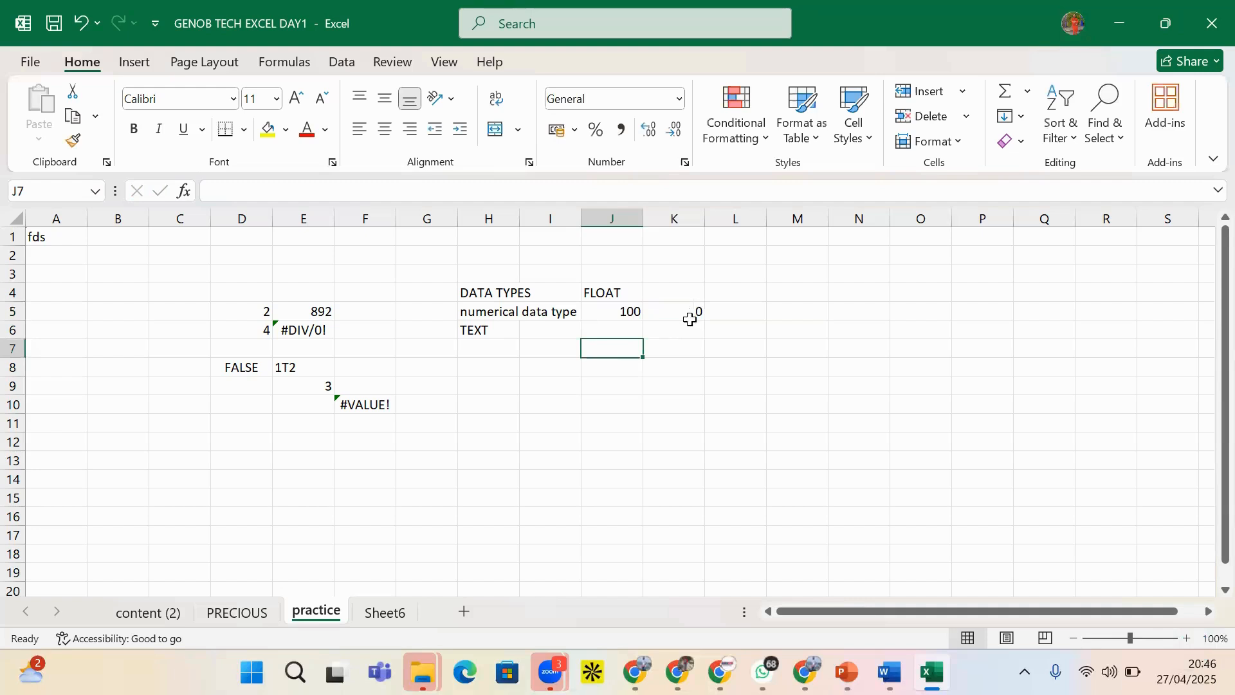
- Change the value in cell K5 of the numerical data type row to 1.2
click(695, 314)
text(1)
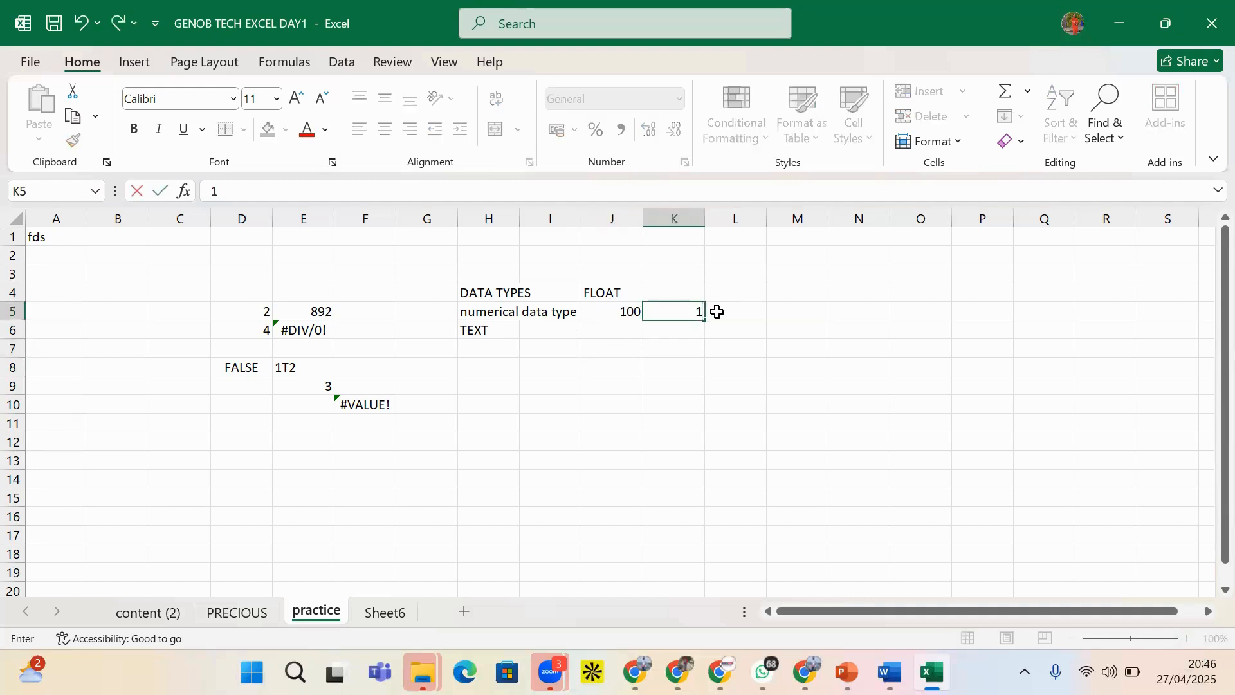
text(.2)
click(522, 342)
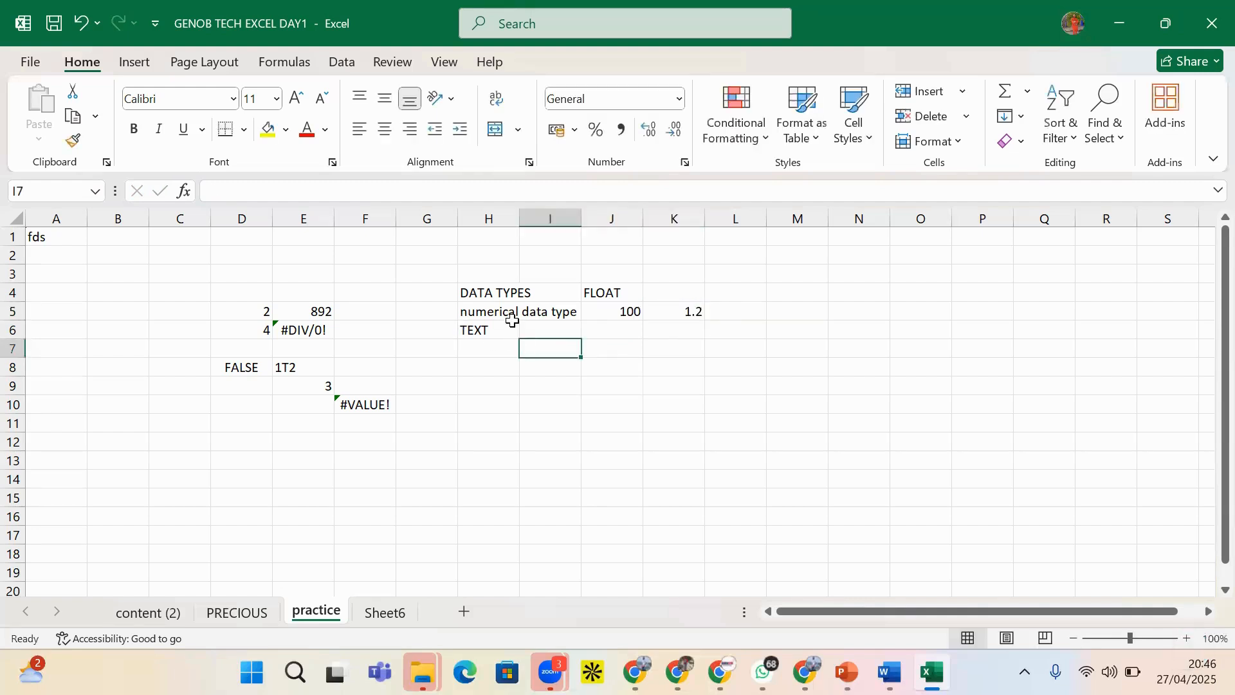
- Enter A-Z in cell I6 beside the TEXT label
click(512, 327)
click(569, 331)
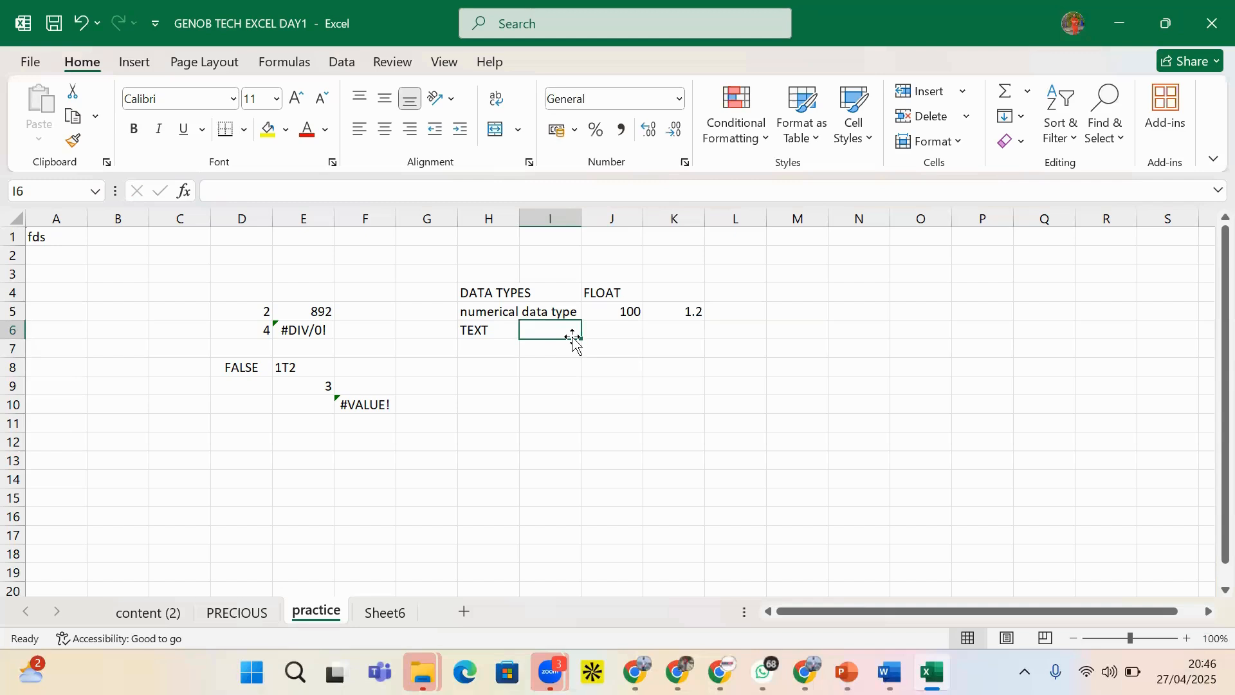
text(A)
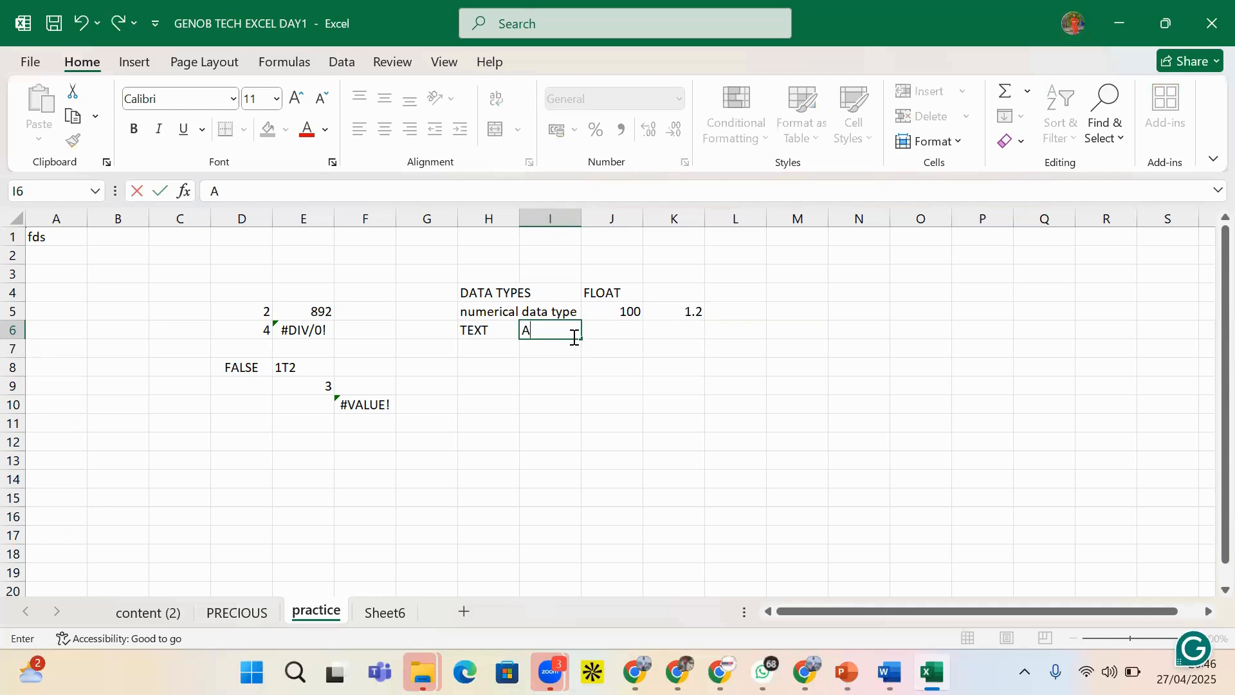
text(-Z)
- Enter the comma-separated text examples IS, AN and a person's first name in cell J6
click(620, 328)
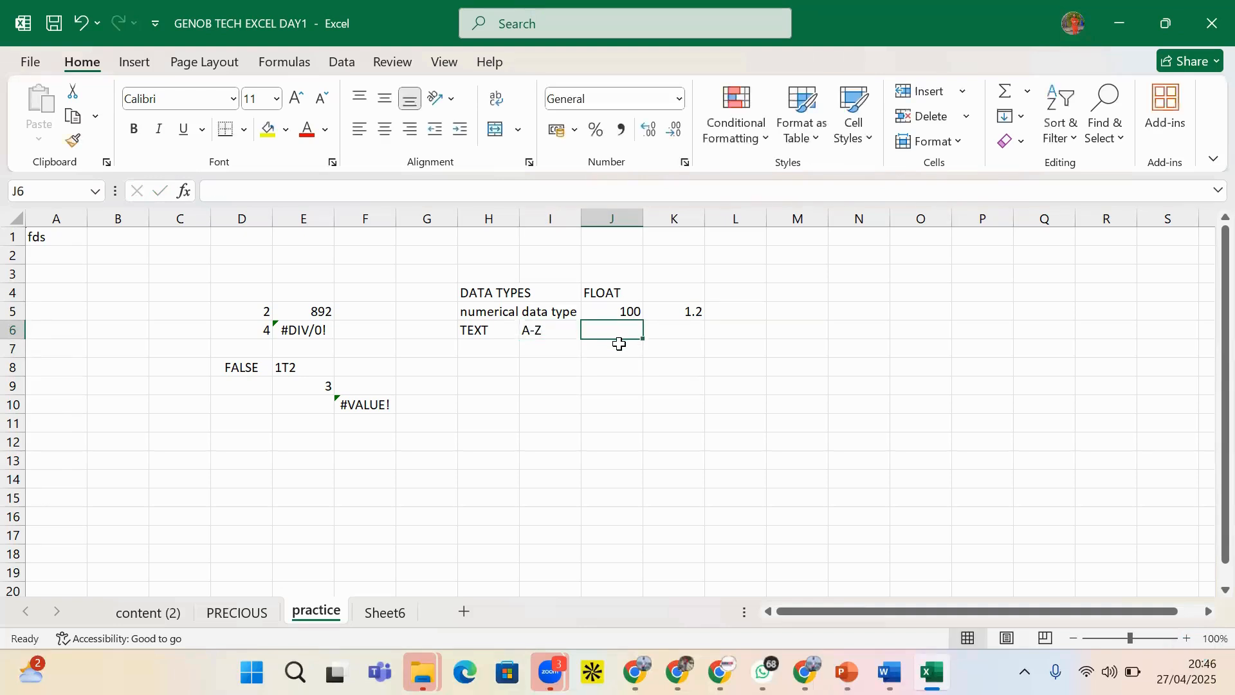
text(IS)
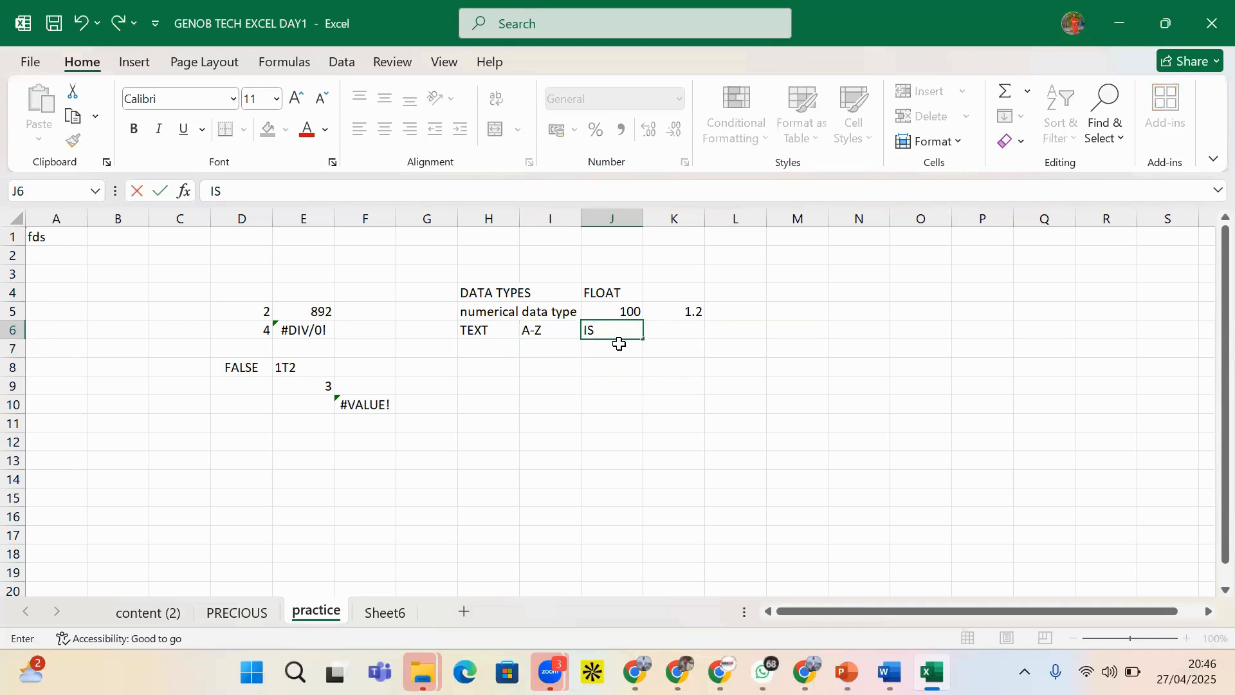
text(, A)
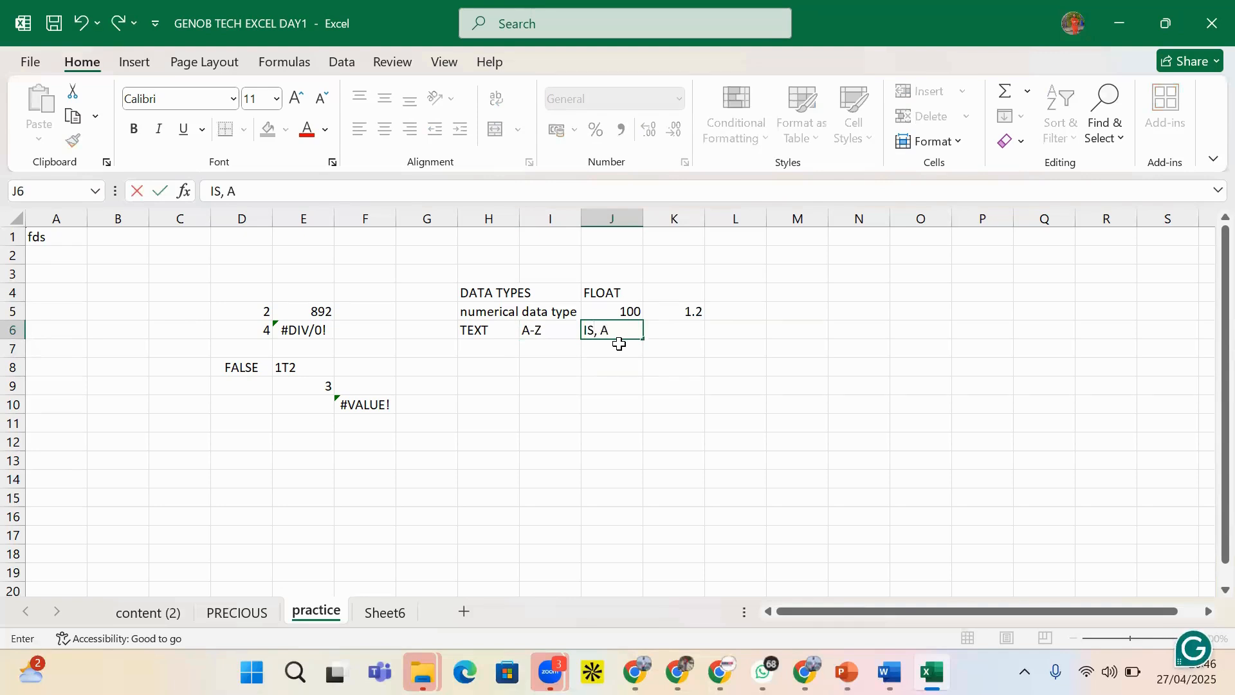
text(N)
text(, EO)
text(PHRAIM)
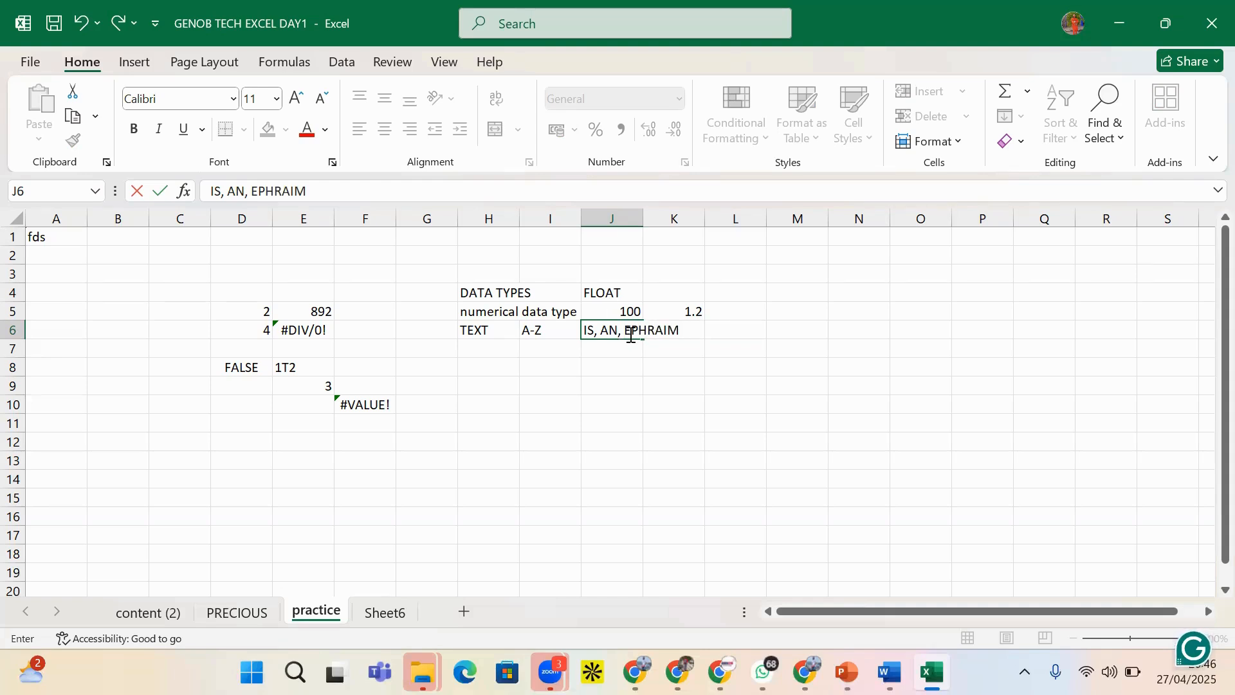
click(691, 333)
click(683, 354)
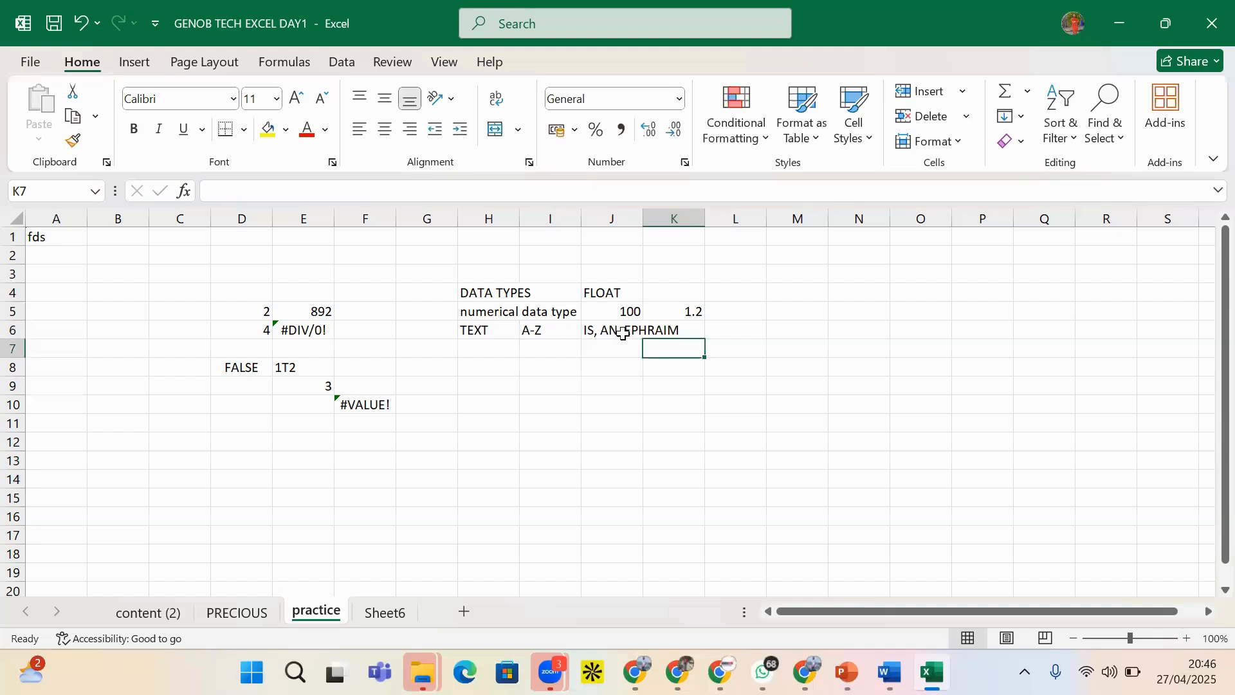
- Add the label ERROR in cell H7 below the TEXT label
click(487, 330)
click(557, 331)
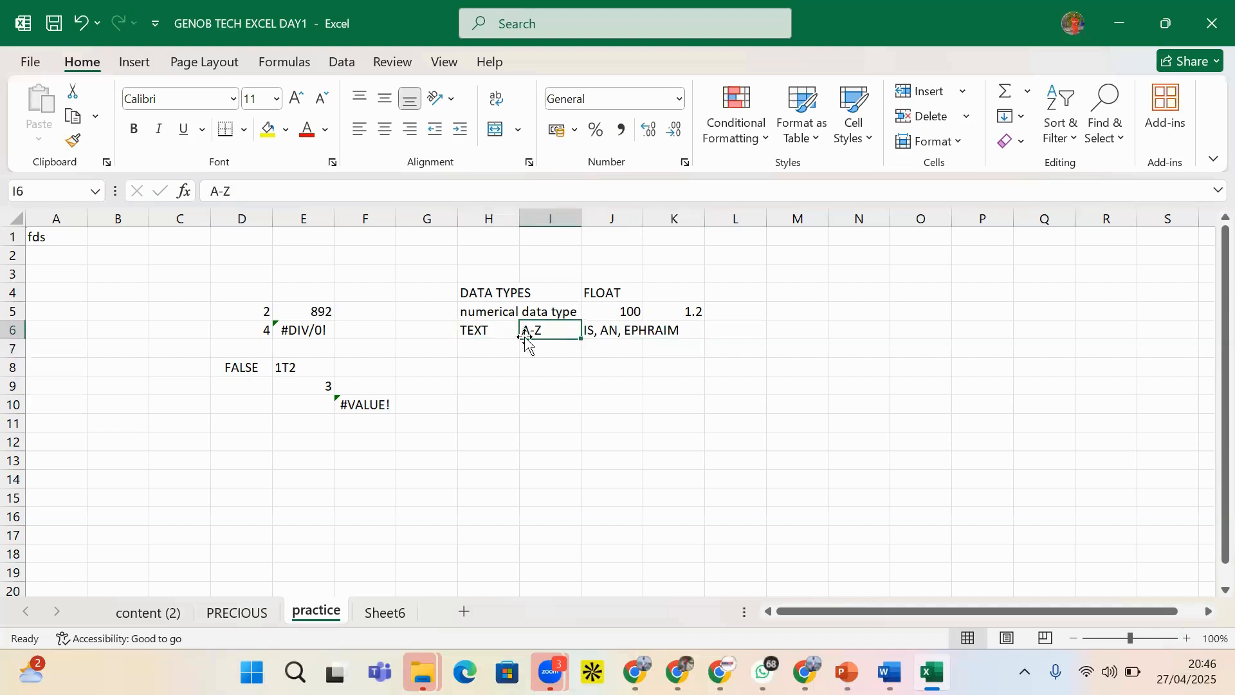
click(483, 350)
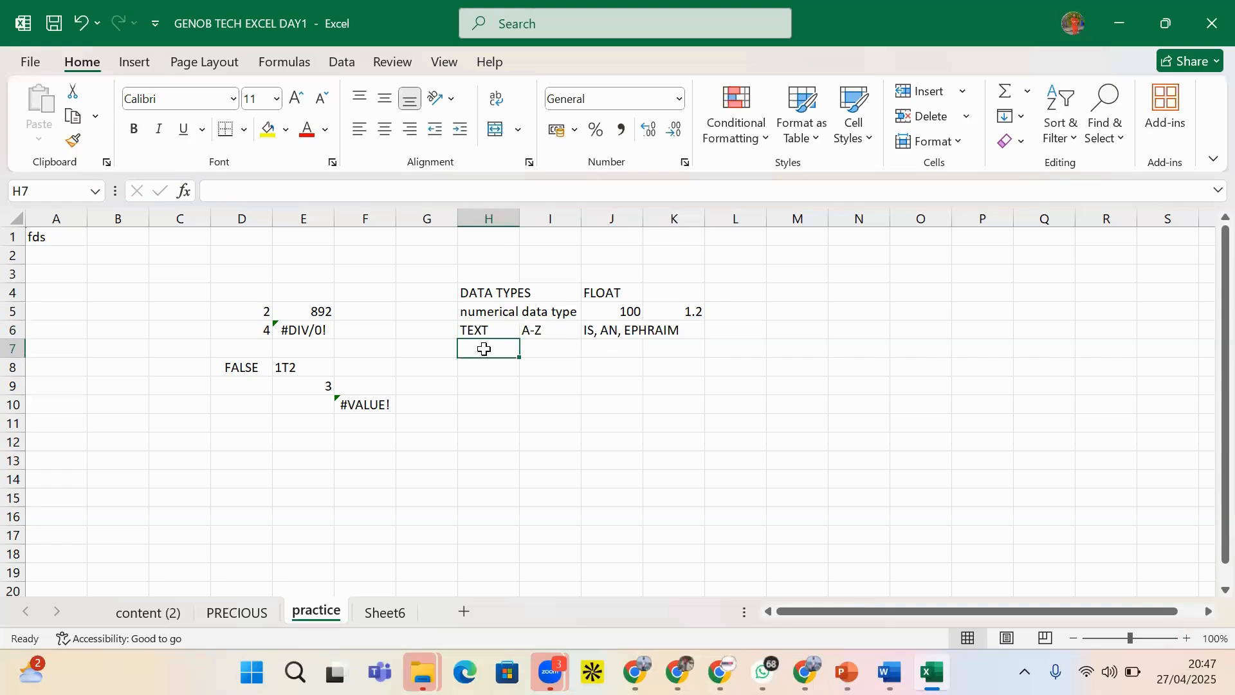
text(ERROE)
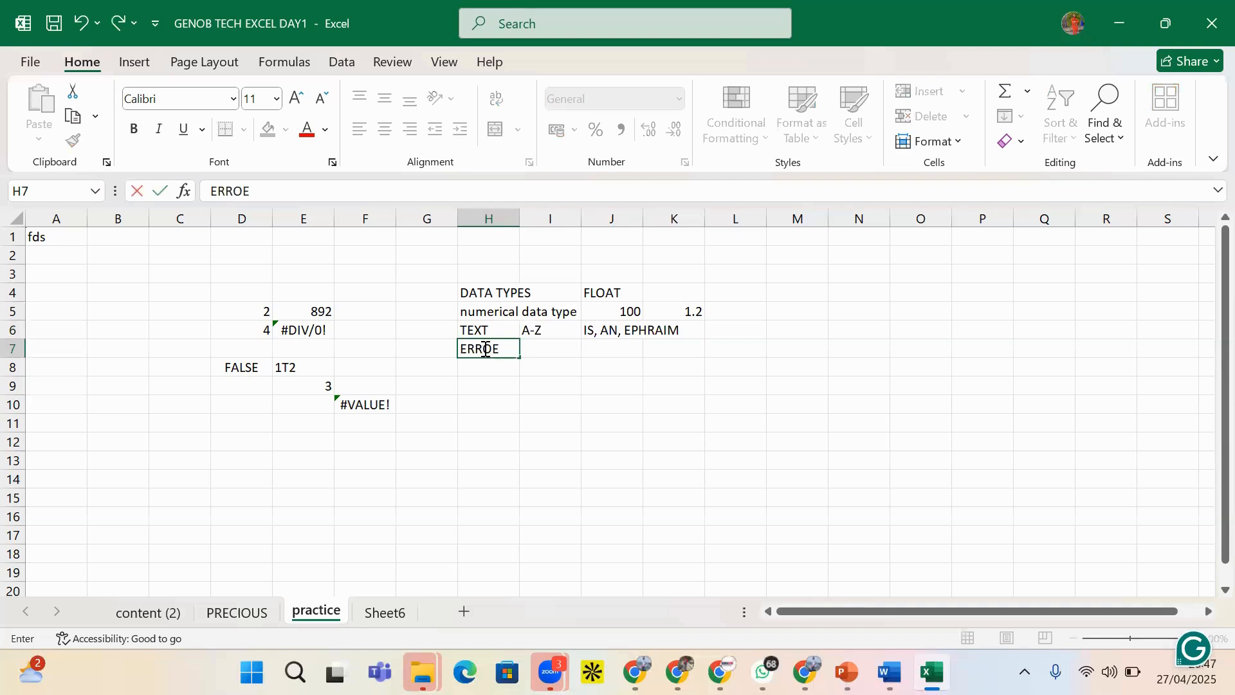
key(BackSpace)
text(R)
click(483, 368)
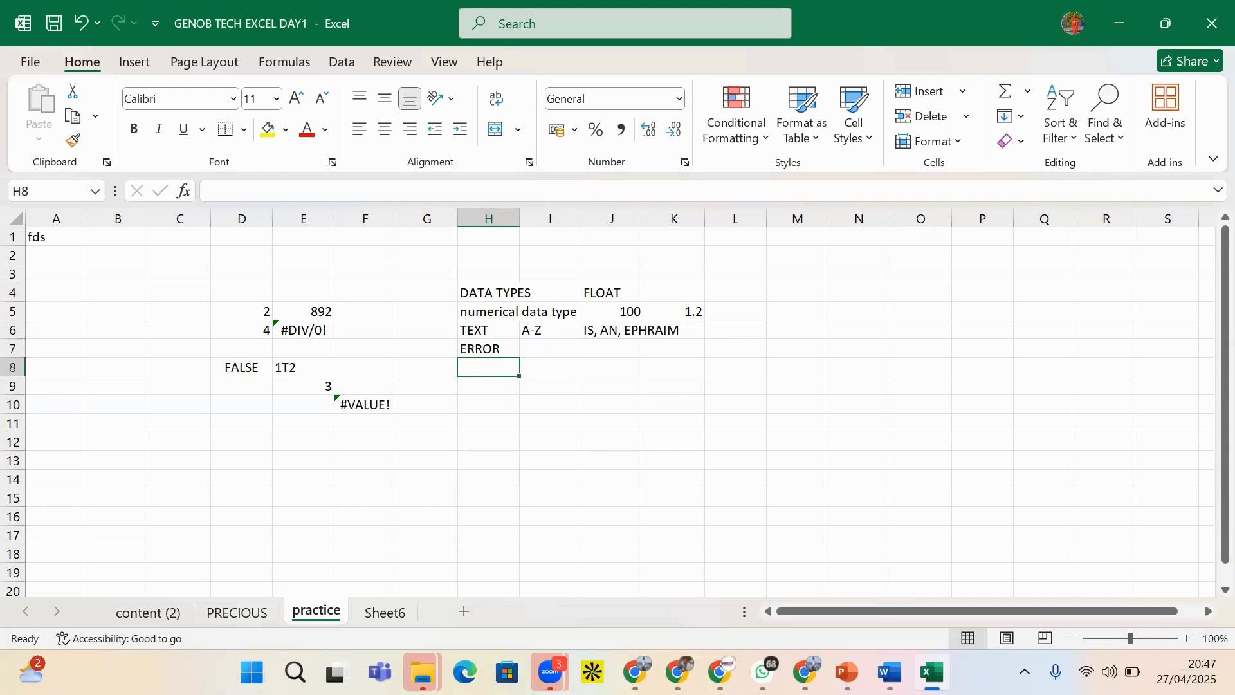
- Check the data types slide in PowerPoint, return to the Excel workbook and add the label TIME in cell H8
click(847, 672)
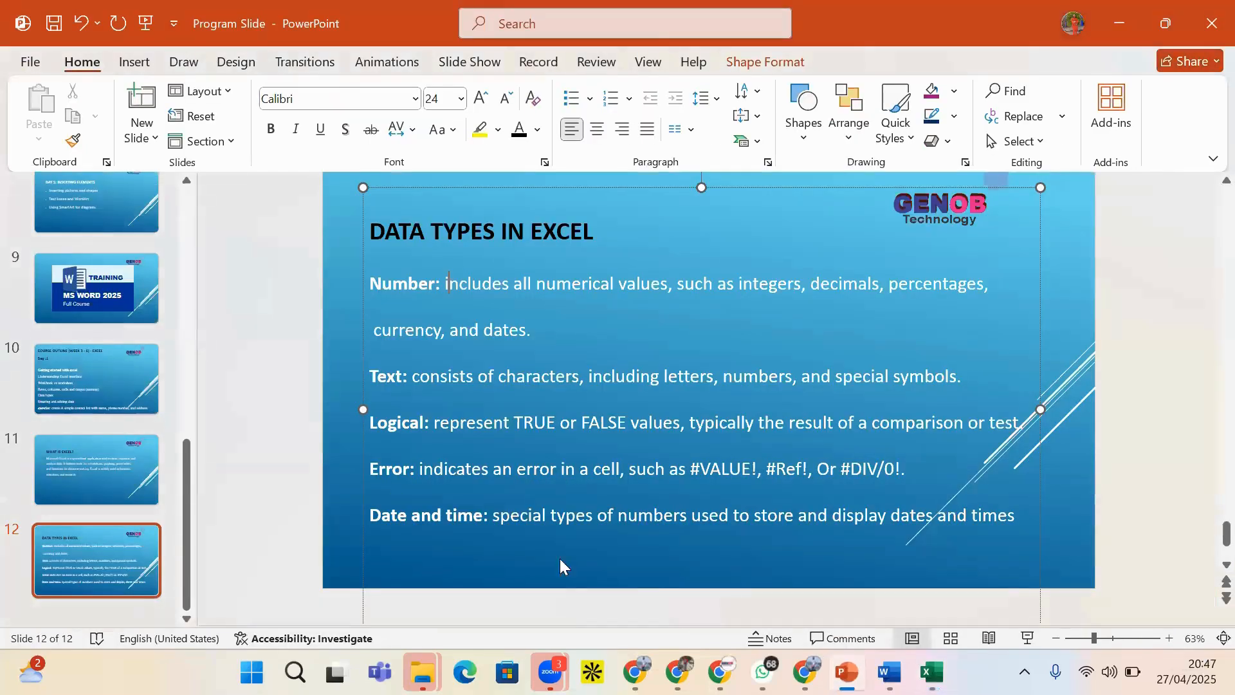
click(931, 672)
click(466, 384)
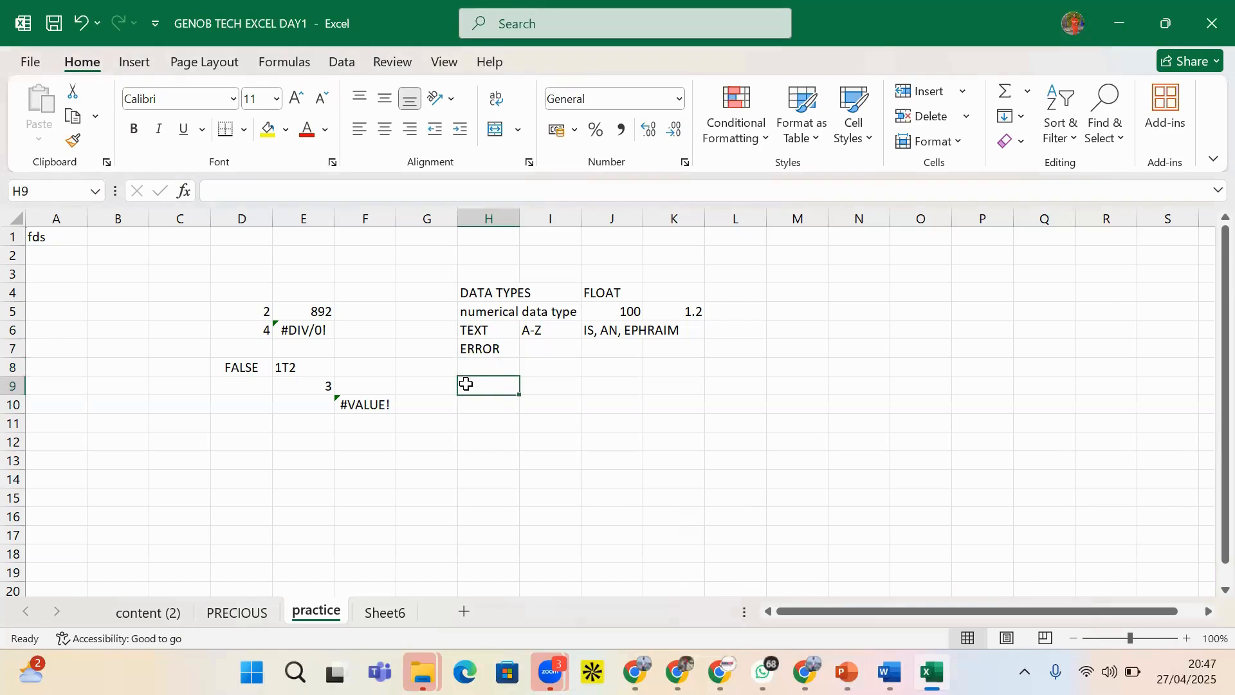
click(473, 368)
text(TIME)
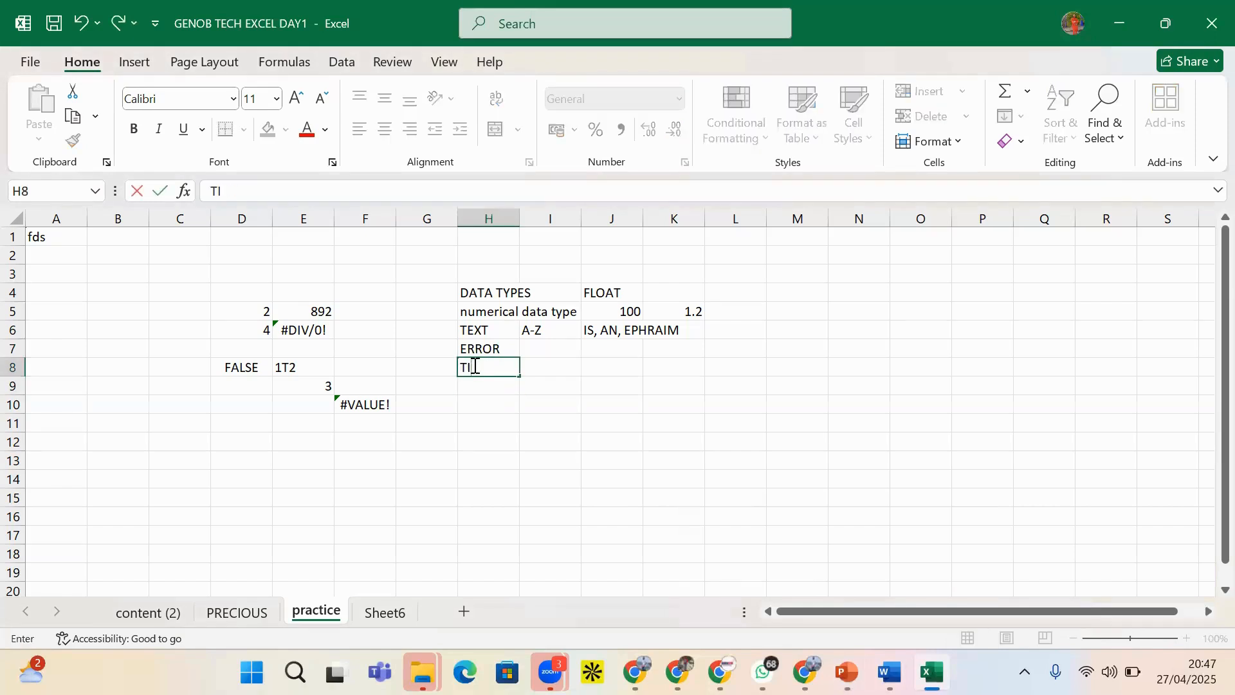
- Enter the sample time 10:30 PM in cell I8 beside the TIME label
click(536, 368)
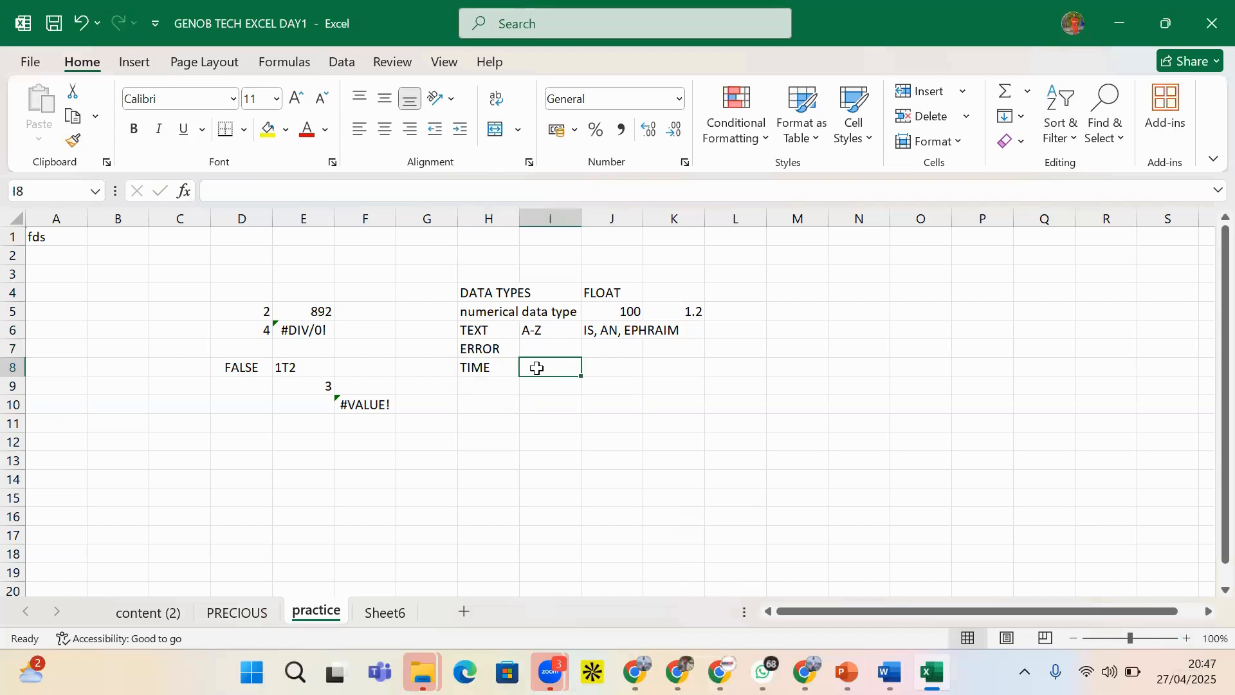
text(1)
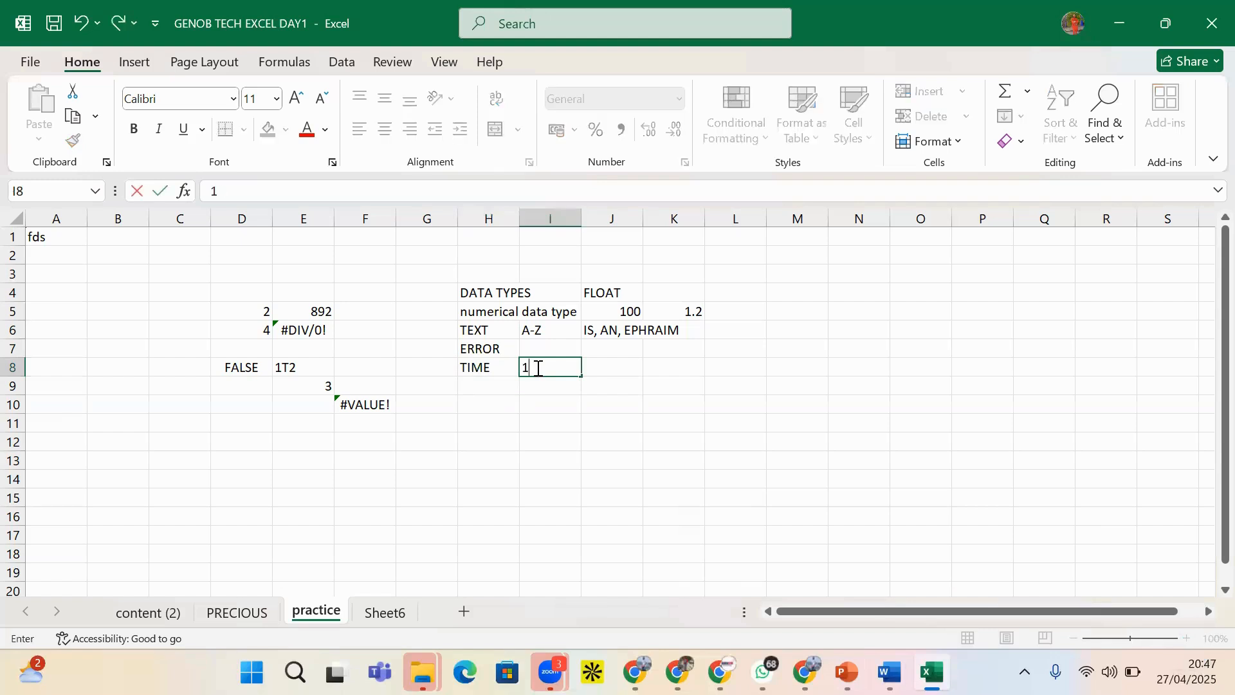
text(0)
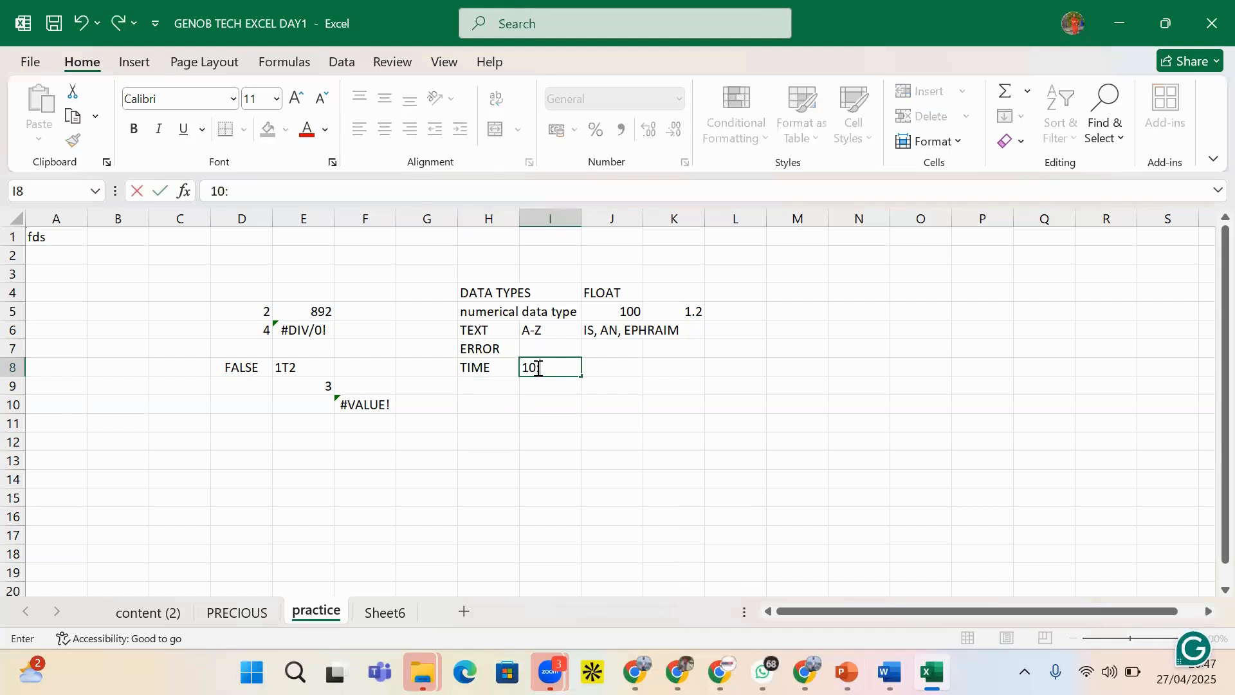
text(:30 PM)
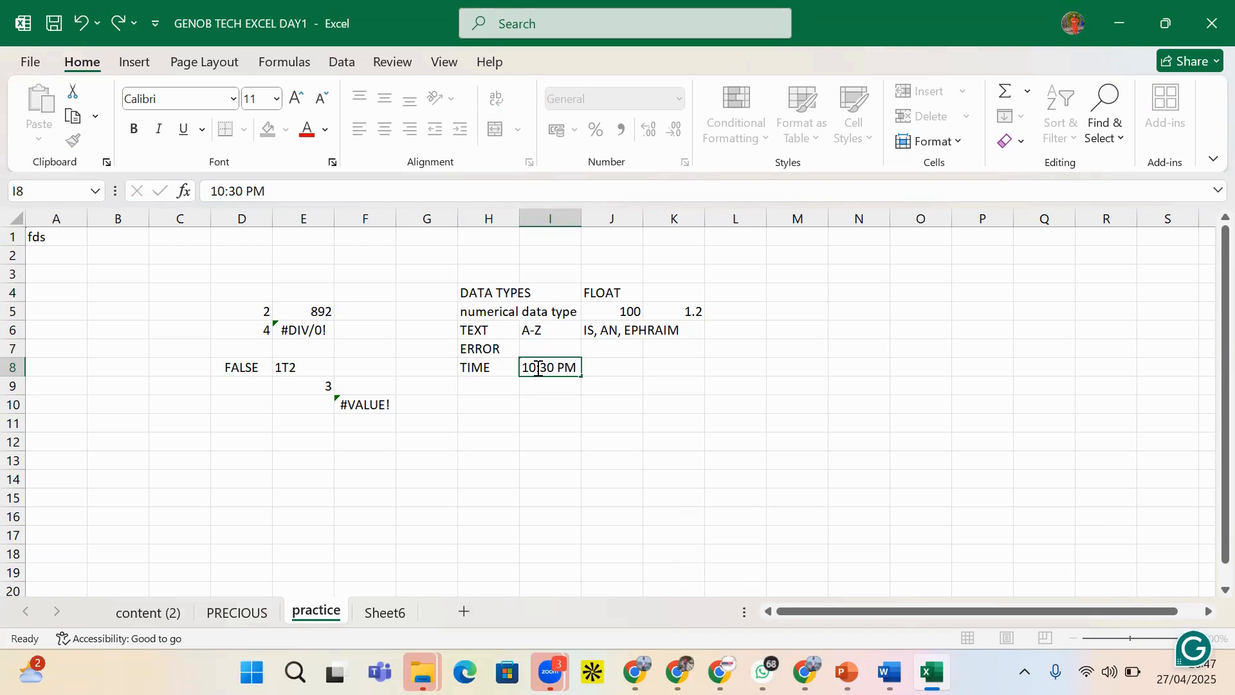
key(Return)
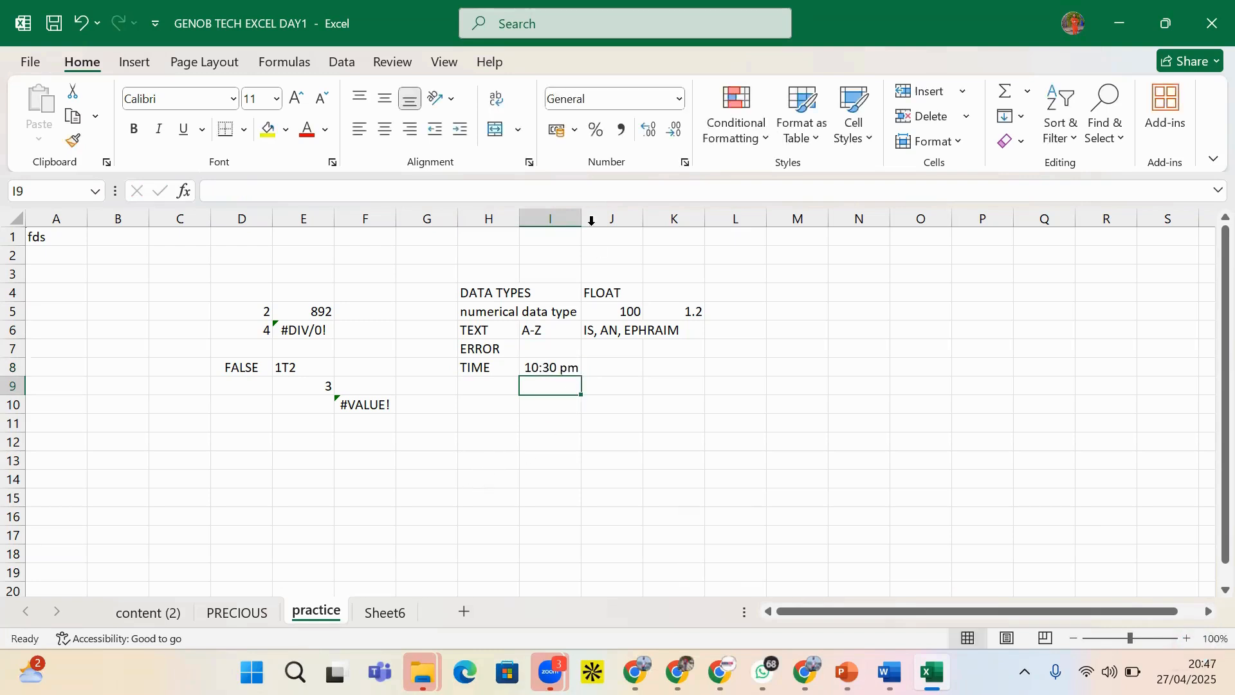
- Widen column I and increase the height of row 3
drag(581, 217, 614, 218)
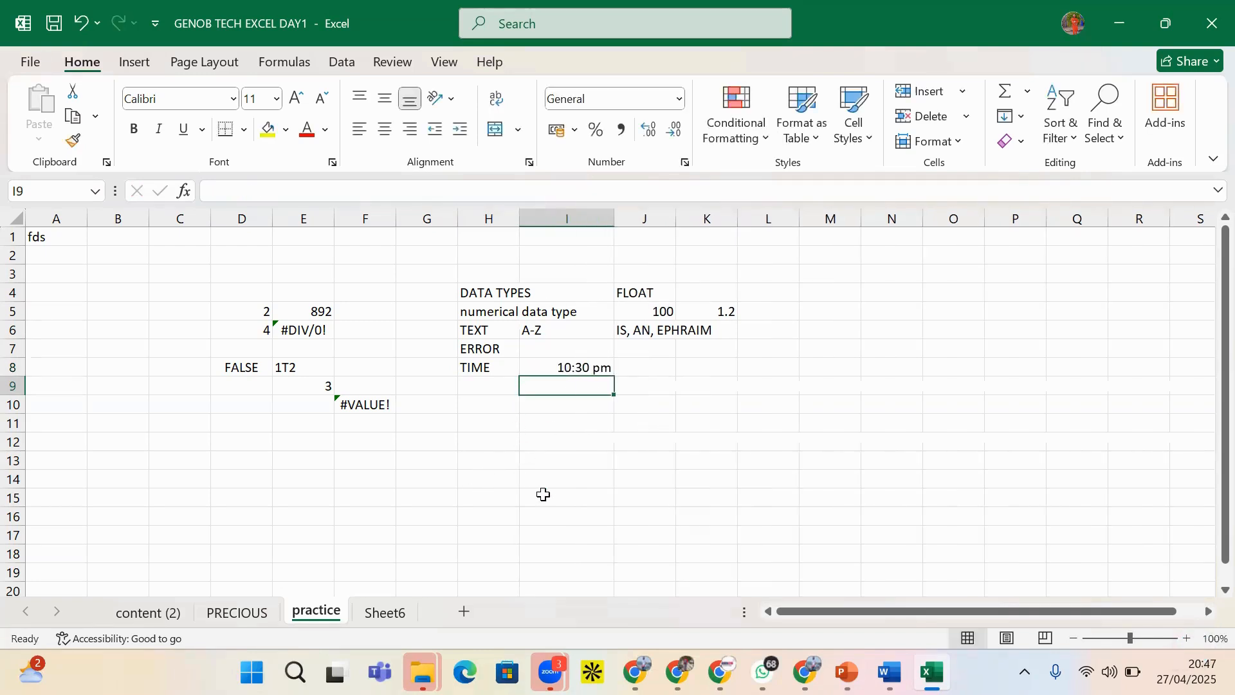
click(566, 402)
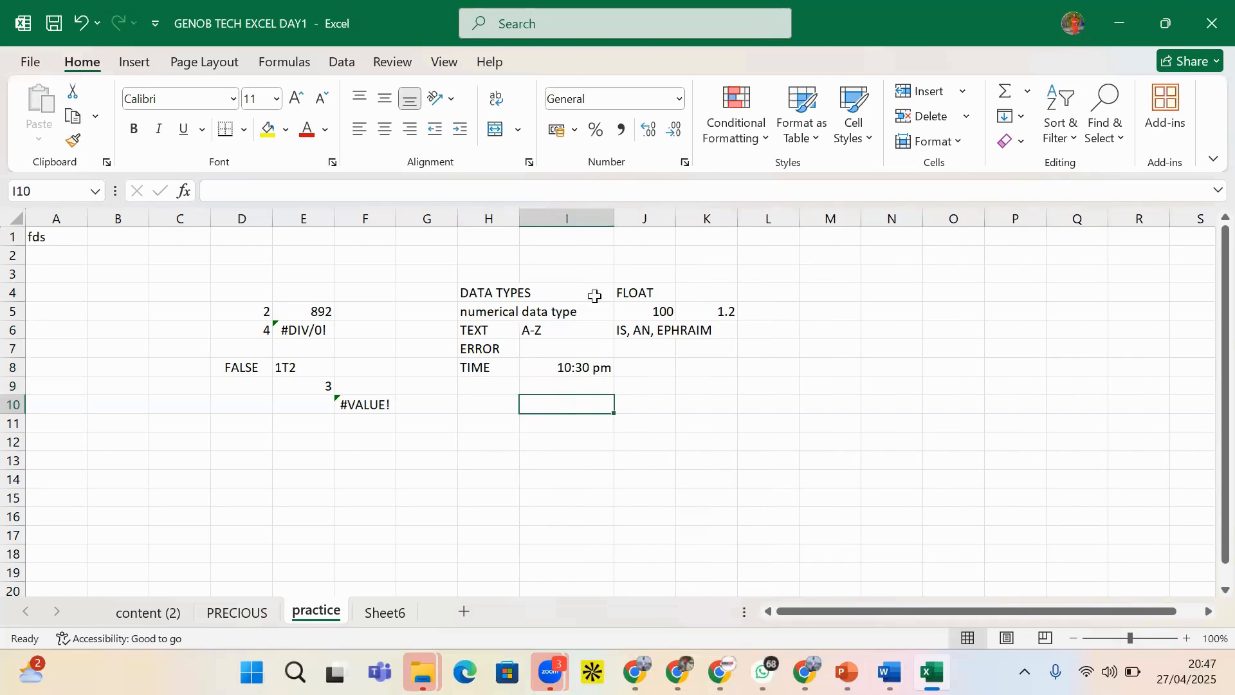
click(437, 219)
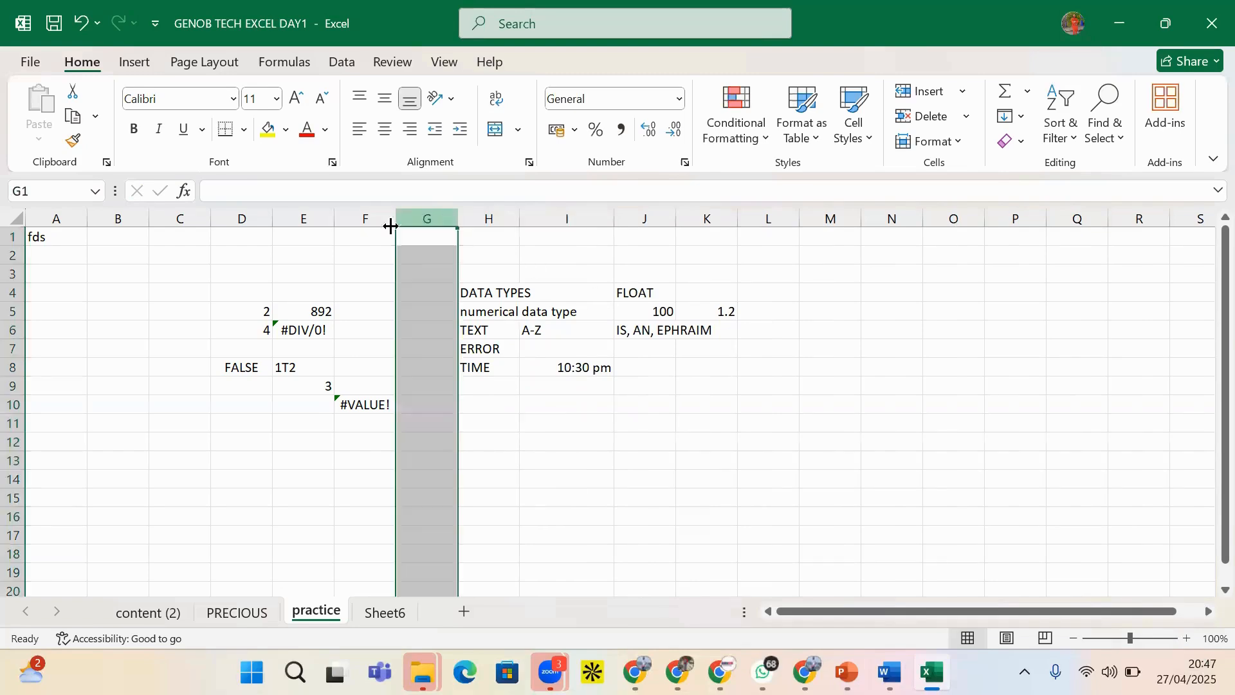
click(10, 274)
mouse_move(10, 281)
mouse_down()
mouse_move(9, 356)
mouse_move(11, 294)
mouse_up()
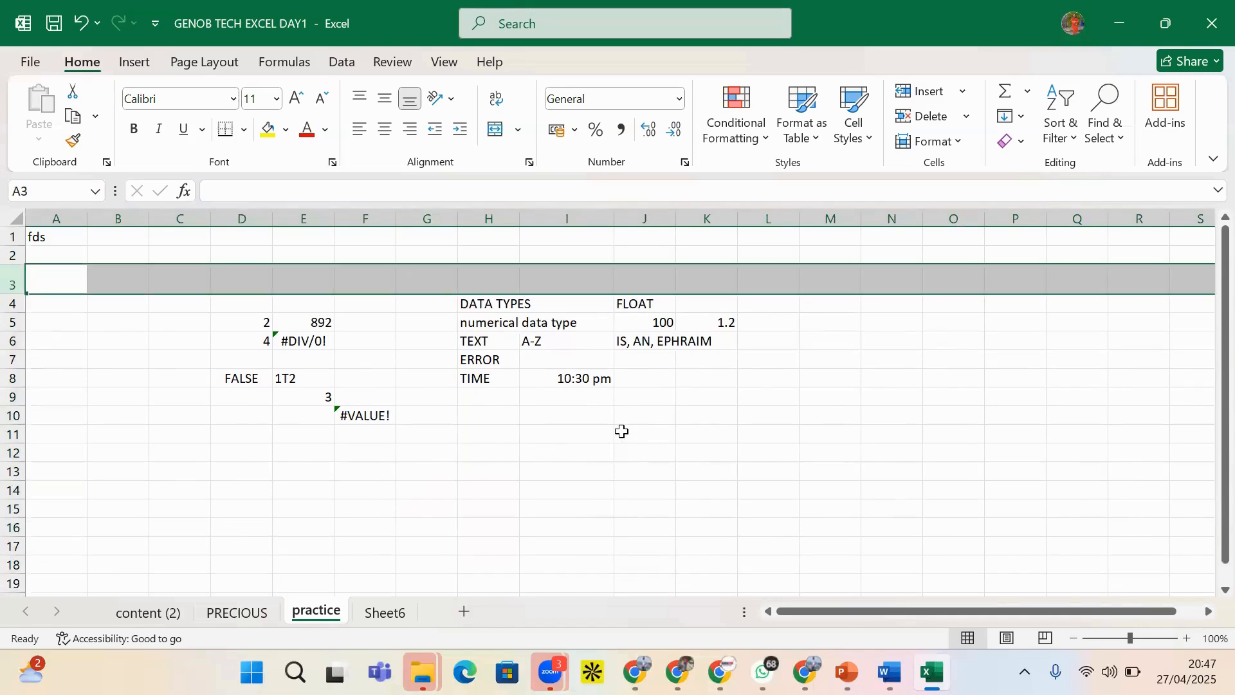
- Shrink column I until it is too narrow for the time in I8, and AutoFit the column to its contents
click(590, 380)
drag(613, 216, 544, 215)
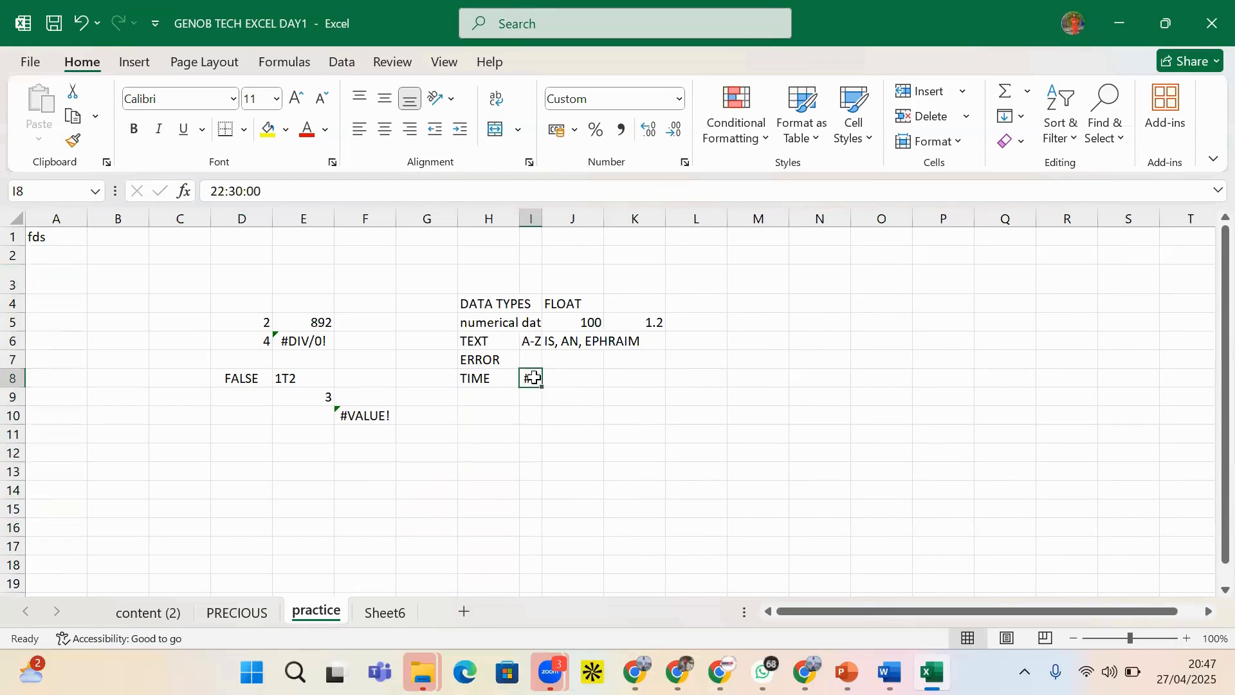
double_click(542, 216)
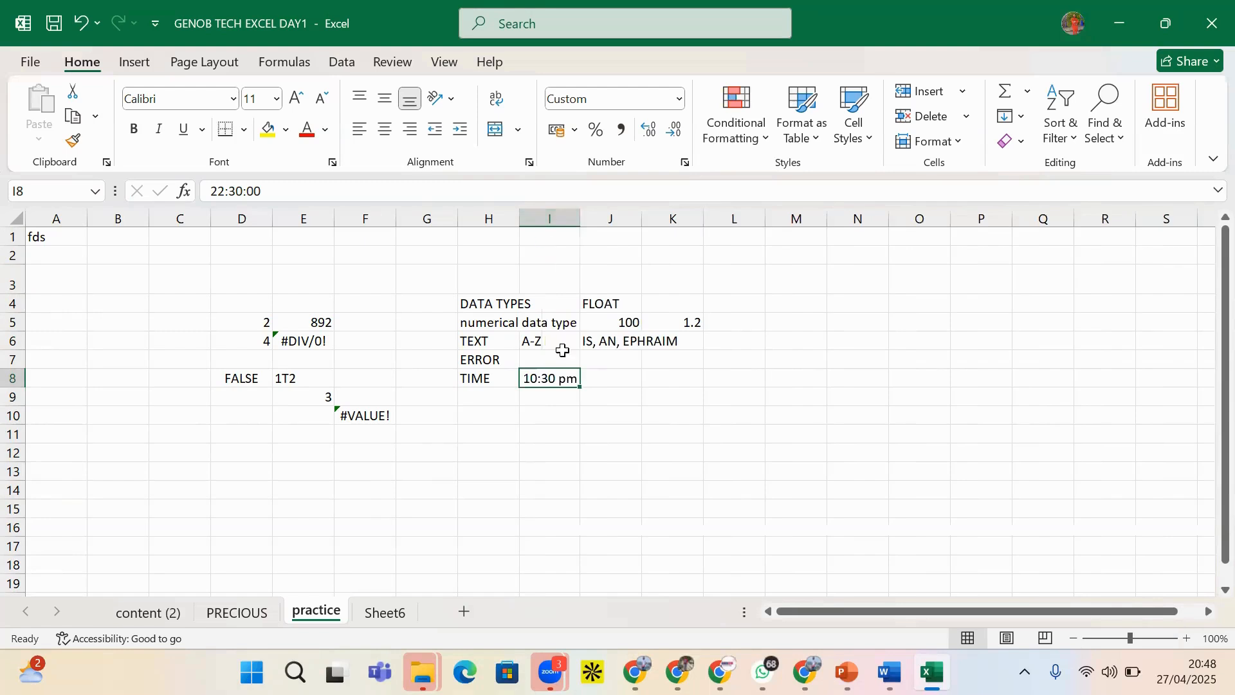
click(557, 400)
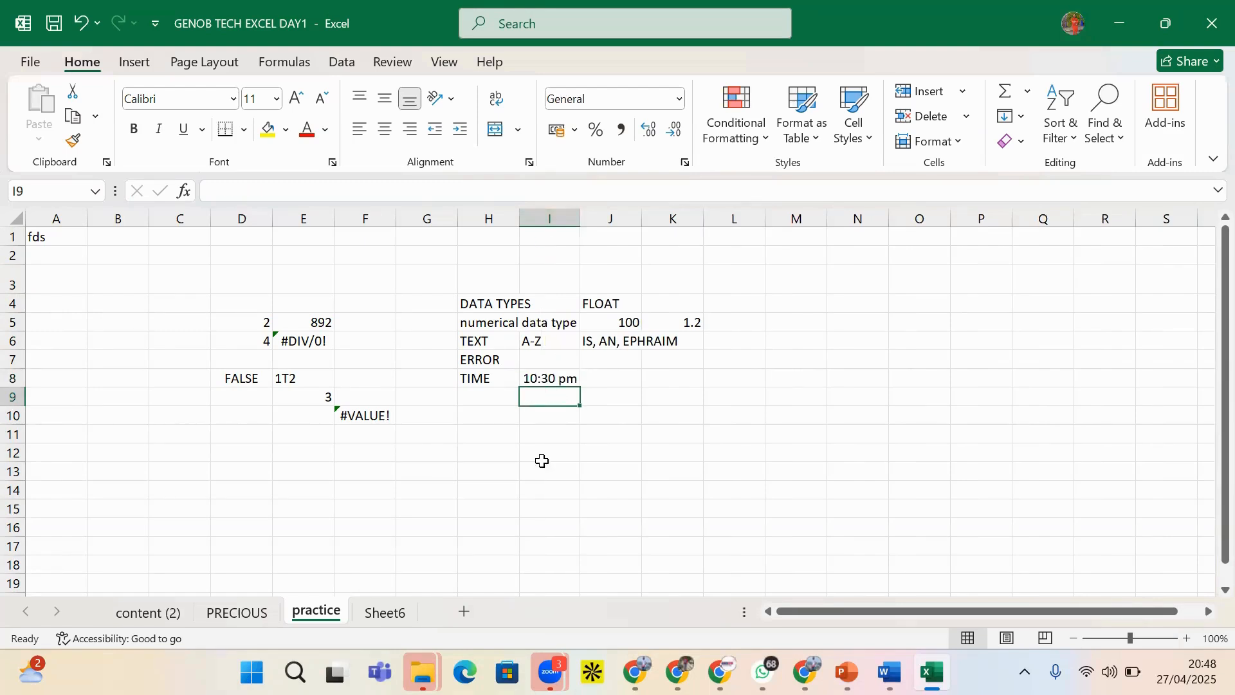
- Enter the time 10:30PM without a space before PM in cell I9
text(10)
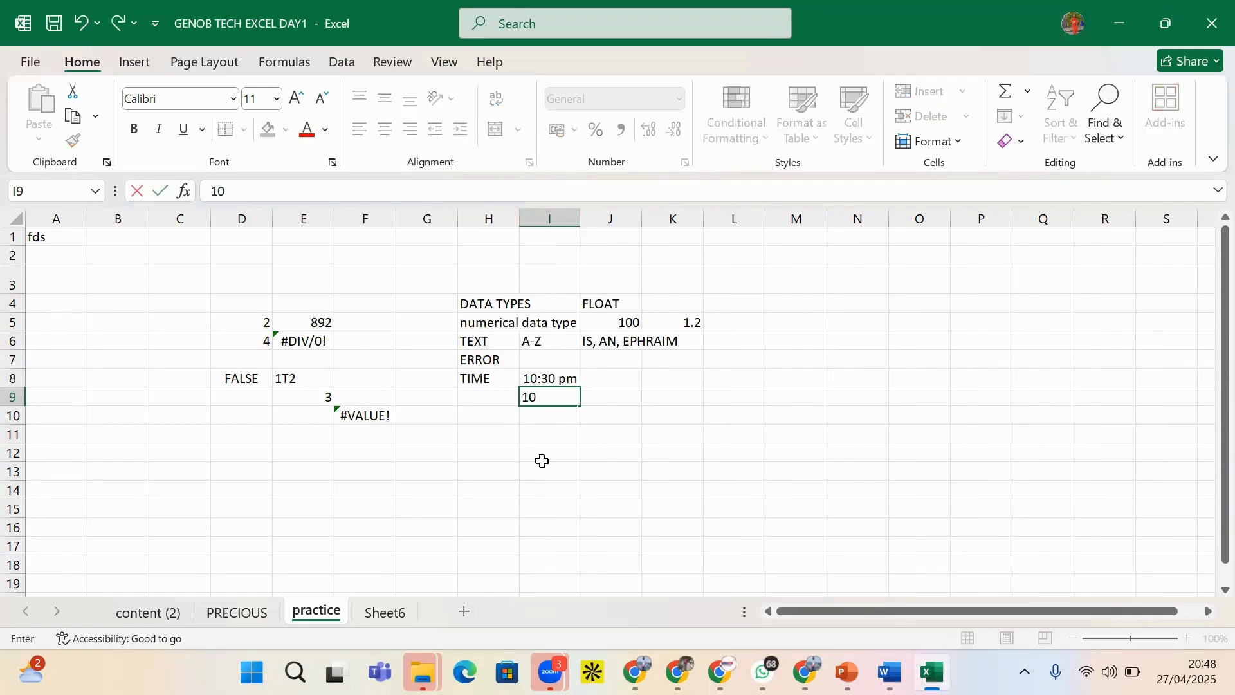
text(:3)
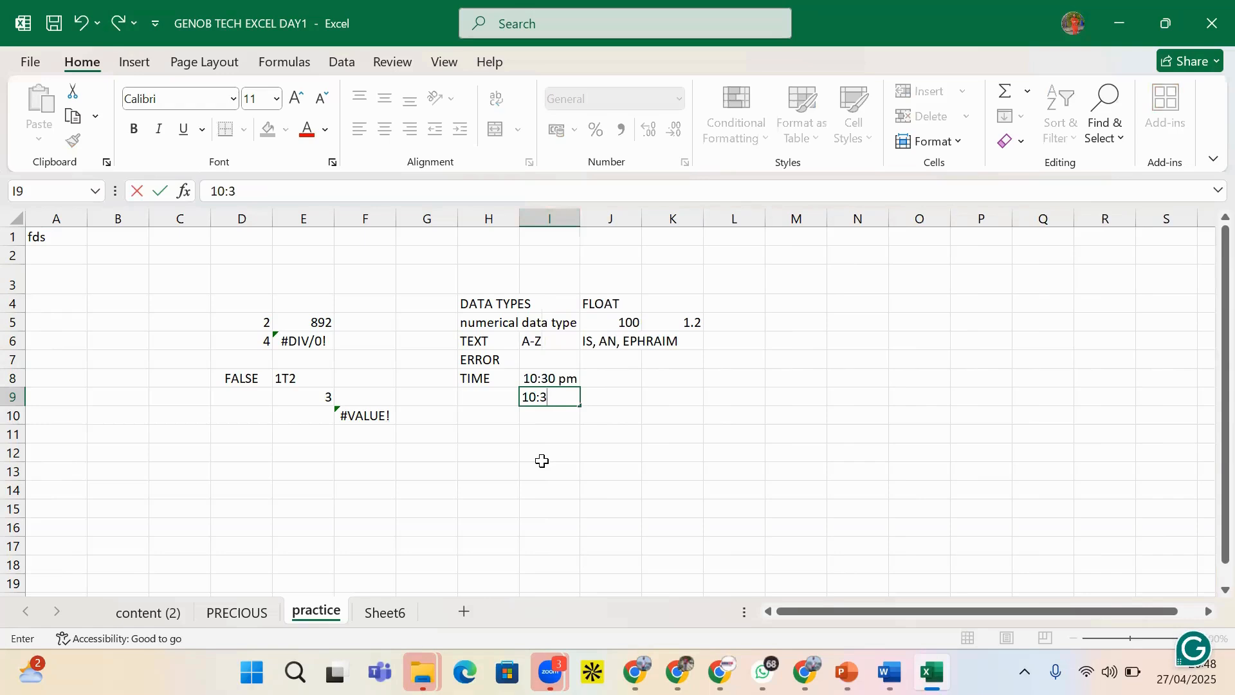
text(0PM)
key(Return)
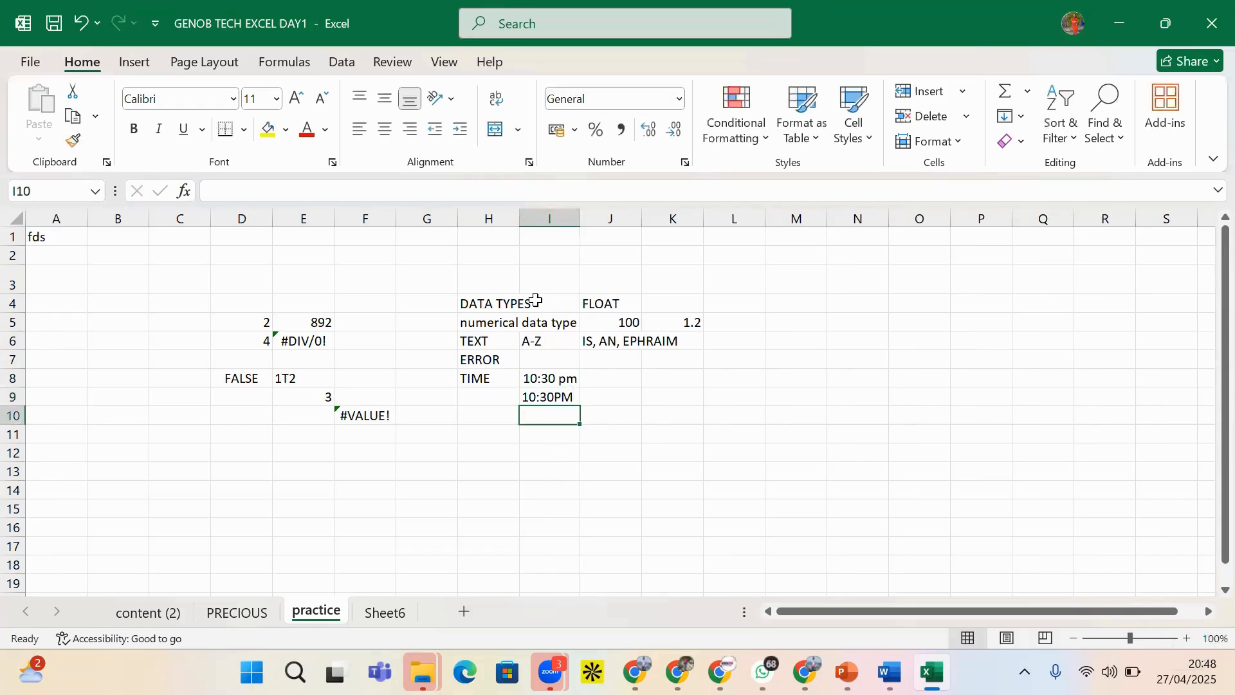
- Widen column I and compare the time entries in I9 and I8
drag(581, 221, 620, 228)
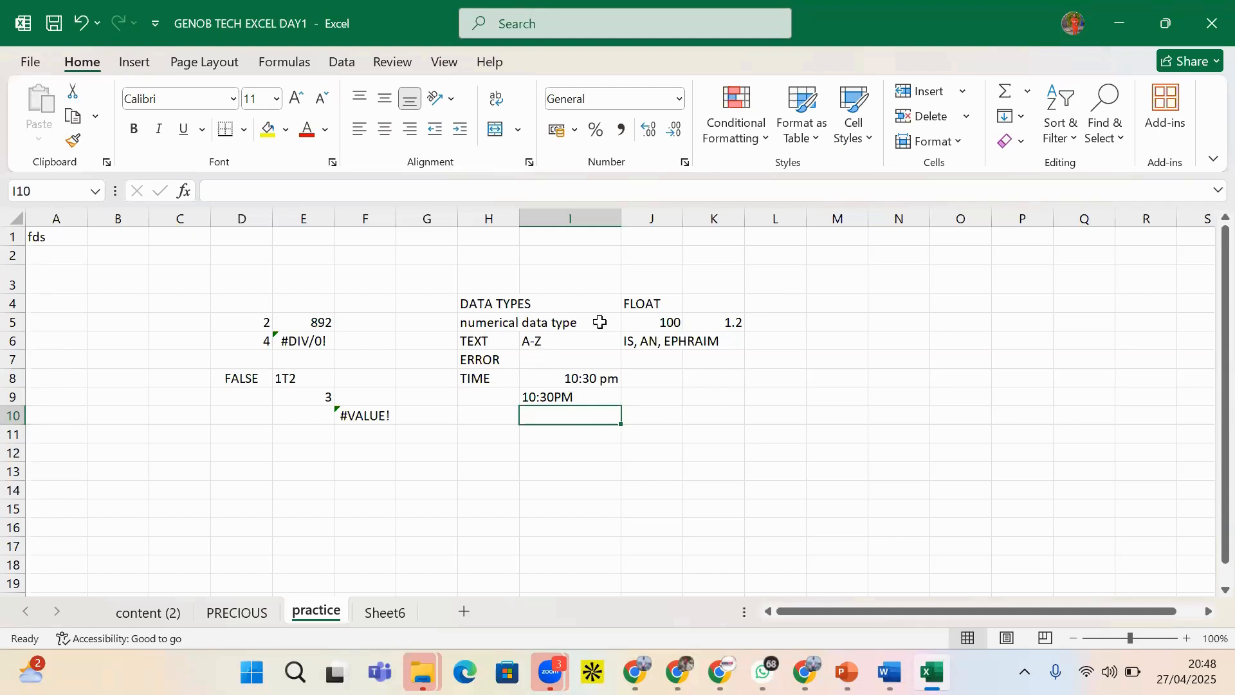
click(539, 397)
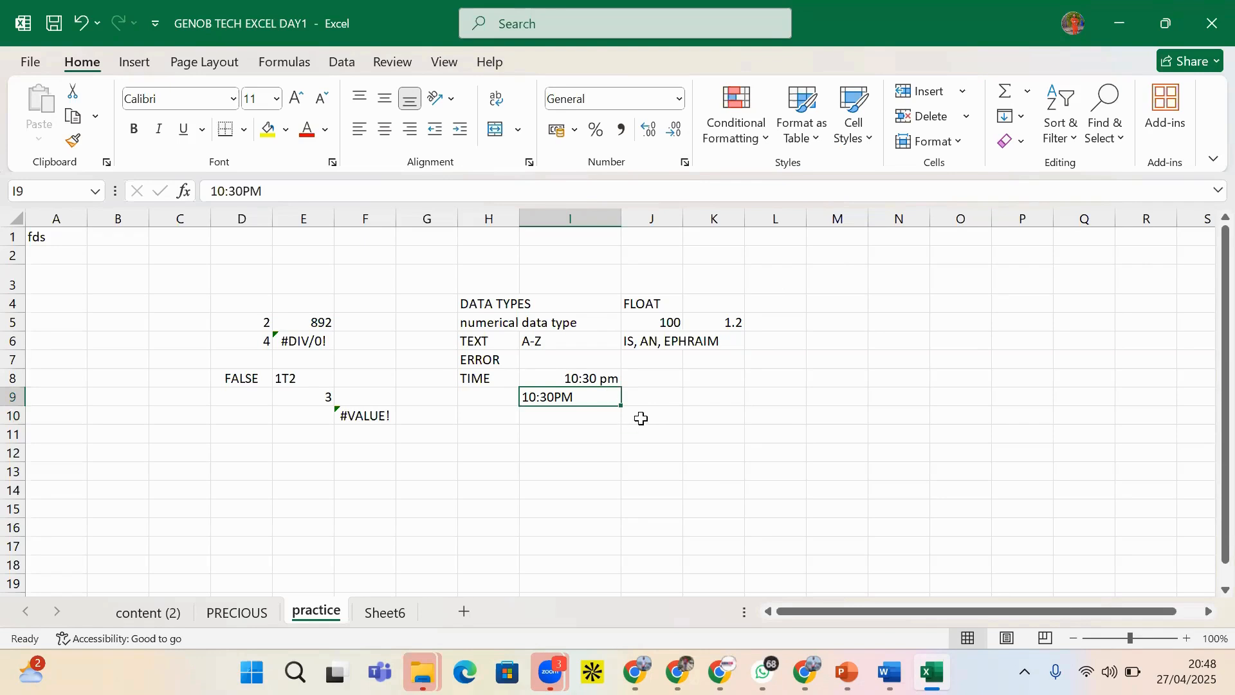
click(594, 378)
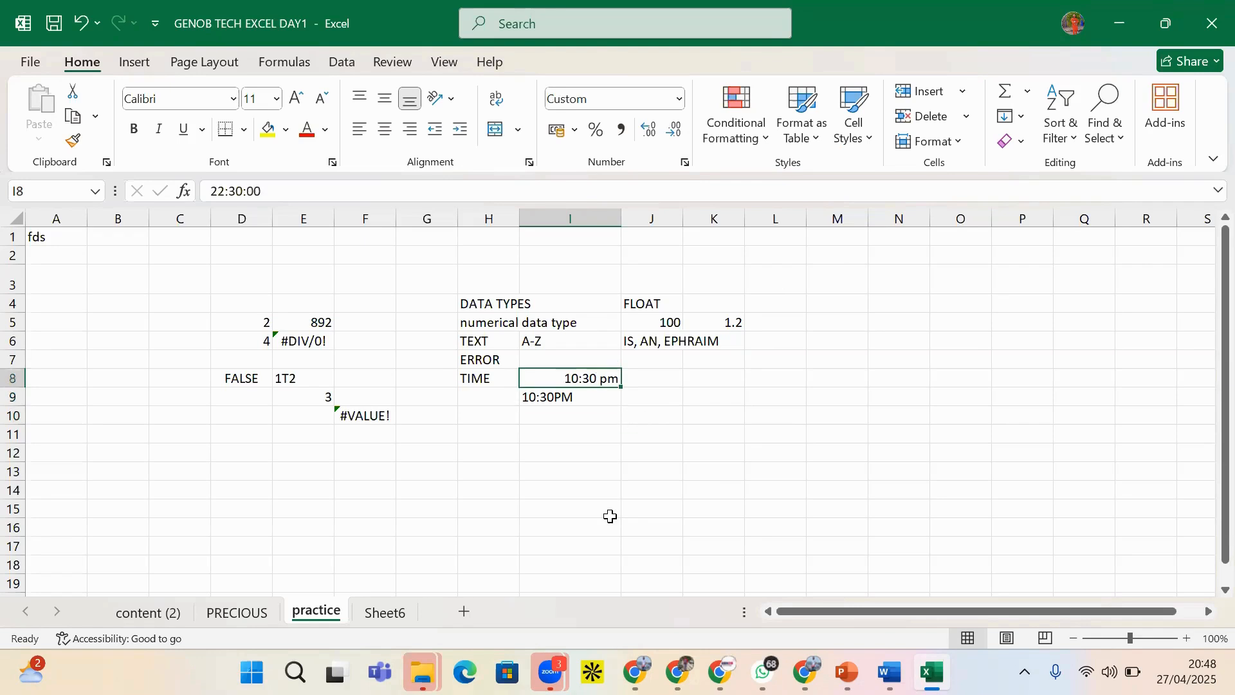
- Insert a space before PM in the I9 time entry, check the cell, and undo the edit
double_click(555, 398)
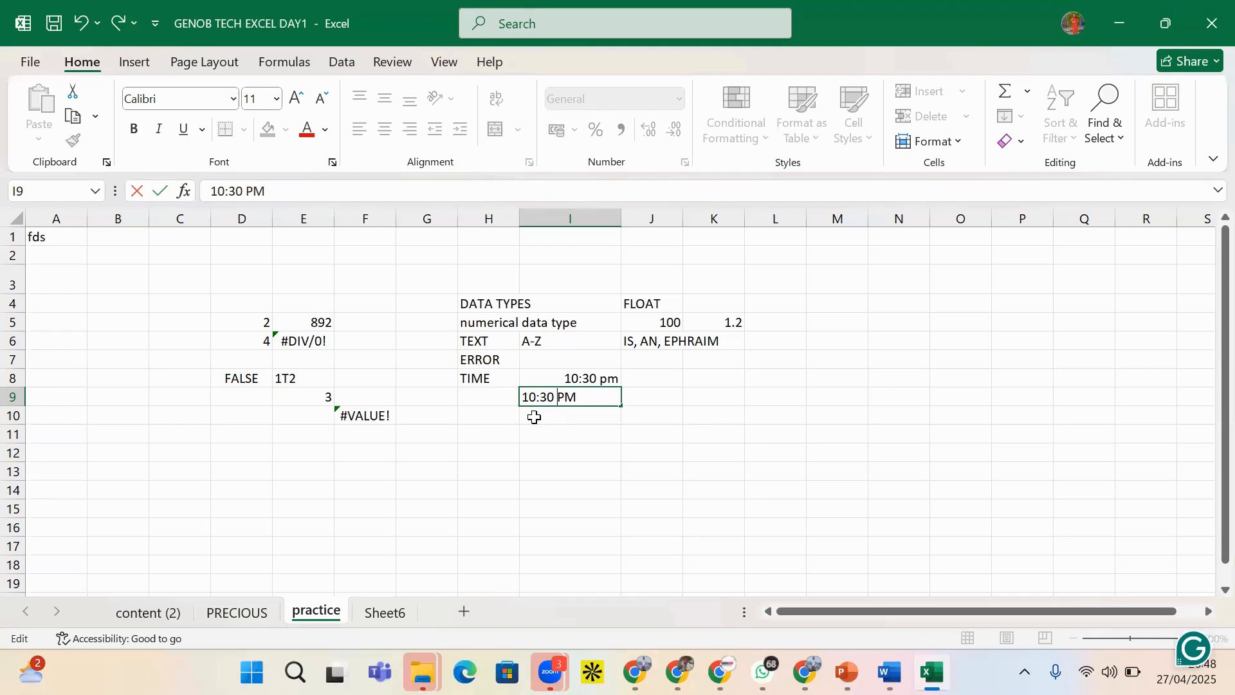
click(537, 422)
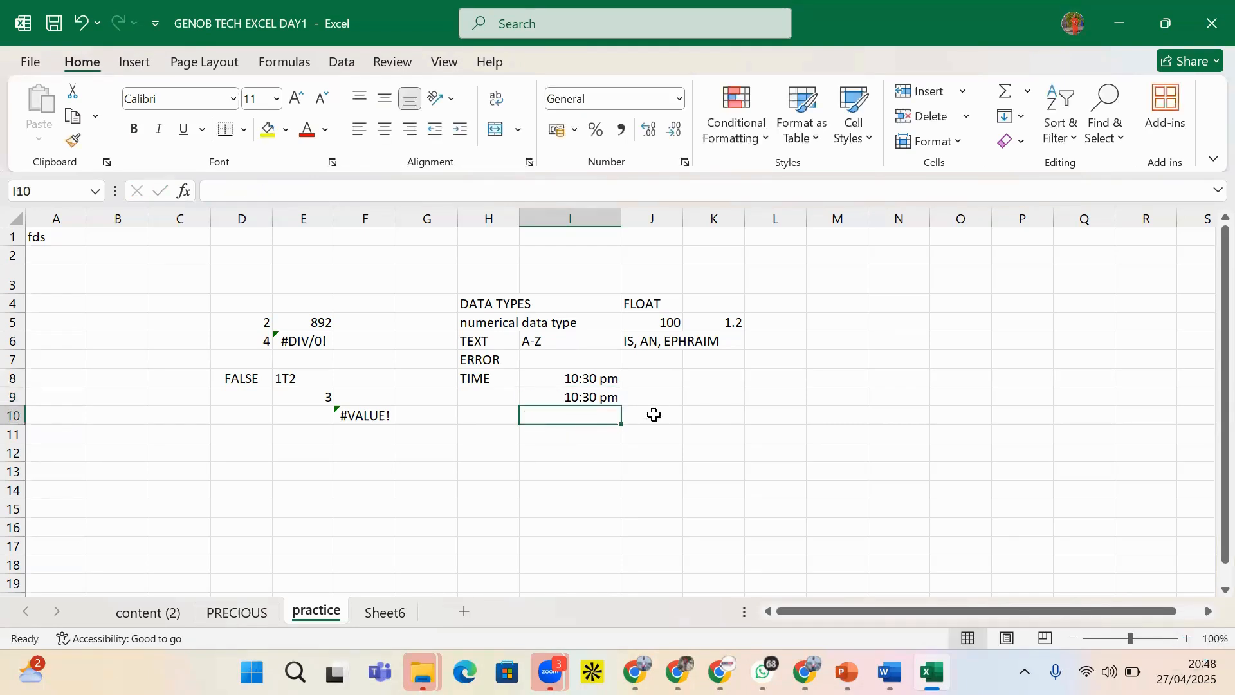
click(590, 398)
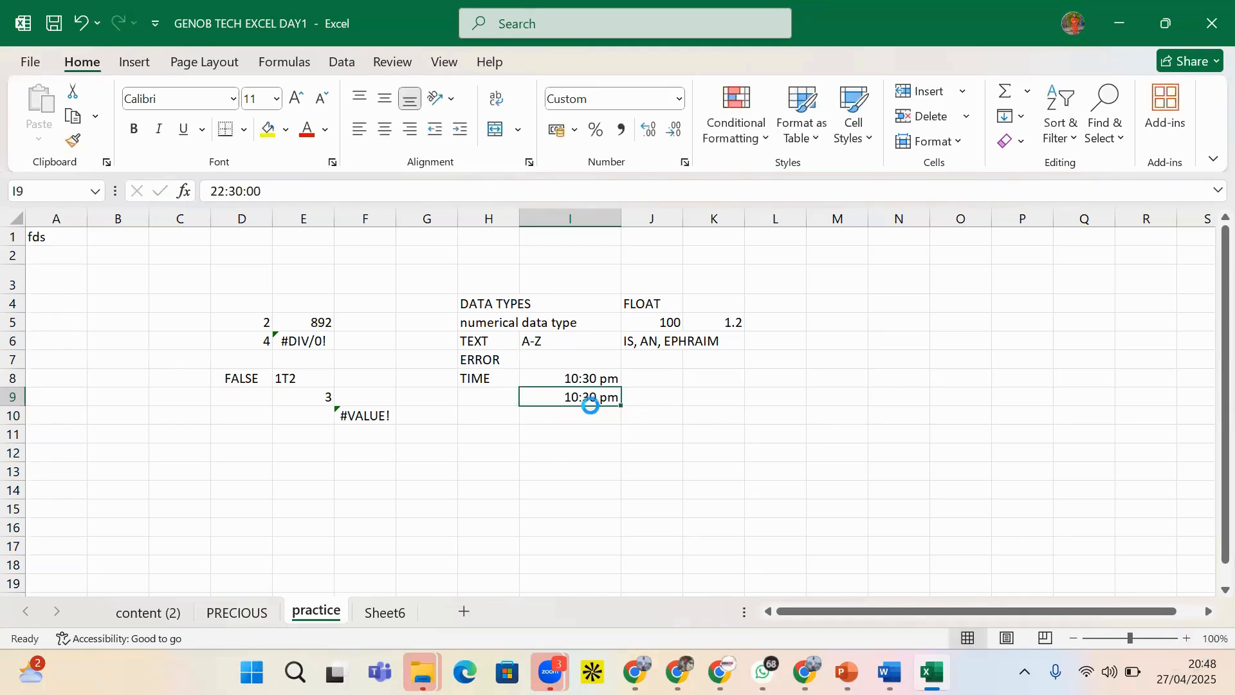
key(ctrl+z)
click(584, 457)
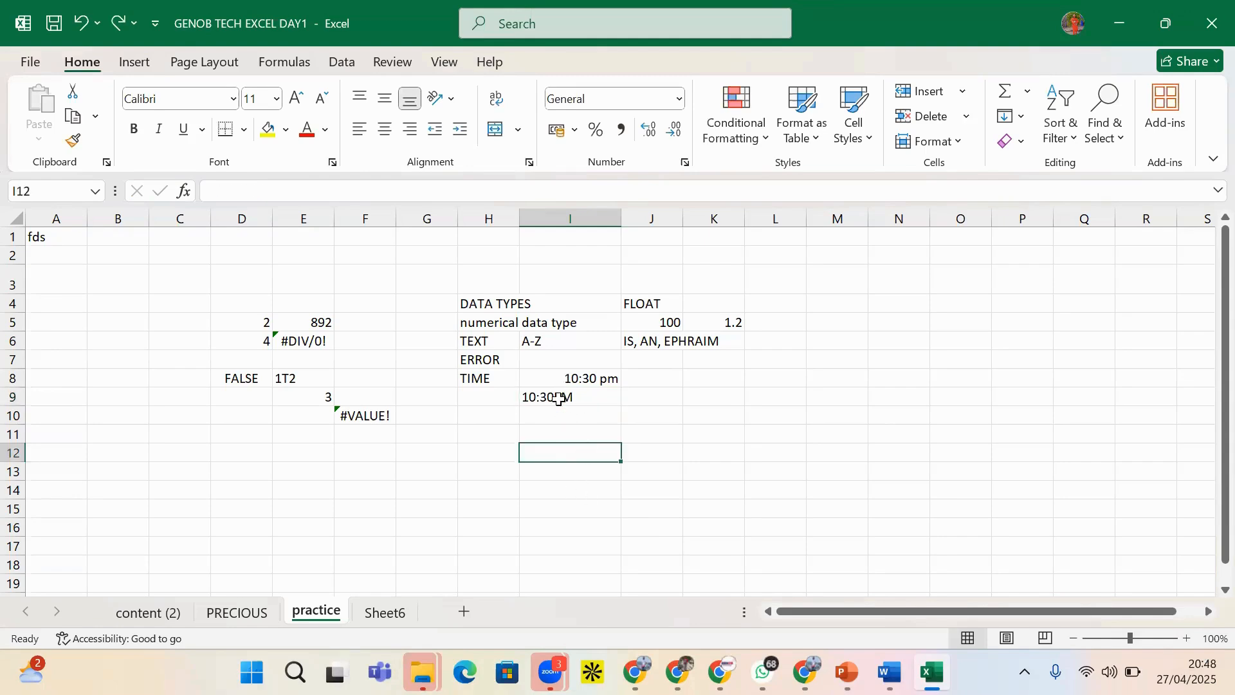
- Enter the date 27/04/2025 in cell I10 and check its number format
click(553, 416)
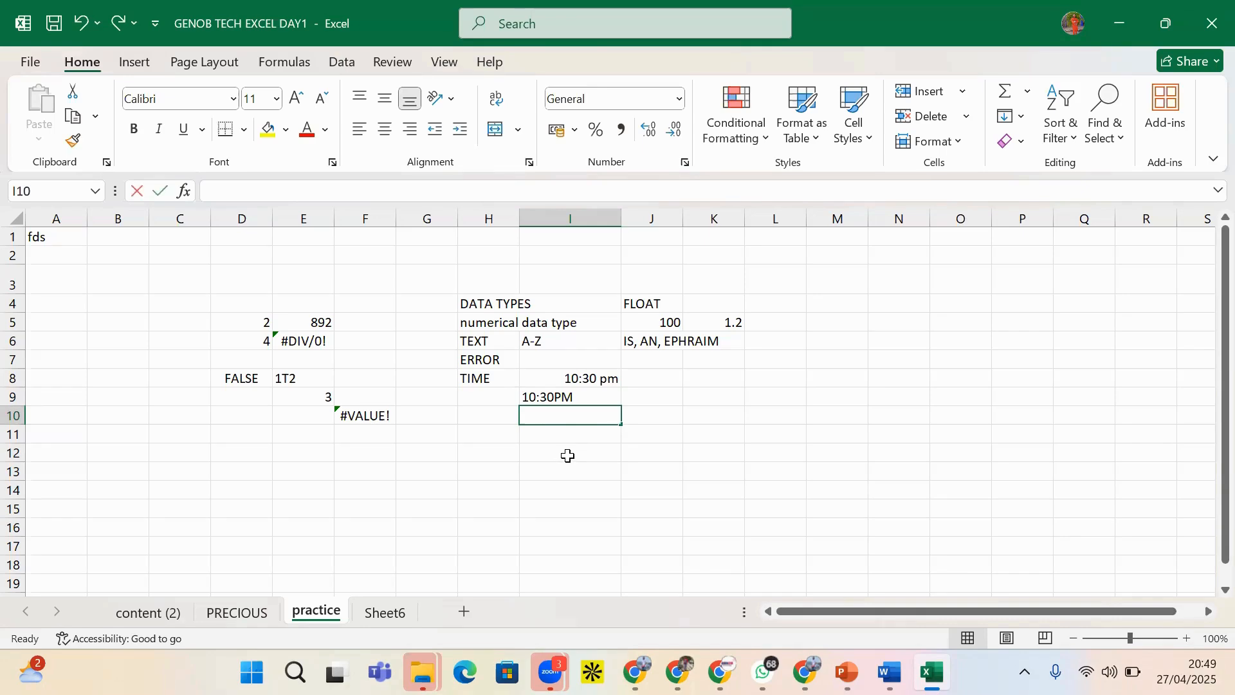
text(27TH)
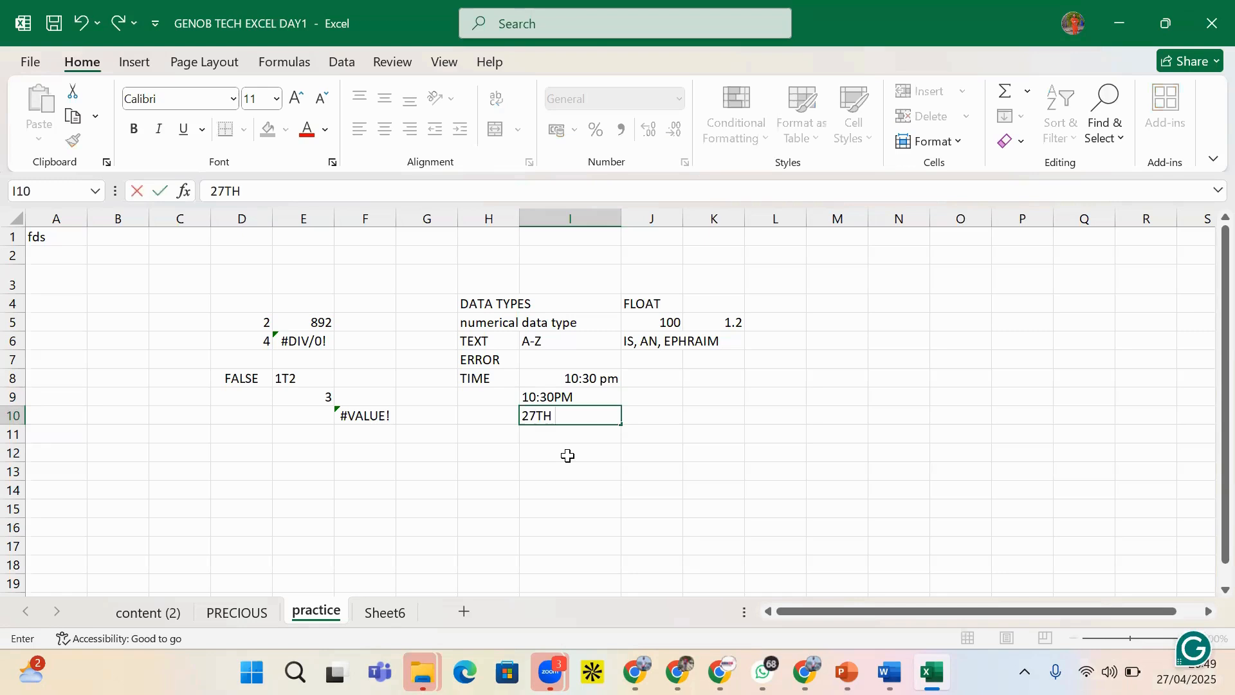
key(BackSpace)
key(BackSpace)
text(/04/202)
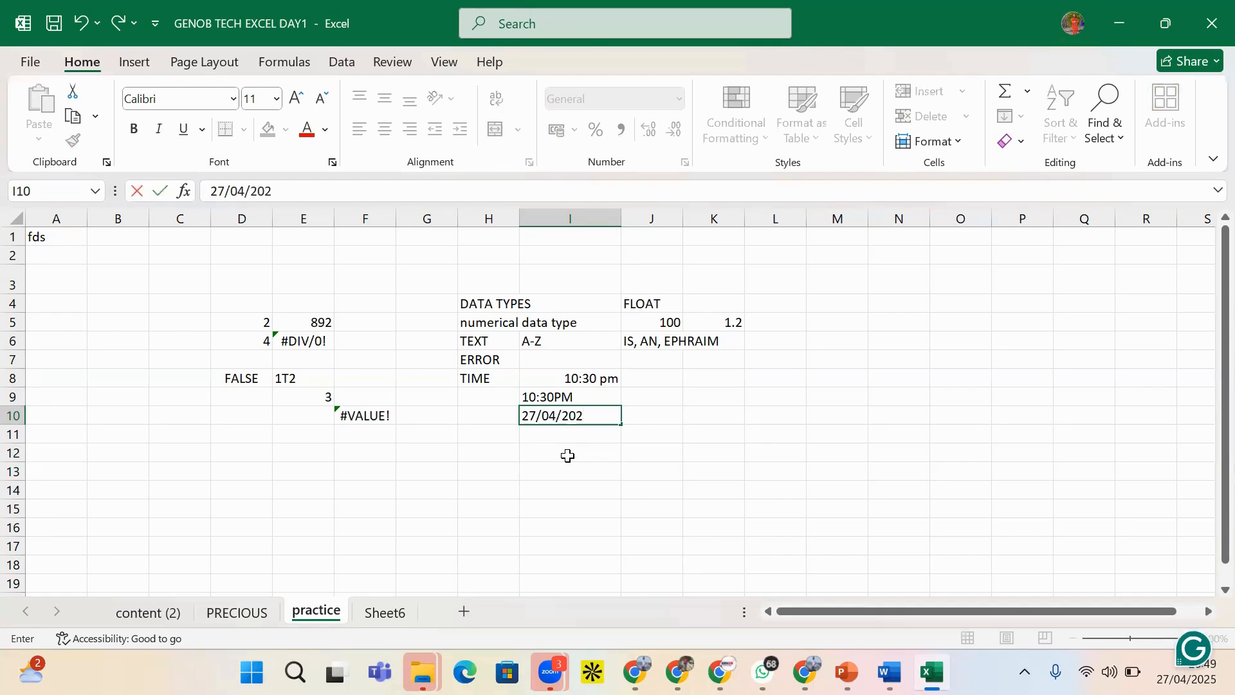
text(5)
click(503, 450)
click(605, 456)
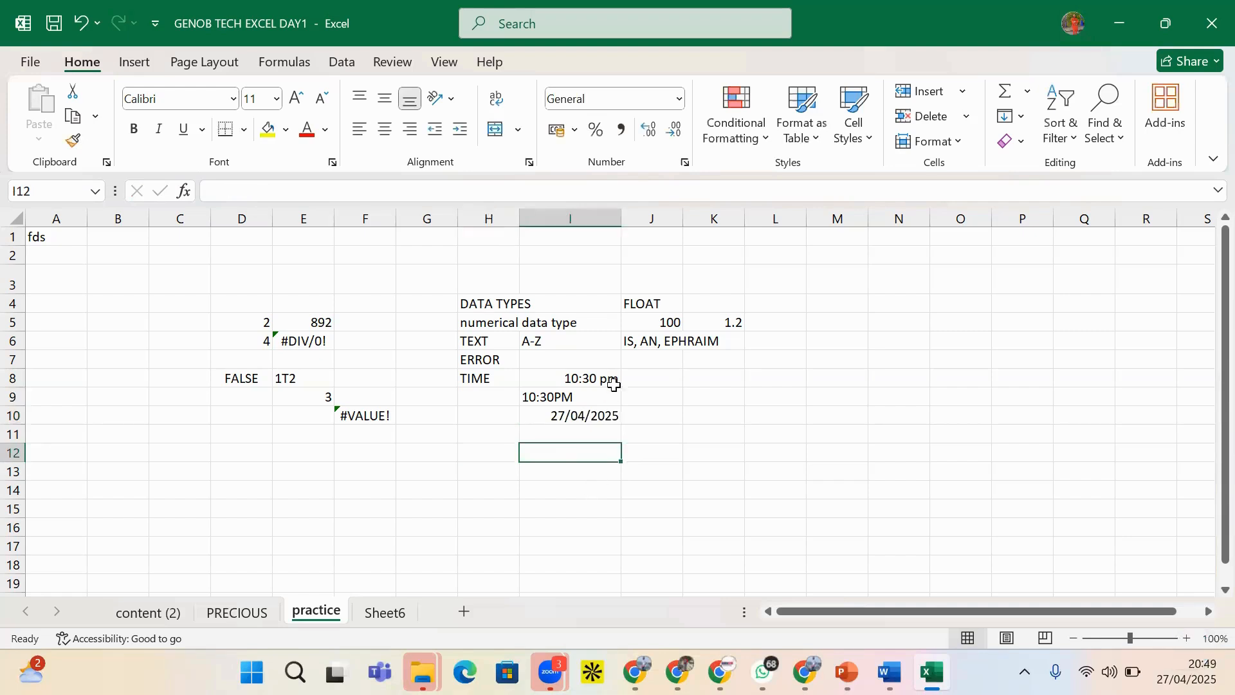
click(573, 415)
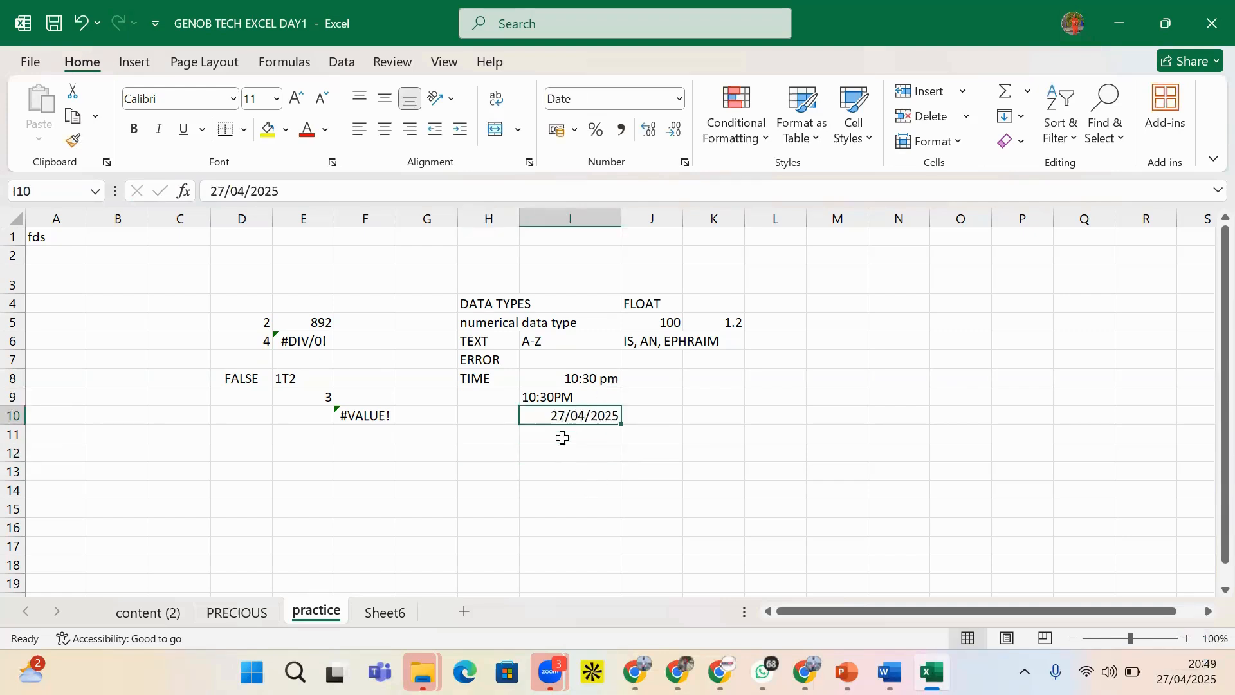
- Enter the same date in month-first order, 04/27/2025, in cell I11
click(563, 438)
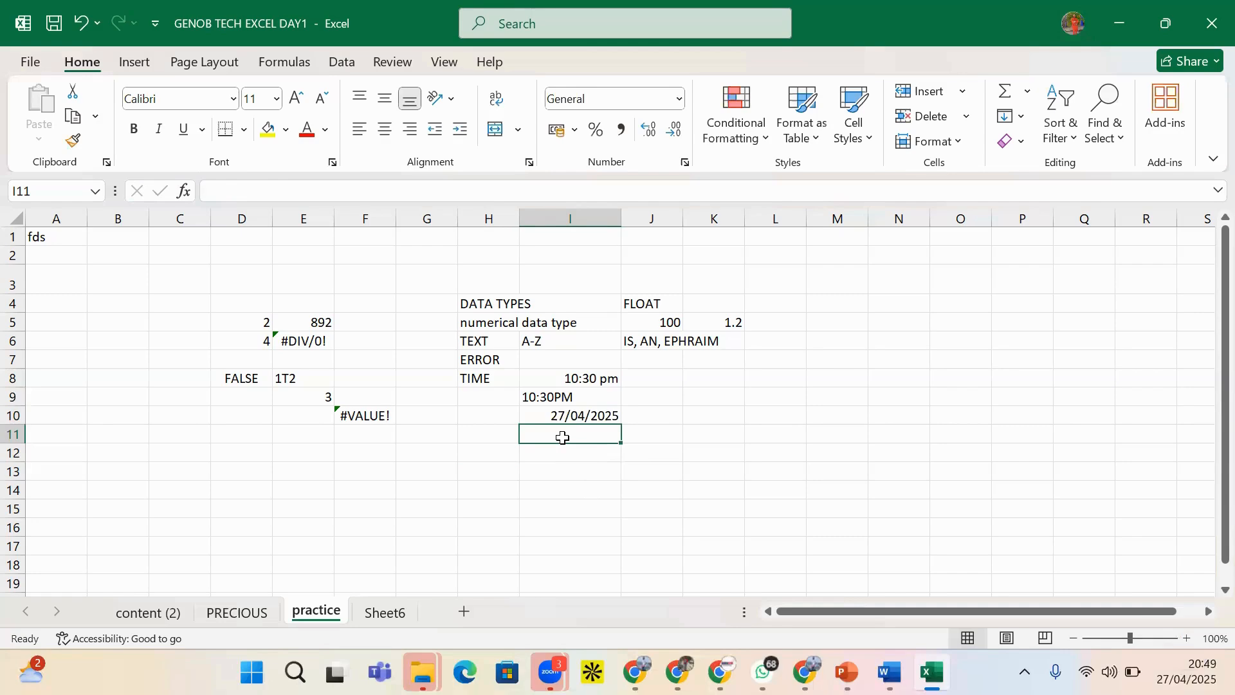
text(04/)
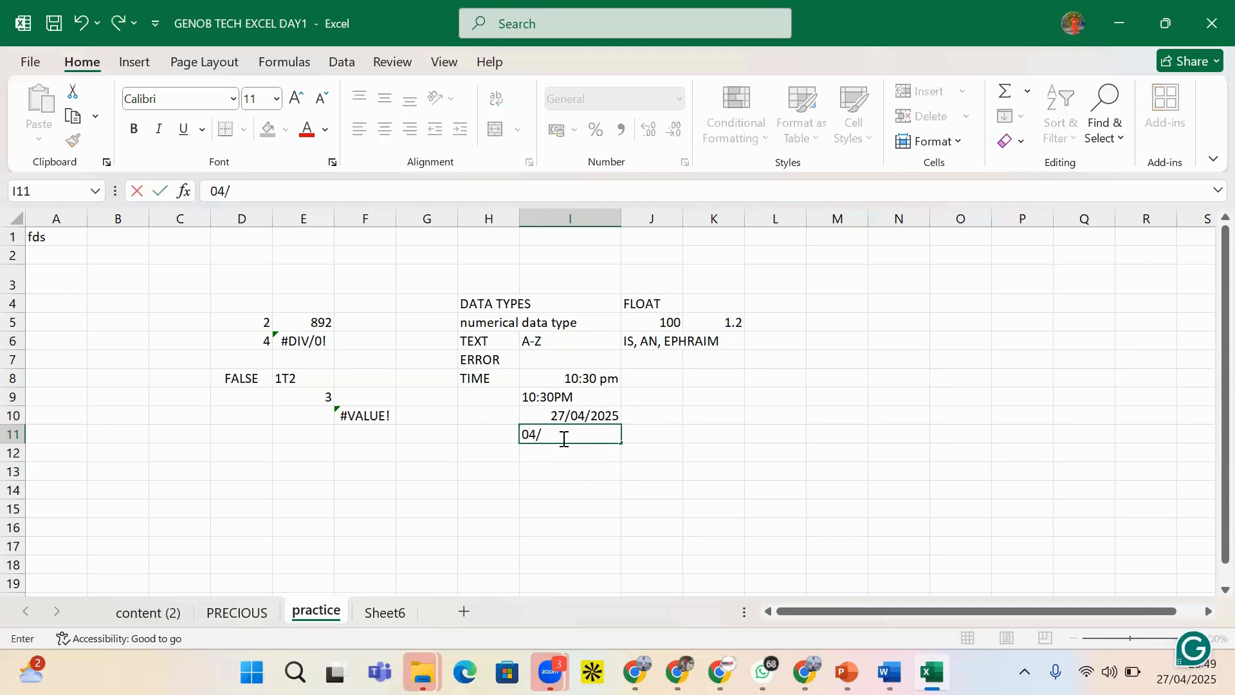
text(27/2025)
key(Return)
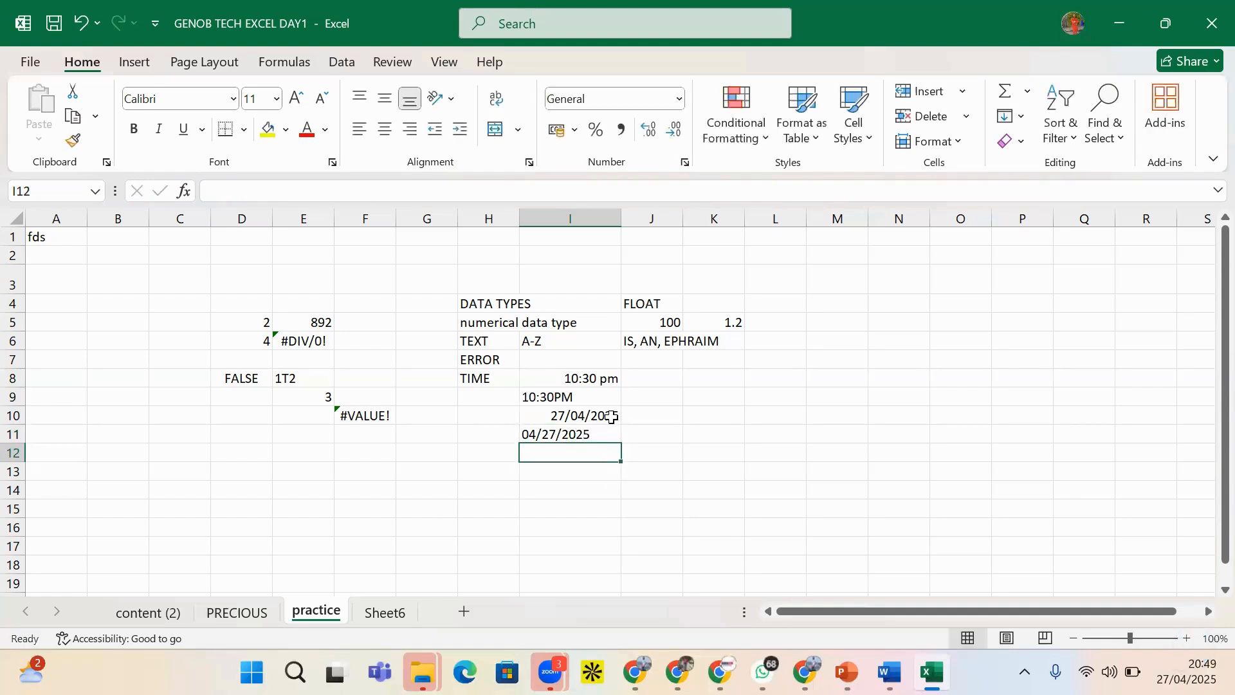
- Compare the number formats and alignment of the time and date entries in cells I8 to I11
click(598, 436)
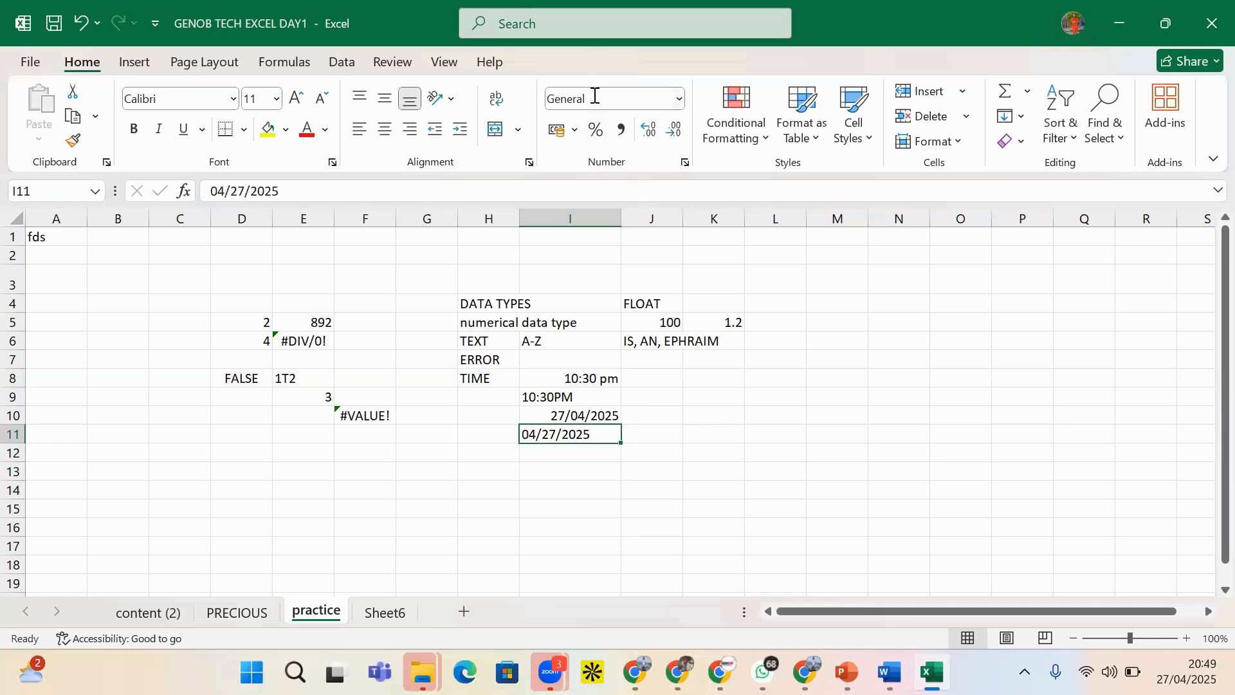
click(612, 414)
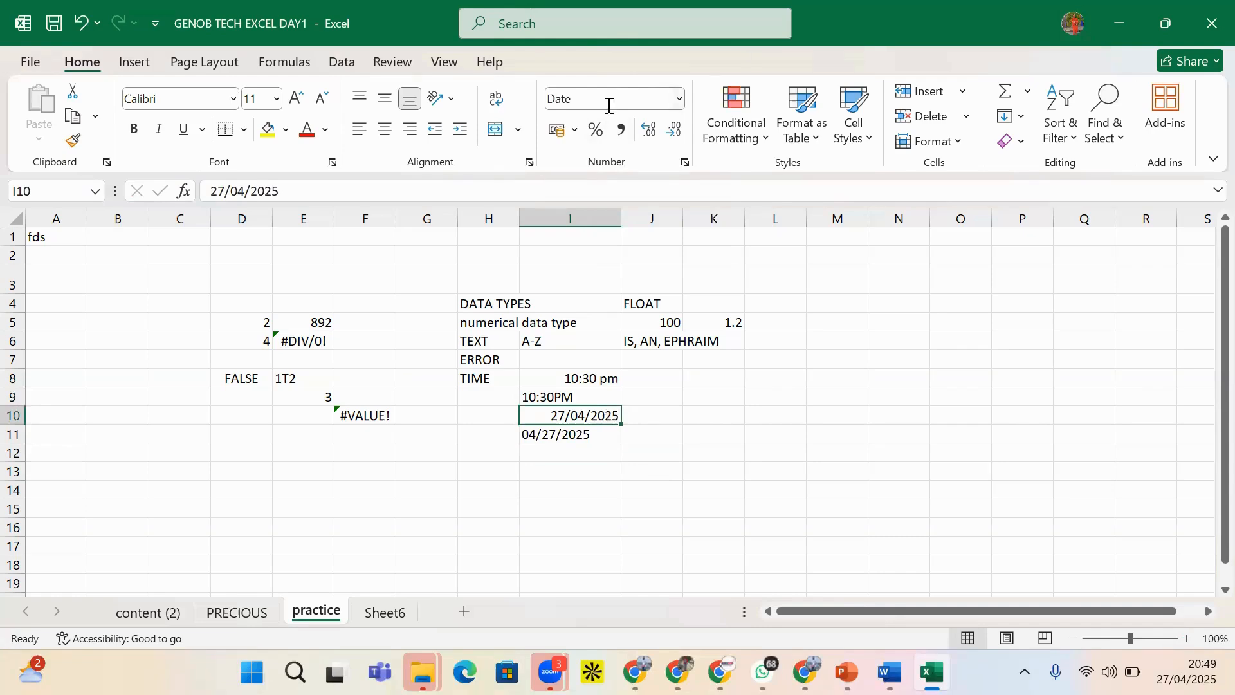
click(574, 373)
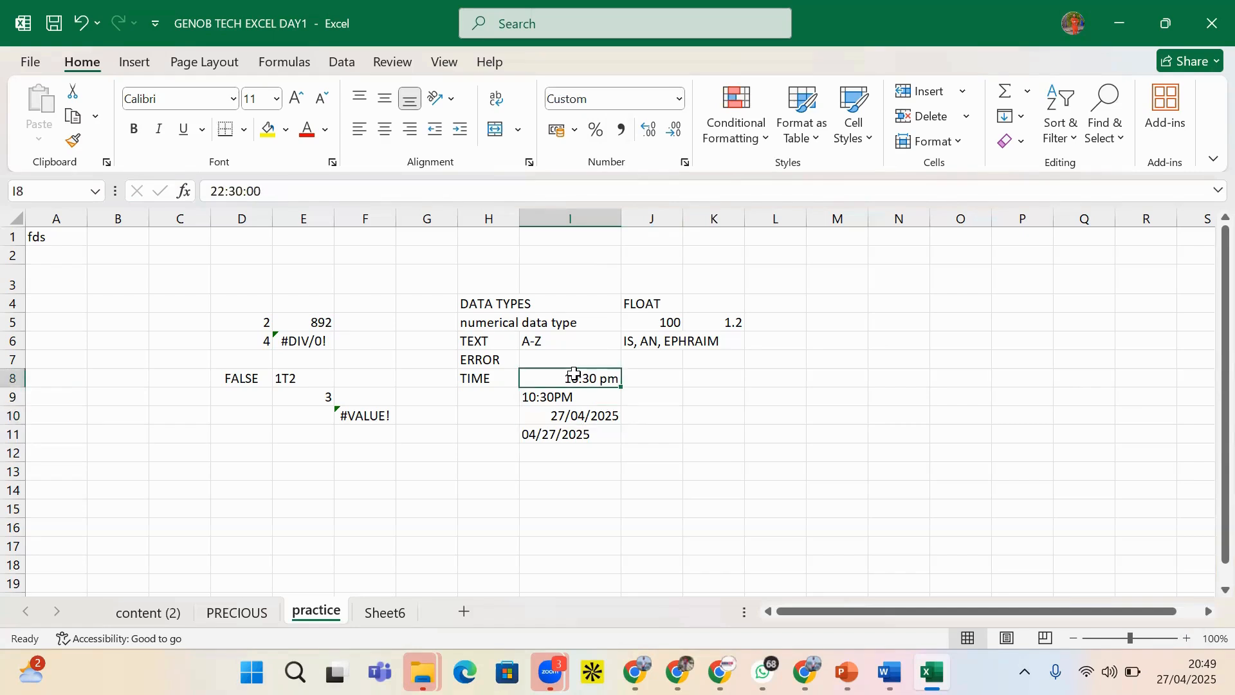
click(548, 402)
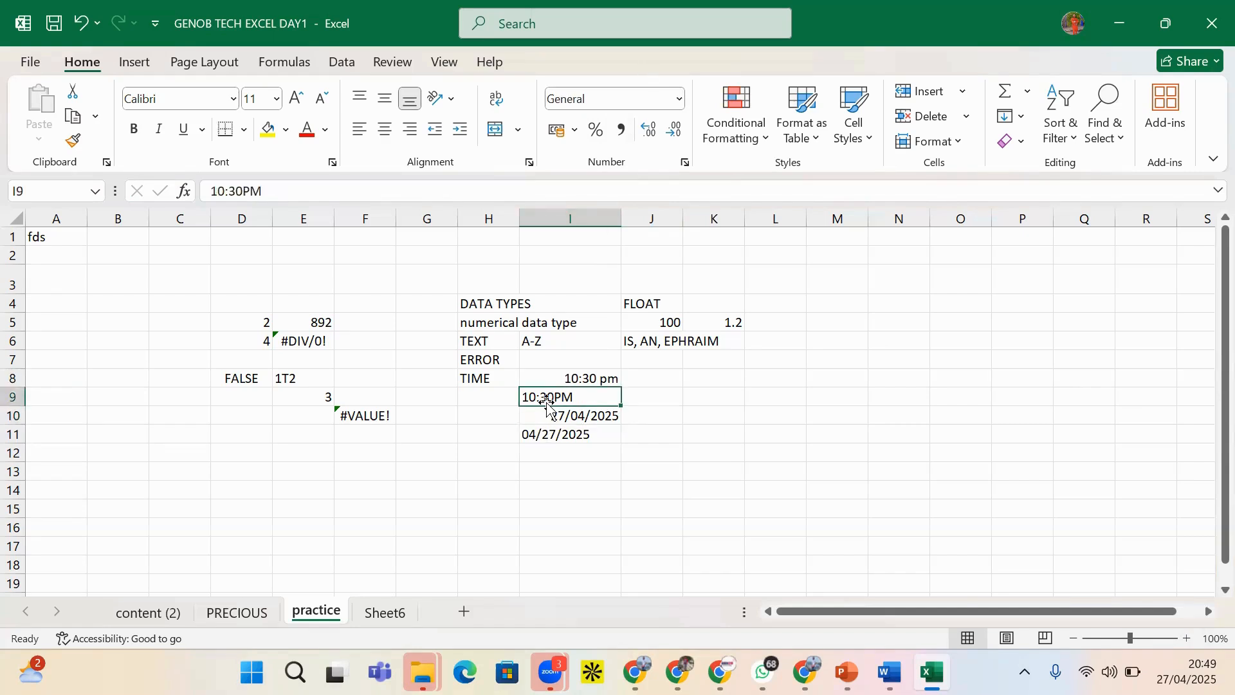
click(571, 378)
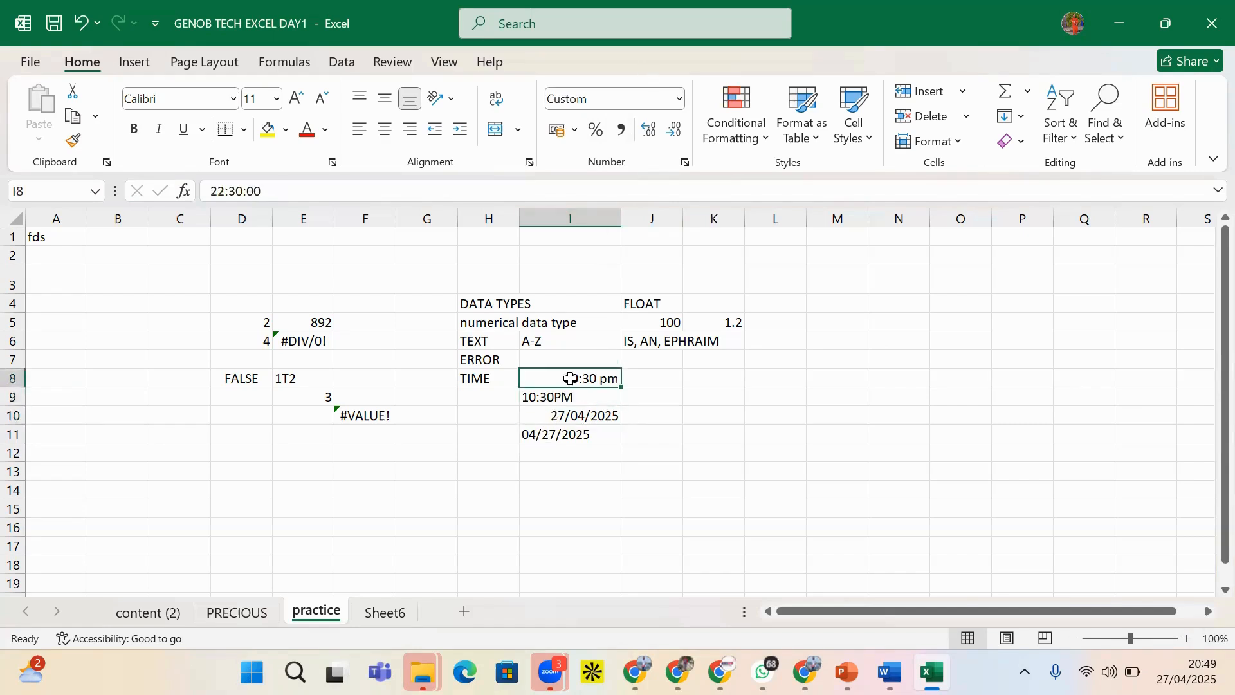
click(573, 416)
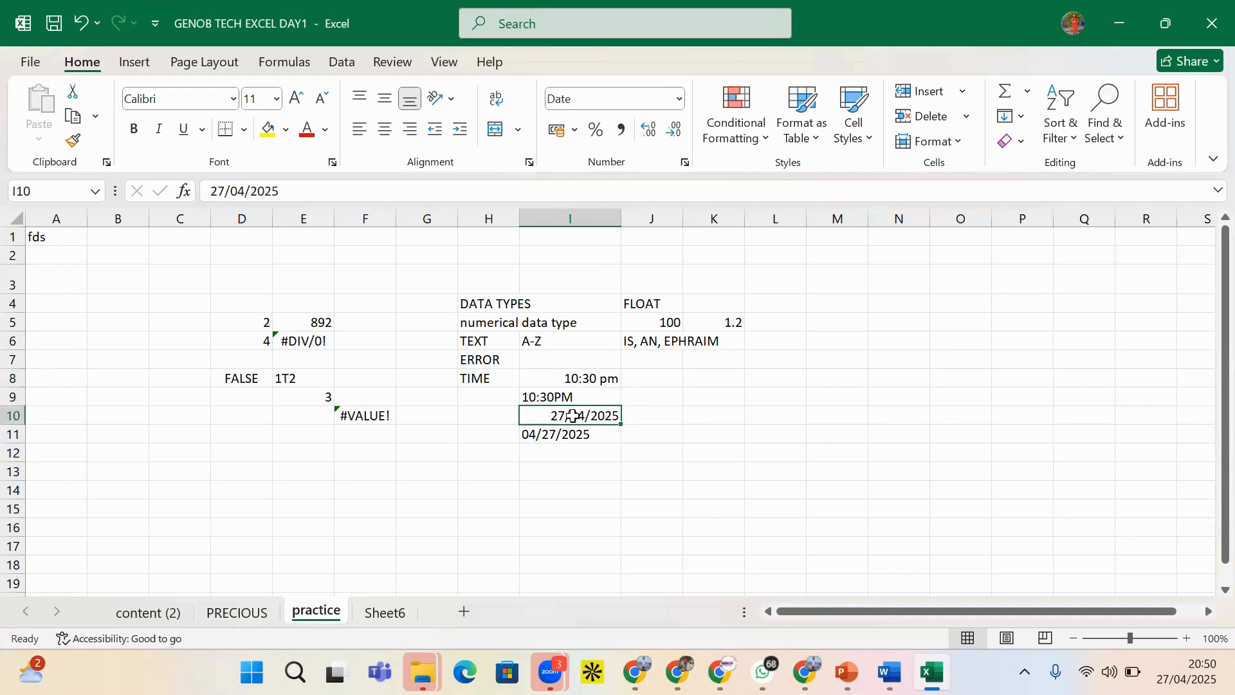
click(572, 435)
click(554, 395)
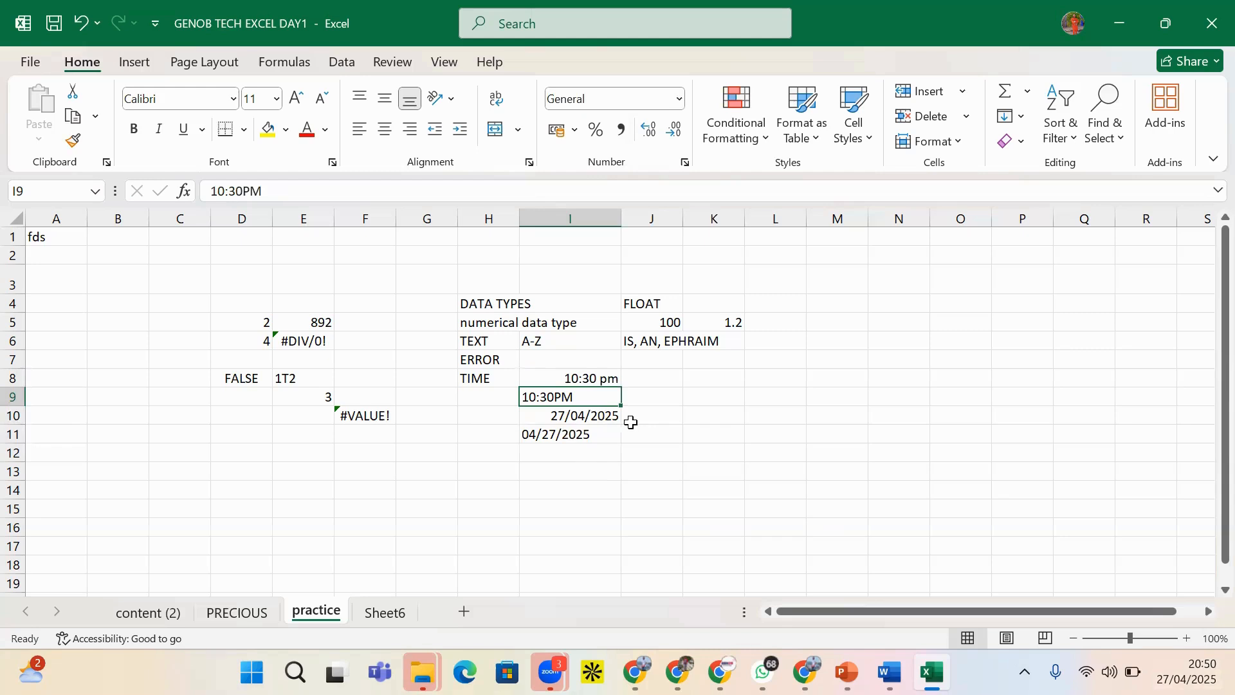
click(563, 436)
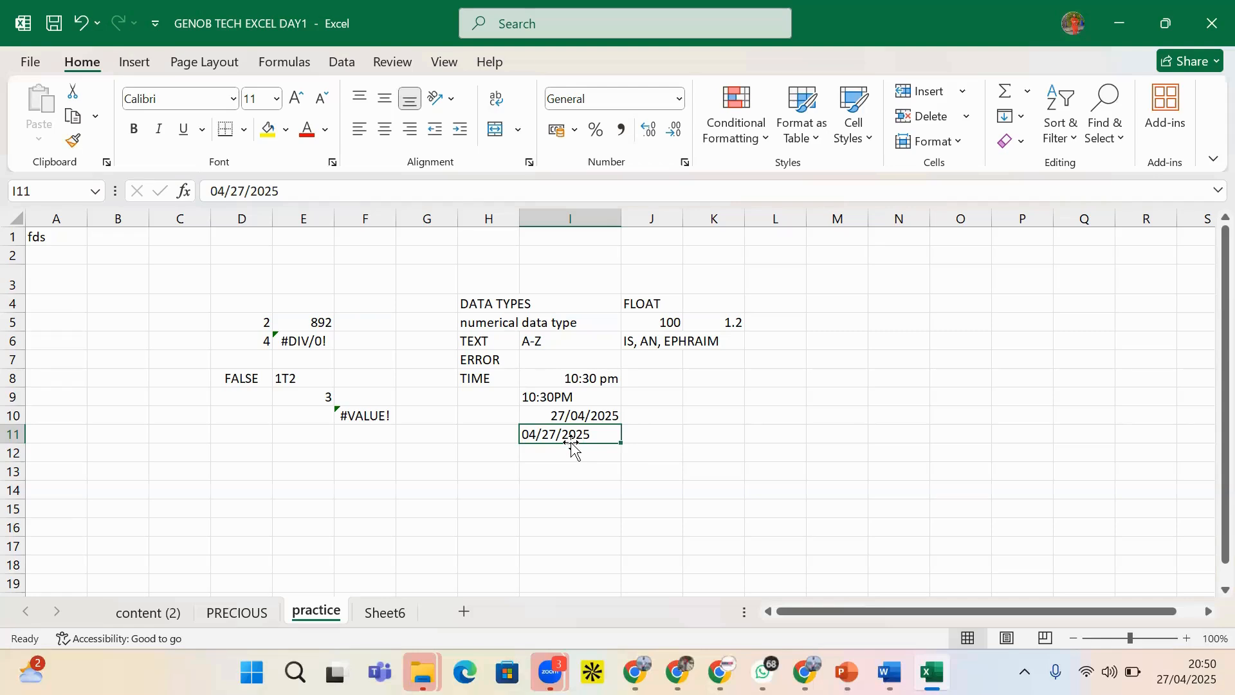
click(481, 392)
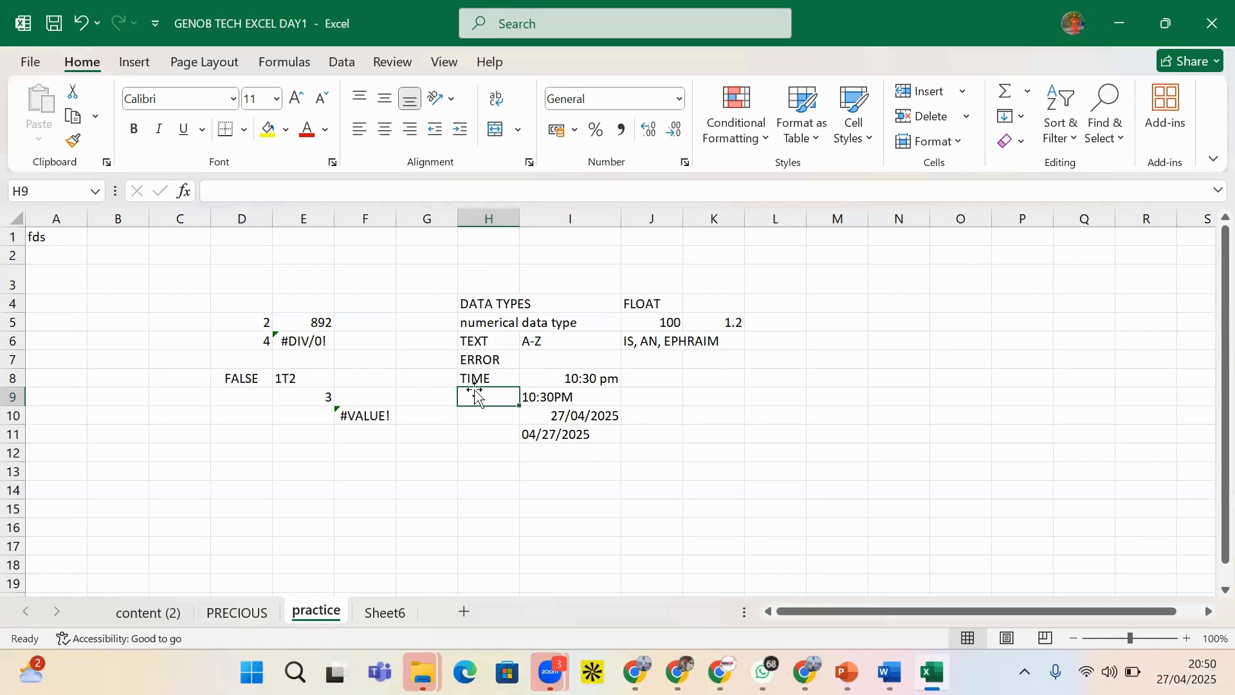
- Enter the sample text DKJK in cell B4 and HHEJW in cell B8
click(129, 301)
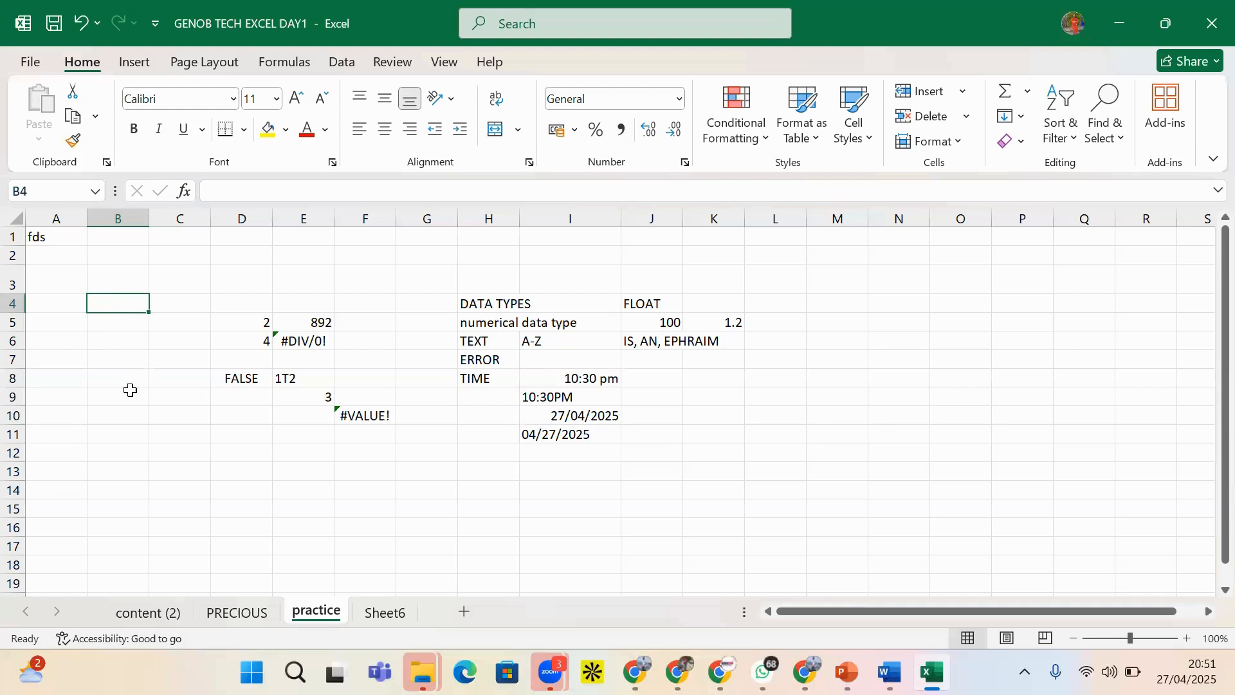
text(DKJK)
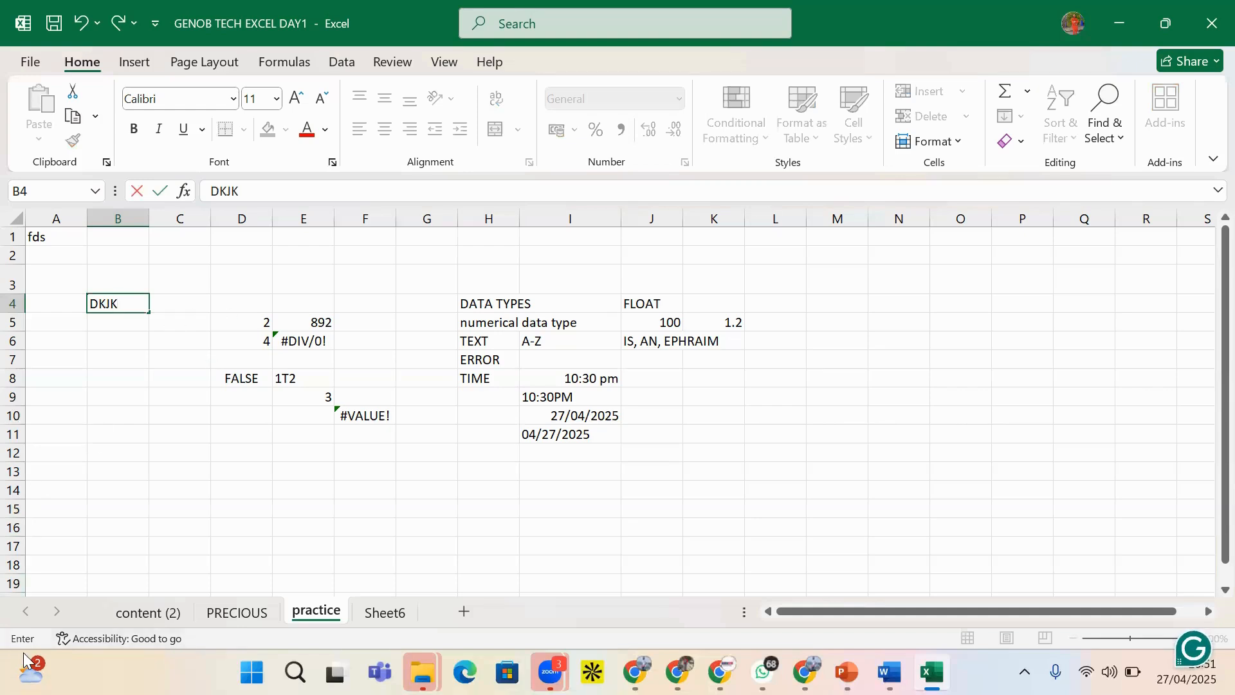
double_click(96, 379)
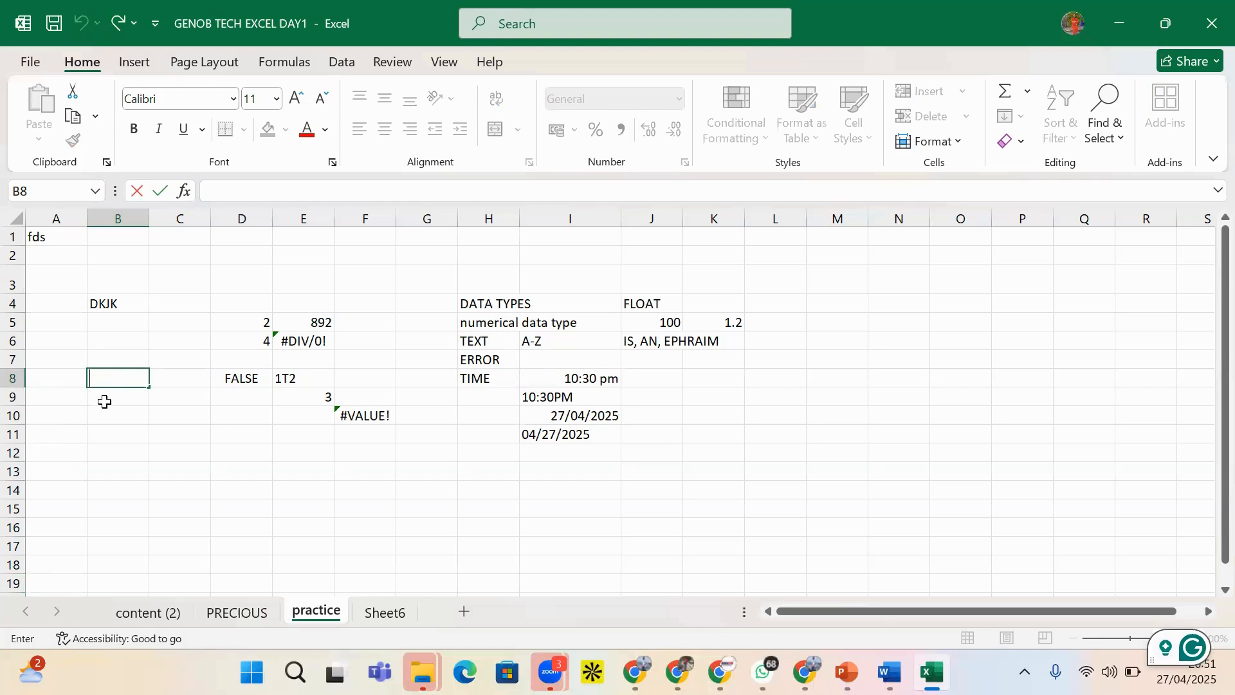
text(HHEJW)
click(173, 450)
- Highlight the data types list in G3:J15 and inspect the heading in H4 and the numerical entry in H5
click(507, 324)
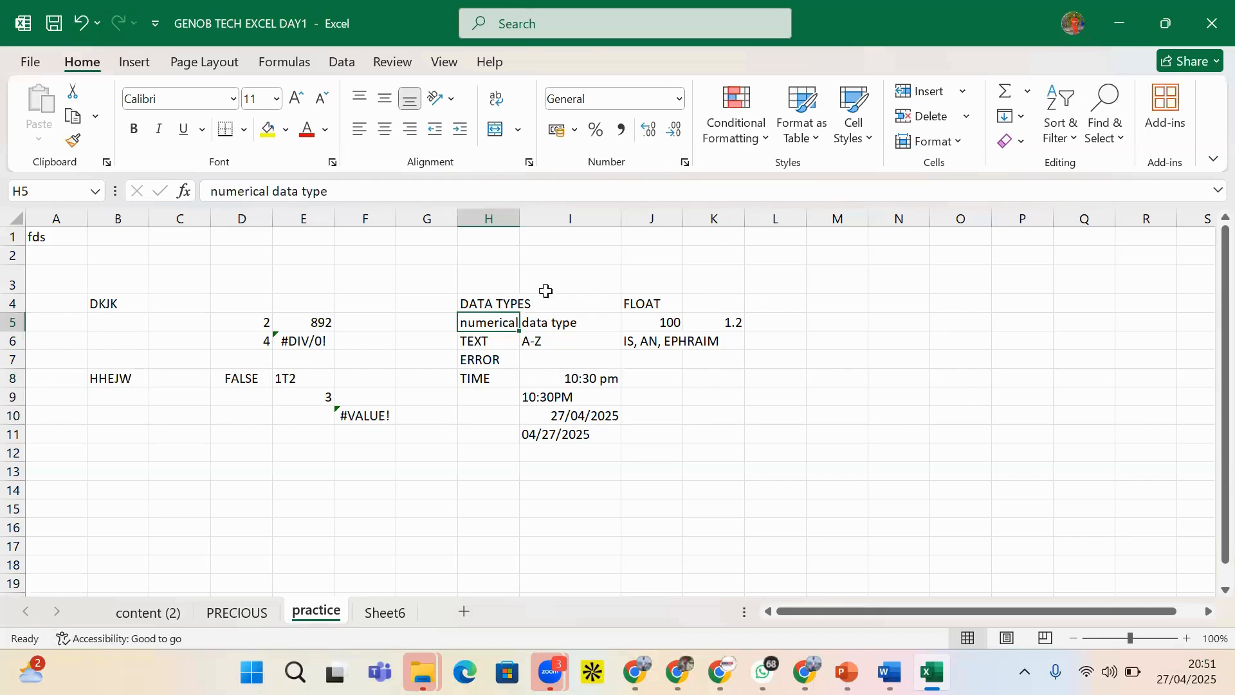
drag(454, 283, 668, 514)
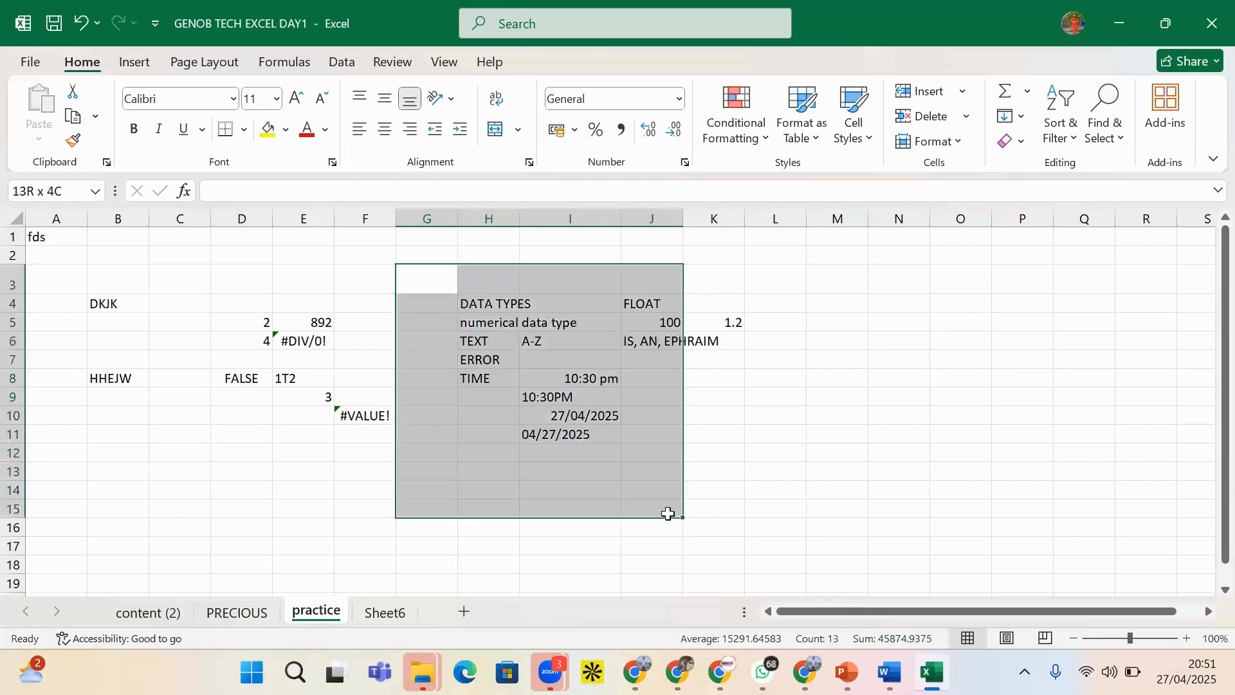
click(496, 307)
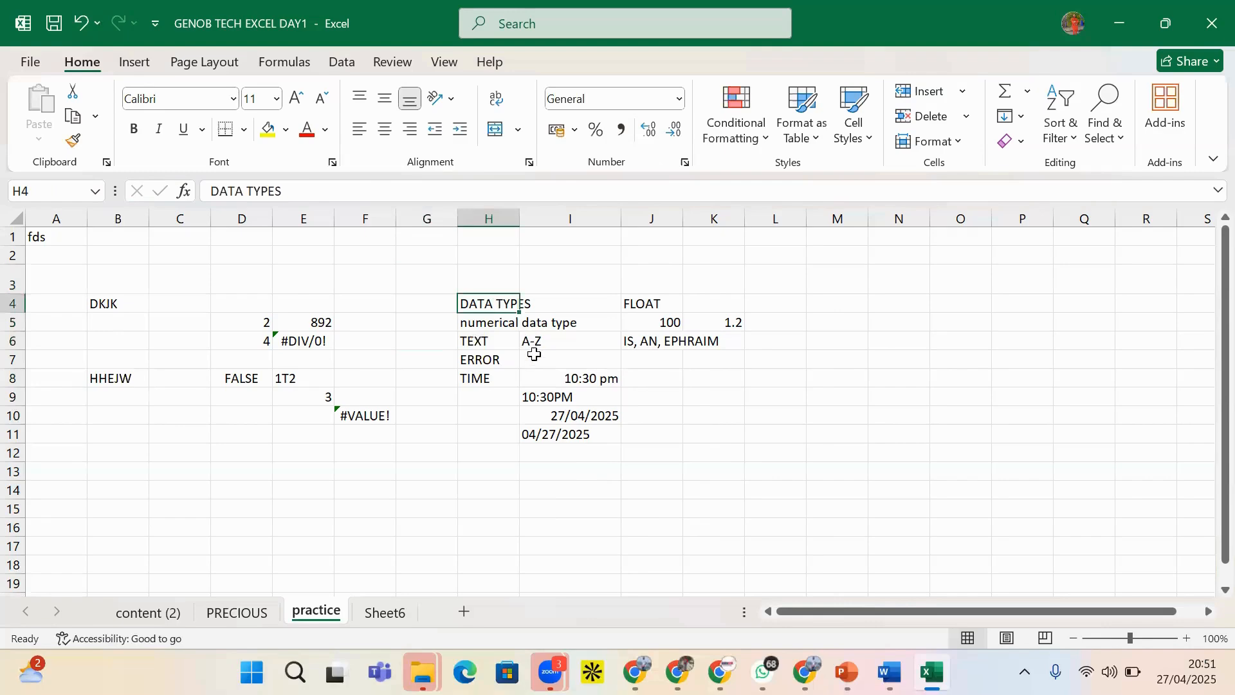
click(507, 321)
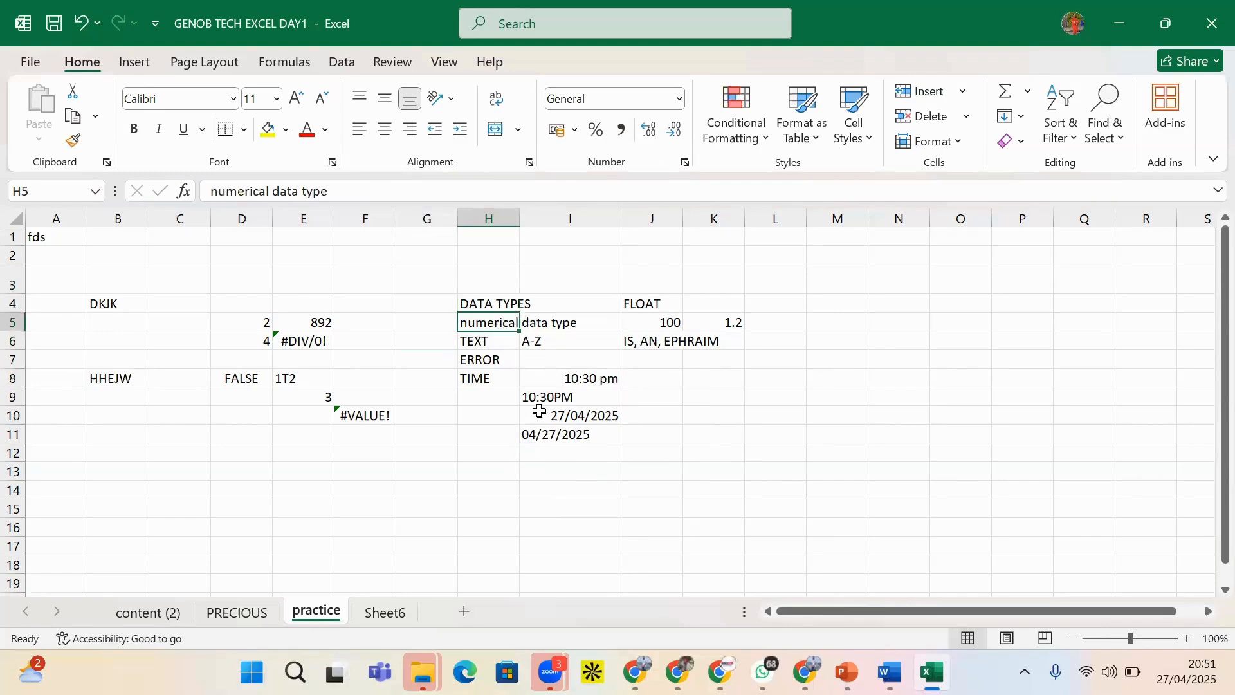
double_click(492, 323)
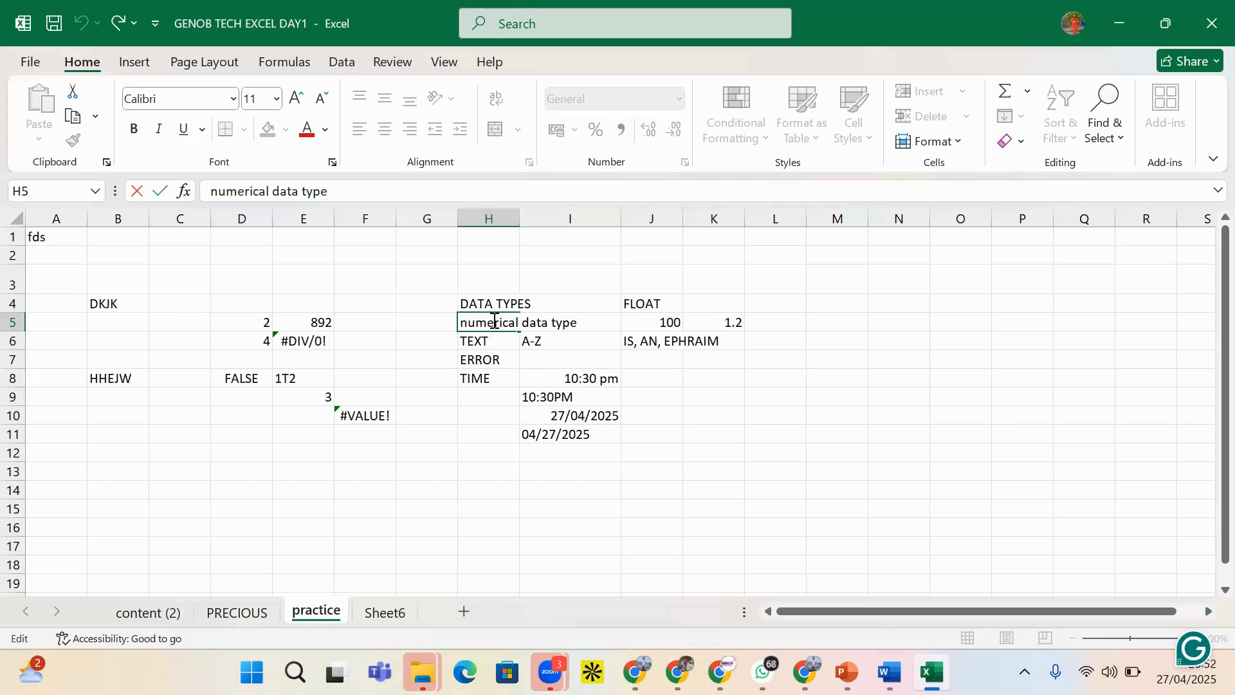
double_click(499, 322)
click(499, 322)
- Enter the sample text HFFJFJFJ in cell C5
click(226, 363)
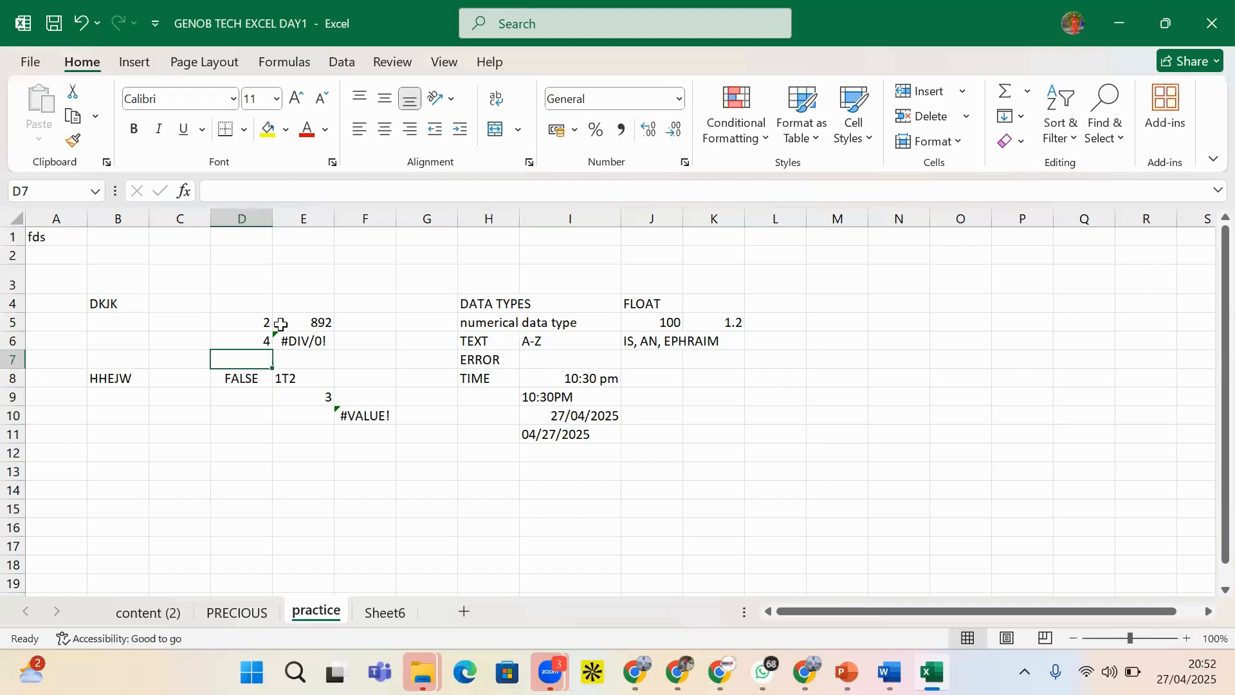
click(209, 328)
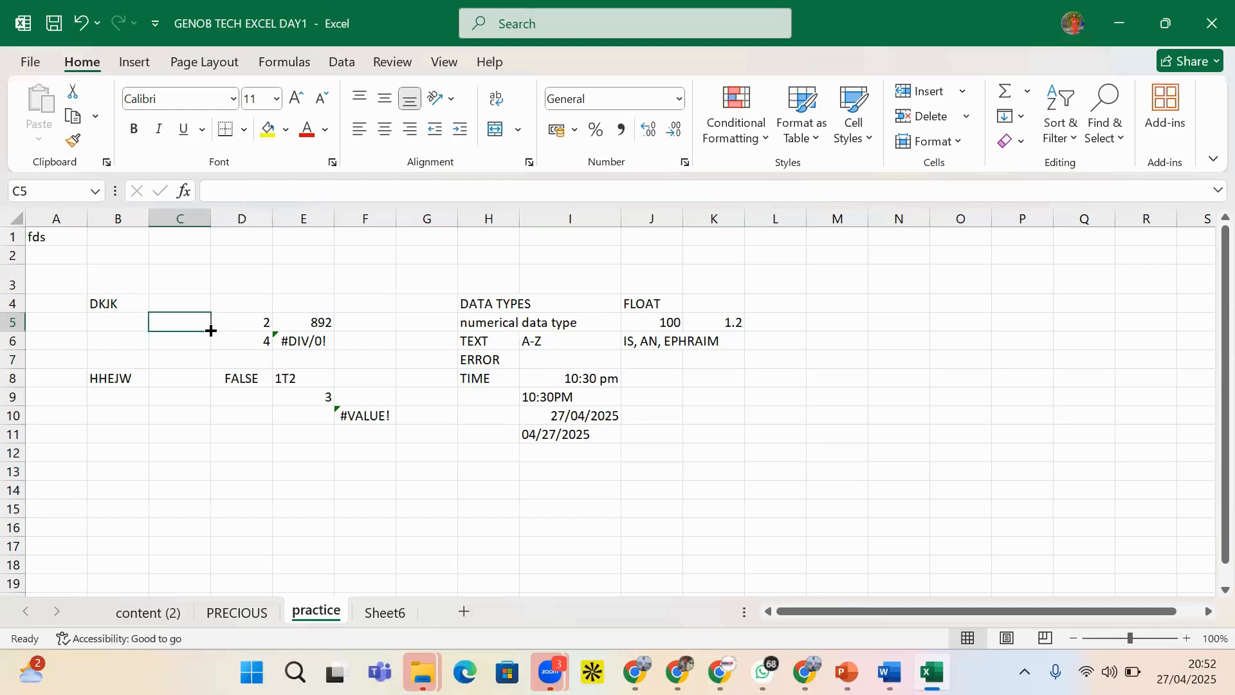
double_click(190, 317)
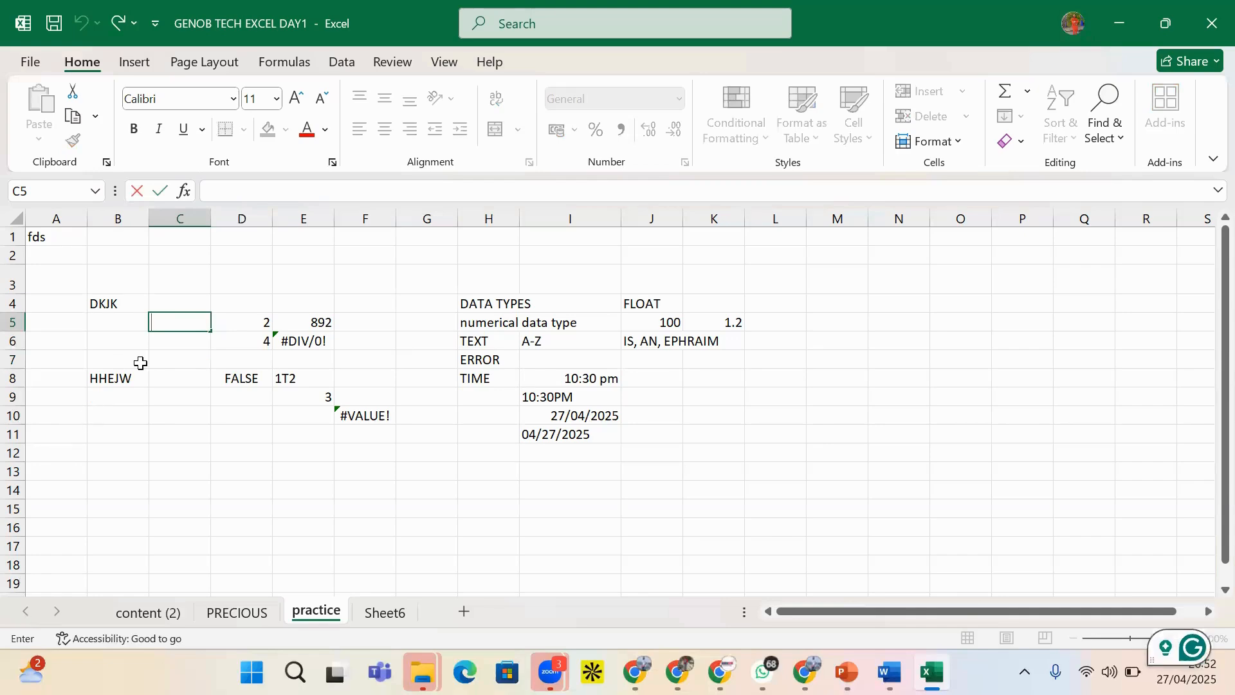
text(HFFJFJFJ)
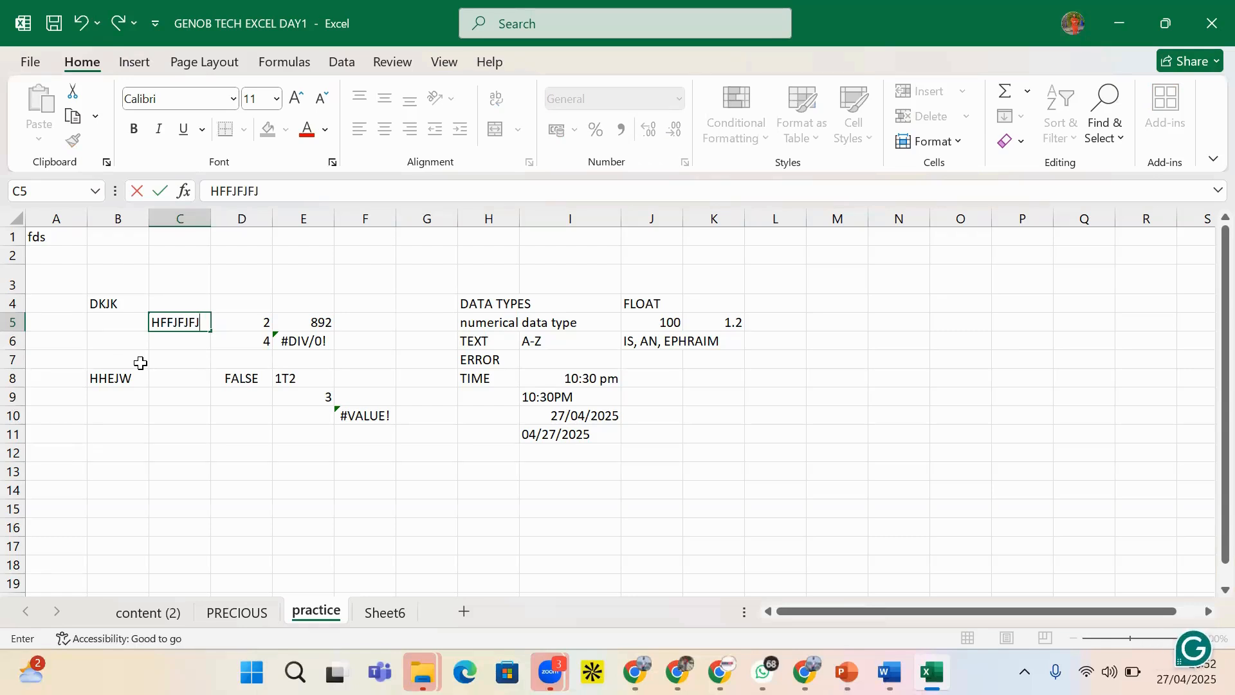
click(180, 384)
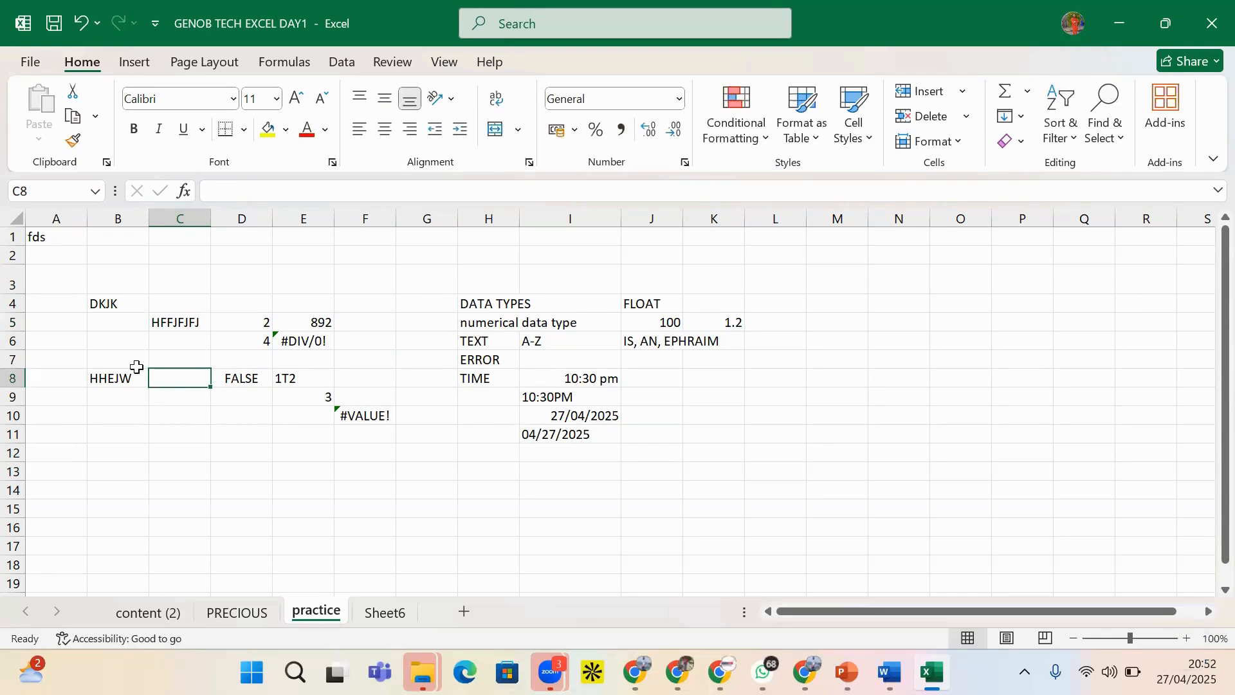
- Highlight the block A3:D12 and open the empty cells B5 and B7 for entry
click(72, 272)
drag(72, 272, 218, 453)
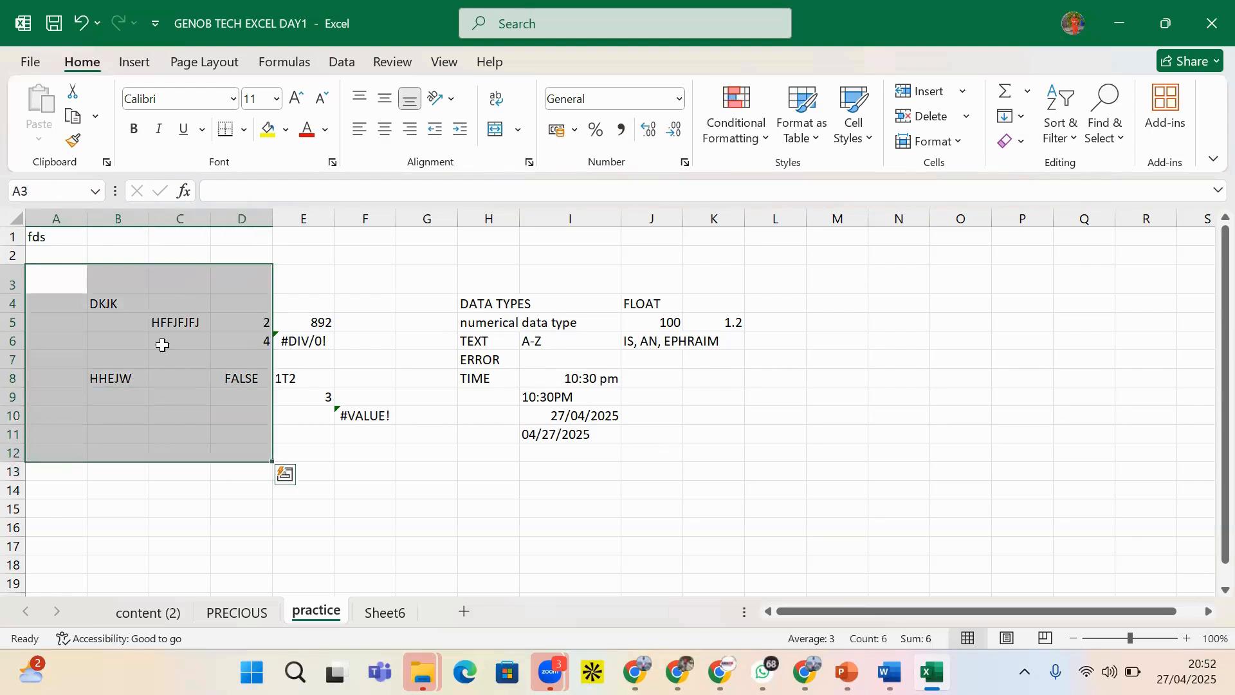
click(193, 337)
click(133, 322)
double_click(134, 324)
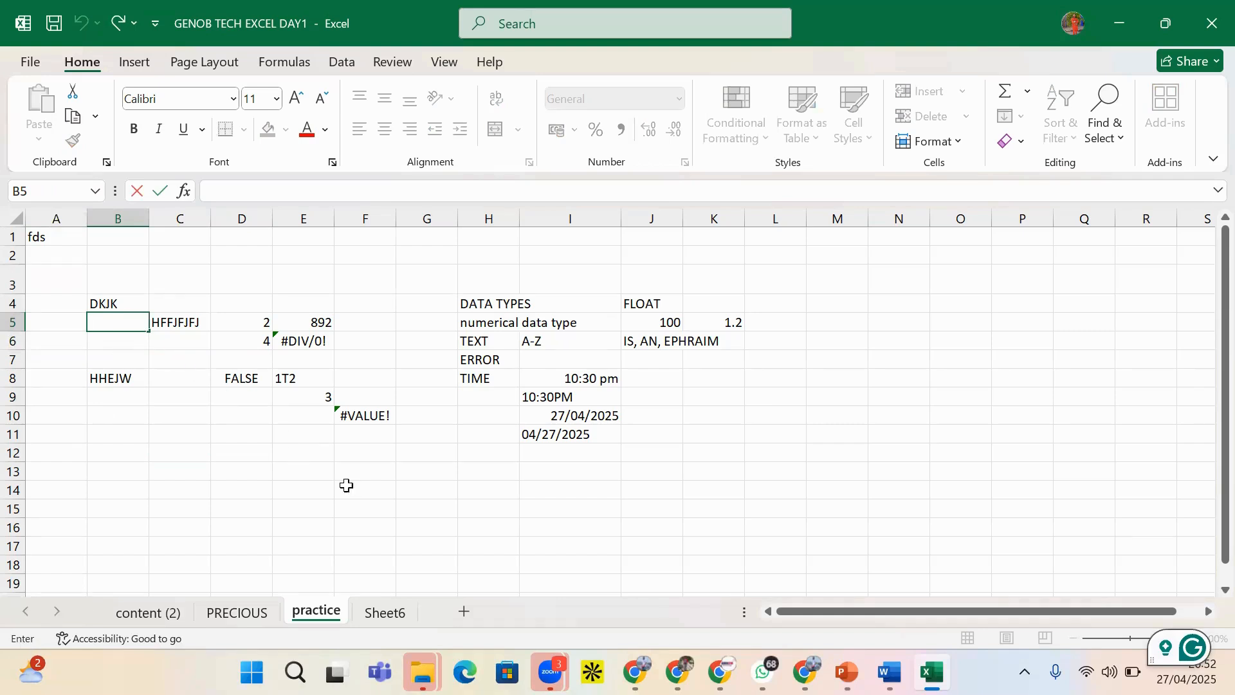
click(143, 331)
double_click(101, 361)
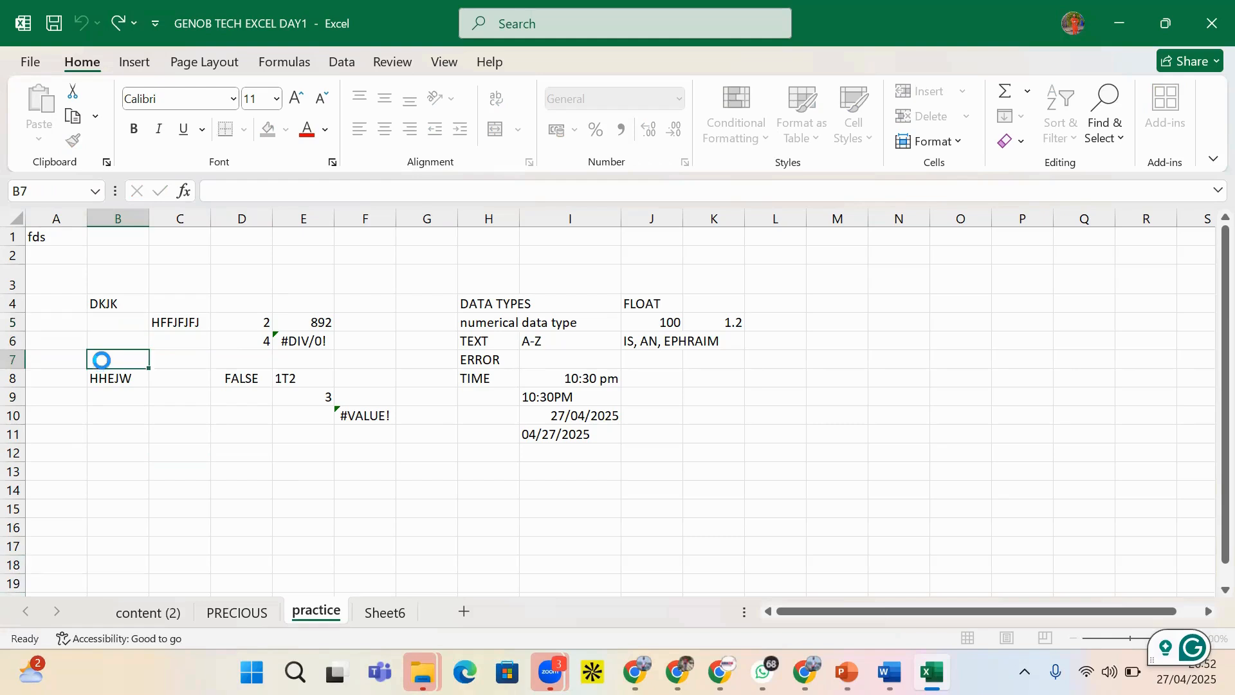
- Open cell C5 for editing and select its entire text, leaving the entry as it is
double_click(178, 333)
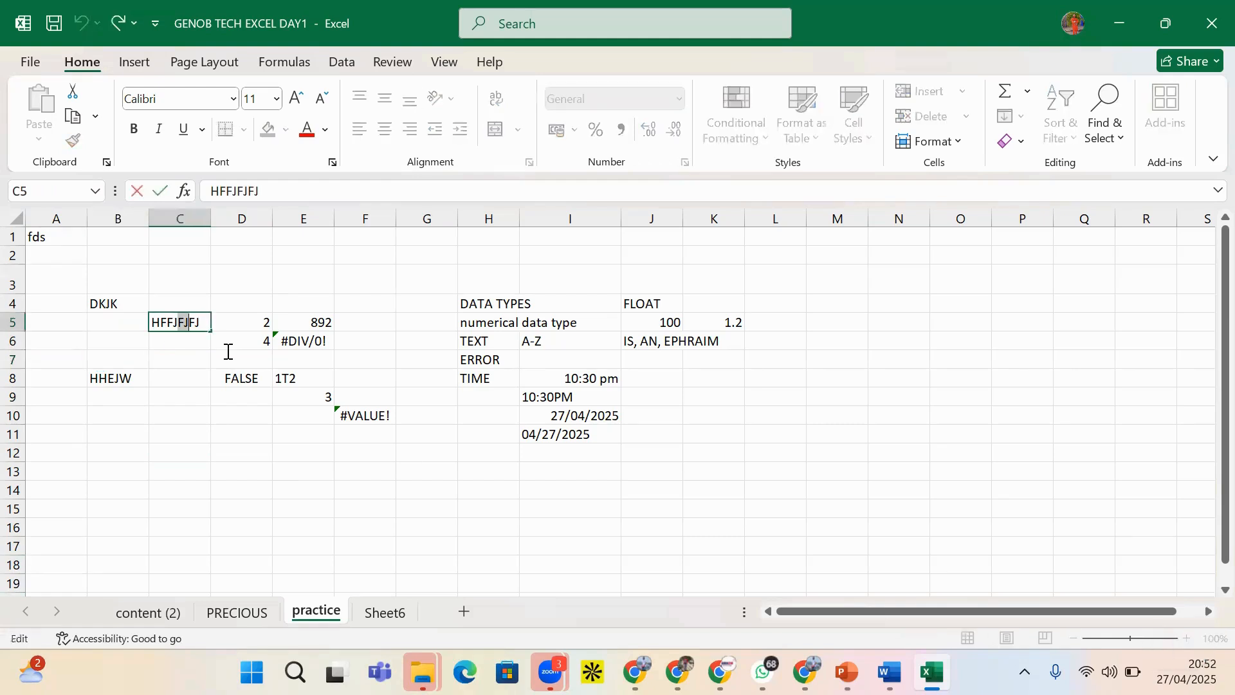
drag(228, 351, 416, 457)
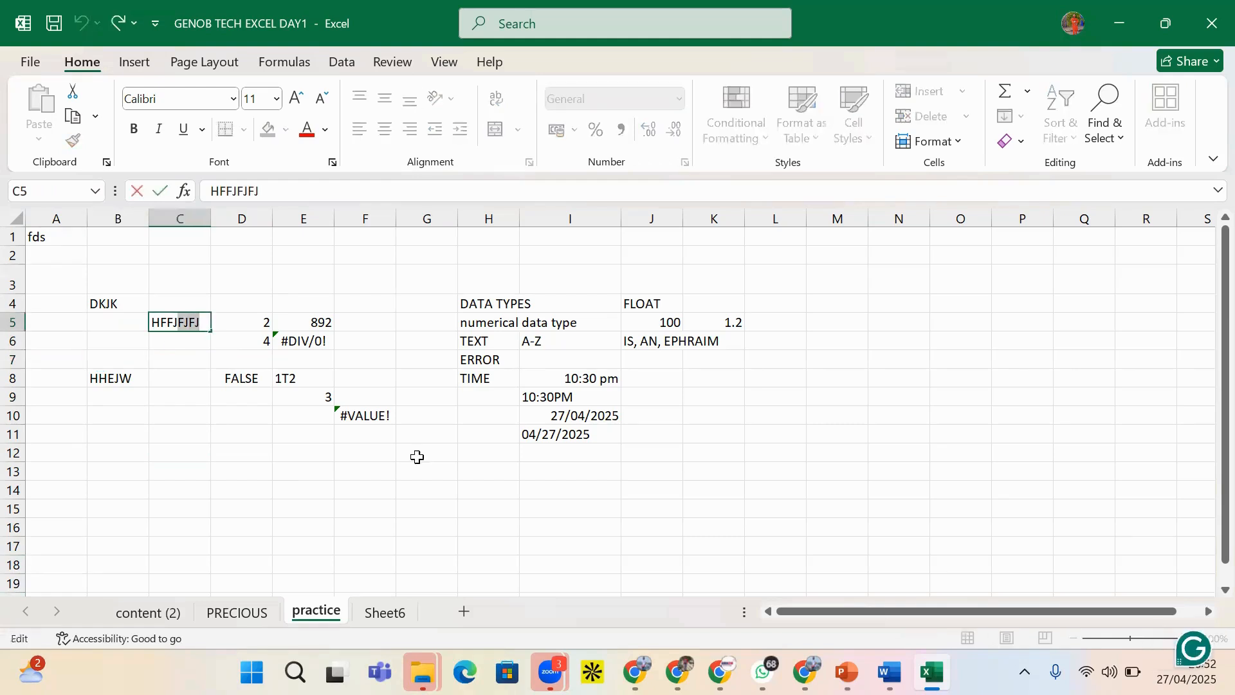
double_click(152, 320)
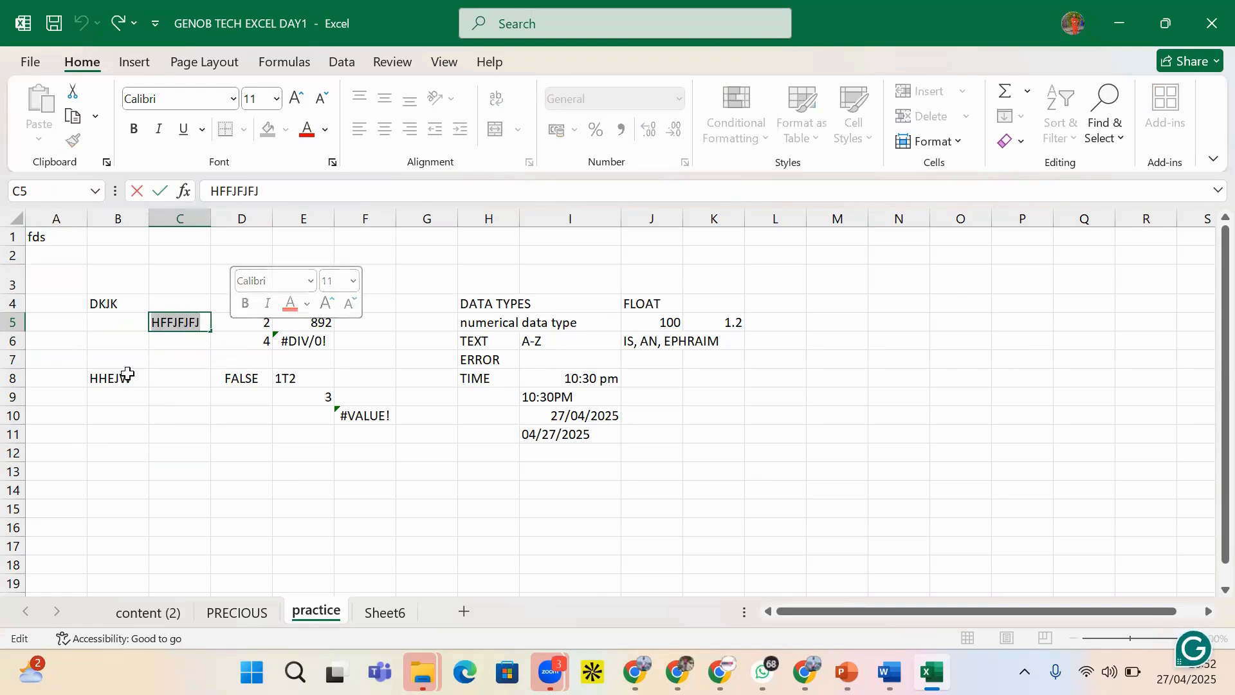
click(100, 321)
- Highlight single blocks of cells in turn, including B4:C6, H3:K12, A3:D11 and B1:K13
drag(102, 303, 152, 346)
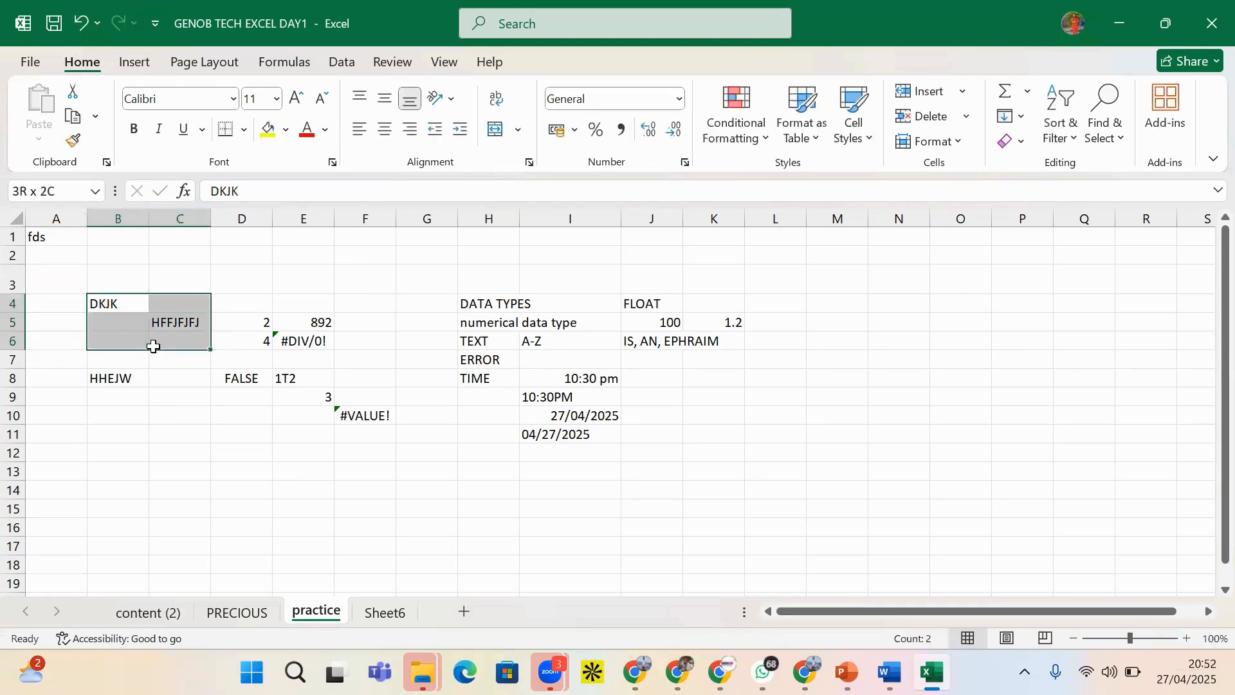
drag(129, 252, 225, 384)
click(244, 279)
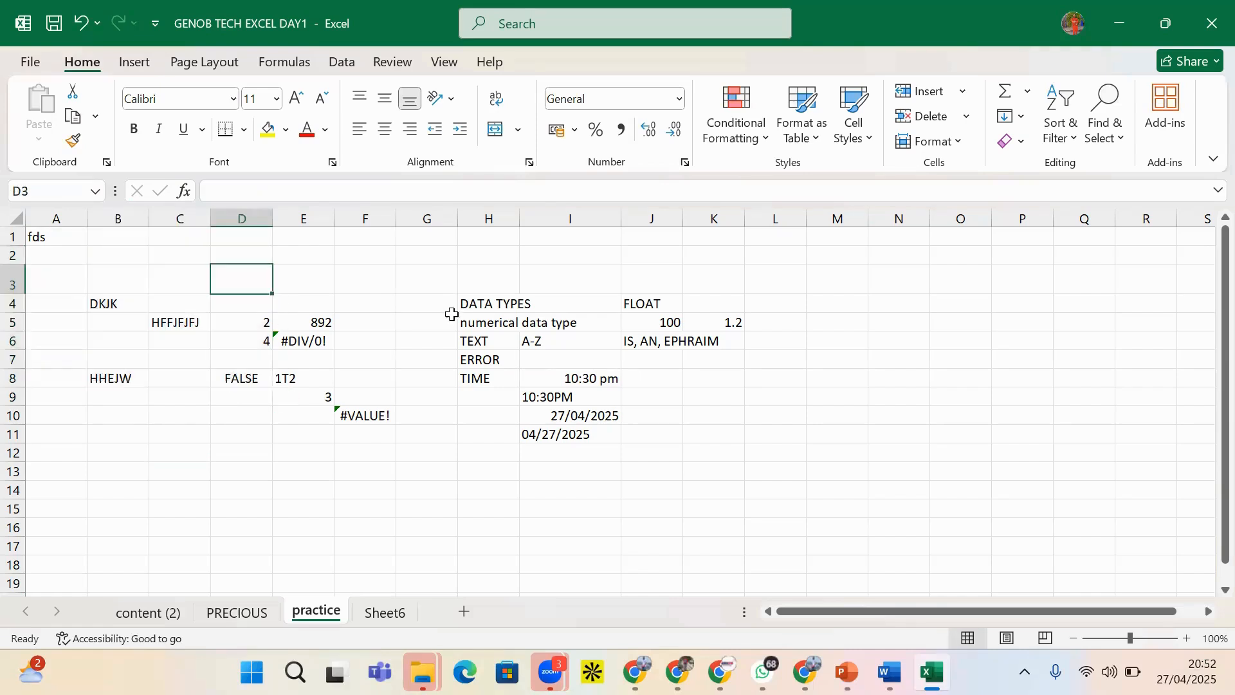
drag(490, 279, 706, 453)
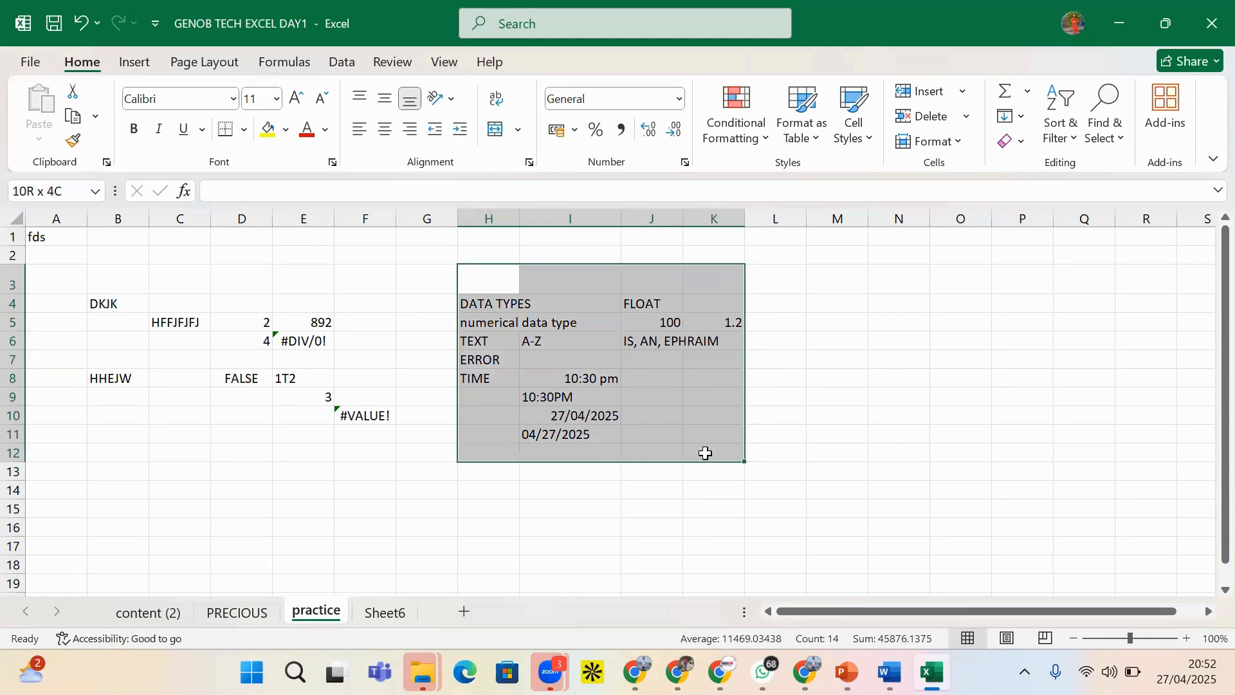
drag(30, 269, 221, 415)
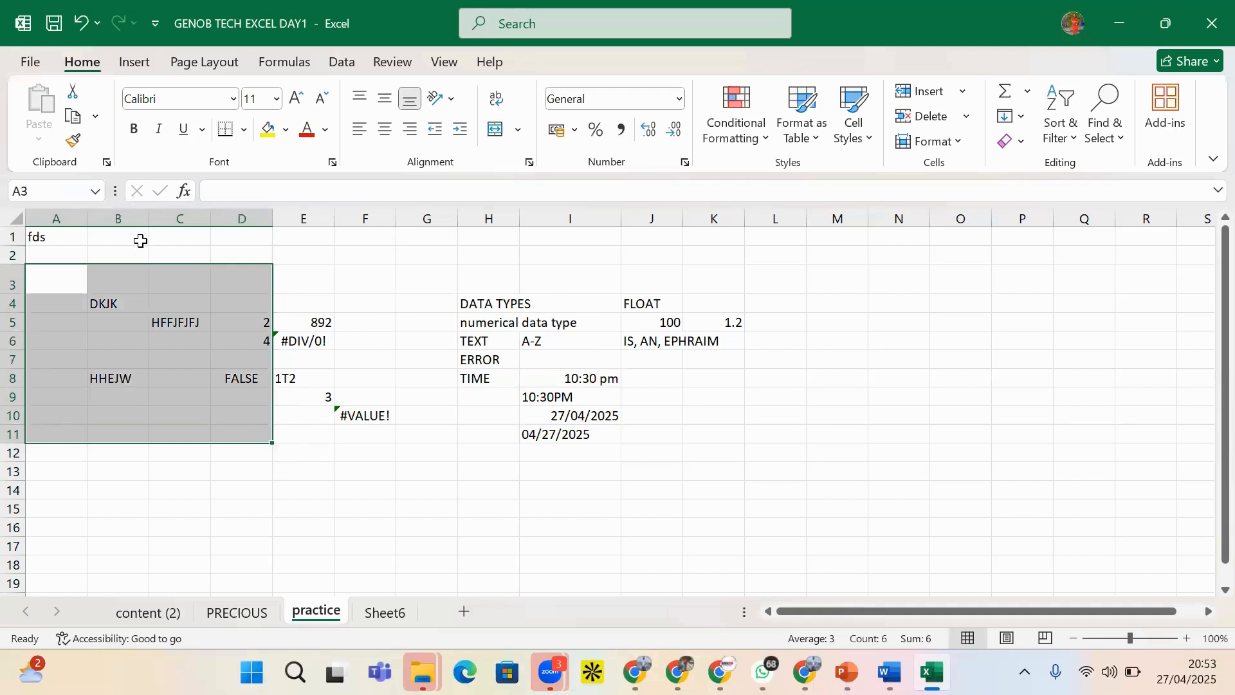
drag(141, 240, 714, 469)
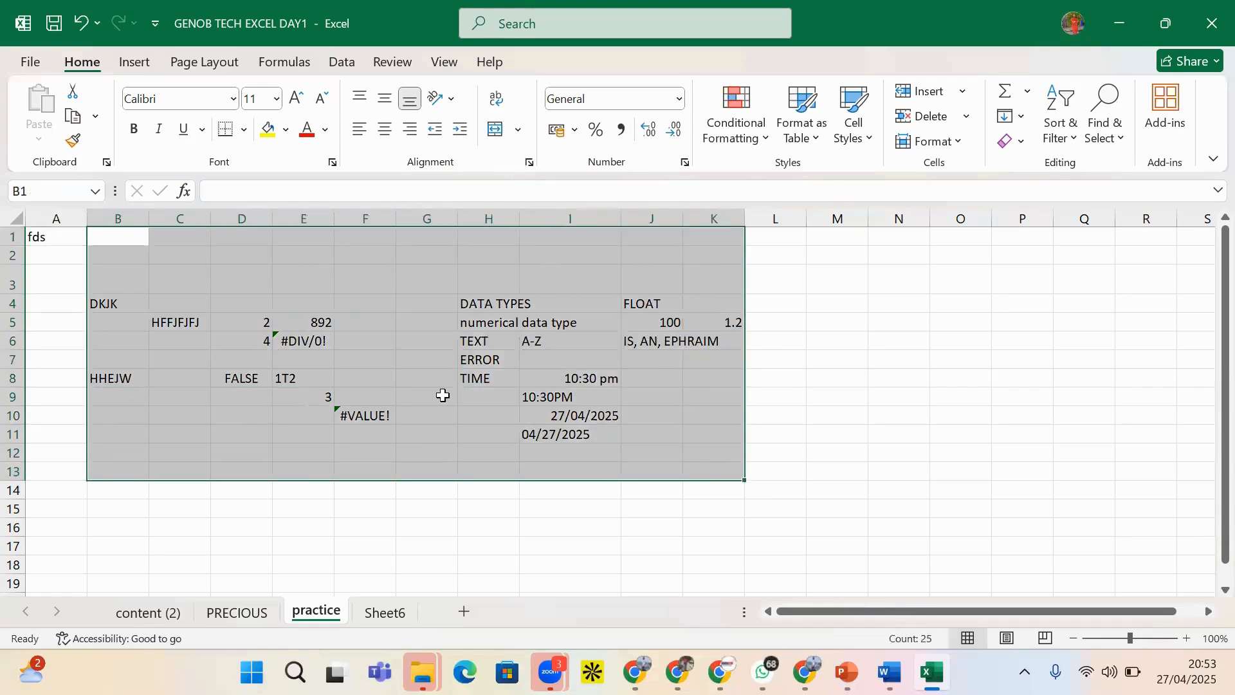
- Demonstrate Select All from the empty cells G9 and N11, and from the ERROR label in H7
click(443, 396)
key(ctrl+a)
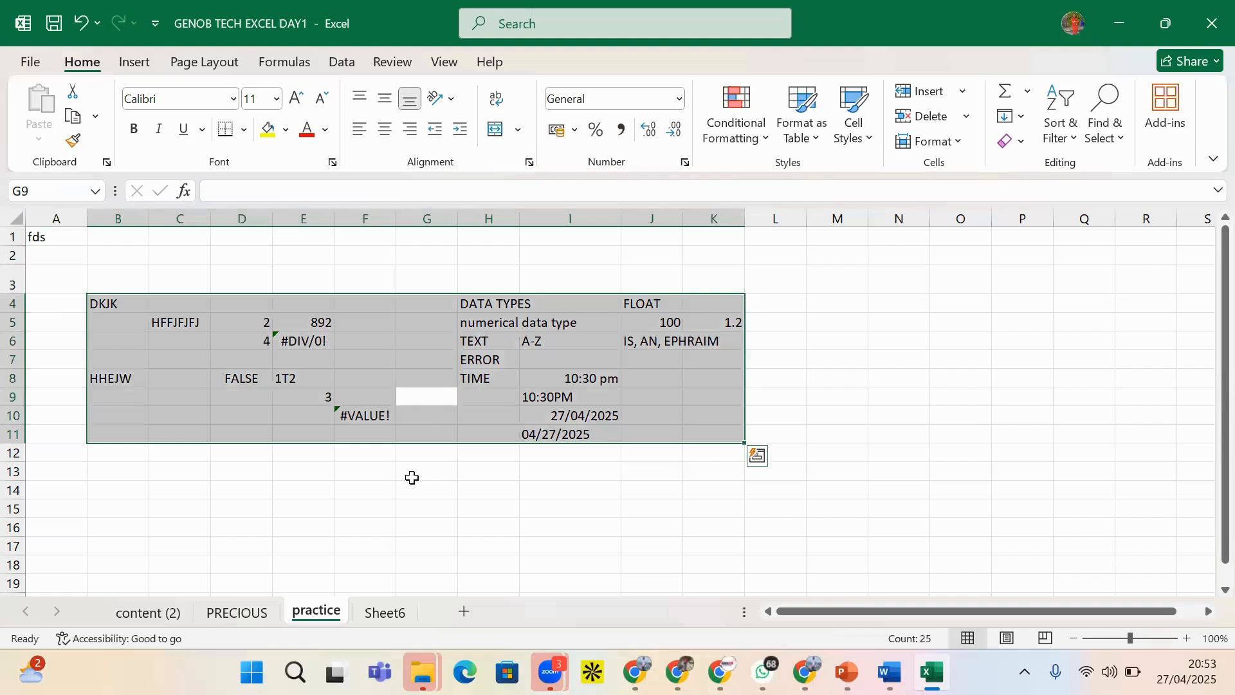
click(907, 435)
key(ctrl+a)
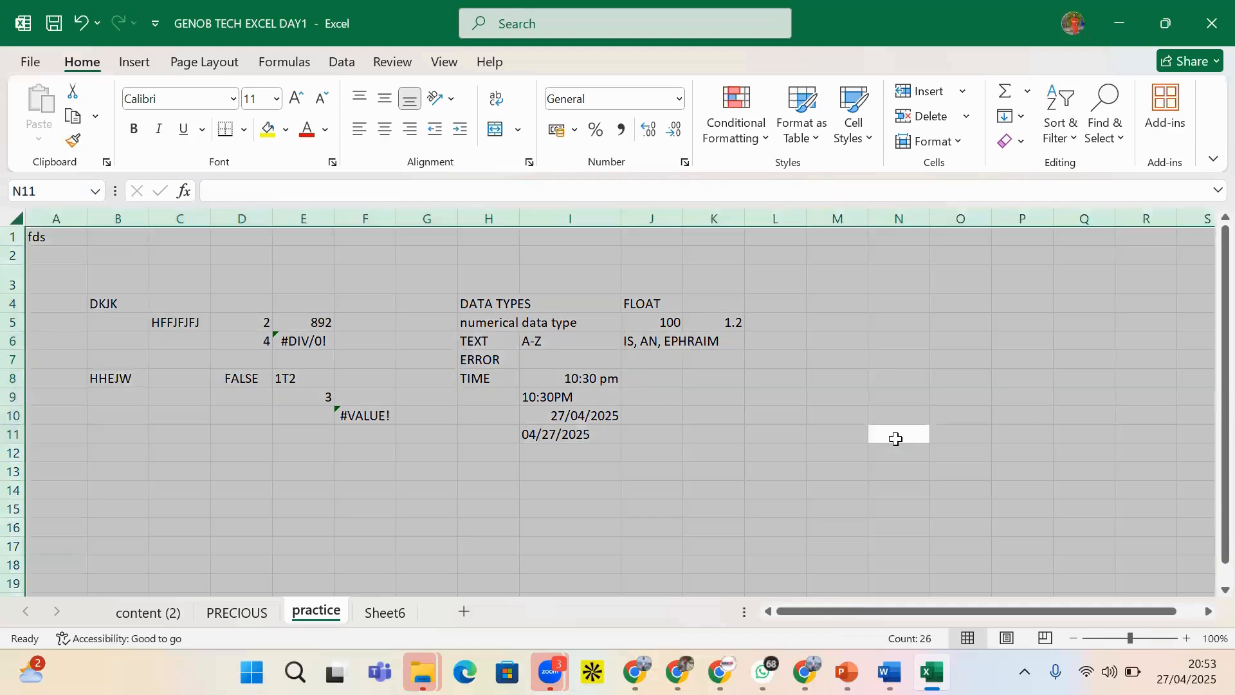
click(291, 282)
click(486, 358)
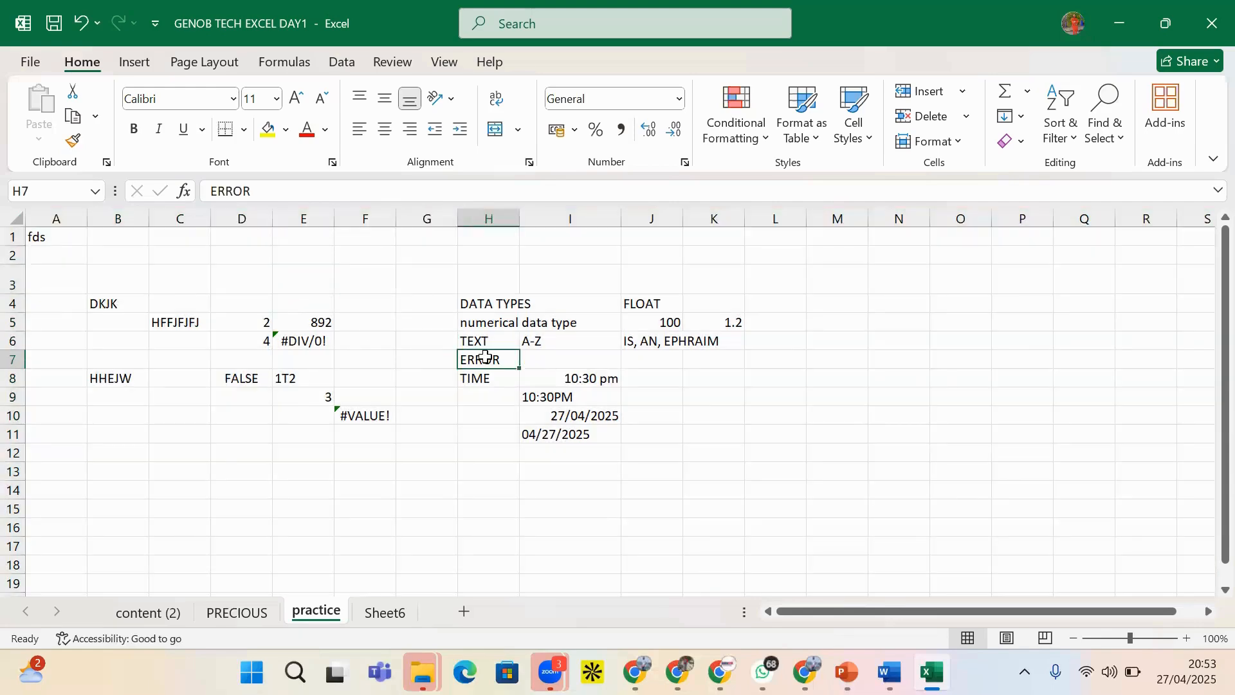
key(ctrl+a)
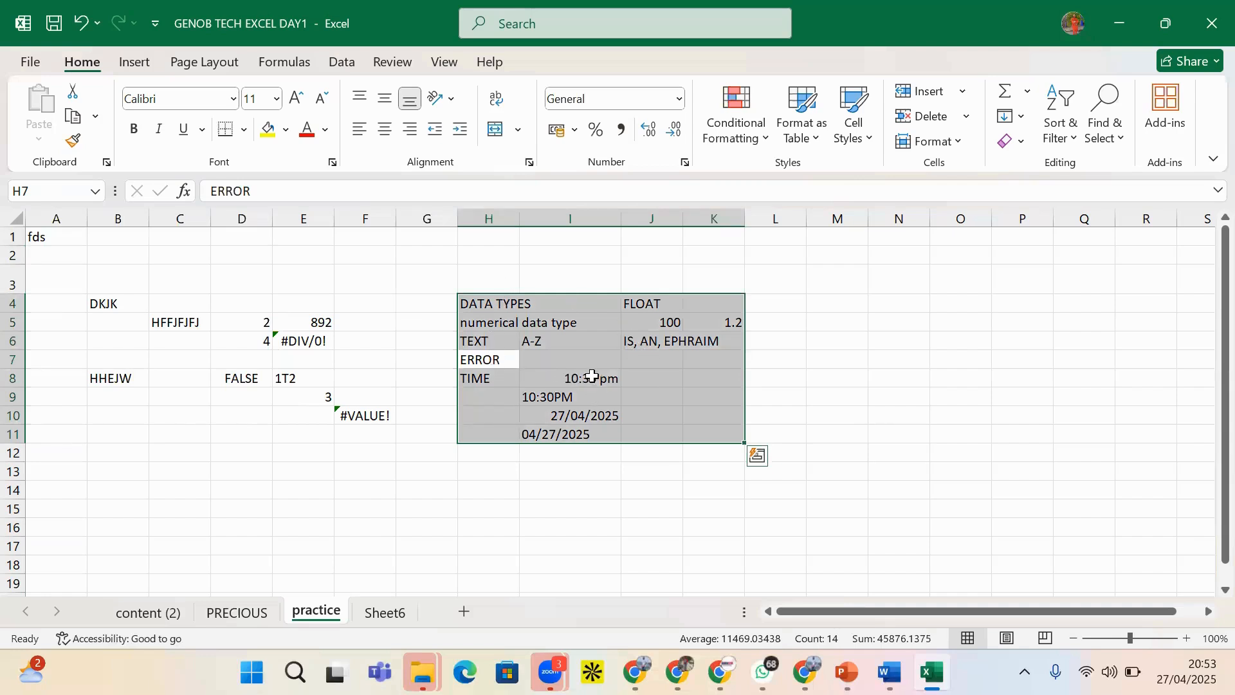
- Select several non-adjacent blocks together, including A1:D9, G3:J12, N4:P17, A12:D16 and F13:H16, and deselect J4:J8
click(232, 320)
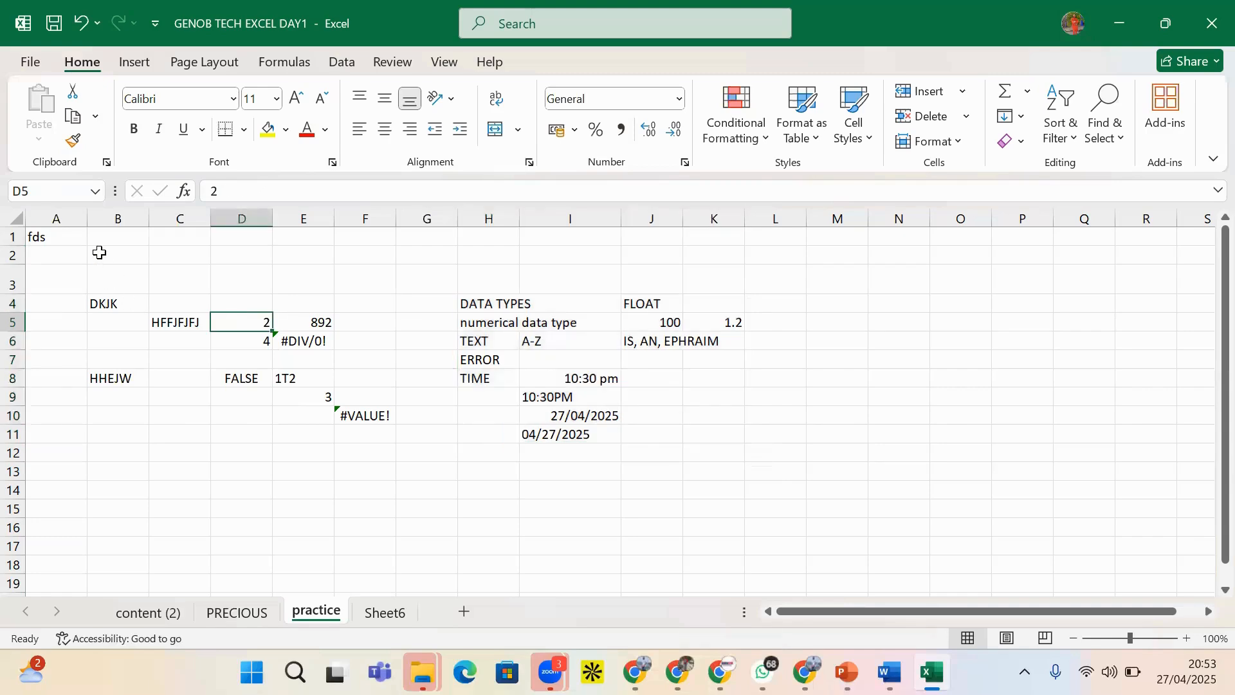
drag(39, 236, 267, 404)
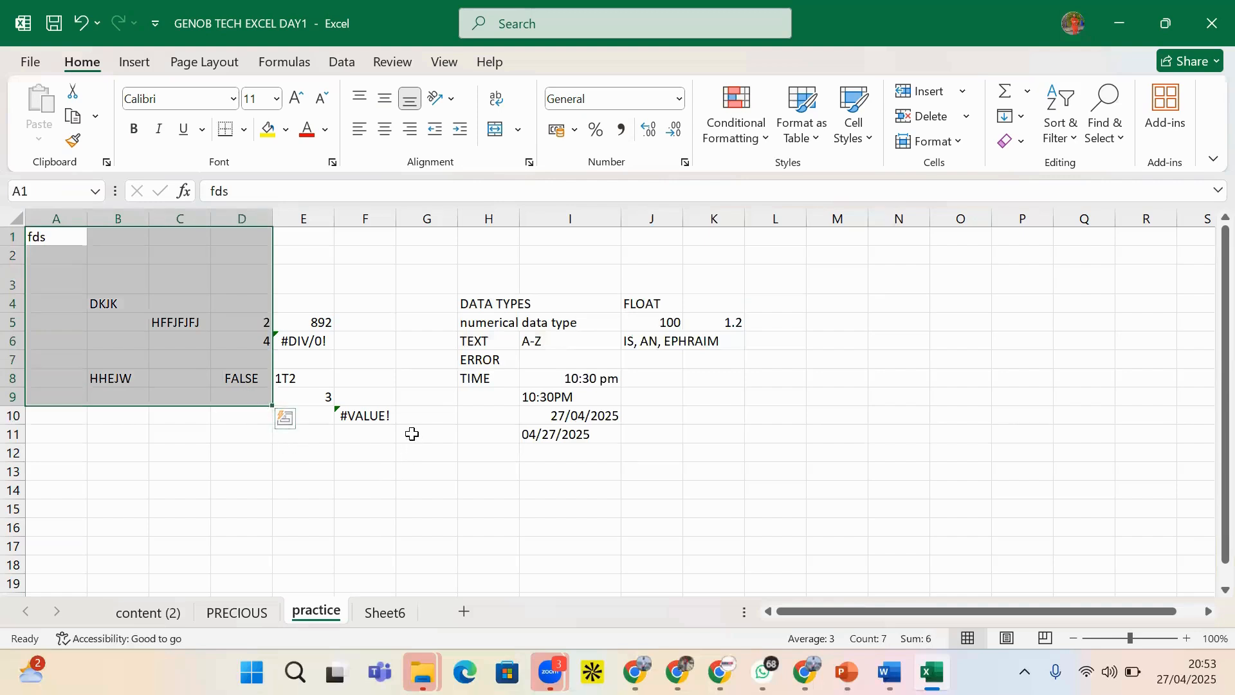
drag(439, 274, 637, 446)
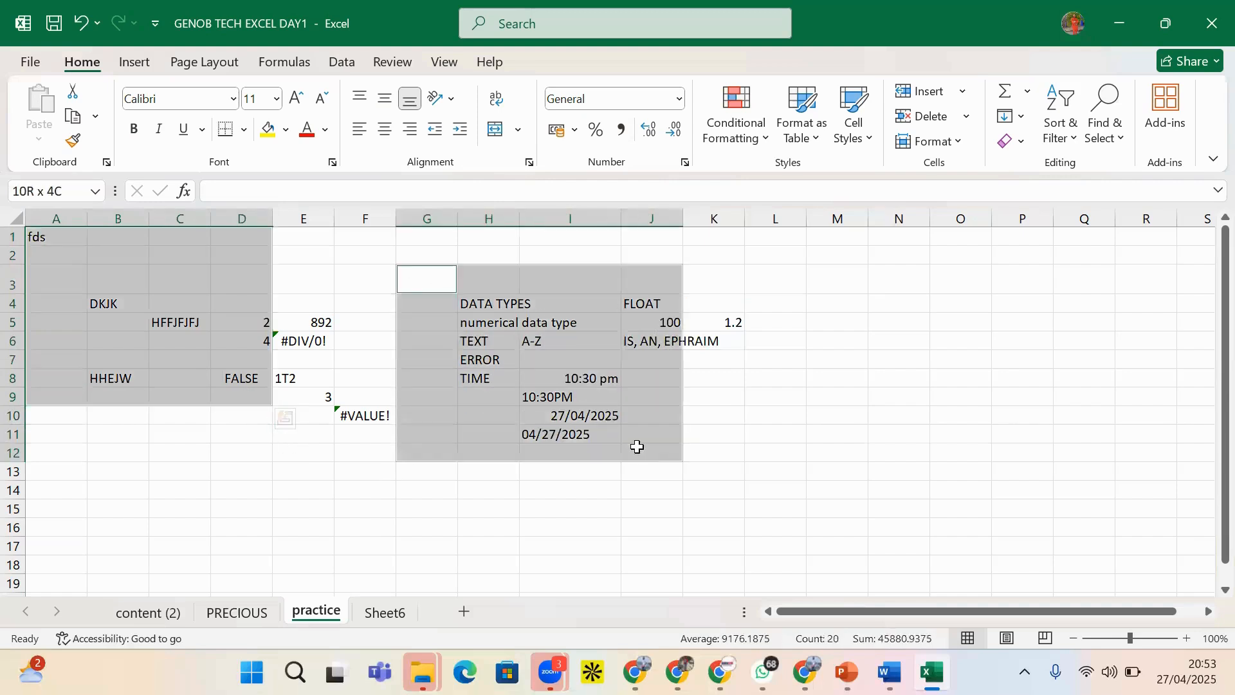
ctrl+click(899, 303)
drag(917, 365, 1025, 516)
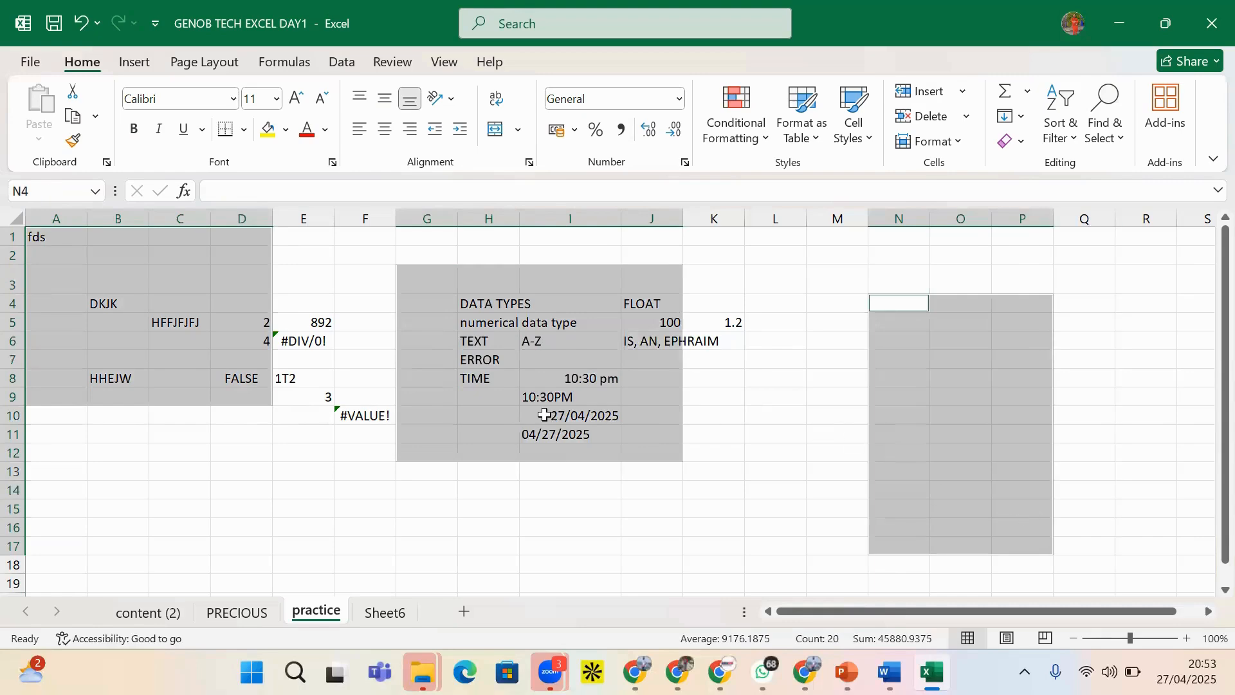
drag(74, 450, 225, 525)
drag(339, 468, 508, 529)
drag(338, 303, 444, 347)
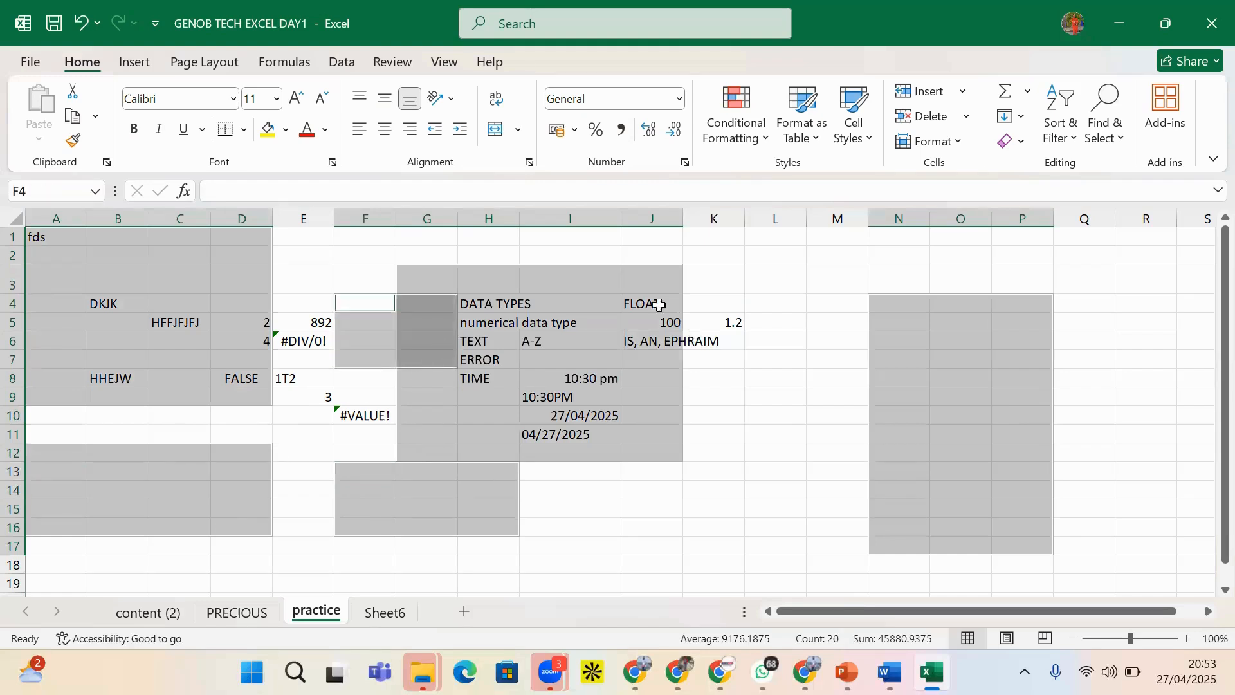
drag(659, 304, 724, 400)
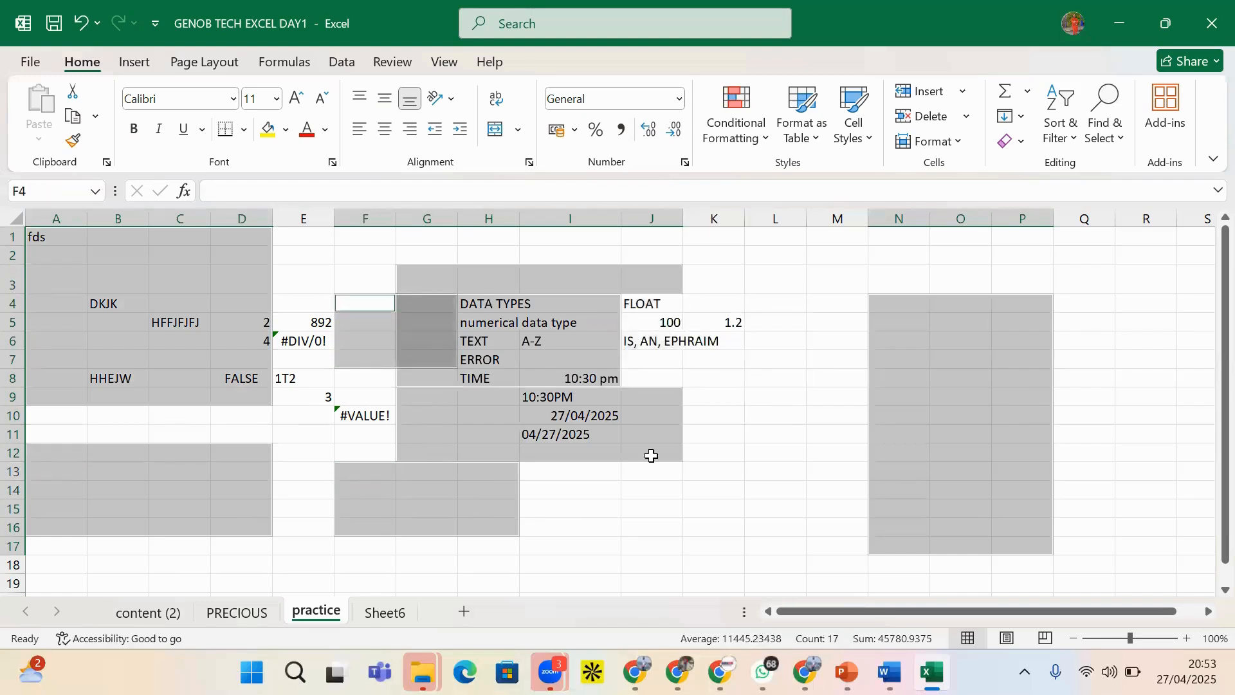
- Replace the multiple selection with one continuous block, A2:M15, and clear it
click(566, 380)
drag(80, 254, 814, 509)
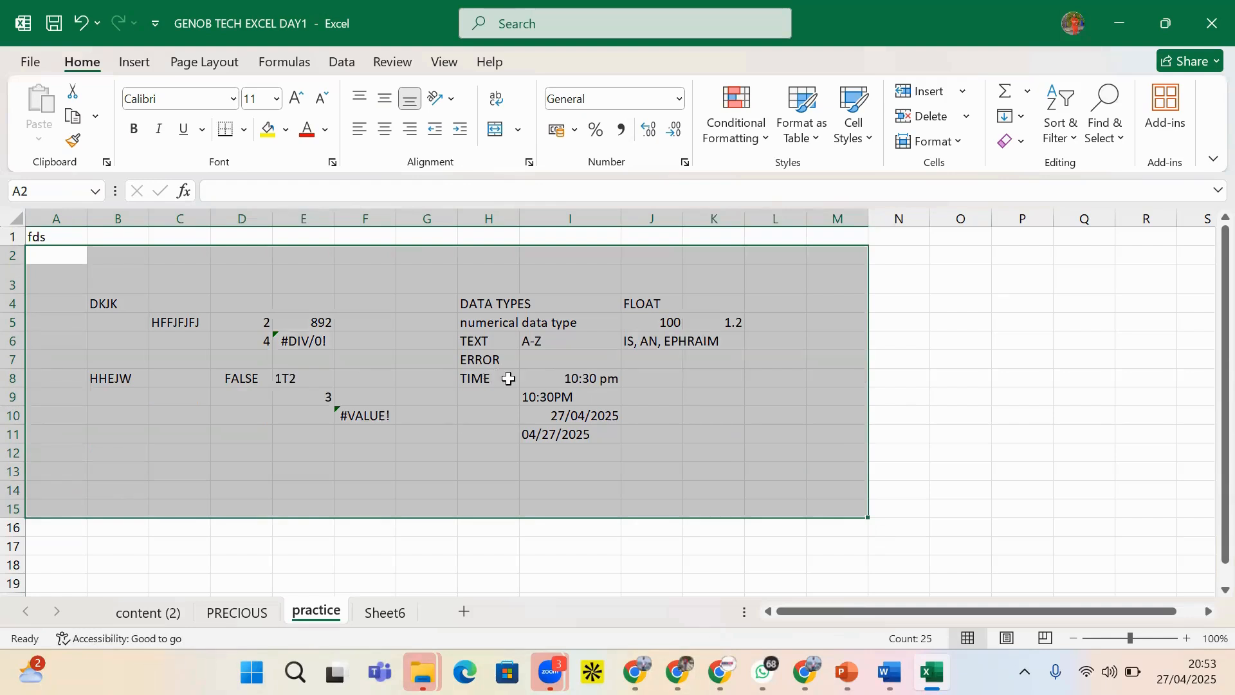
click(424, 395)
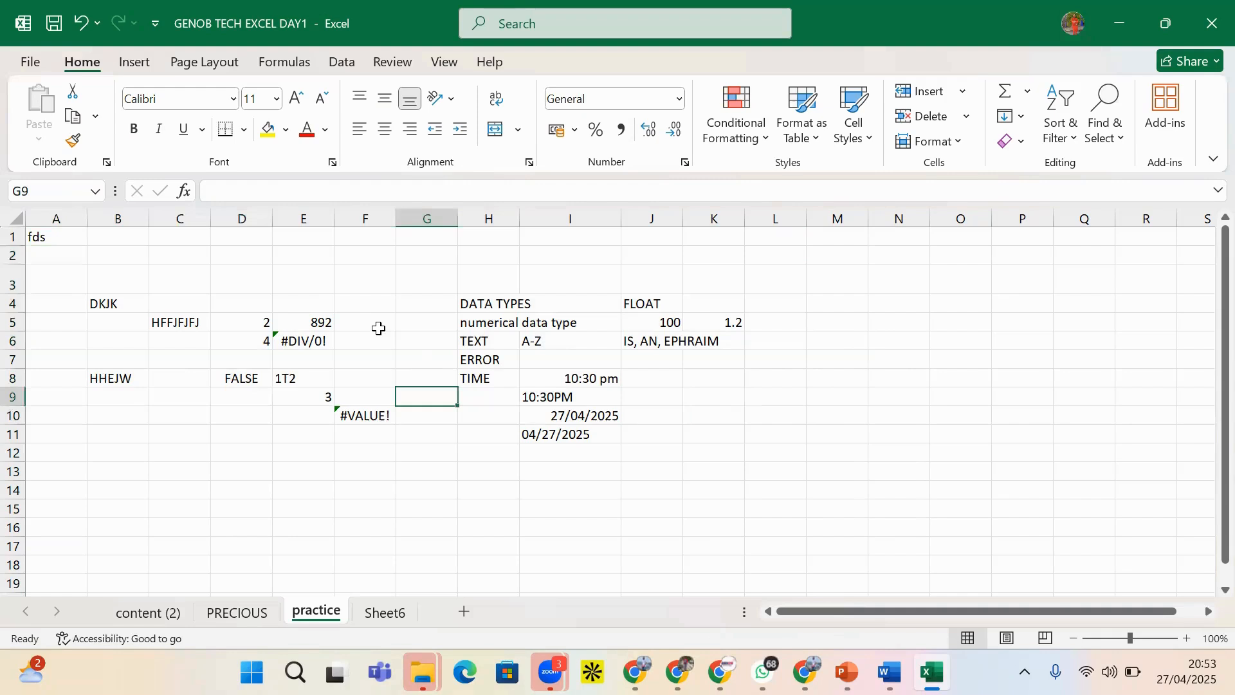
- Enter HFBJJK in F5, 2 in E4, 4 in F3 and 3 in E3
click(381, 320)
text(HFBJJK)
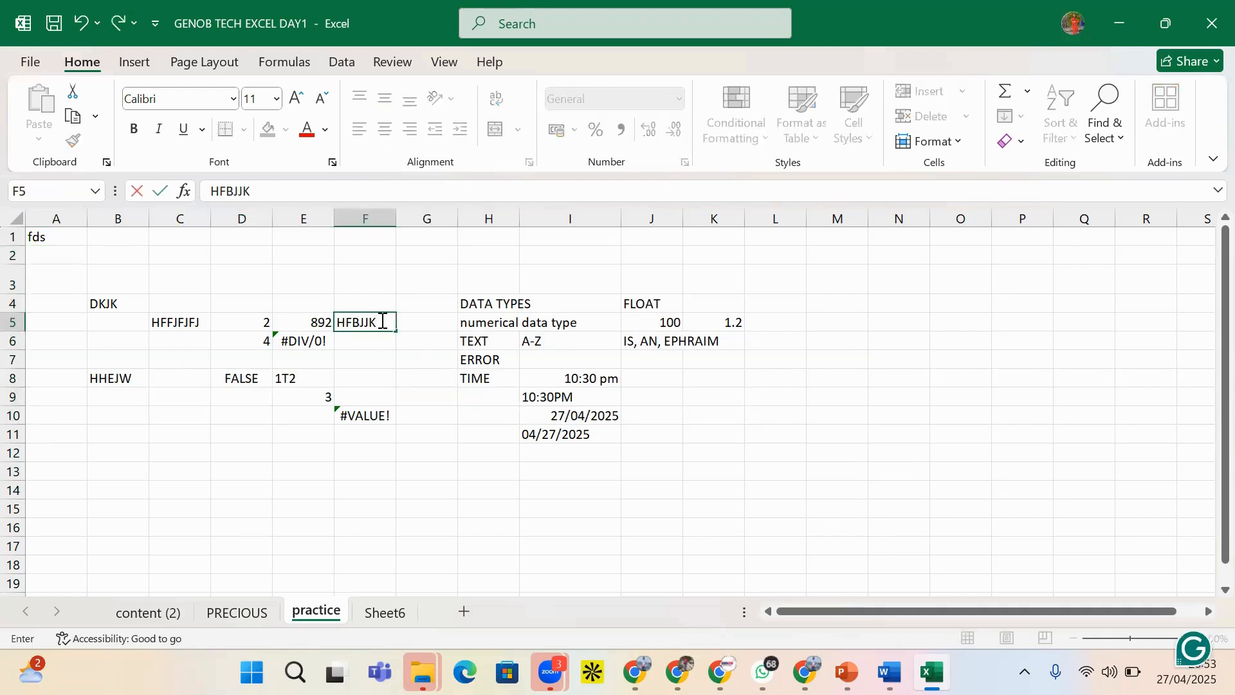
click(322, 301)
text(2)
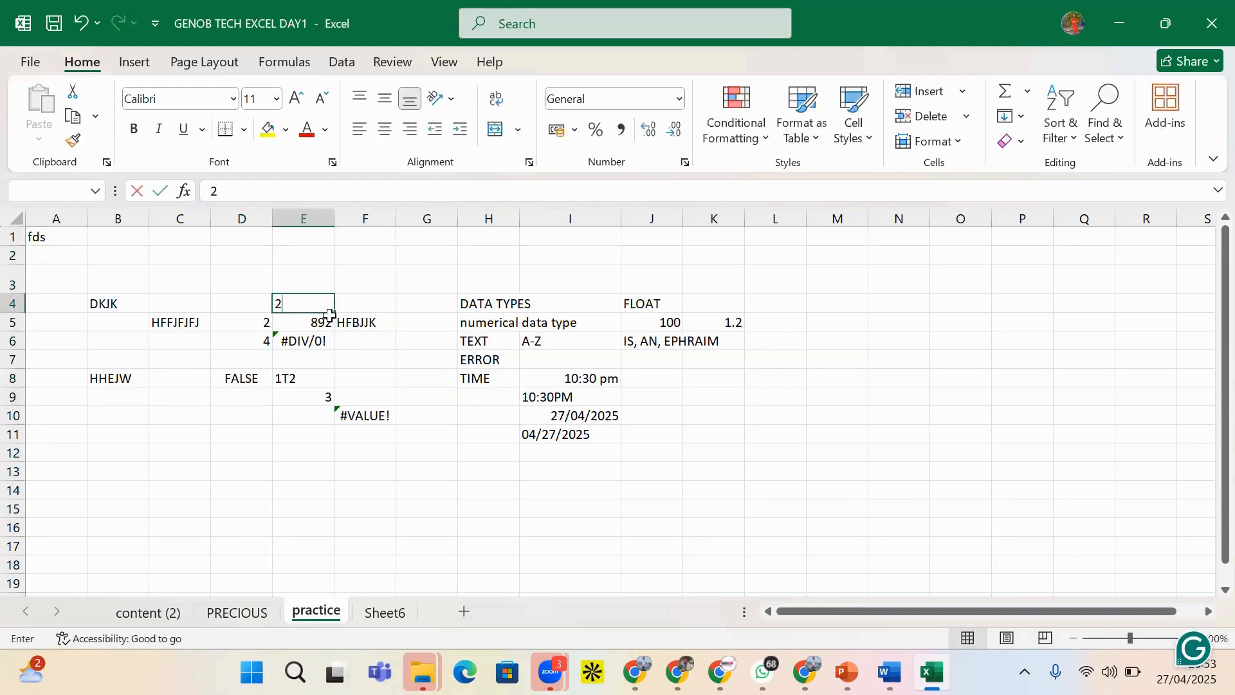
click(359, 278)
text(4)
click(298, 283)
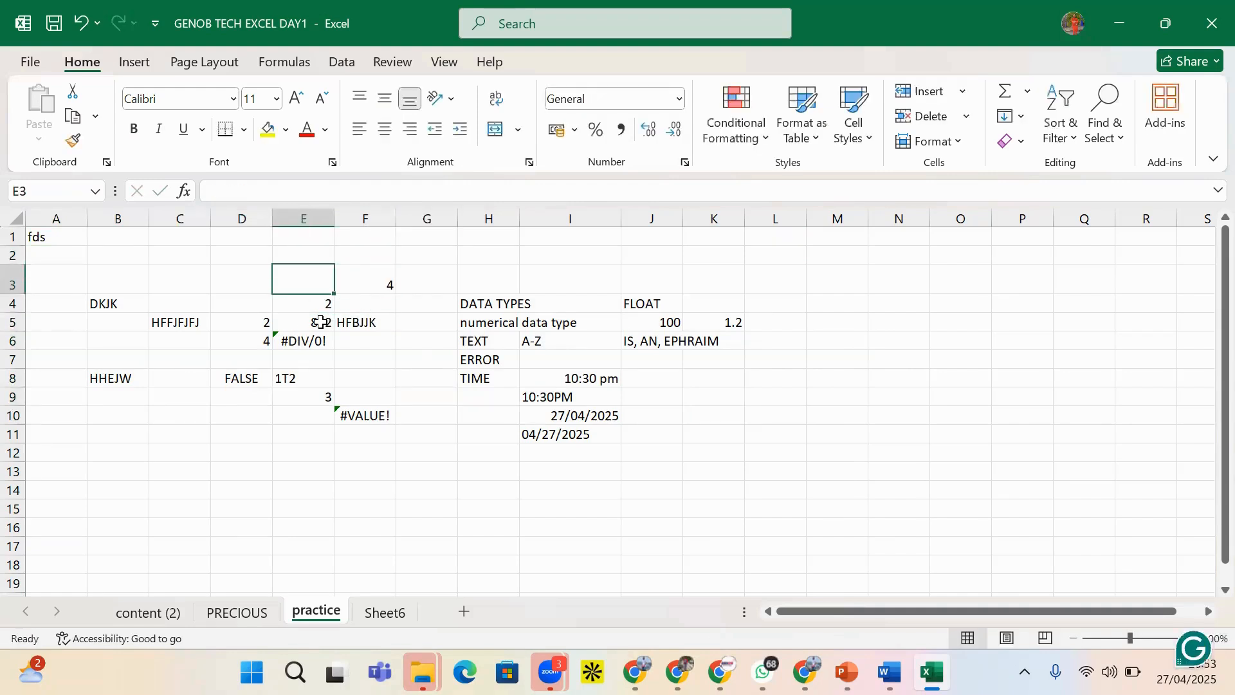
text(3)
- Add up E3:F3 in cell G3 with AutoSum
click(367, 390)
click(355, 412)
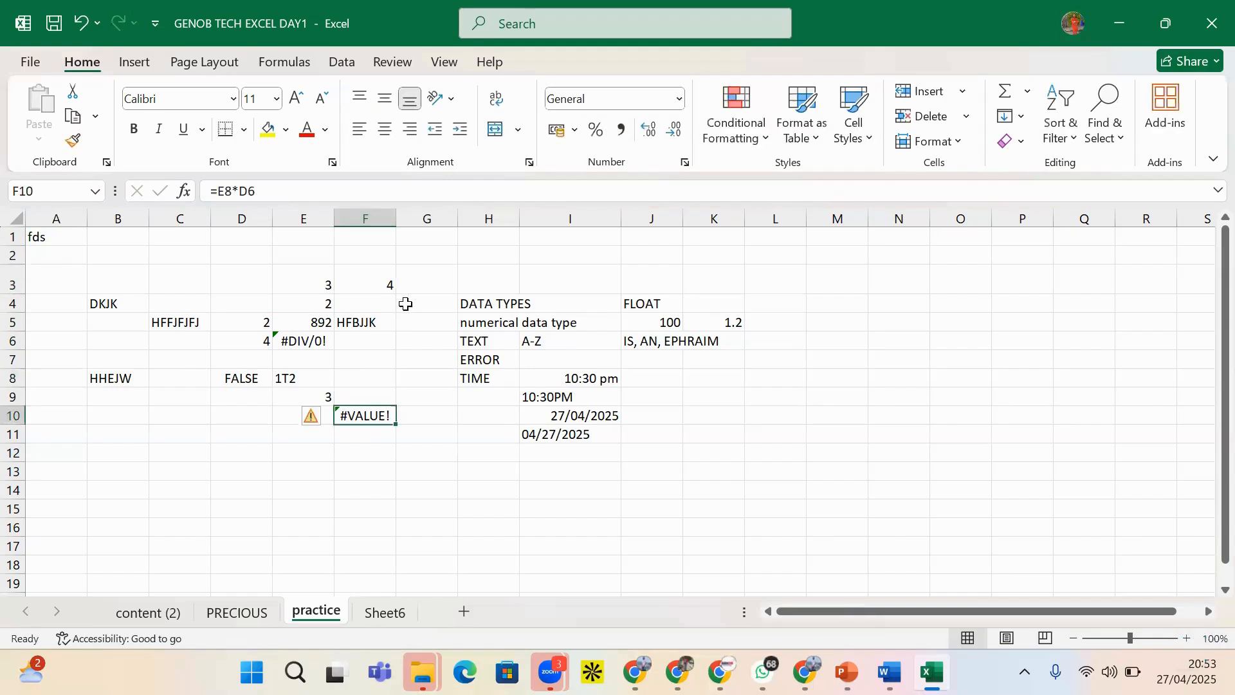
click(410, 302)
click(414, 279)
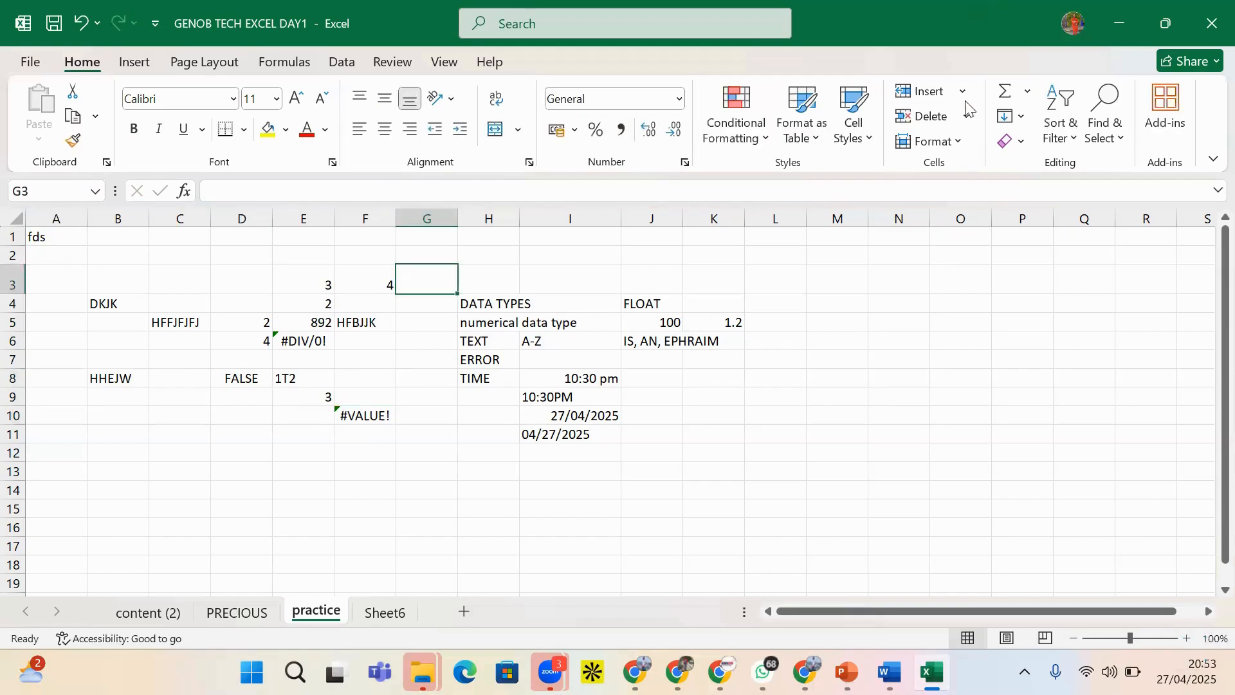
click(1002, 94)
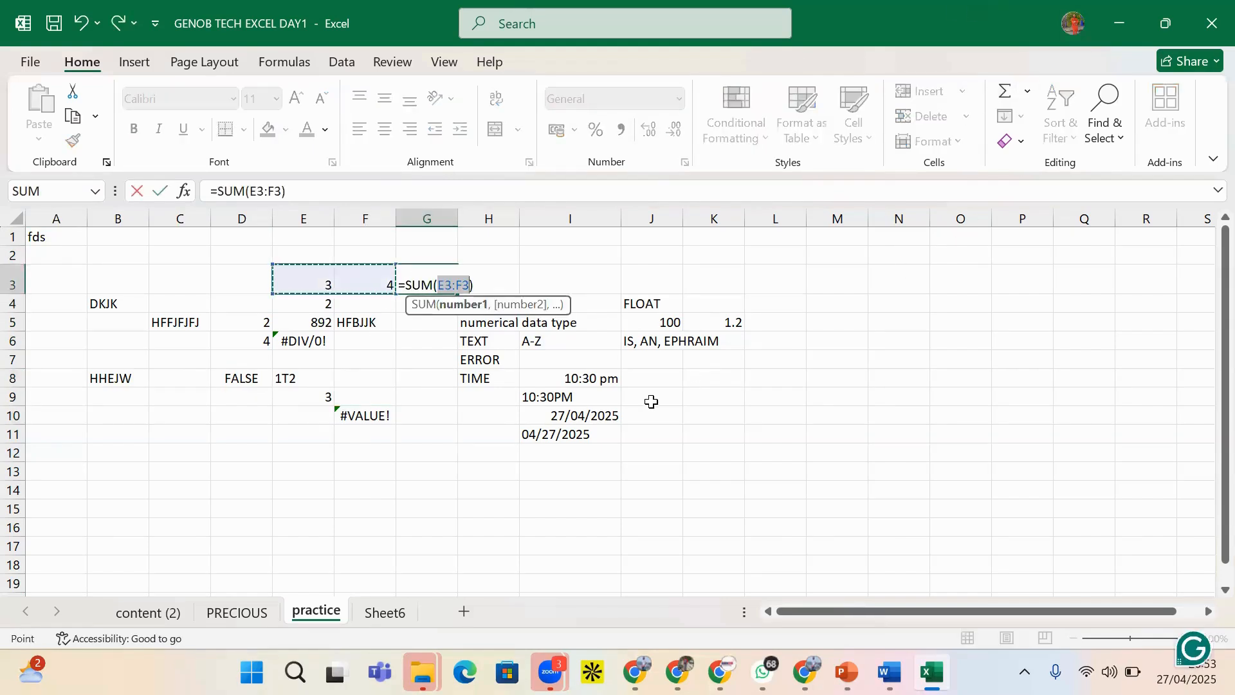
key(Return)
- Select A2:K11 and enable Minimum and Numerical Count among the status bar statistics
drag(64, 254, 692, 448)
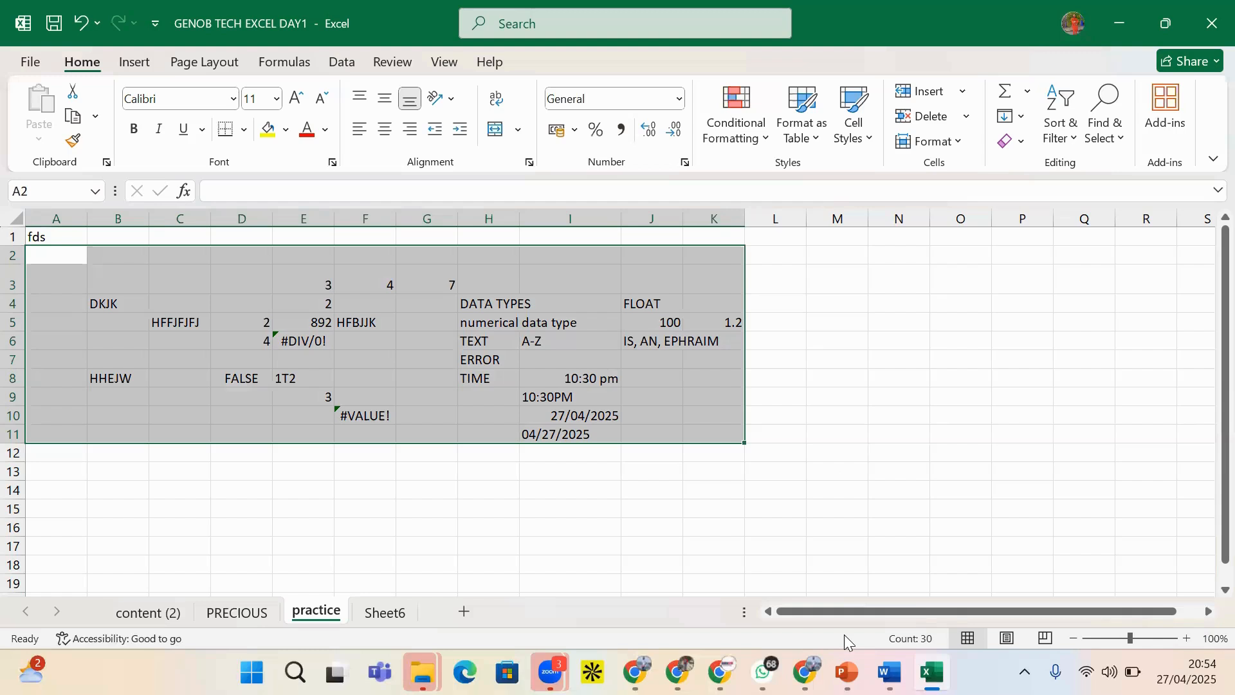
right_click(826, 638)
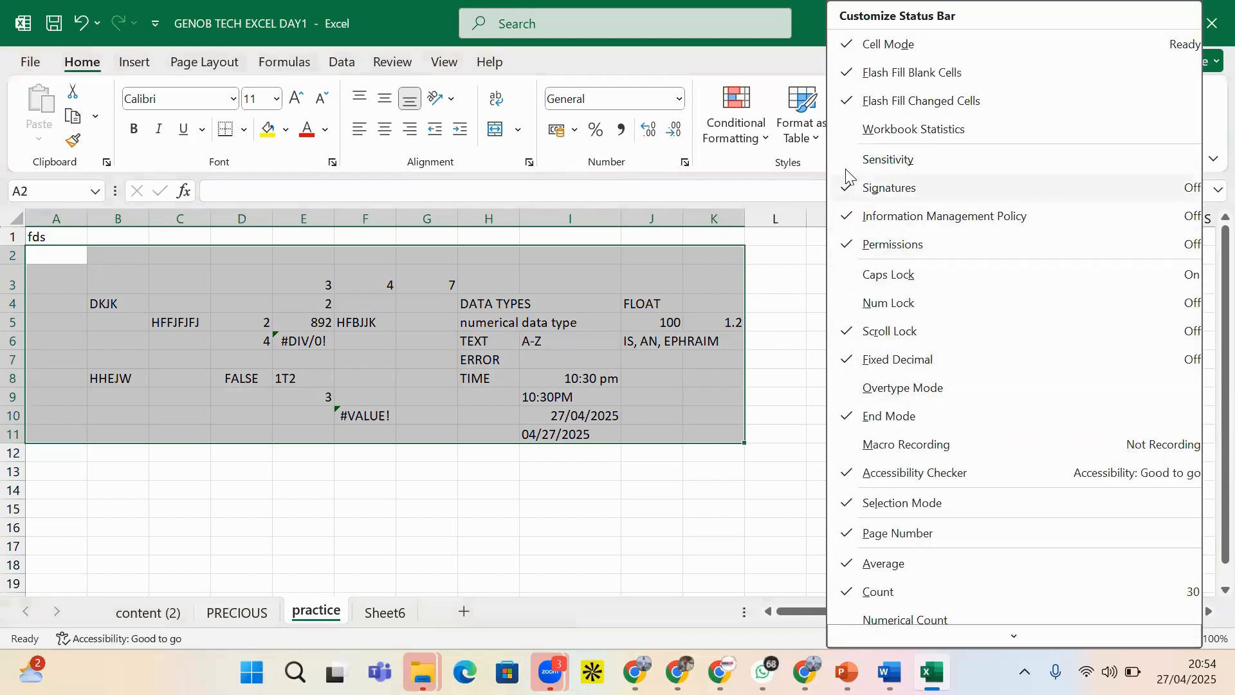
scroll(849, 474, down, 3)
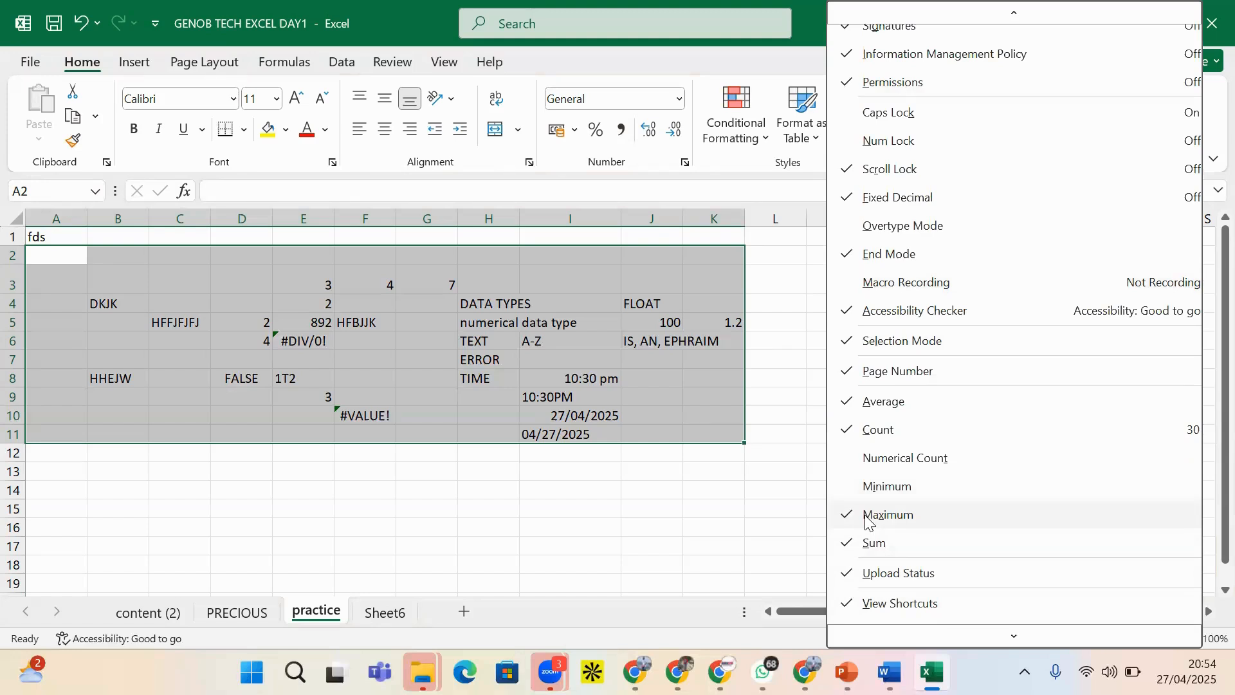
click(873, 484)
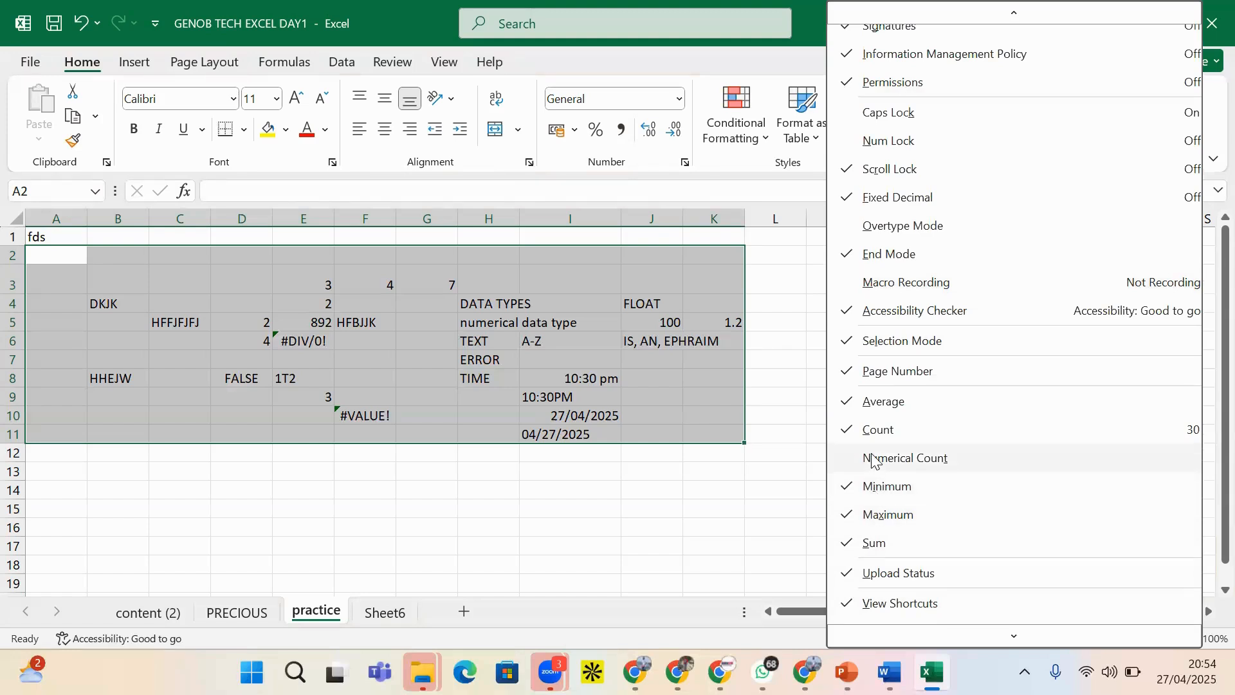
click(874, 459)
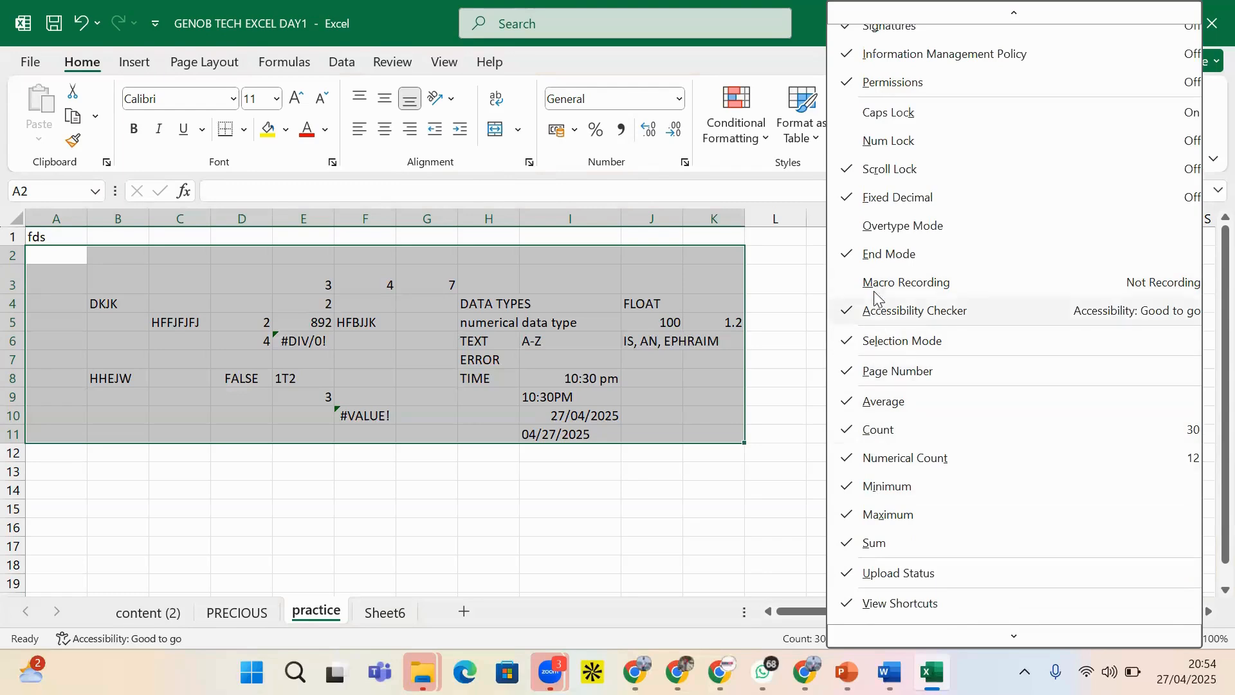
scroll(870, 263, up, 3)
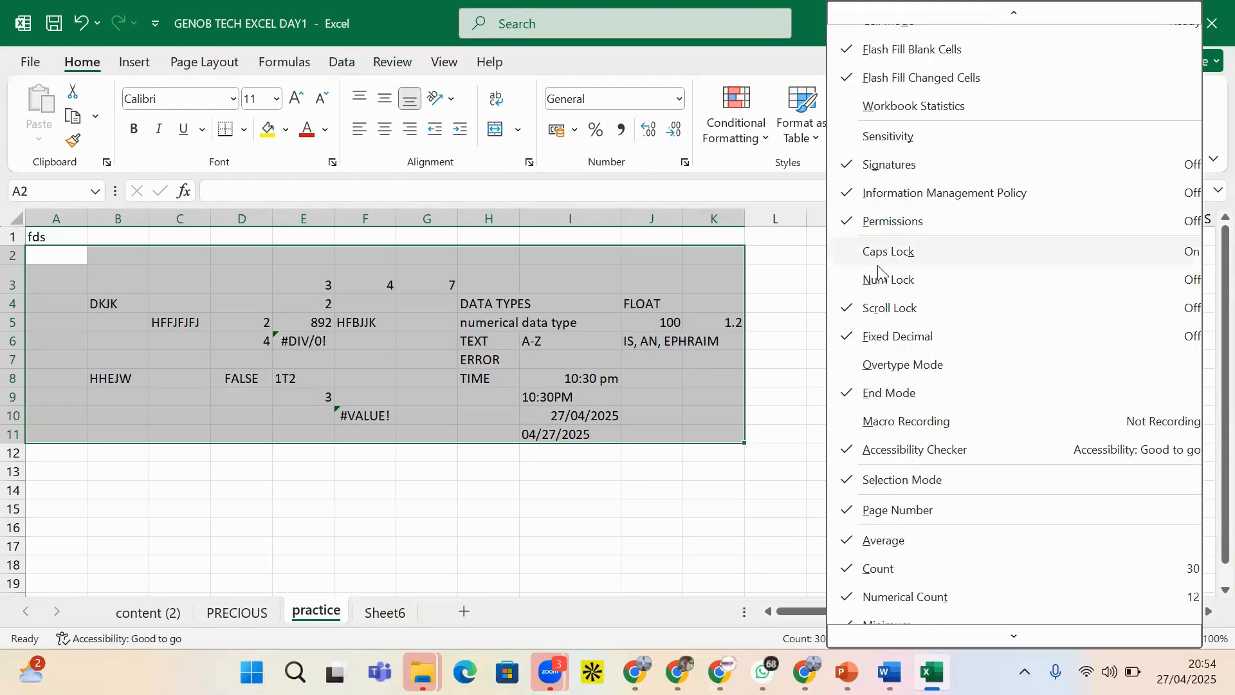
click(825, 534)
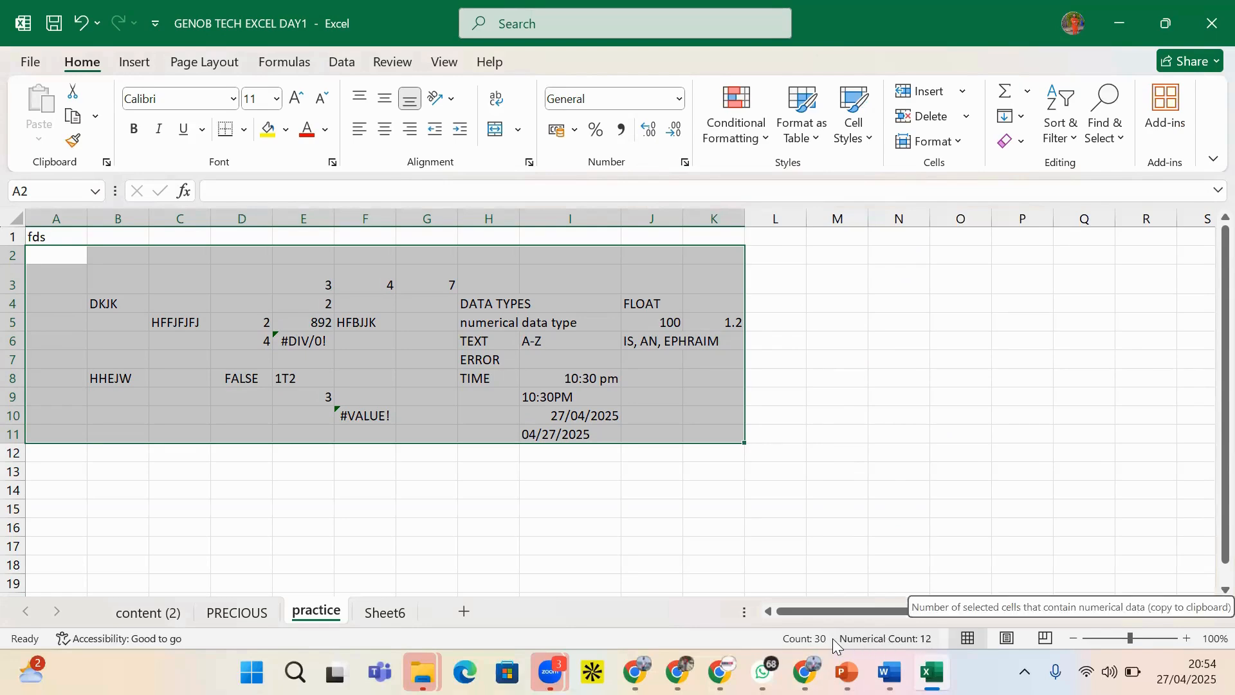
- Select E3:I3, B3:N14 and A1:J12 in turn to compare their status bar statistics
click(345, 344)
drag(295, 275, 537, 283)
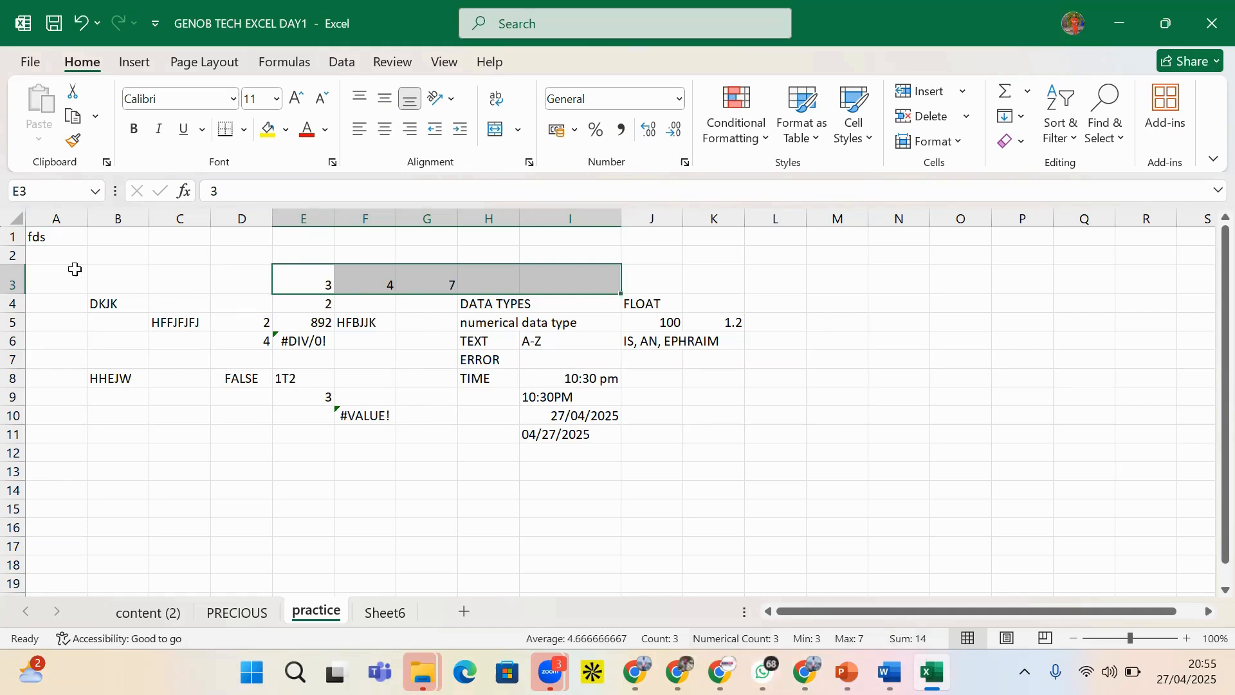
drag(93, 279, 894, 482)
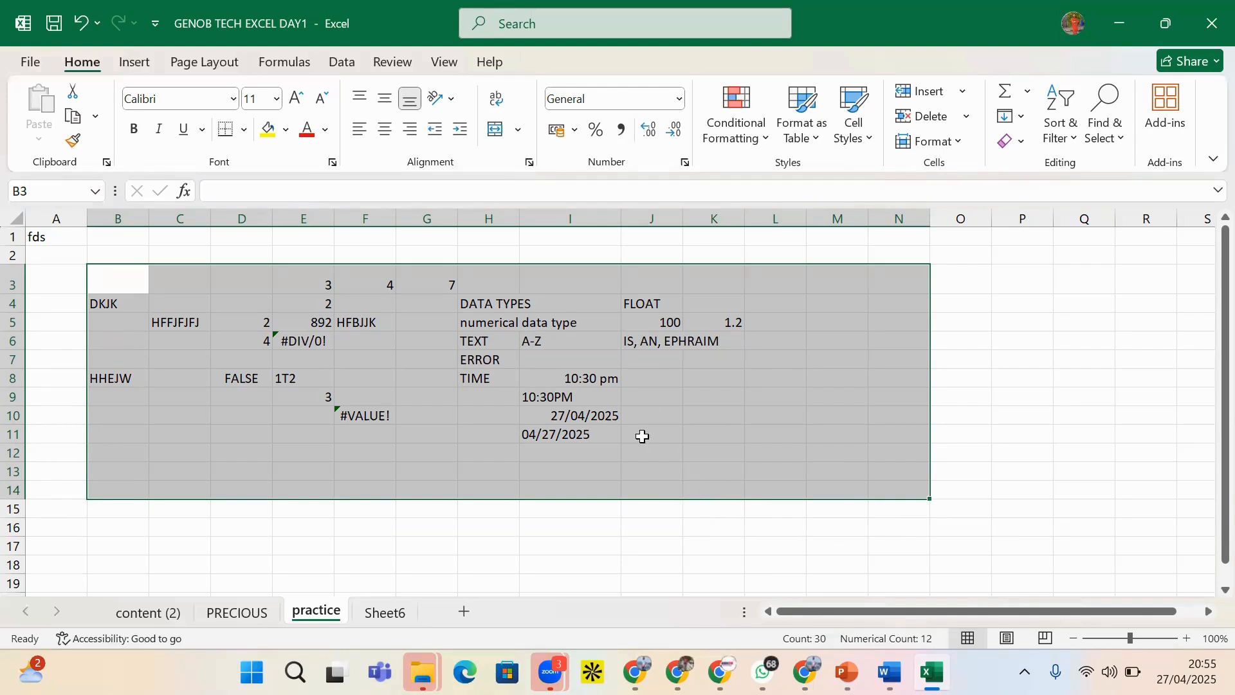
click(648, 482)
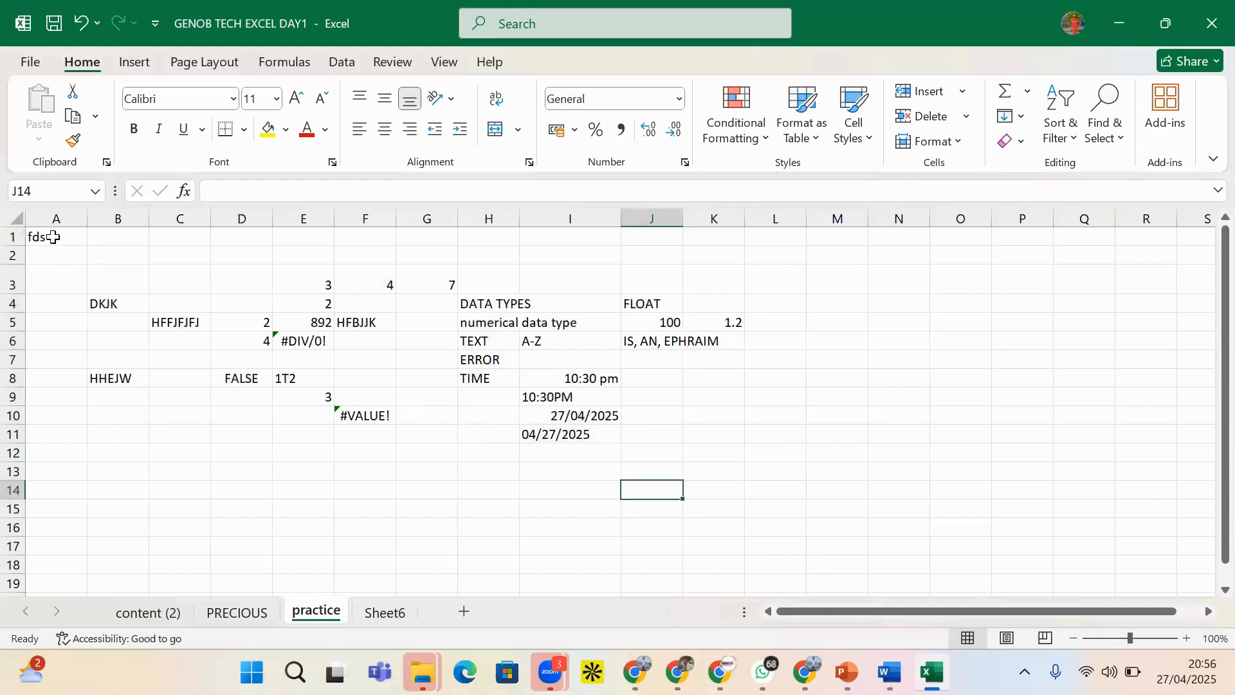
drag(53, 237, 672, 453)
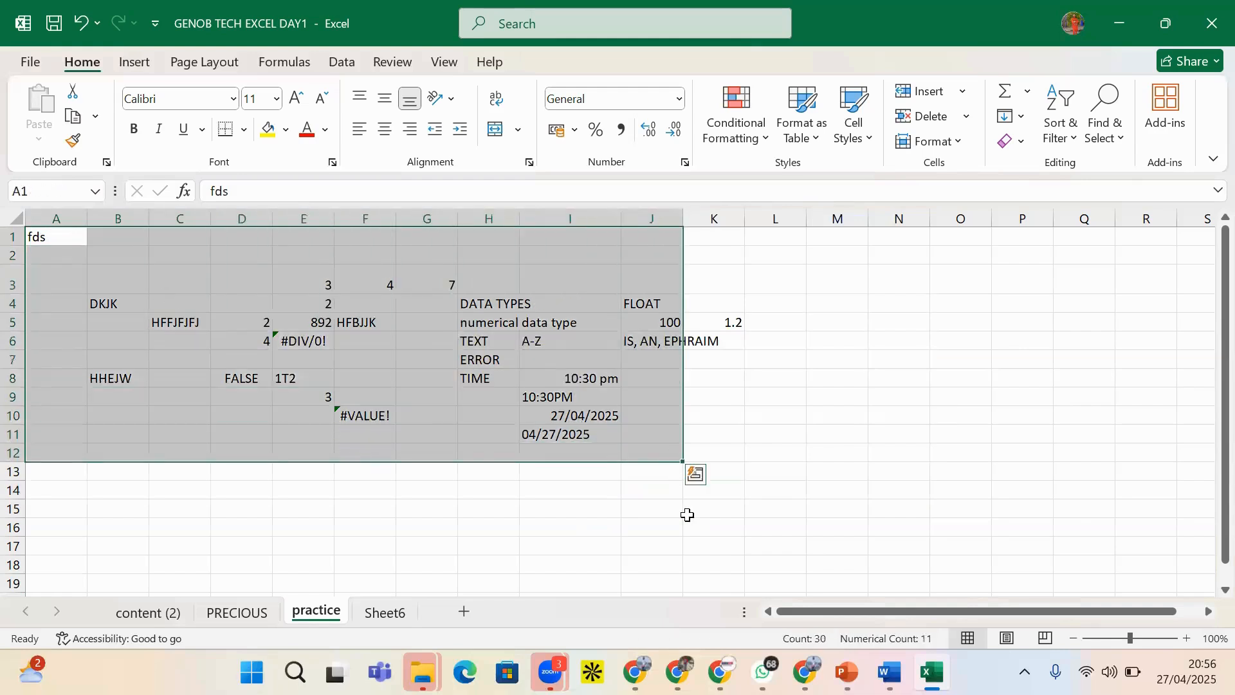
- Switch to the Program Slide presentation in PowerPoint and read the Excel course outline on slide 10
mouse_move(847, 672)
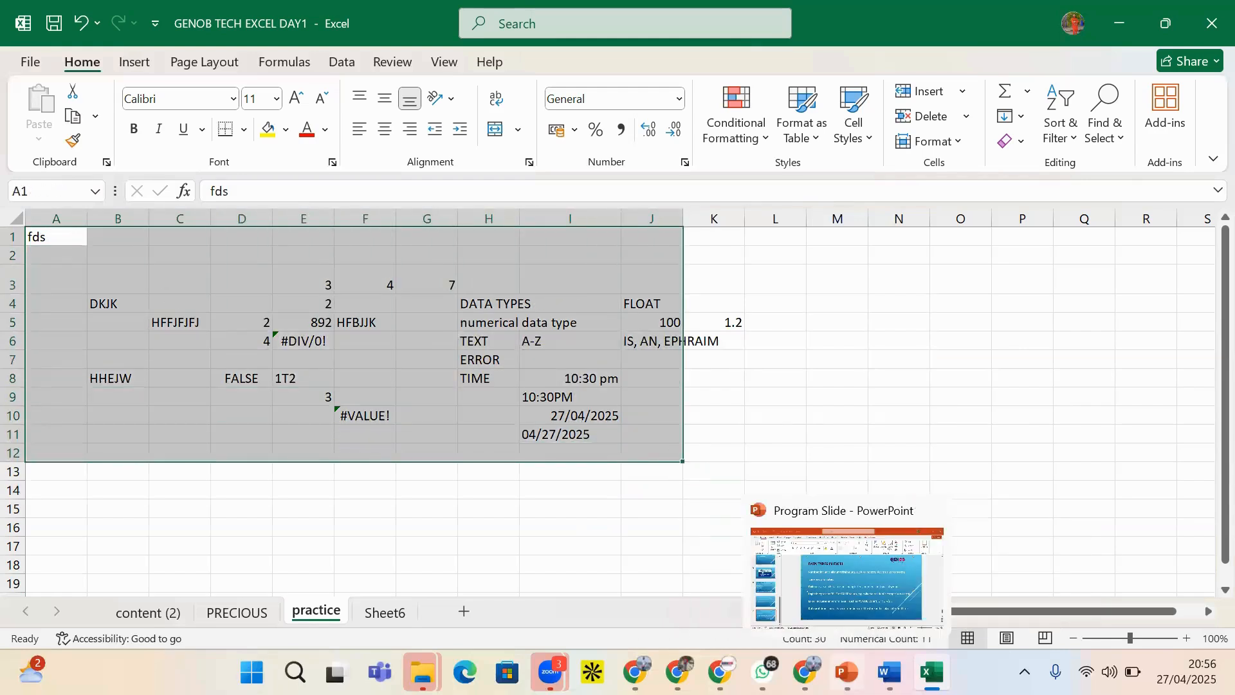
click(847, 672)
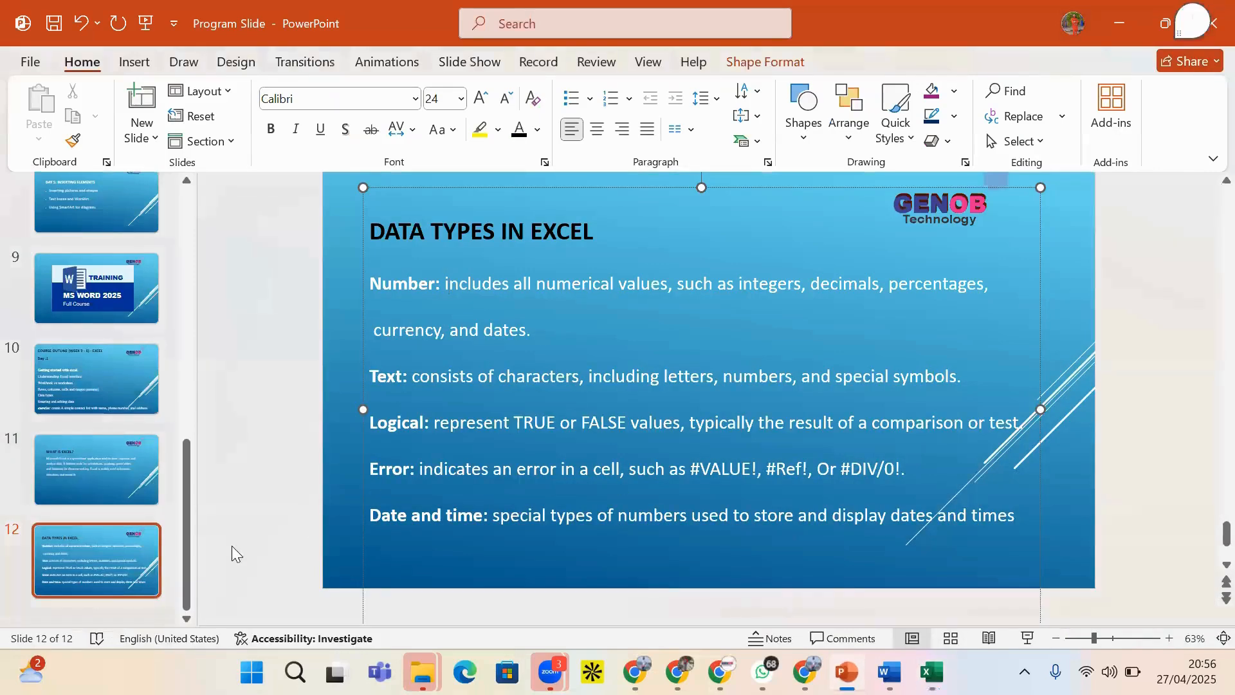
click(118, 389)
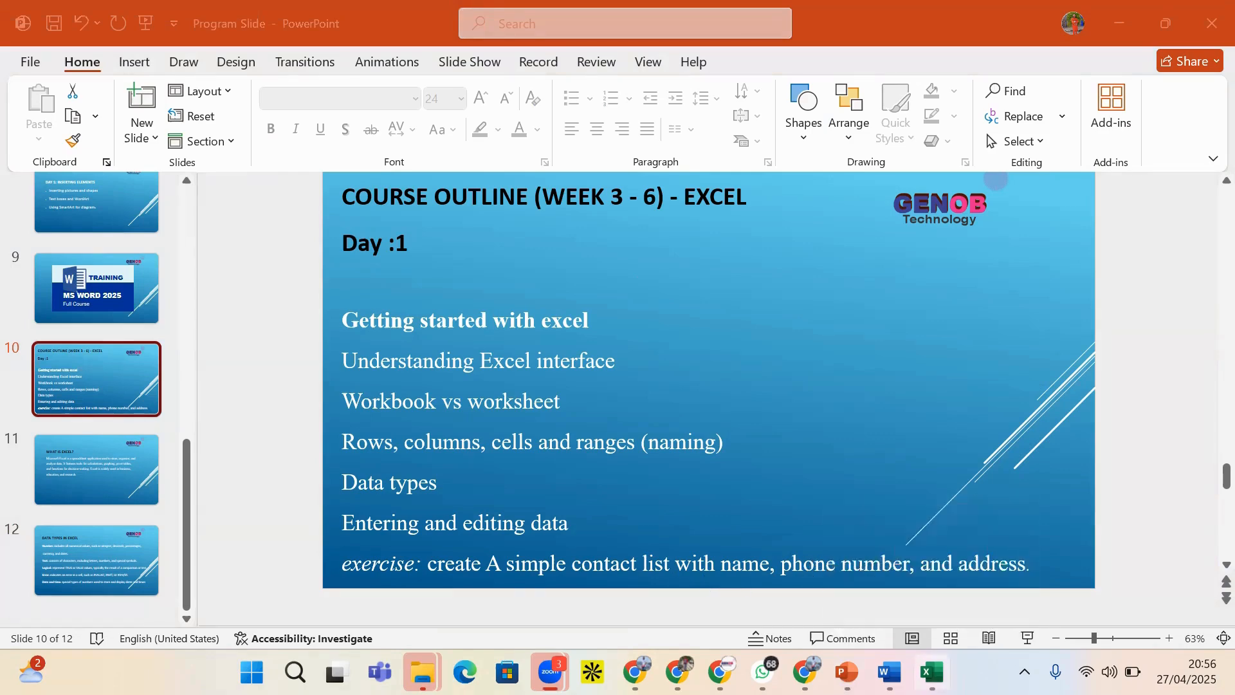
- Return to the Excel workbook and enter the contact list heading NAME in L11
click(932, 672)
click(734, 454)
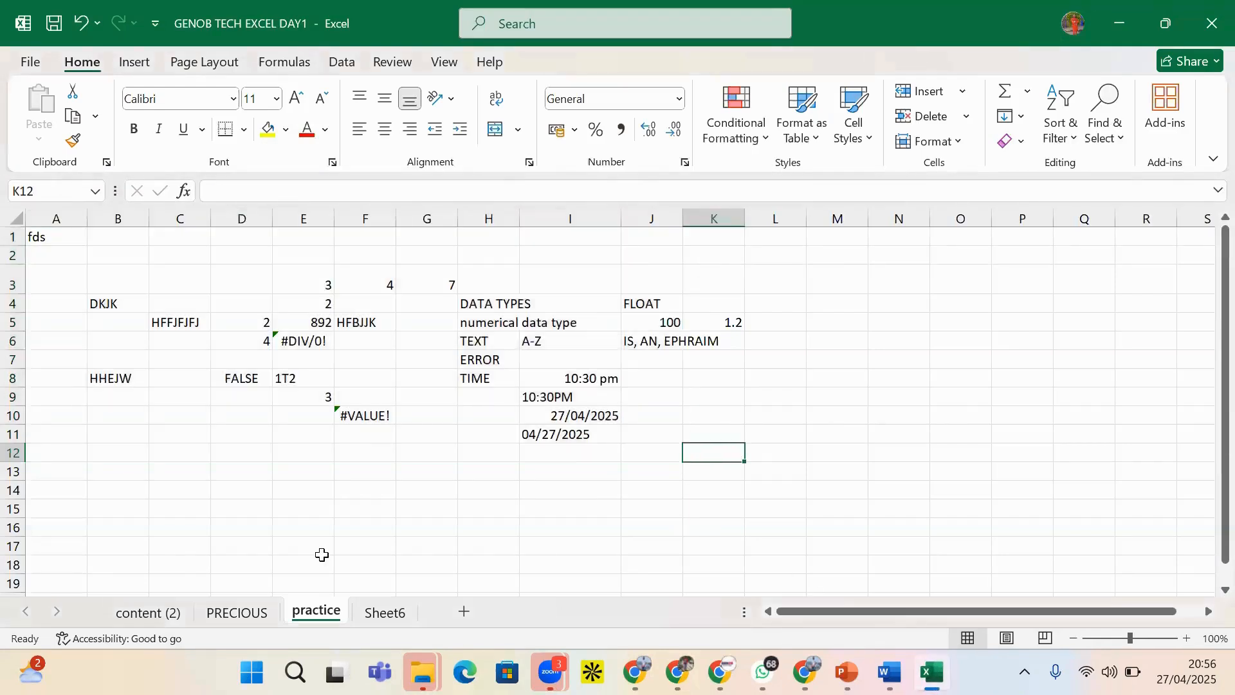
click(751, 431)
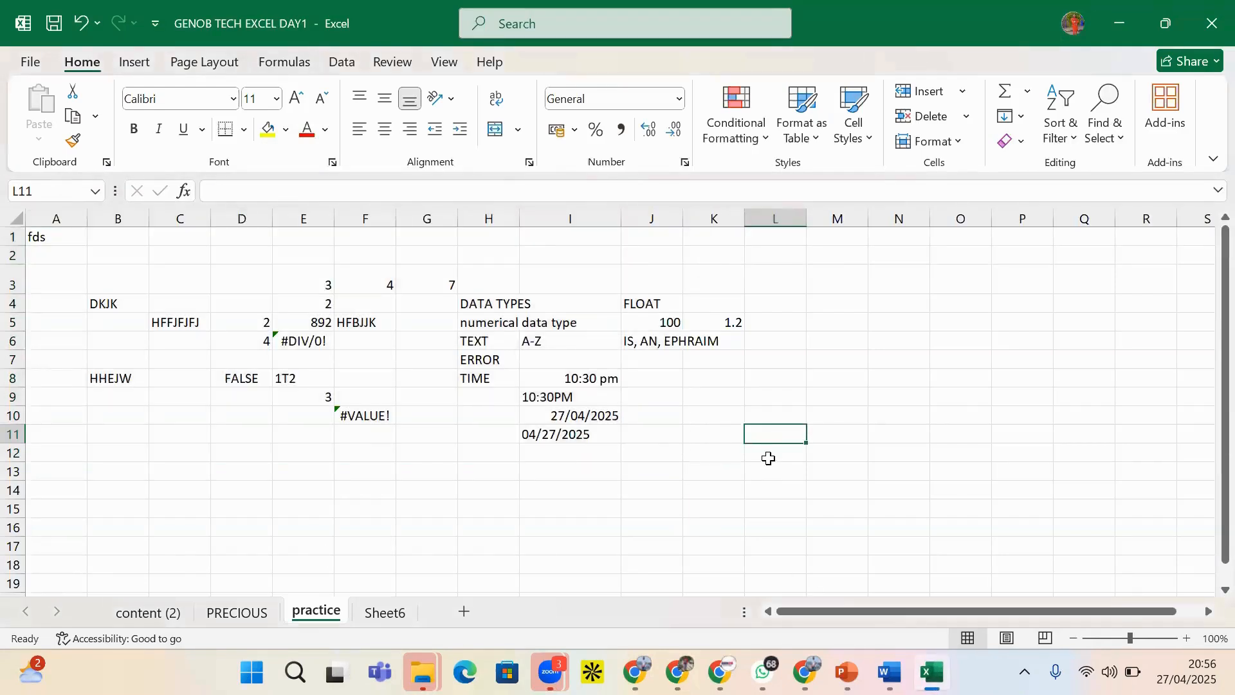
text(NA)
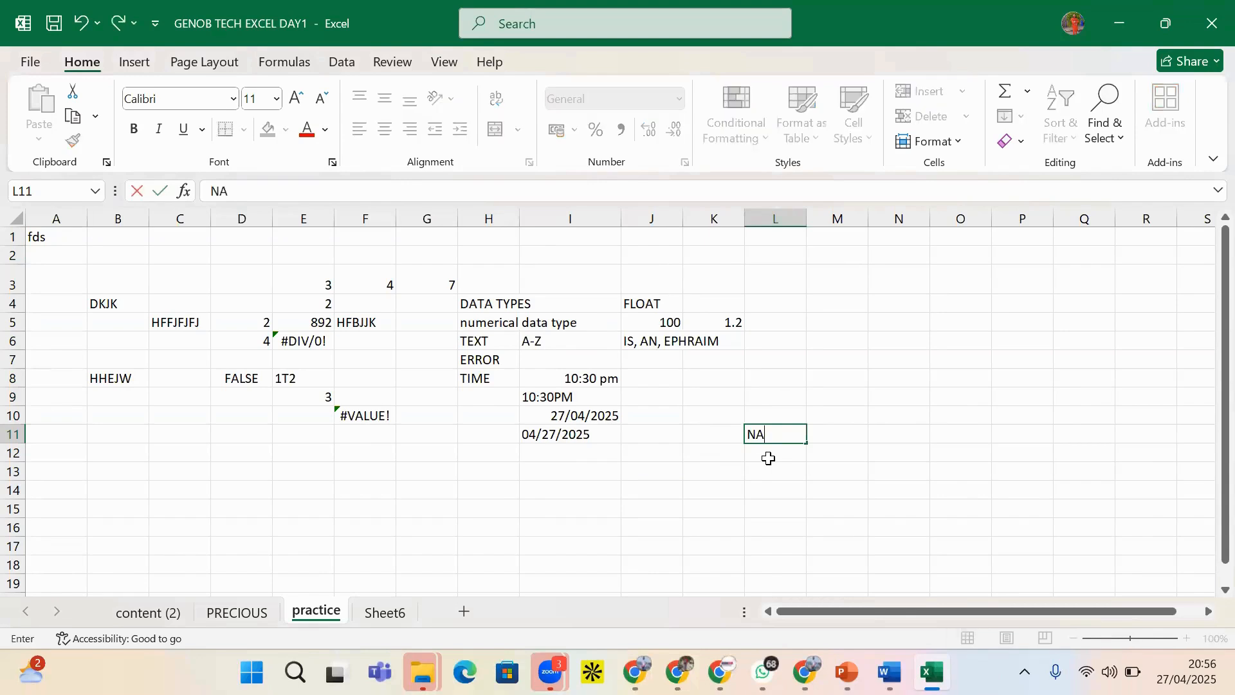
text(ME)
key(ctrl+Return)
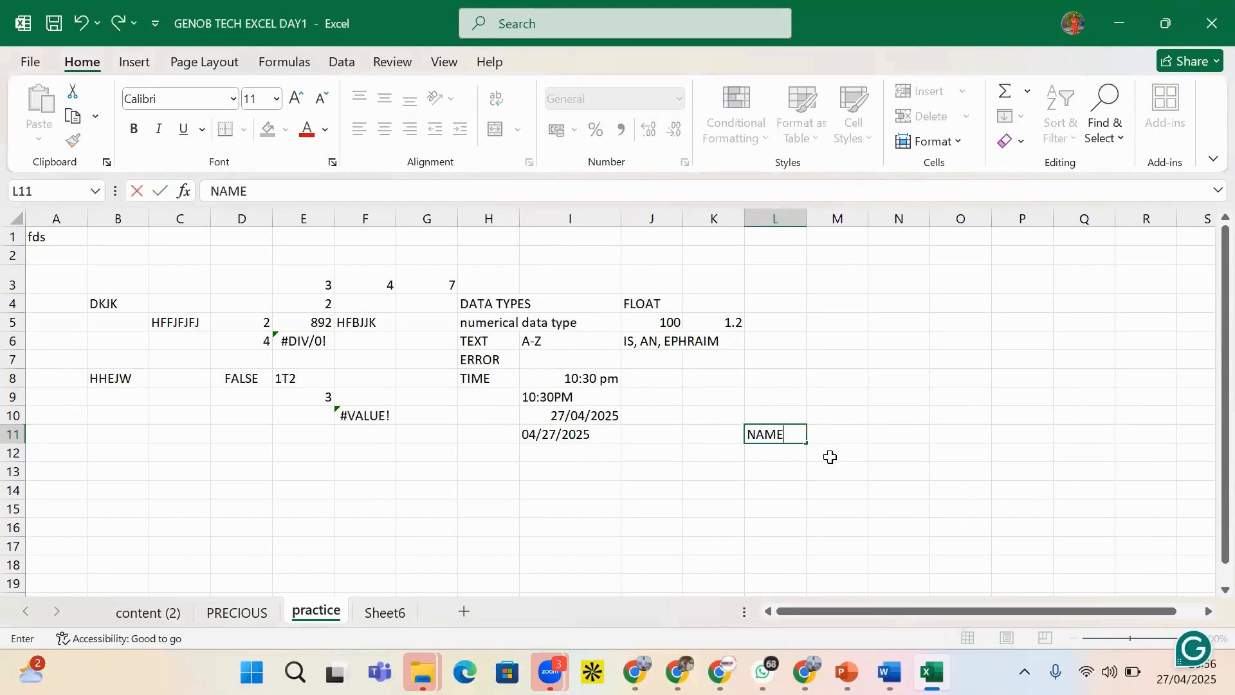
click(841, 435)
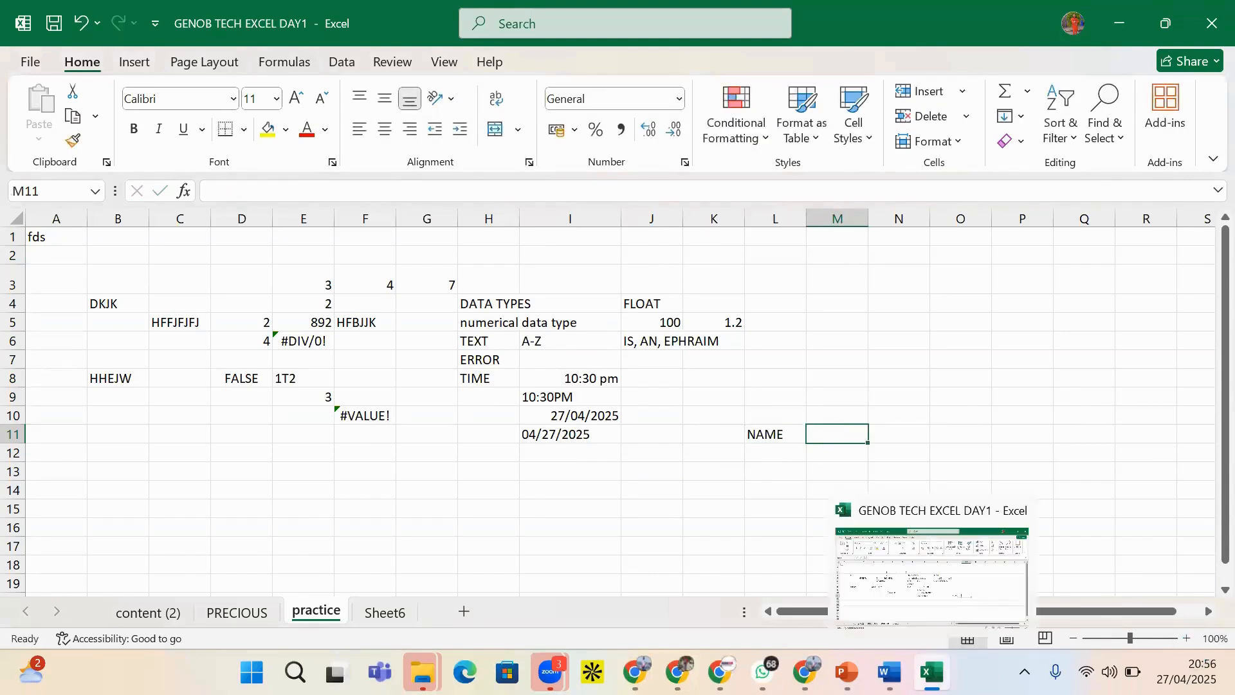
- Recheck the exercise on the PowerPoint slide, return to Excel, and enter the headings PHONE in M11 and ADDRESS in N11
click(847, 672)
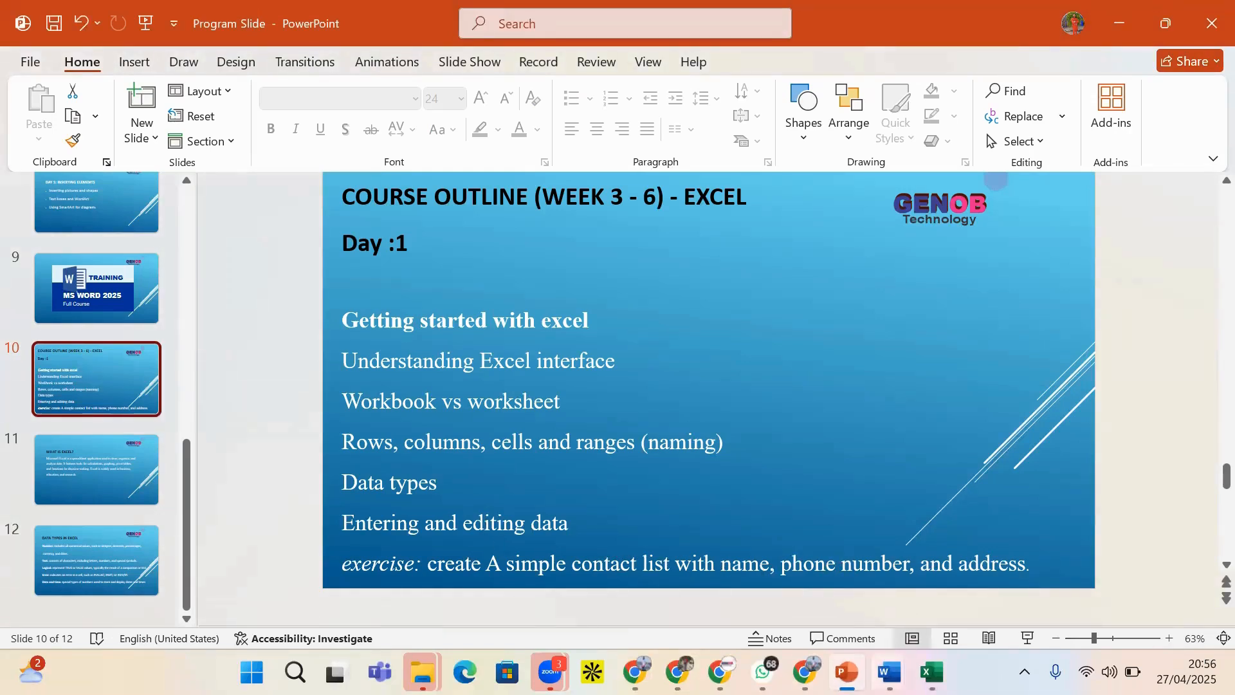
click(932, 672)
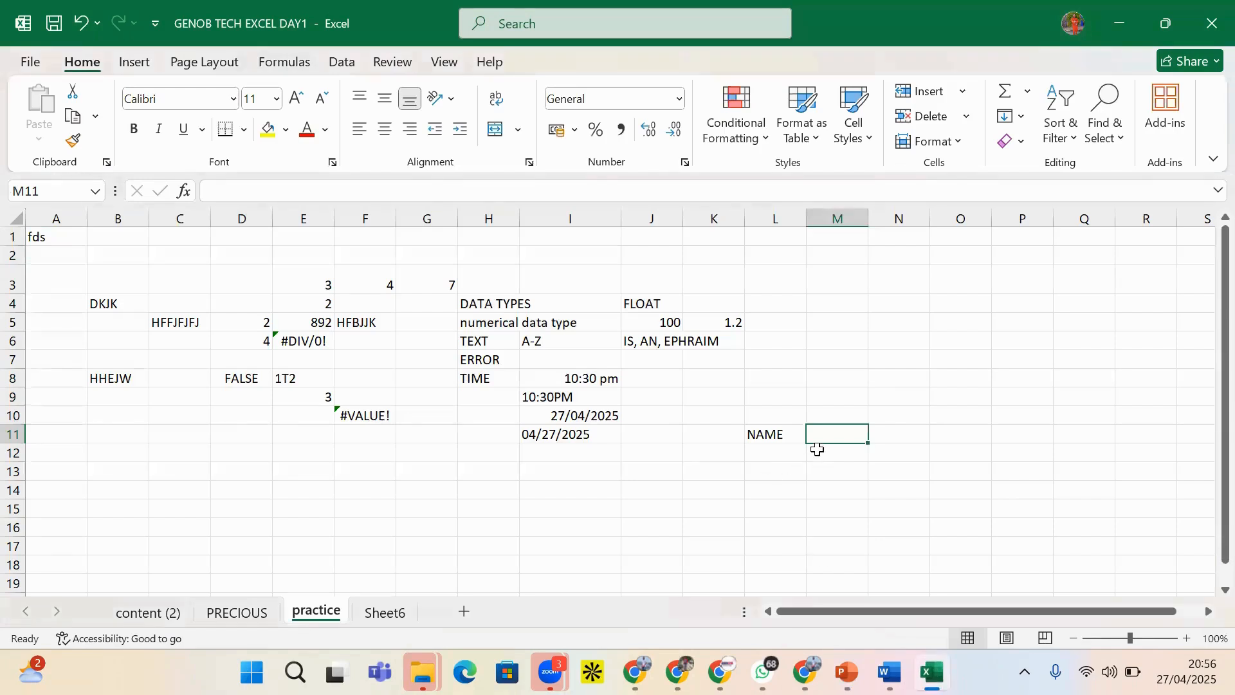
text(PHONE)
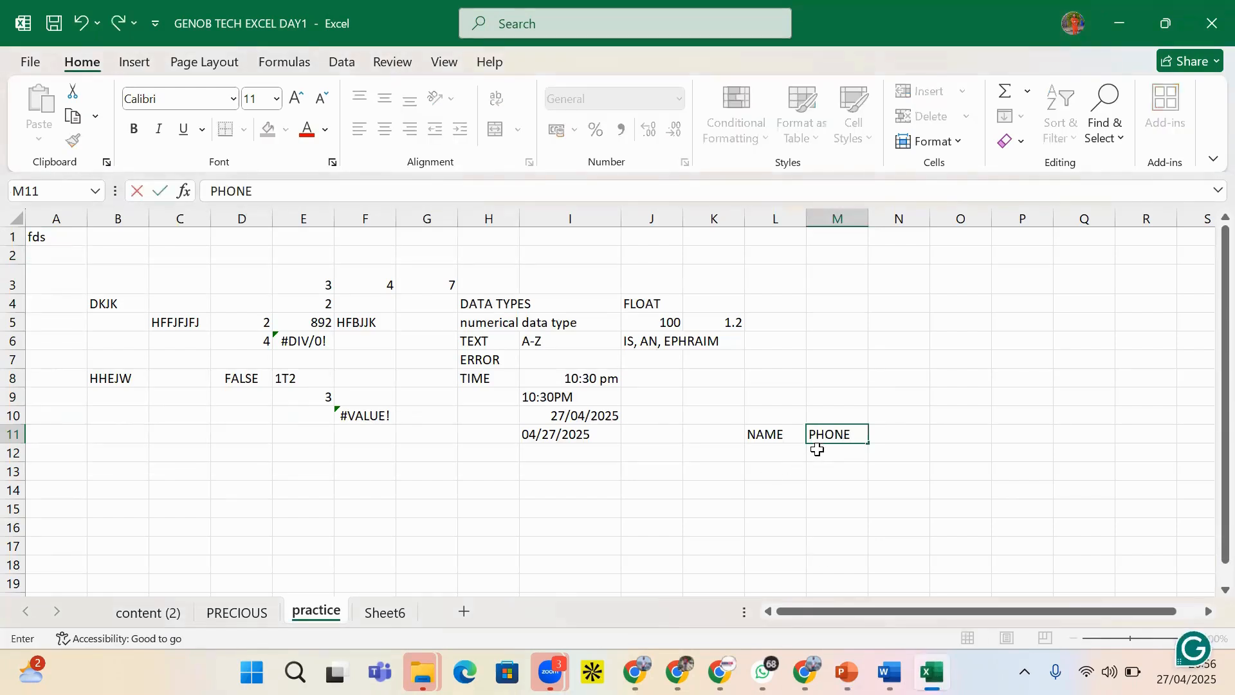
click(920, 434)
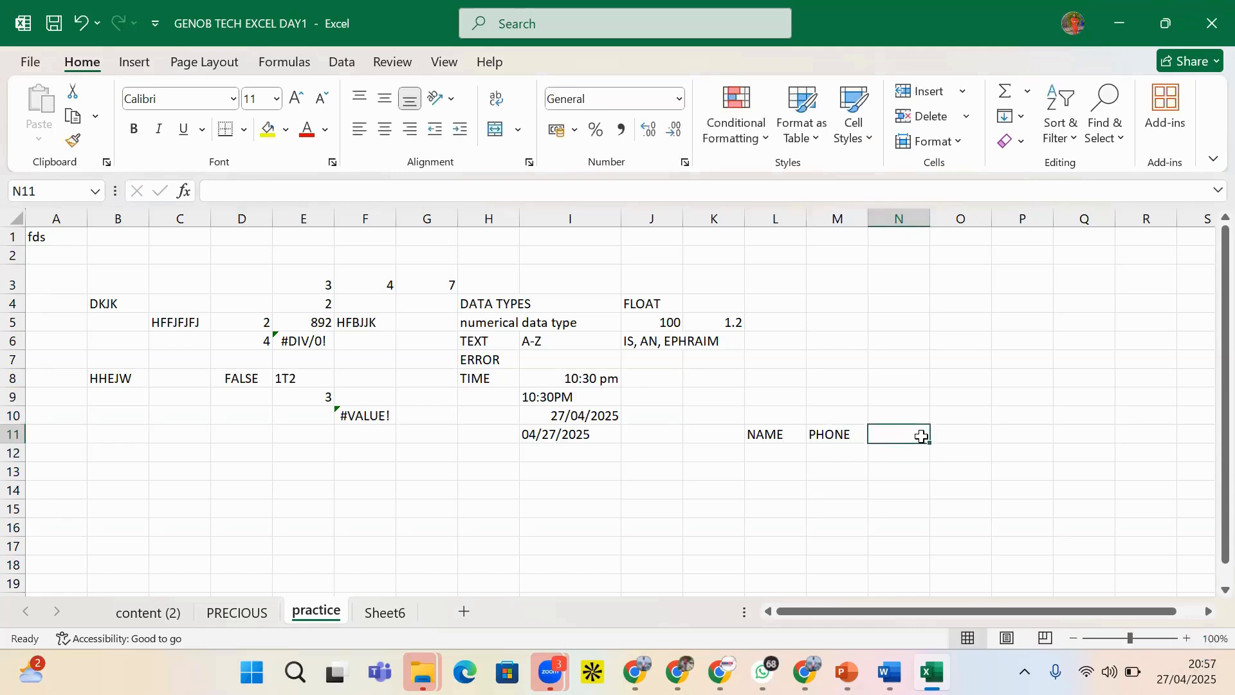
text(ADDRE)
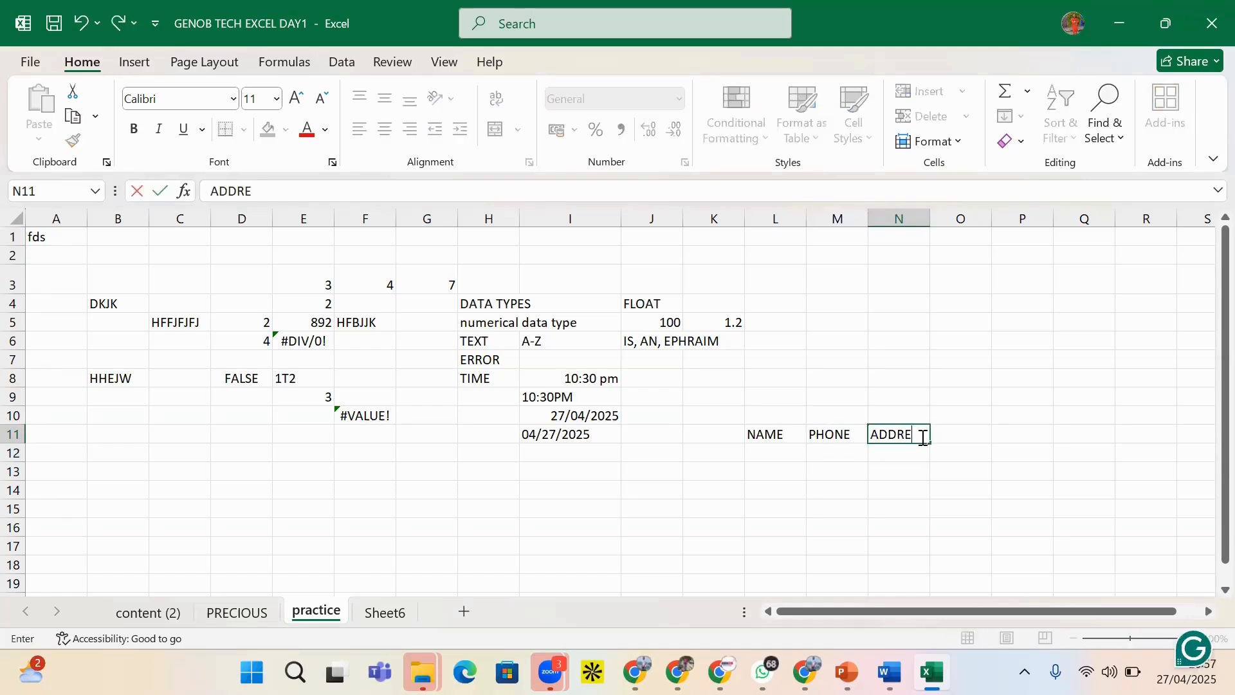
text(SS)
click(830, 477)
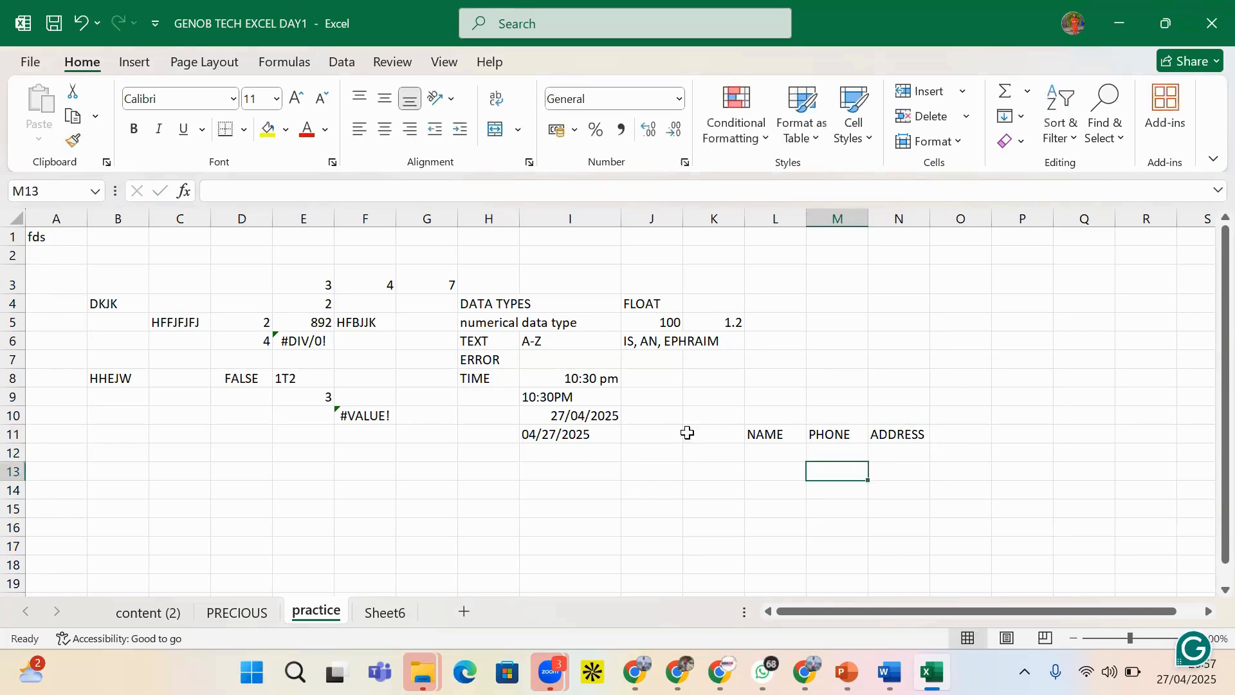
- Apply All Borders to the contact list range L11:N19
click(783, 431)
drag(784, 431, 889, 578)
scroll(880, 538, down, 1)
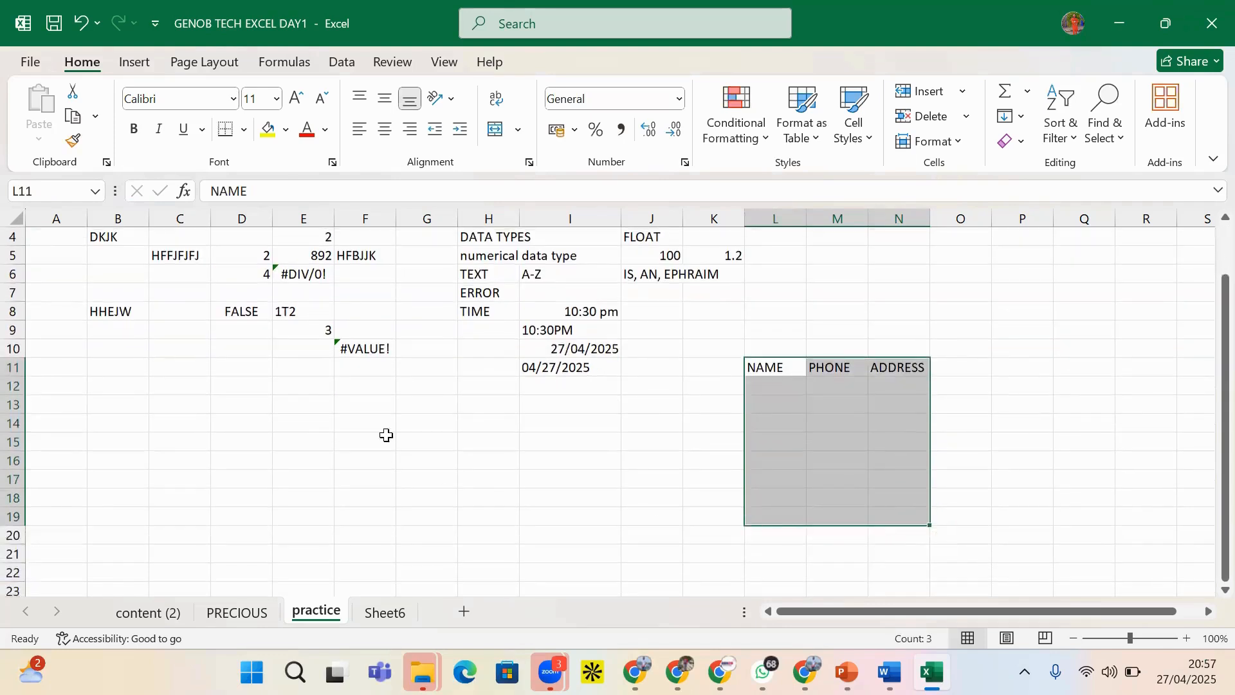
click(245, 131)
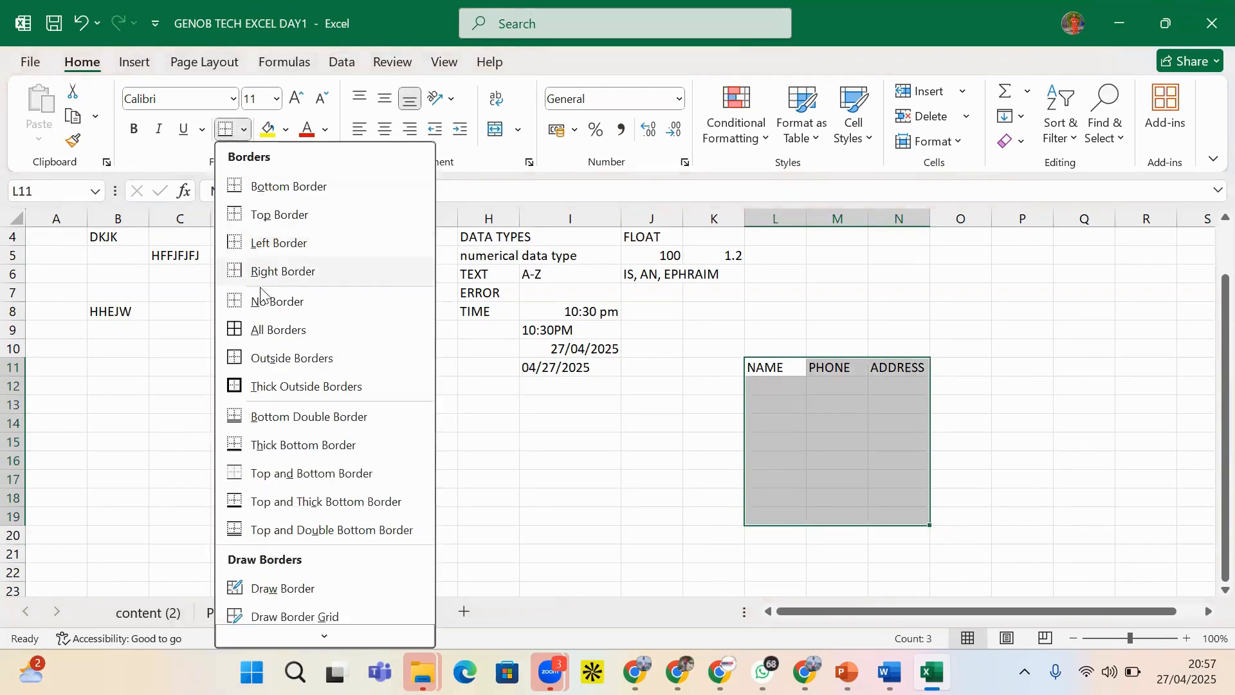
click(272, 331)
click(888, 497)
- Fill the contact list header cells L11:N11 with the standard red color
click(777, 368)
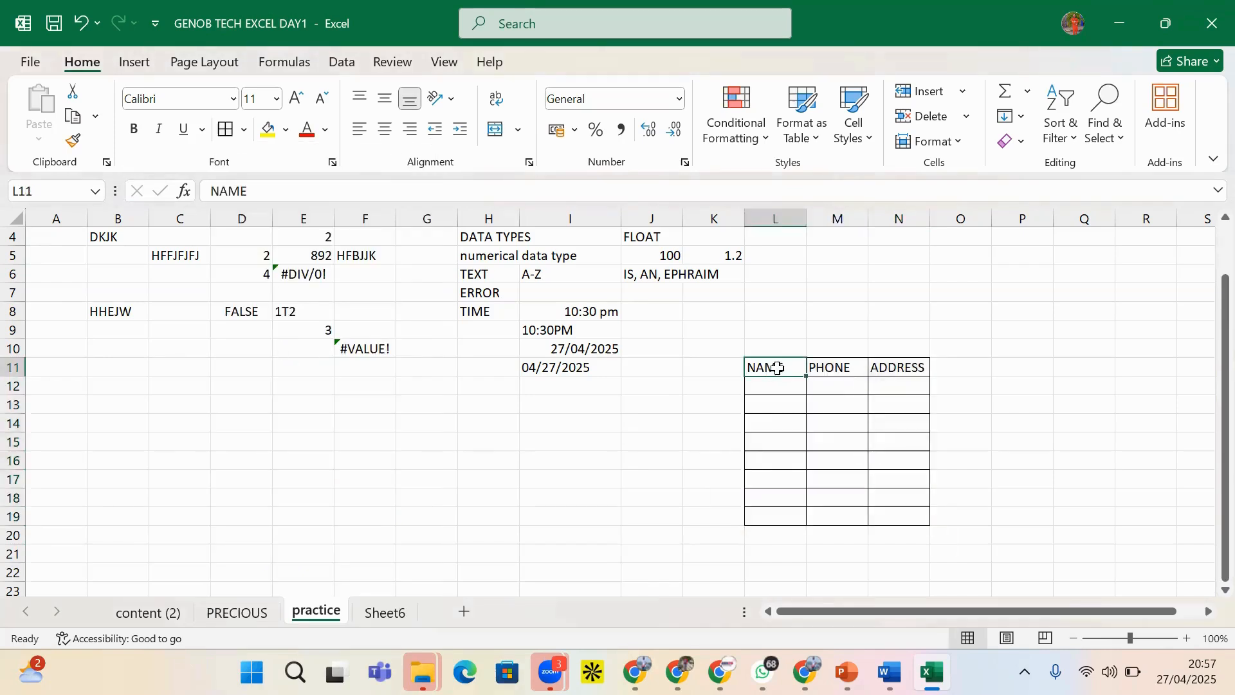
drag(778, 368, 900, 366)
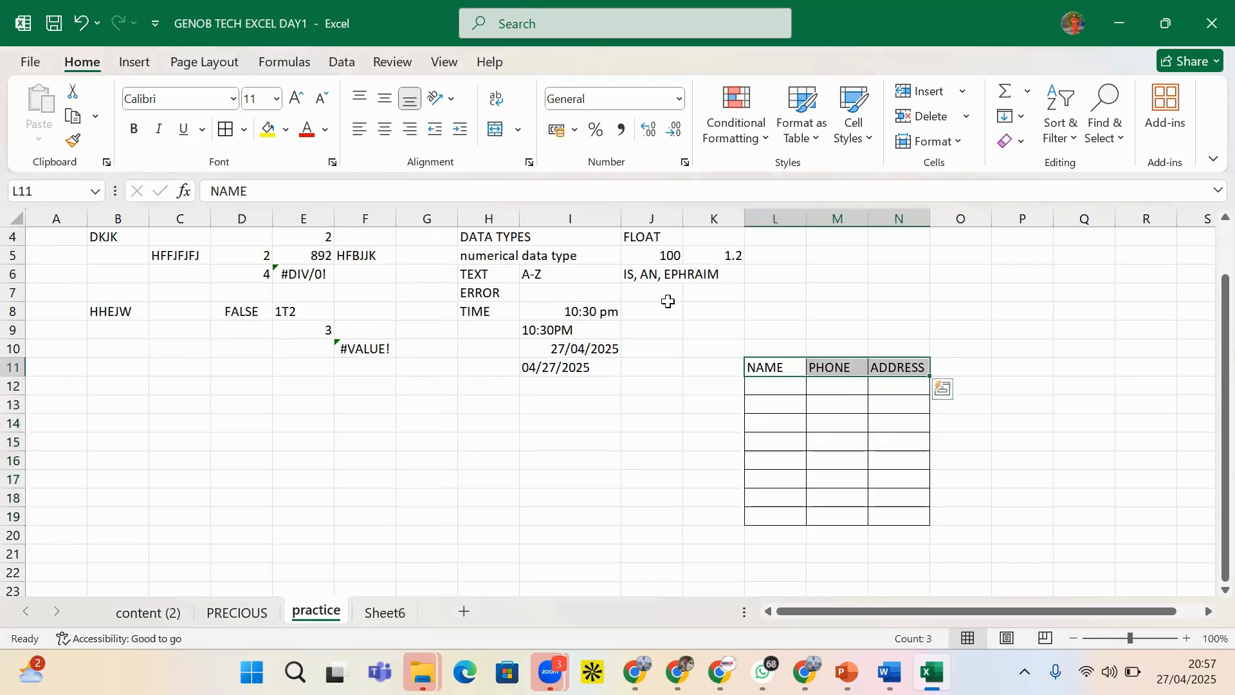
click(286, 131)
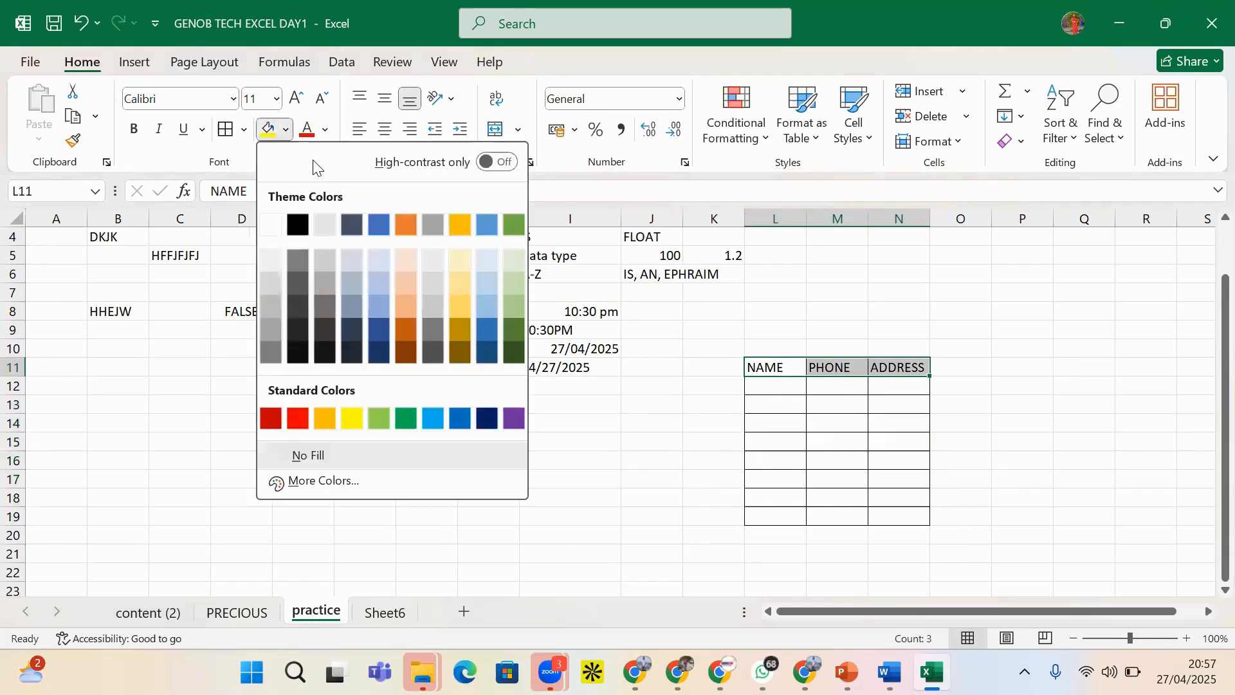
click(296, 420)
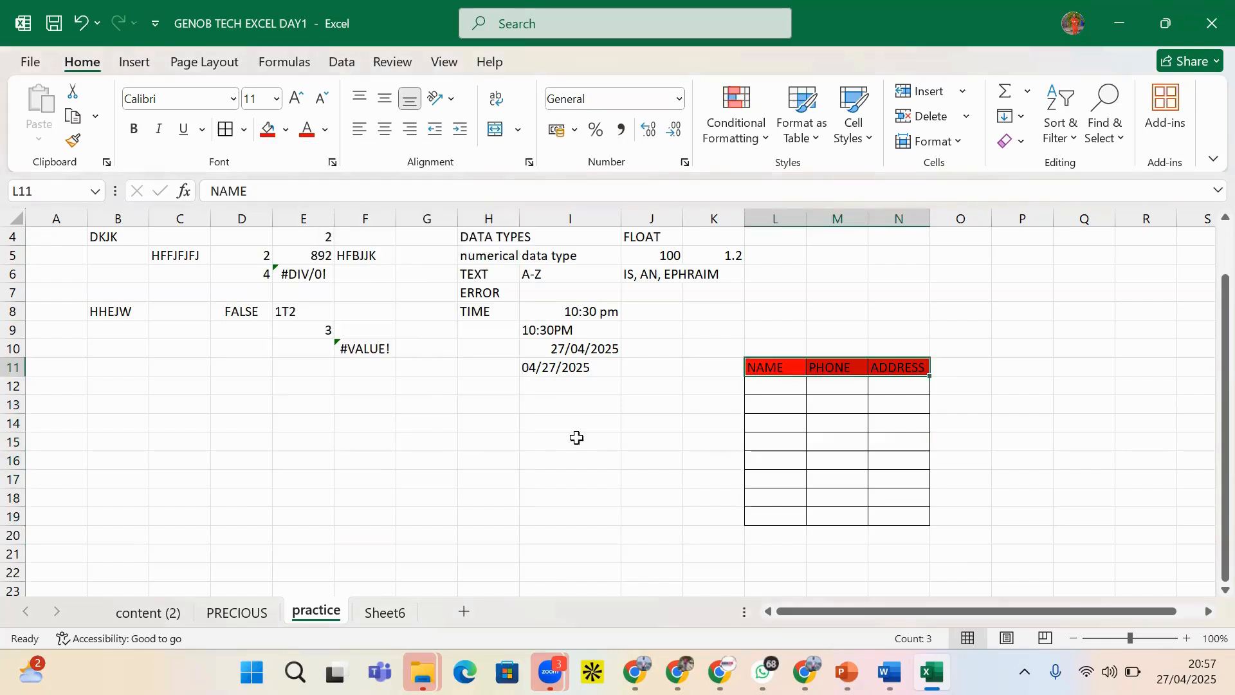
- Format the NAME, PHONE and ADDRESS header text in L11:N11 as white and bold
click(327, 132)
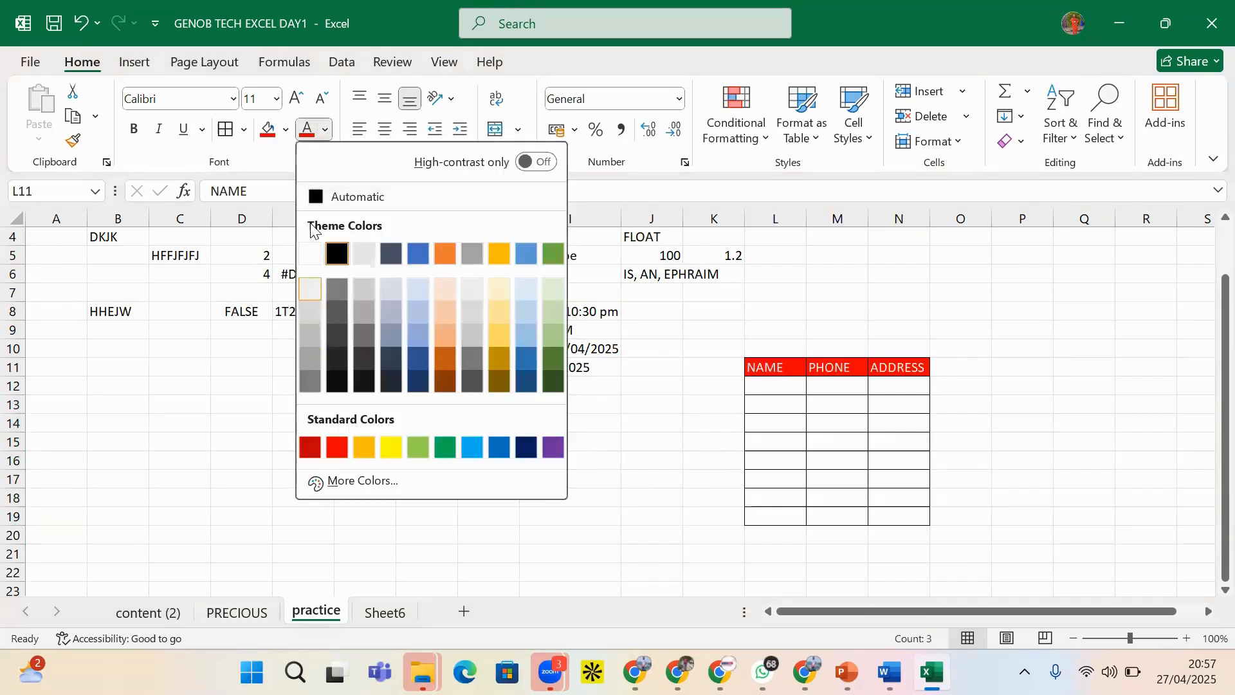
click(308, 255)
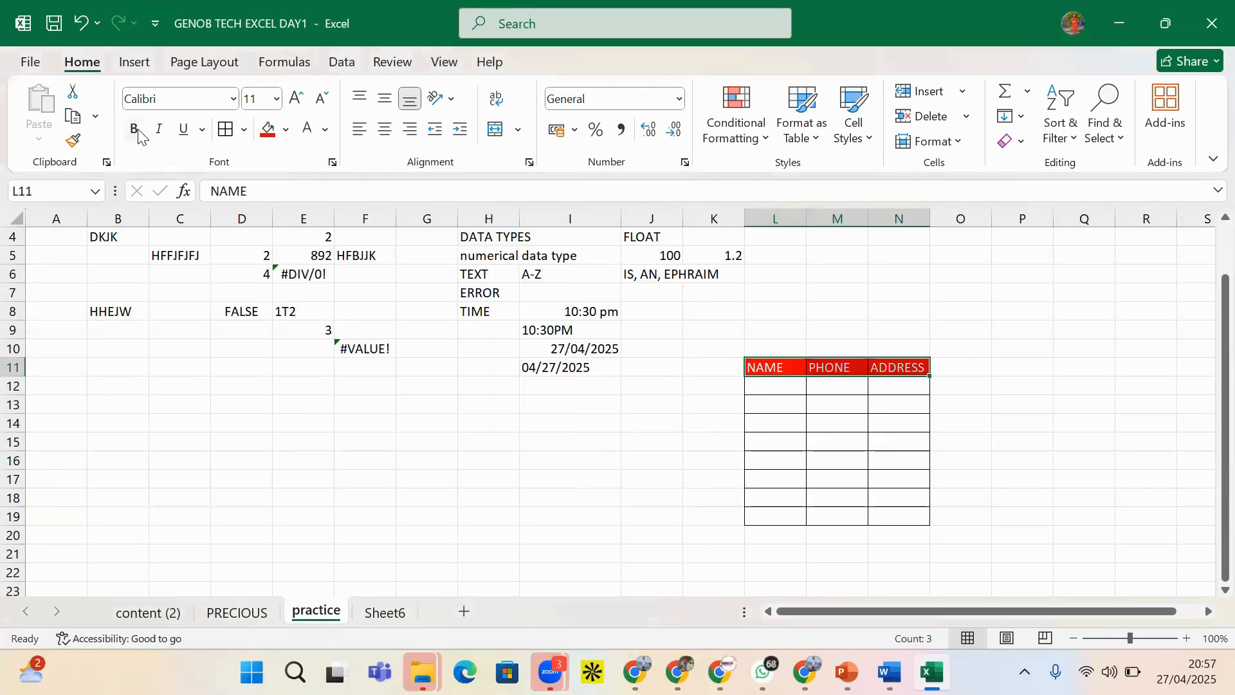
key(ctrl+b)
click(757, 386)
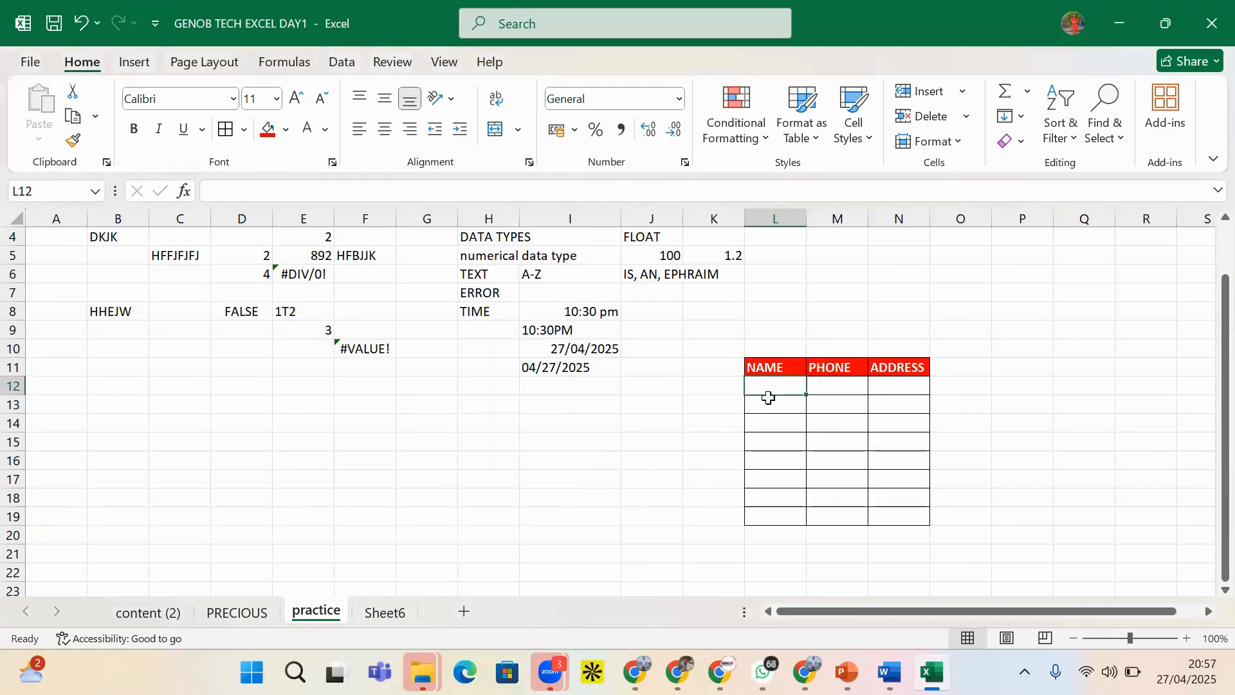
- Widen columns M and N to give the phone and address entries more room, with column N slightly wider than M
click(815, 387)
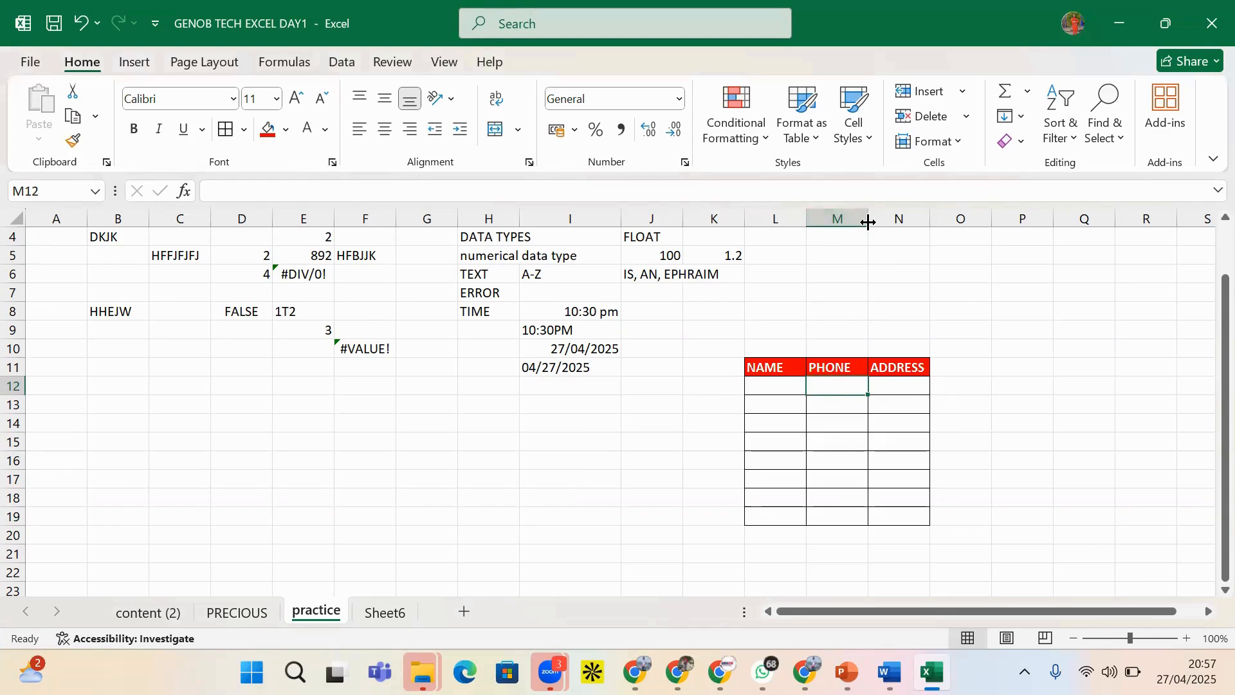
drag(869, 223, 1072, 222)
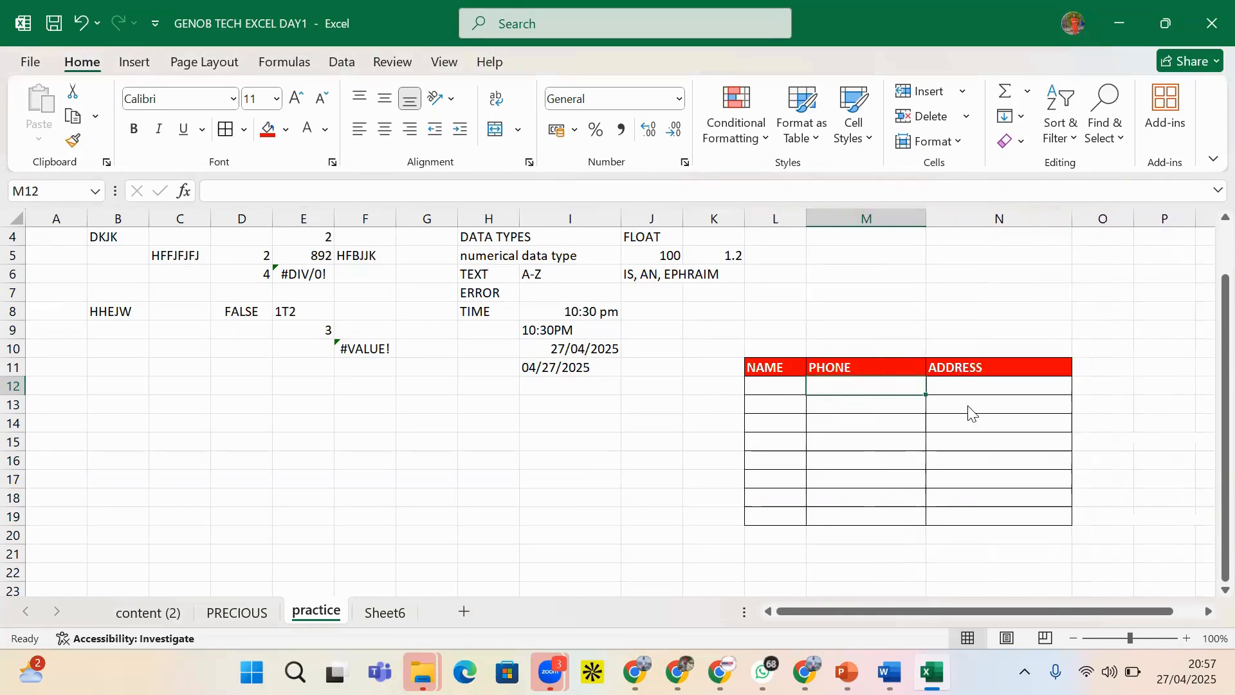
click(962, 384)
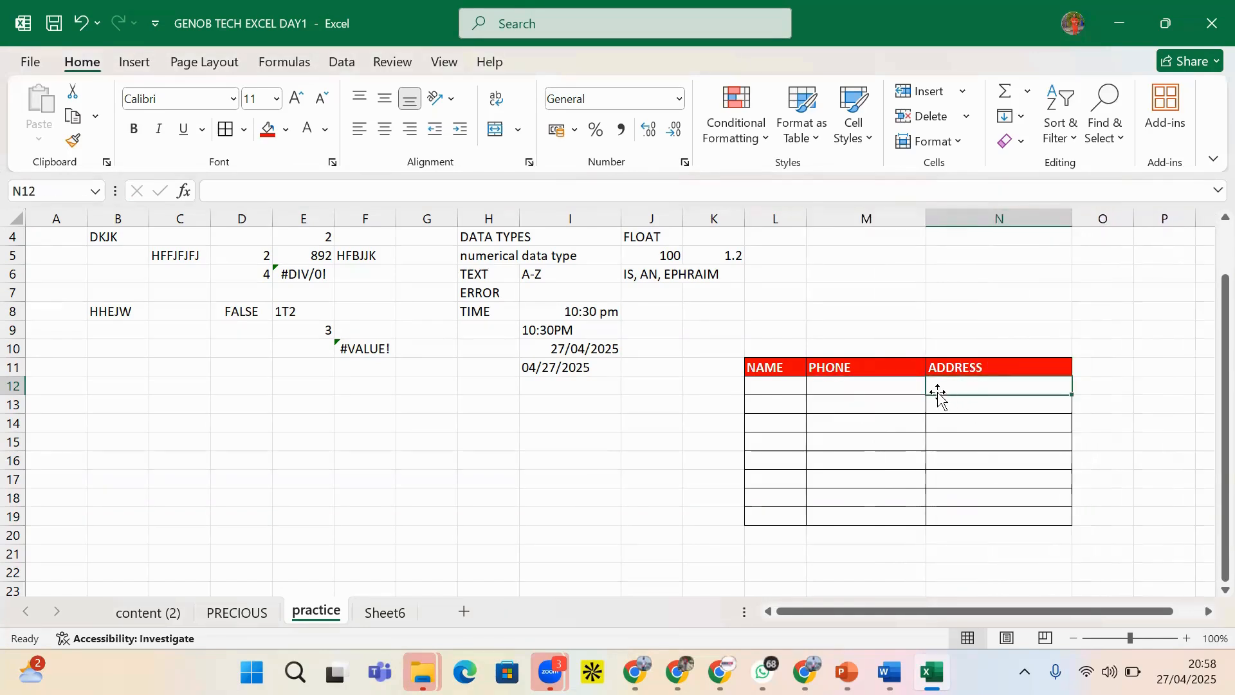
click(874, 392)
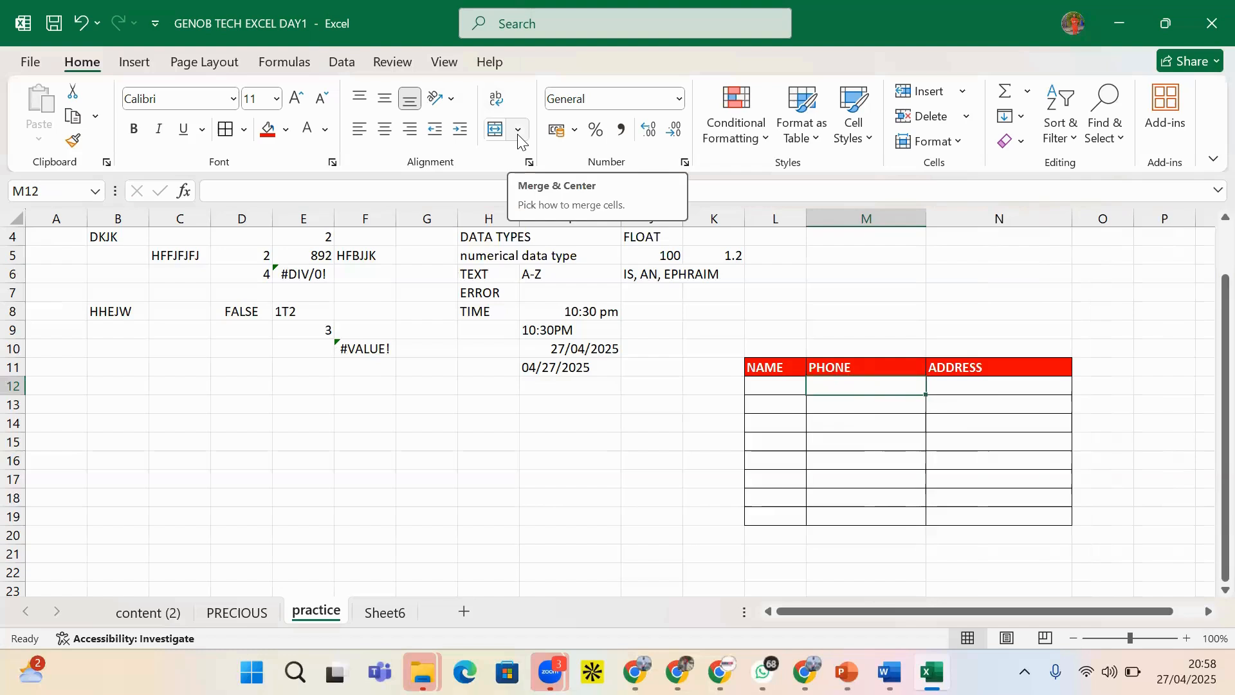
- Enter the title CONTACT LIST in M10, directly above the contact list headers
click(852, 353)
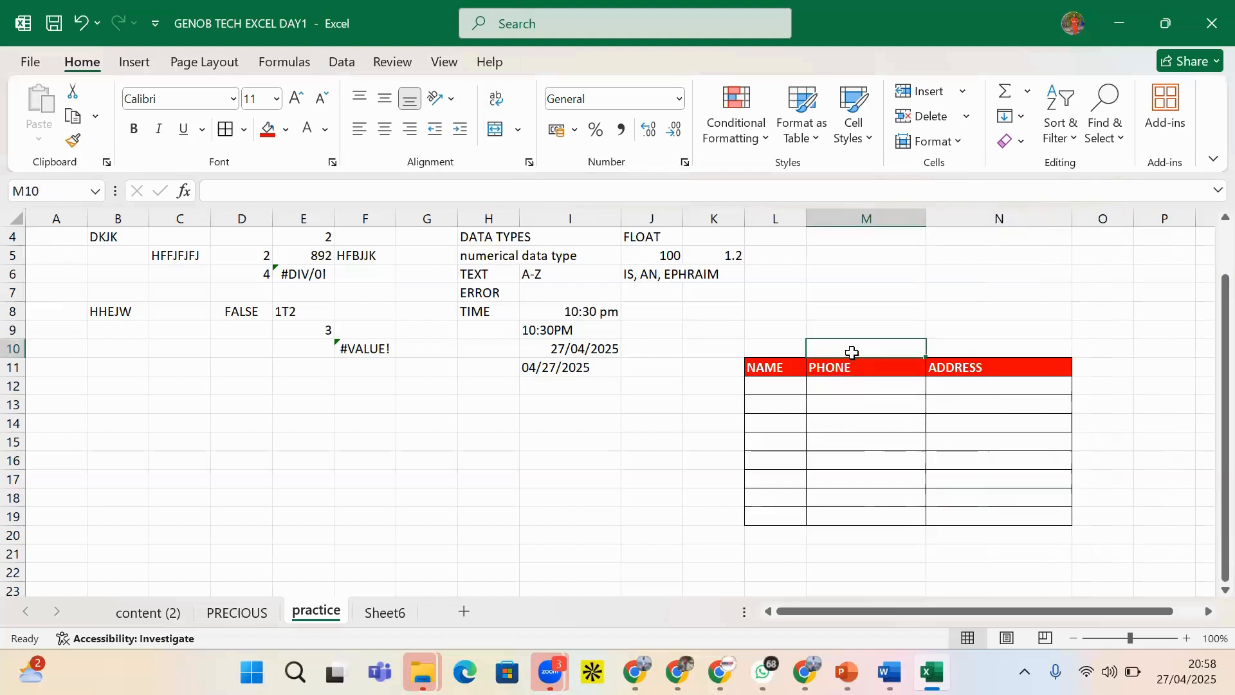
text(CON)
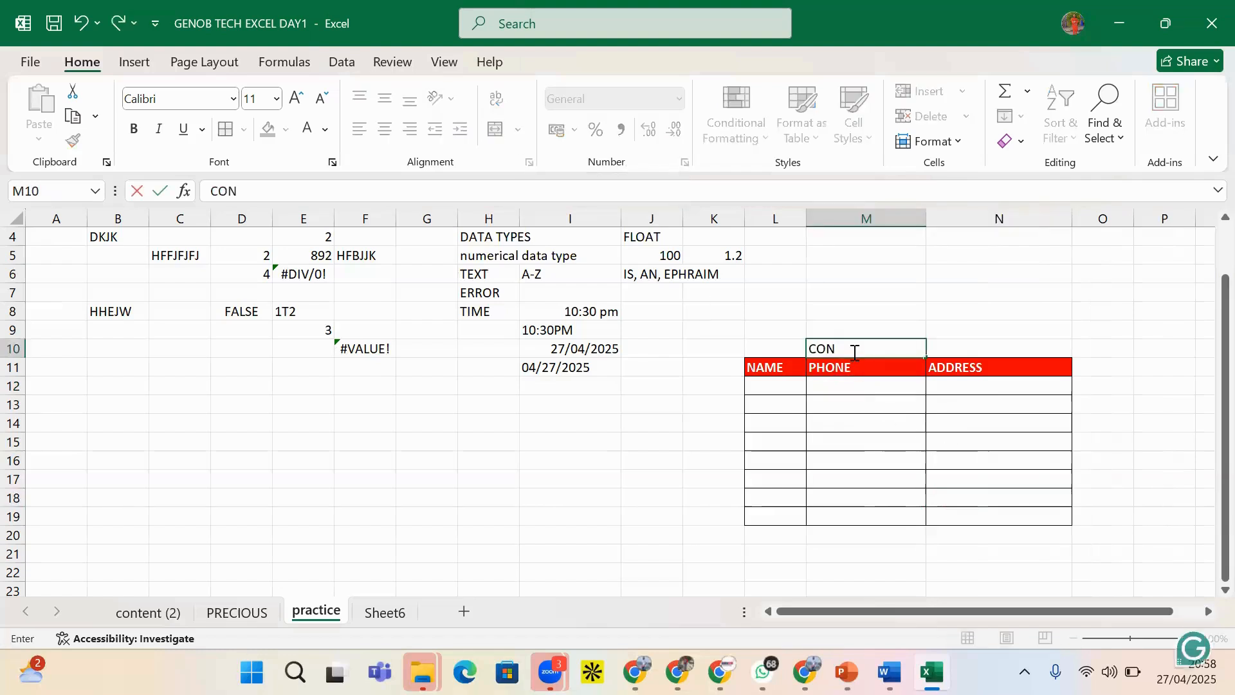
text(TACT)
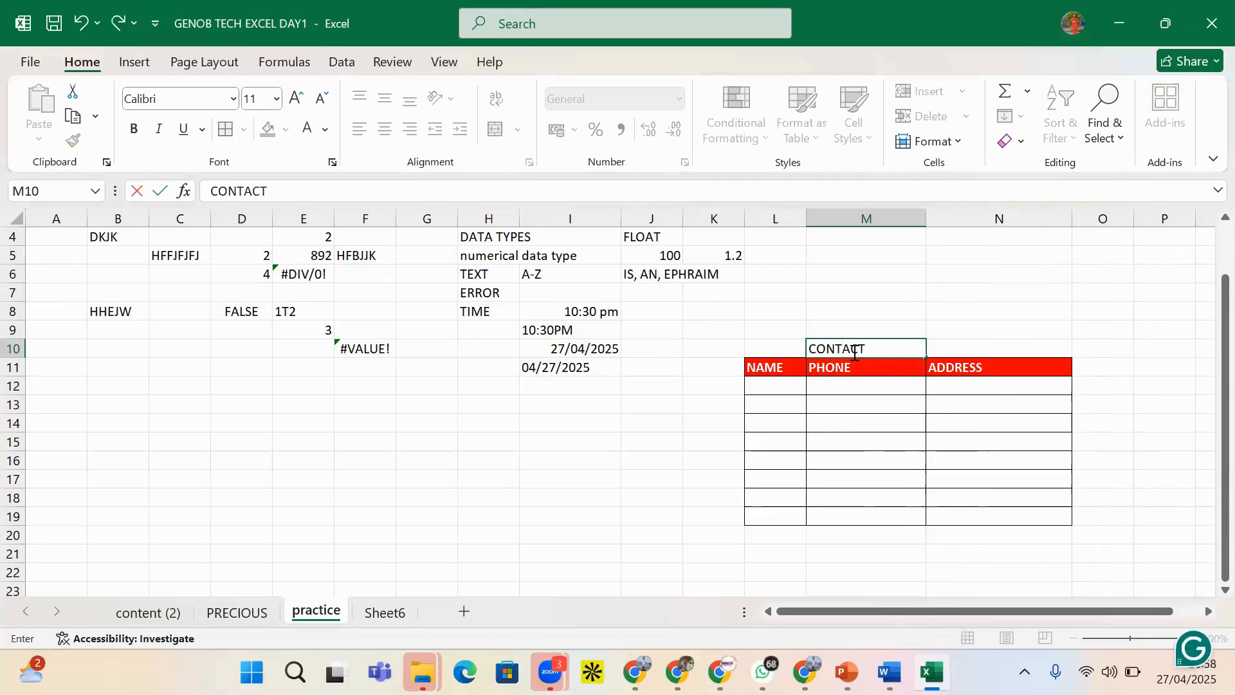
text( LIST)
click(811, 423)
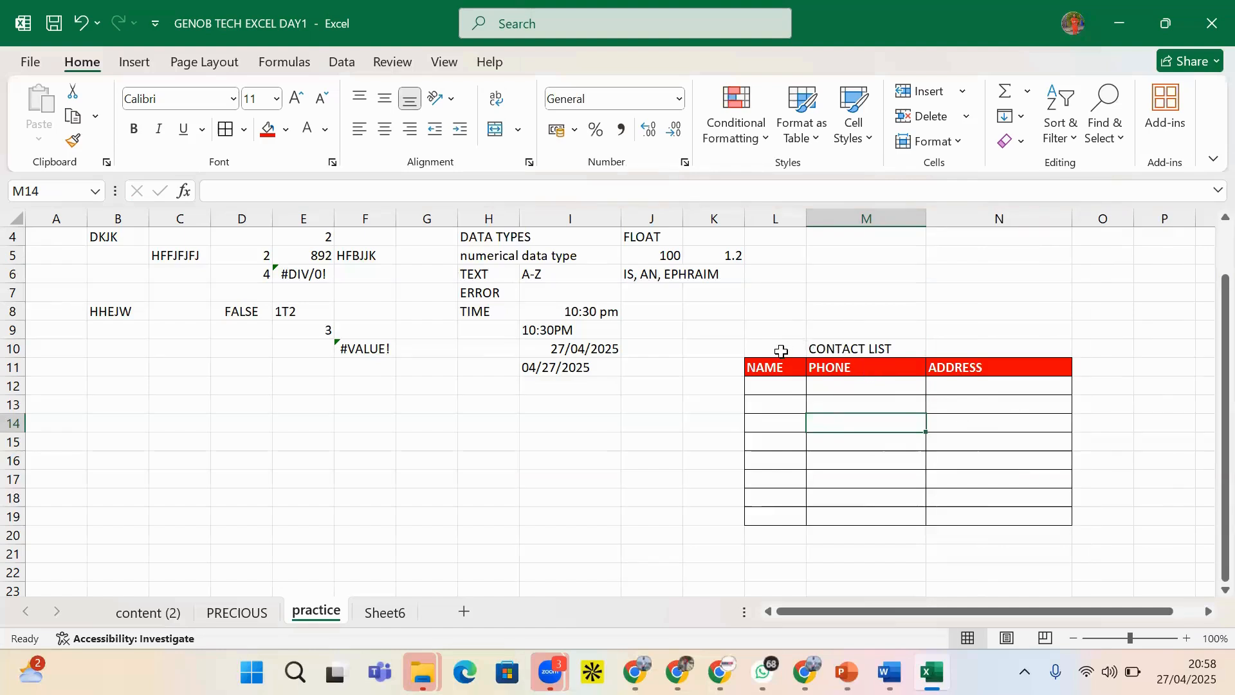
- Merge and center the CONTACT LIST title across L10:N10, over the full width of the table
drag(781, 352, 890, 347)
click(845, 352)
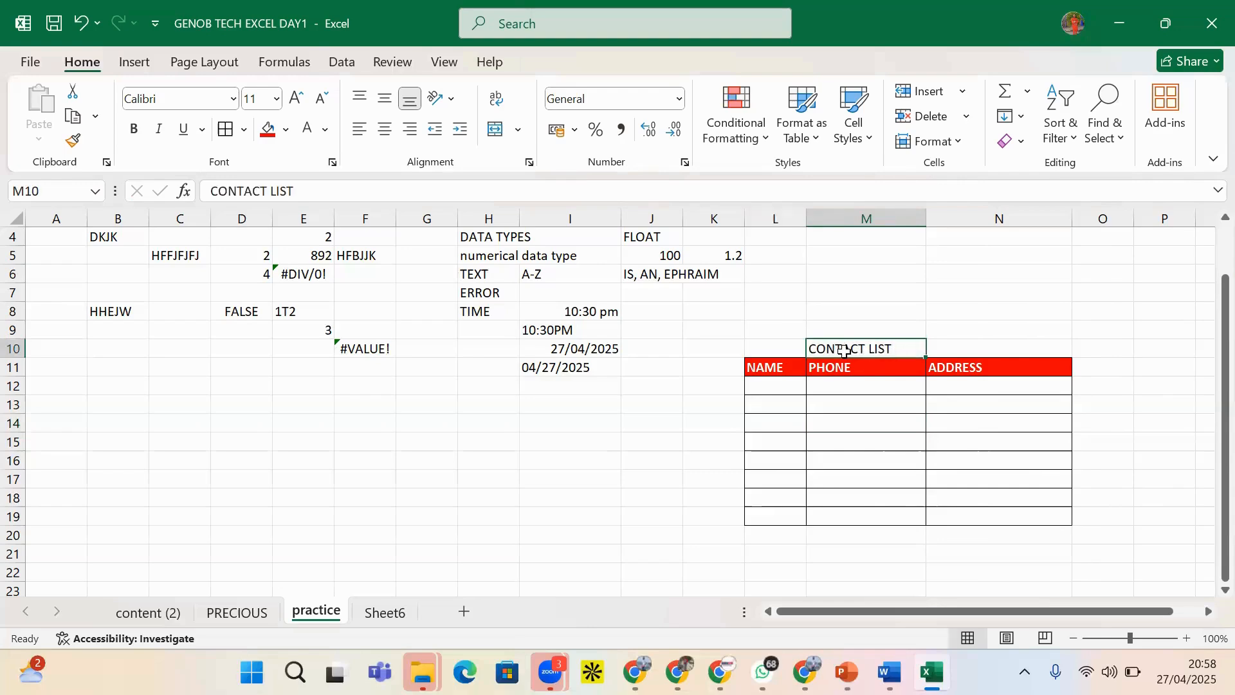
drag(780, 350, 1041, 351)
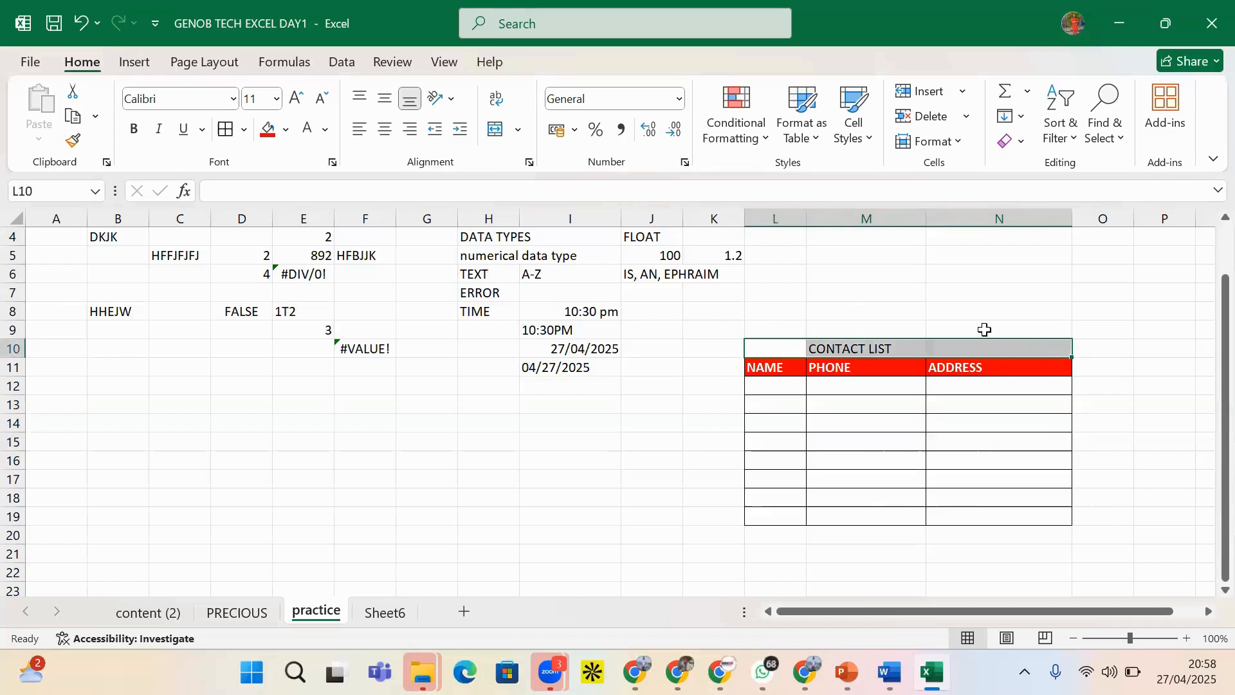
click(518, 130)
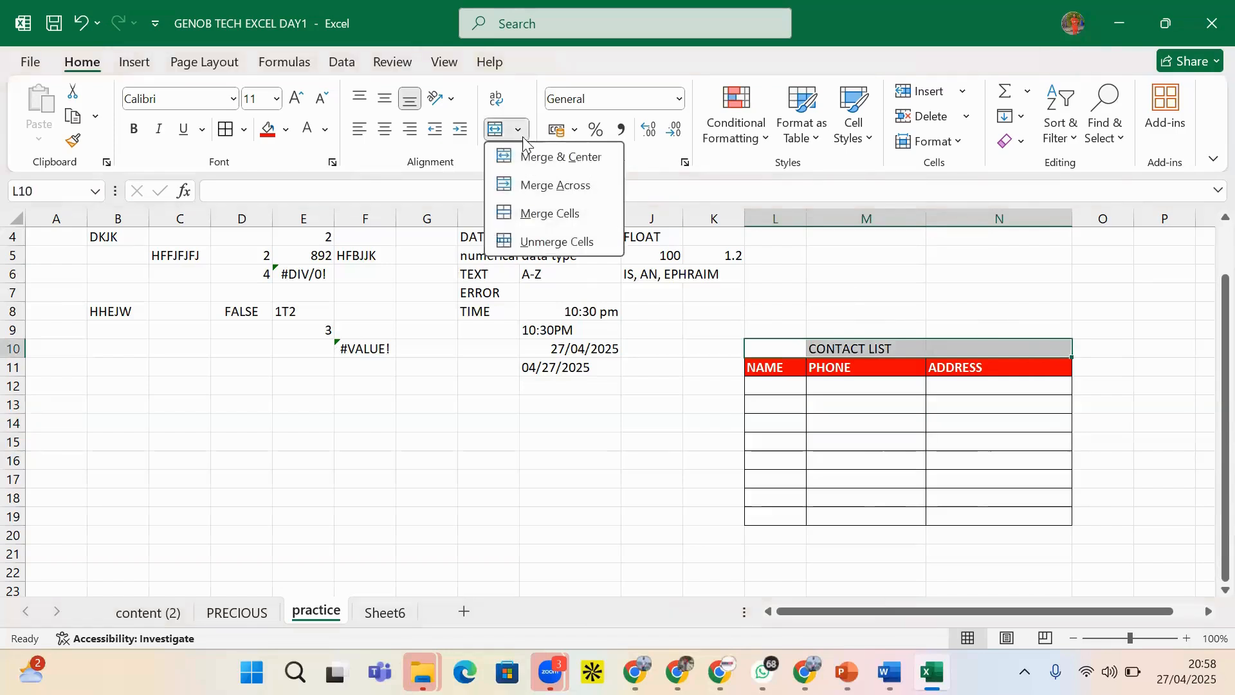
click(550, 157)
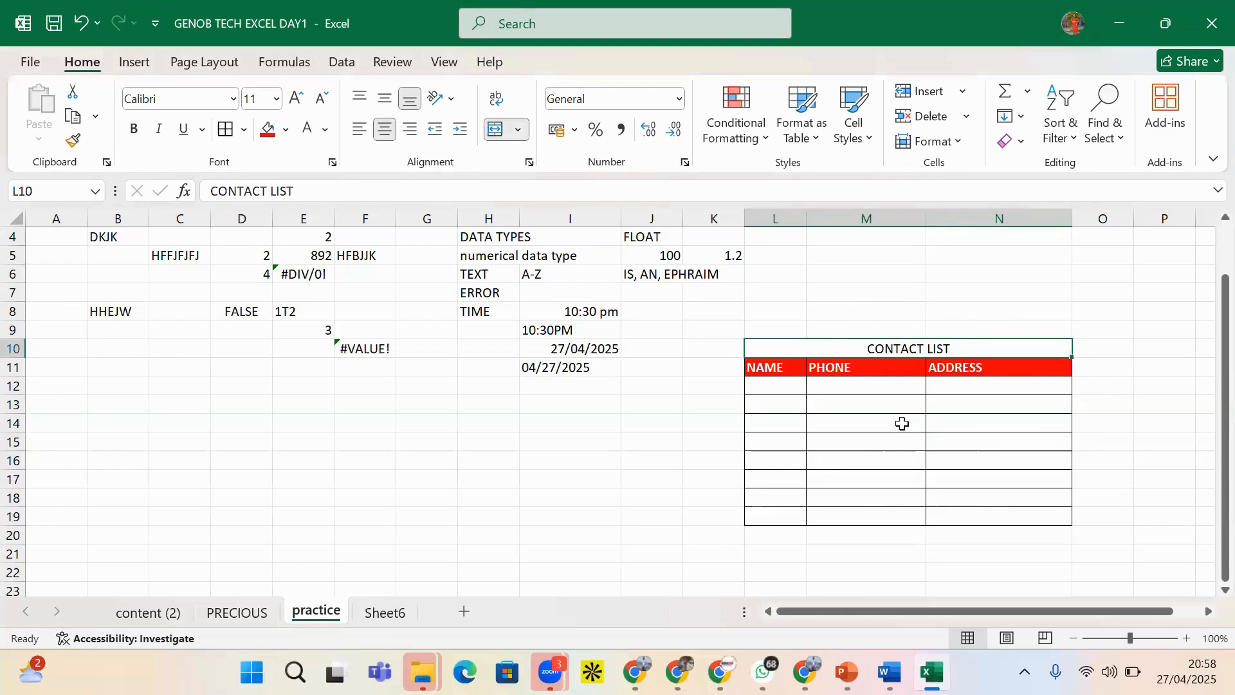
click(903, 452)
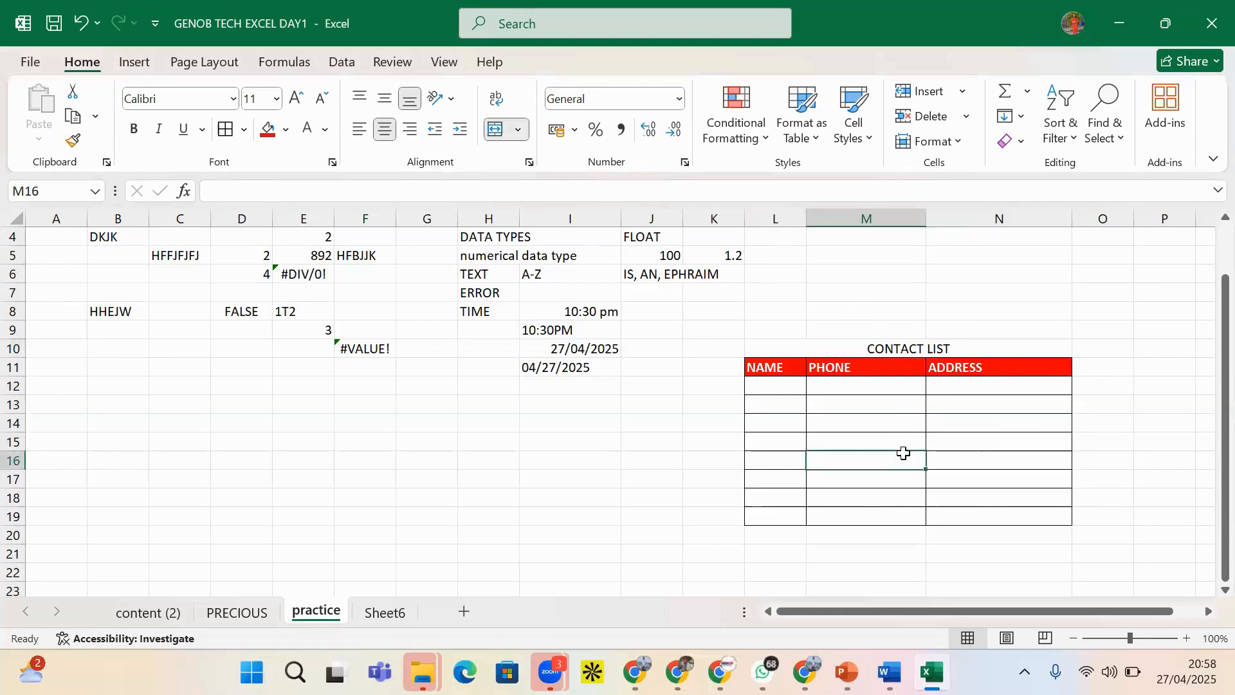
- Make the merged CONTACT LIST title bold and set its font color to standard red
click(927, 345)
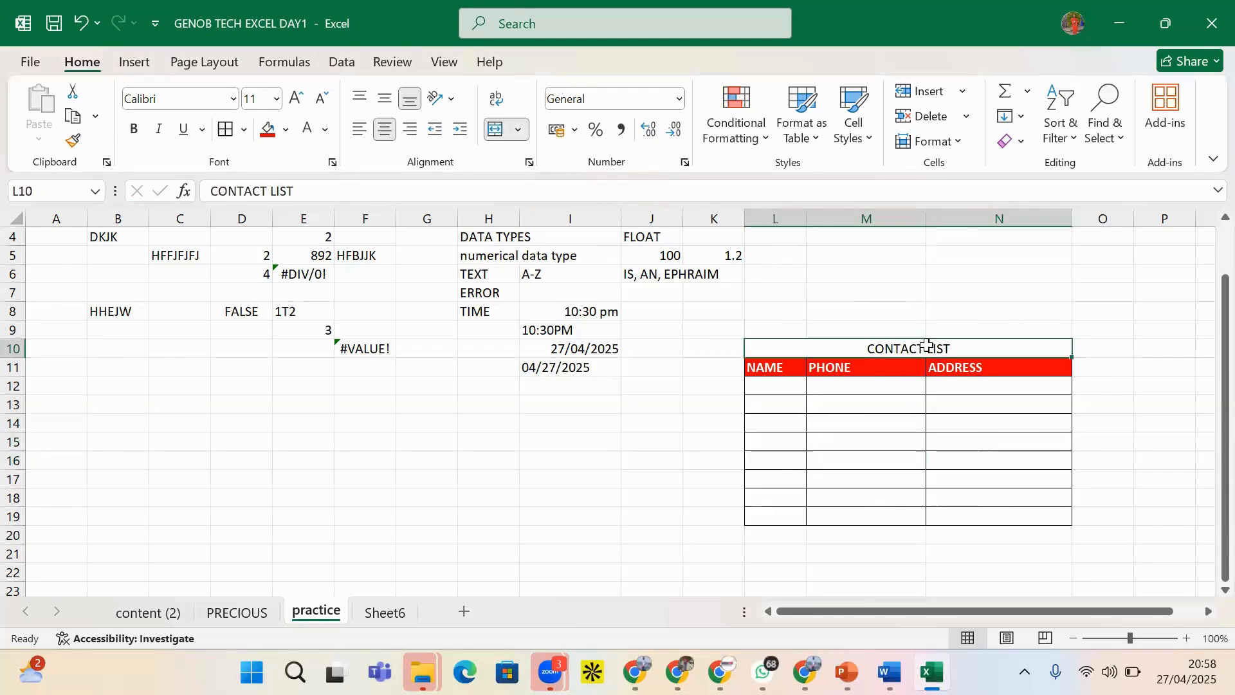
click(133, 129)
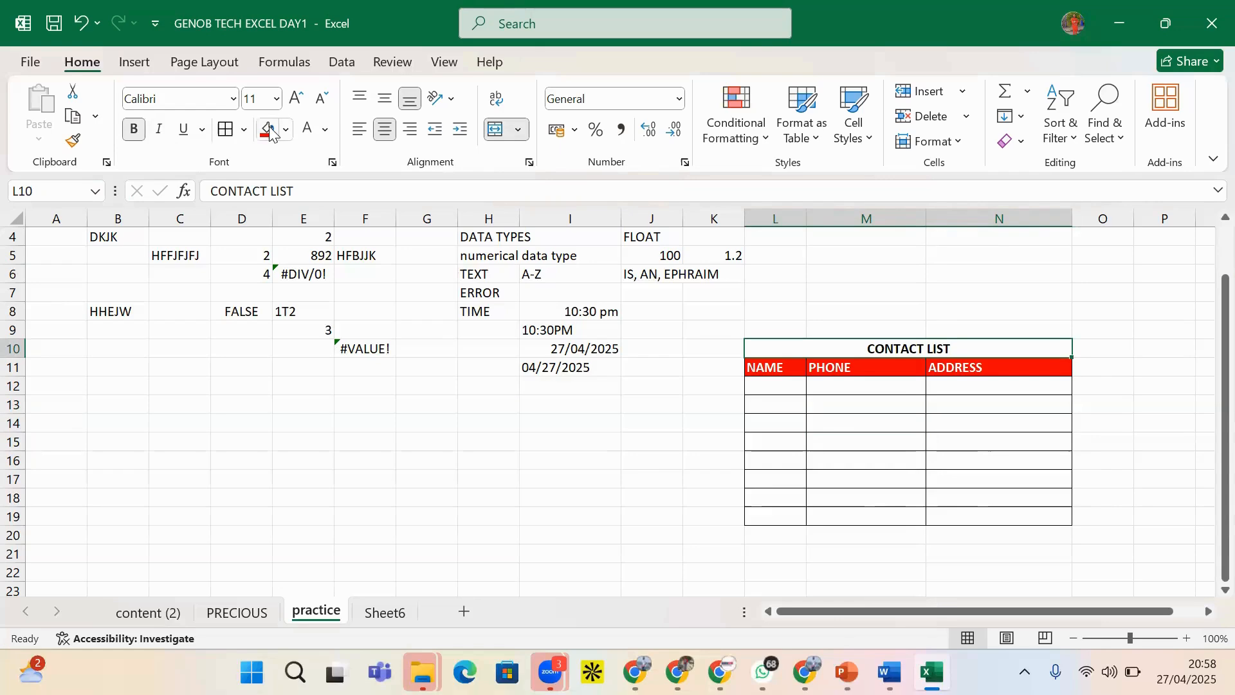
click(325, 131)
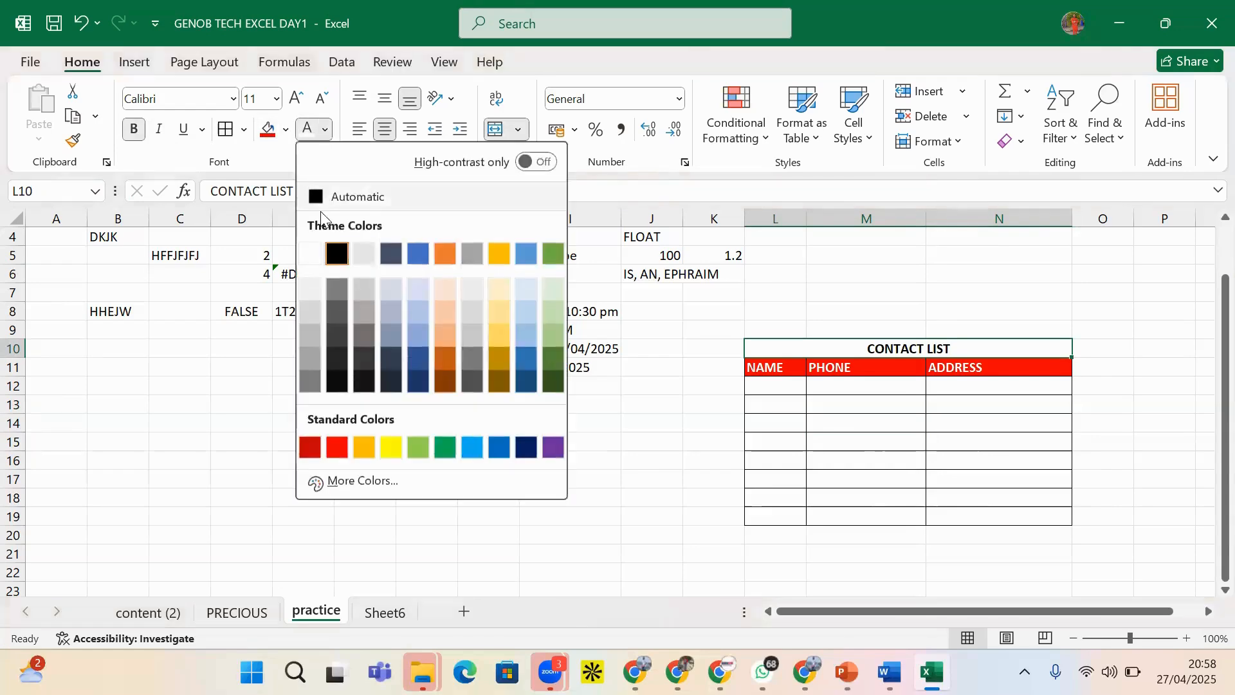
click(336, 446)
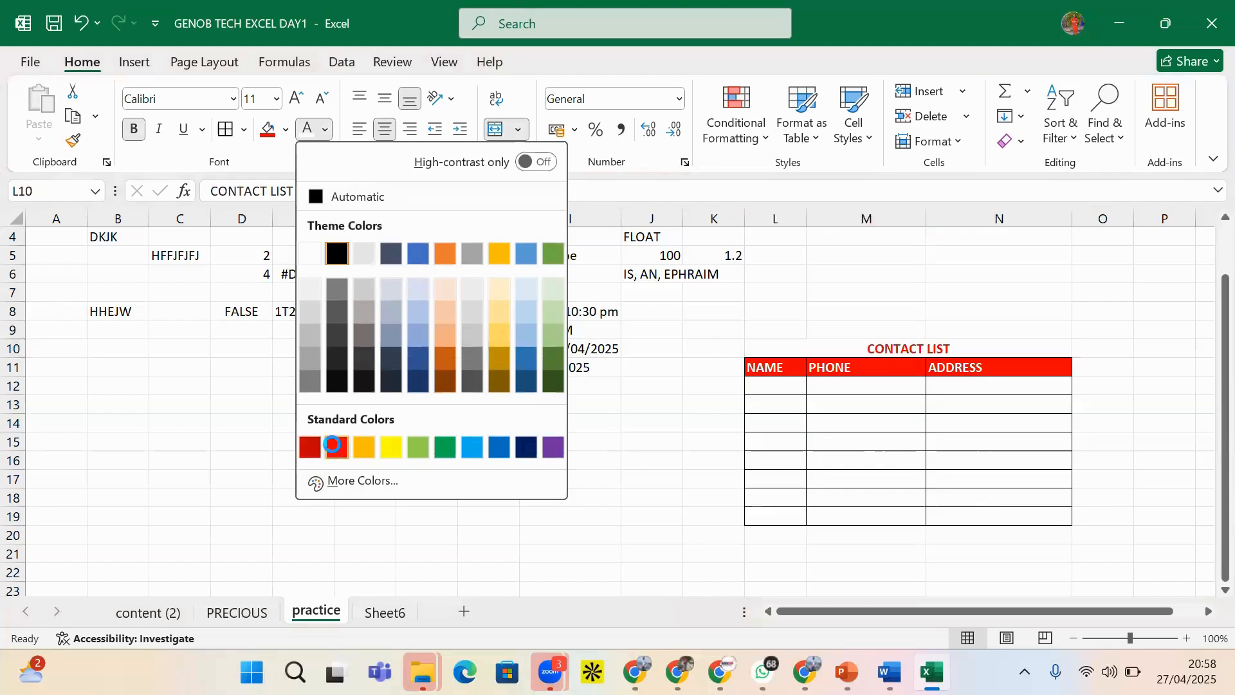
click(868, 476)
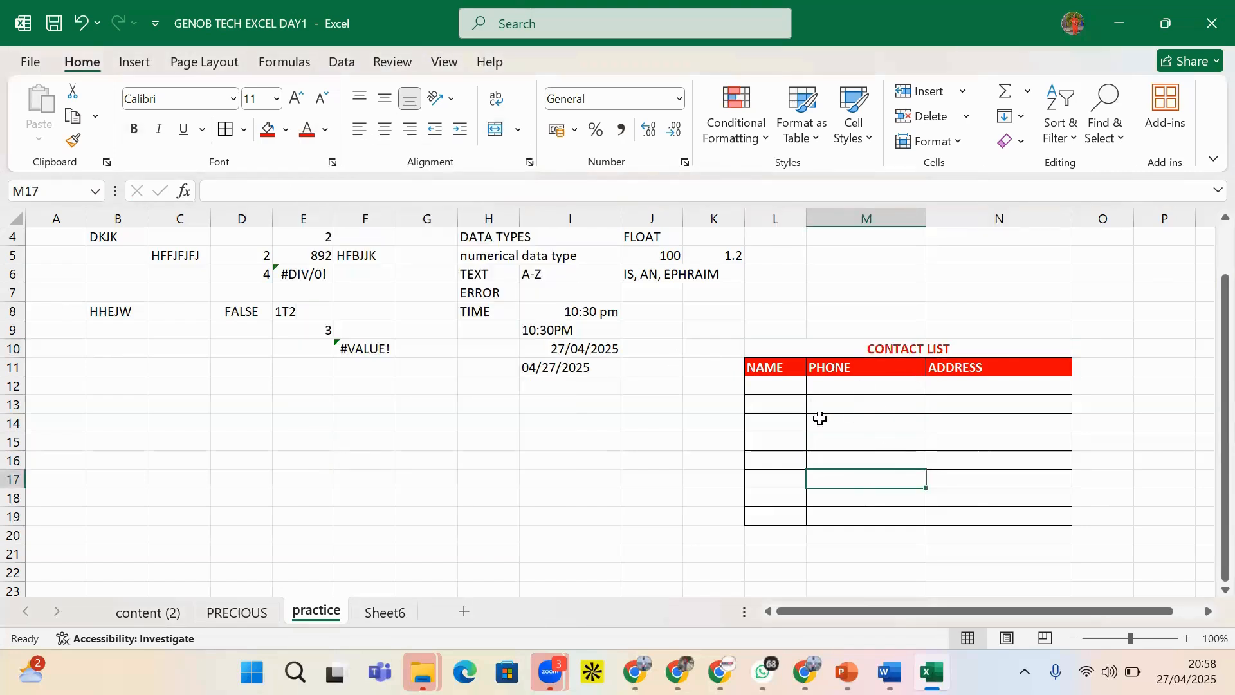
click(836, 443)
click(857, 406)
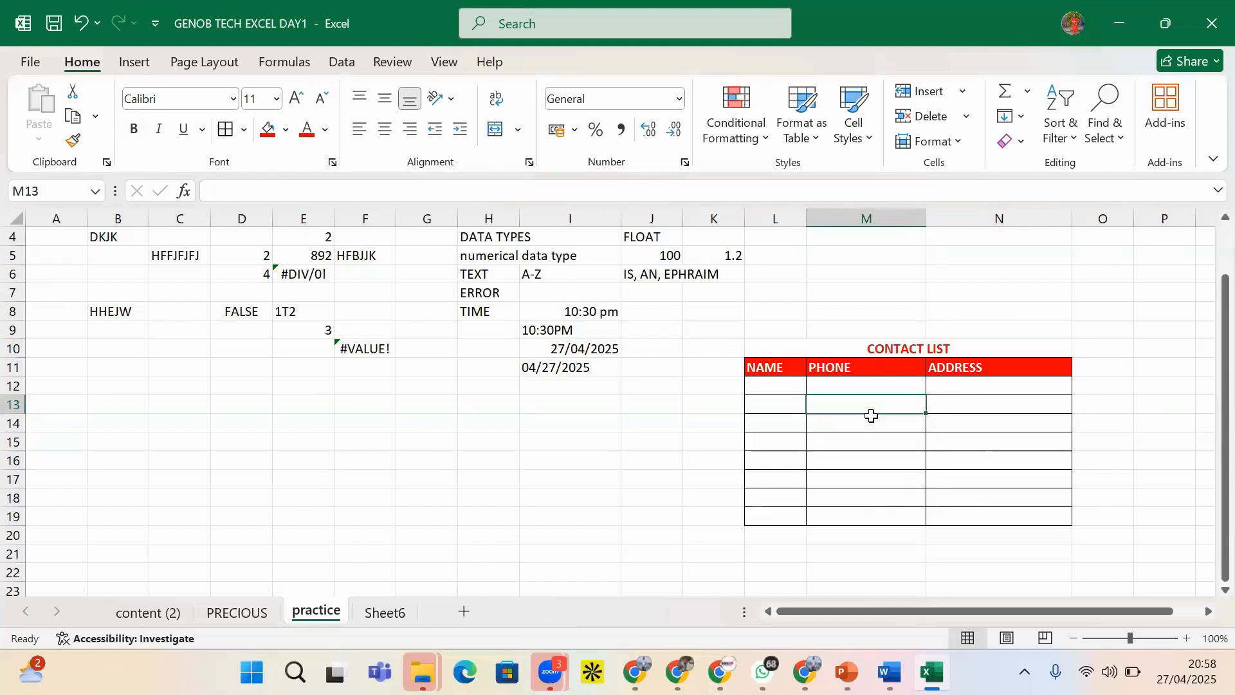